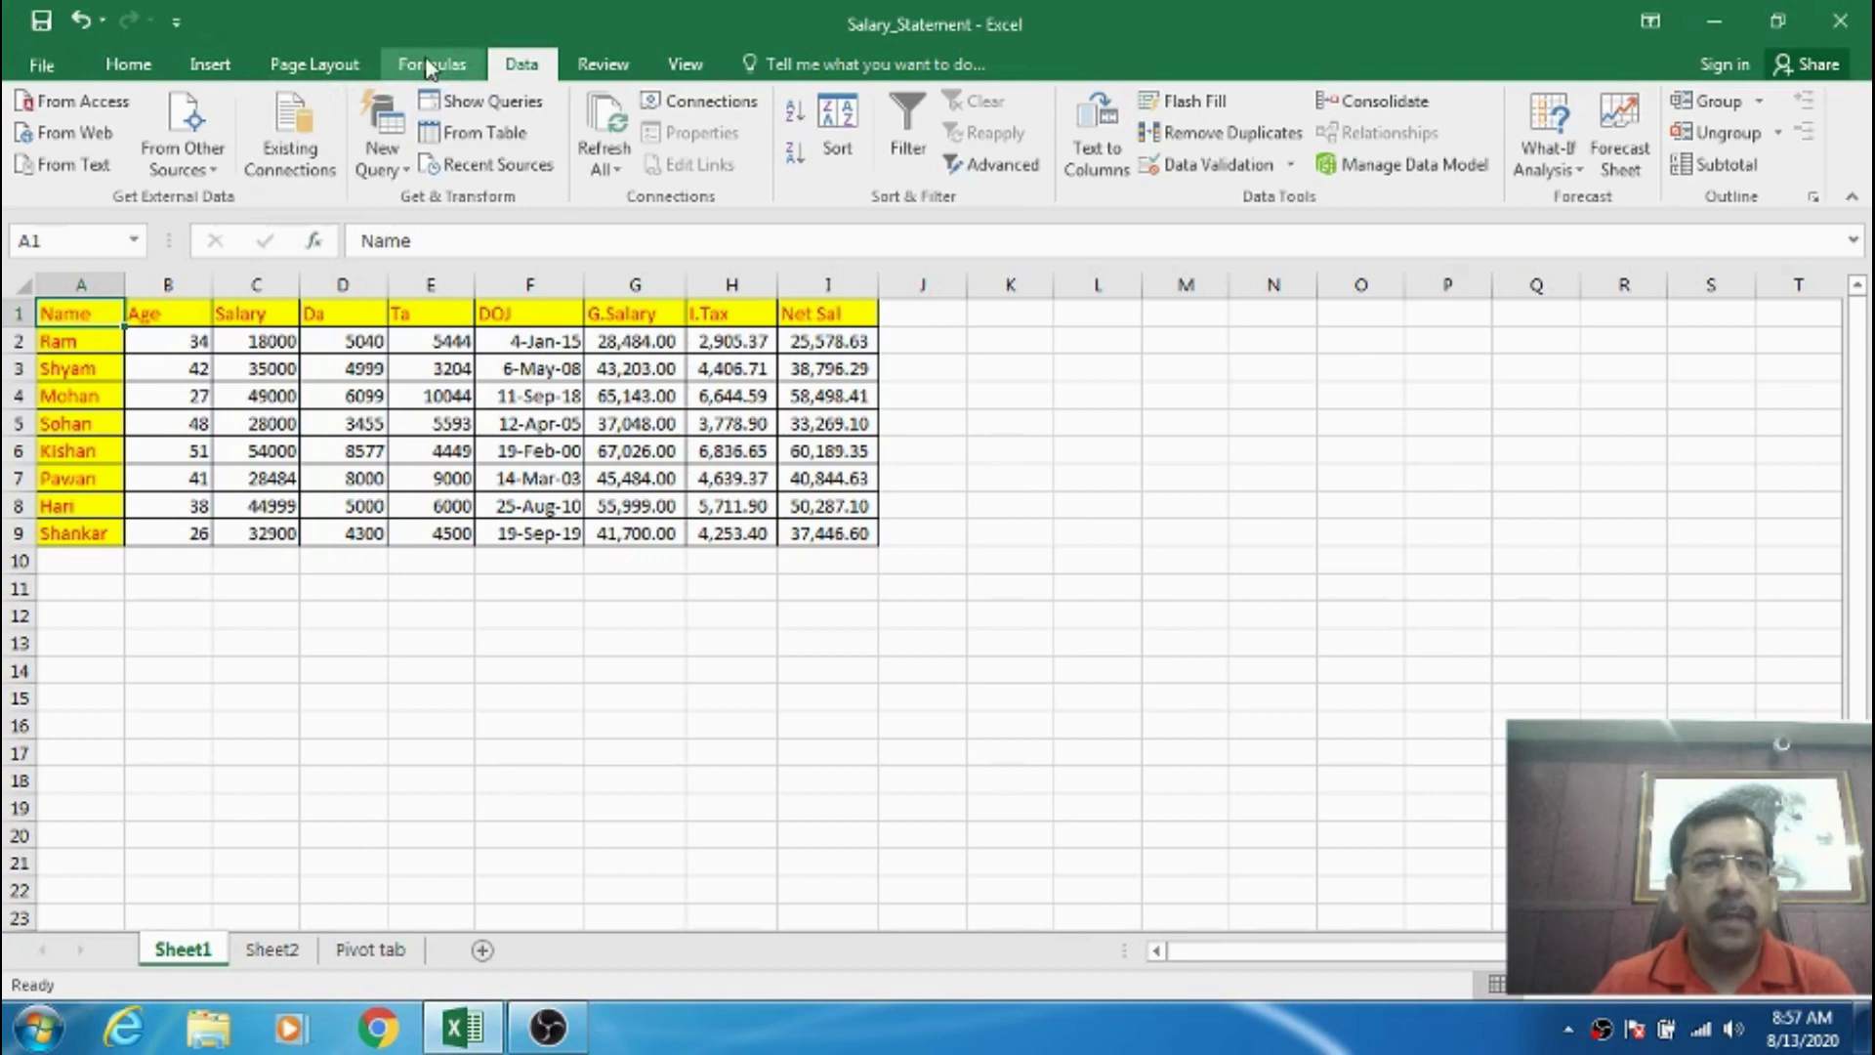
left_click(440, 66)
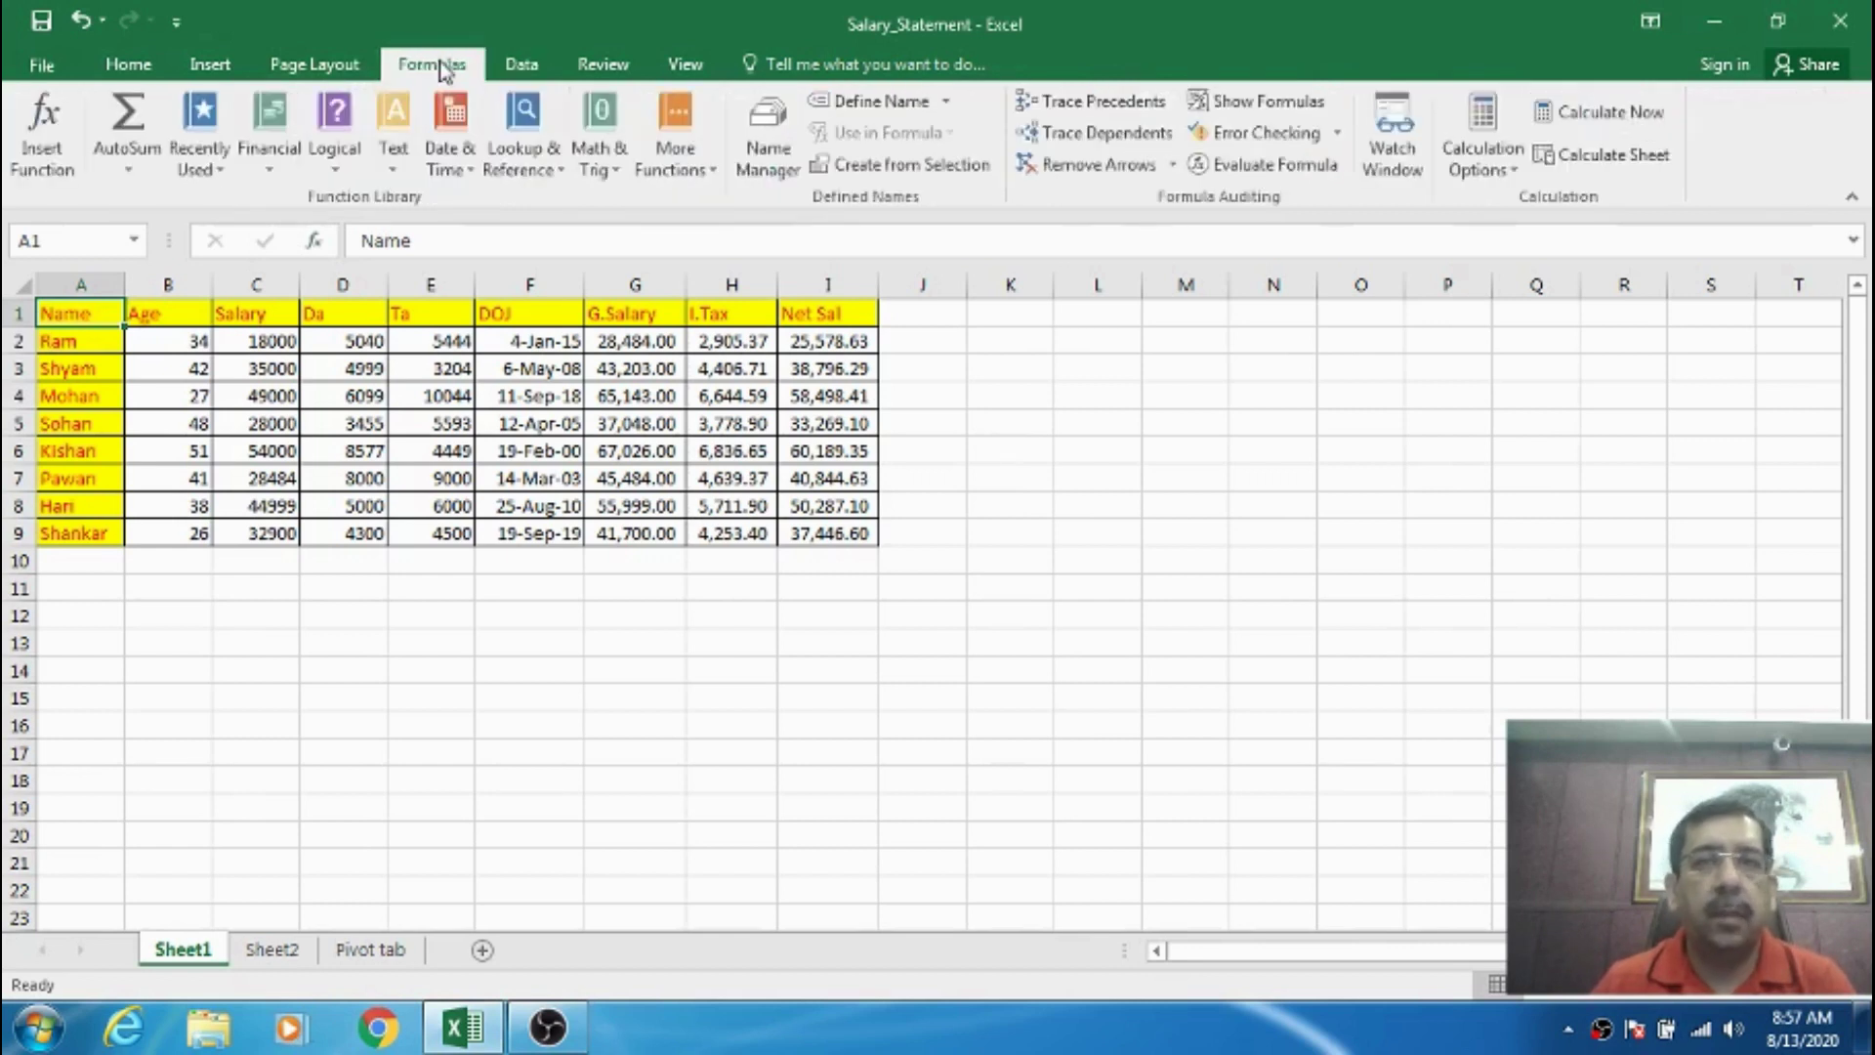
left_click(521, 66)
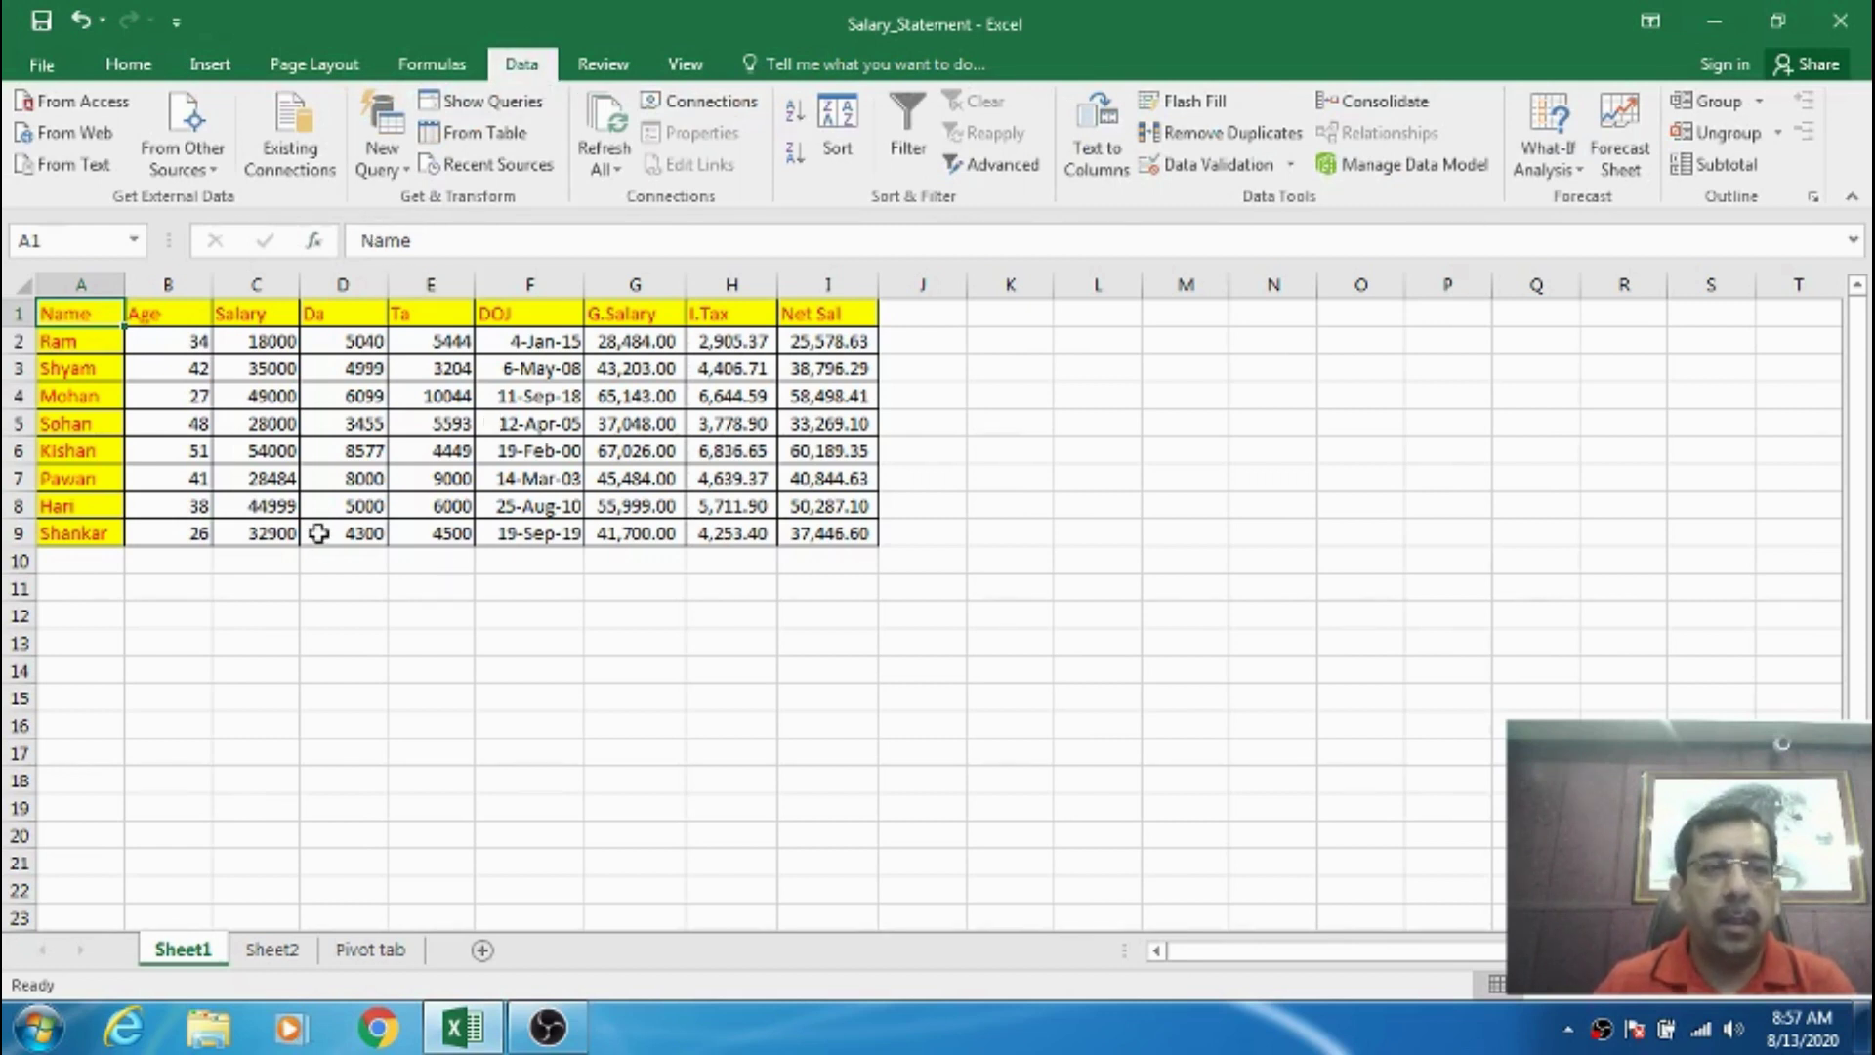
left_click(149, 314)
left_click(100, 305)
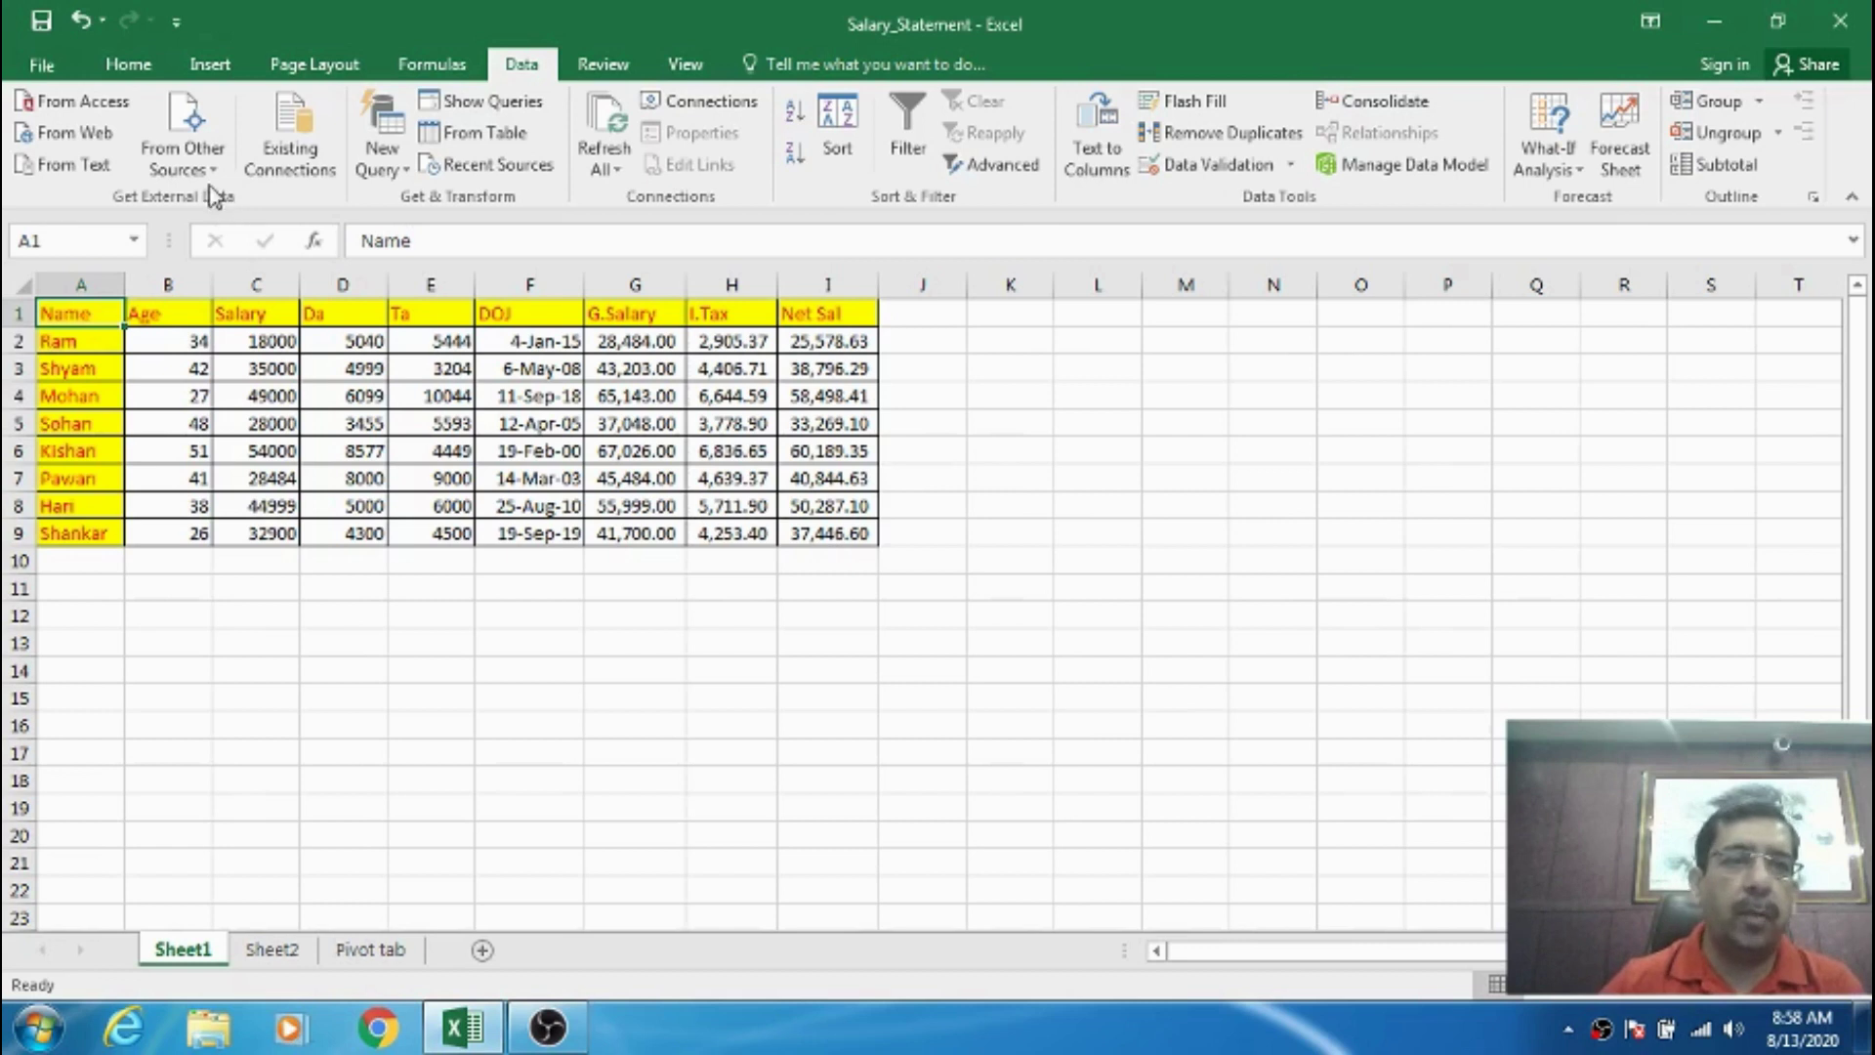
left_click(212, 169)
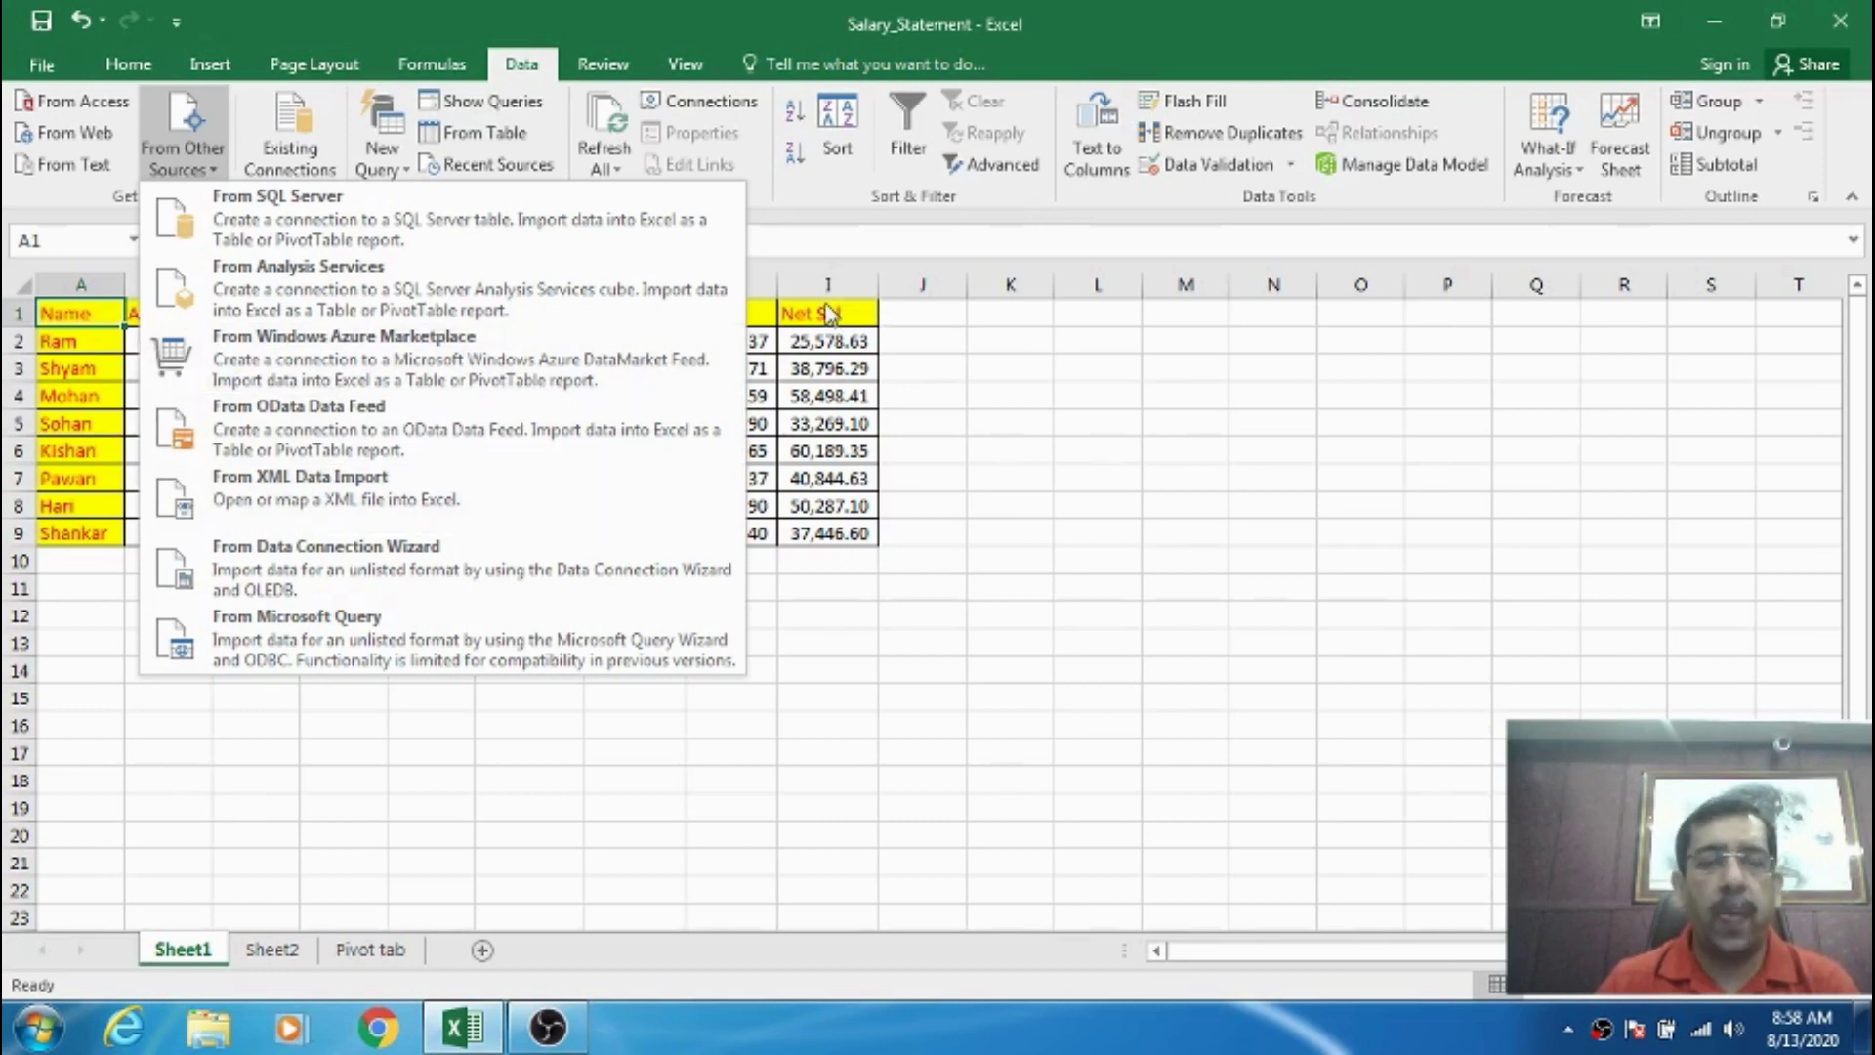
left_click(87, 309)
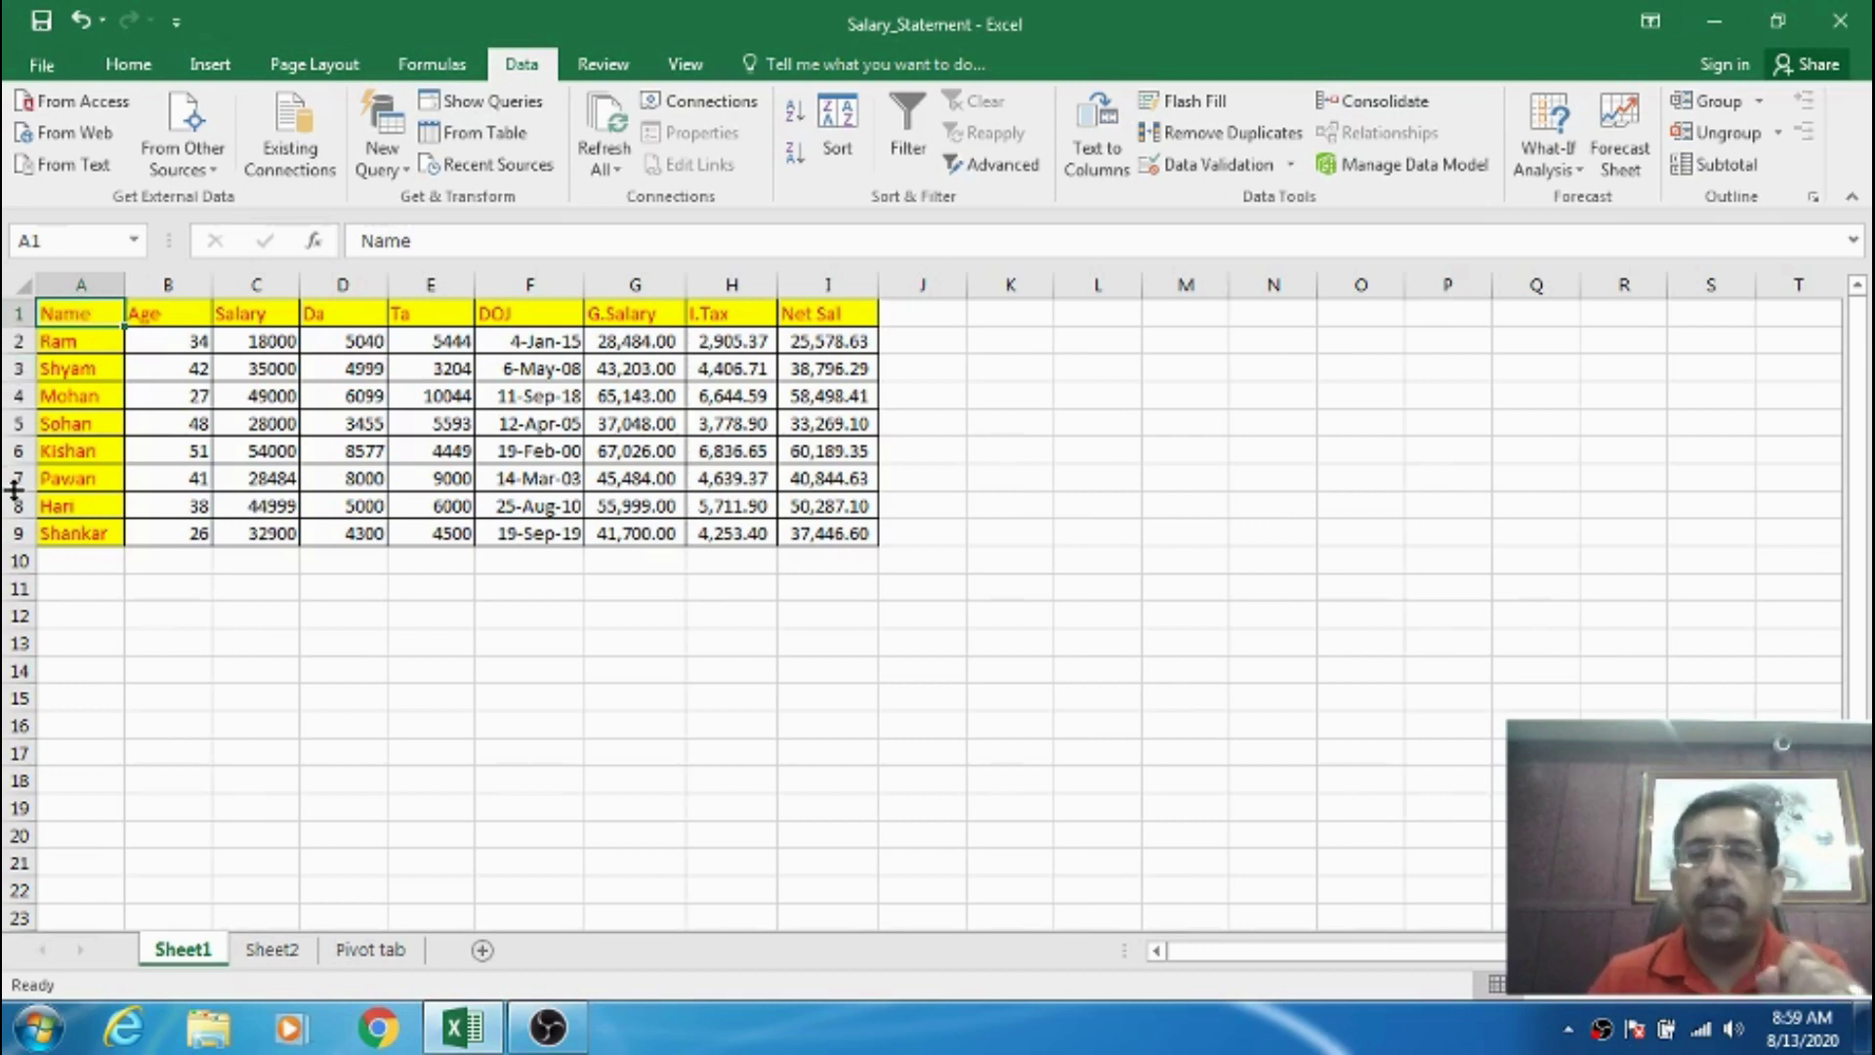
left_click(140, 311)
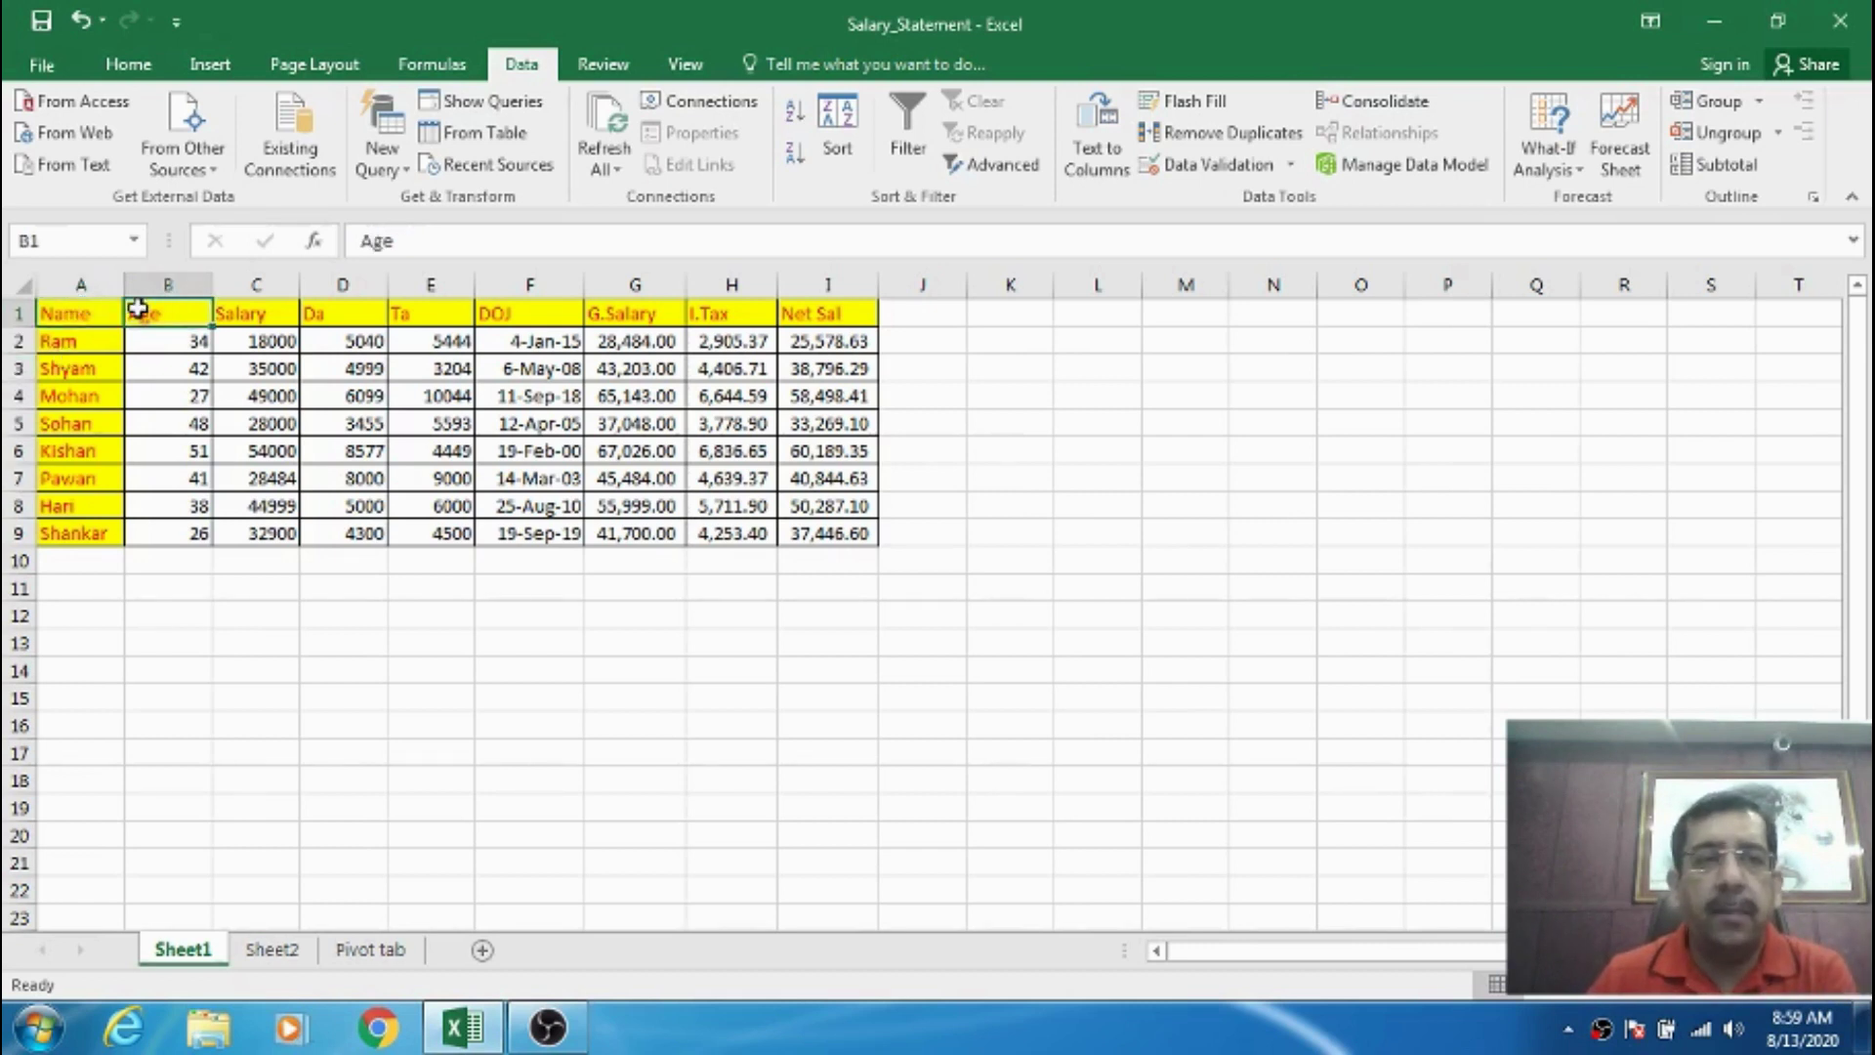
left_click(71, 309)
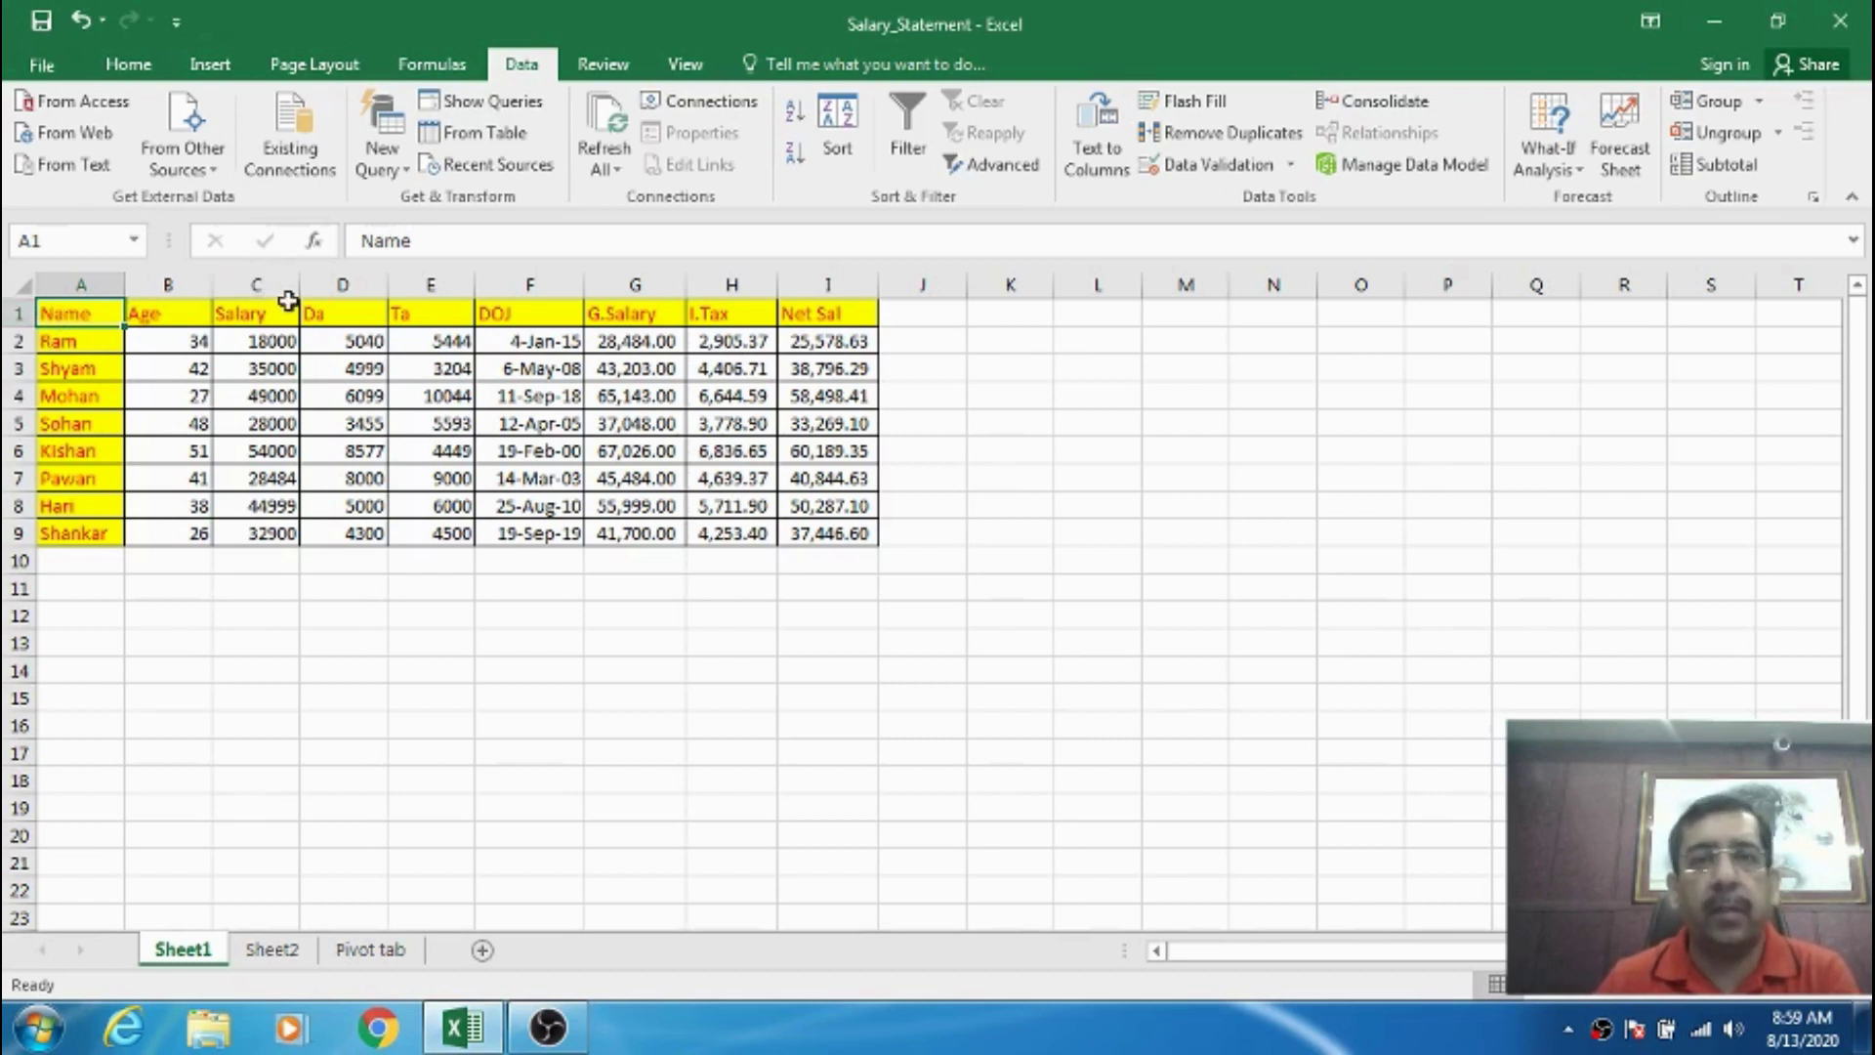
left_click(184, 313)
left_click(91, 314)
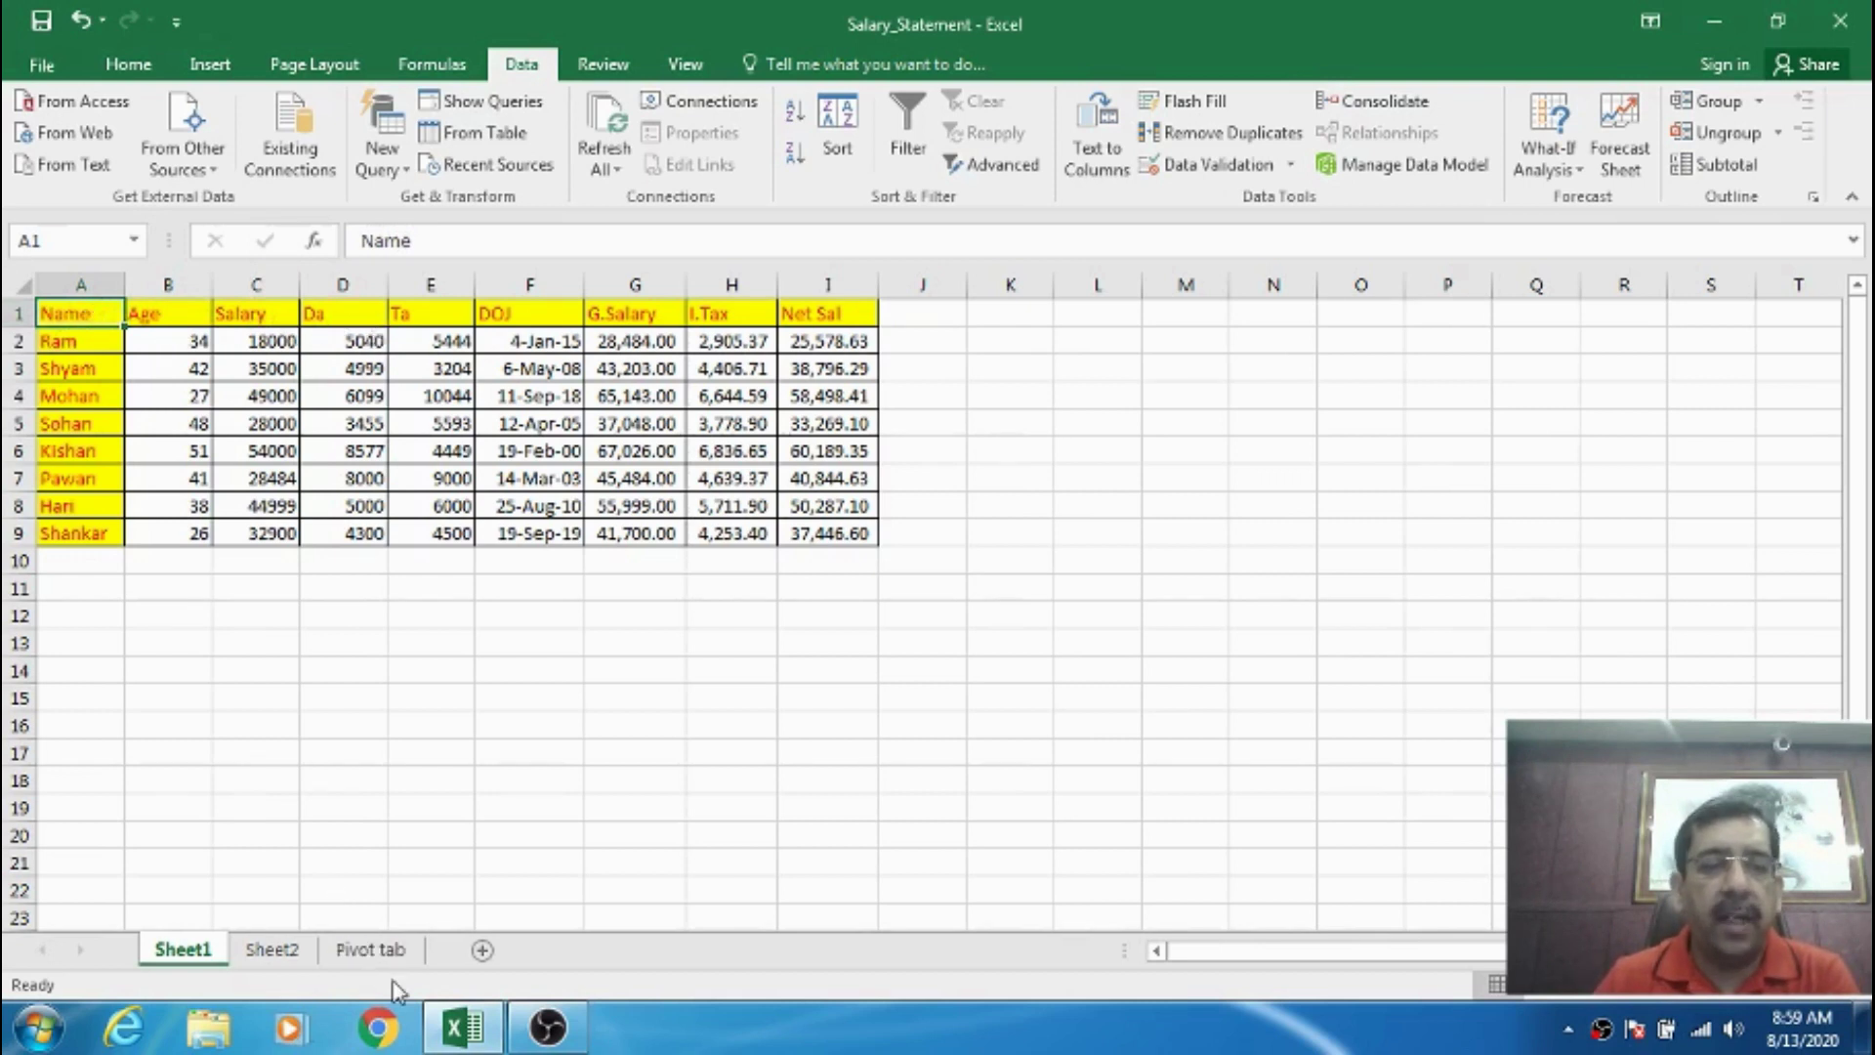
- Add a new blank worksheet, place it after the Pivot tab sheet and select its cell A1
left_click(483, 953)
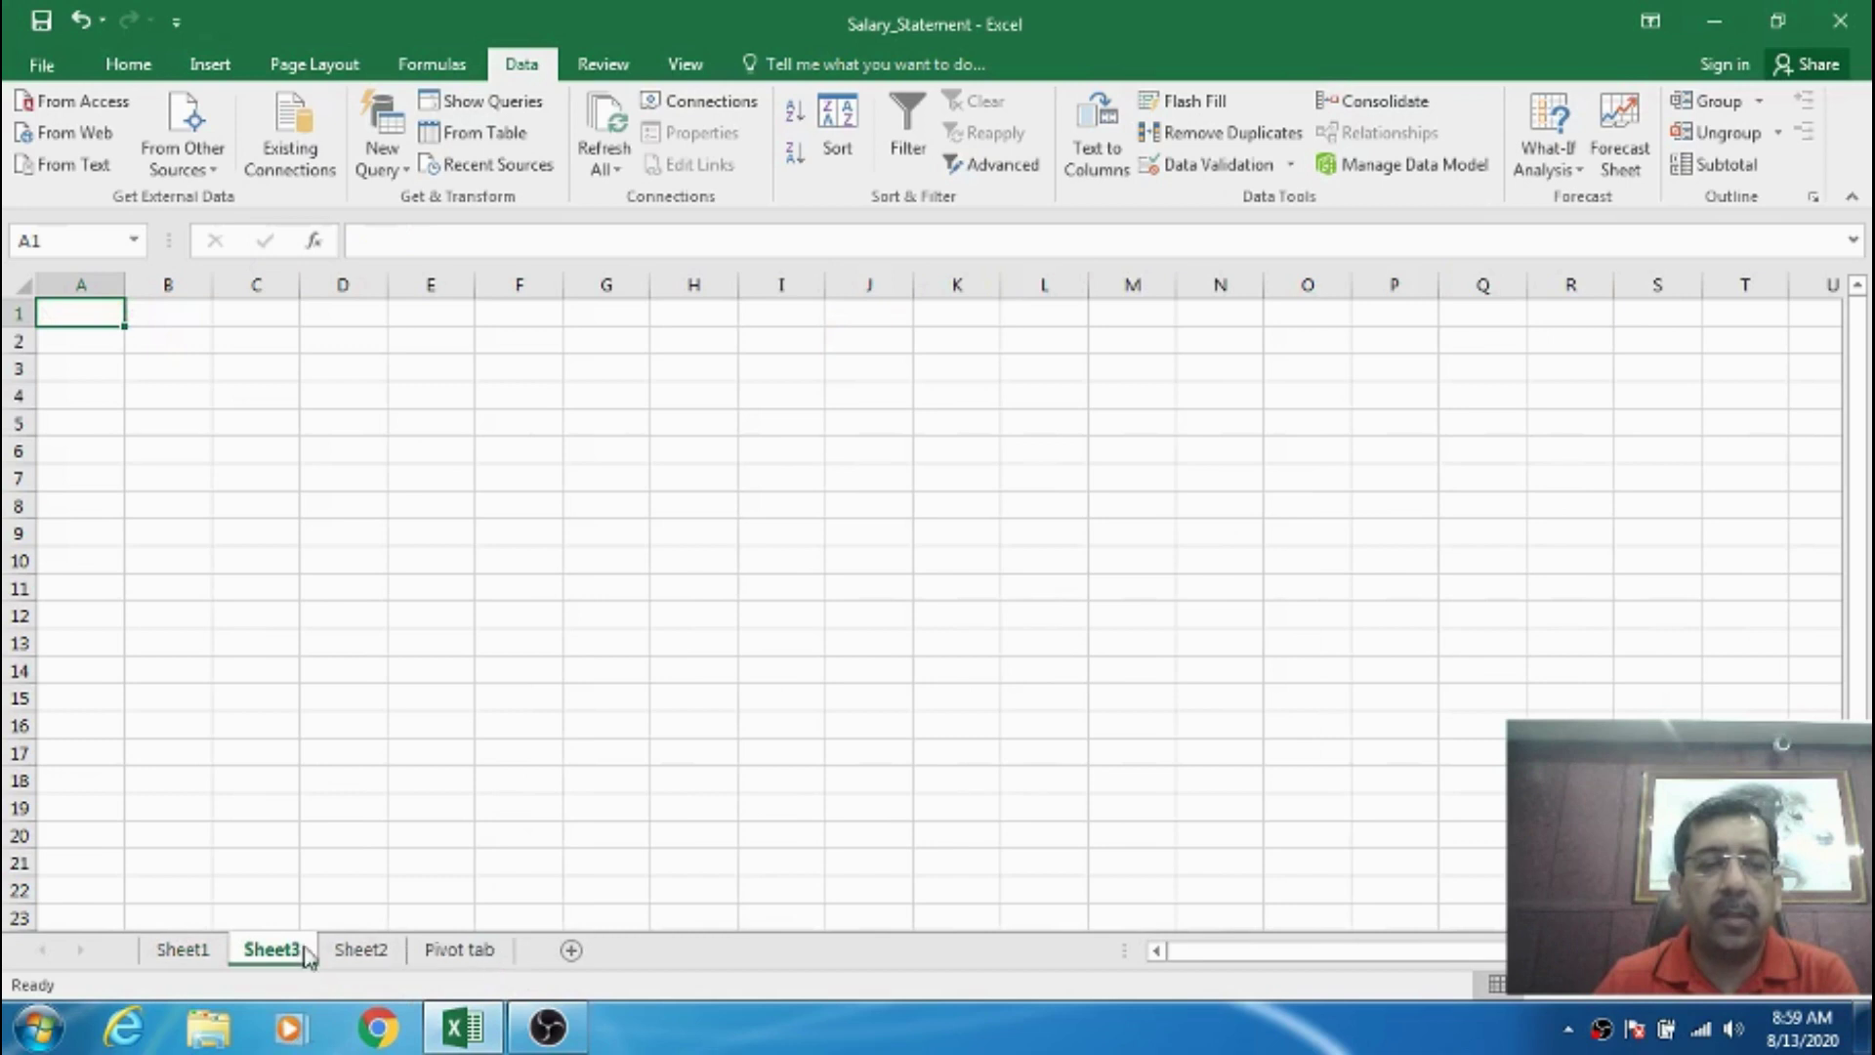
left_click_drag(303, 955, 537, 955)
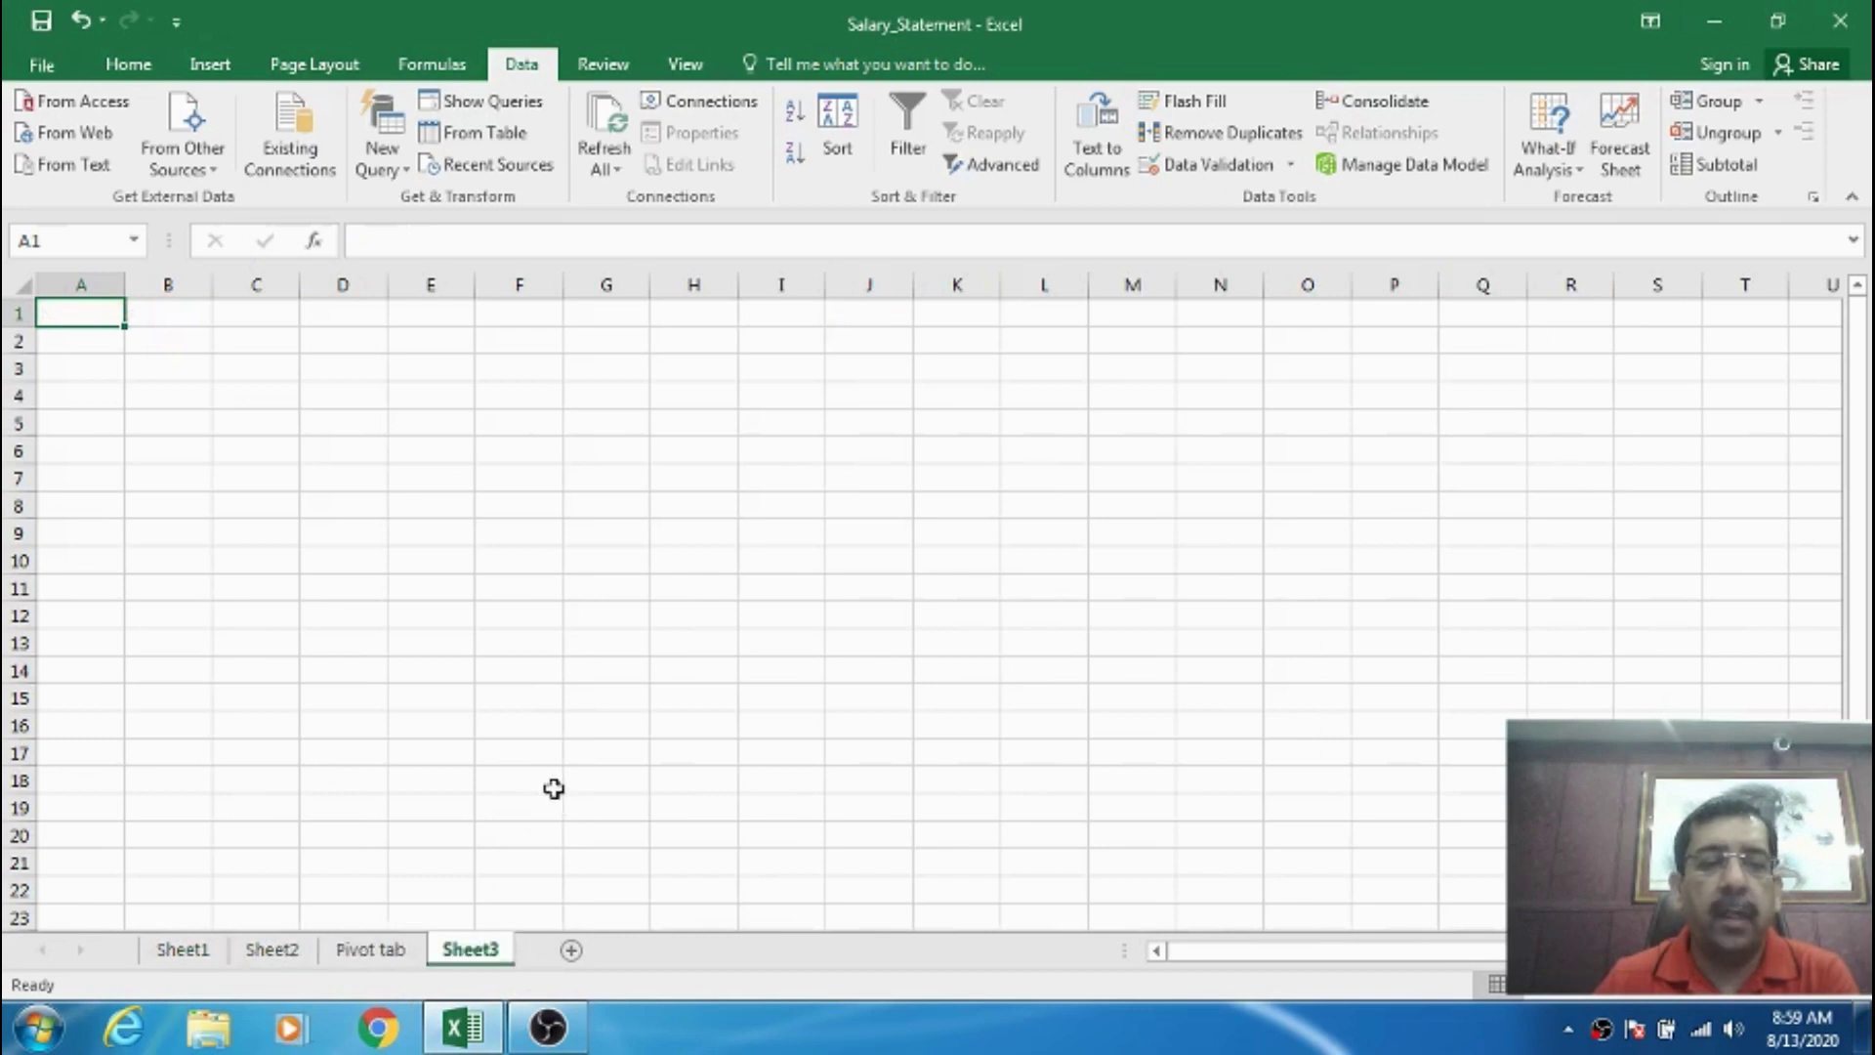
left_click(171, 317)
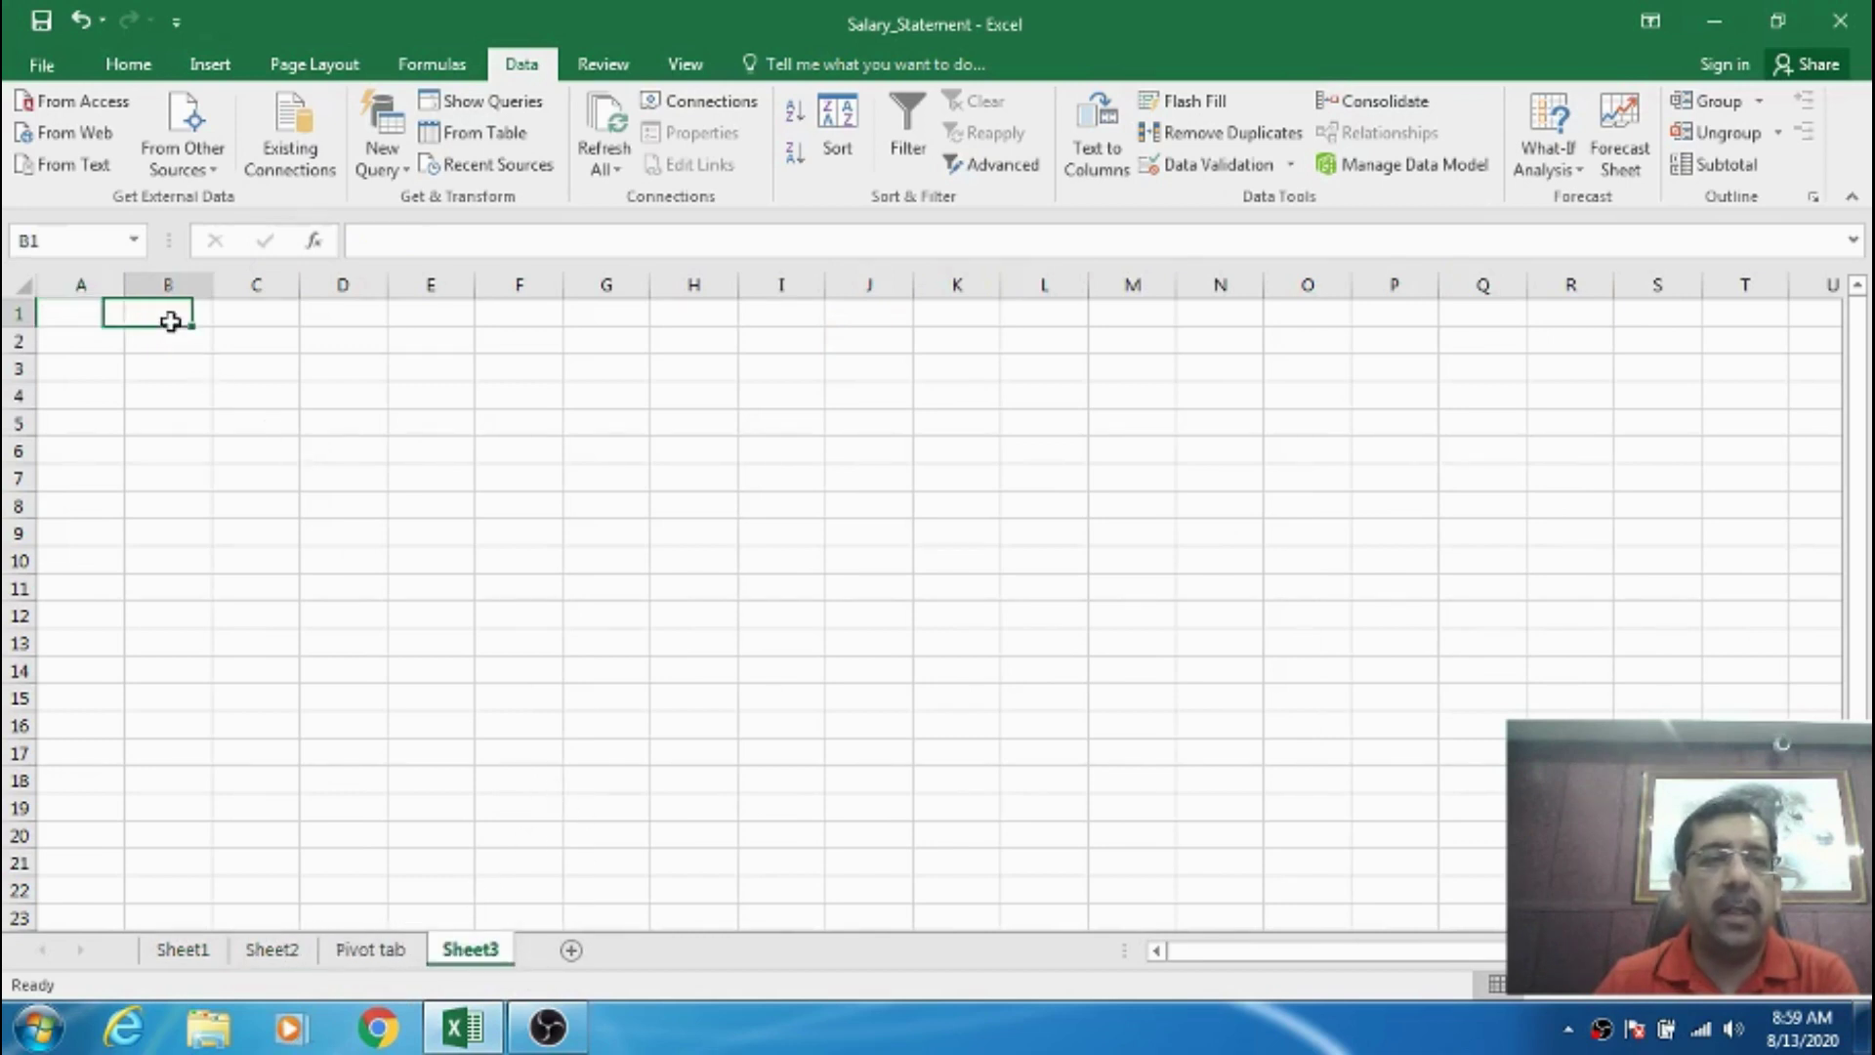
left_click(102, 309)
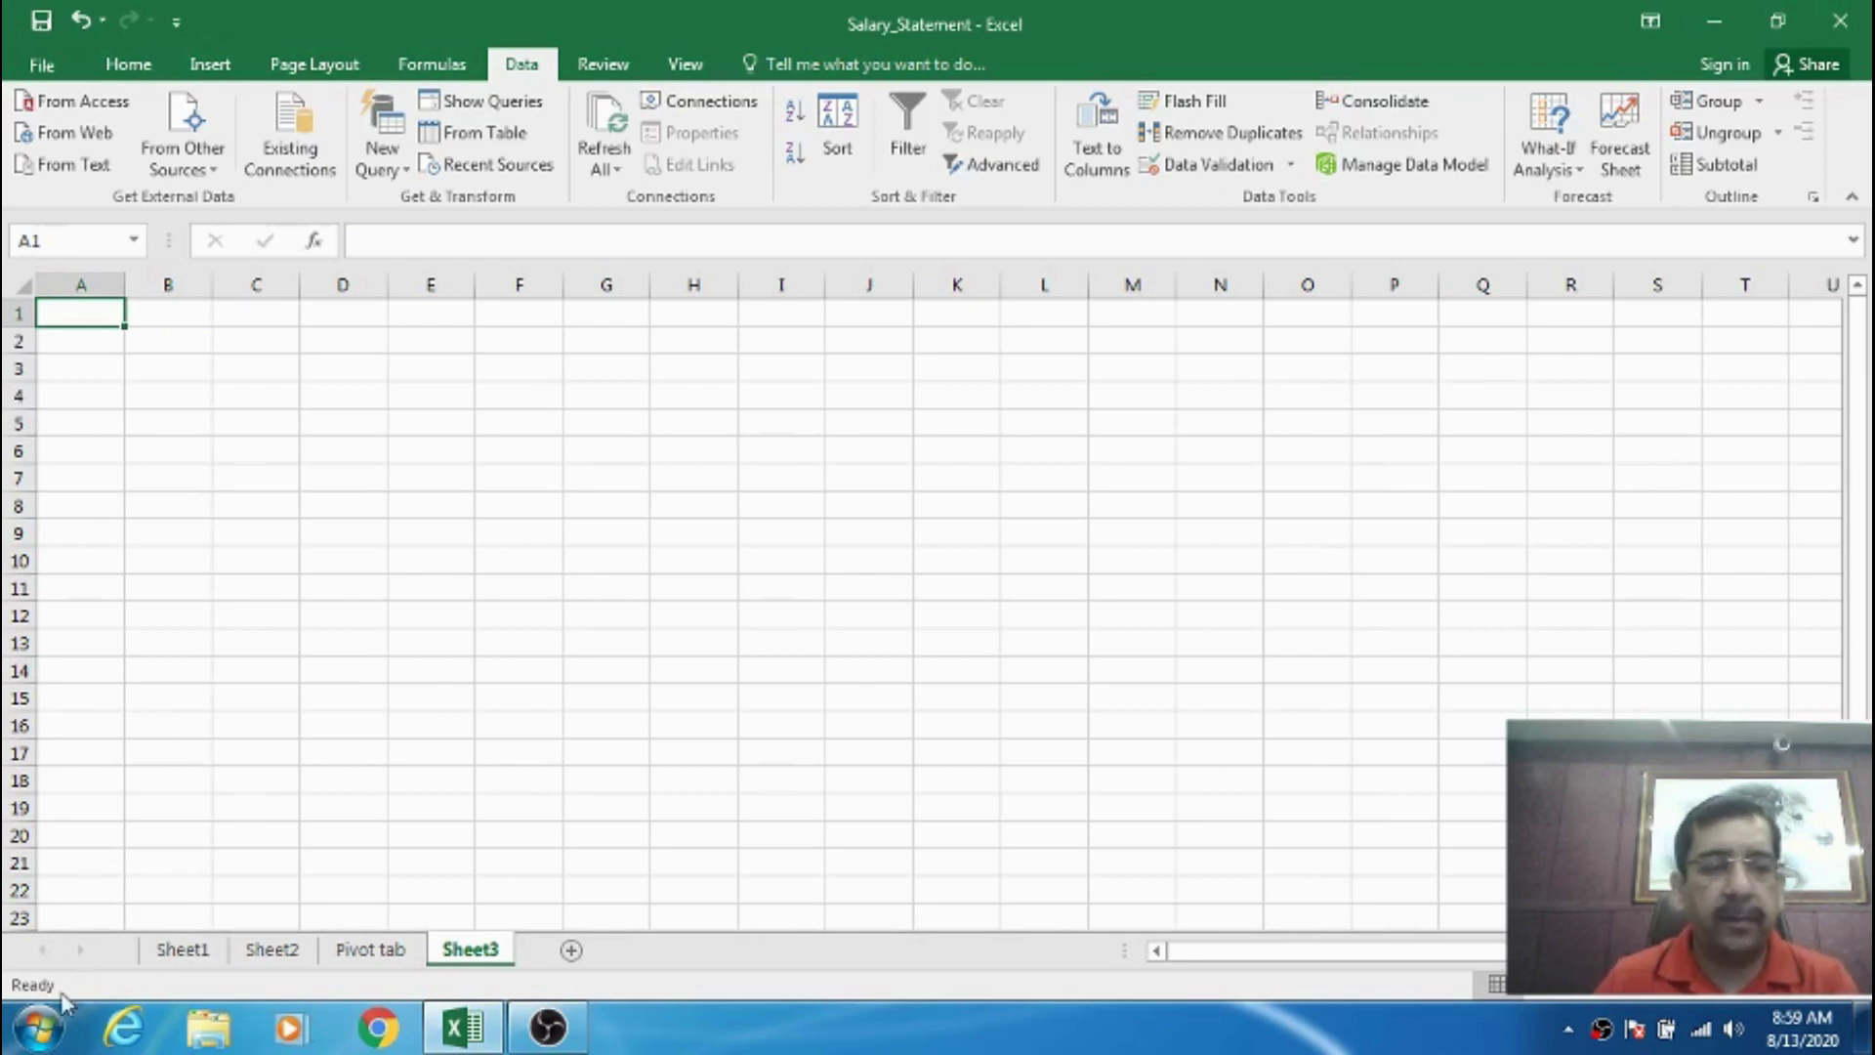
- Find and launch Notepad from the system search and place its empty window over the blank worksheet
left_click(44, 1024)
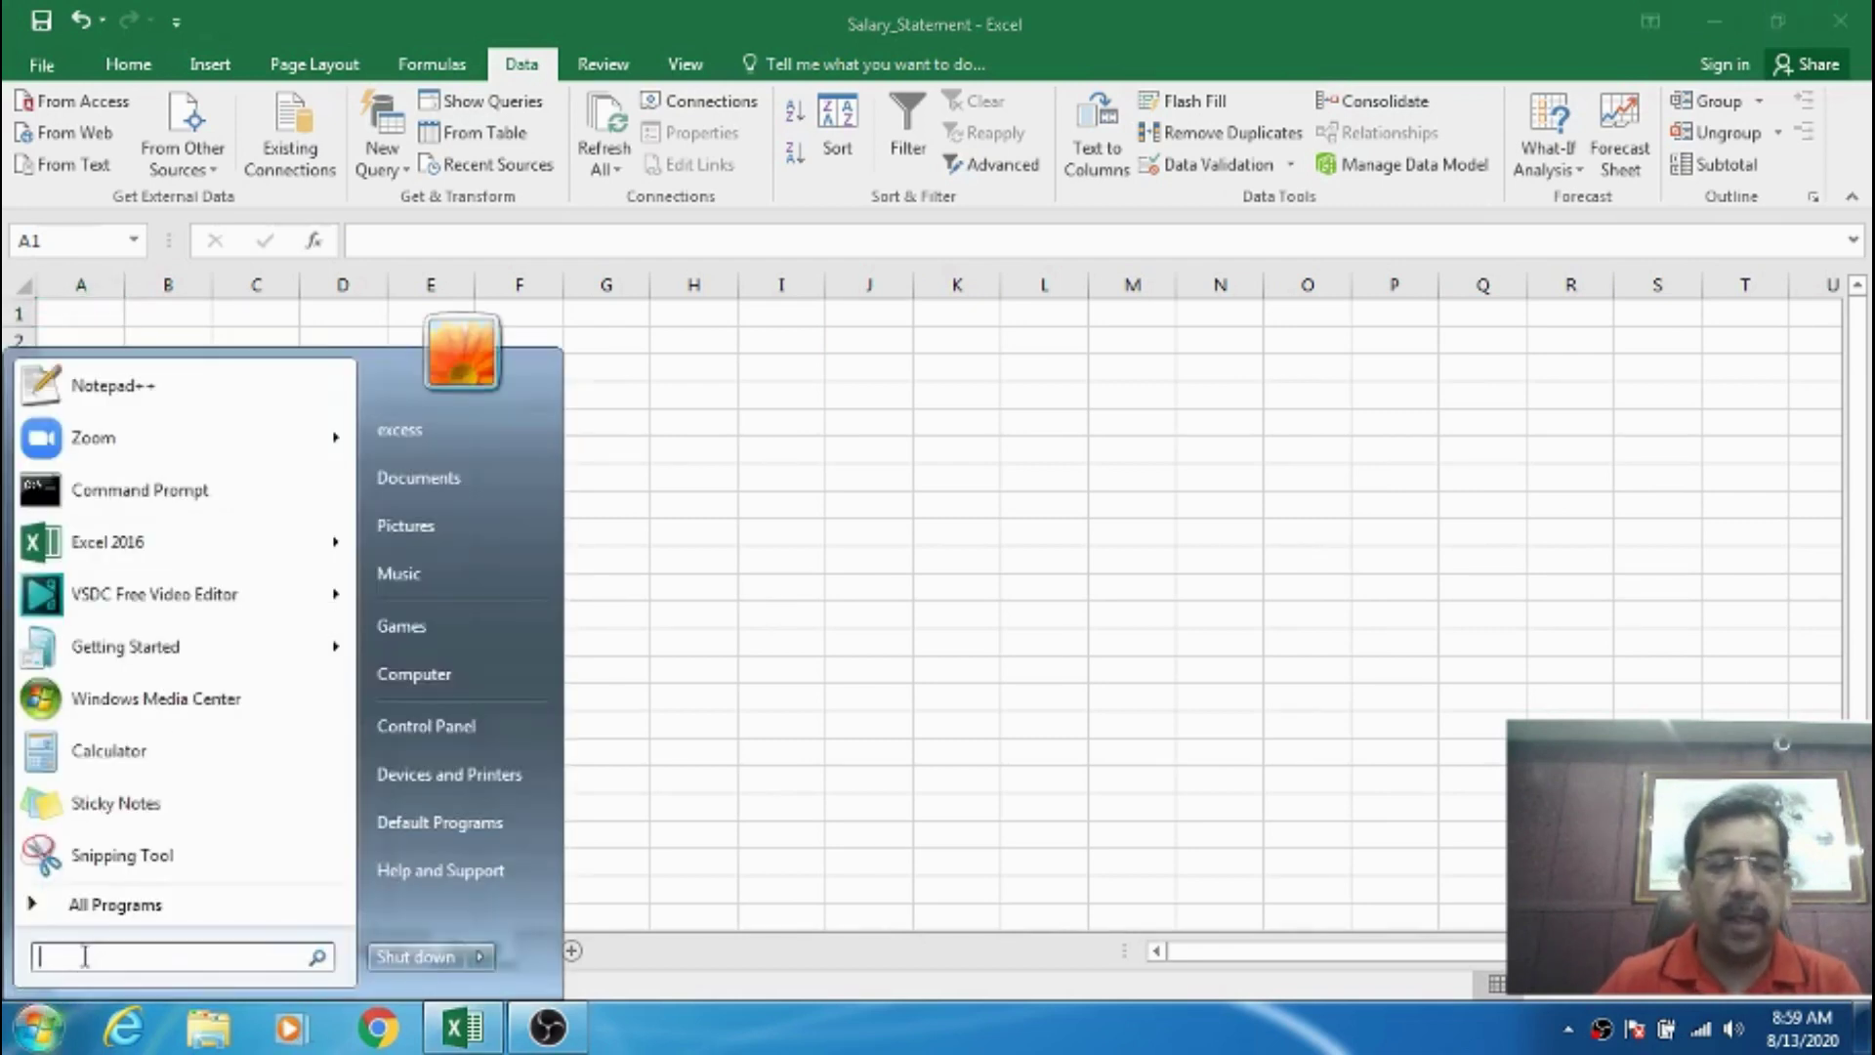
type("Notep")
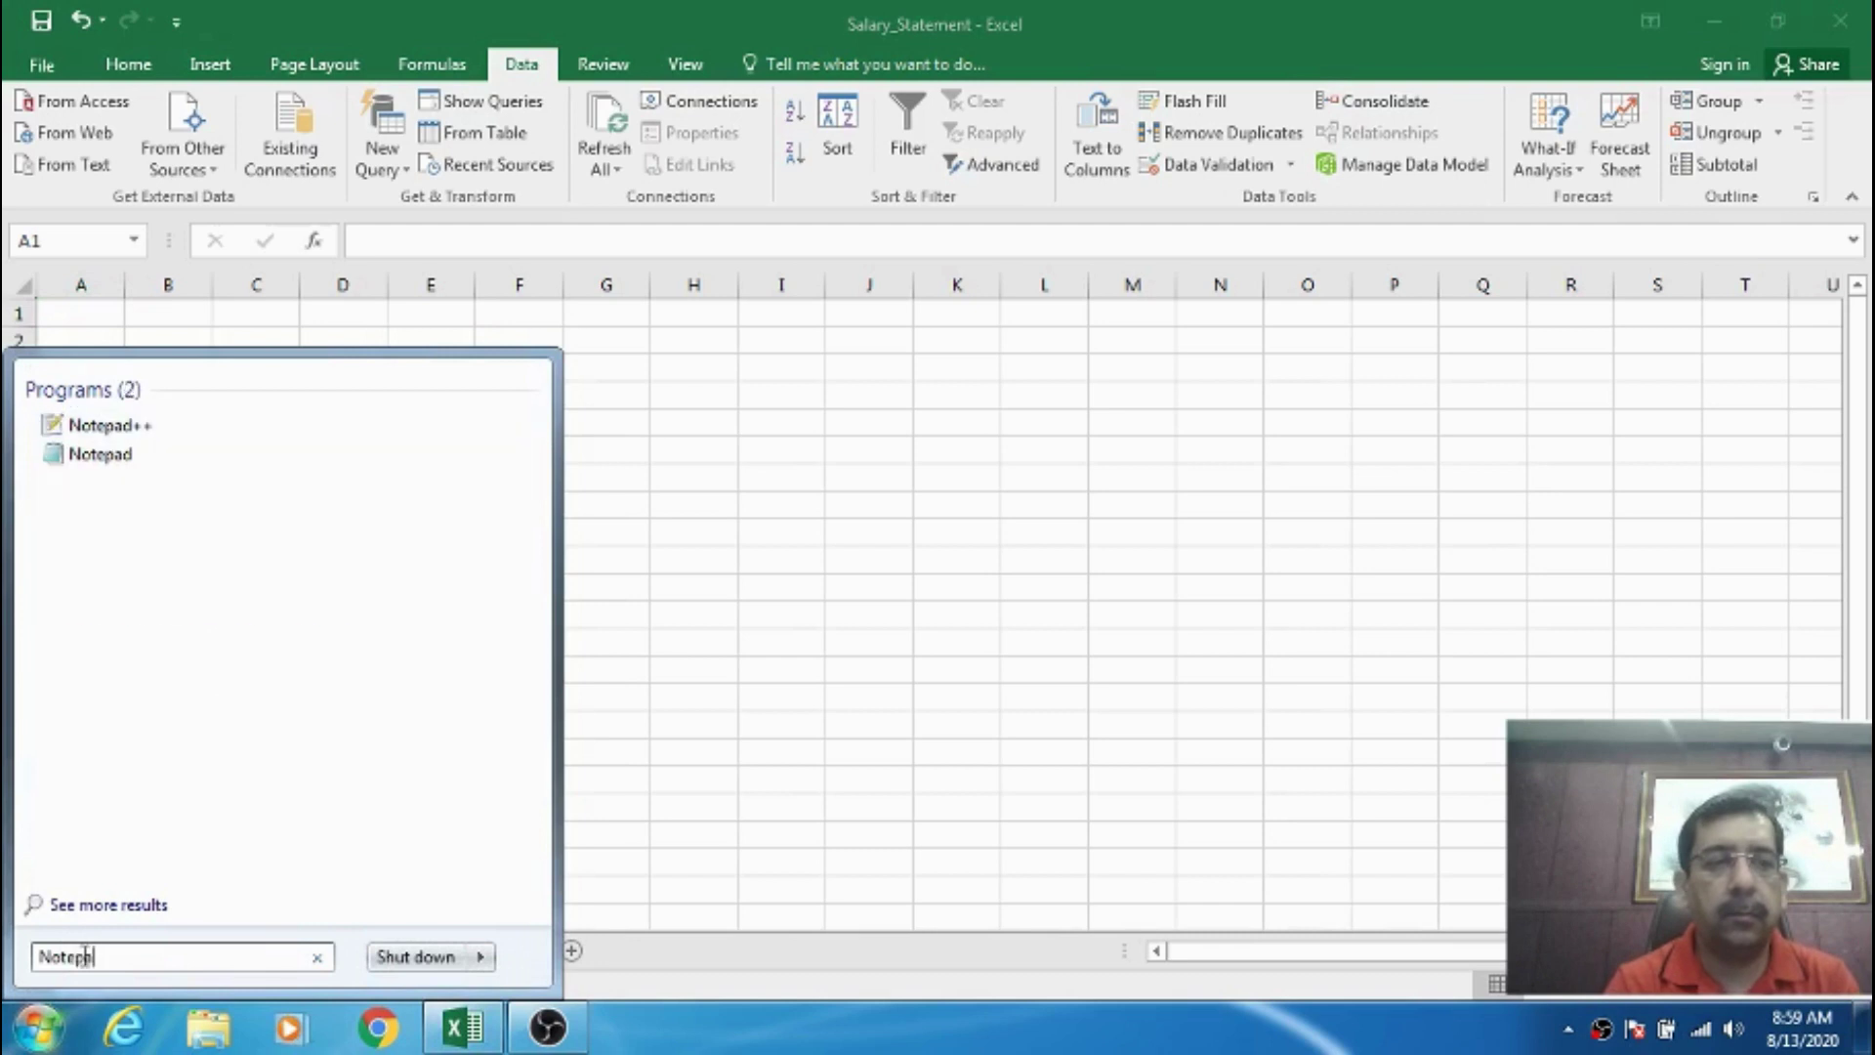
type("ad")
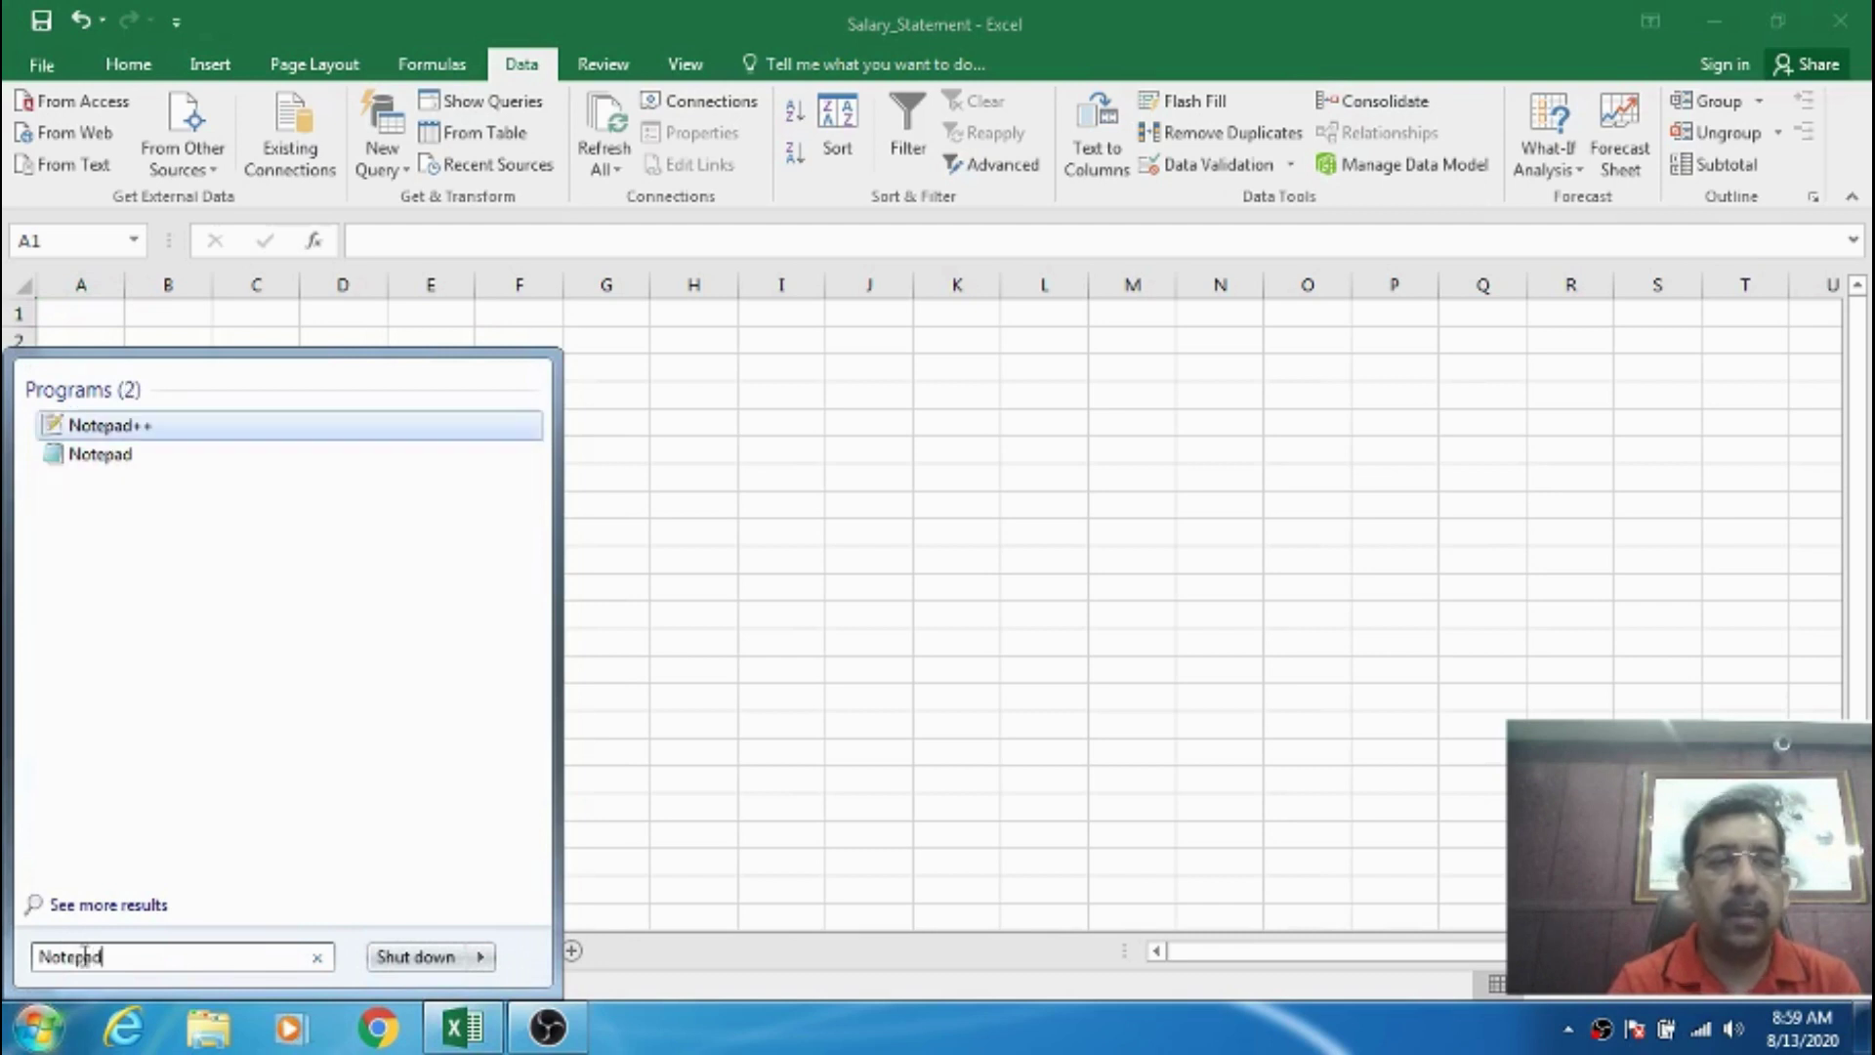
left_click(102, 455)
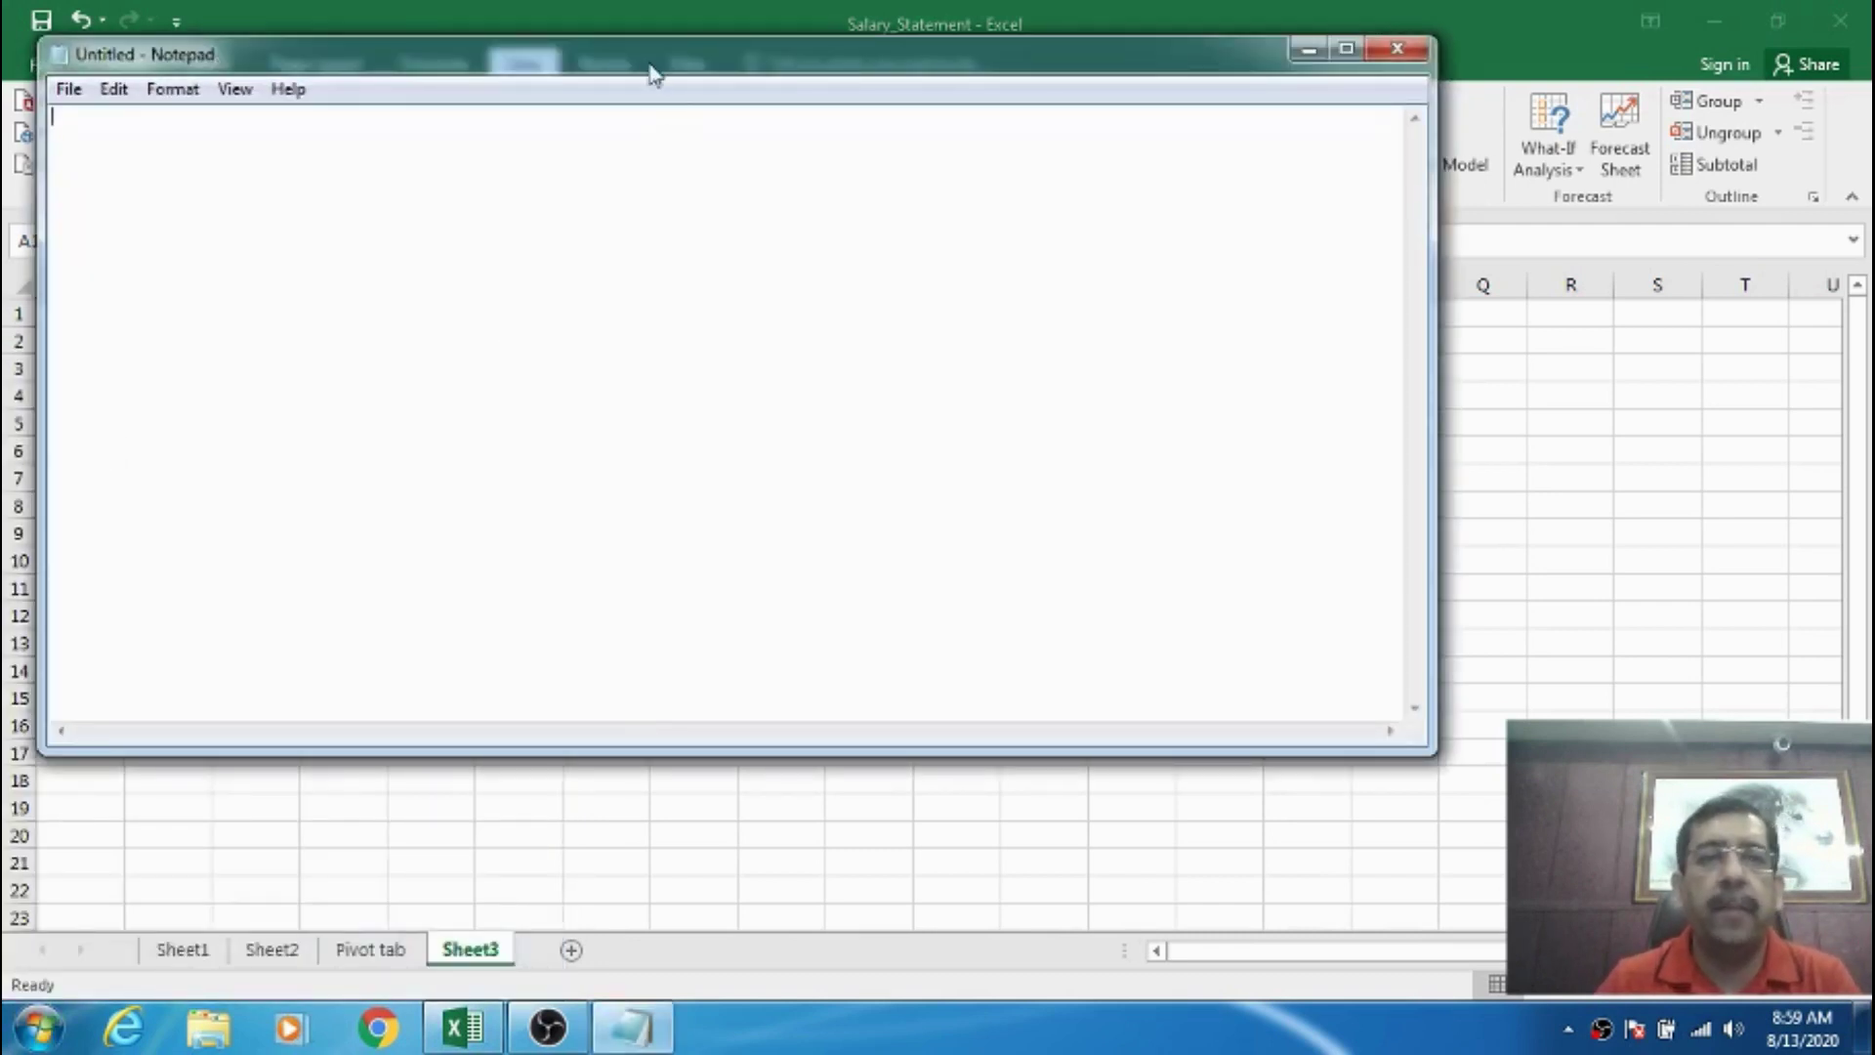
left_click_drag(653, 73, 870, 110)
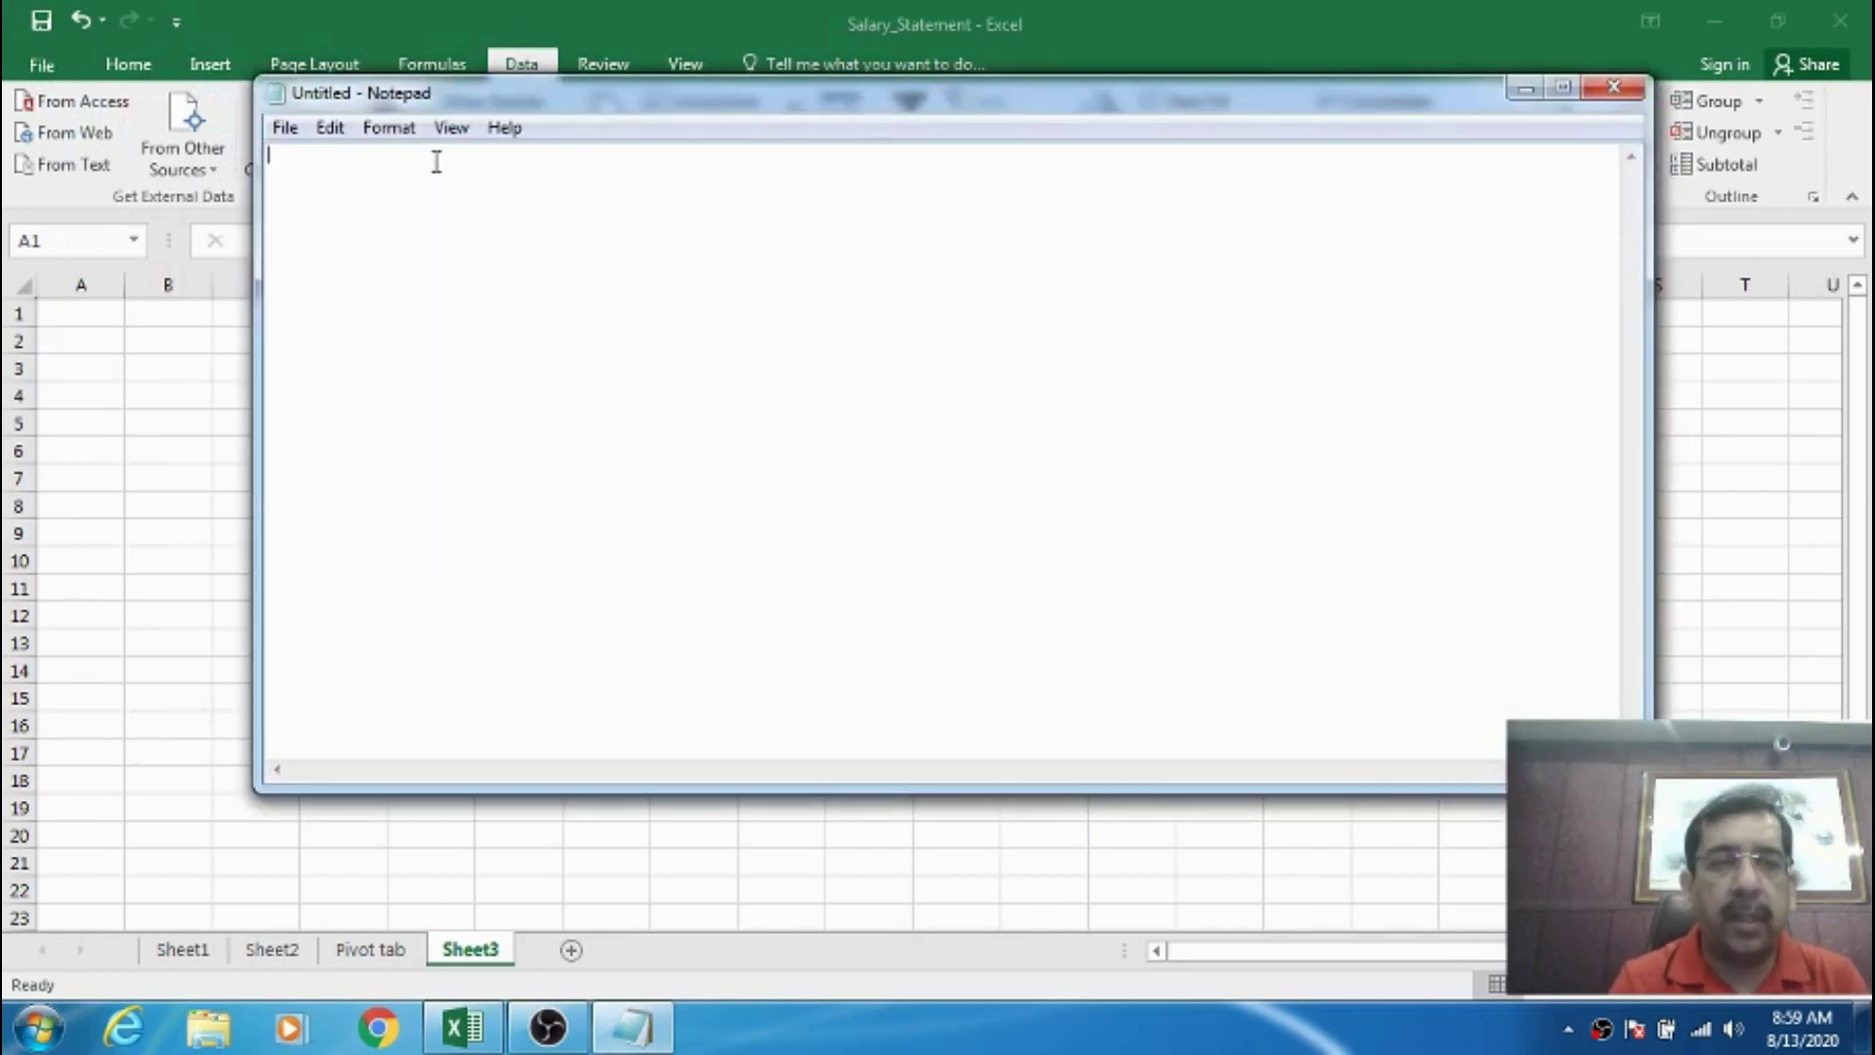
- Write the comma-separated header line "Name,Age,F.Name,Salary,Da,Ta" in the empty text document and start a new line
type("Name")
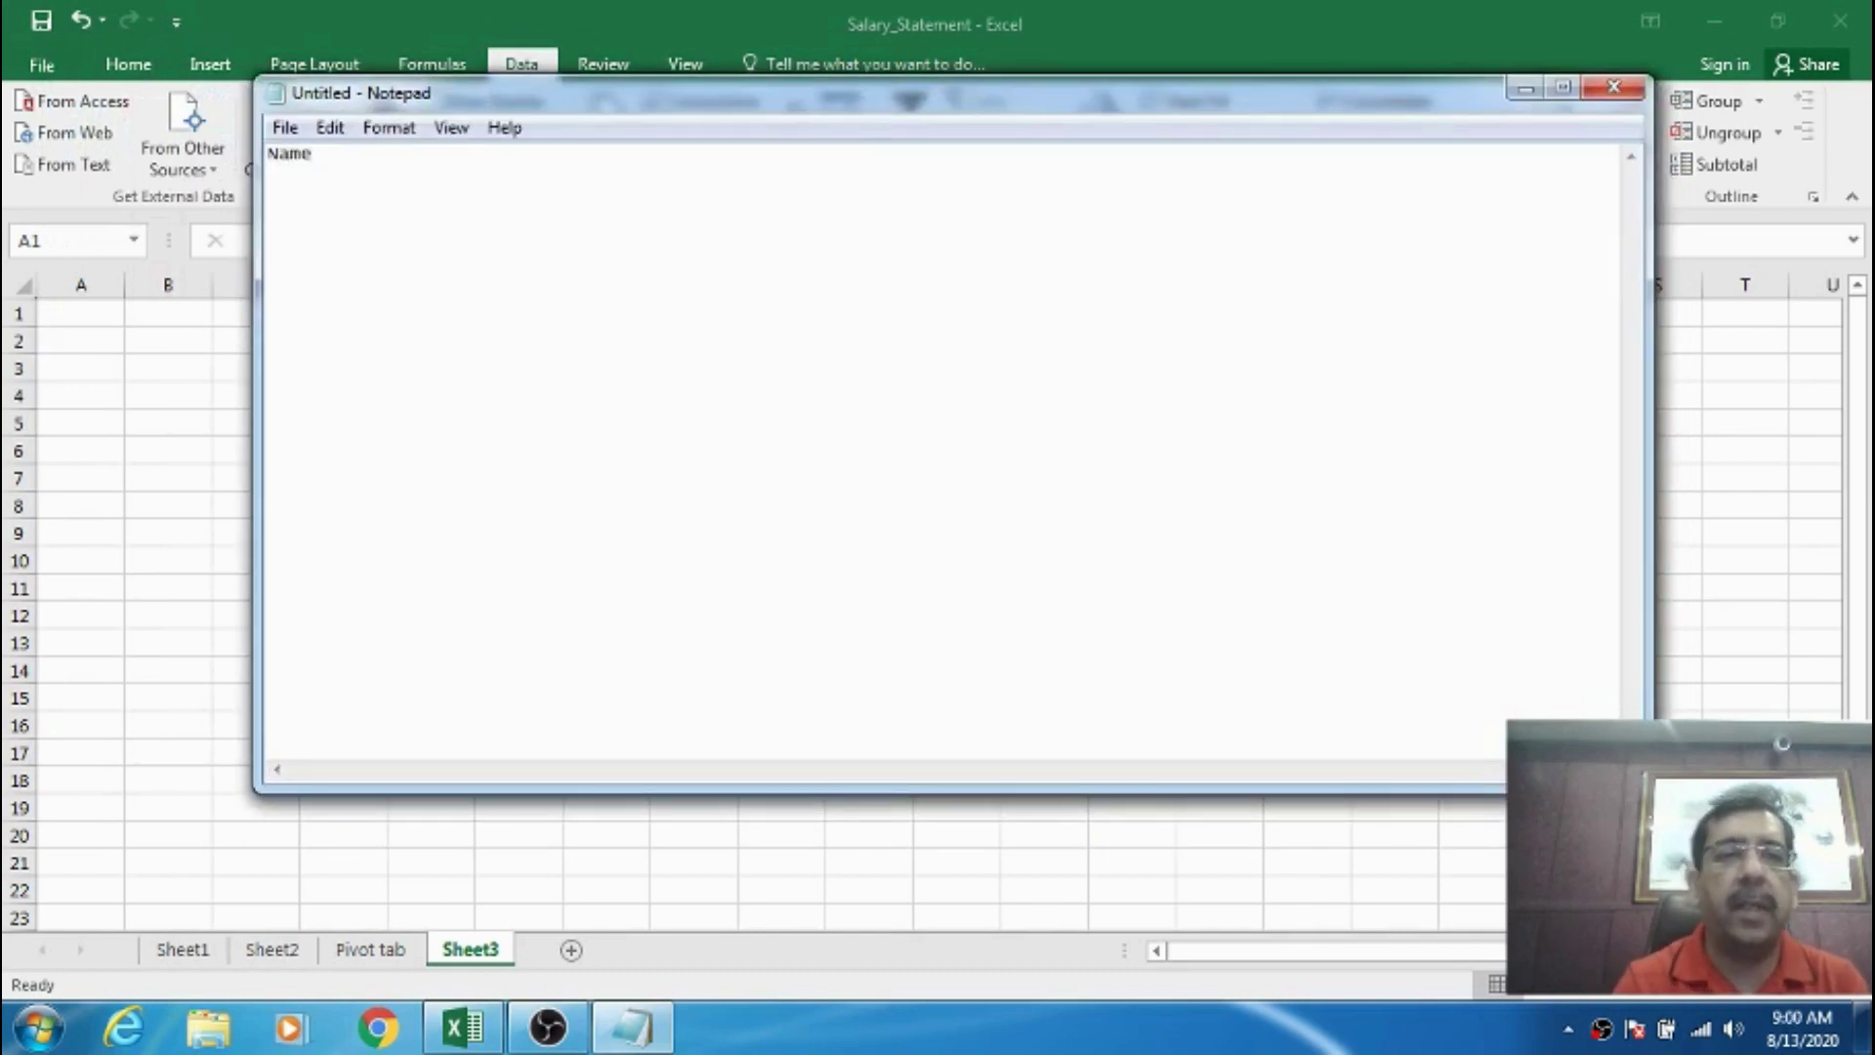
type(",")
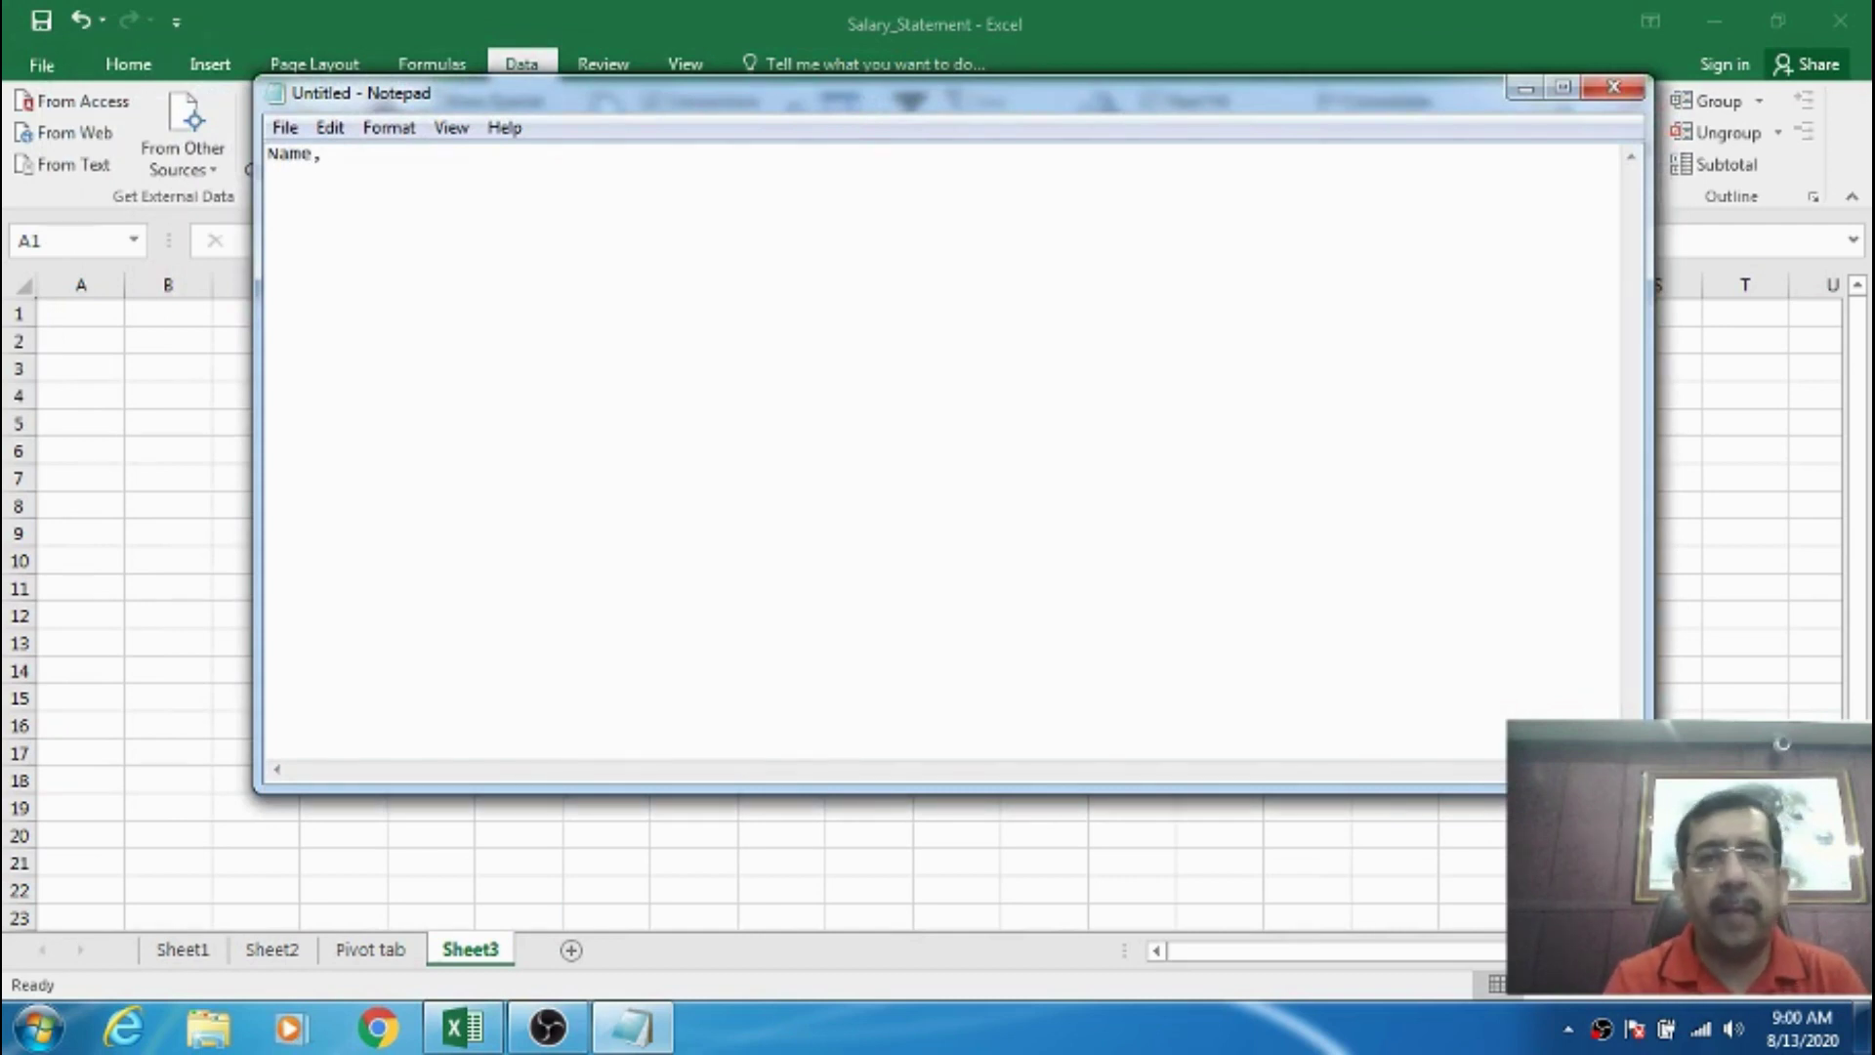
type("Age,")
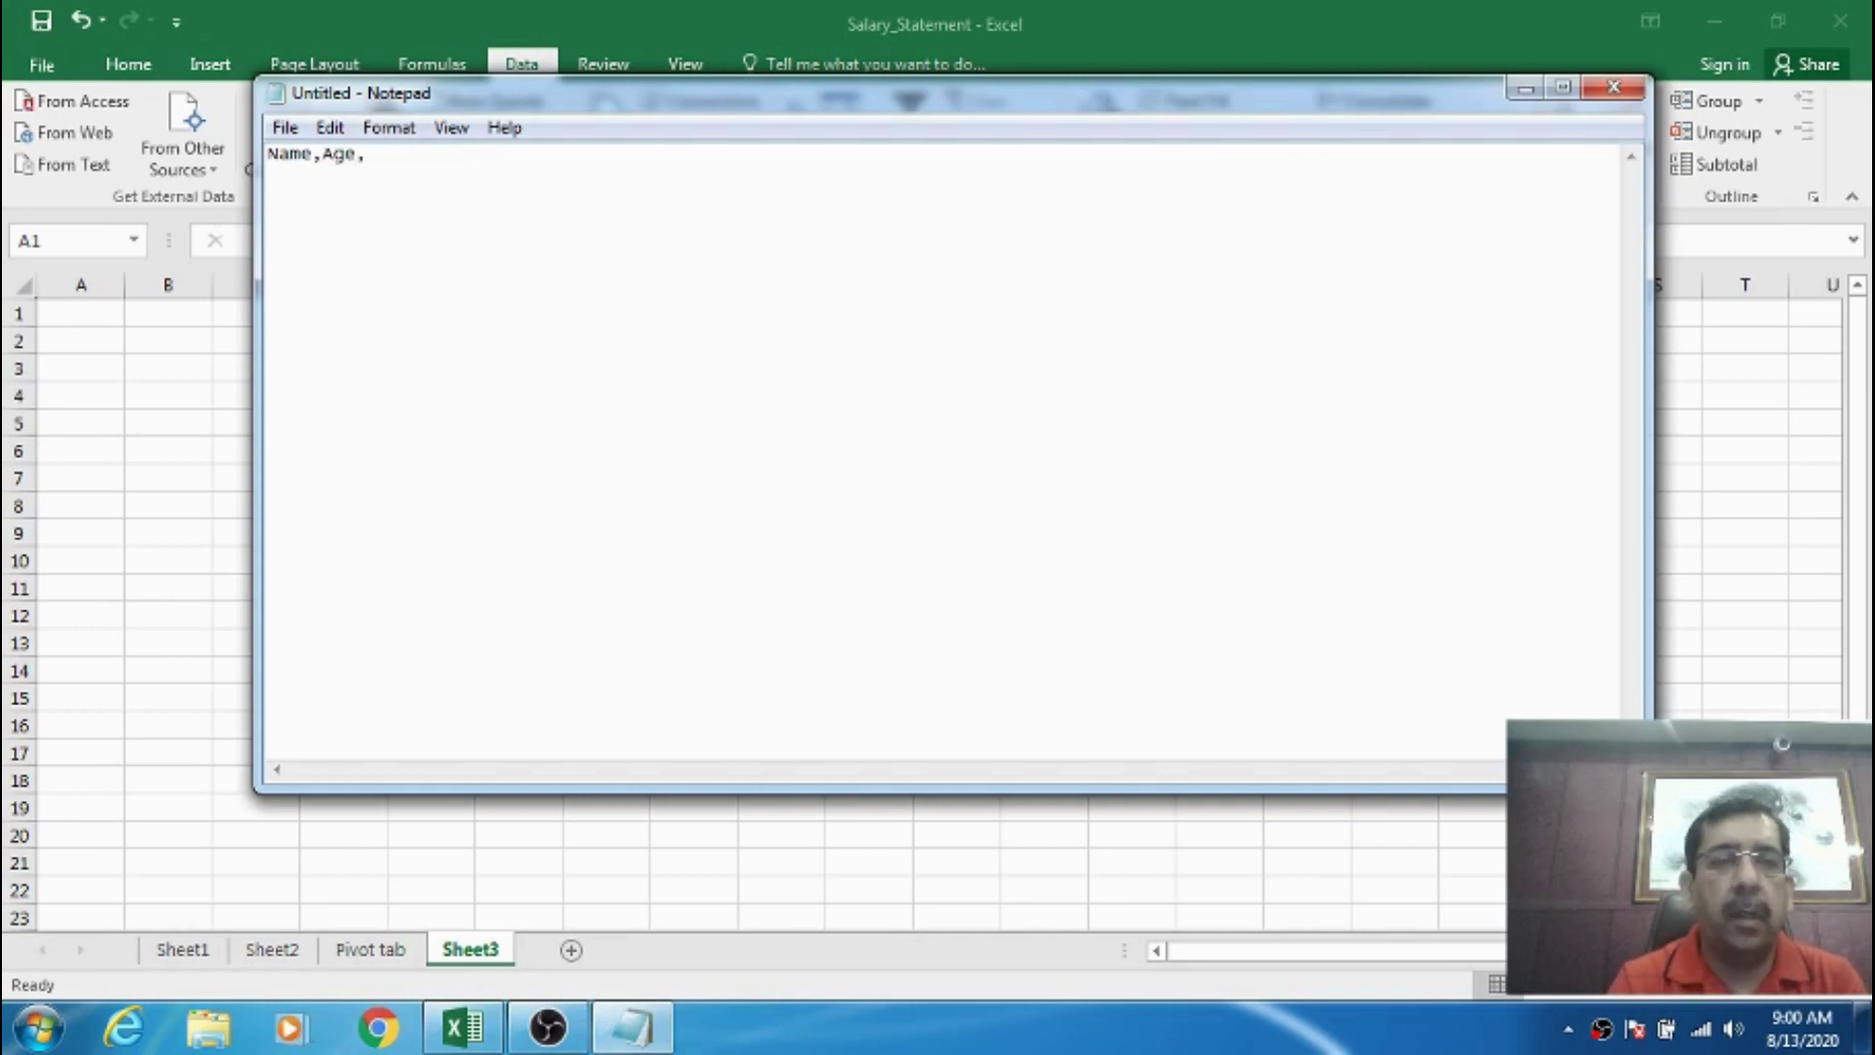
type("F.")
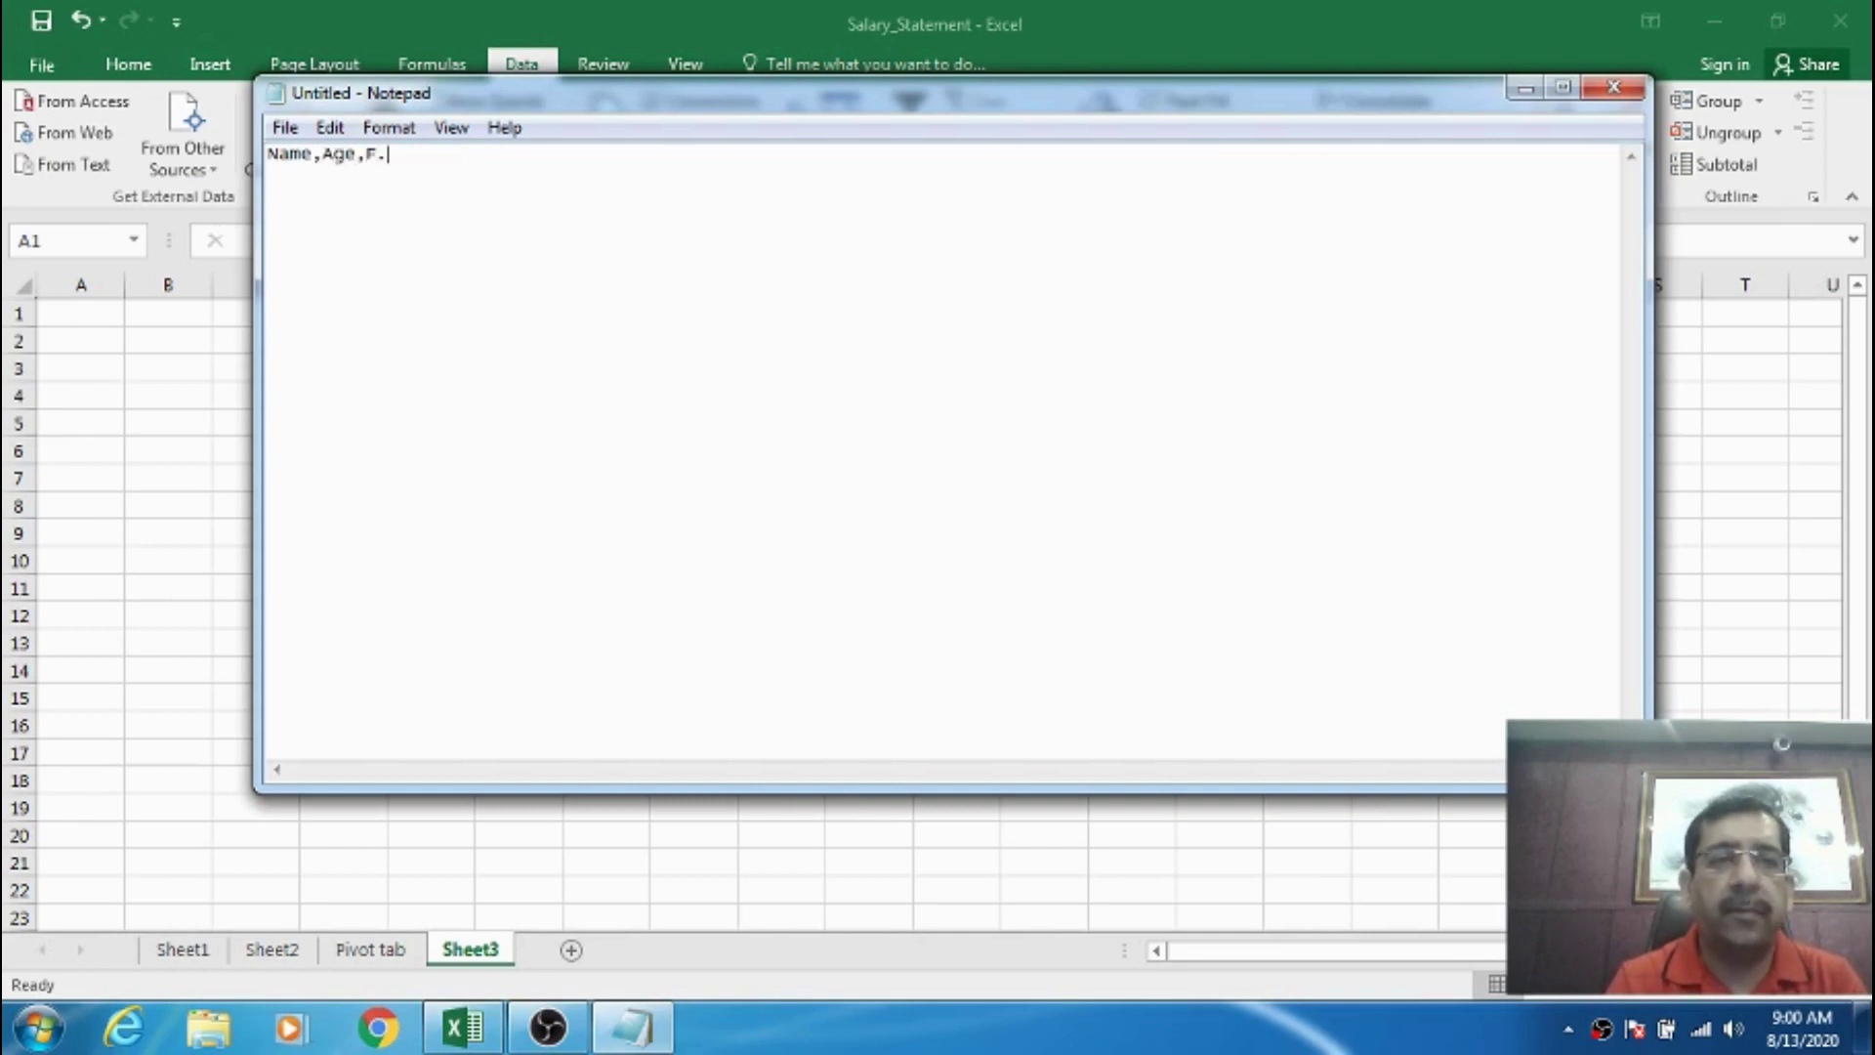
key("BackSpace")
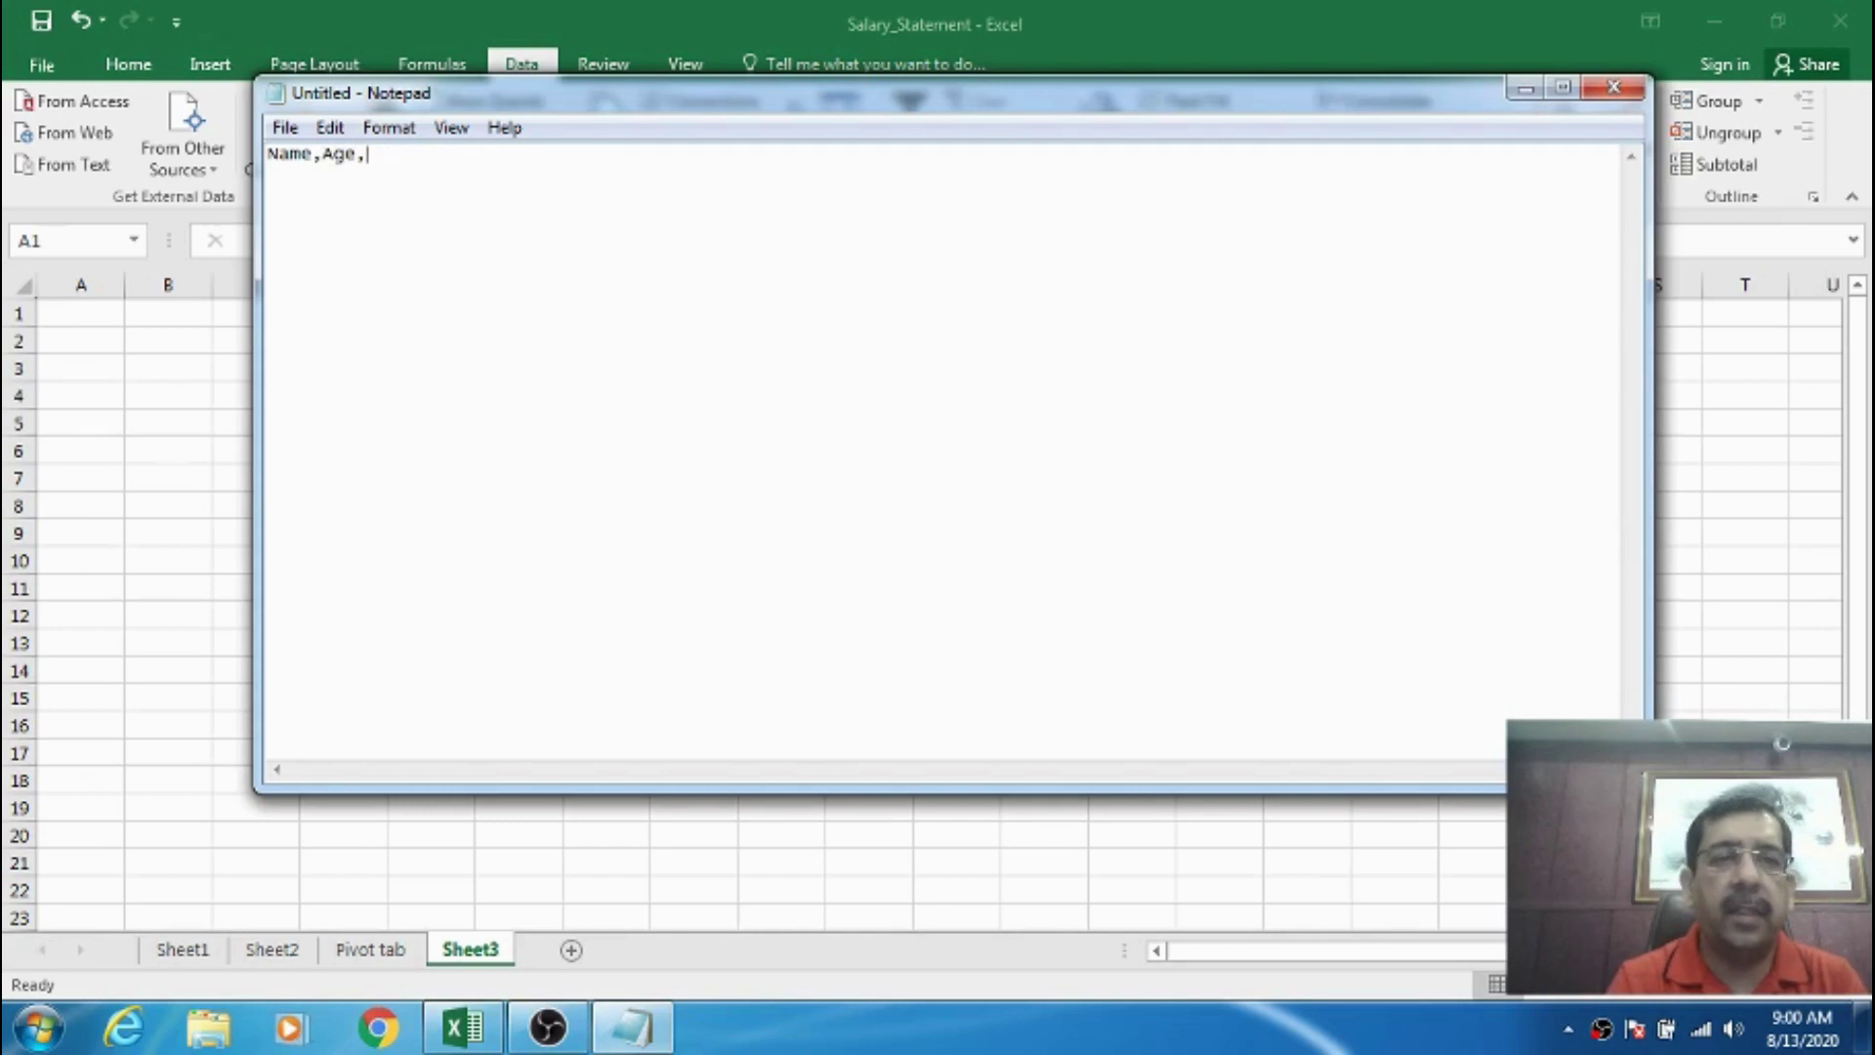
type("F.Name ")
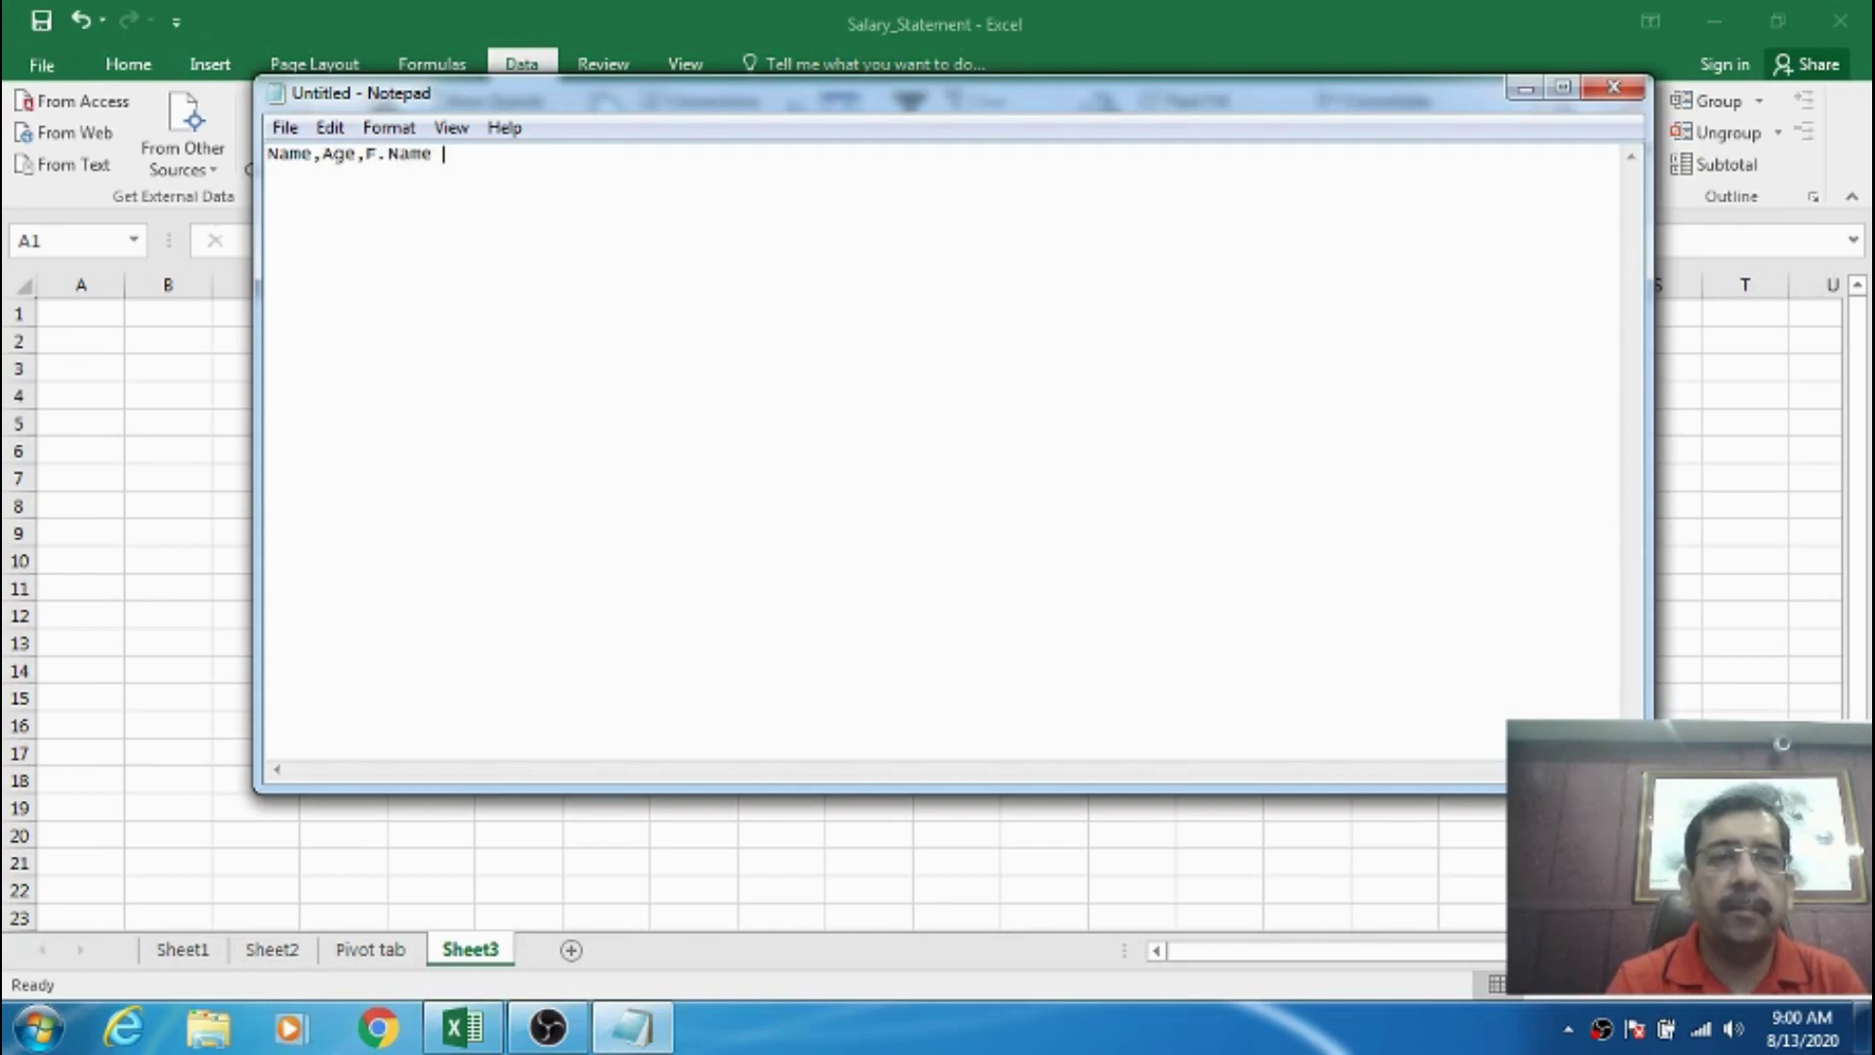
type(",")
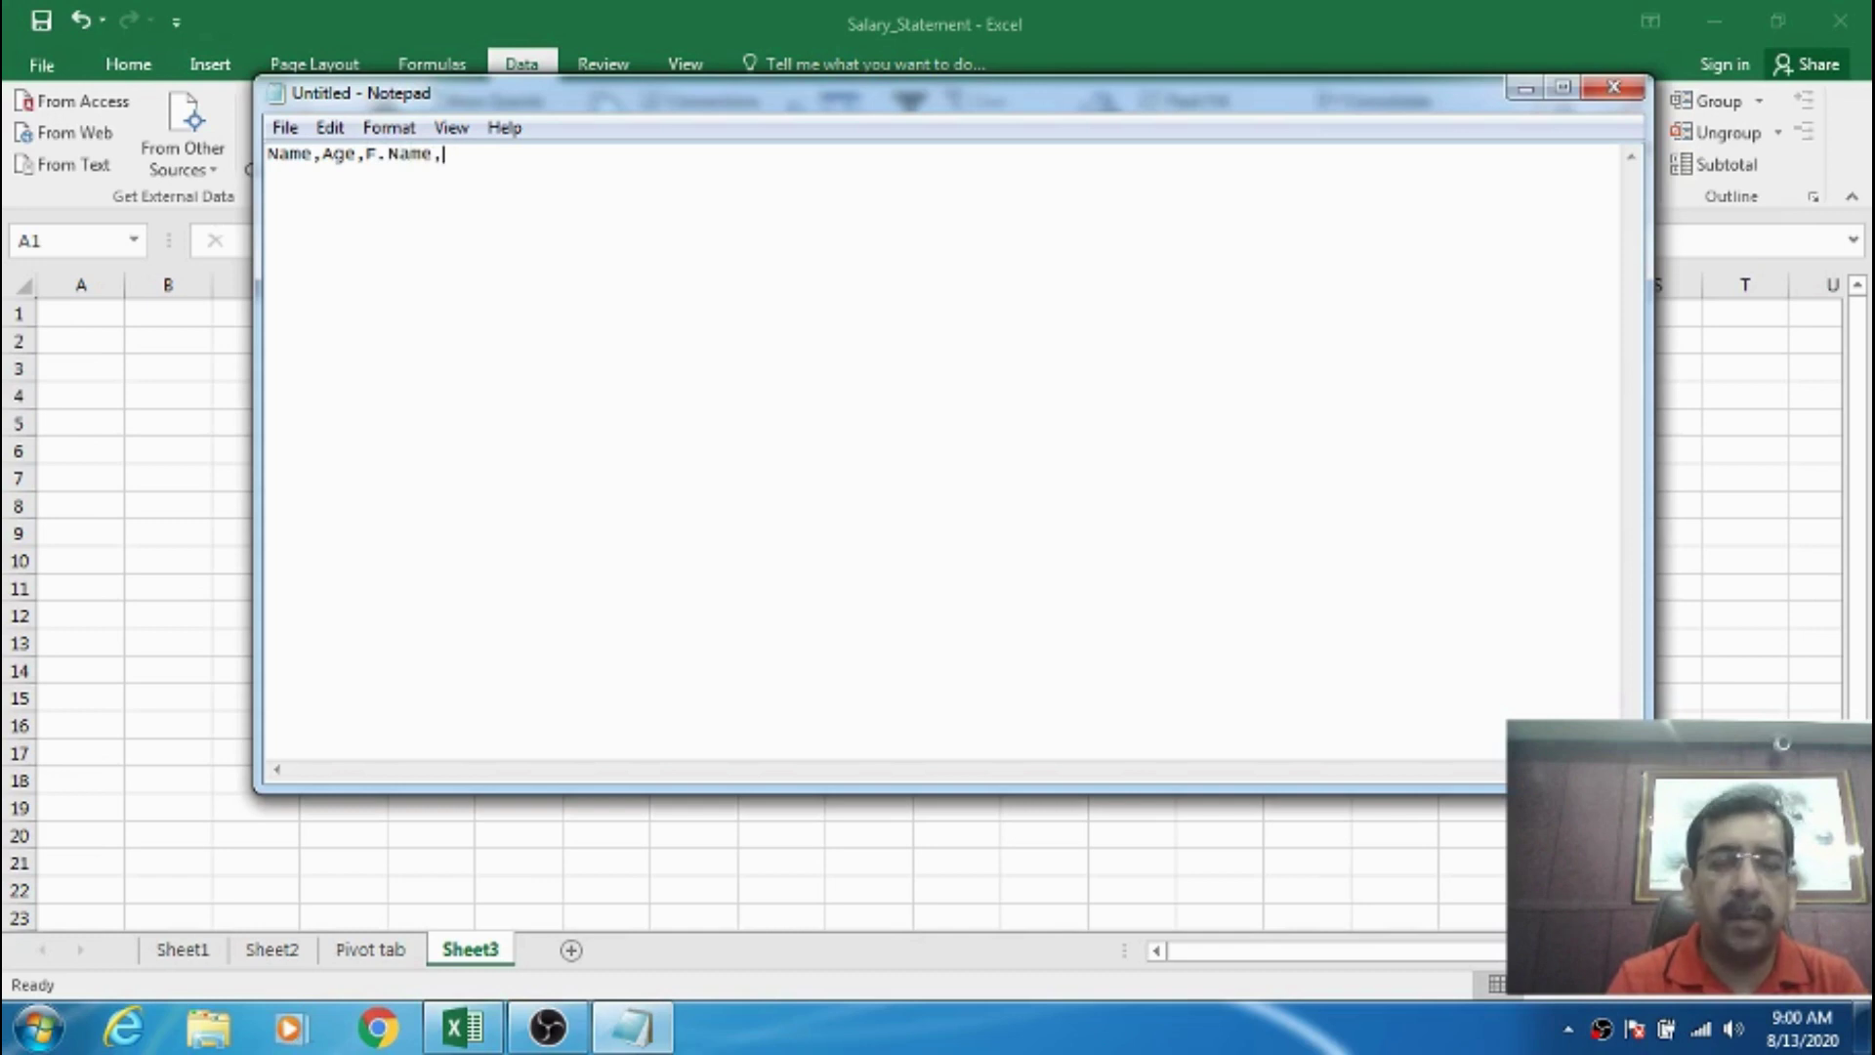
type("S")
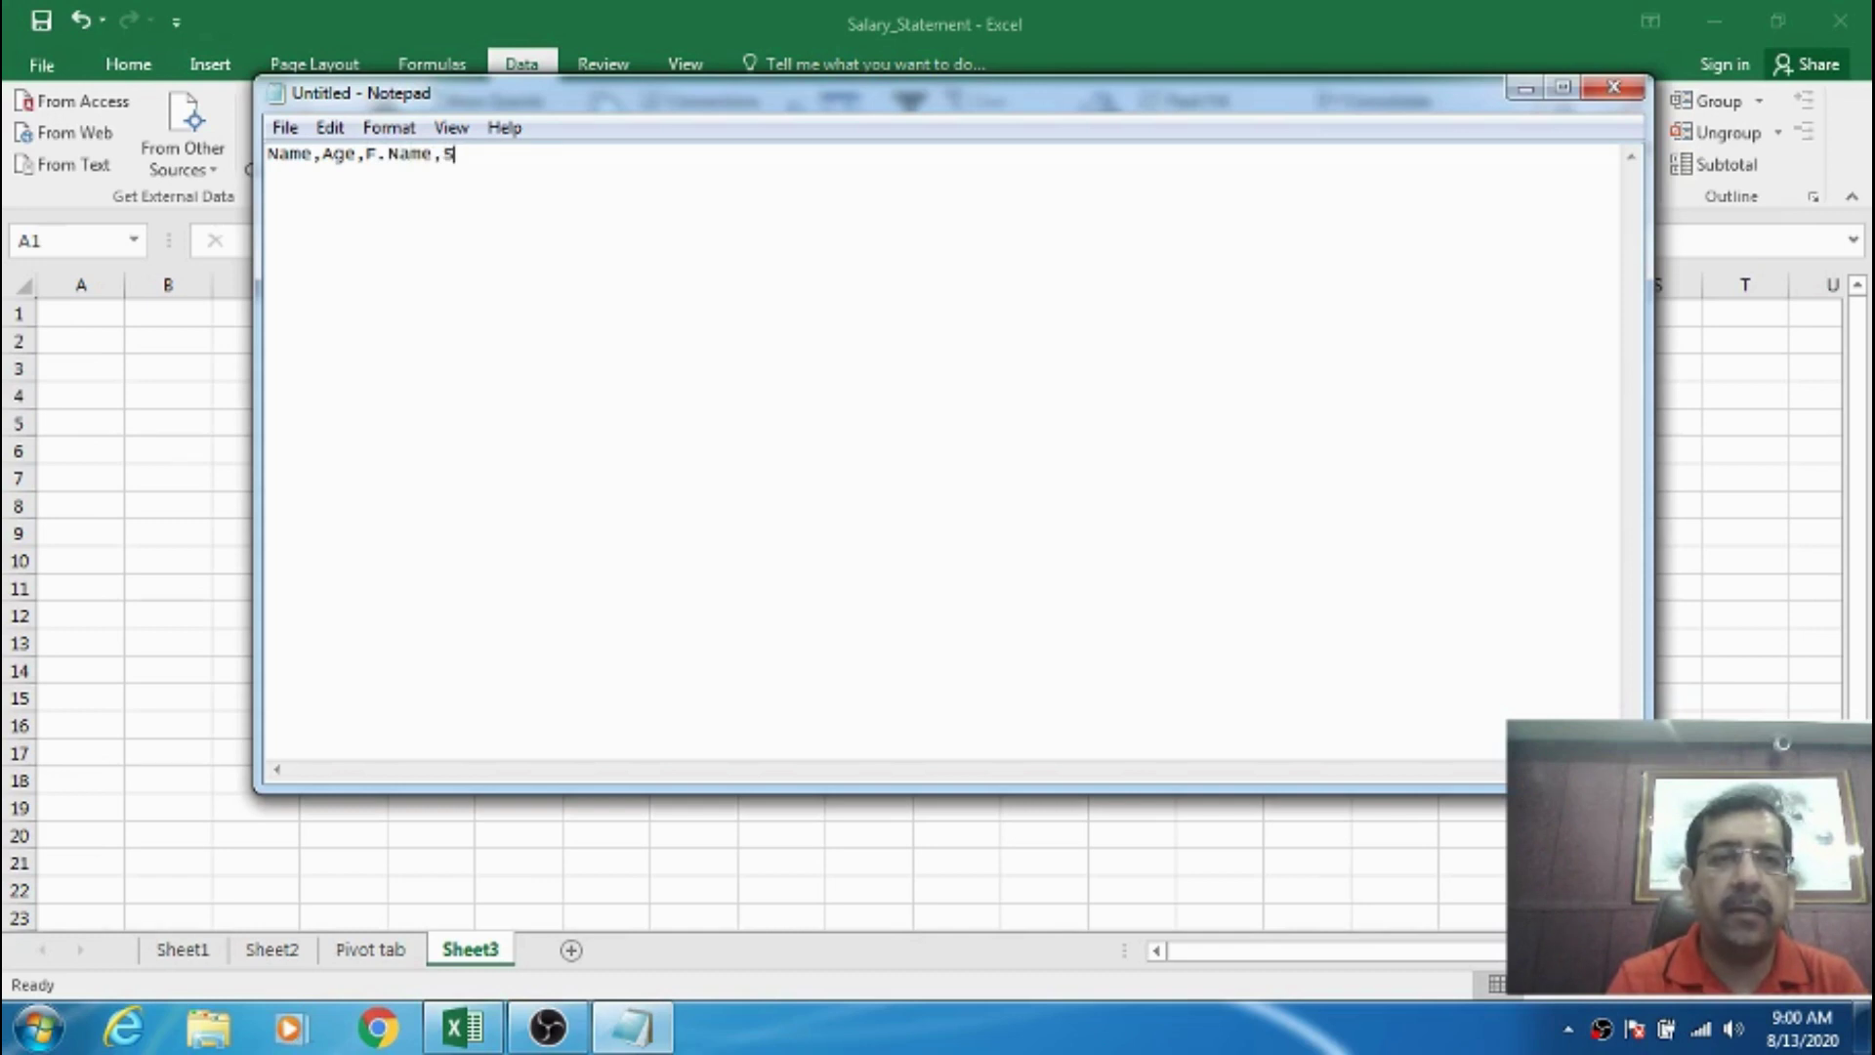
type("alary,Da,Ta")
key("Return")
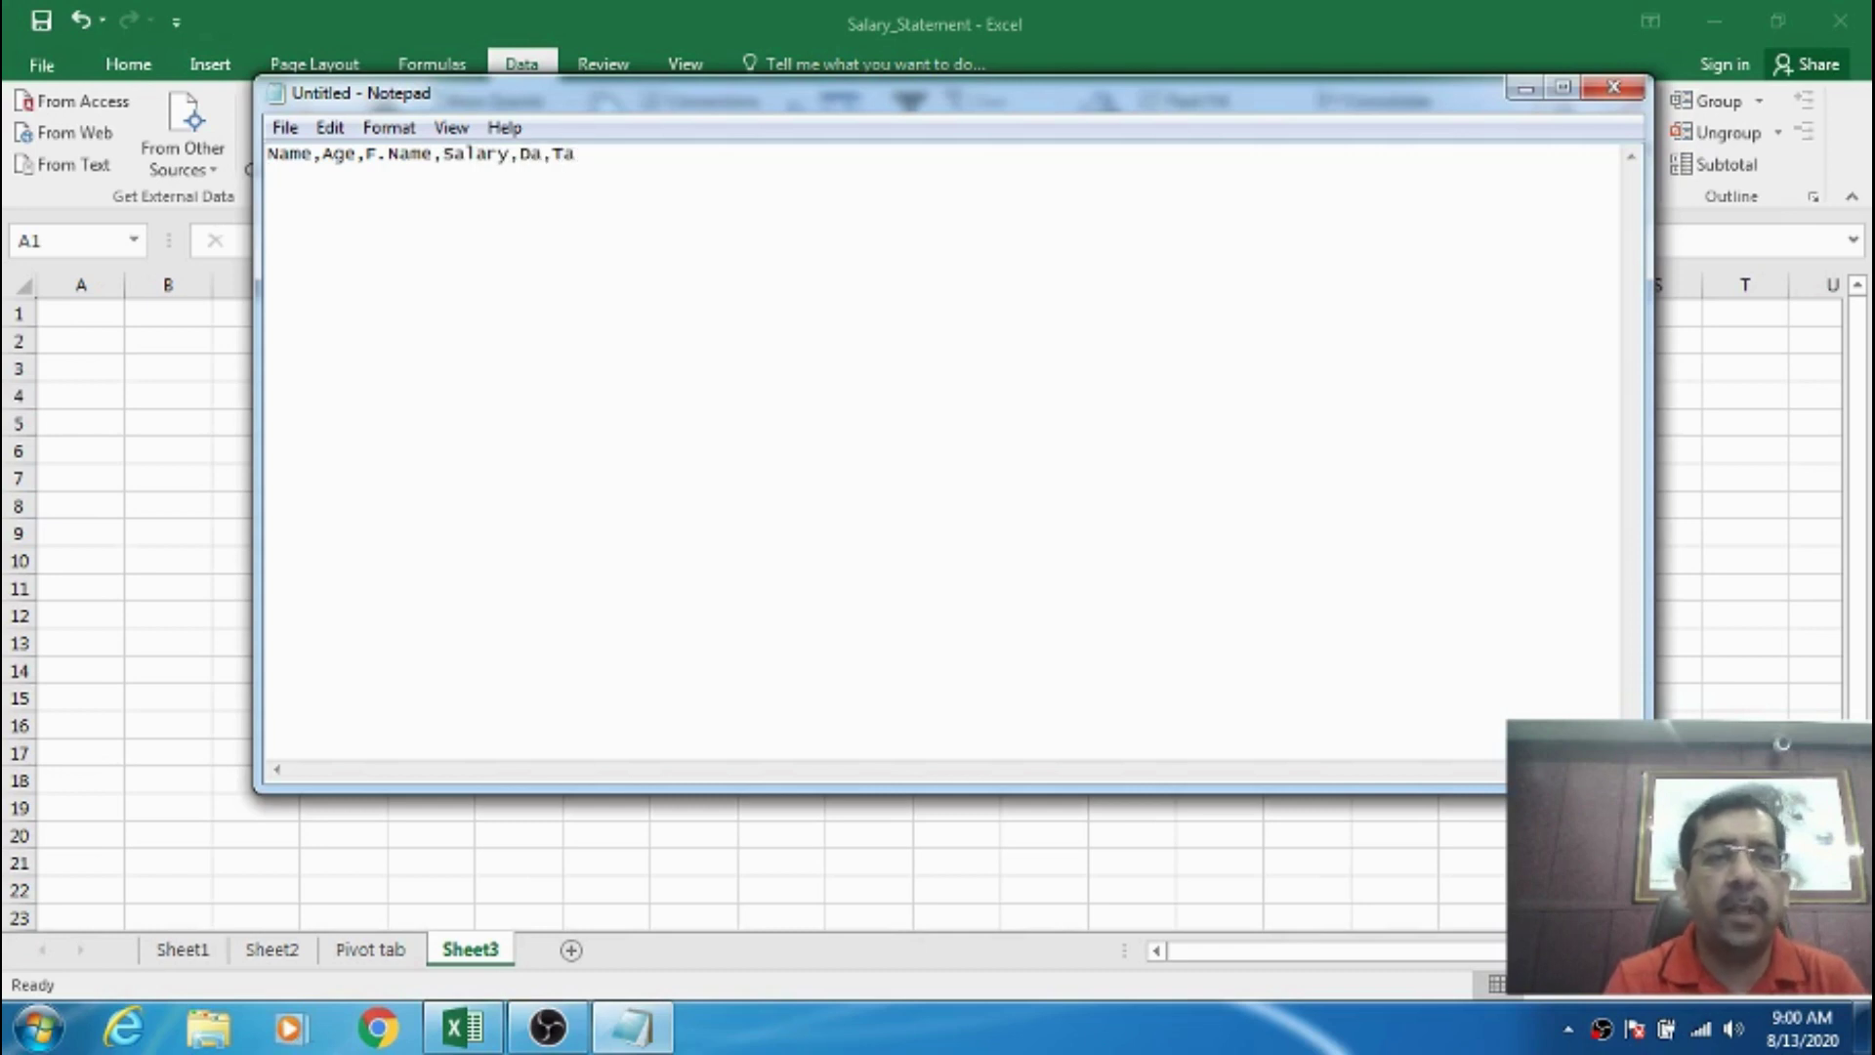
- Enter the first comma-separated record with the person's name, age 25, the father's name, salary 45000, Da 5000 and Ta 6000
type("R")
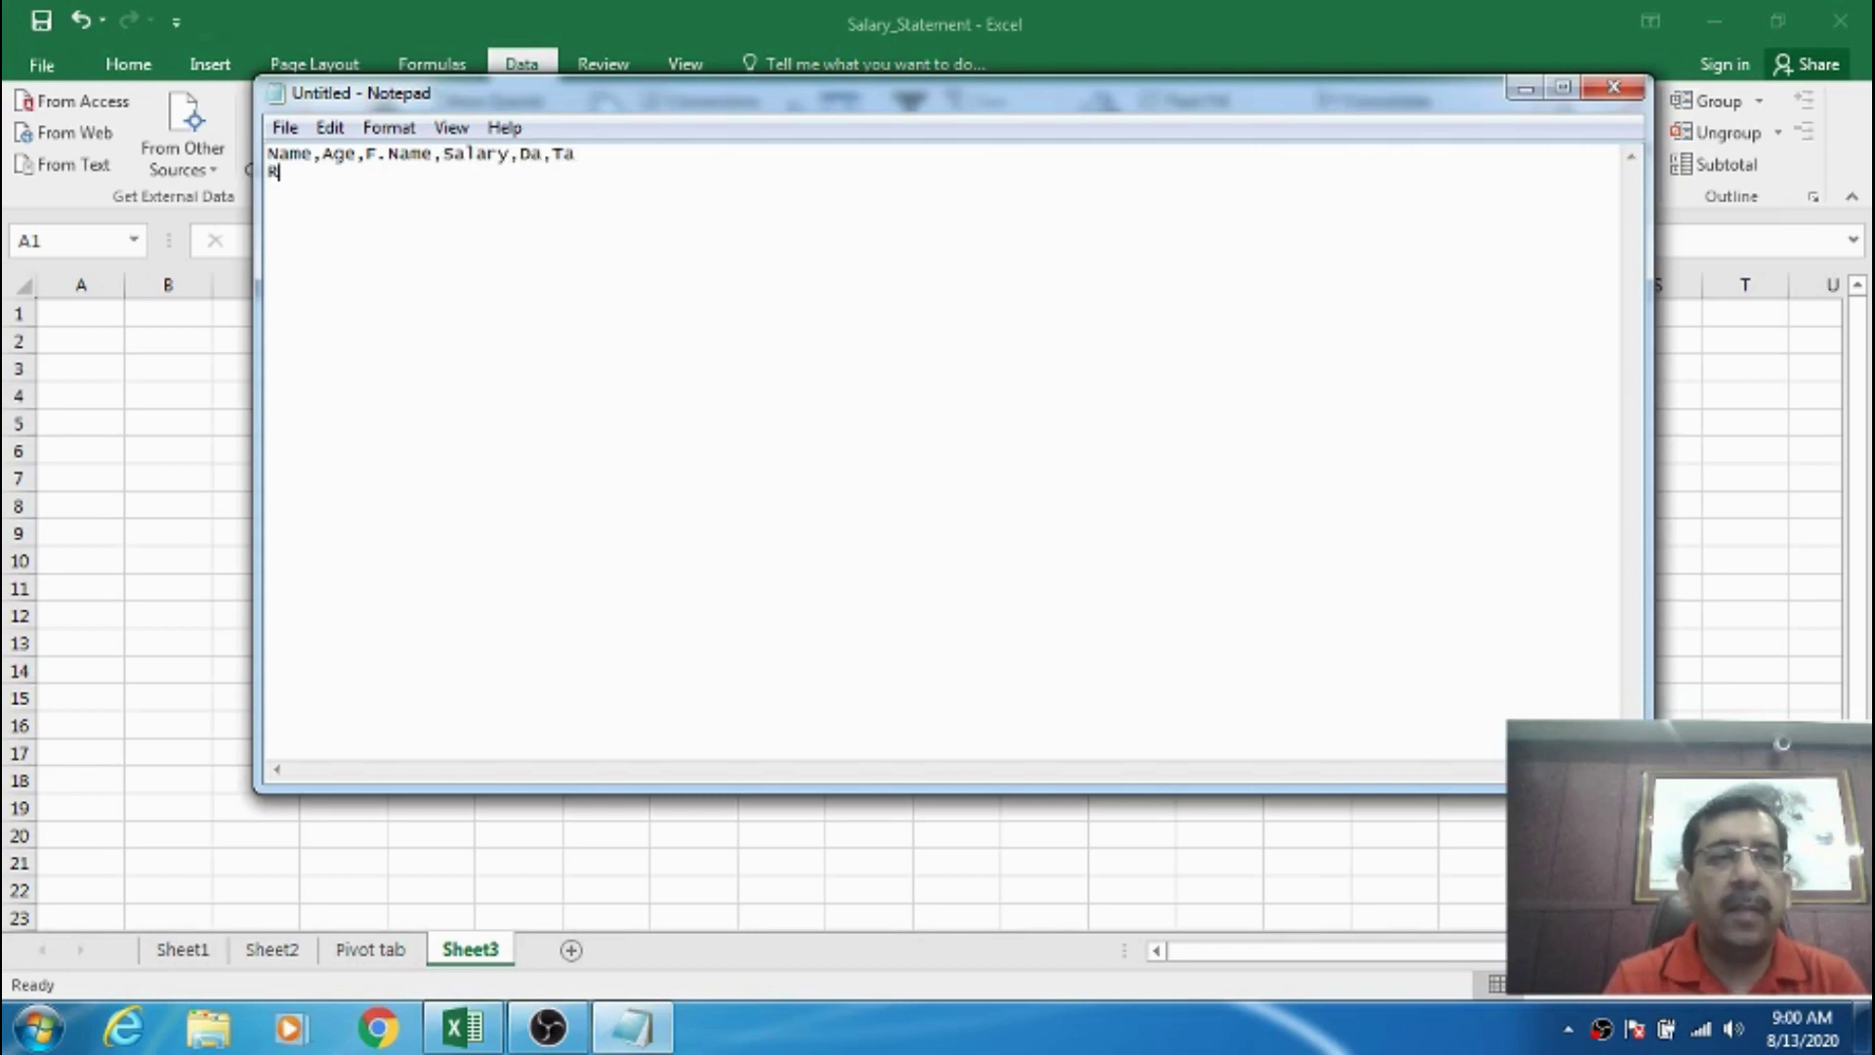
type("ajiv,")
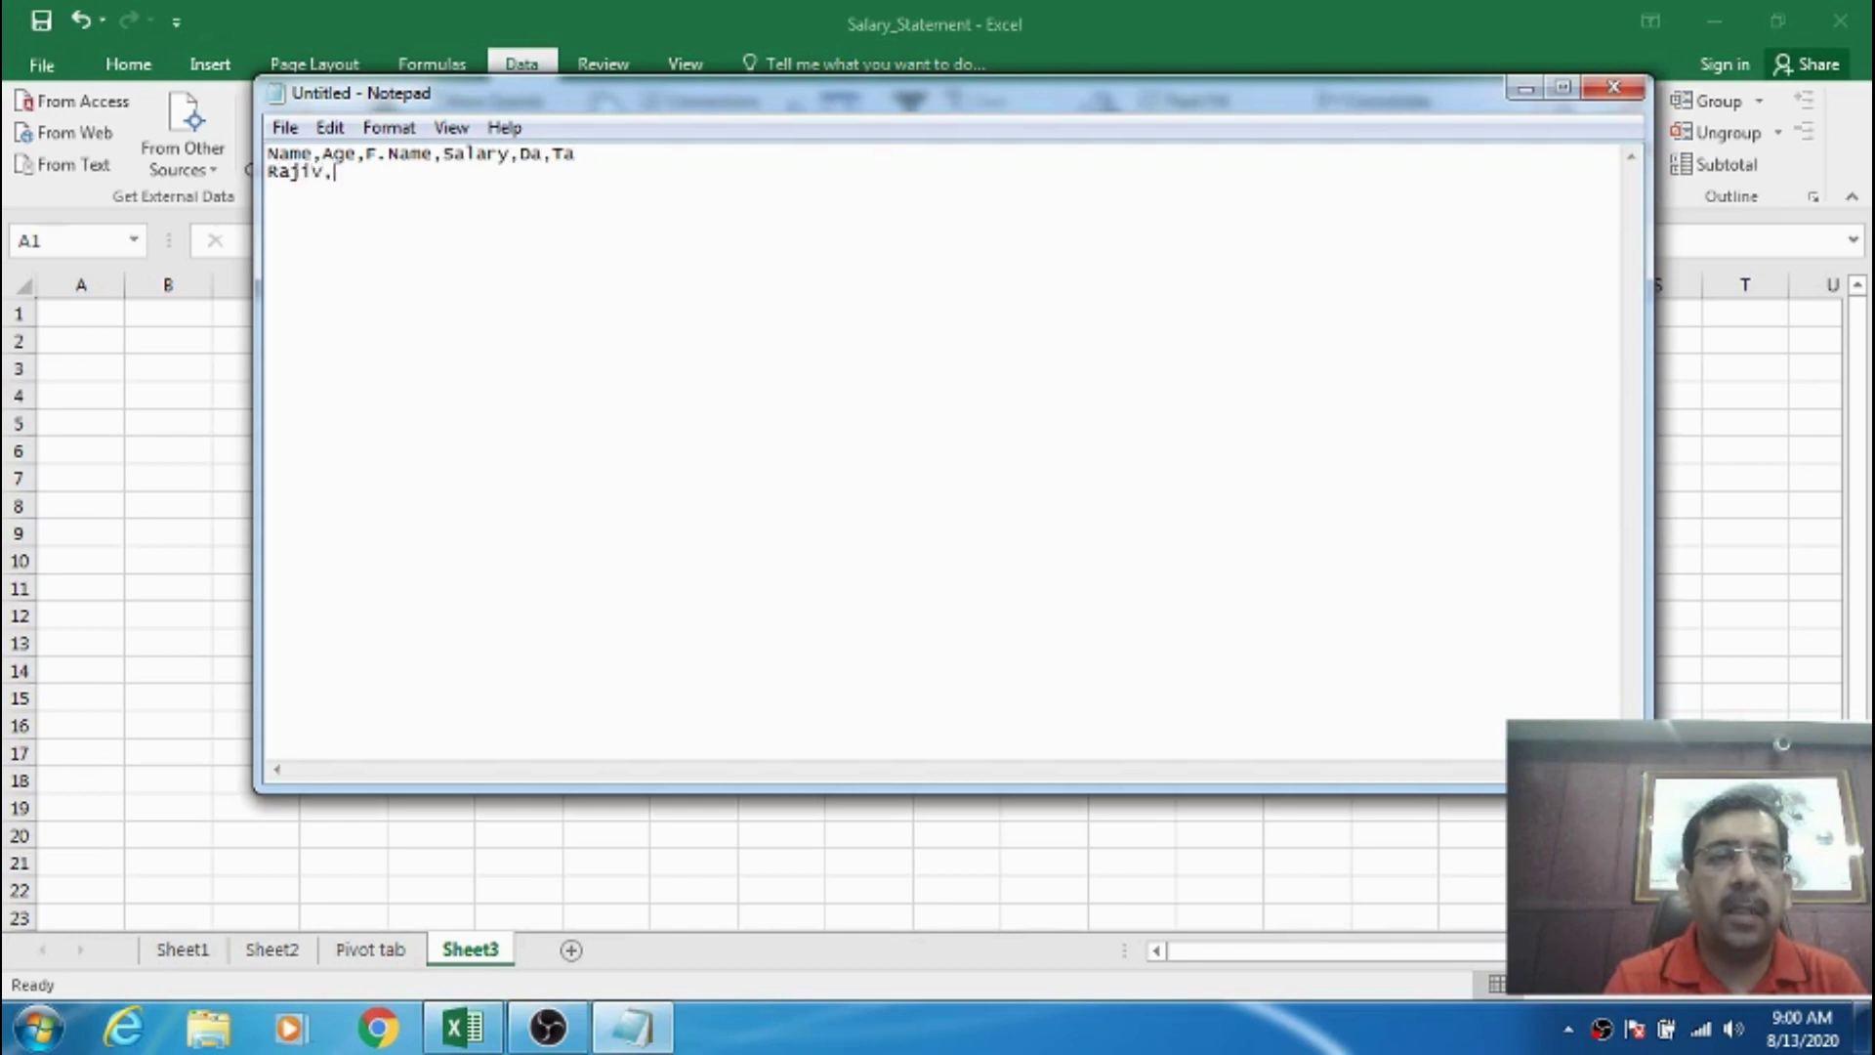
type("25")
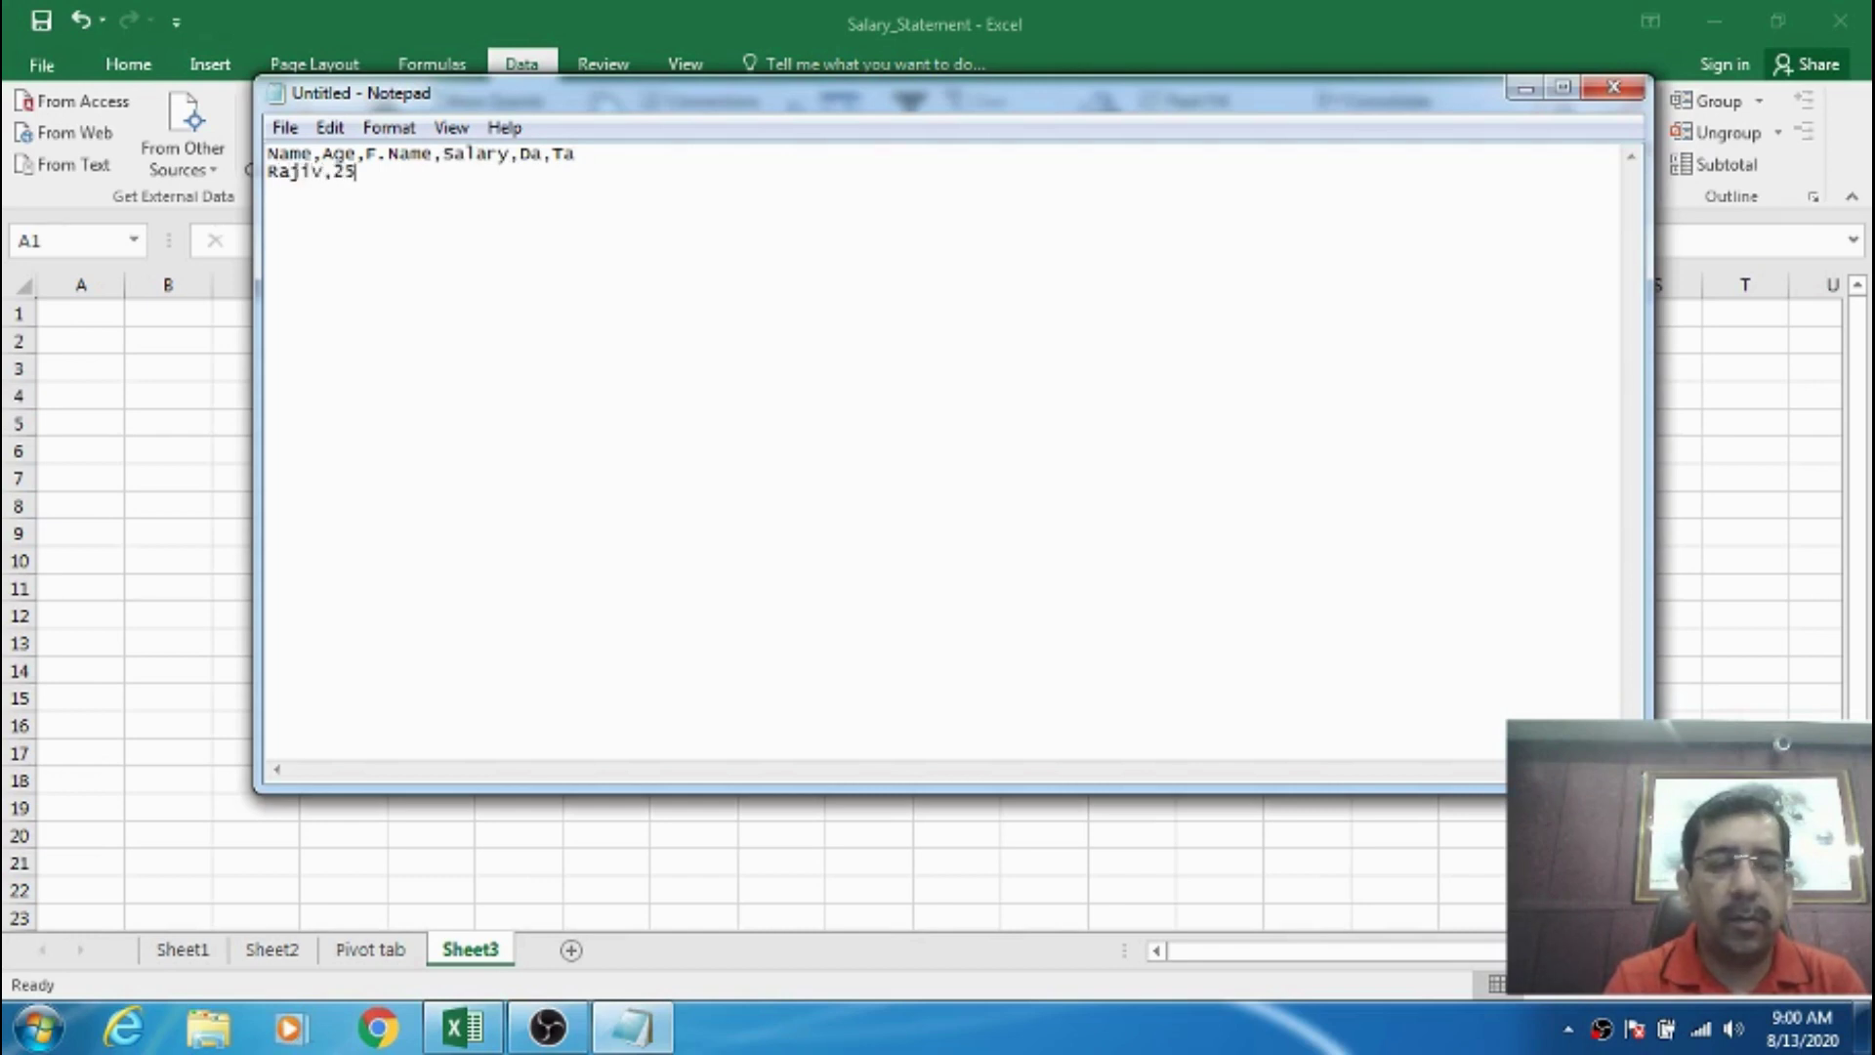
type(",shri.")
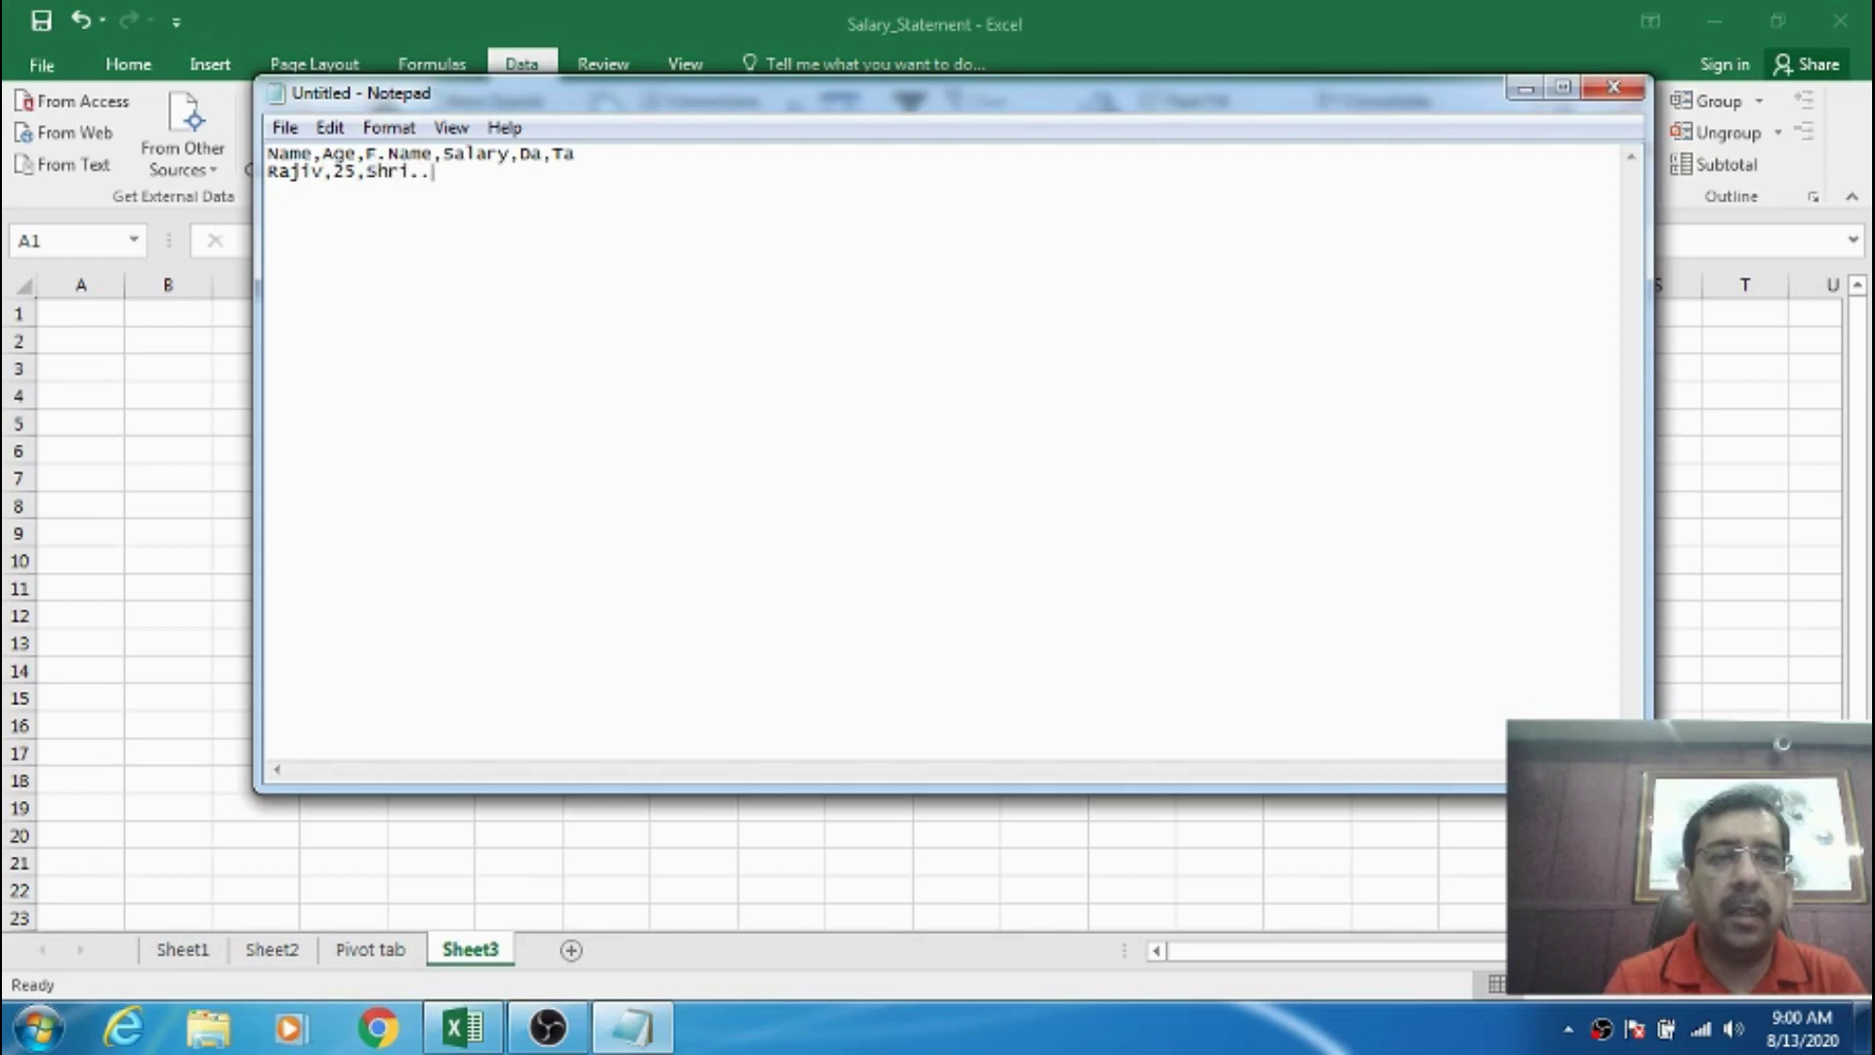
type("s.")
key("BackSpace")
type("KB")
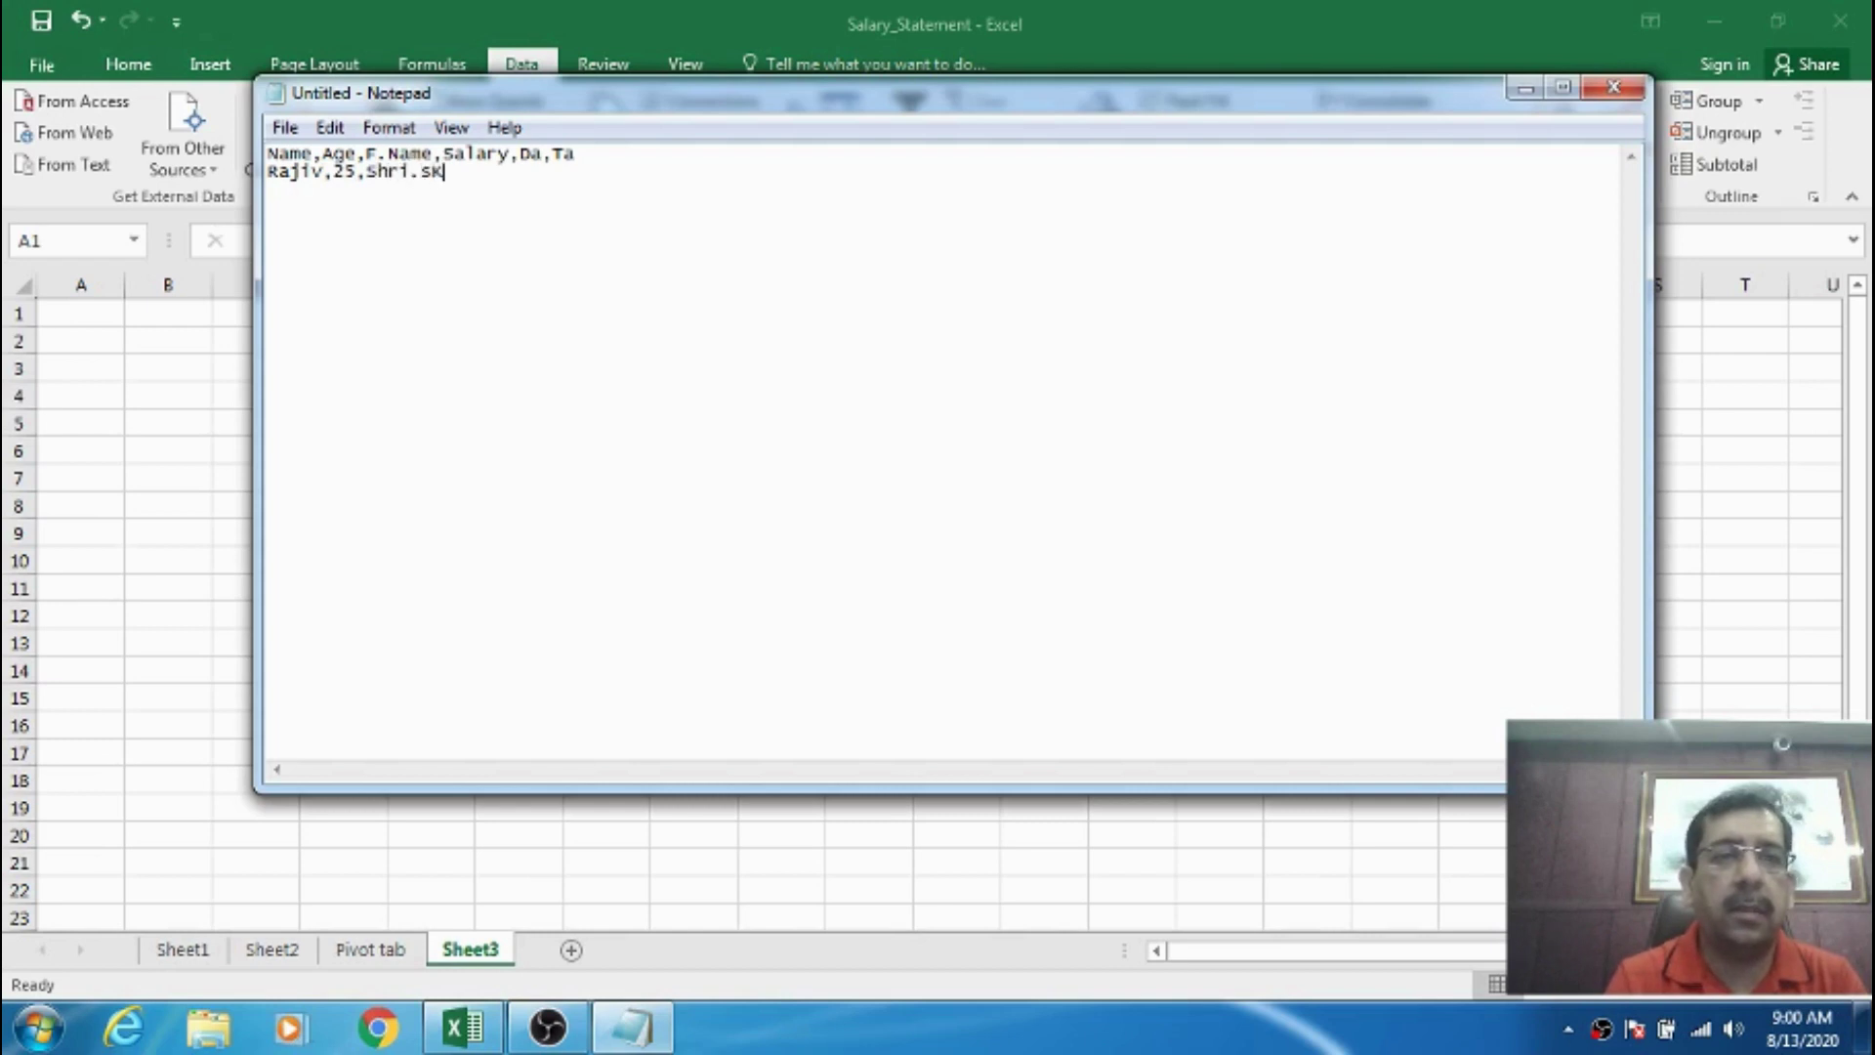
key("BackSpace")
key("BackSpace")
key("BackSpace")
key("BackSpace")
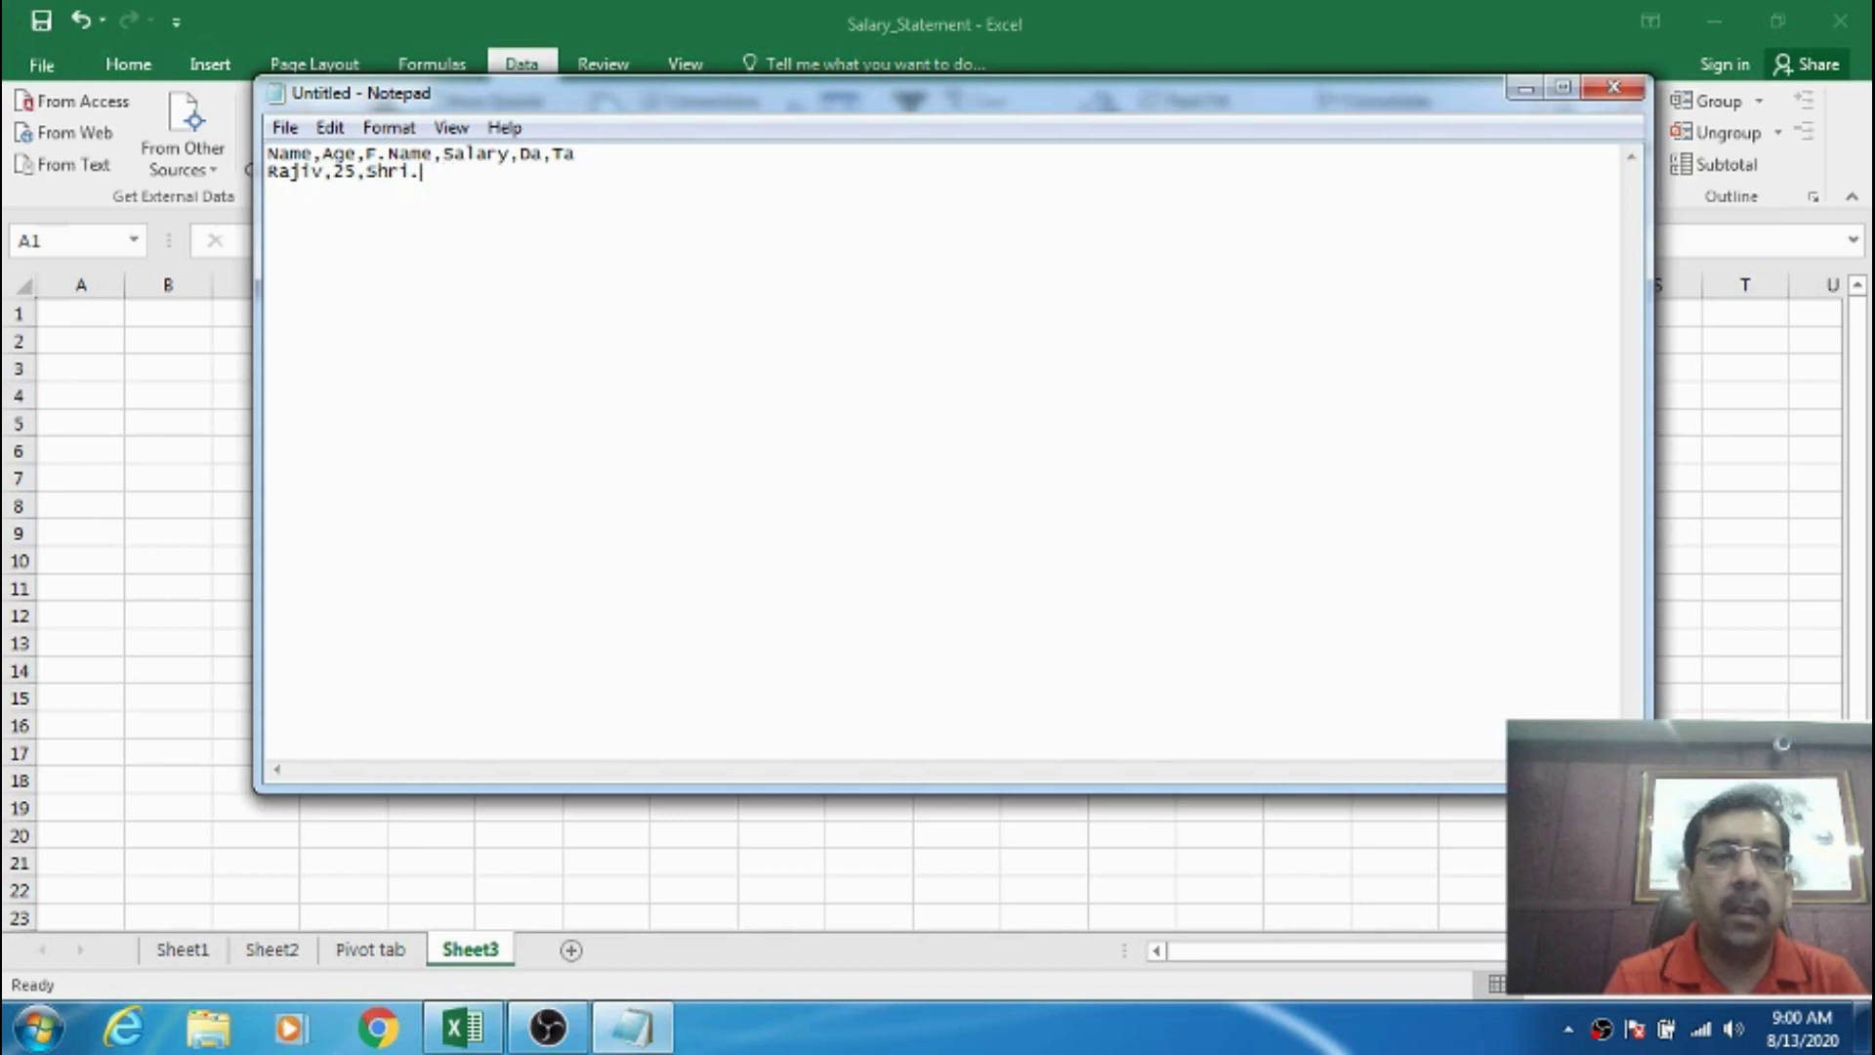
type("SKB,450")
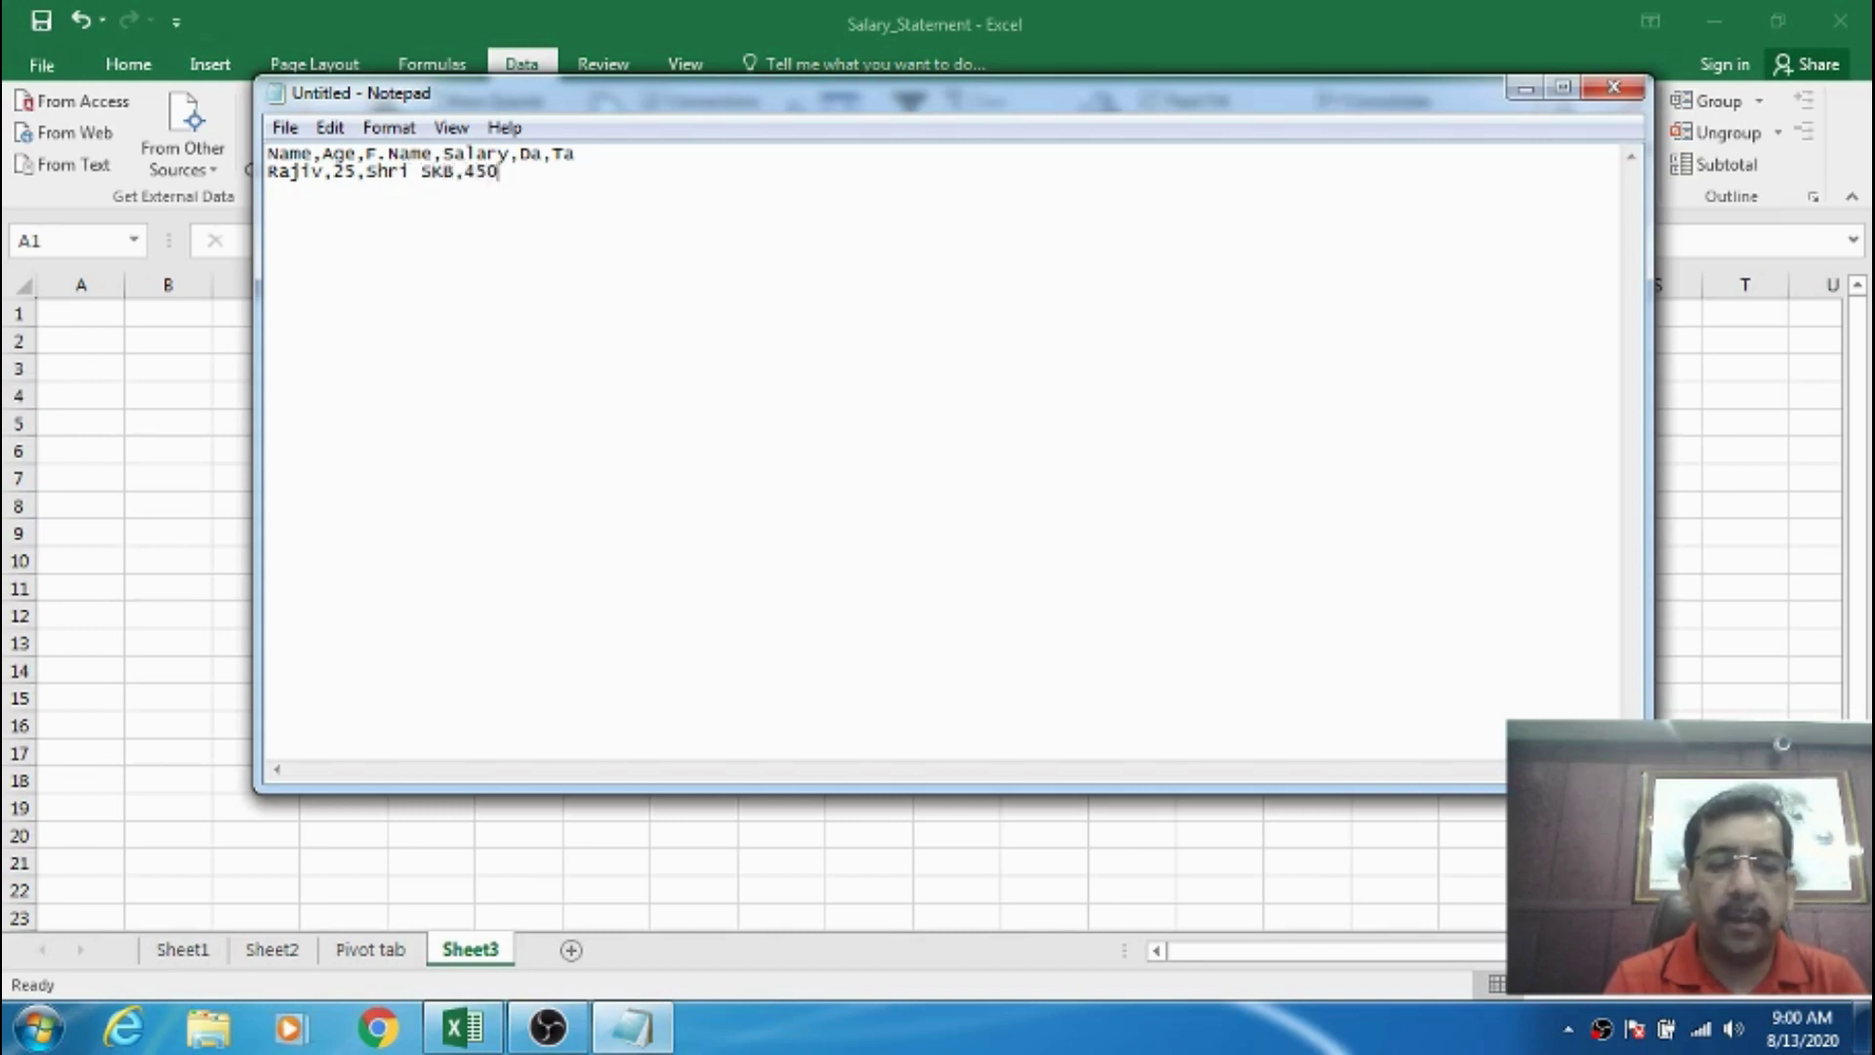
type("00,5000,6")
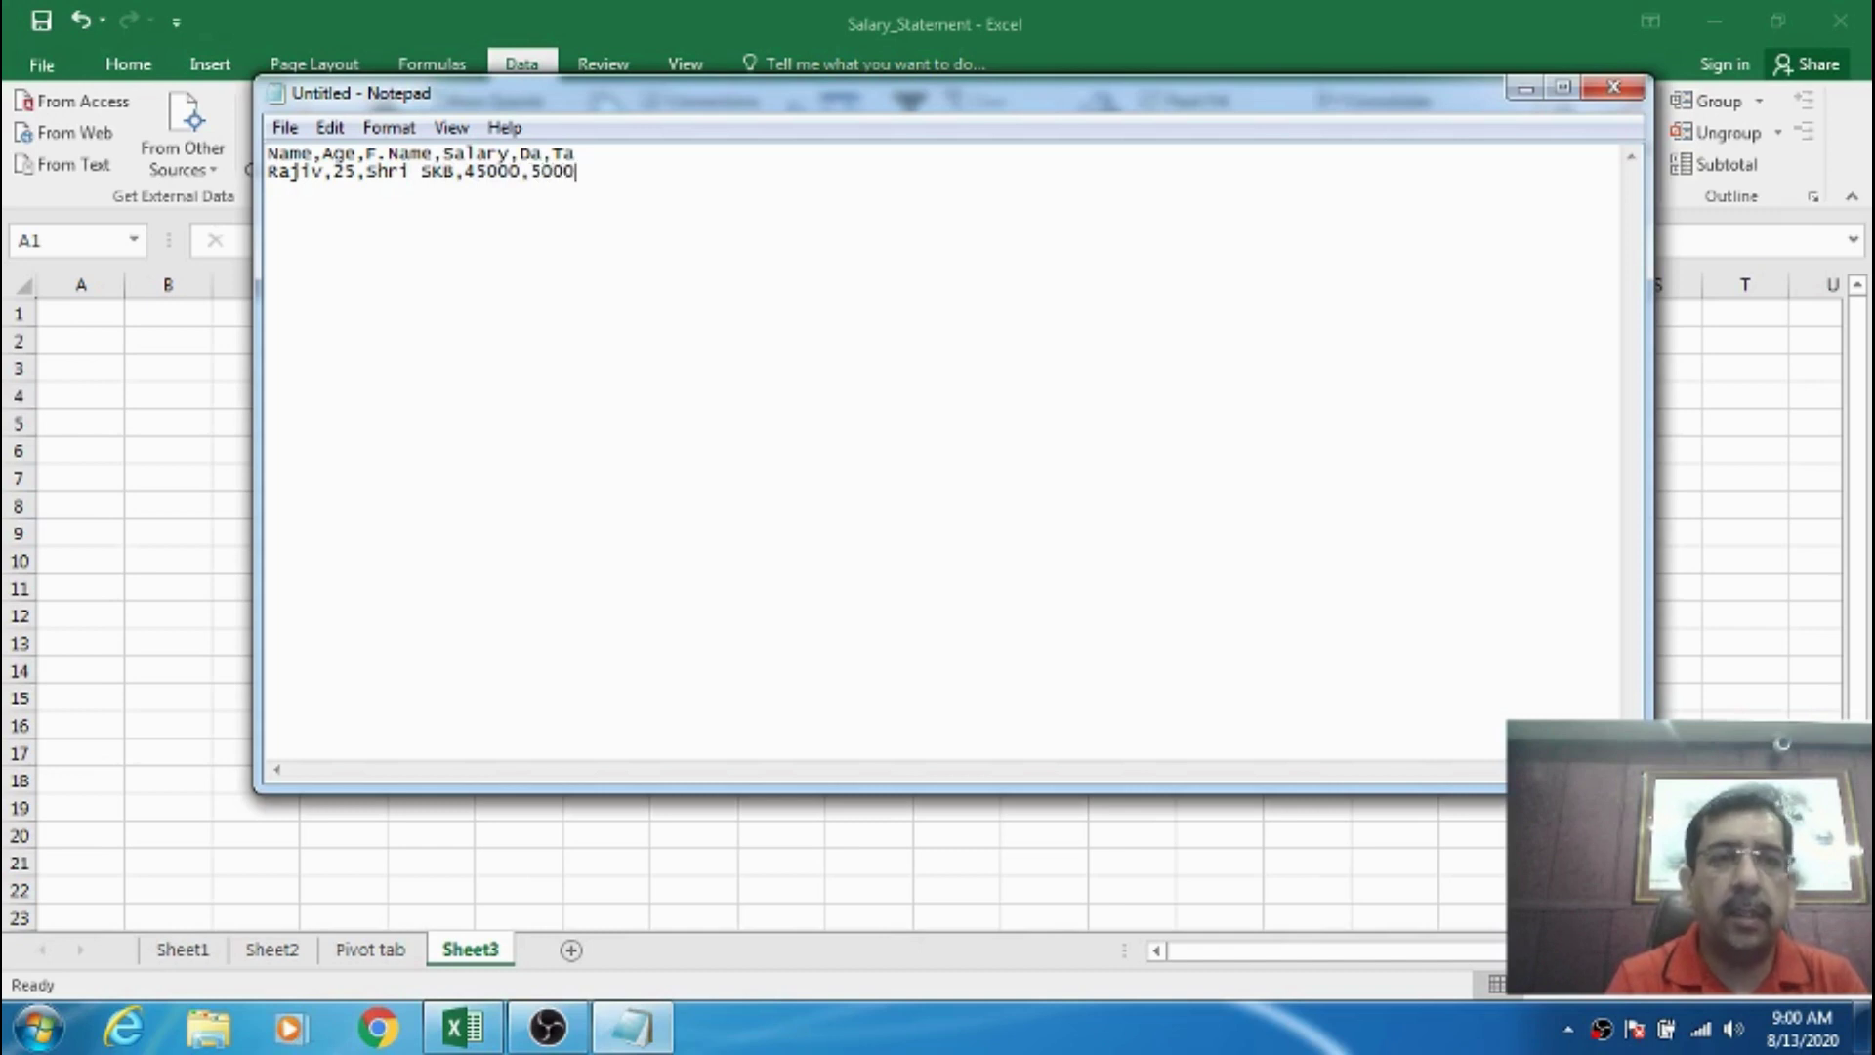
type("00")
key("Return")
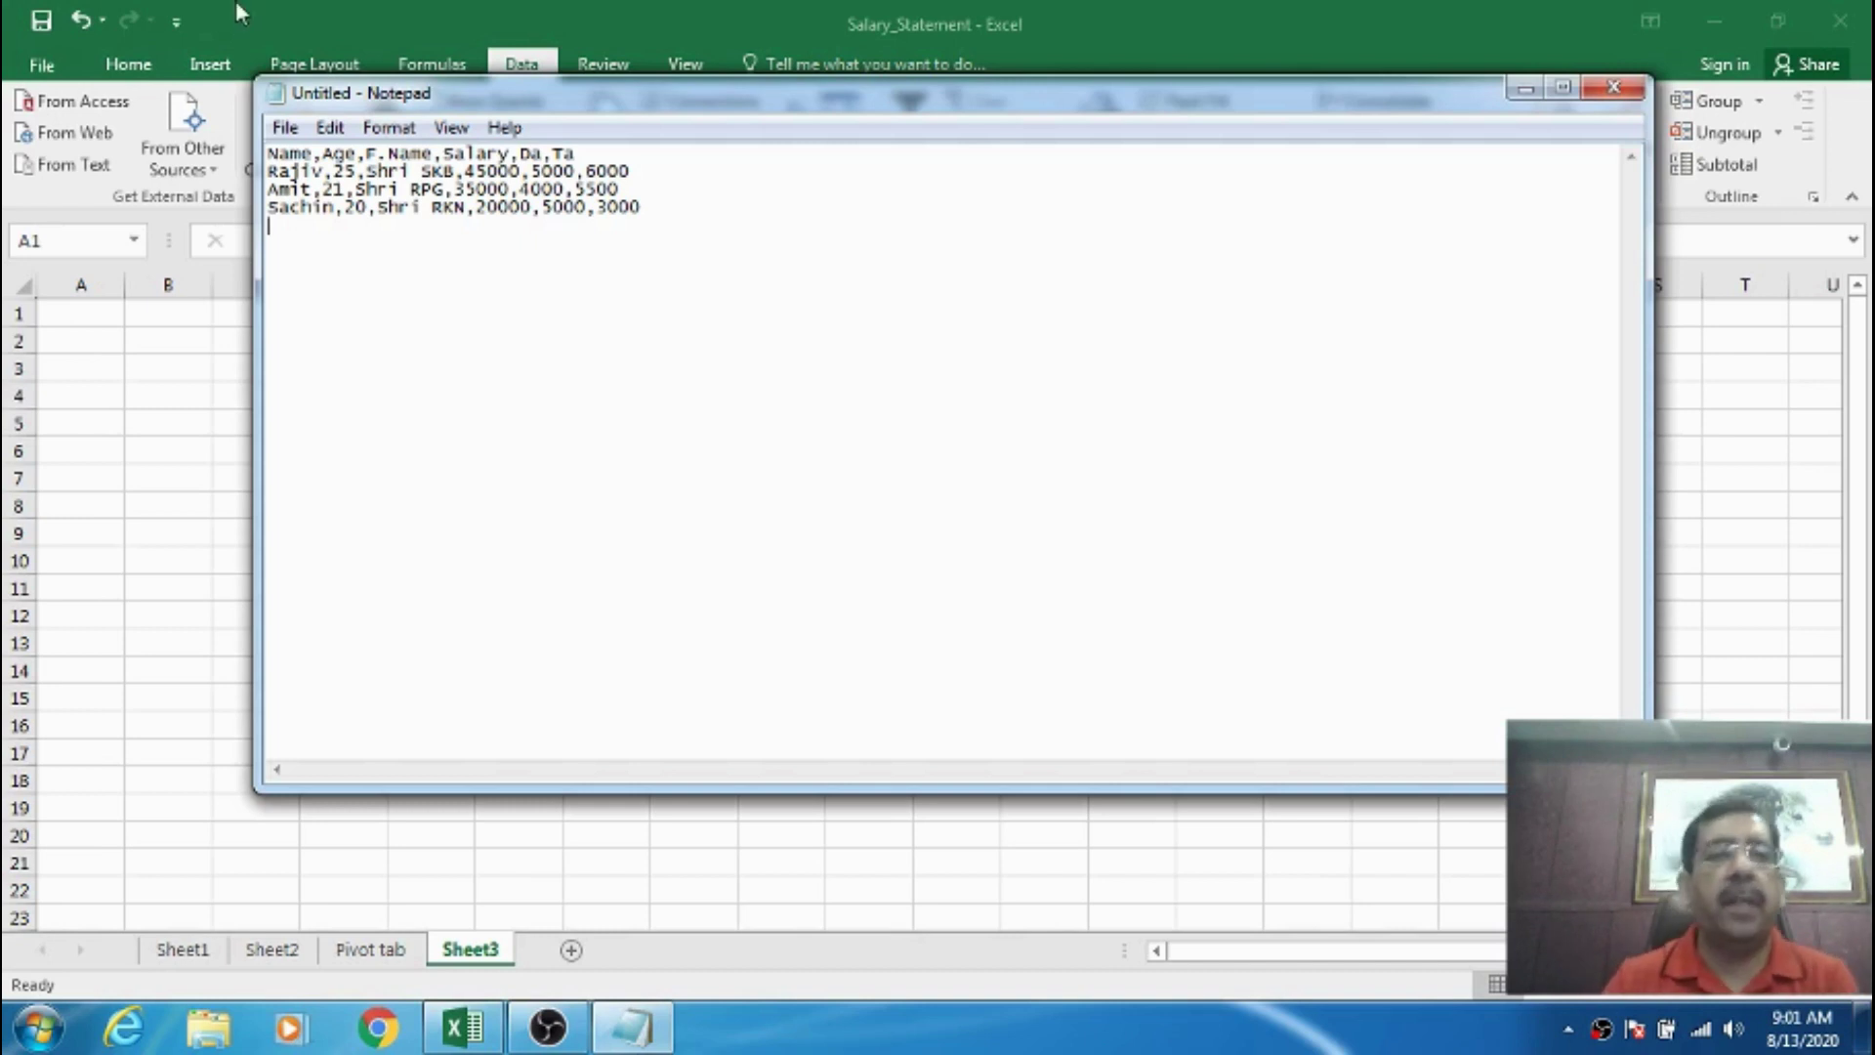
- Save the text document as Alpha.txt in the Documents library and minimise its window
left_click(284, 127)
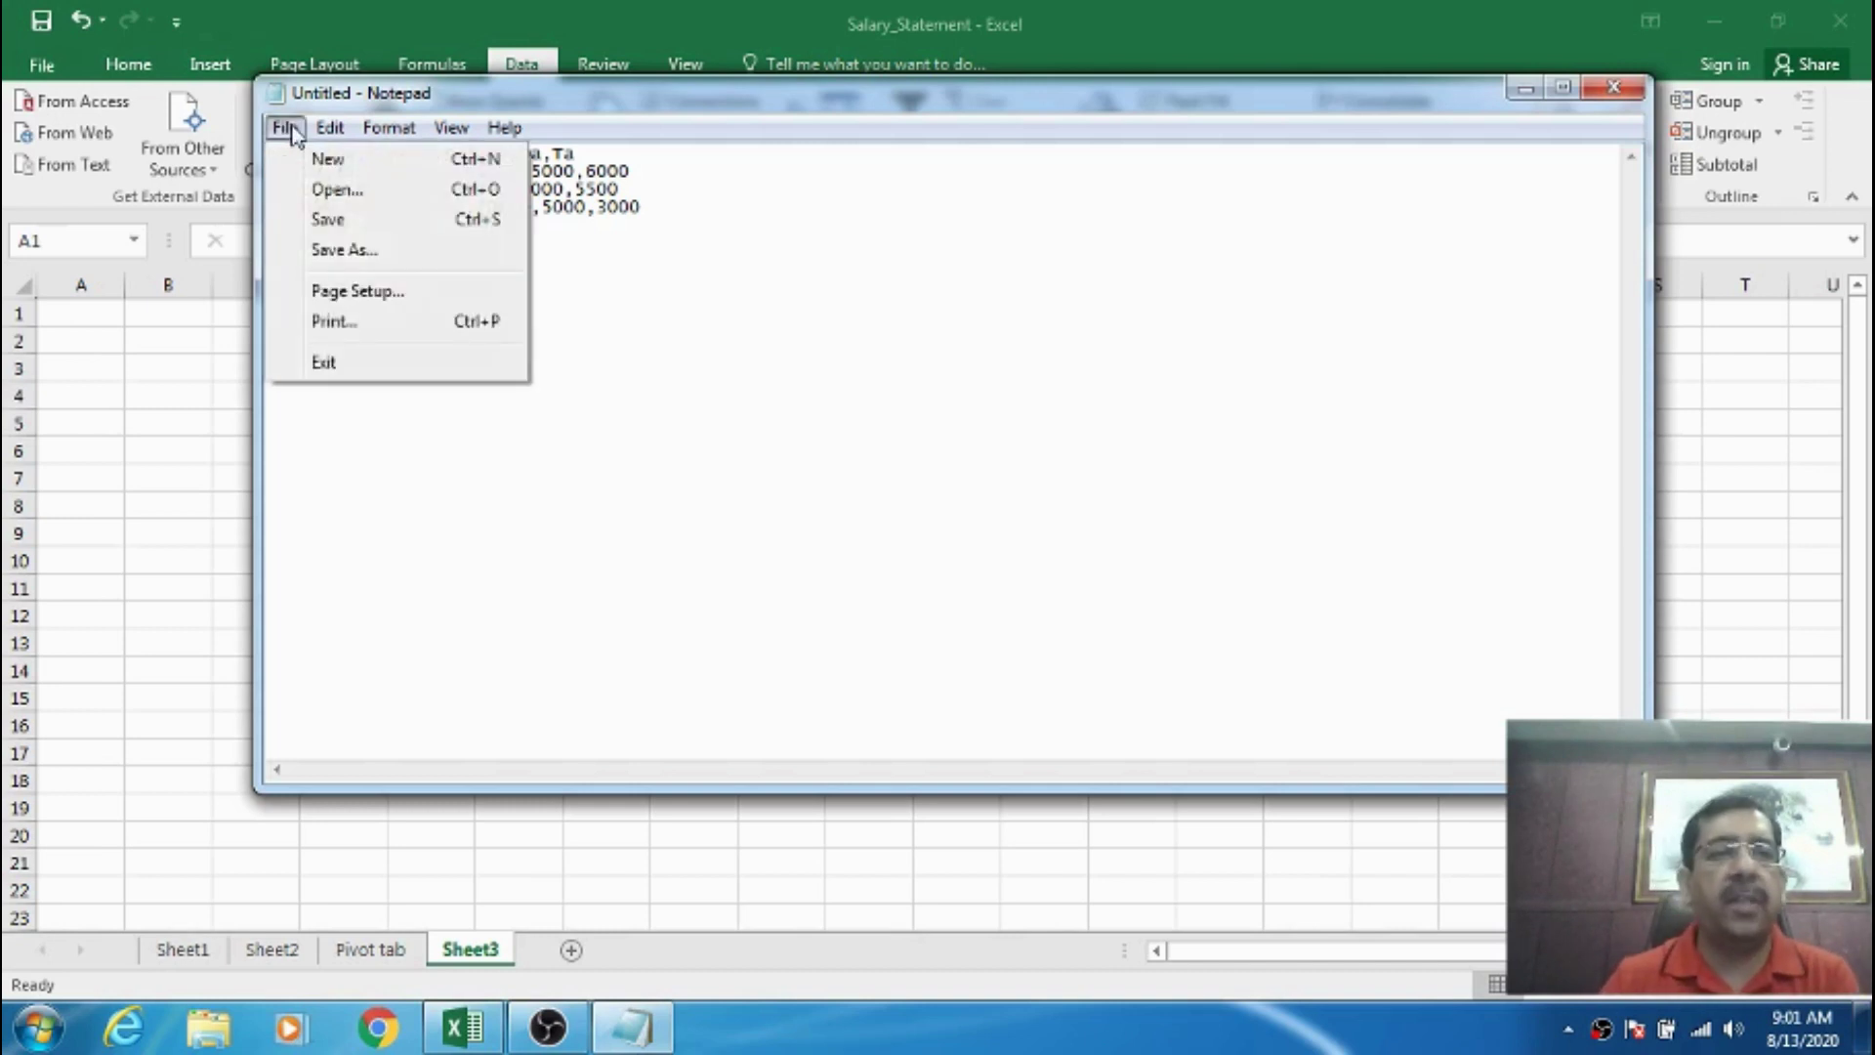
left_click(329, 219)
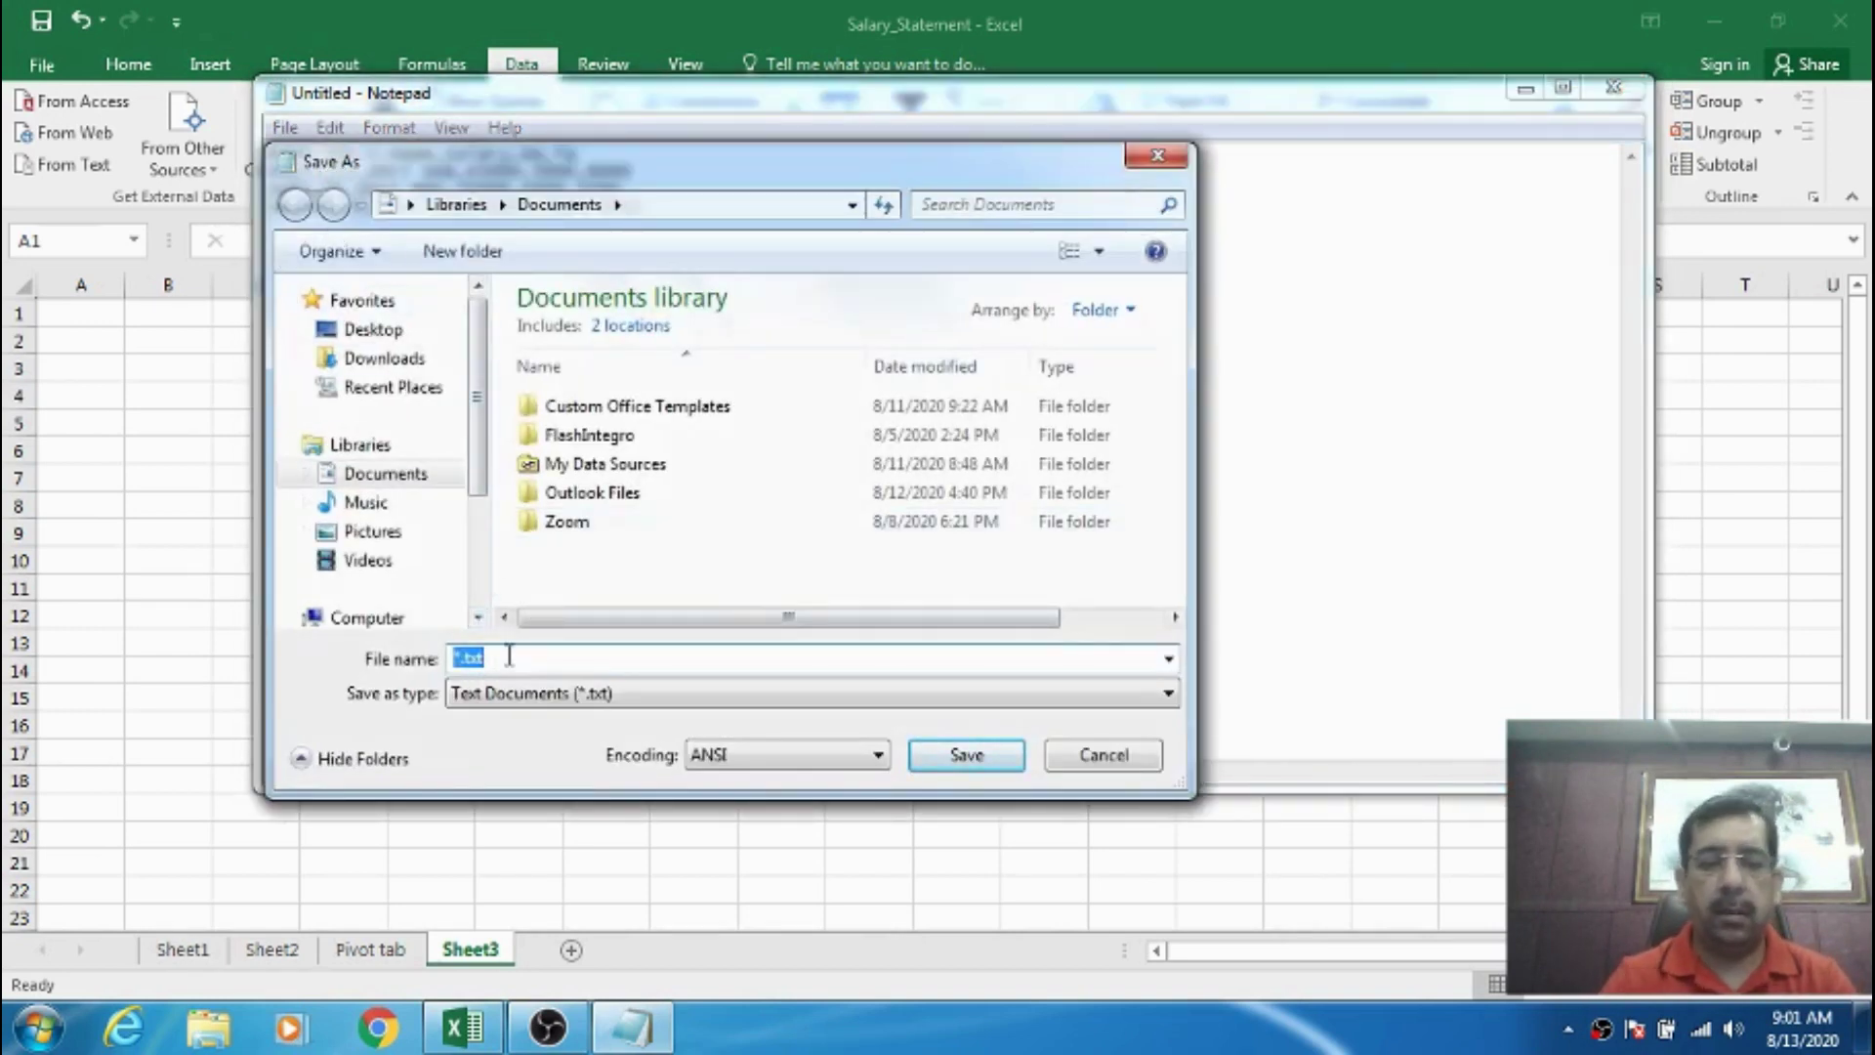
type("Alpha")
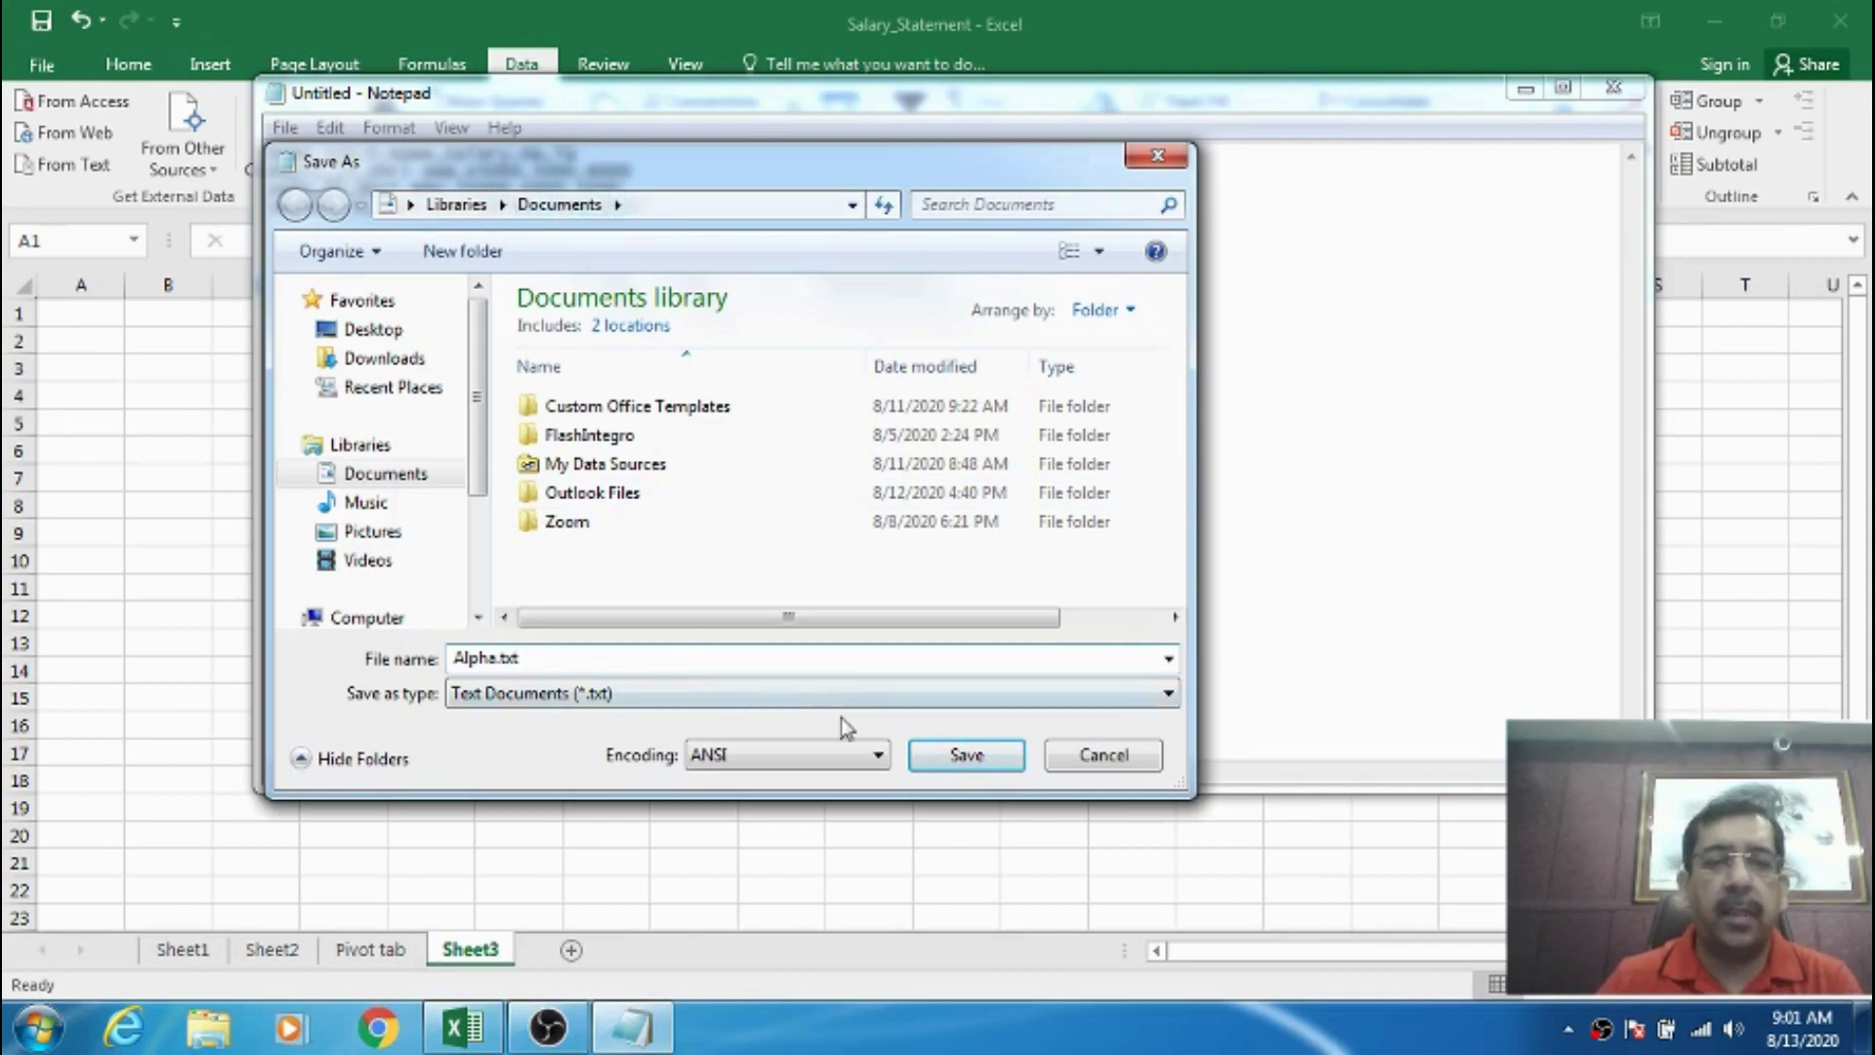
left_click(966, 754)
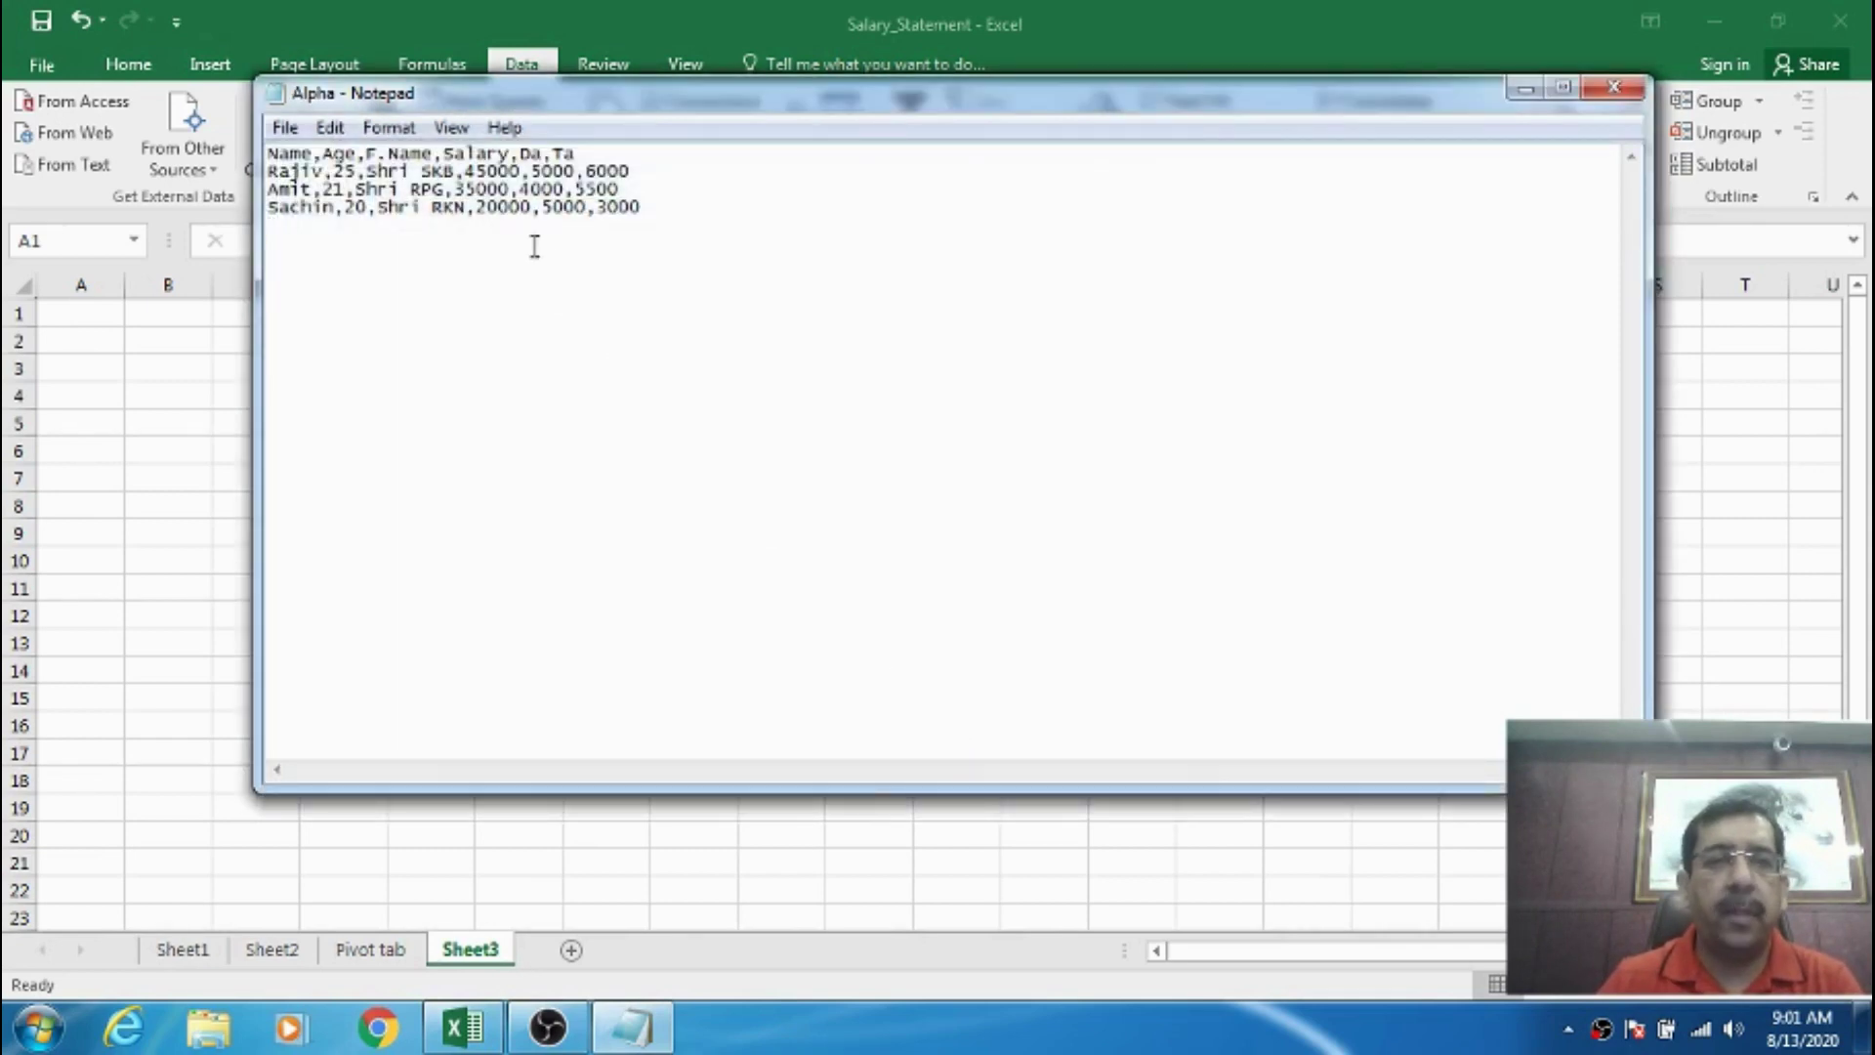
left_click(1520, 93)
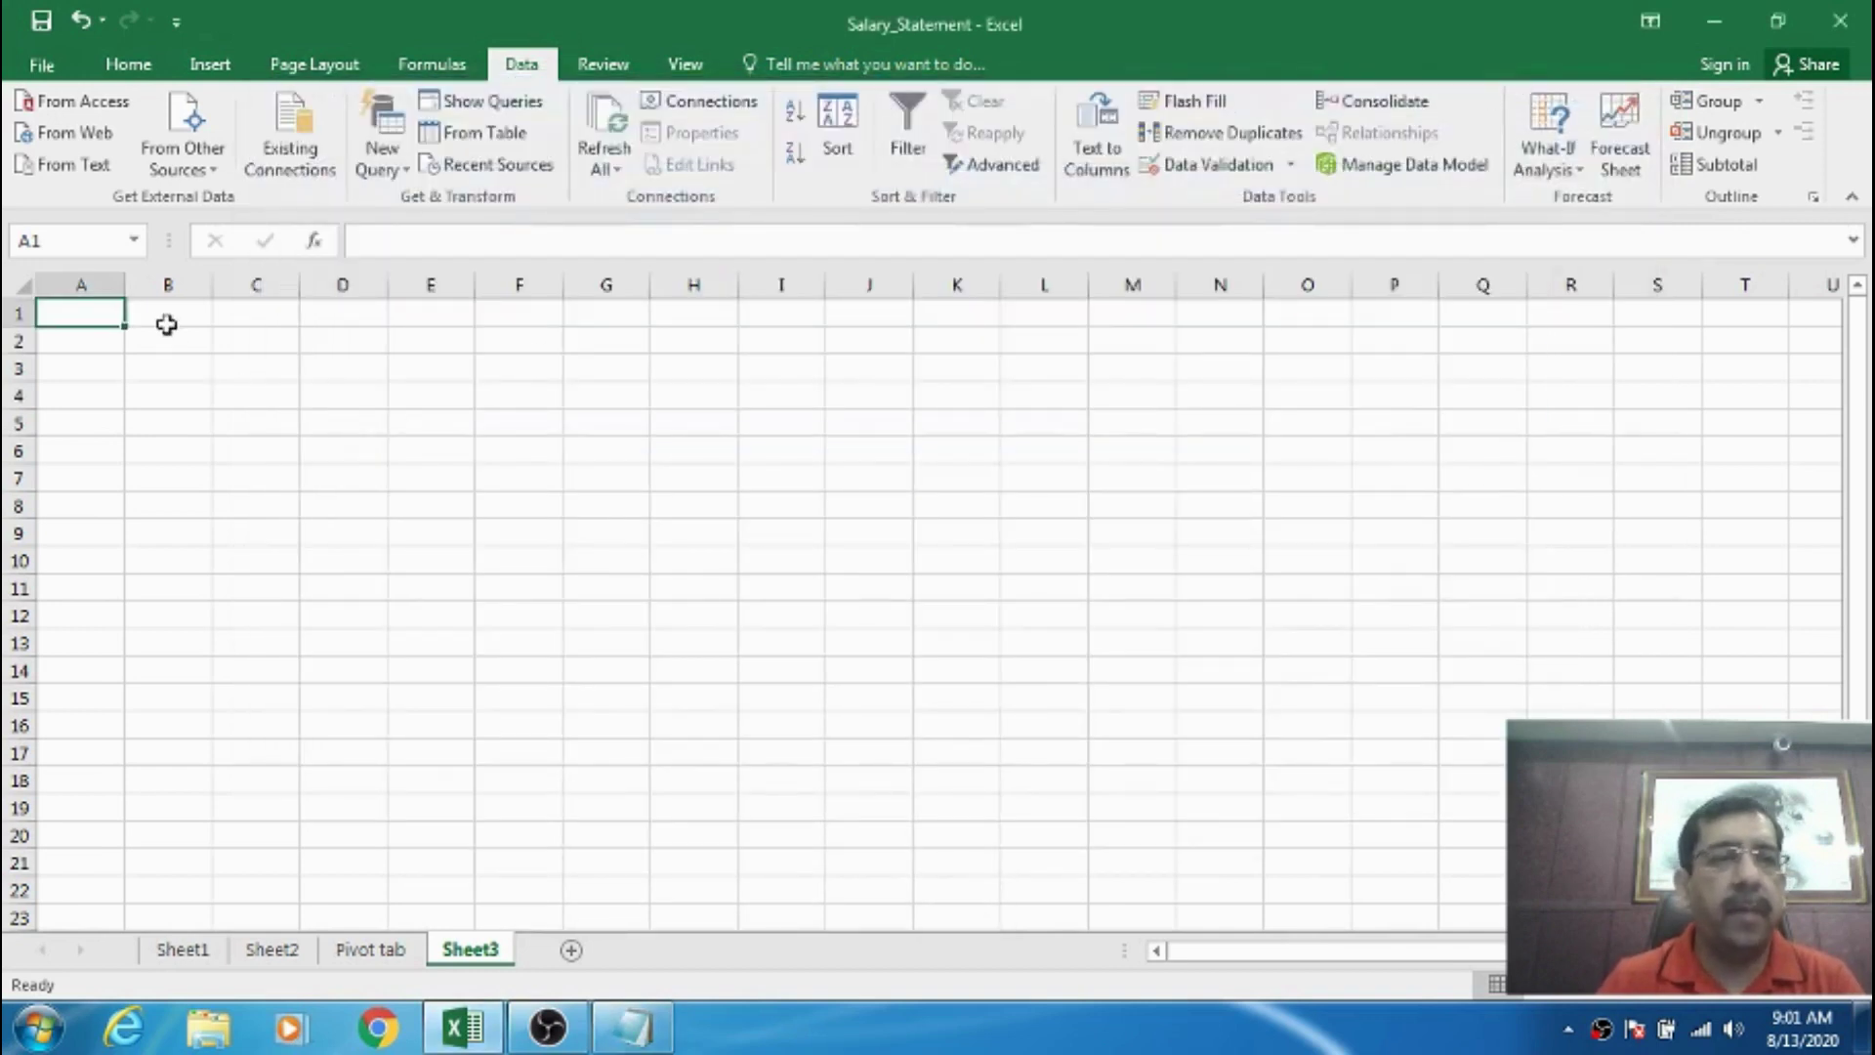
- Select cell A1 of Sheet3 and start importing the Alpha text file from the Documents library
left_click(167, 316)
left_click(86, 309)
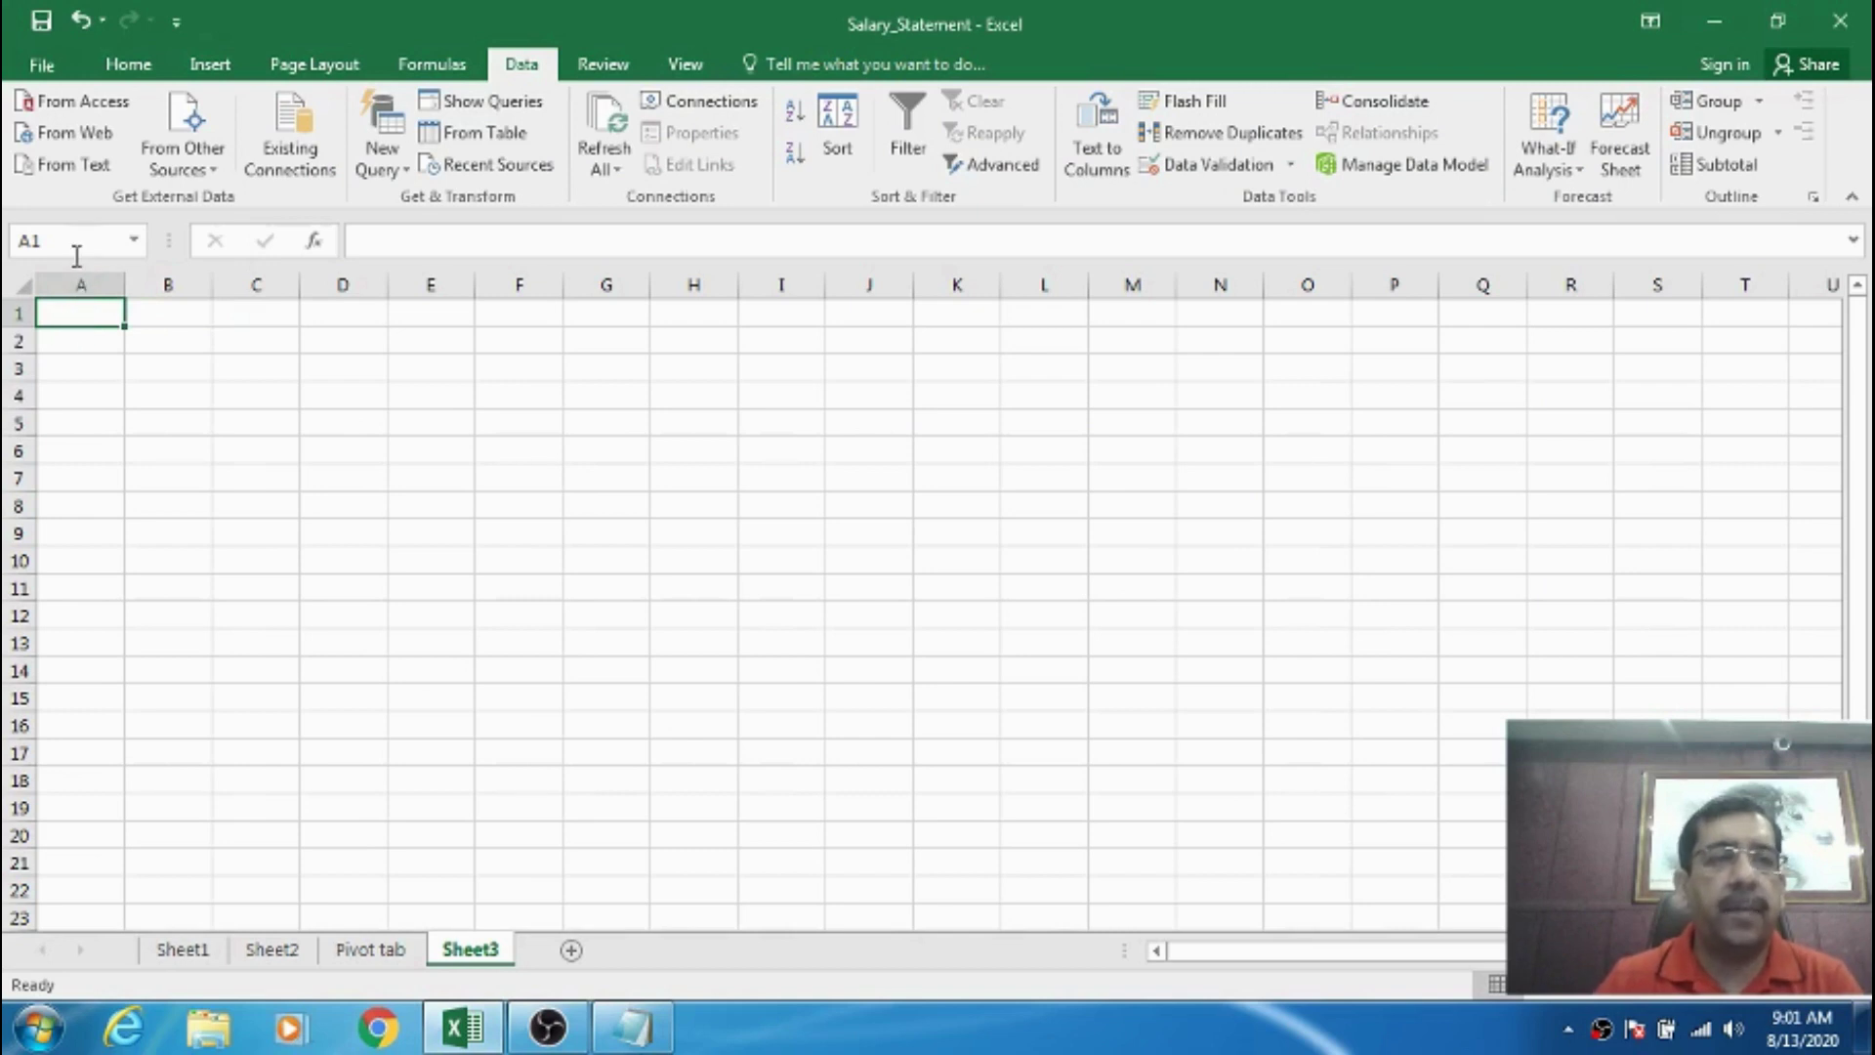
left_click(55, 174)
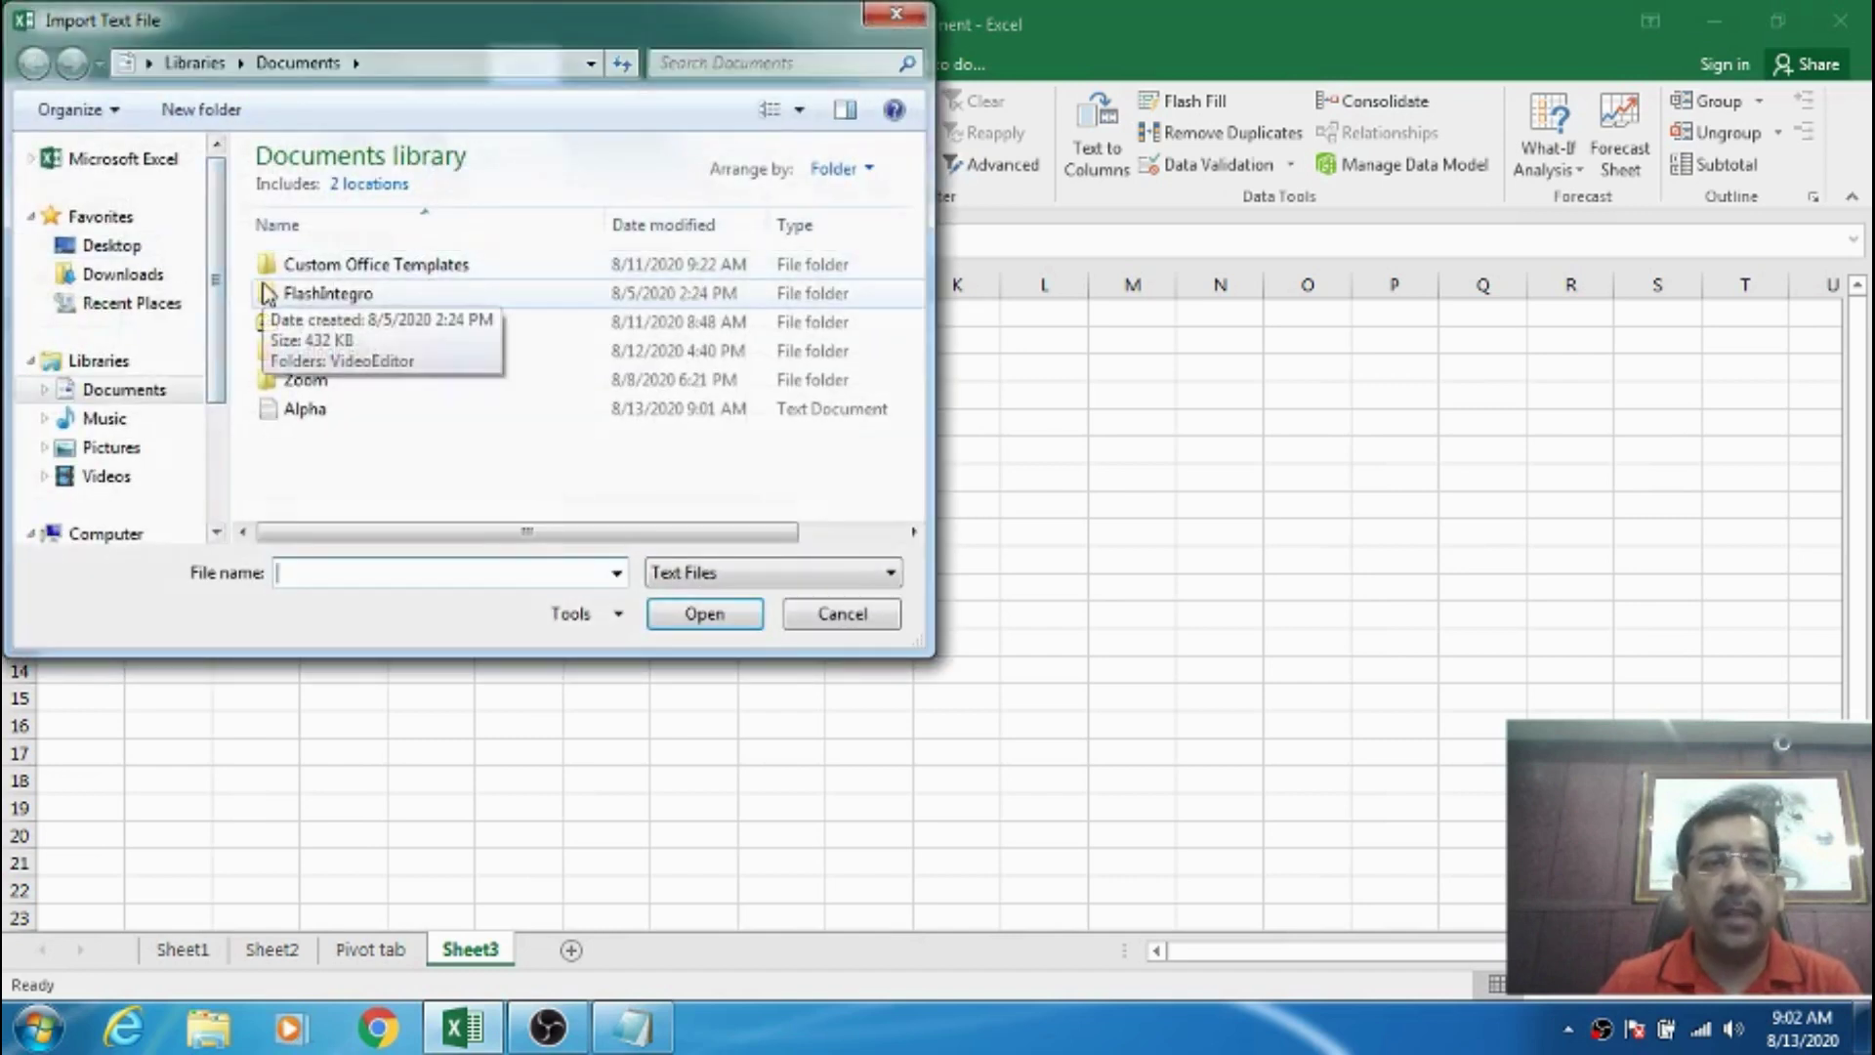
left_click(293, 412)
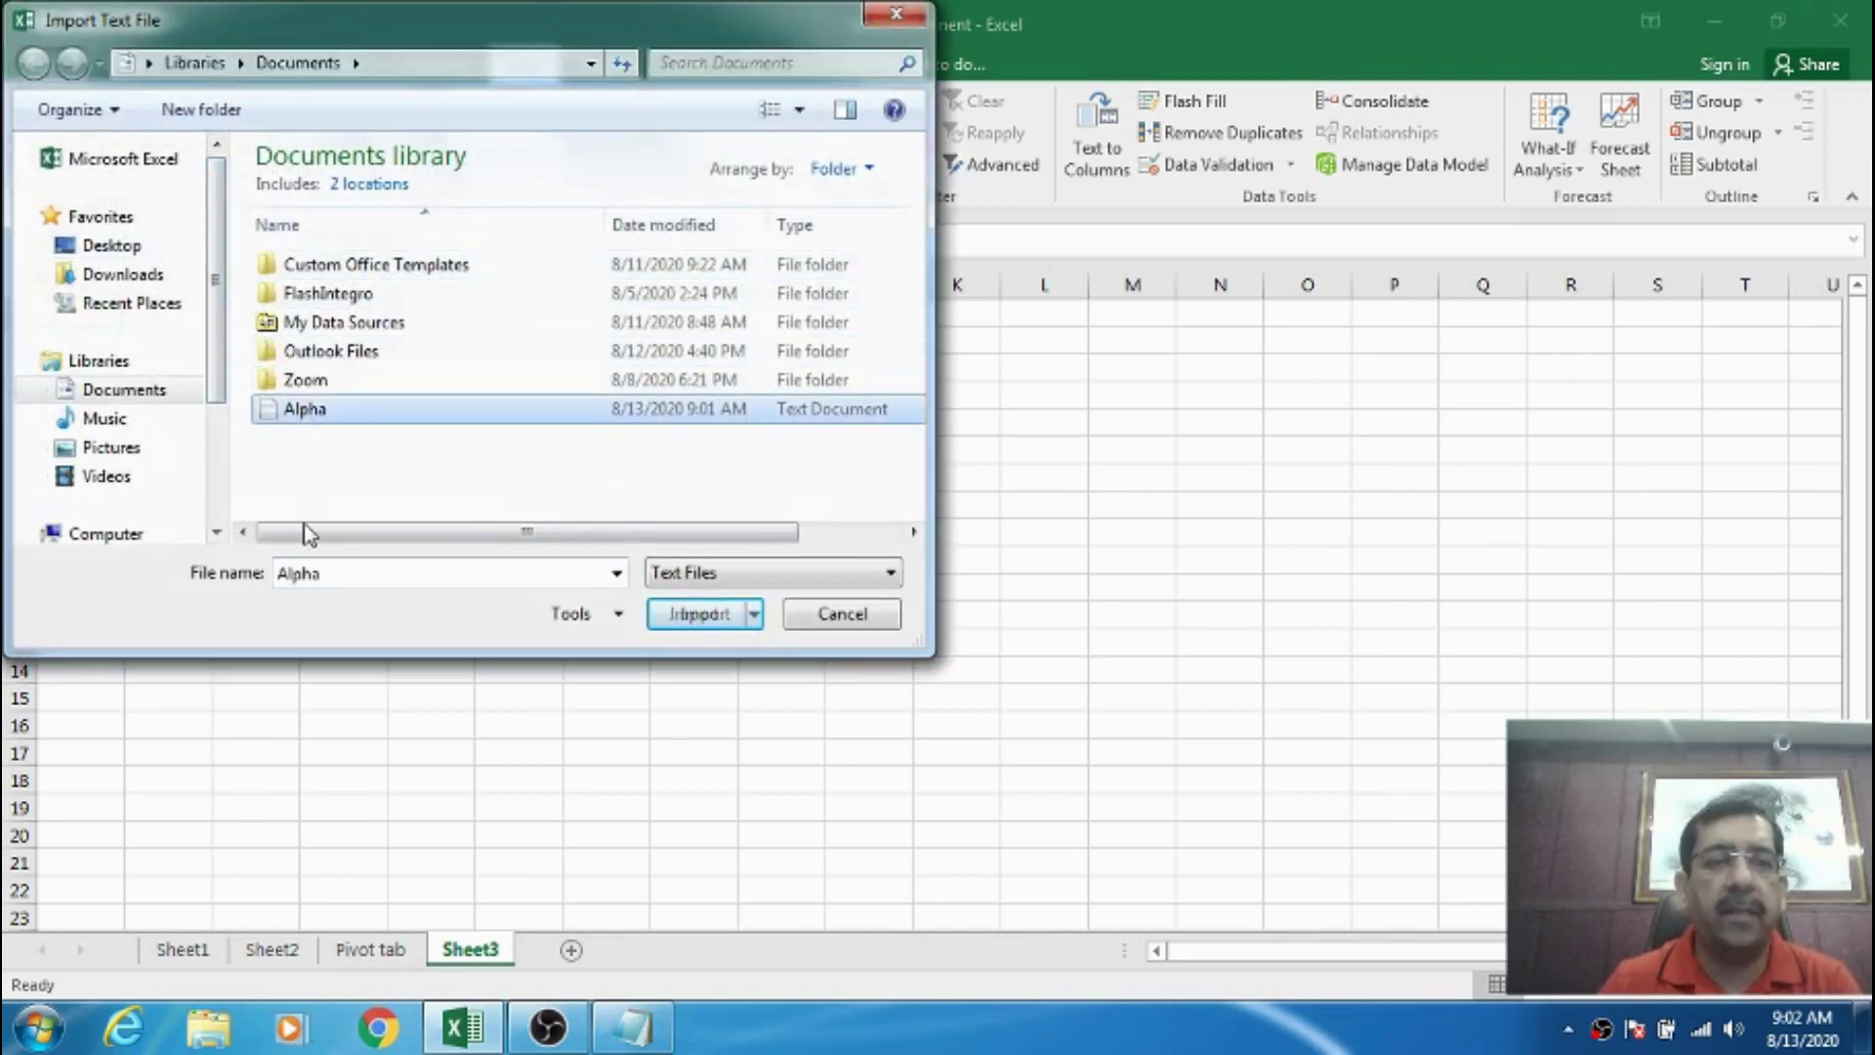
left_click(695, 617)
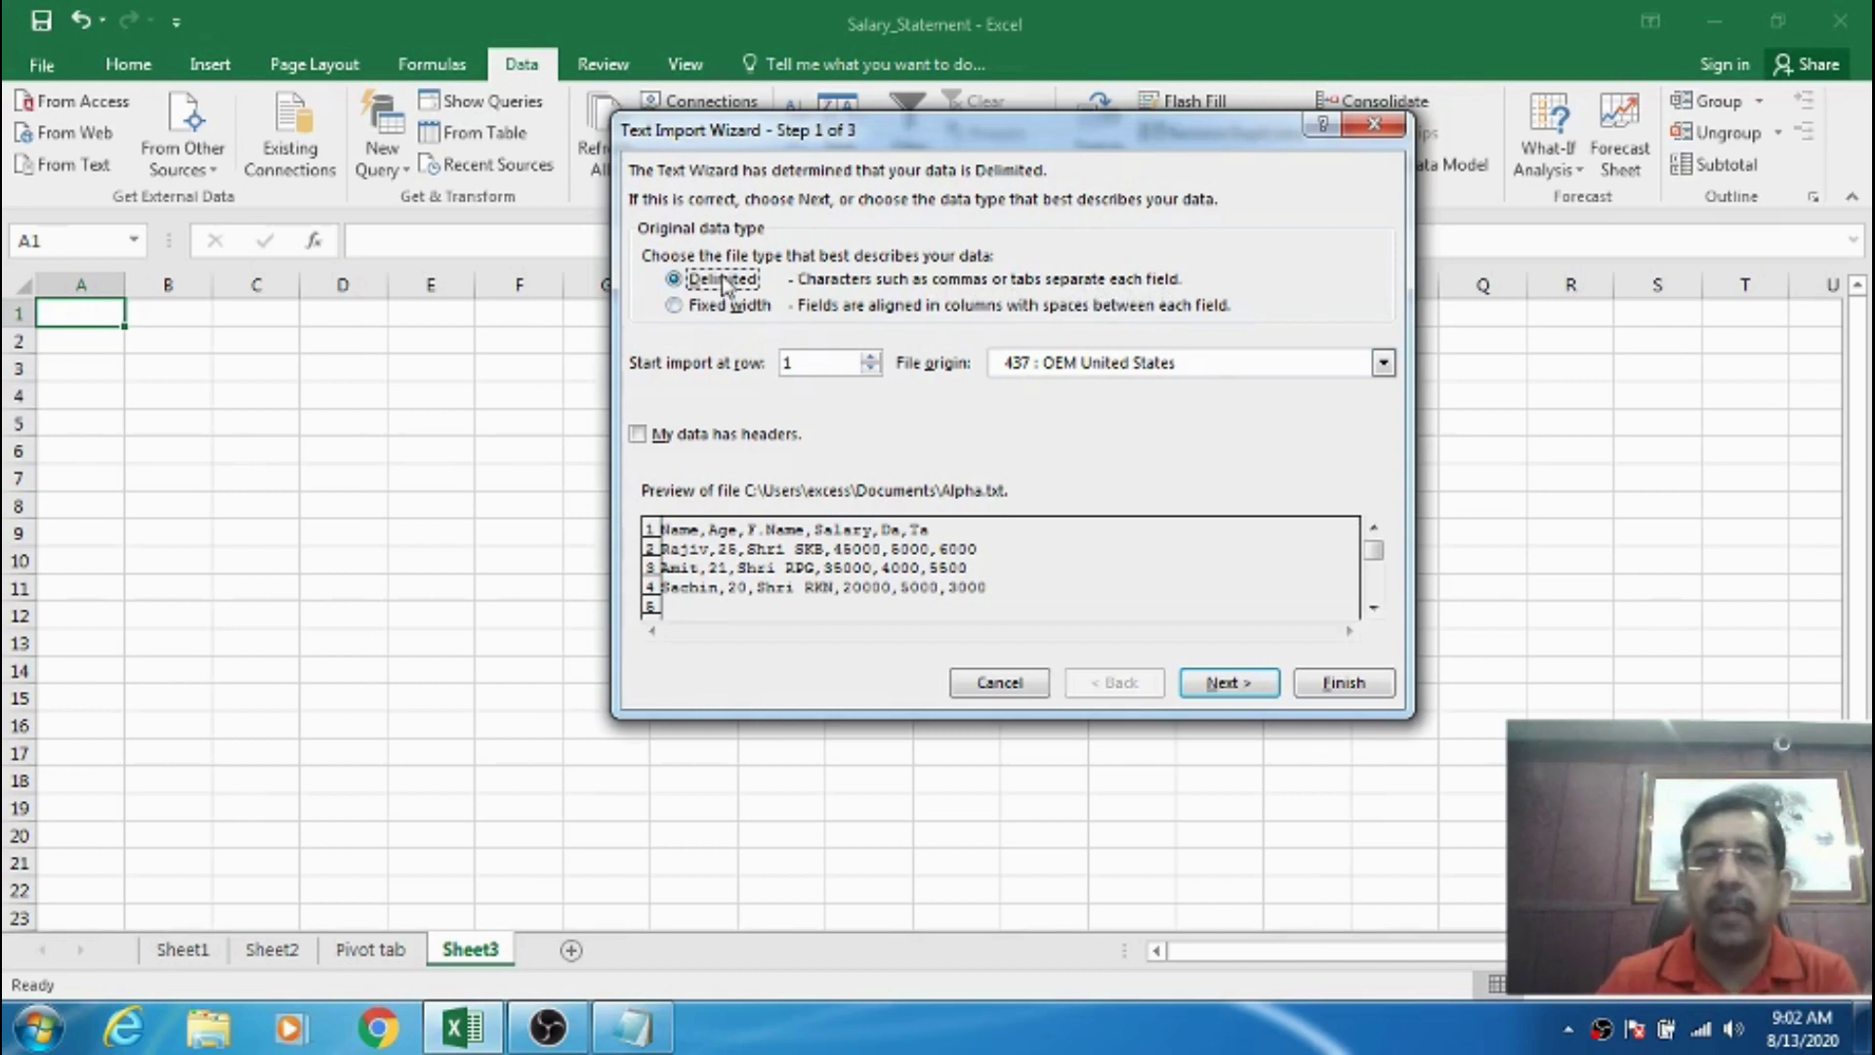
- Keep the file type Delimited, turn off the Tab delimiter and use Comma as the only delimiter for the import
left_click(1216, 685)
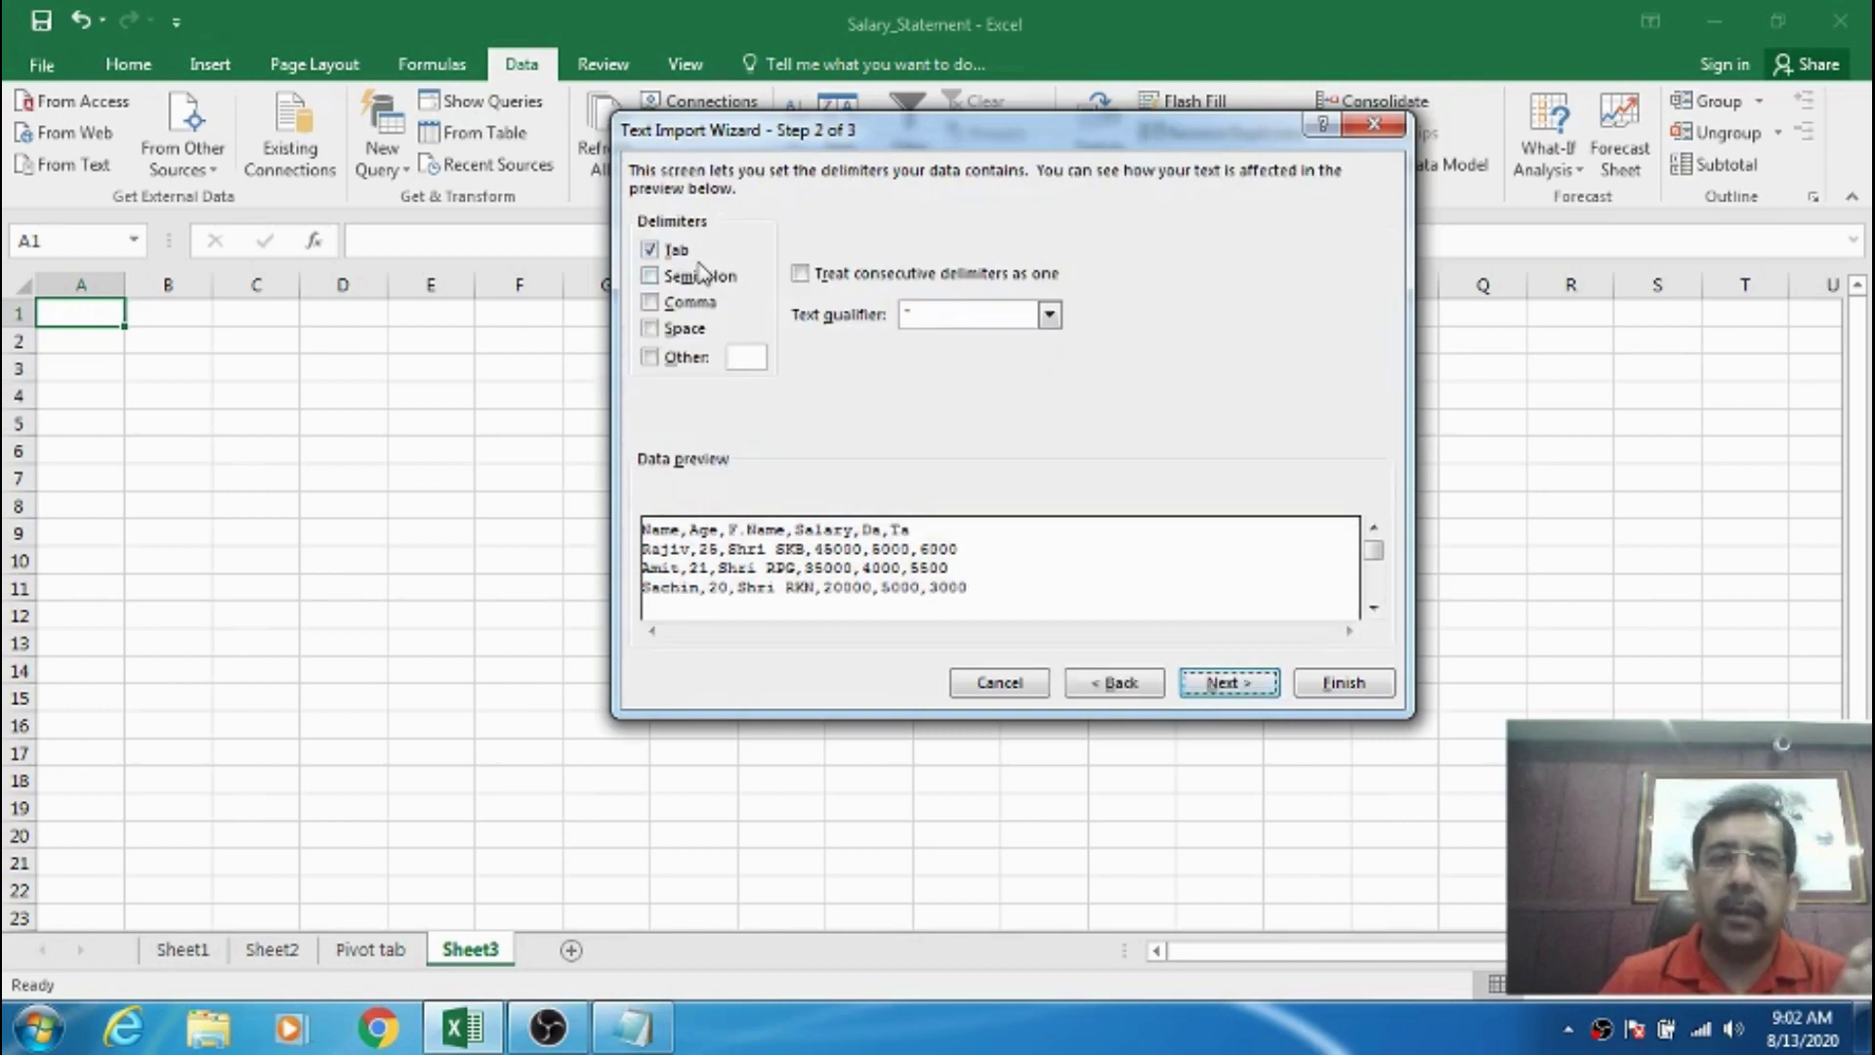
left_click(651, 252)
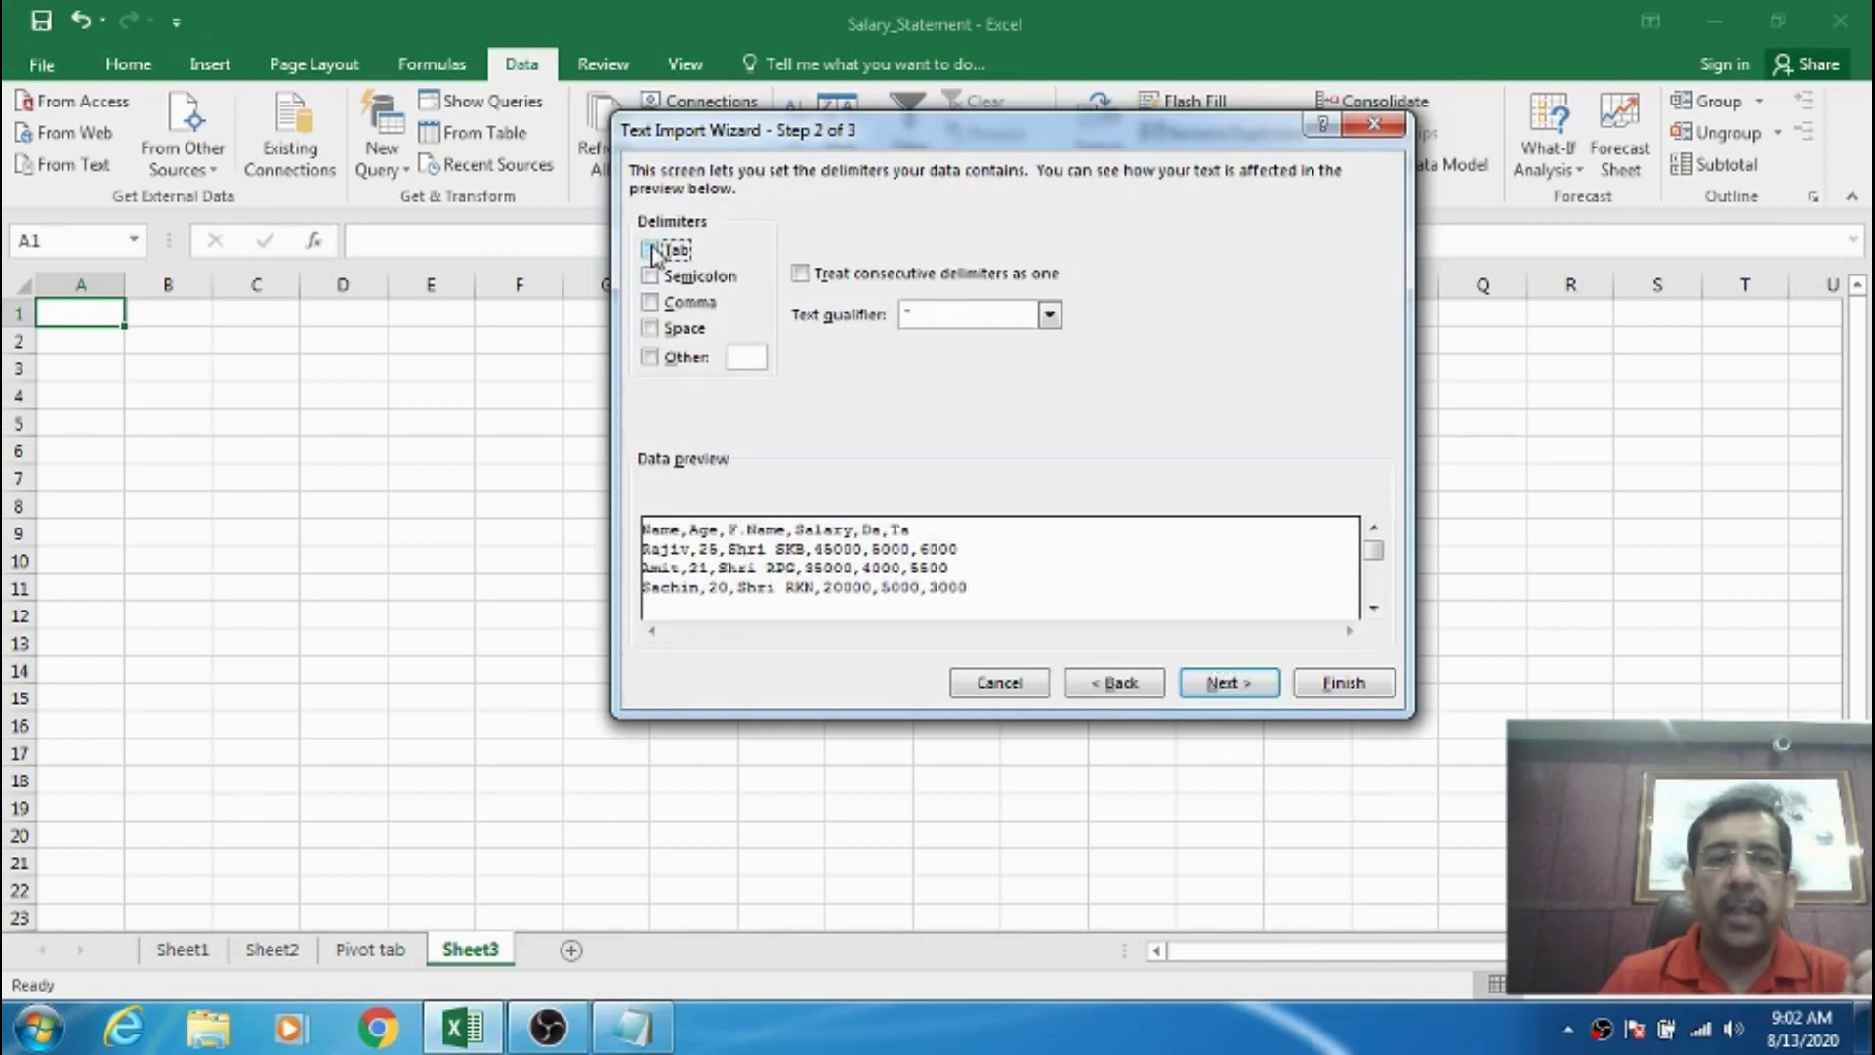
left_click(652, 305)
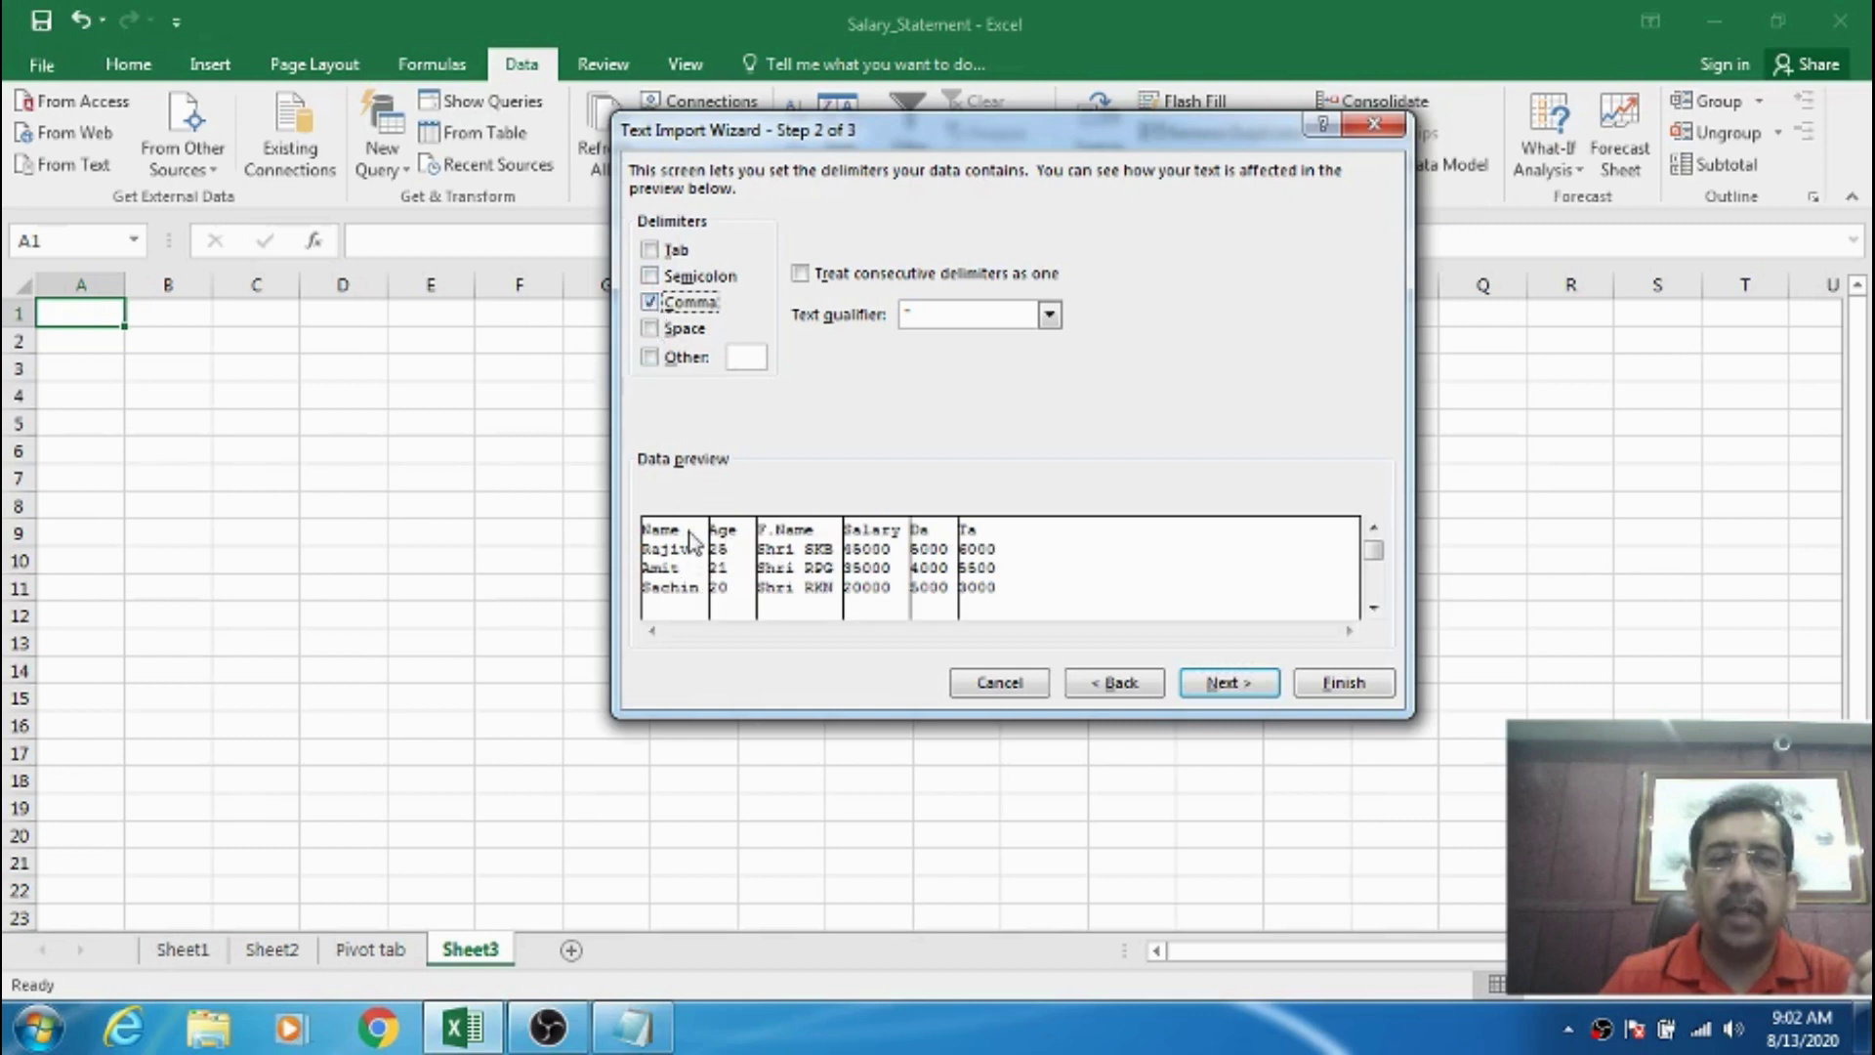
left_click(651, 302)
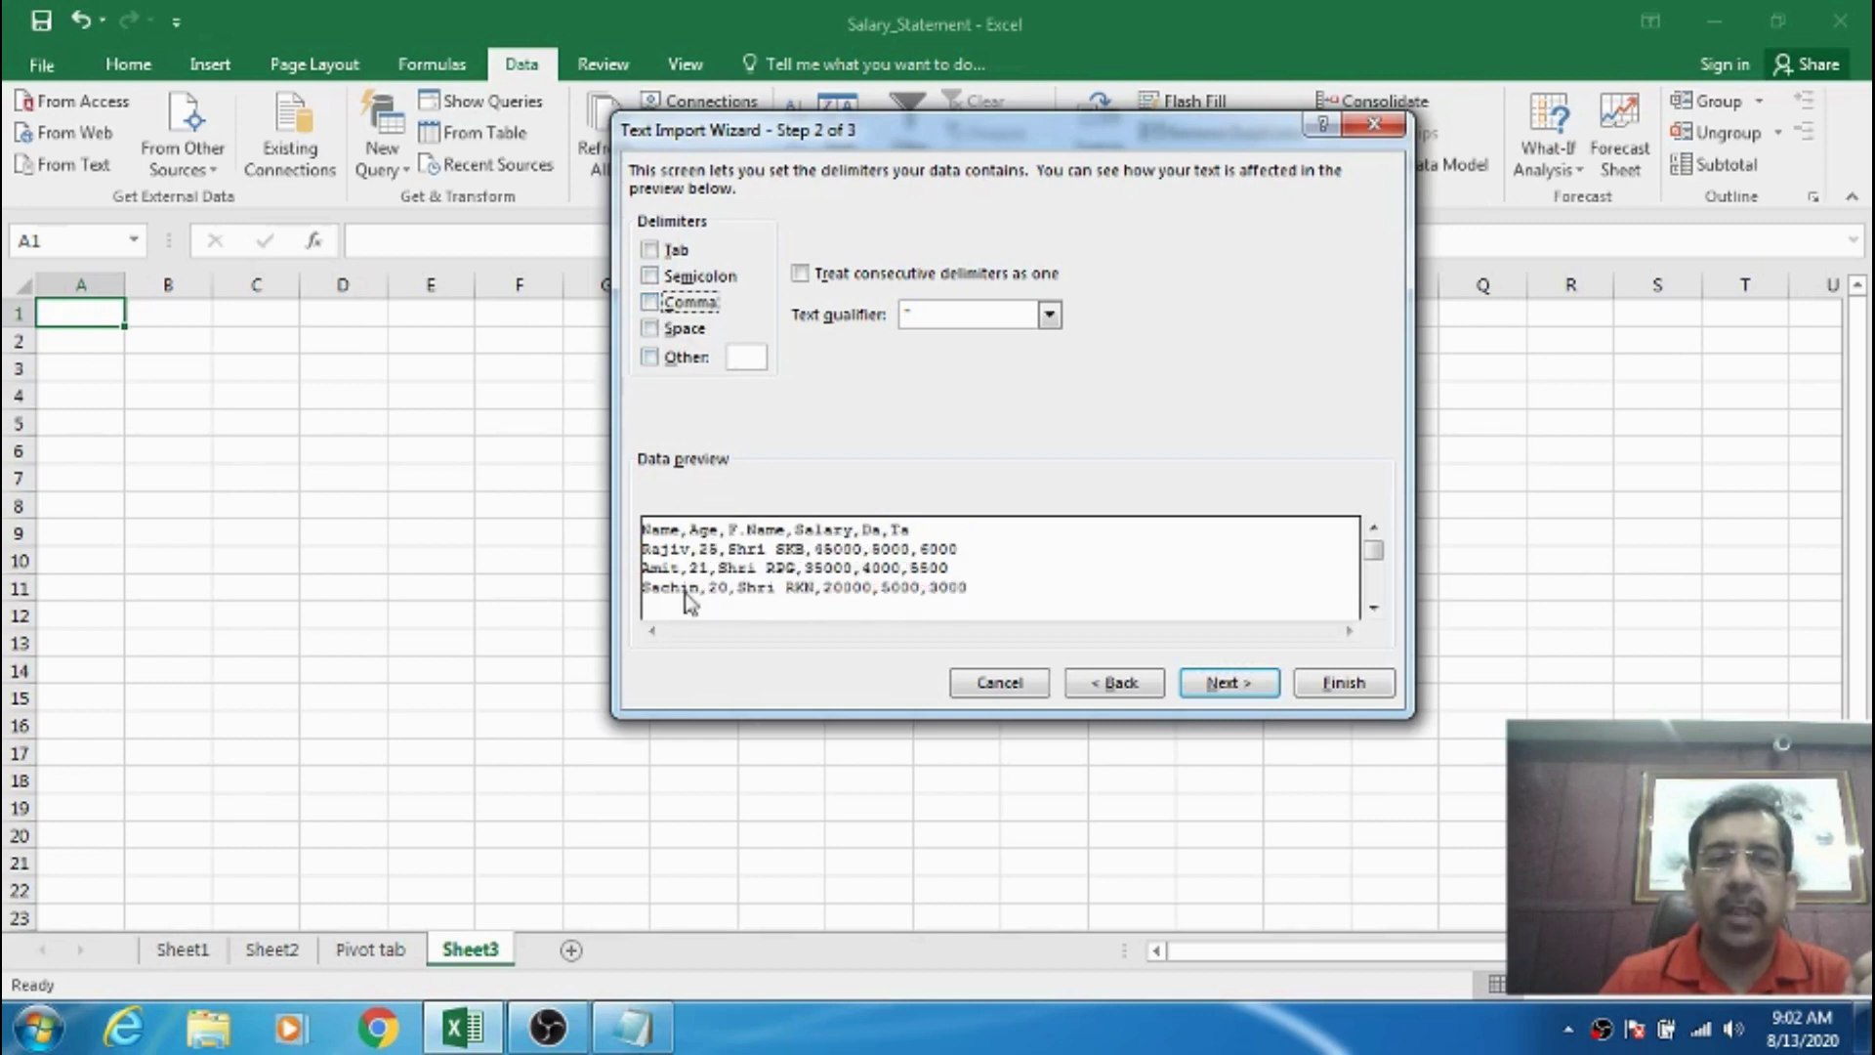
left_click(663, 304)
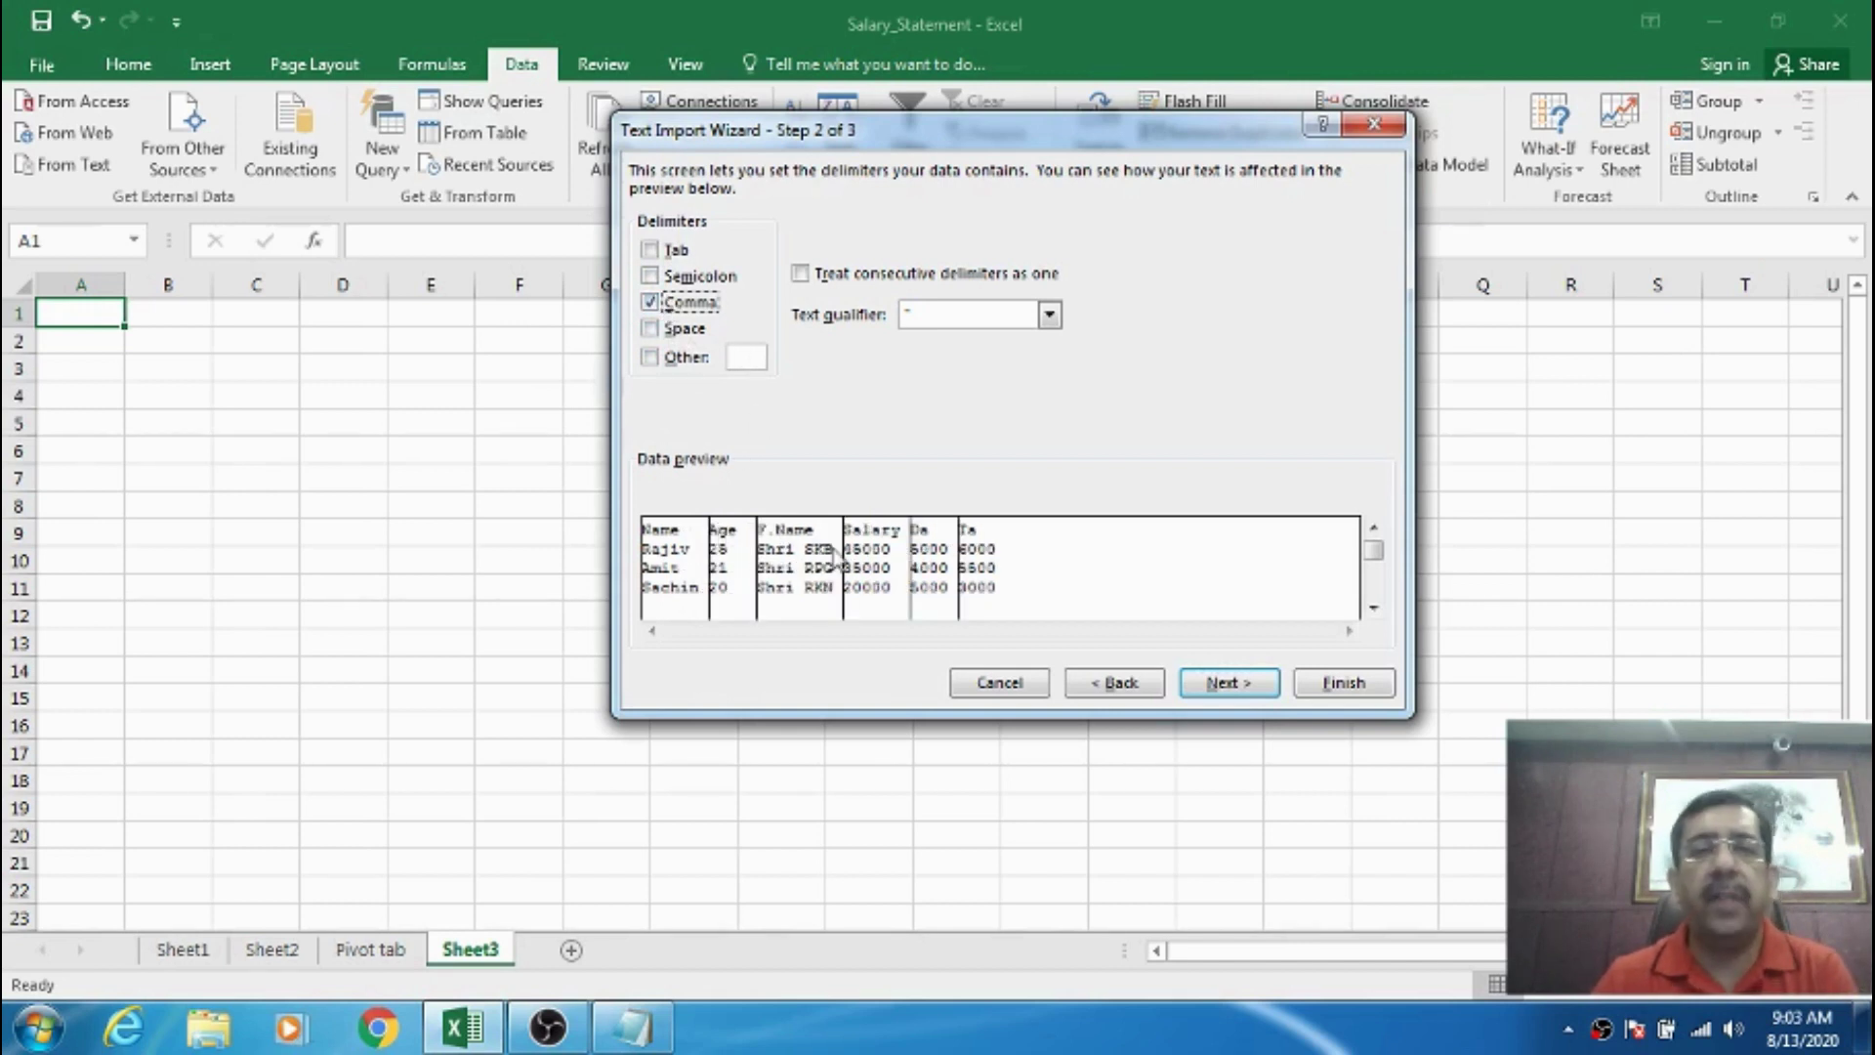
left_click(1227, 684)
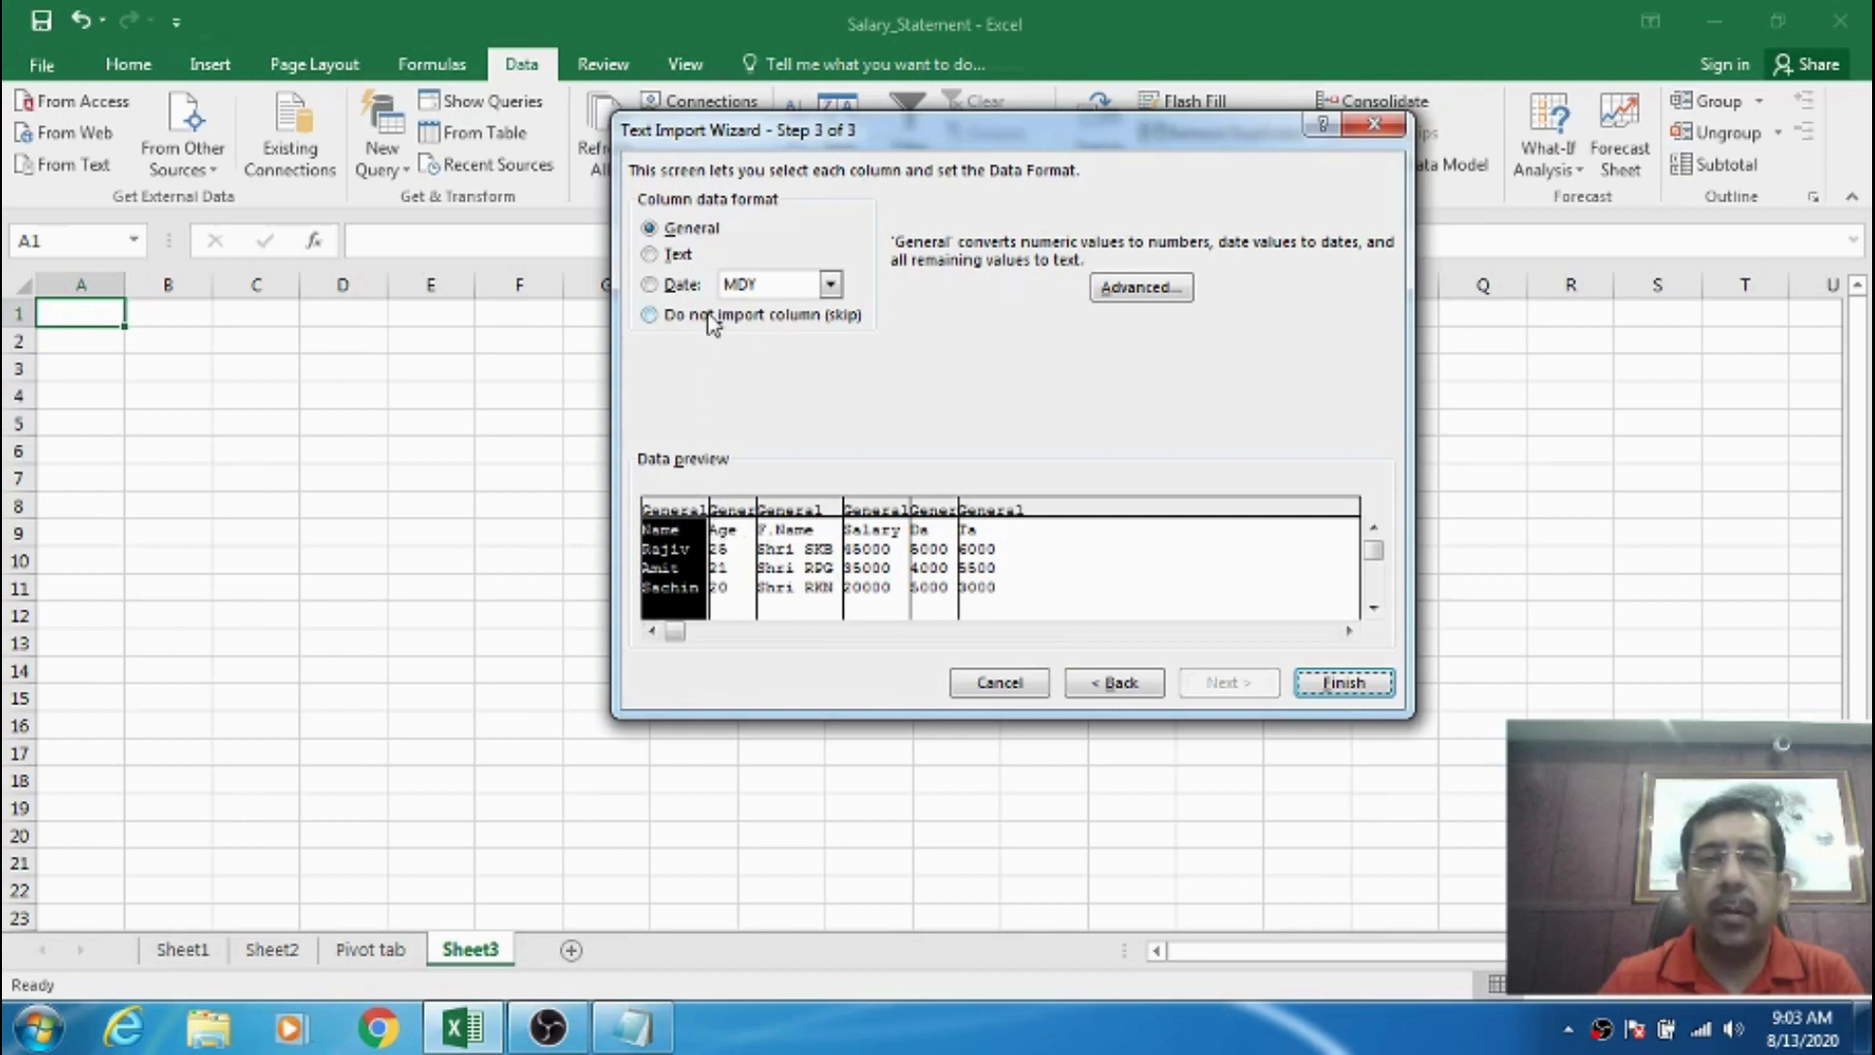
- Try the Text and Do not import column (skip) formats on the Name column and return it to General
left_click(672, 255)
left_click(666, 234)
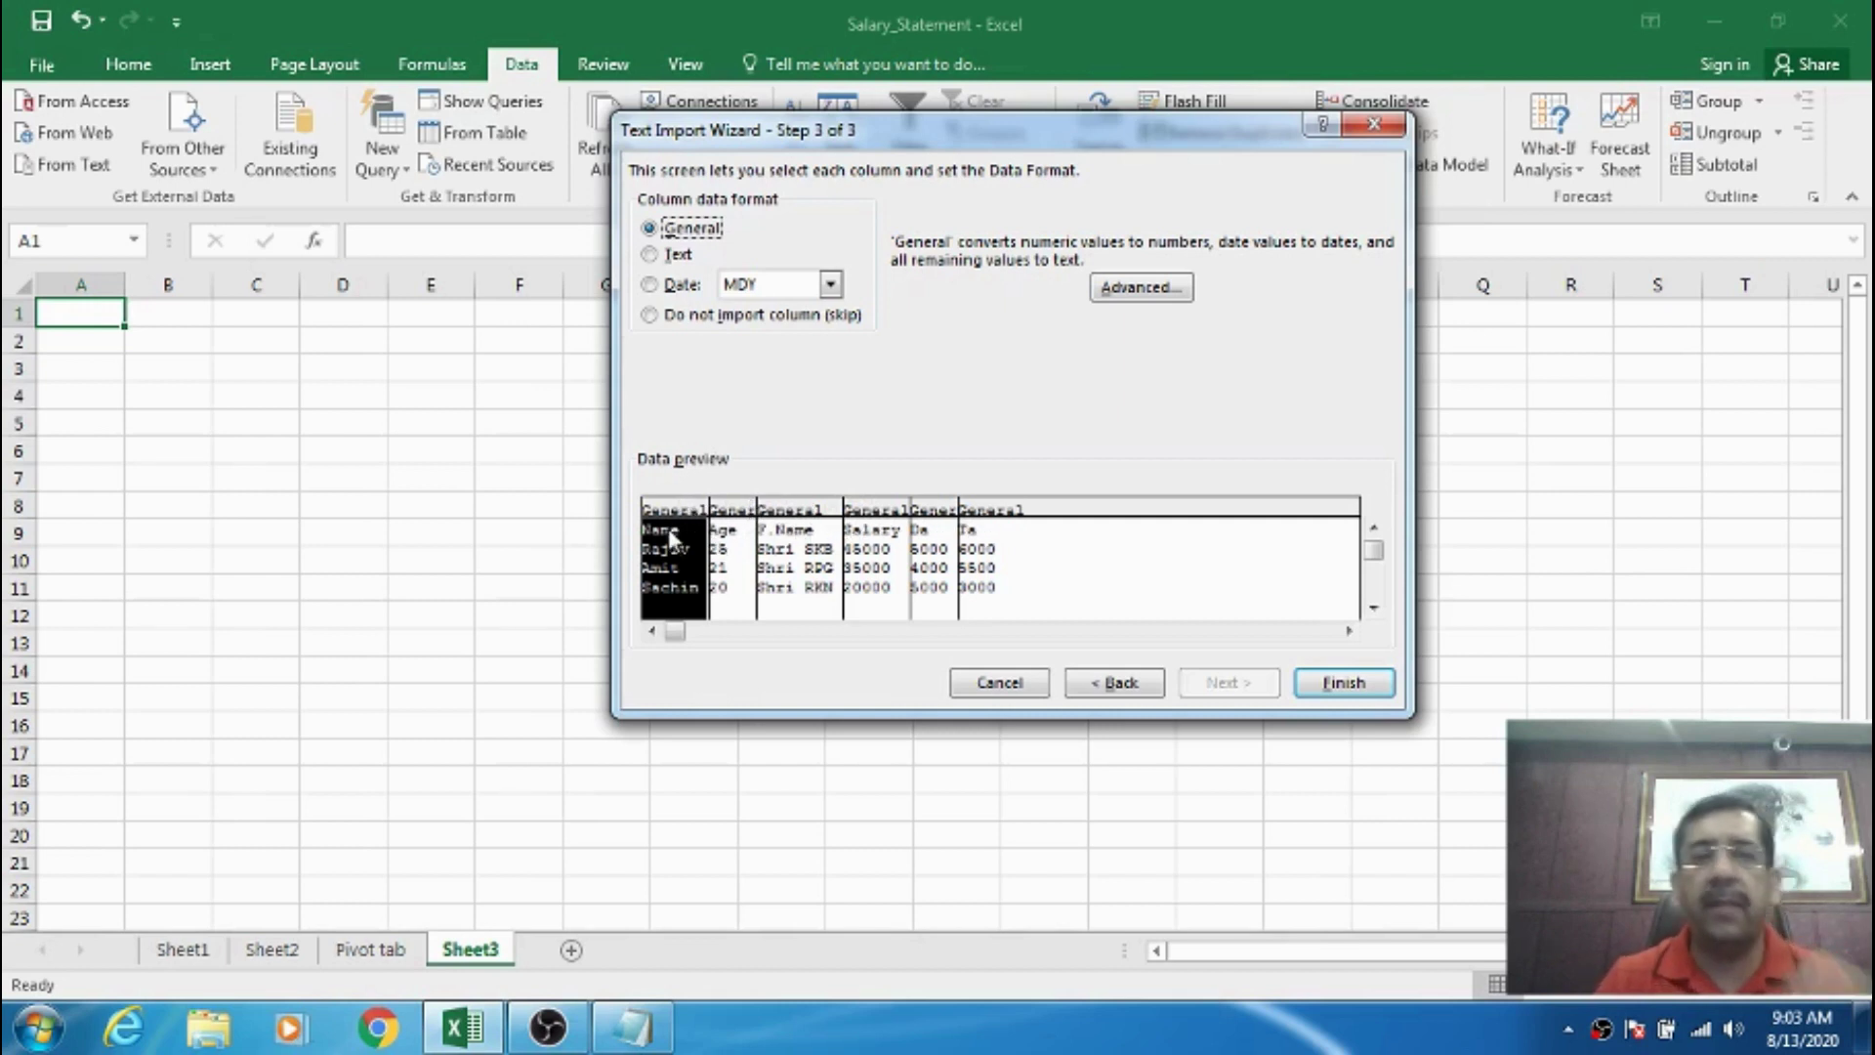
left_click(650, 315)
left_click(650, 229)
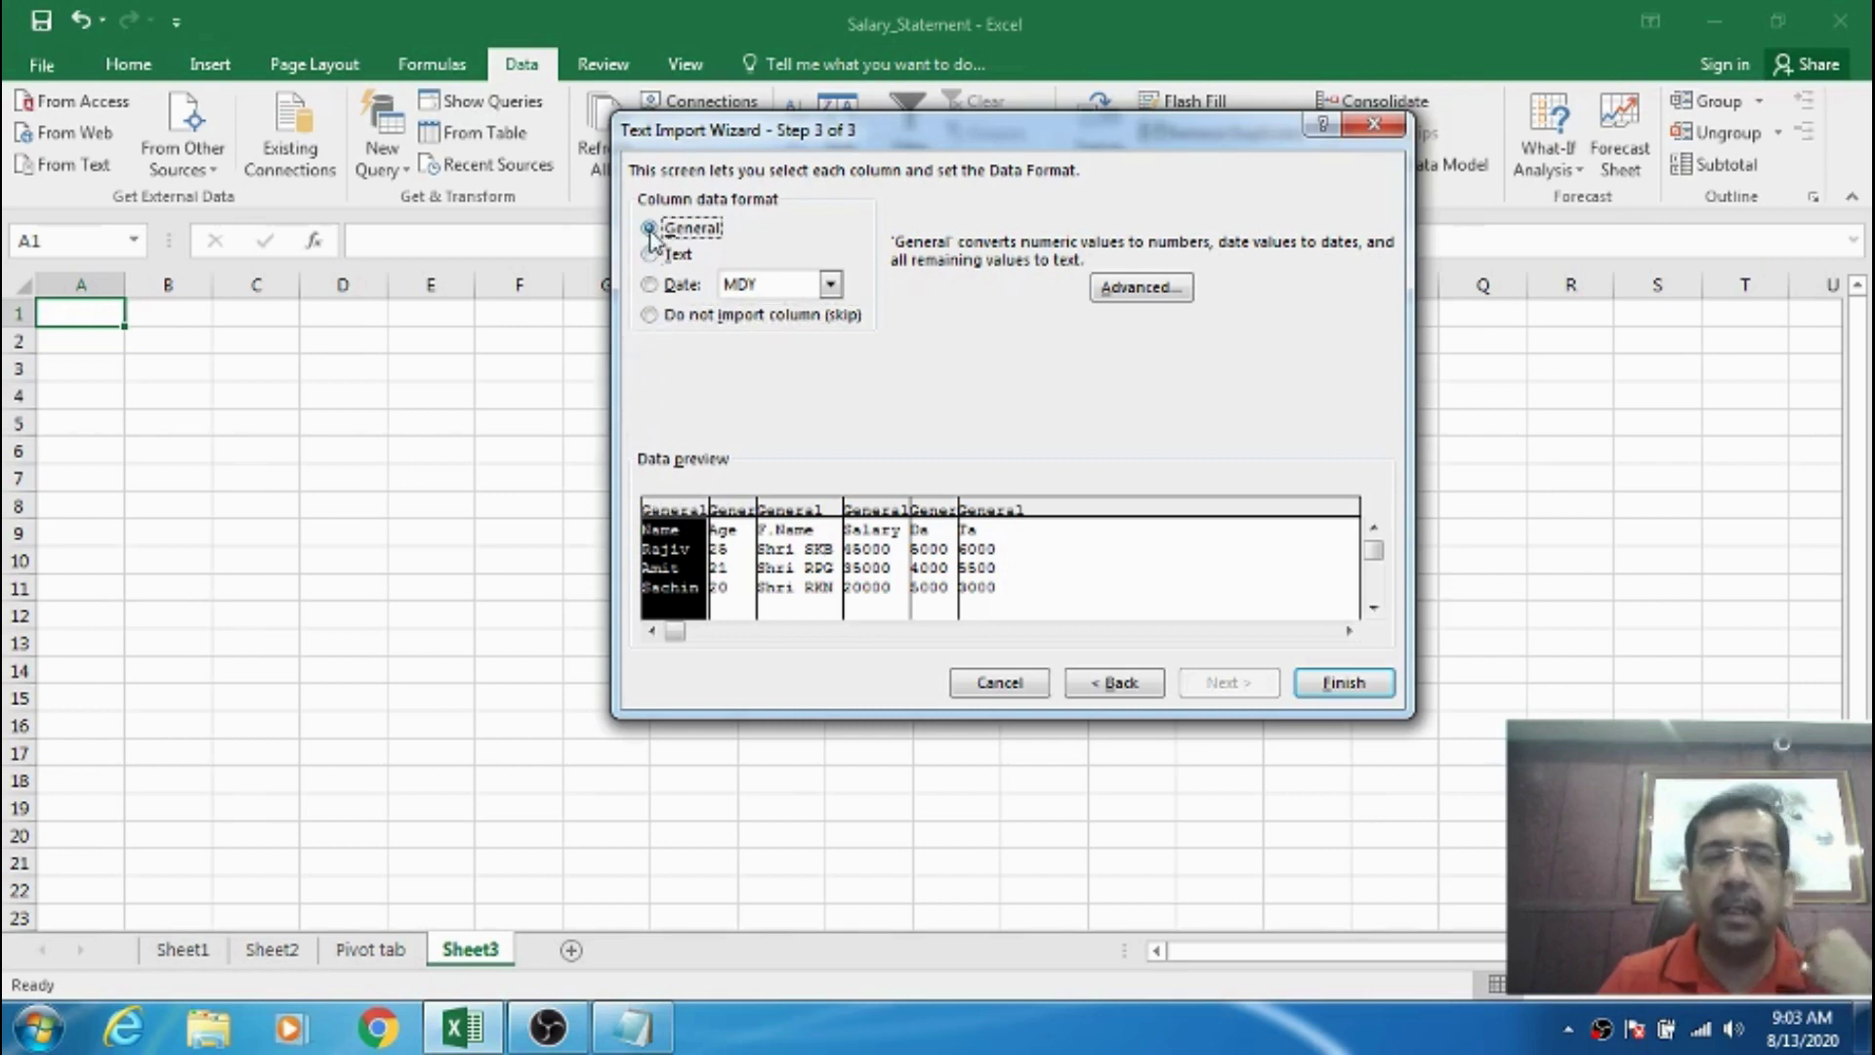
left_click(650, 255)
left_click(649, 228)
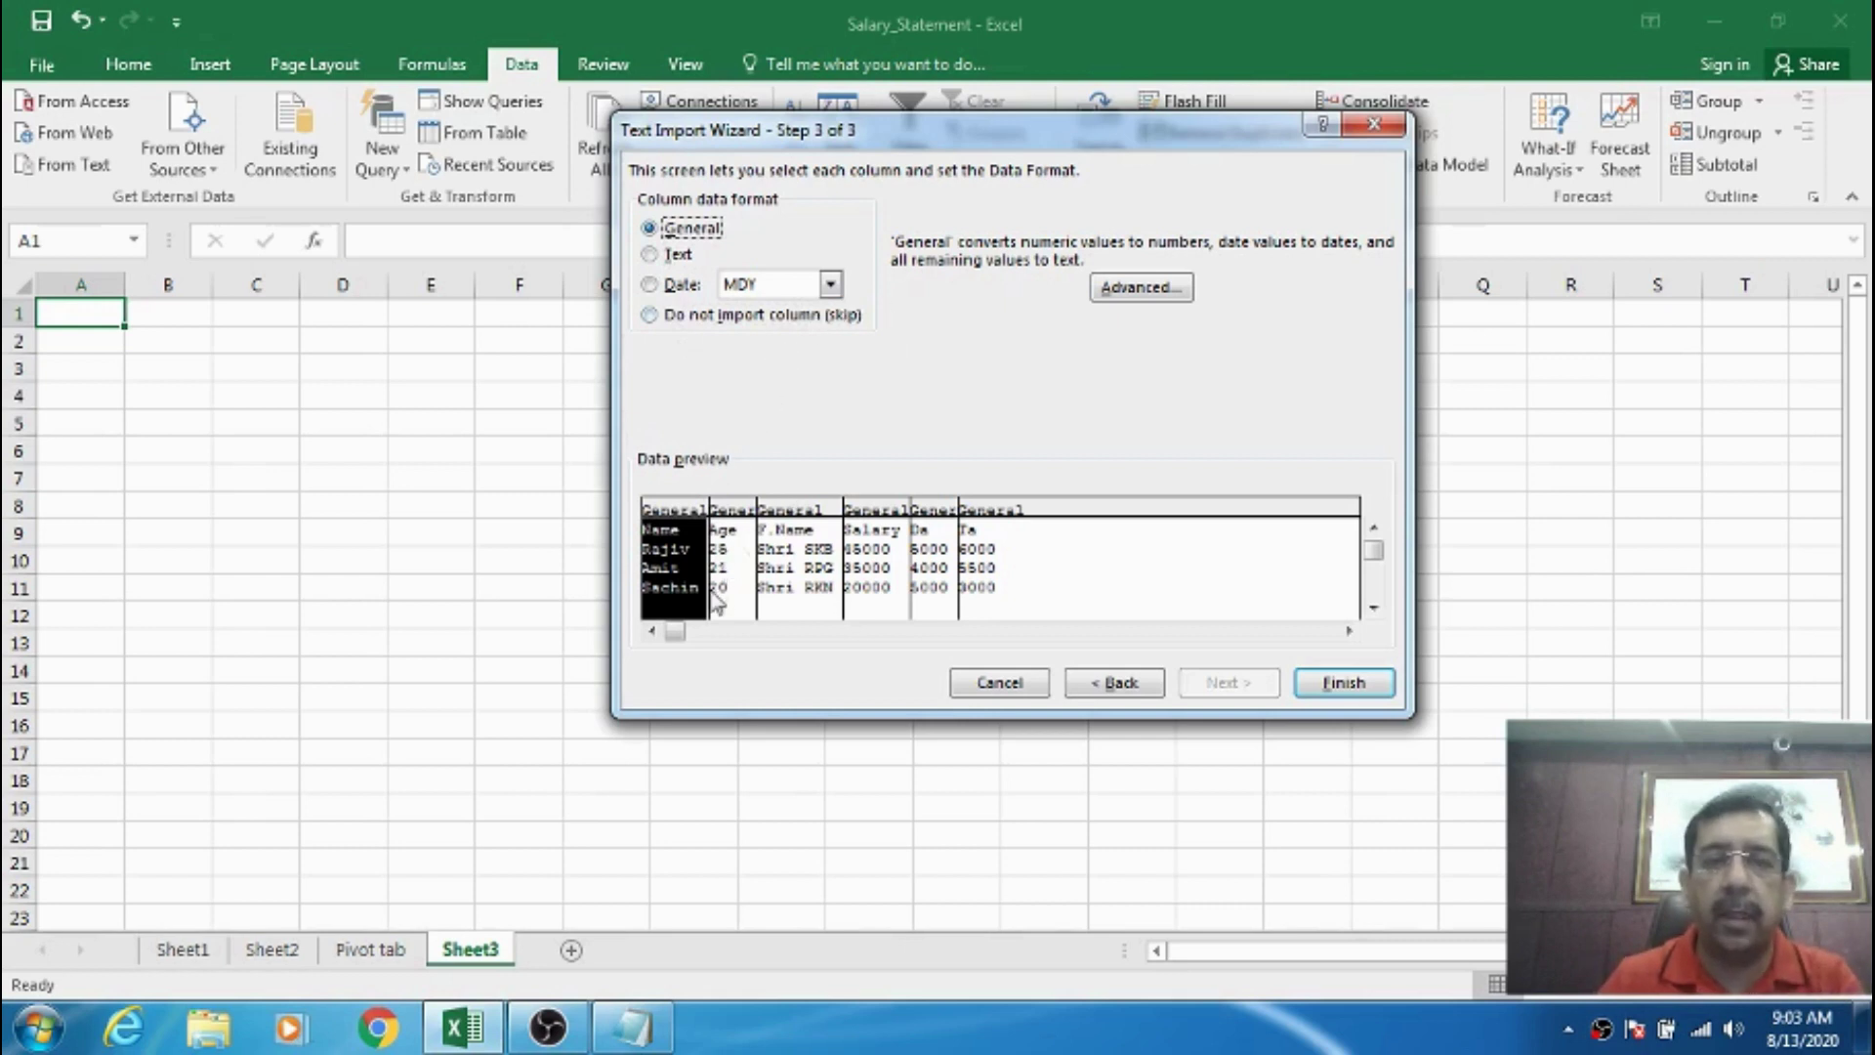
- Examine the decimal and thousands separators in the Advanced Text Import Settings without changing them
left_click(1156, 285)
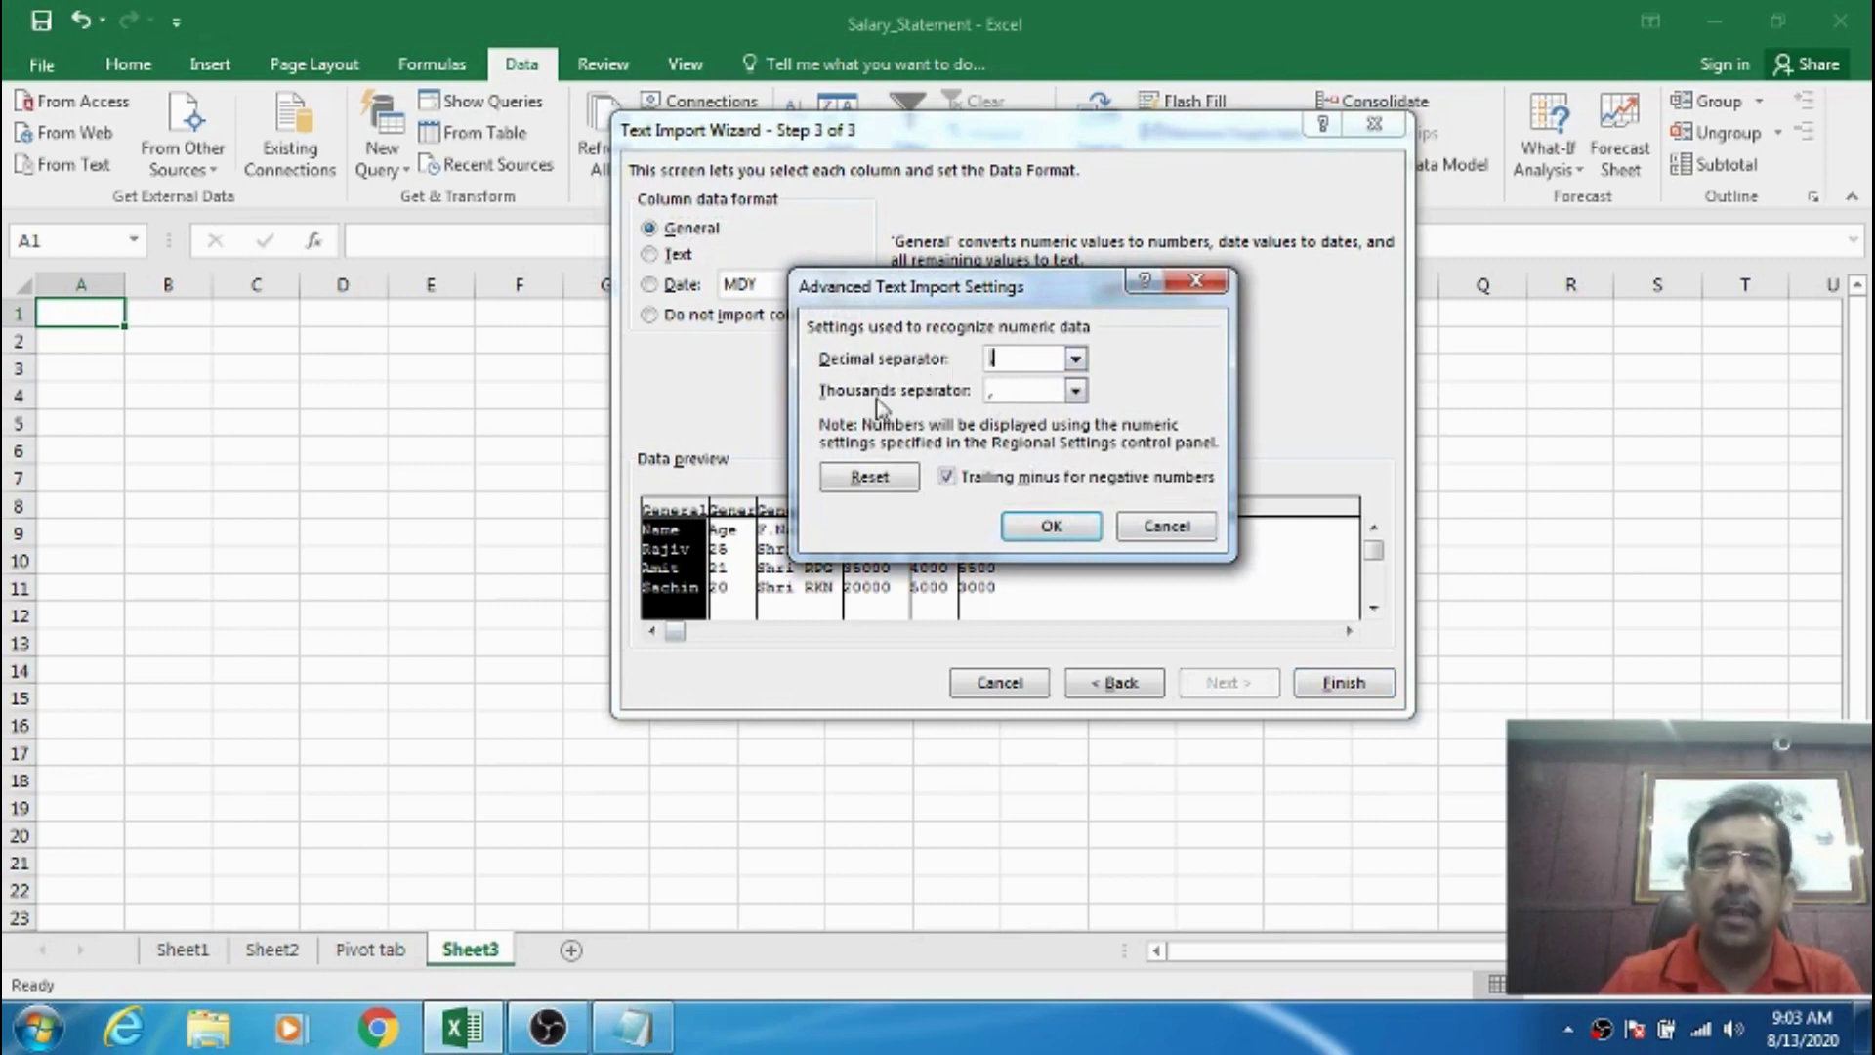
left_click(1149, 536)
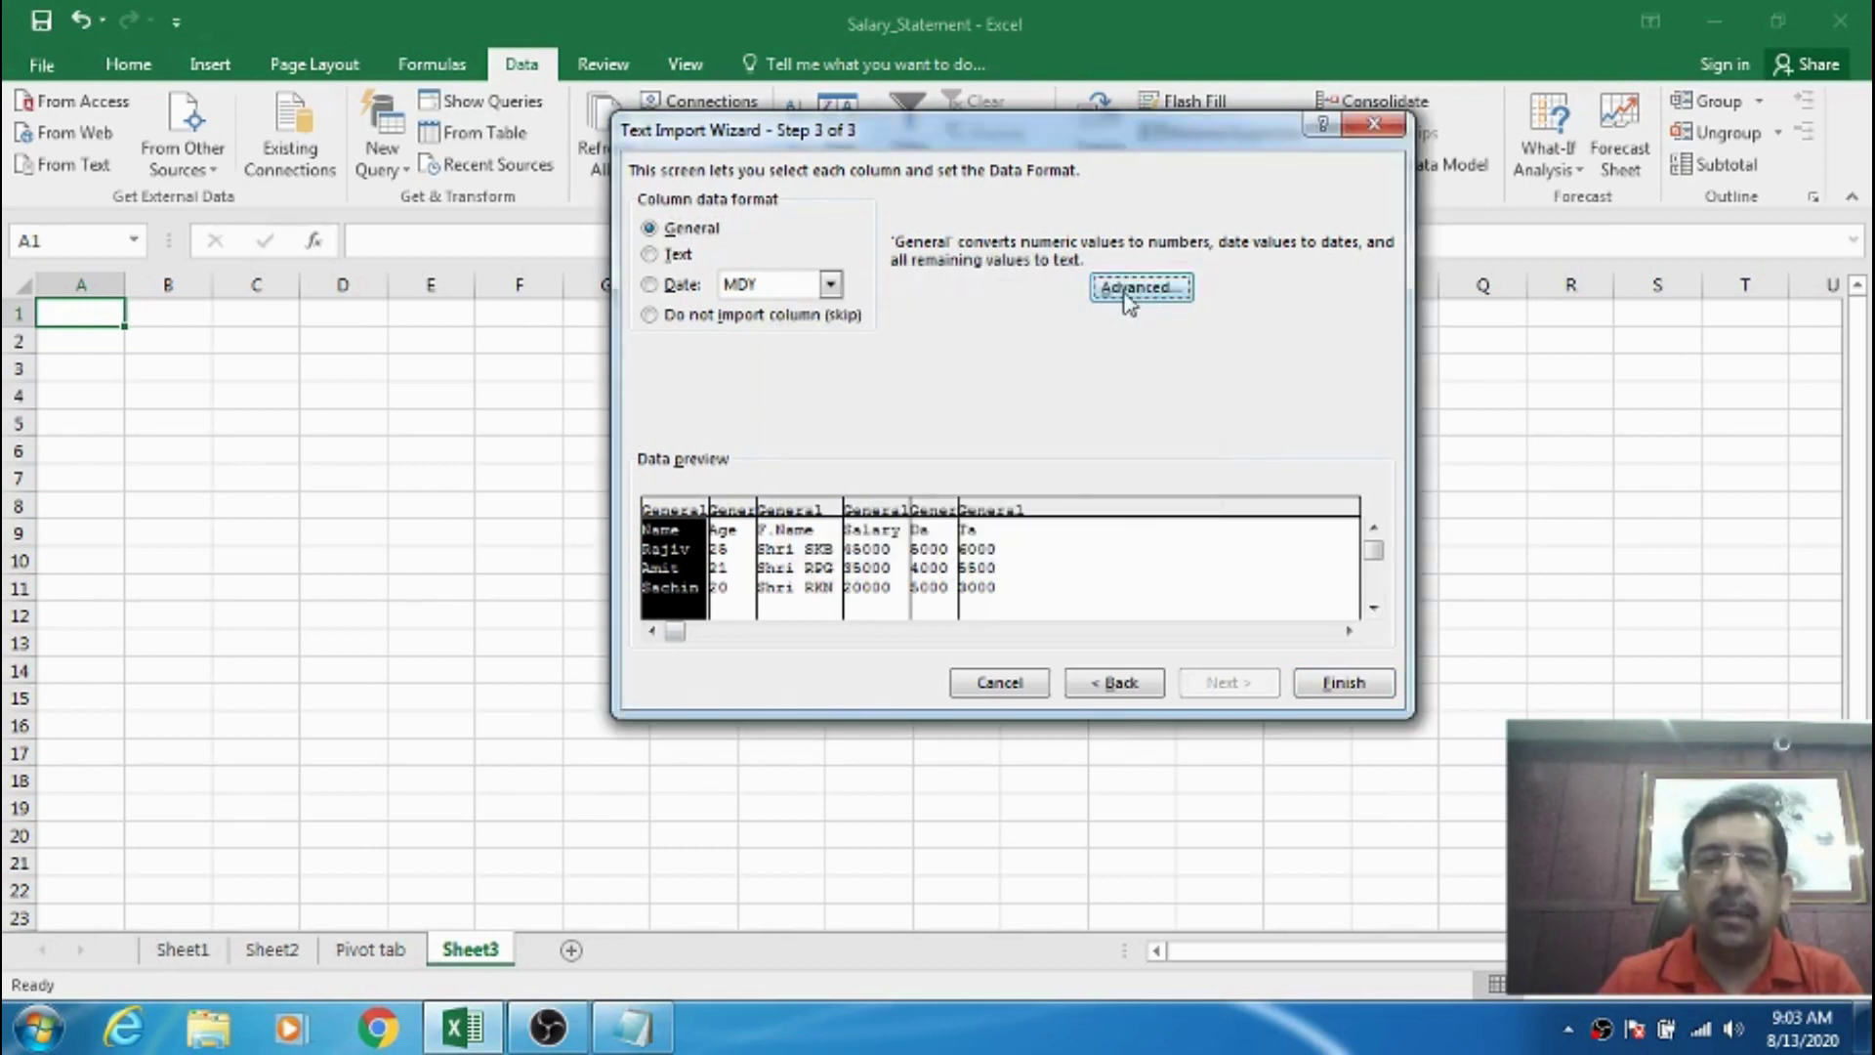
left_click(1133, 291)
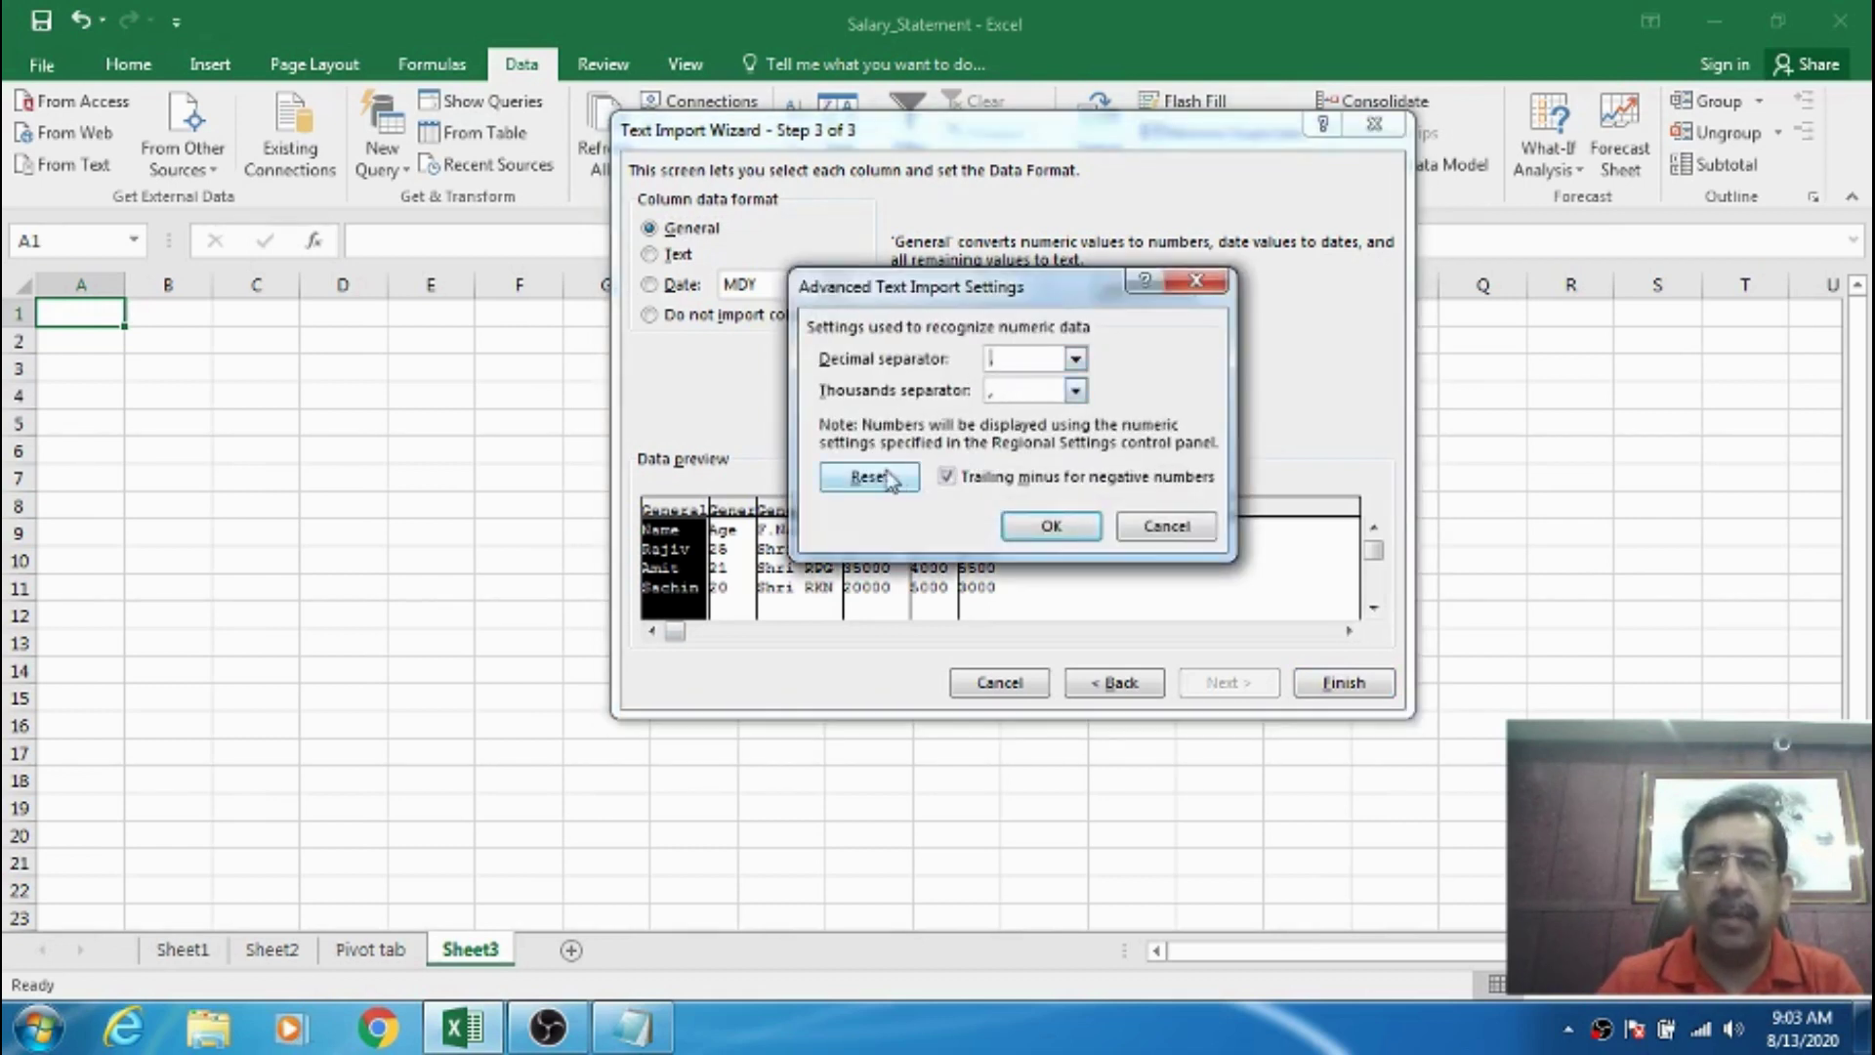
left_click(1051, 526)
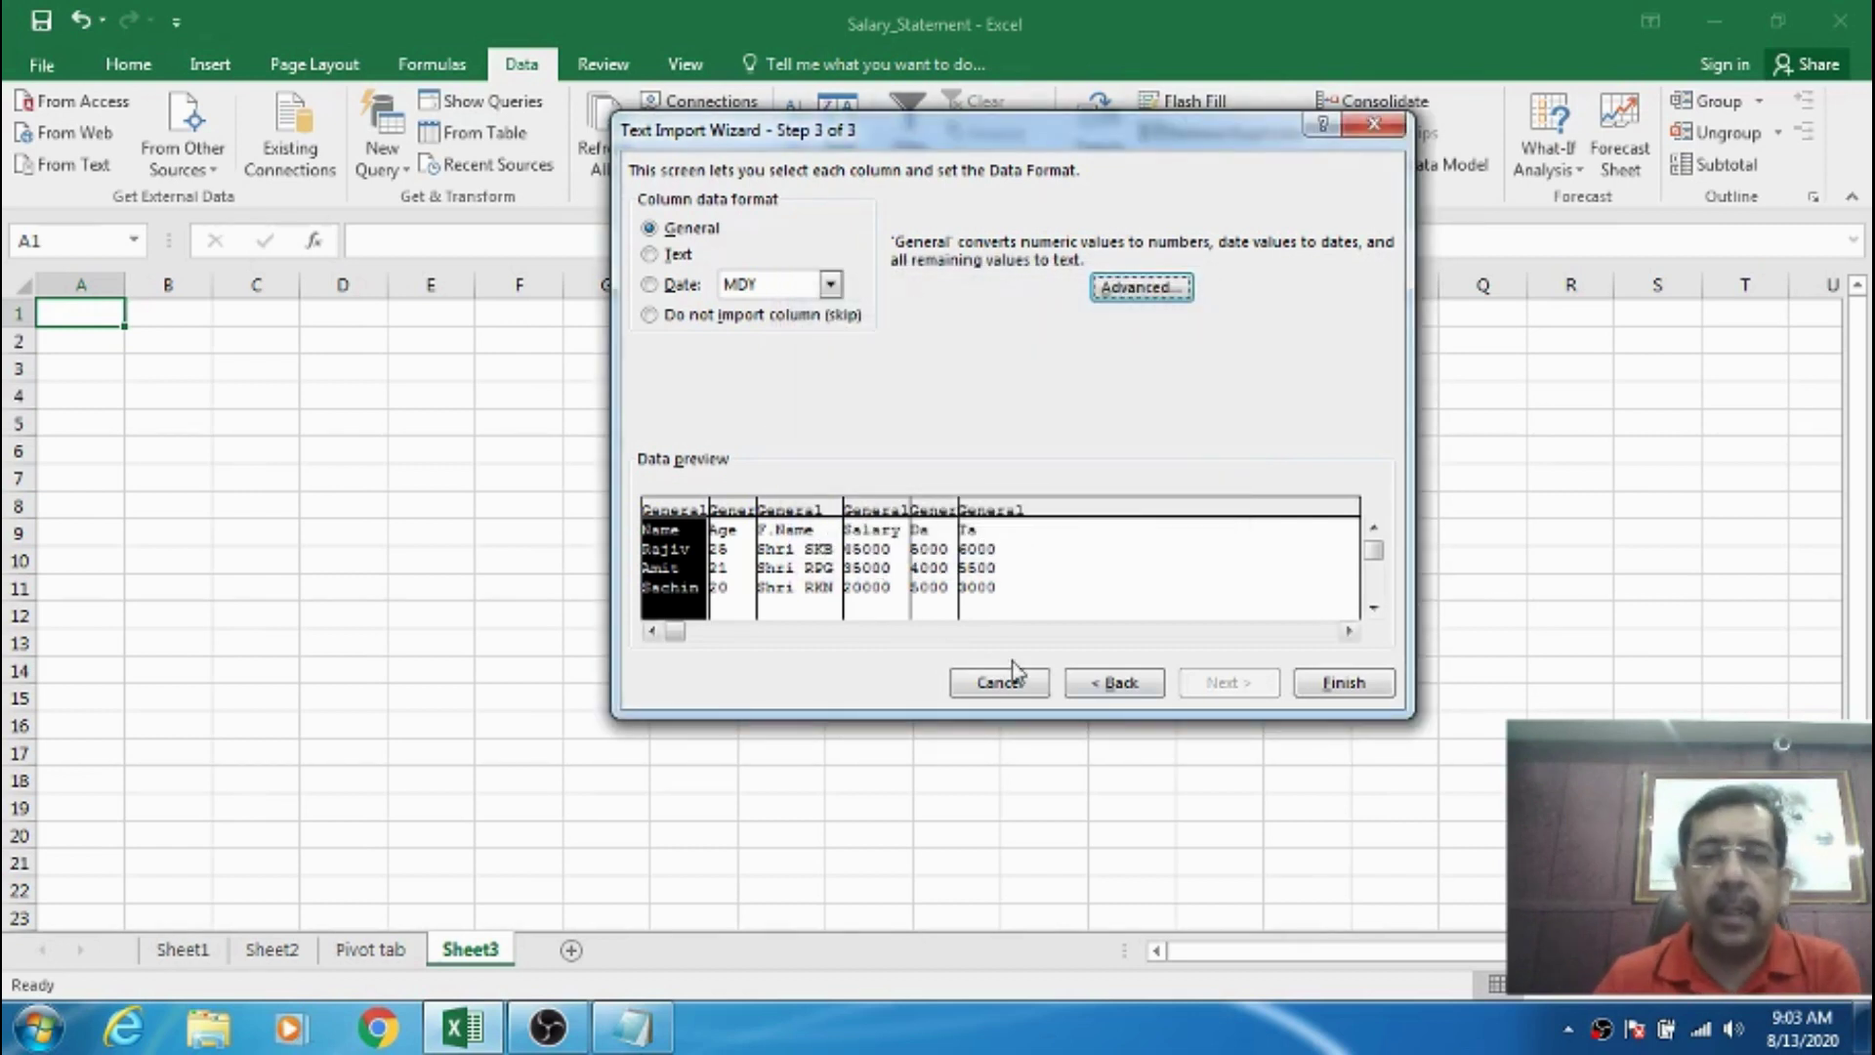
- Go back to the delimiter settings, try treating consecutive delimiters as one, switch it off and return to the column formats
left_click(1116, 686)
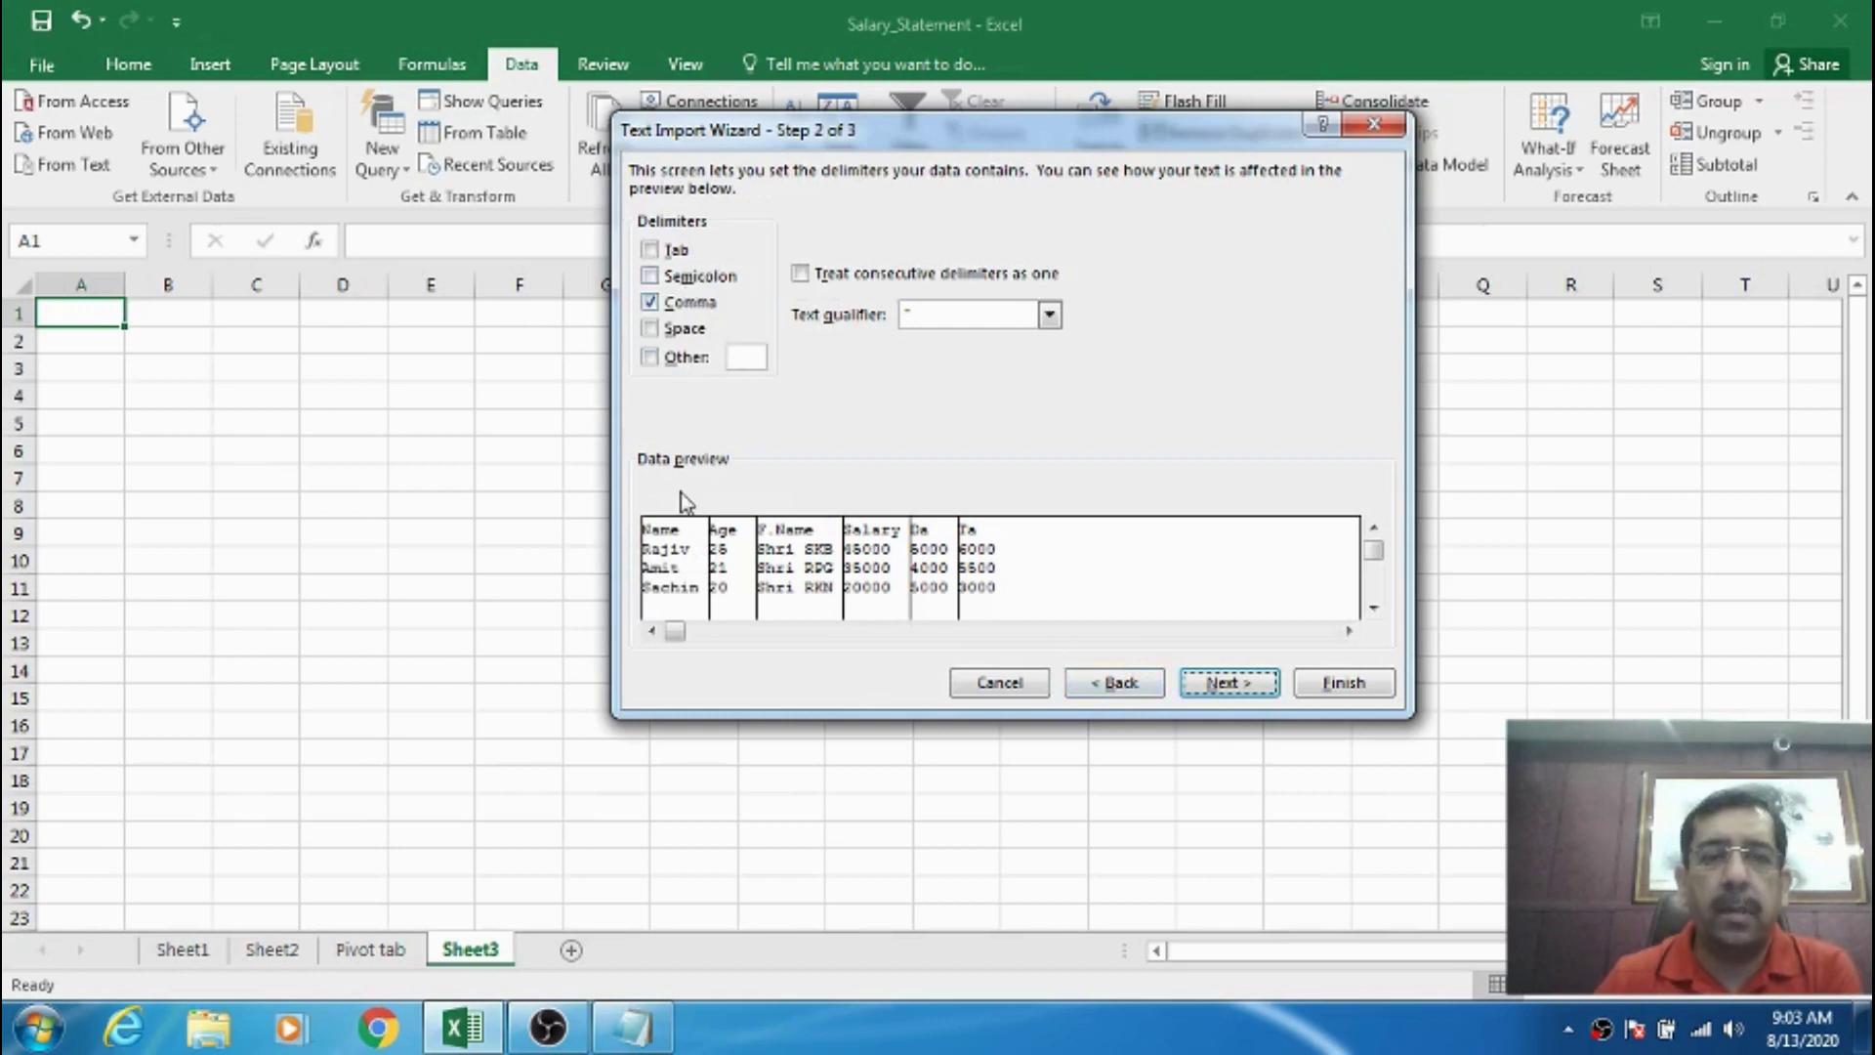
left_click(854, 280)
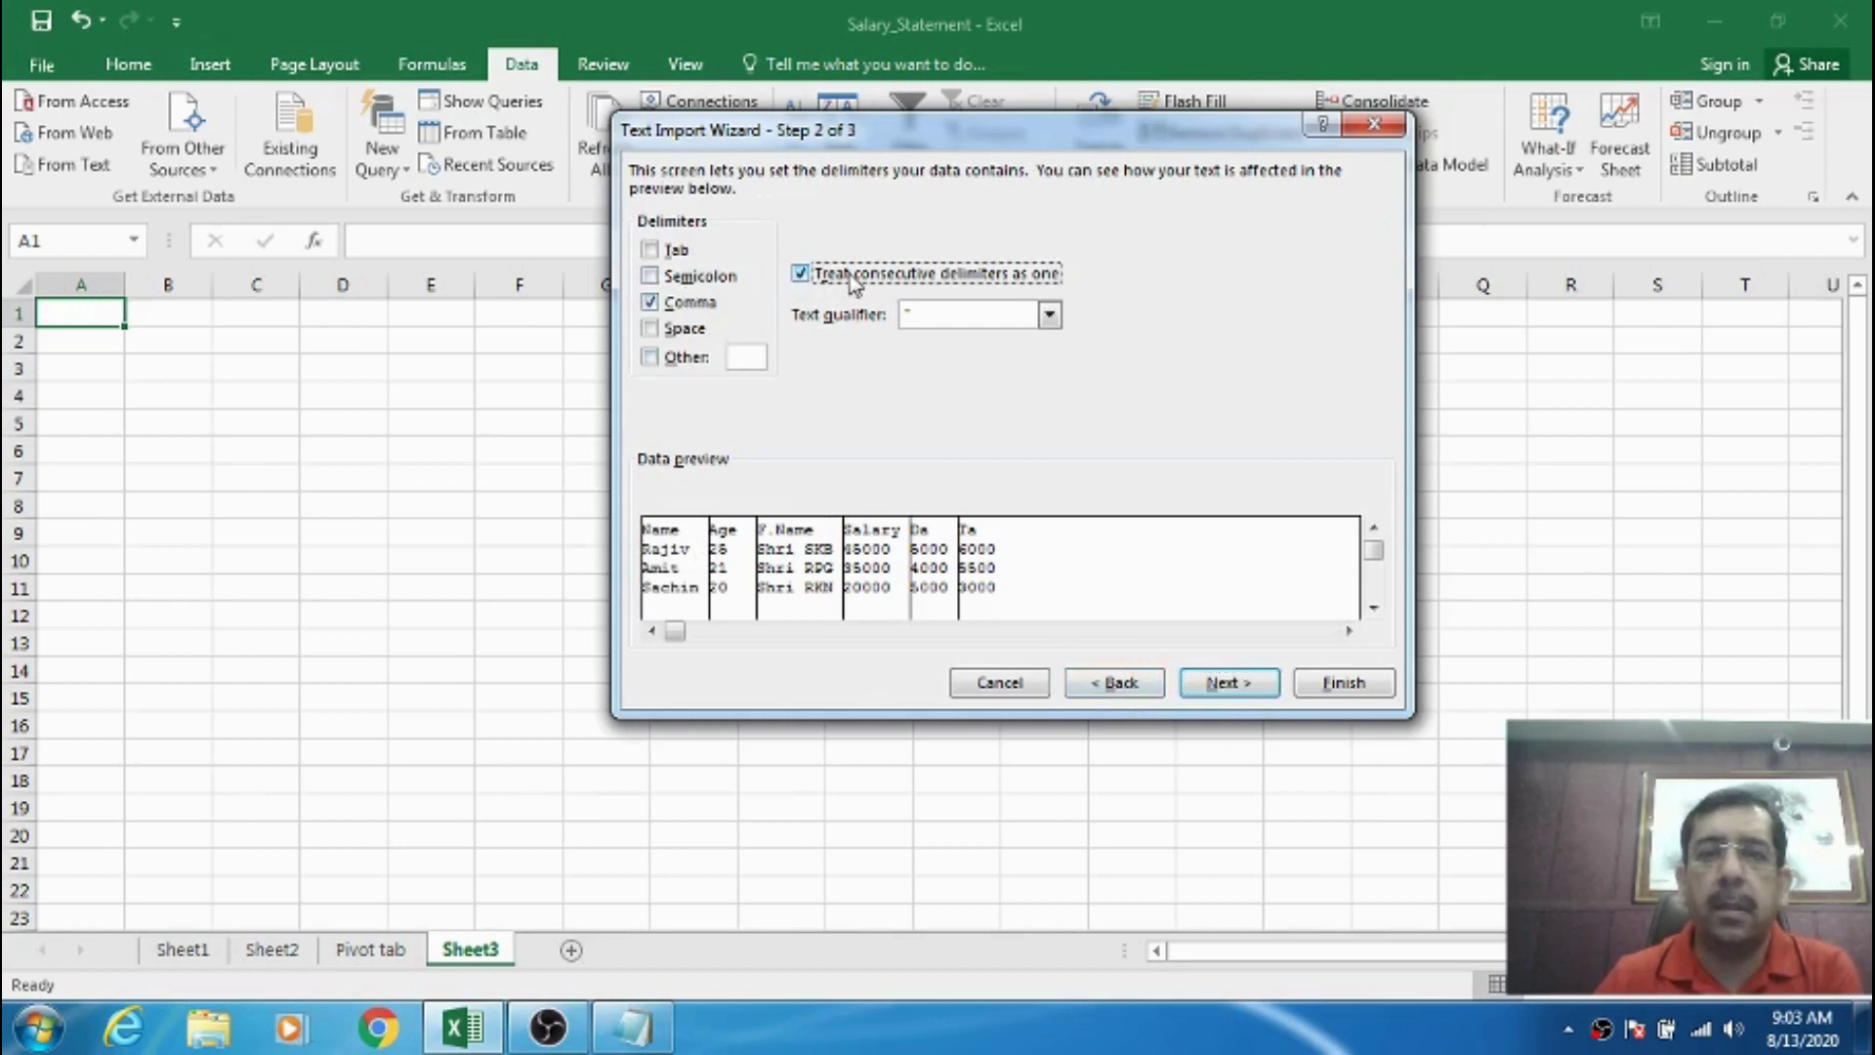
left_click(811, 279)
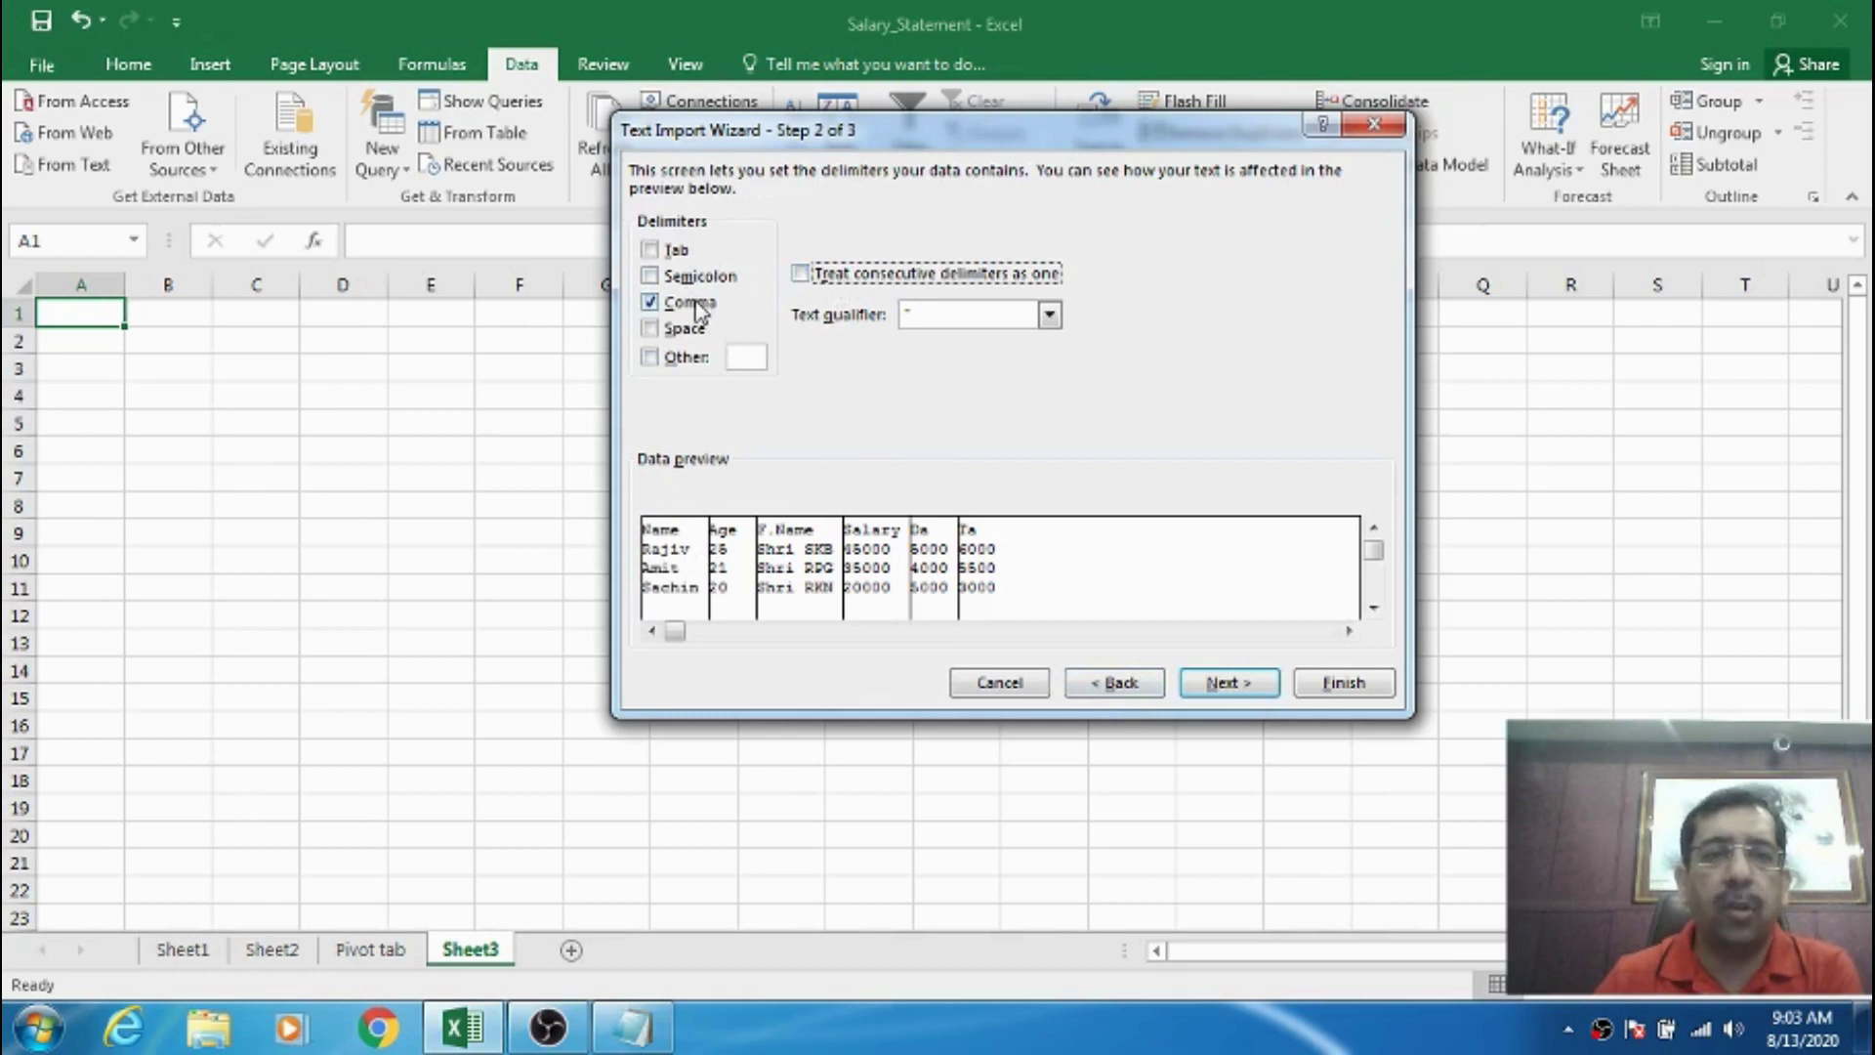
left_click(1195, 684)
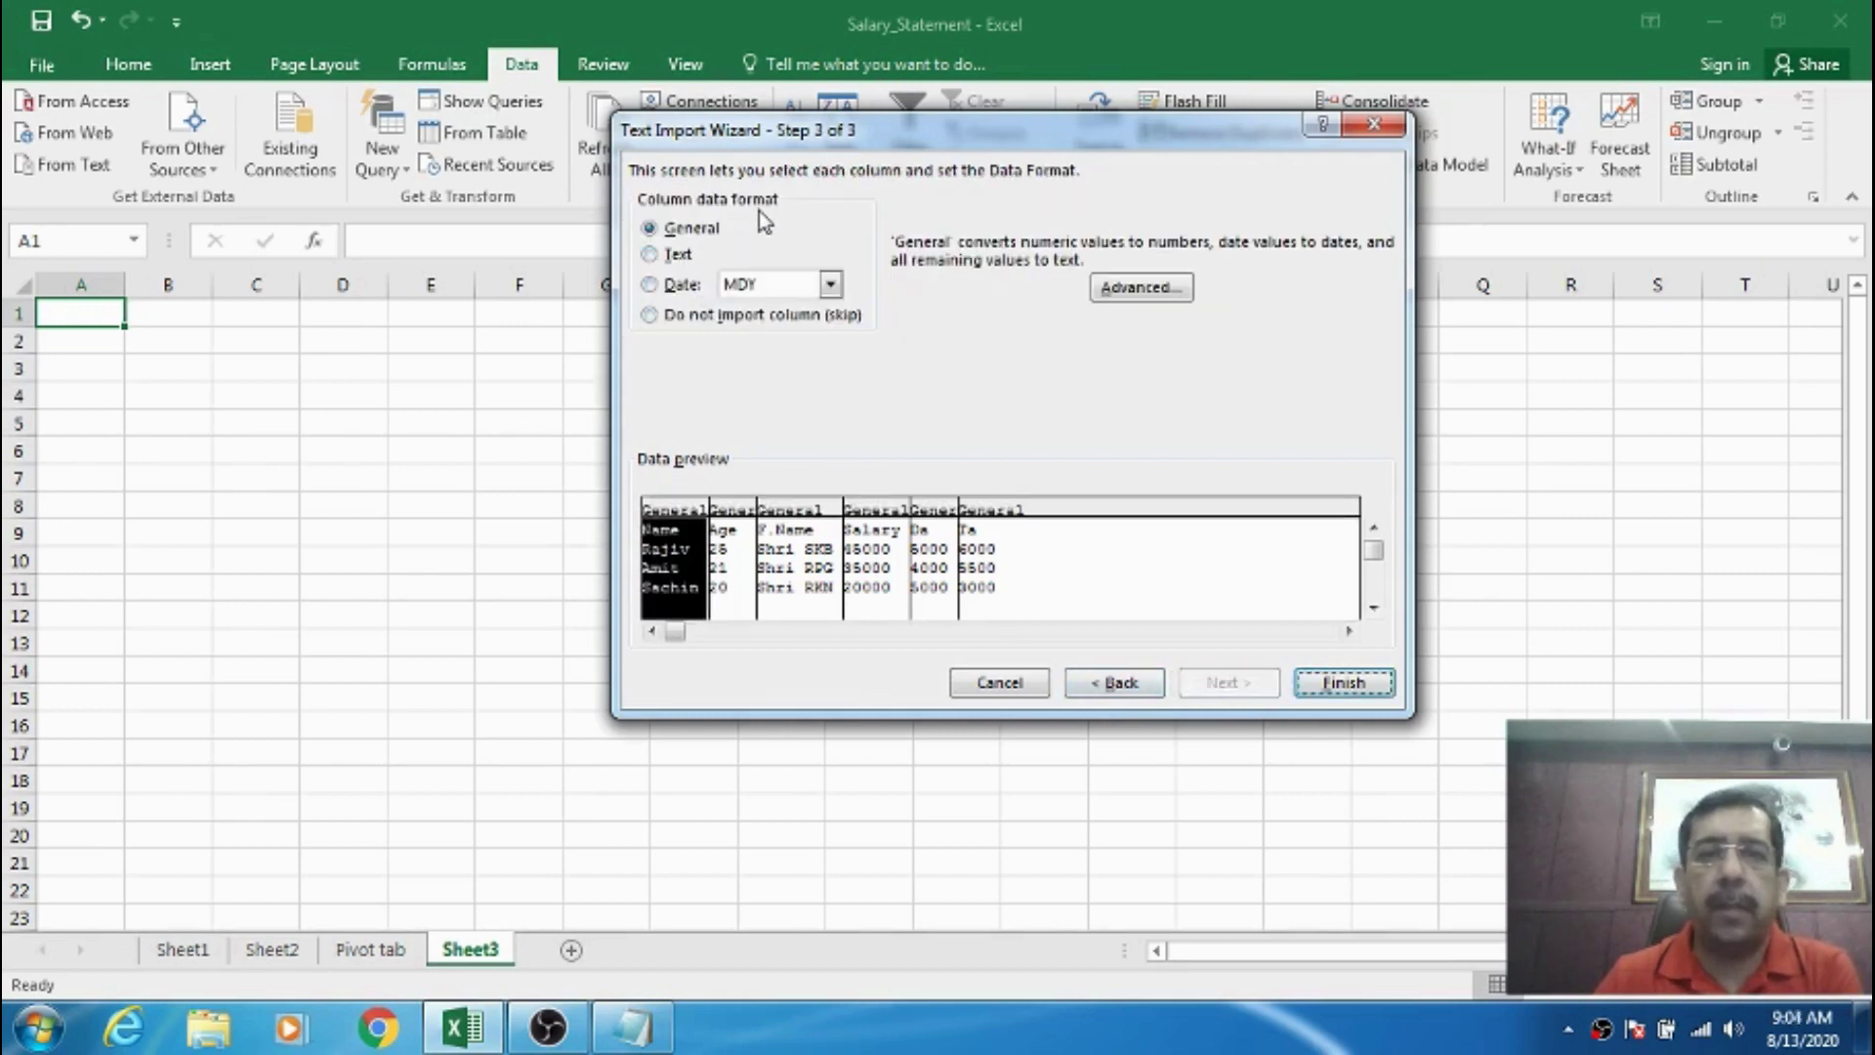
- Finish the import with the Name column as General and place the data in the existing worksheet at cell $A$1
left_click(684, 284)
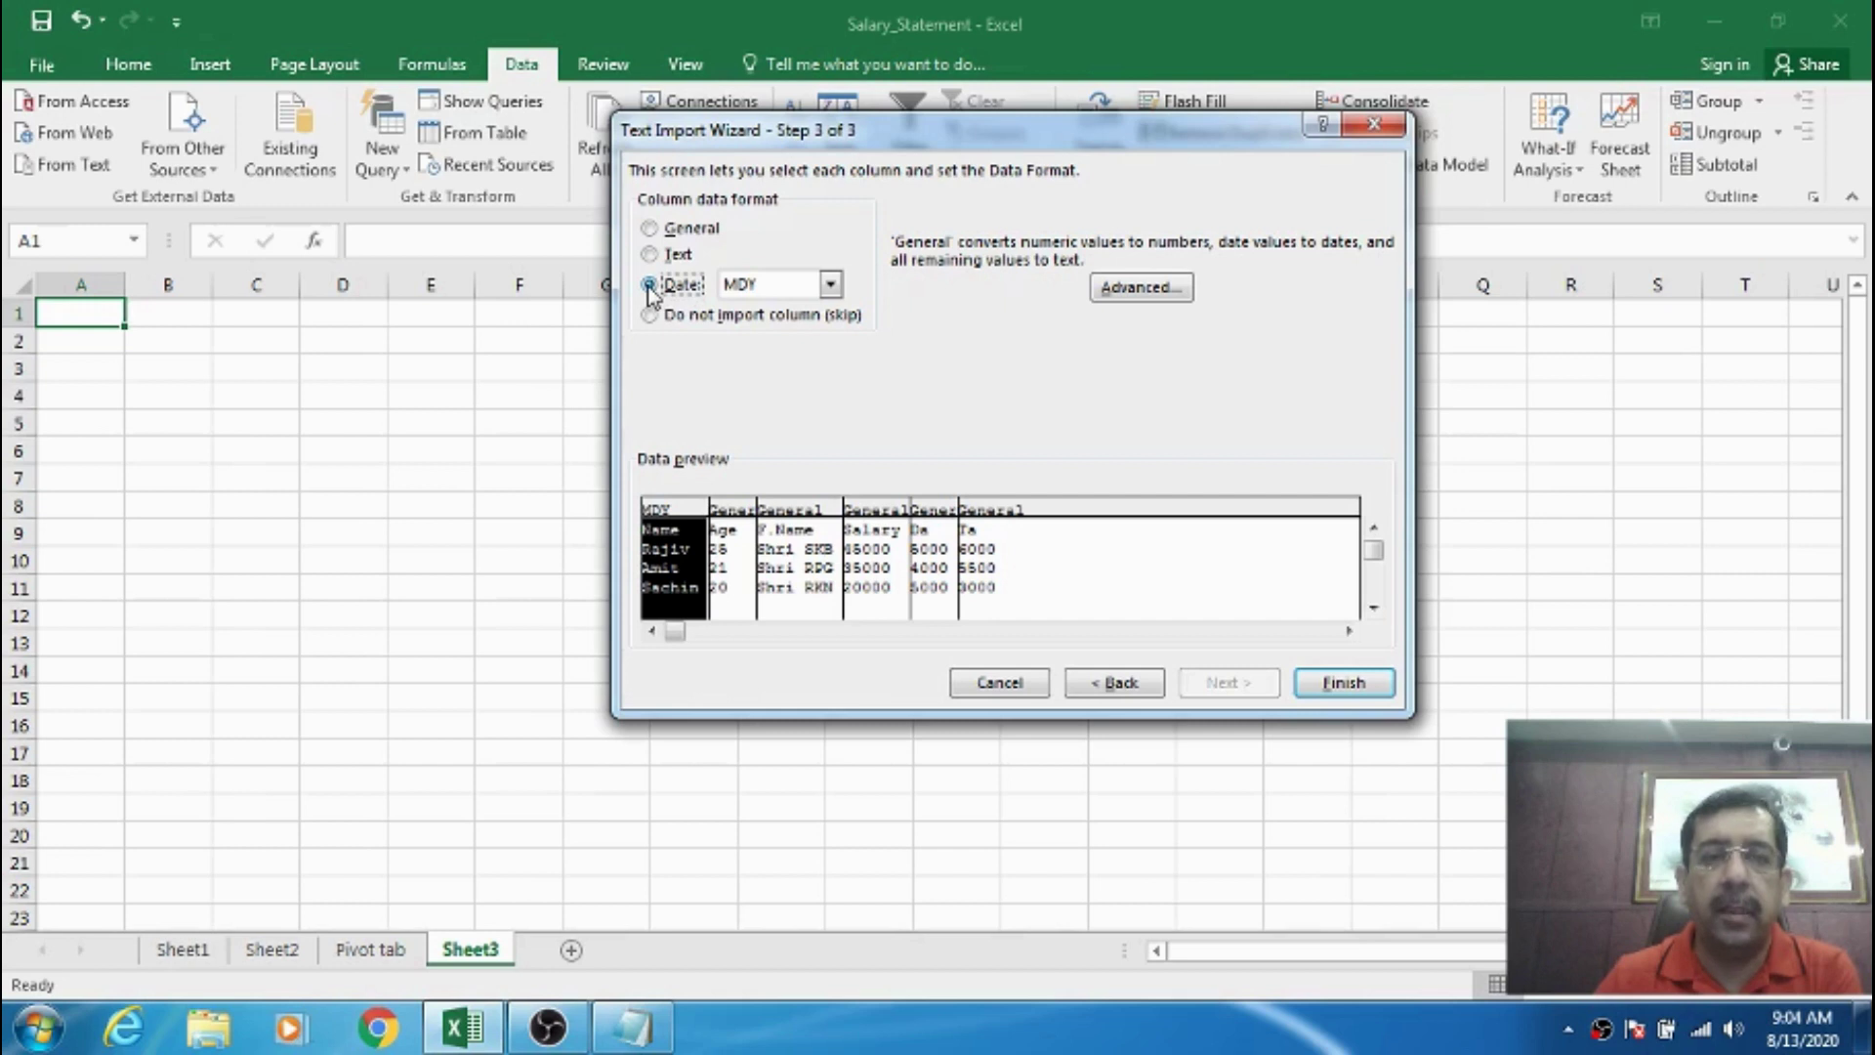
left_click(649, 228)
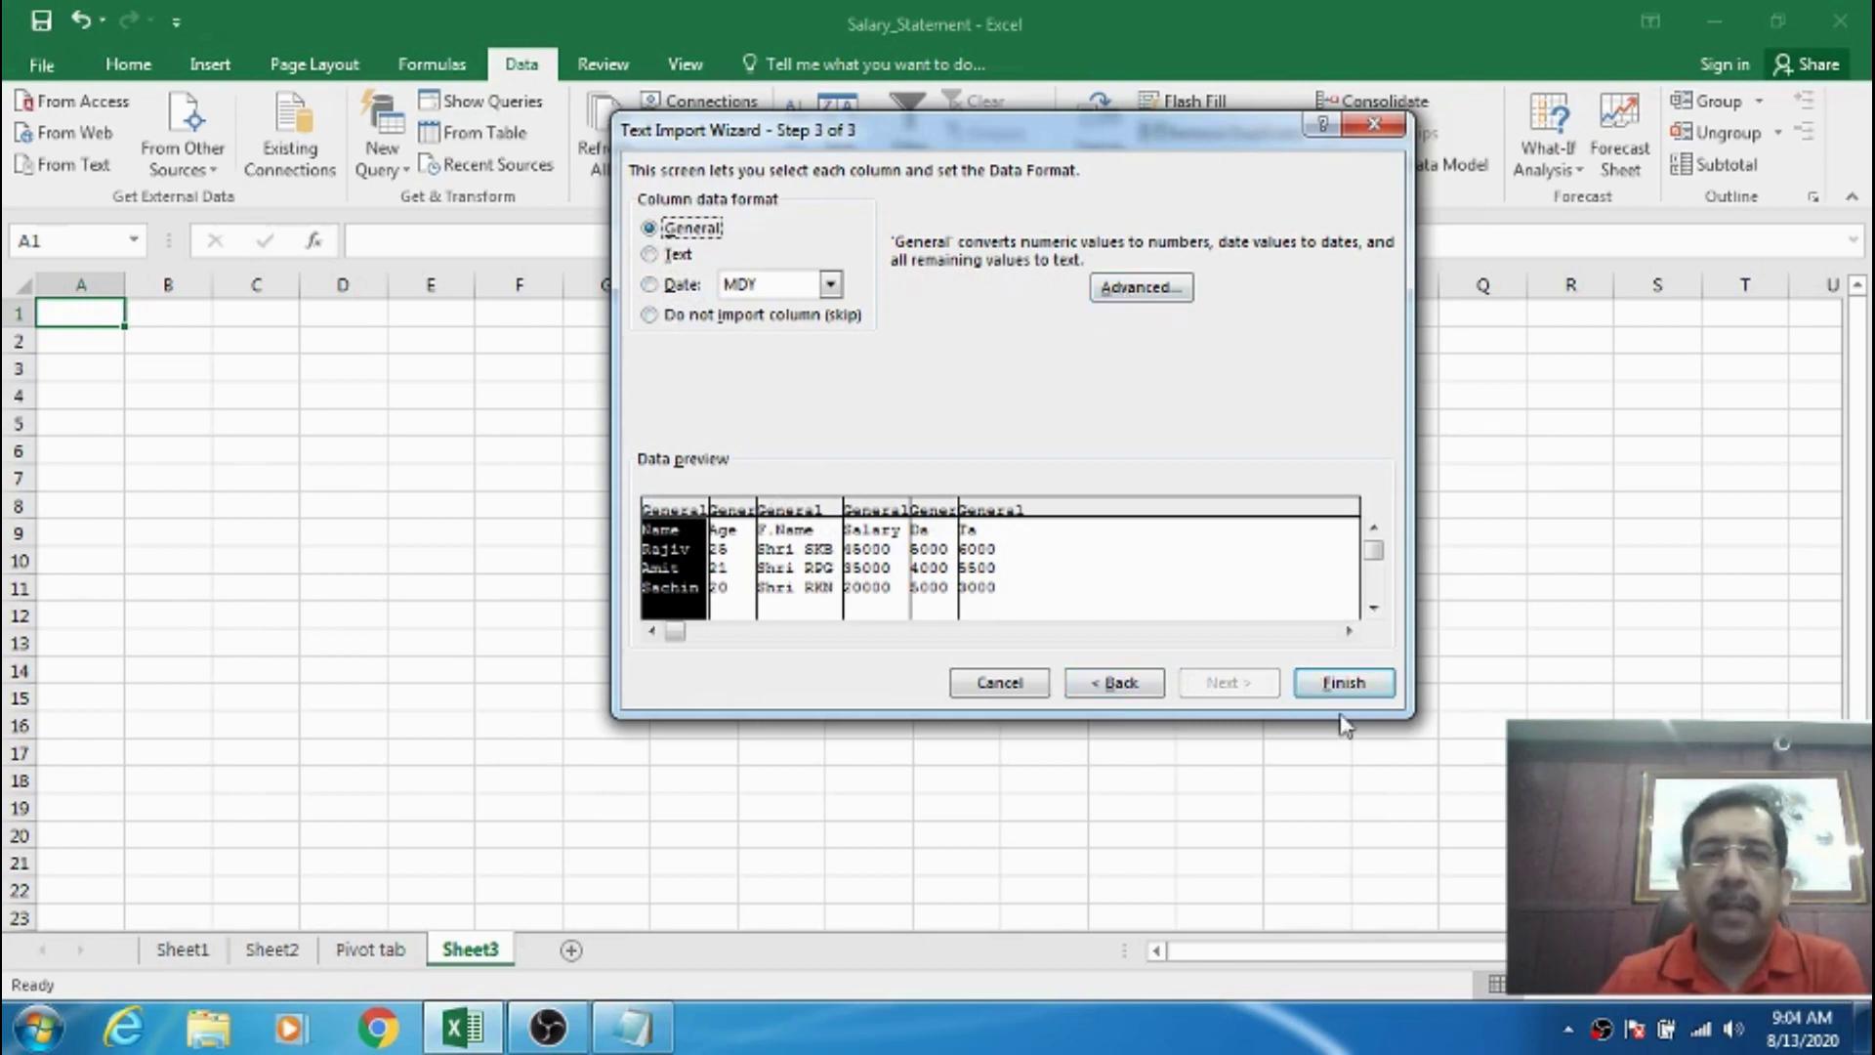
left_click(1343, 684)
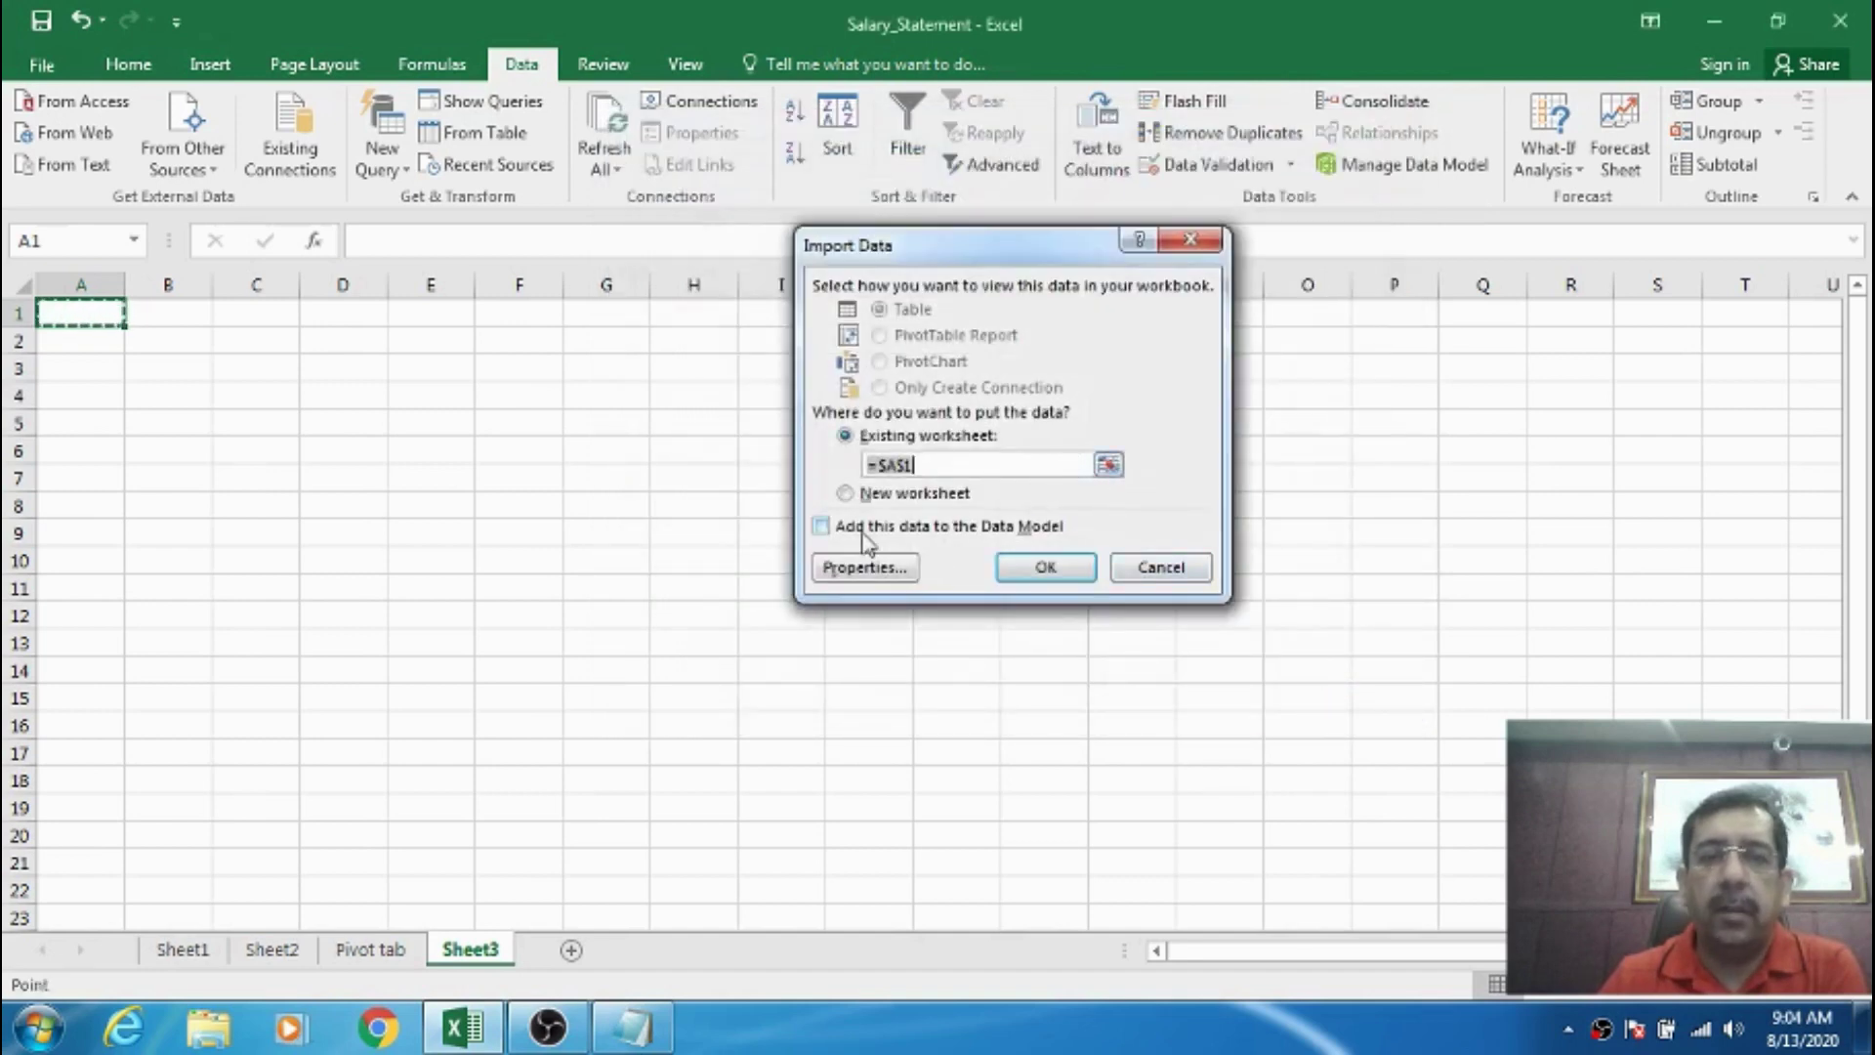
left_click(1047, 573)
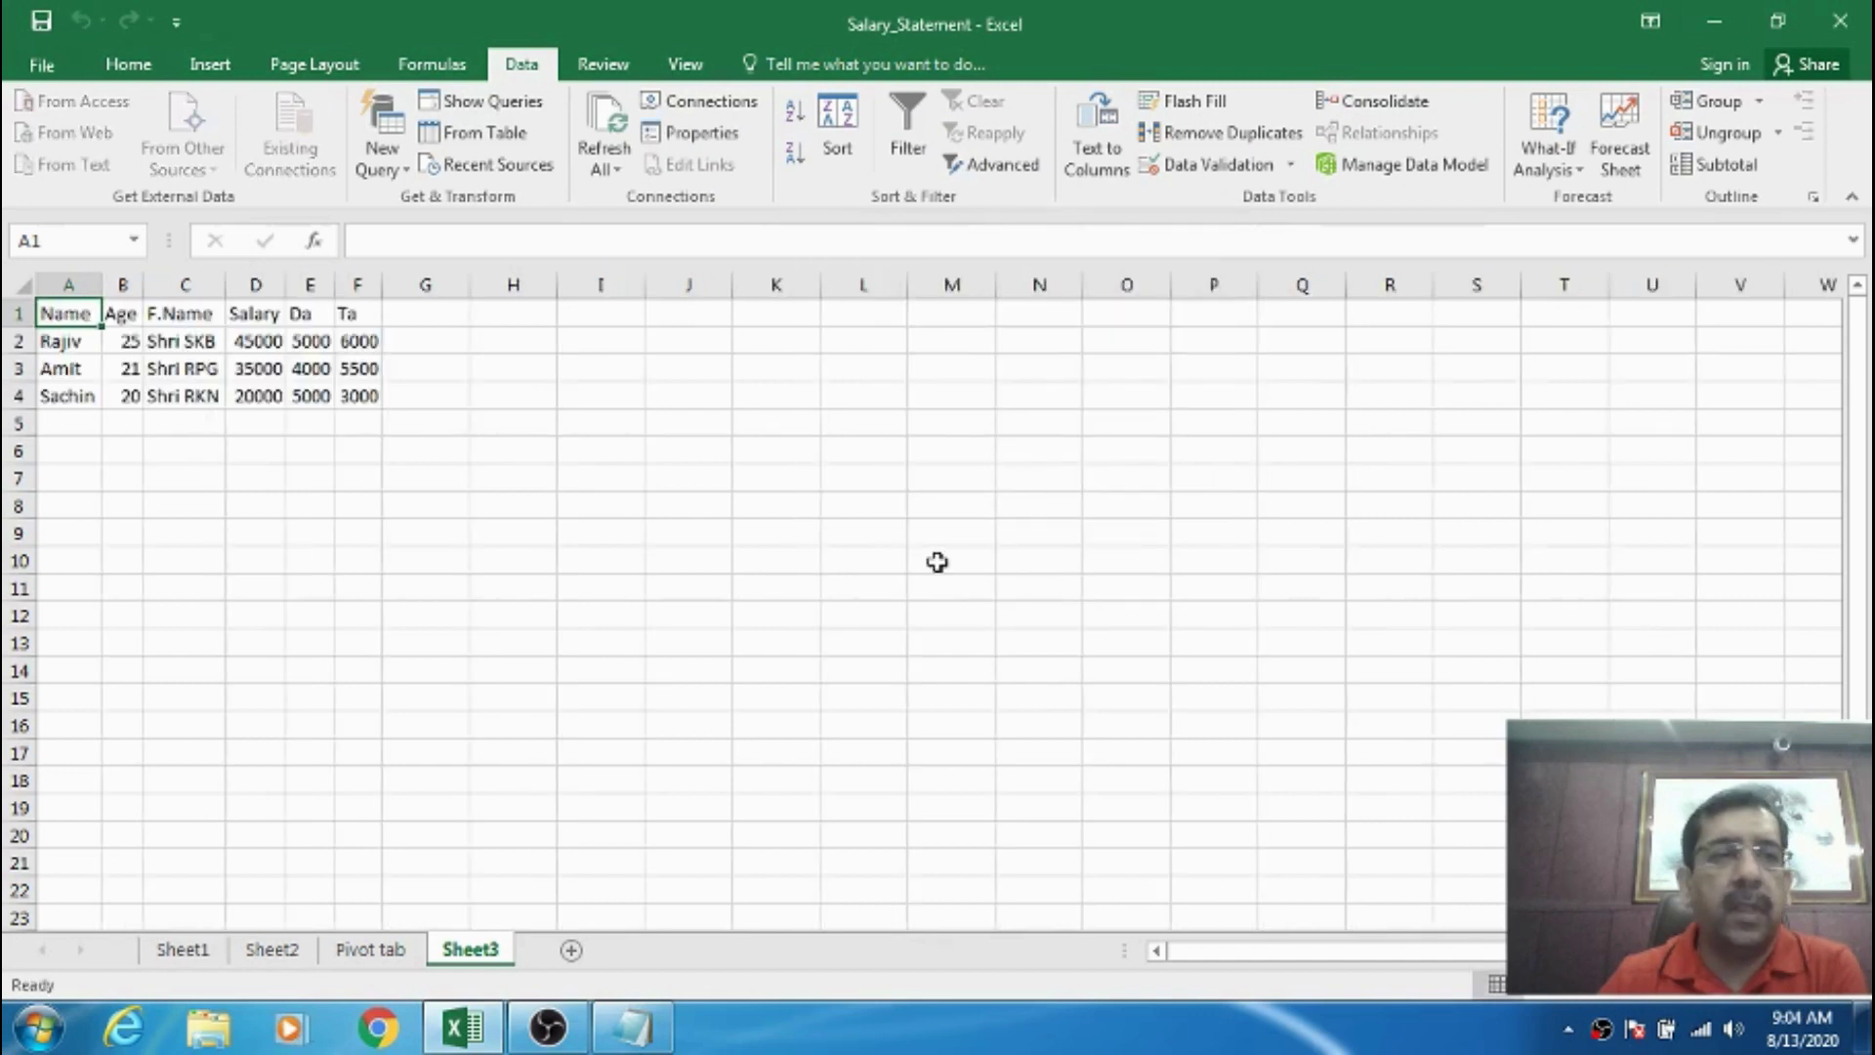
- Widen columns A to F of the imported table and select the Name header in cell A1
left_click(519, 337)
left_click_drag(101, 285, 656, 285)
left_click(494, 286)
left_click(859, 396)
left_click(859, 444)
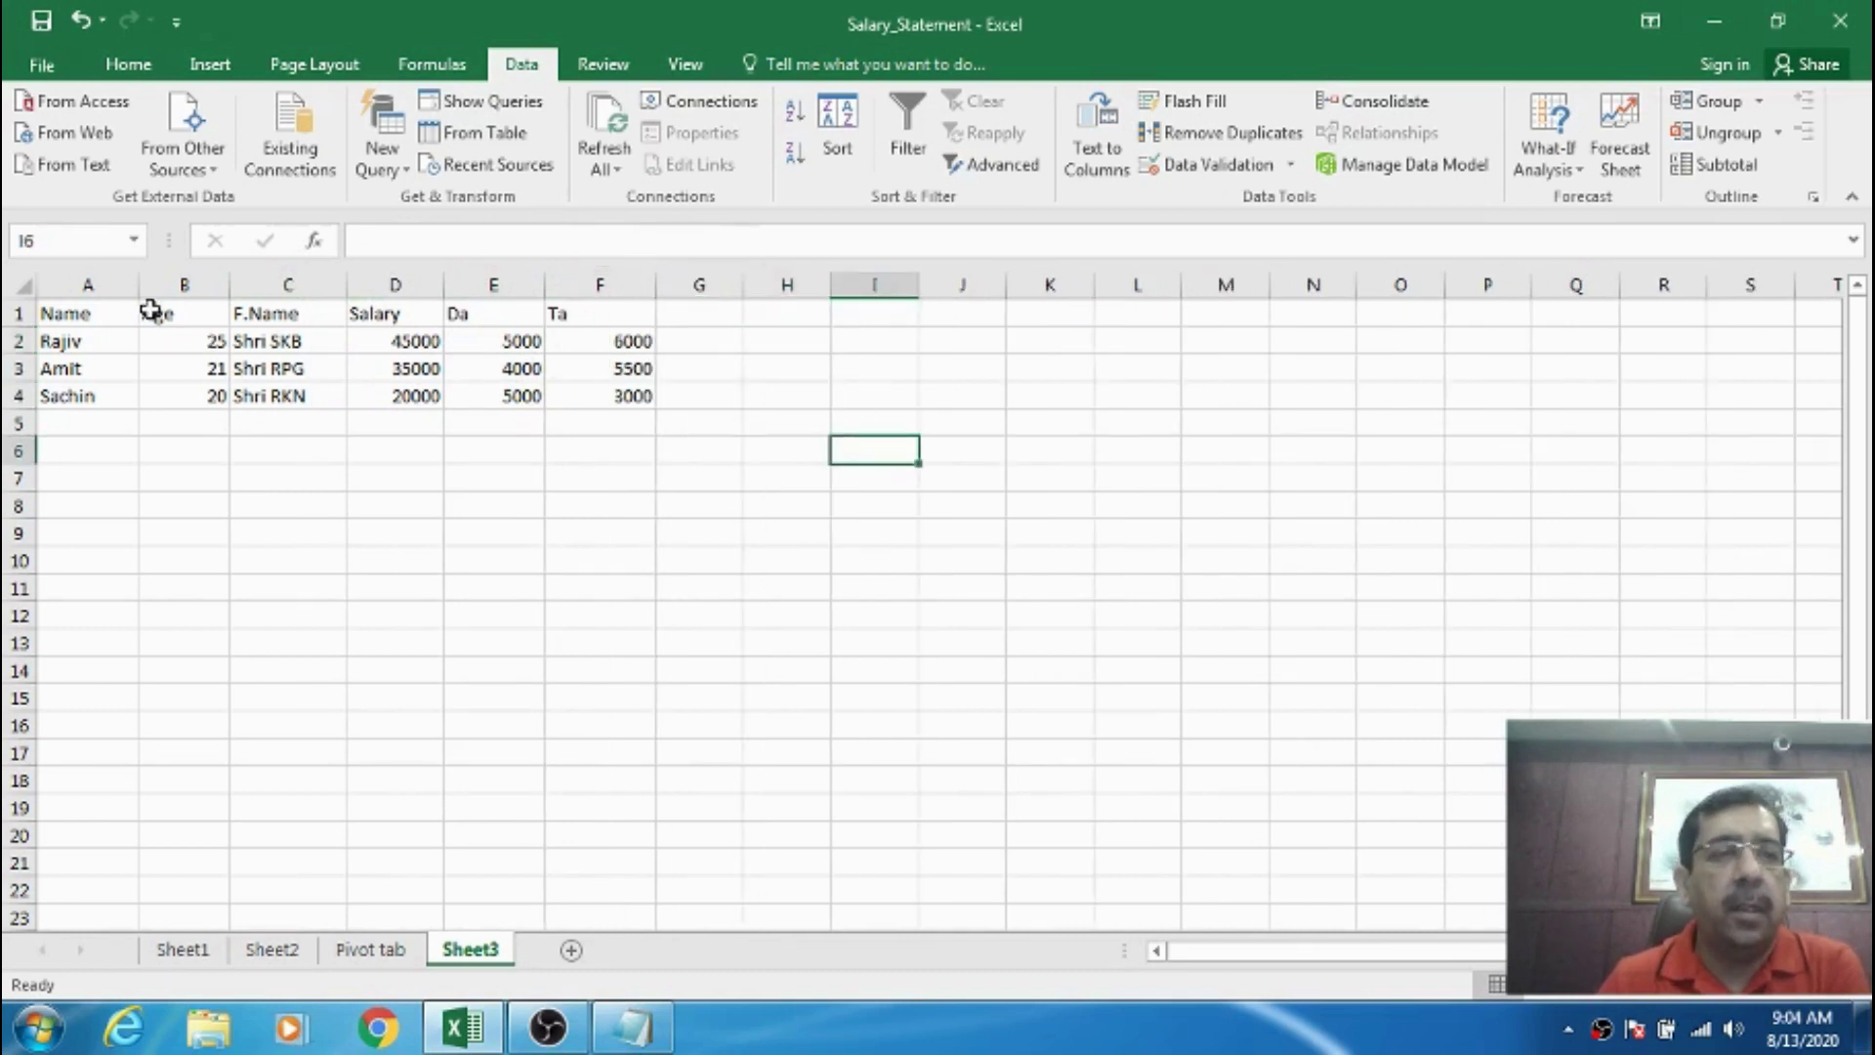
left_click(113, 314)
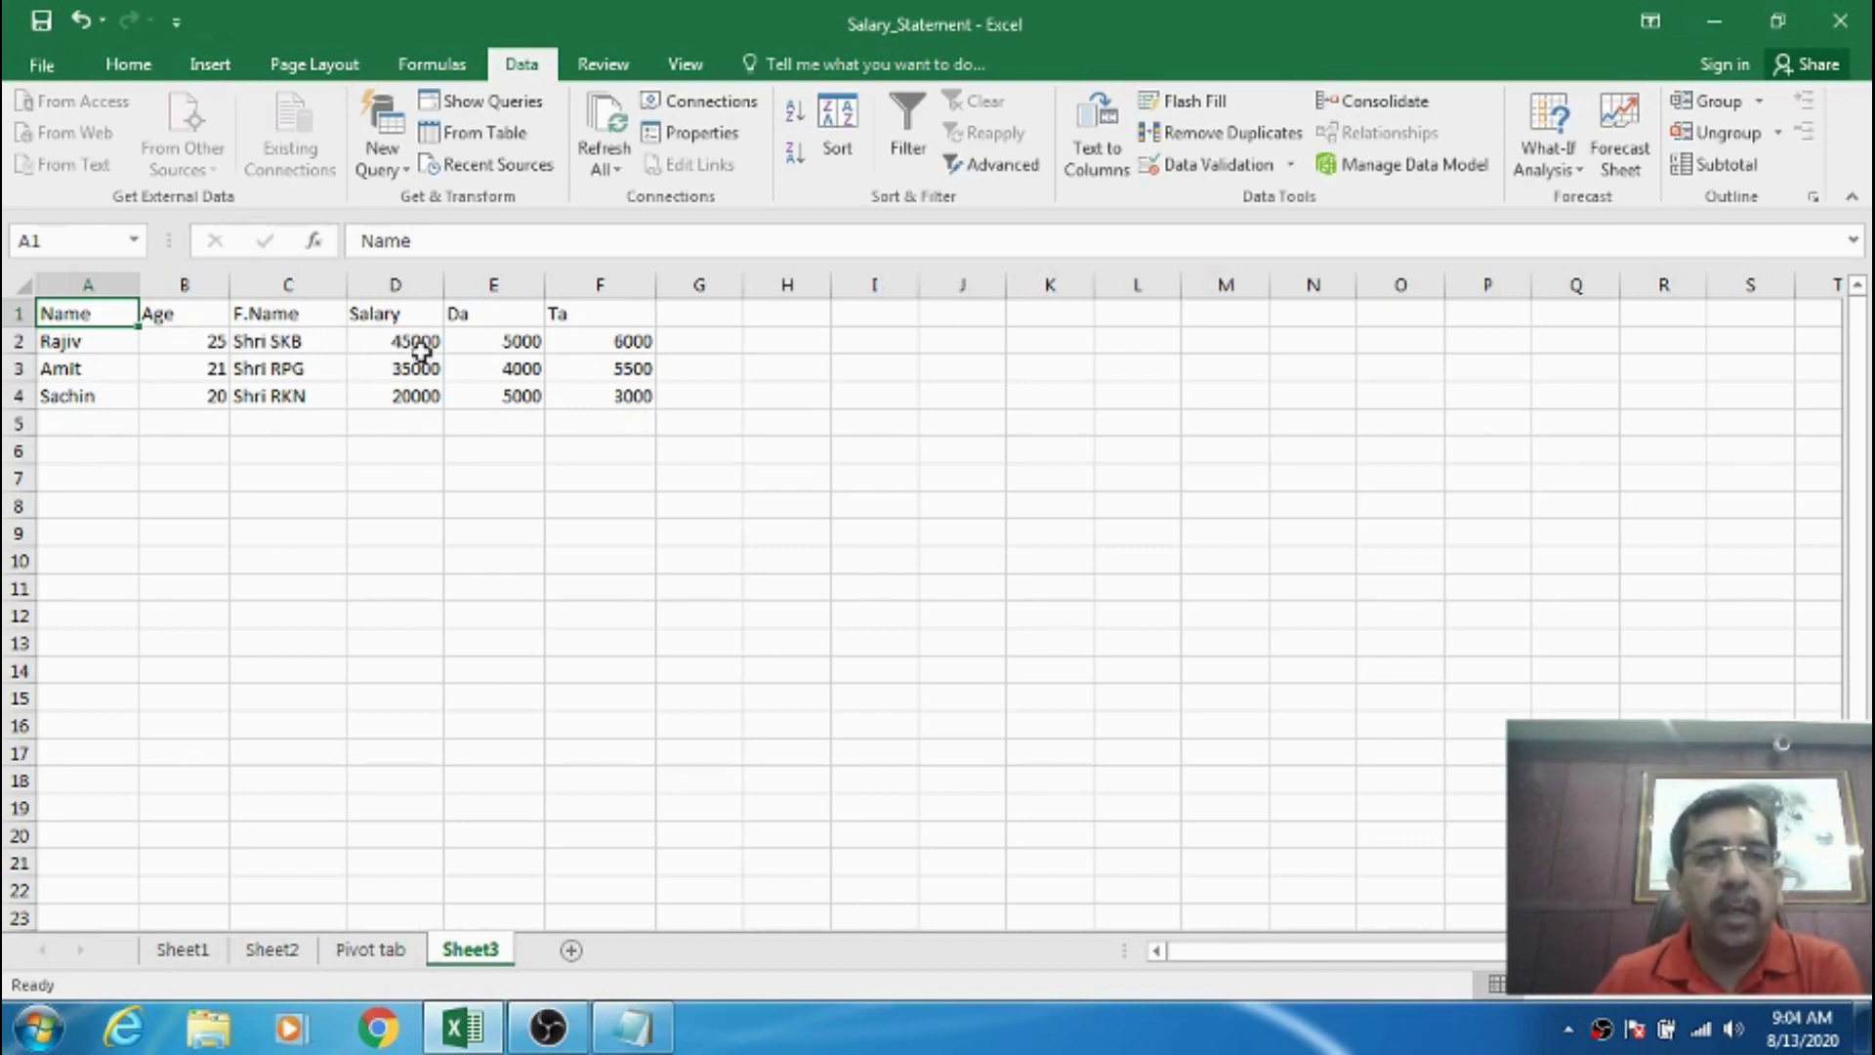
left_click(154, 309)
left_click(115, 308)
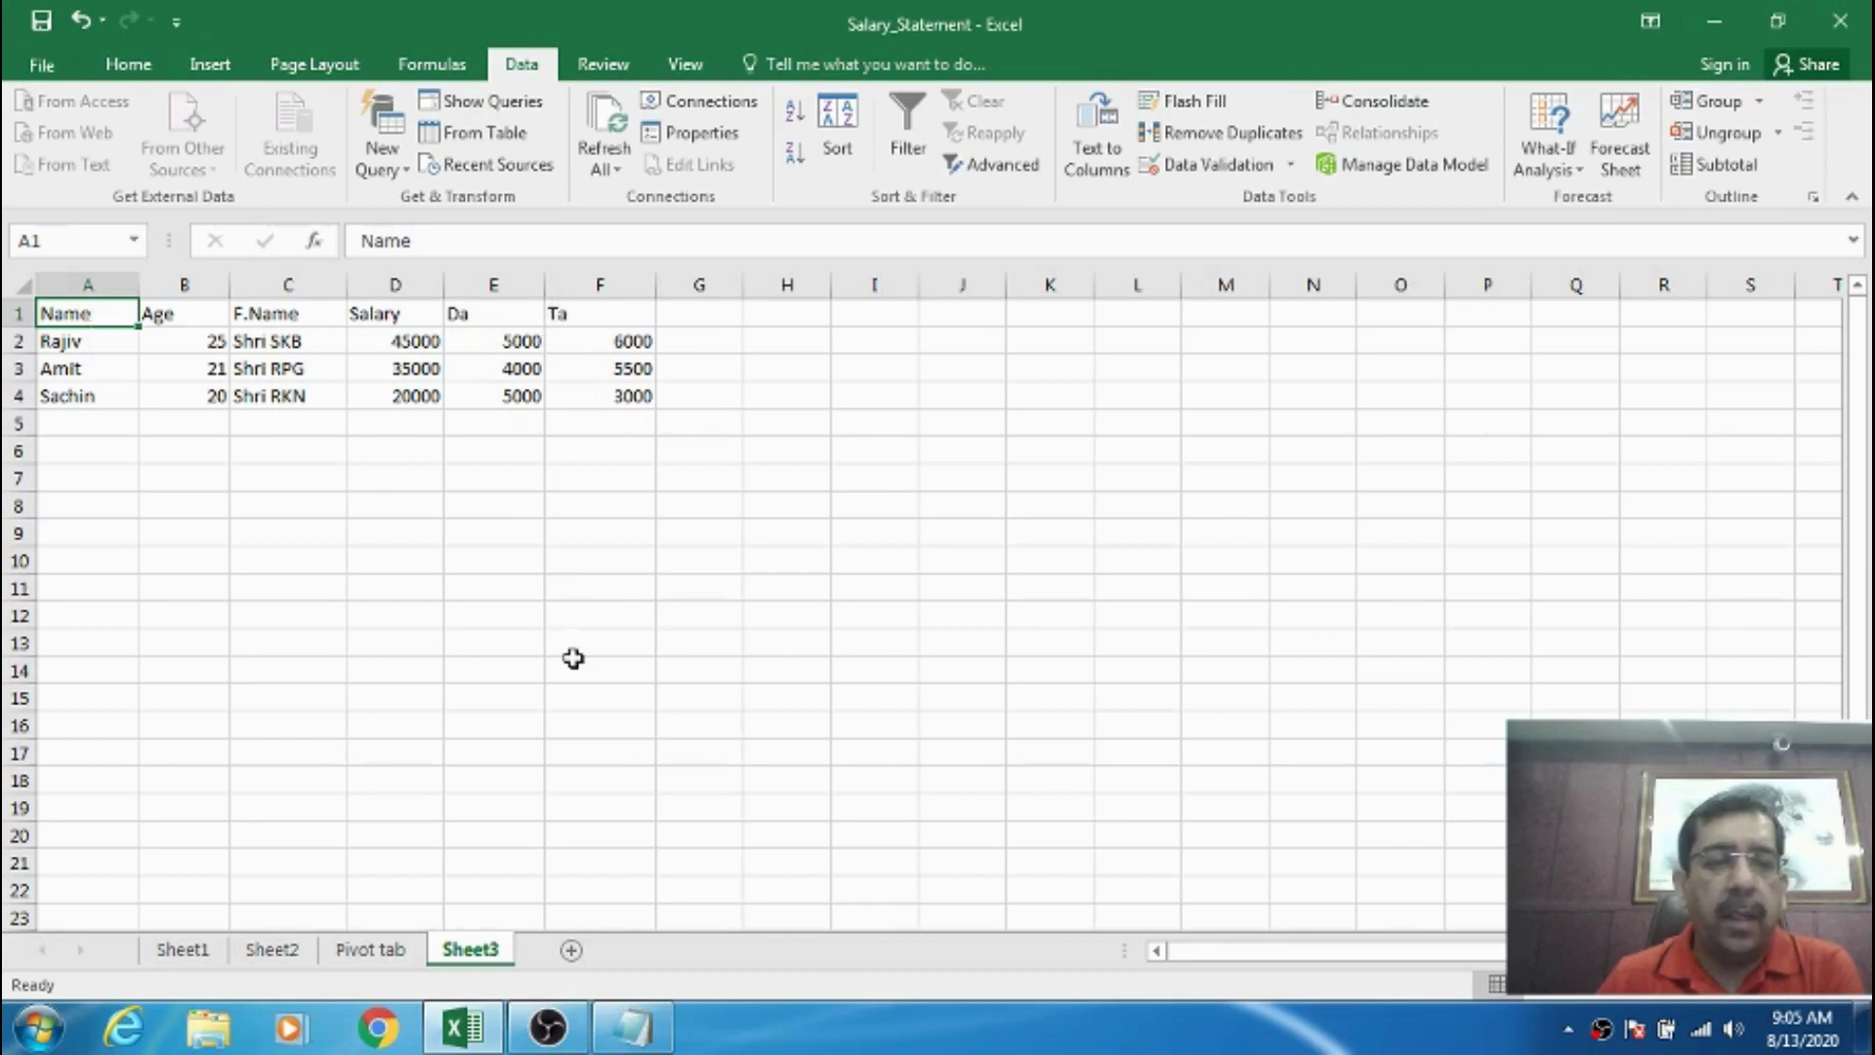
- Switch to Alpha in Notepad and set the three records' salaries to 50000, 40000 and 25000 and their ages to 26, 22 and 21
left_click(635, 1028)
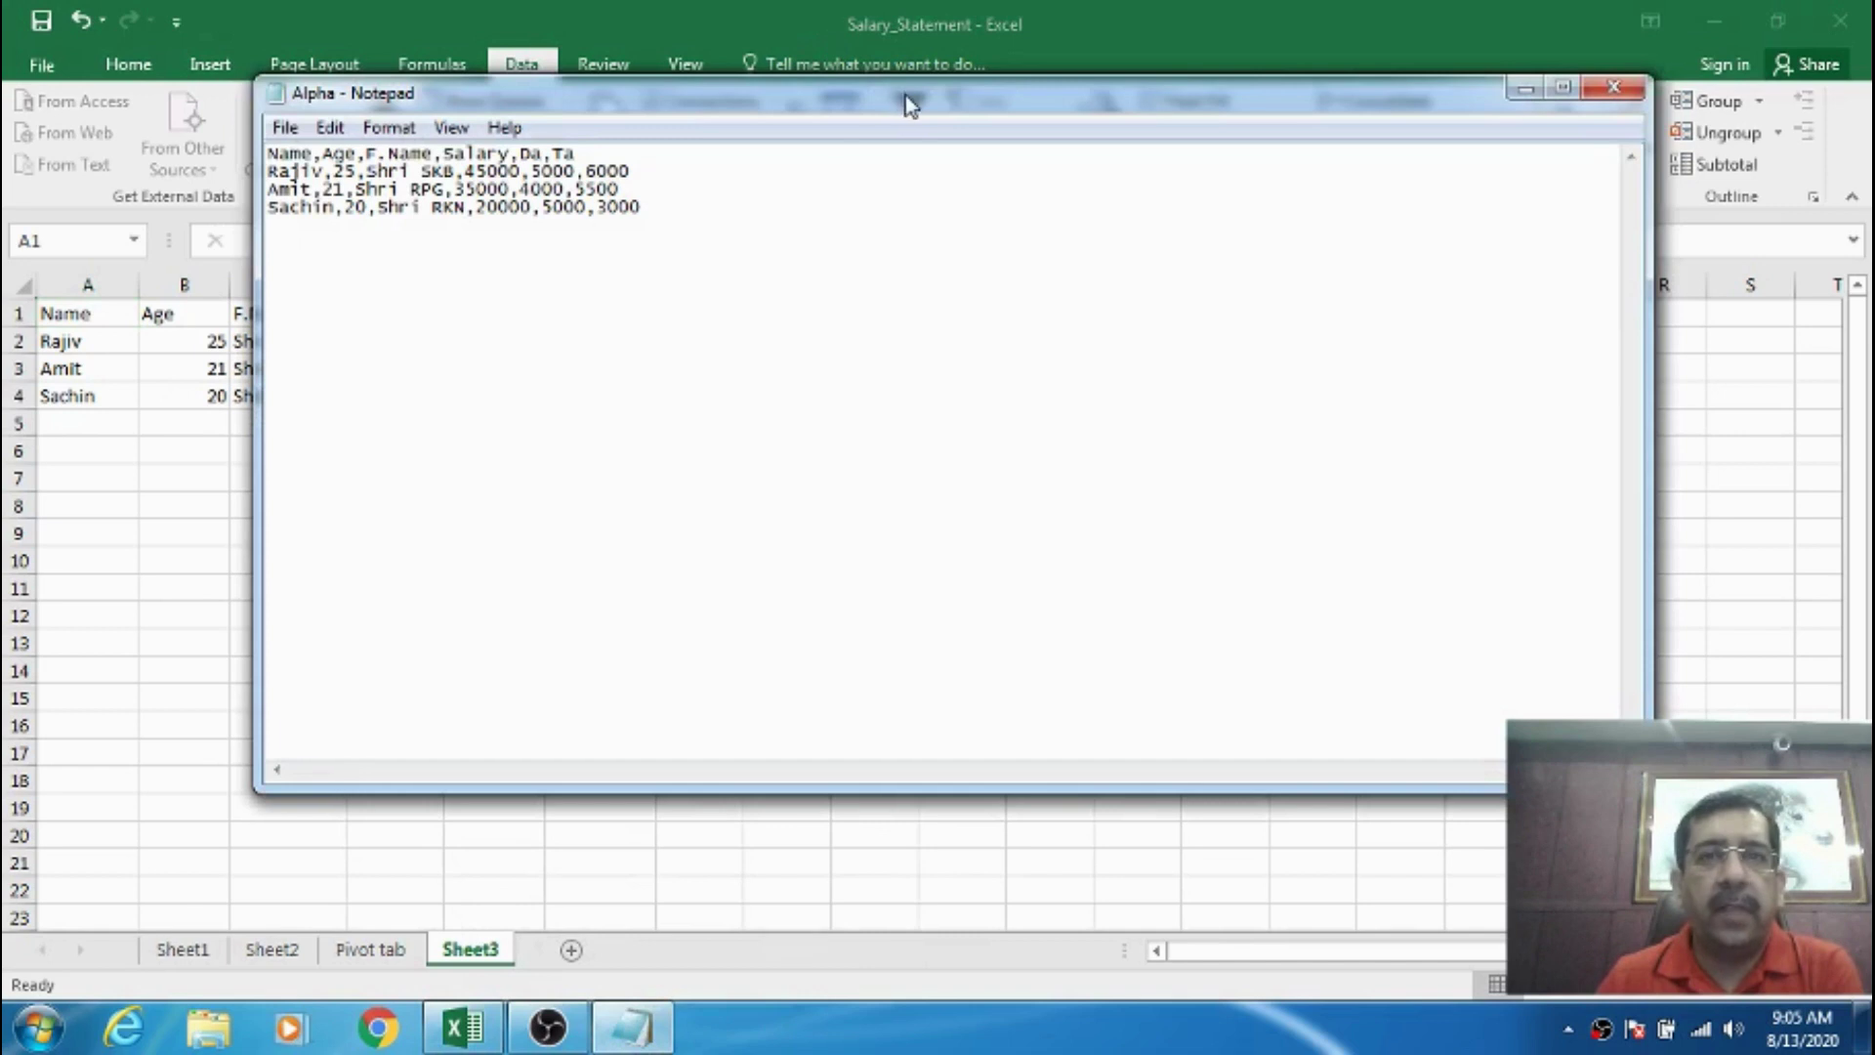
left_click_drag(906, 96, 967, 122)
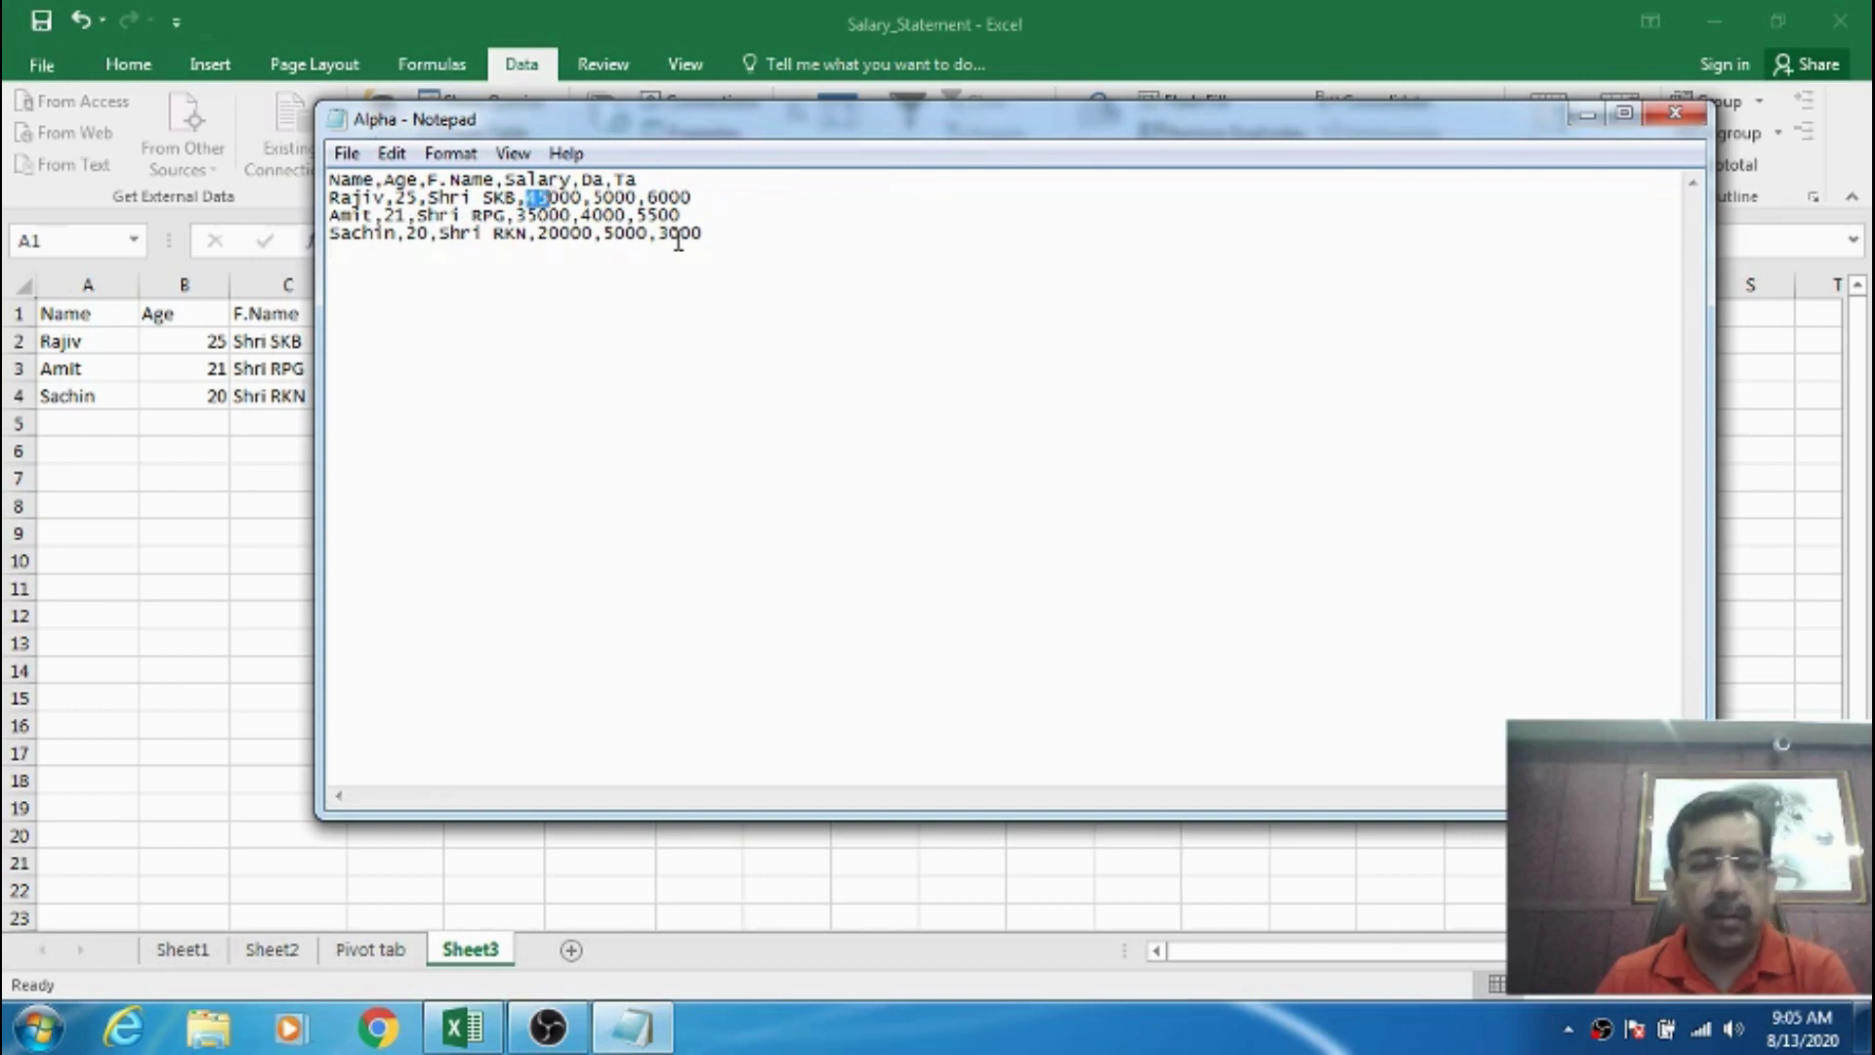
type("50")
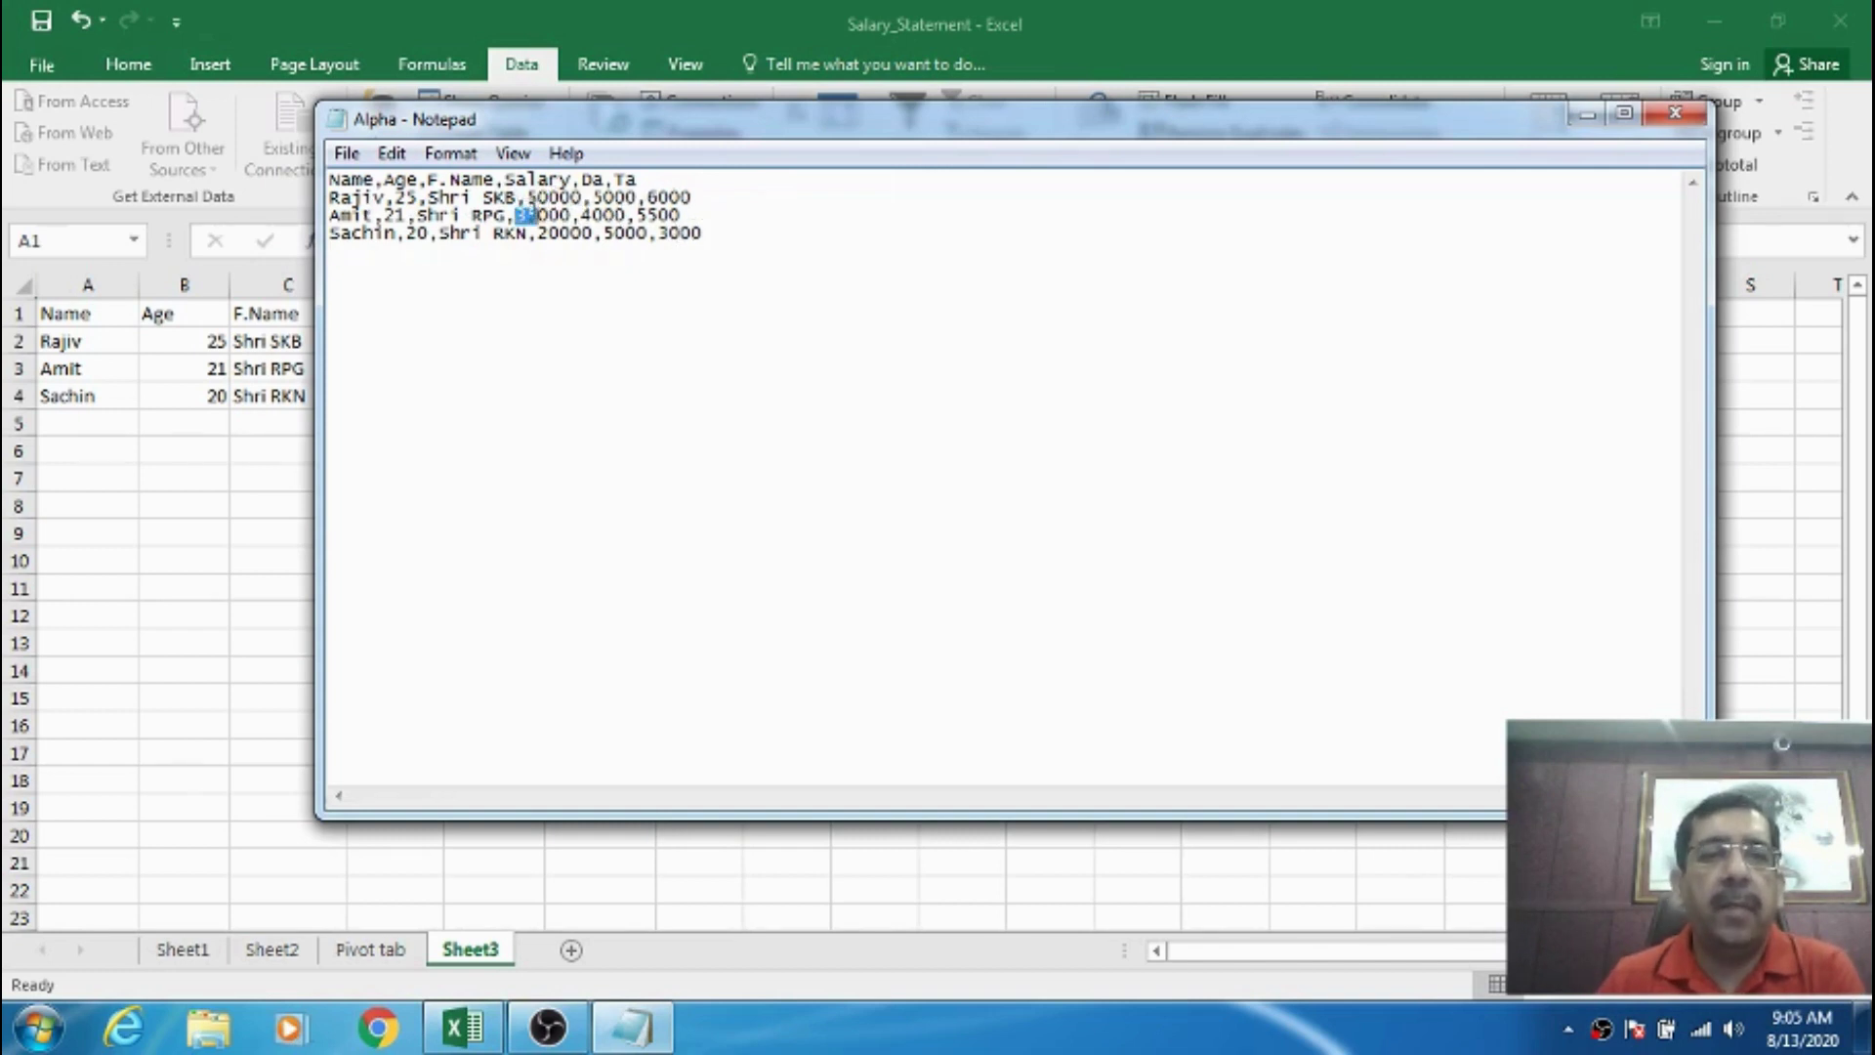
type("40")
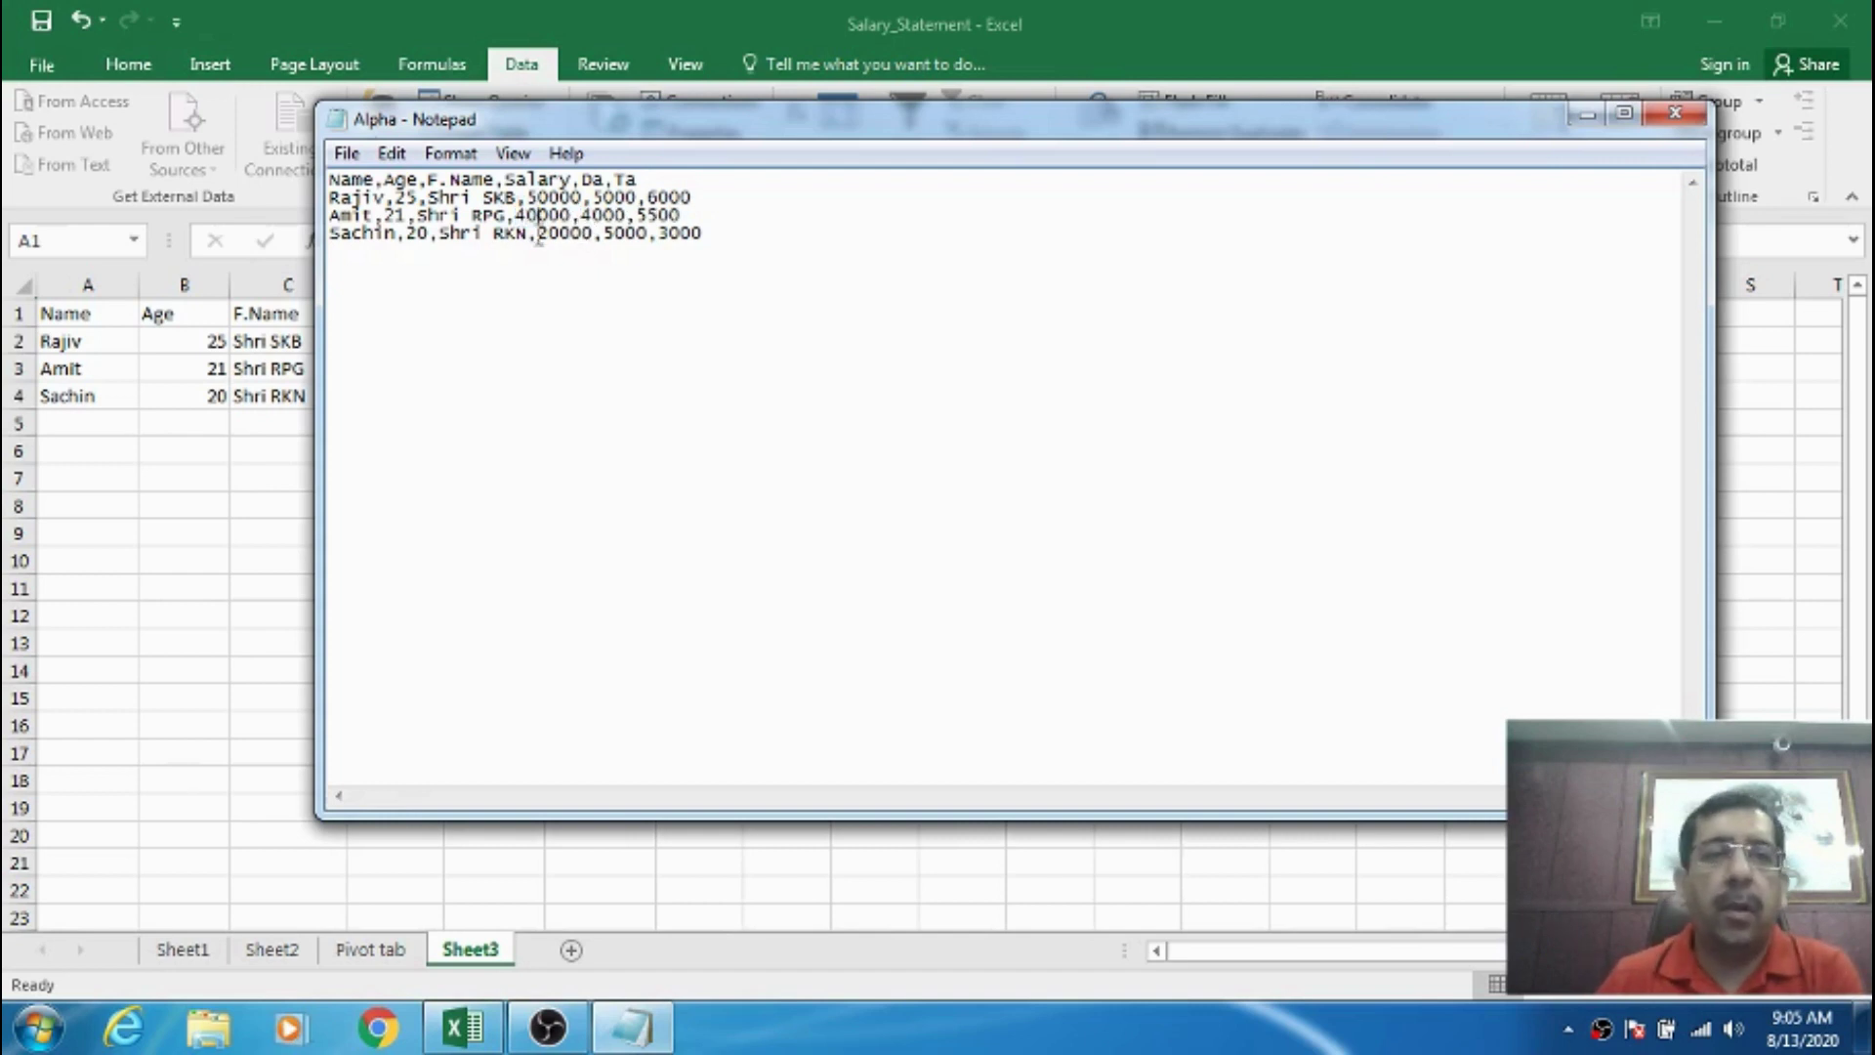
type("5")
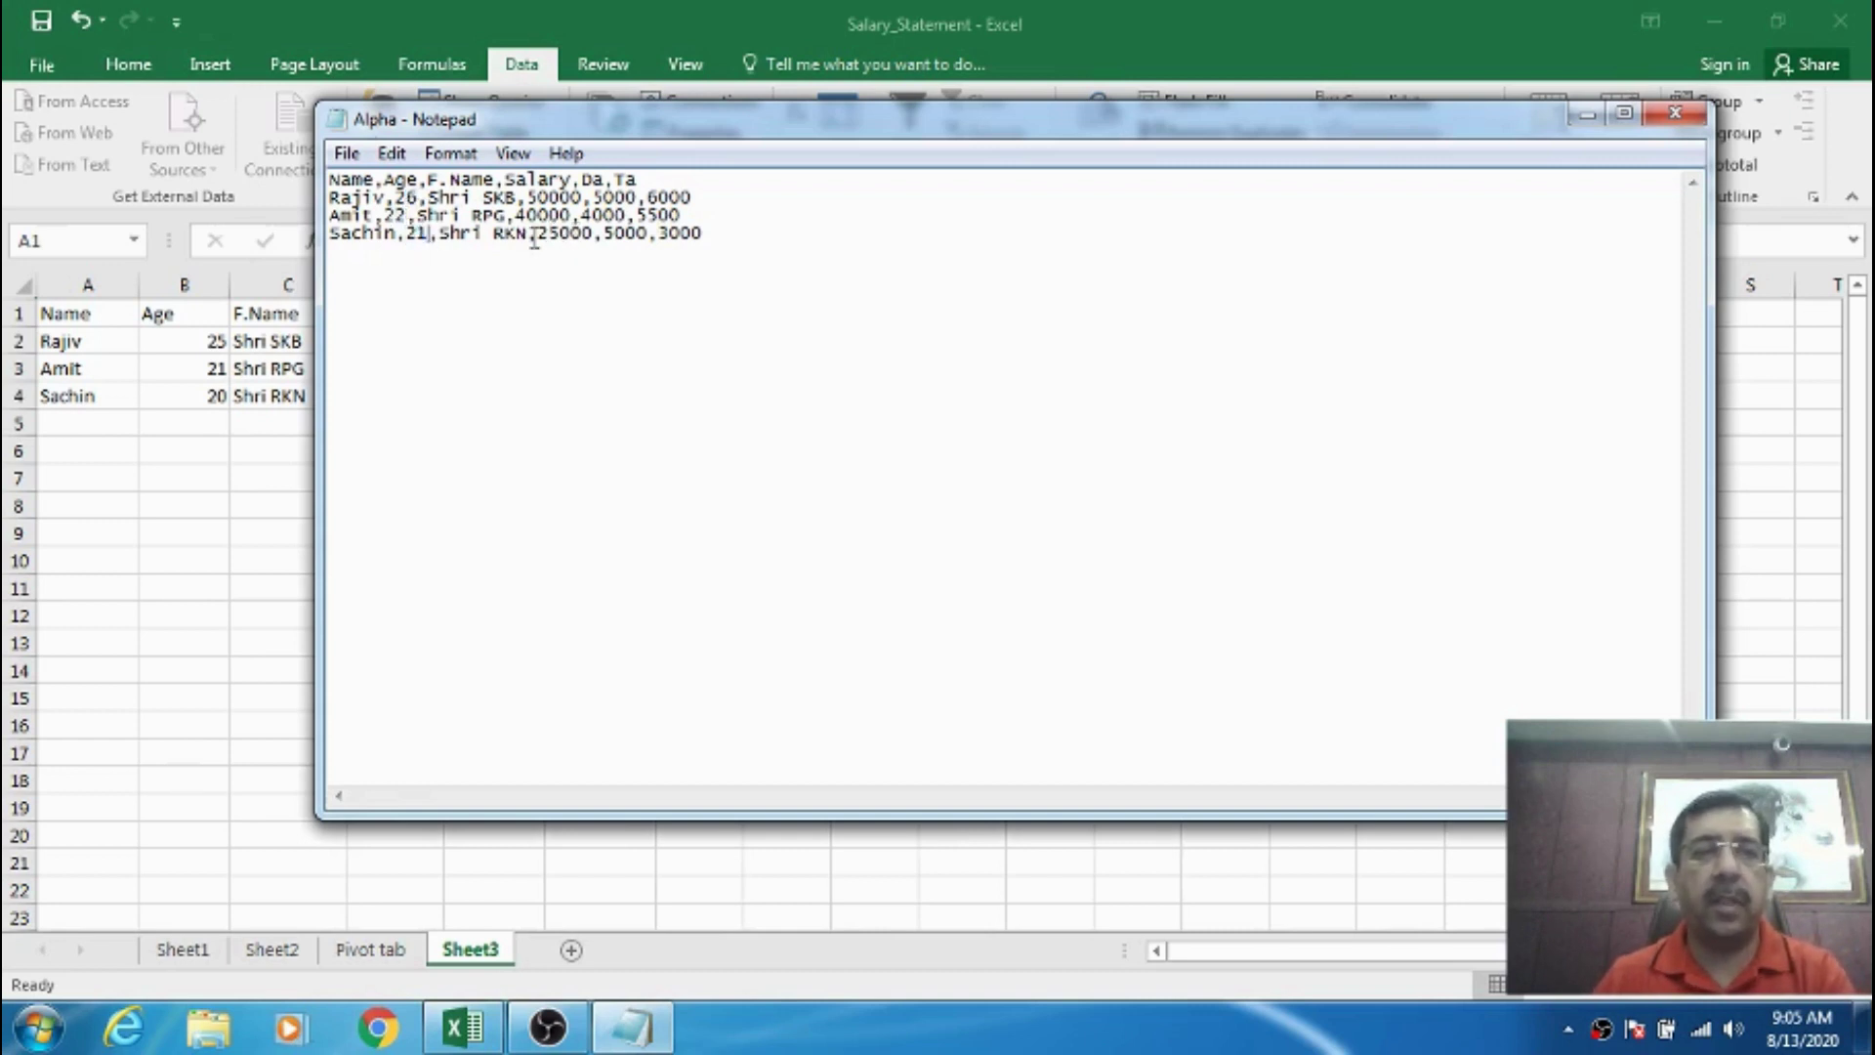
- Save the edited Alpha text file and minimise Notepad to return to the Excel sheet
left_click(347, 155)
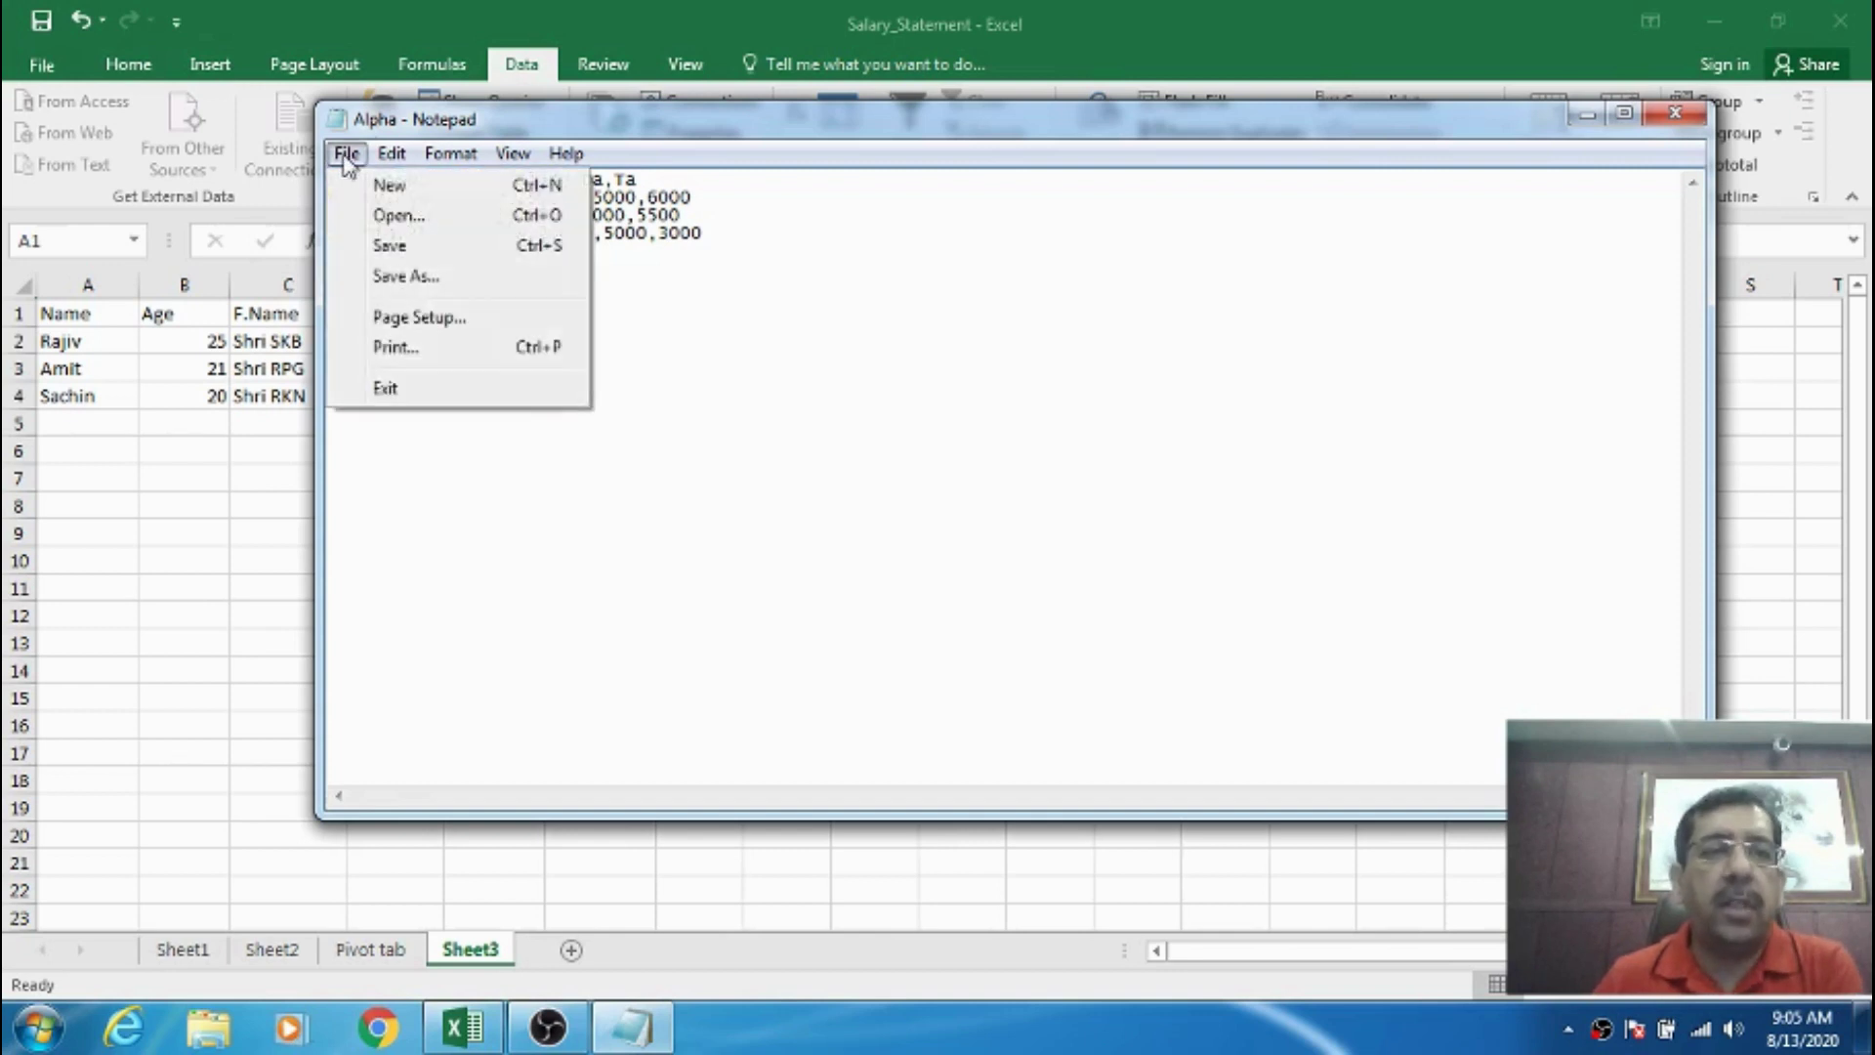
left_click(389, 245)
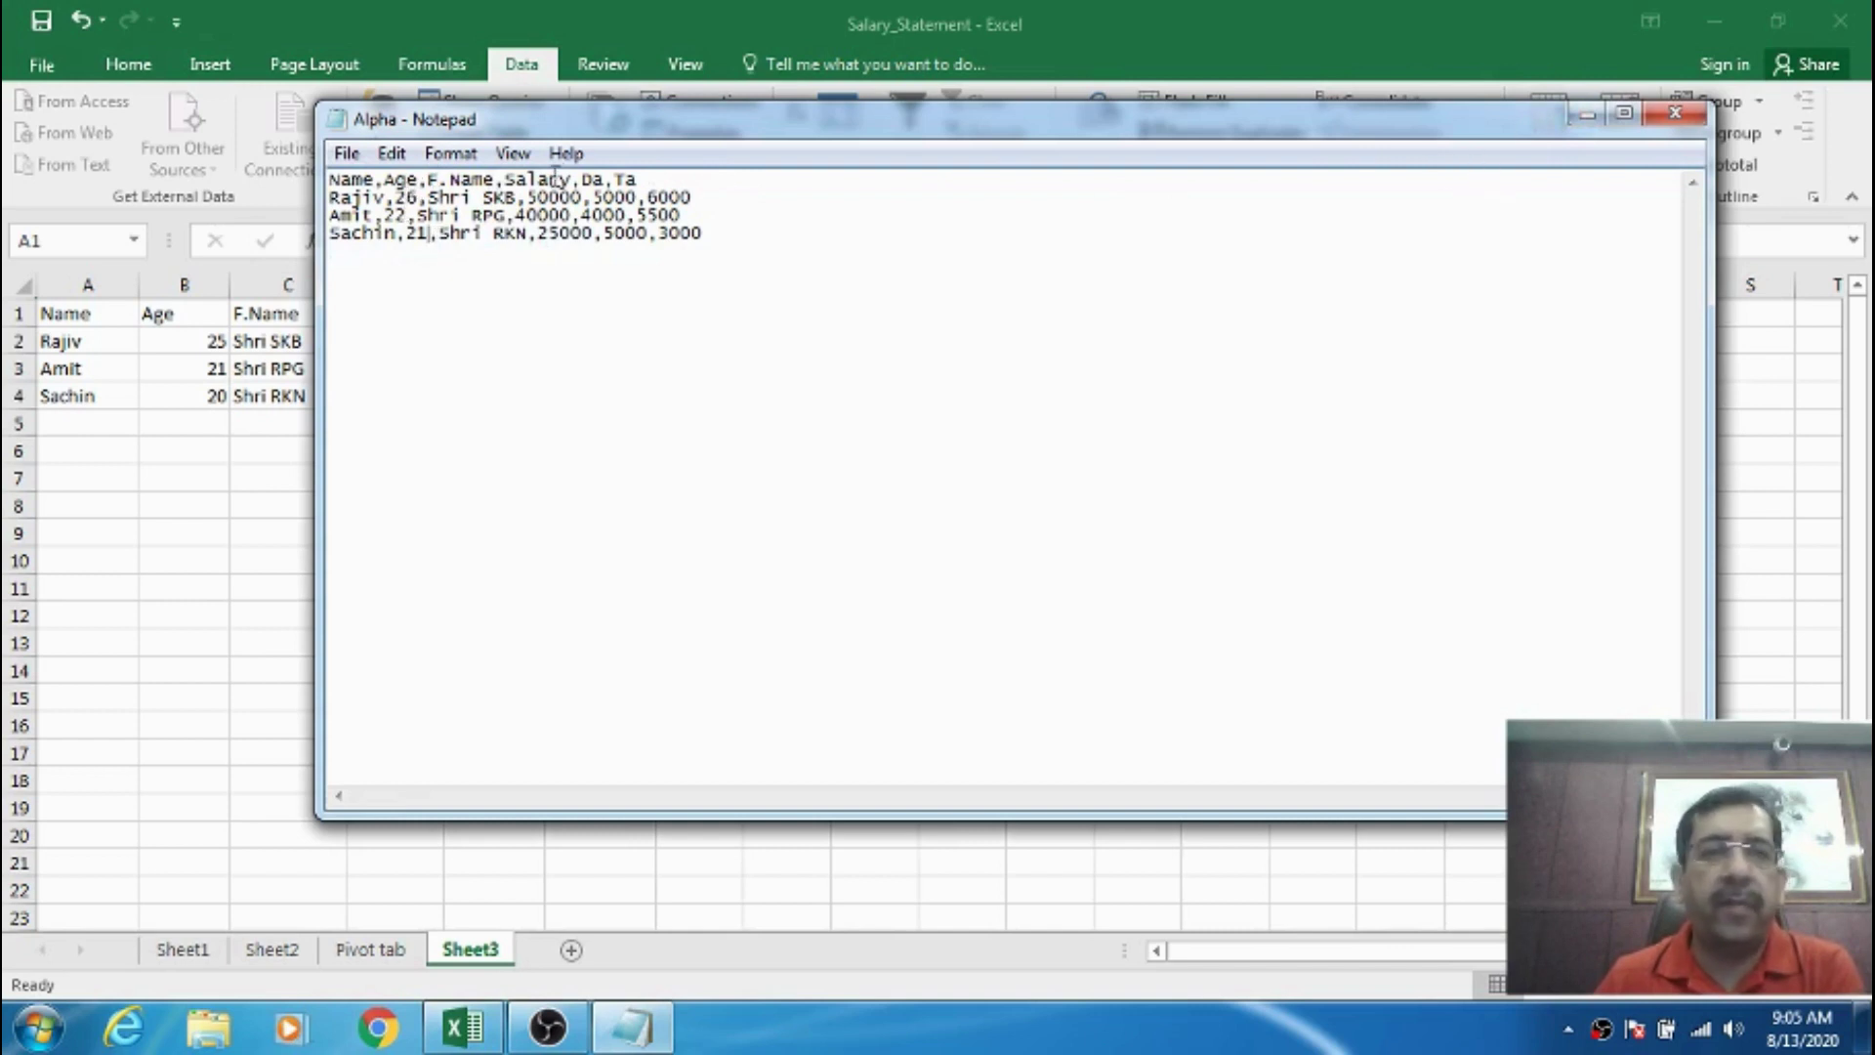
left_click(1585, 115)
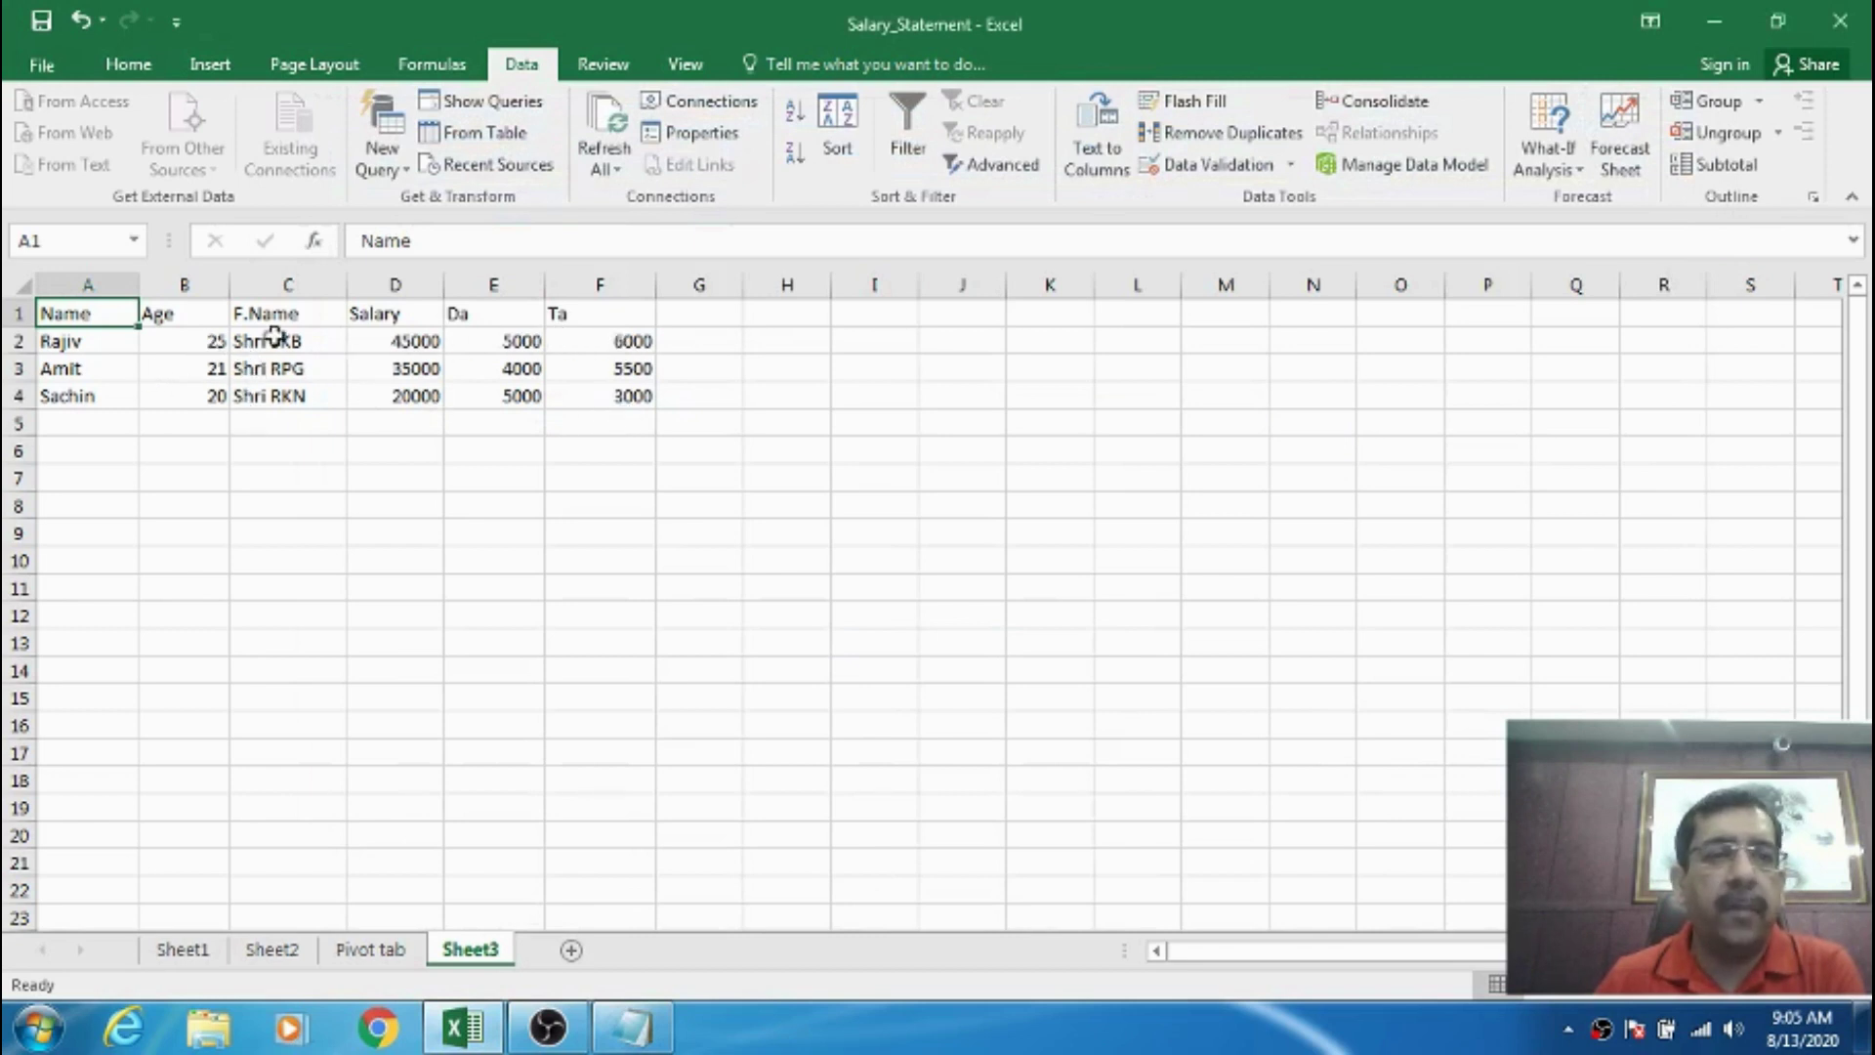
- Check the Age and Salary values of the imported table on Sheet3 against the edited text file
left_click(217, 344)
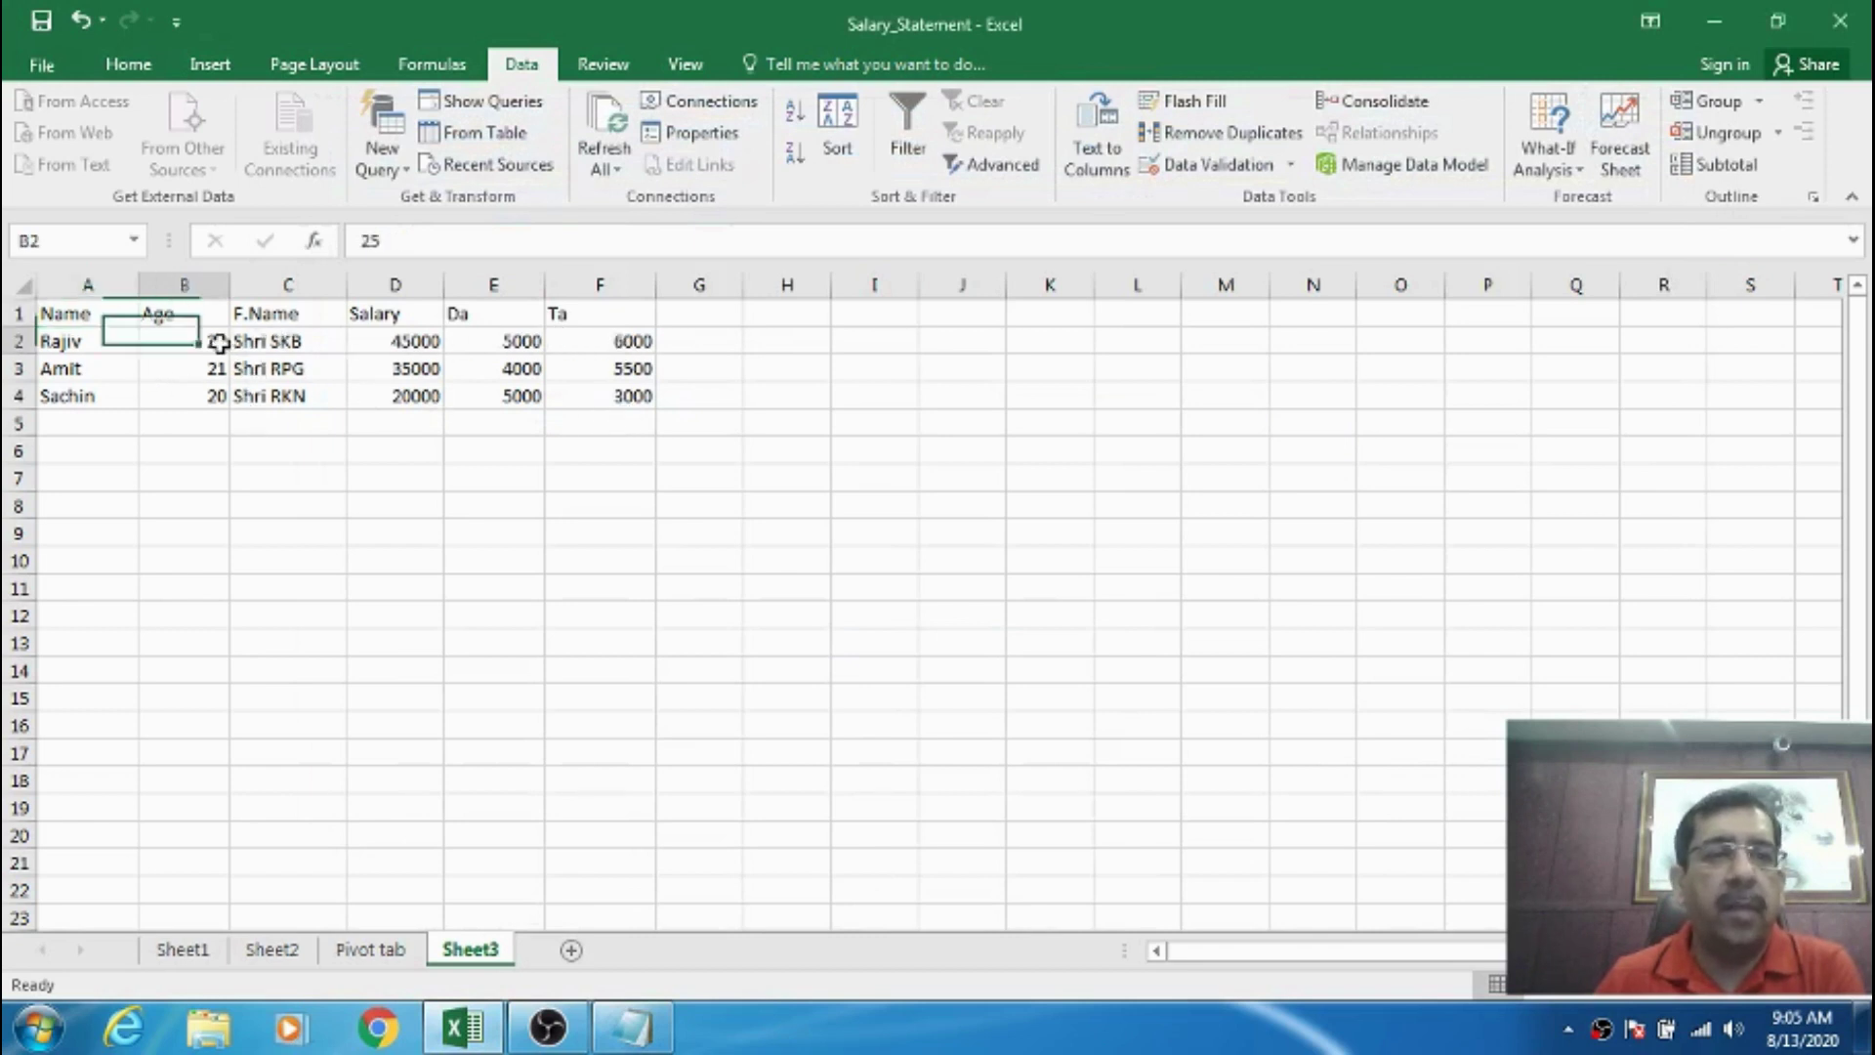
left_click(397, 339)
left_click(399, 364)
left_click_drag(84, 311, 628, 394)
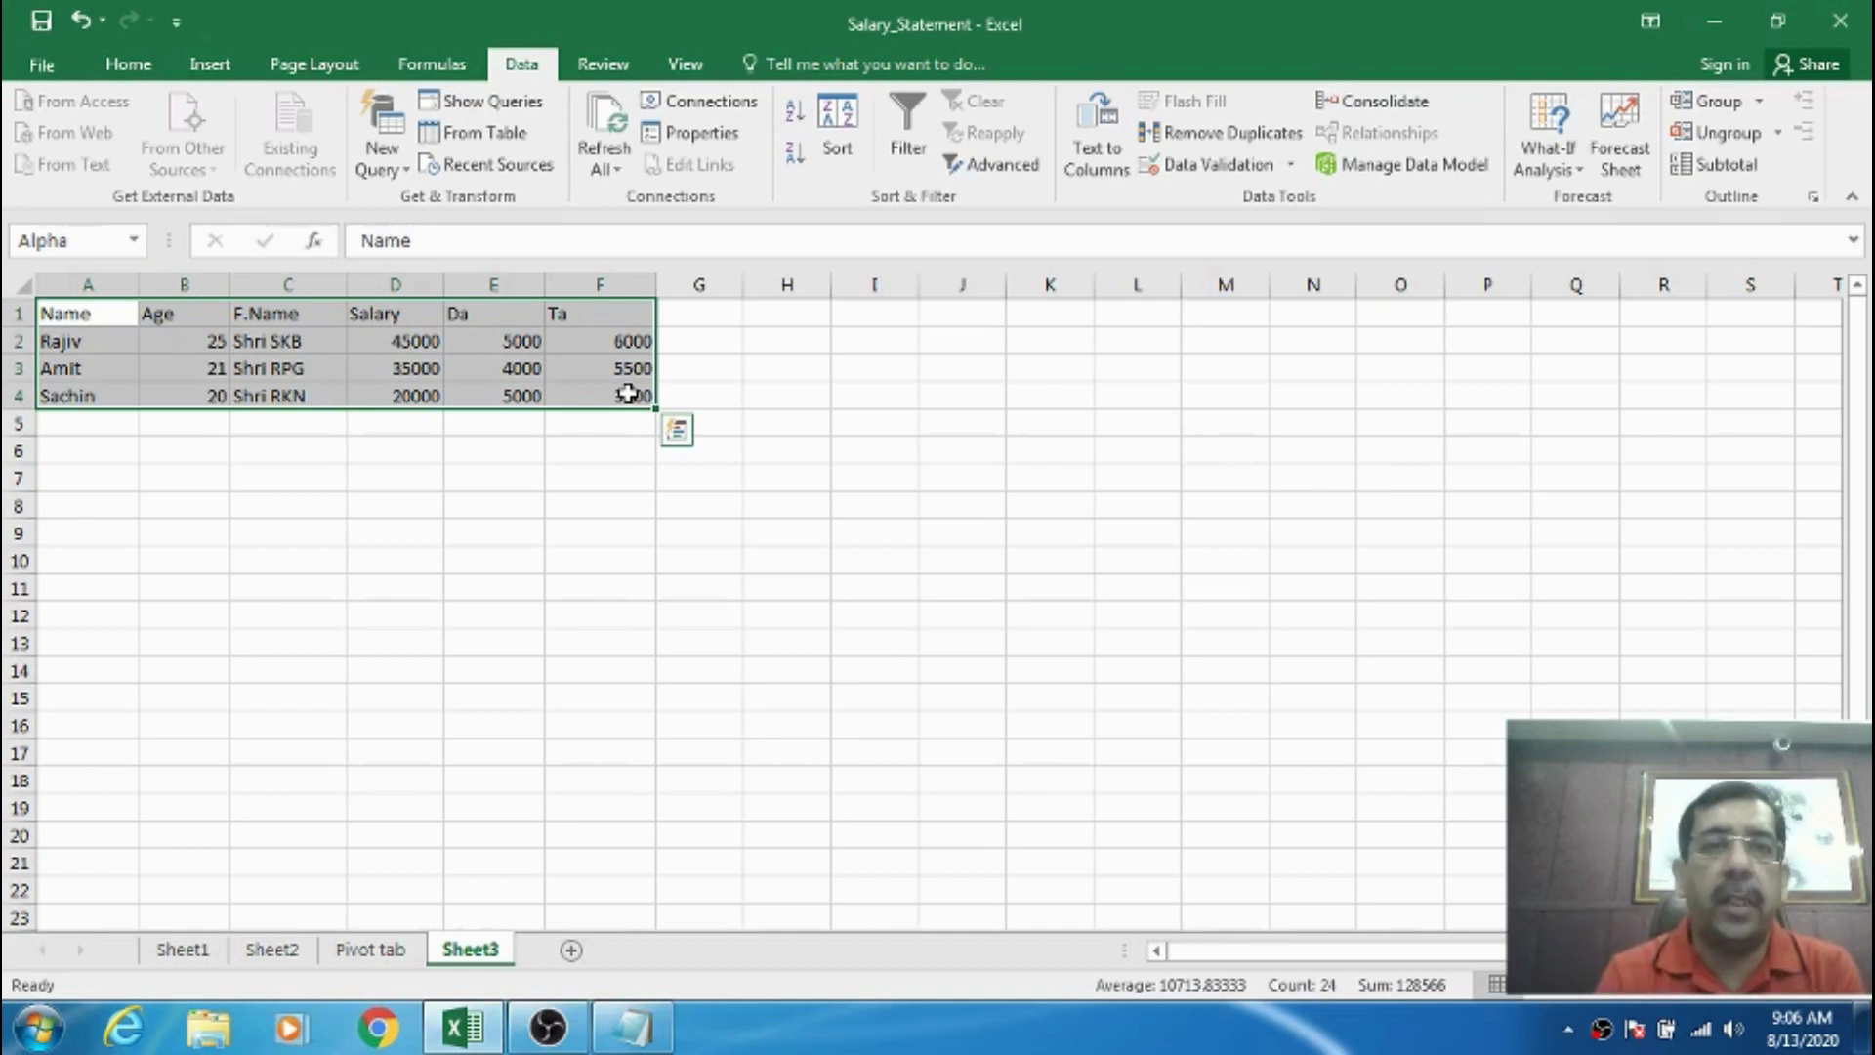
left_click(217, 347)
- Select the imported table A1:F4 and refresh all external data, importing again from the Alpha text file in Documents
left_click_drag(115, 313, 586, 392)
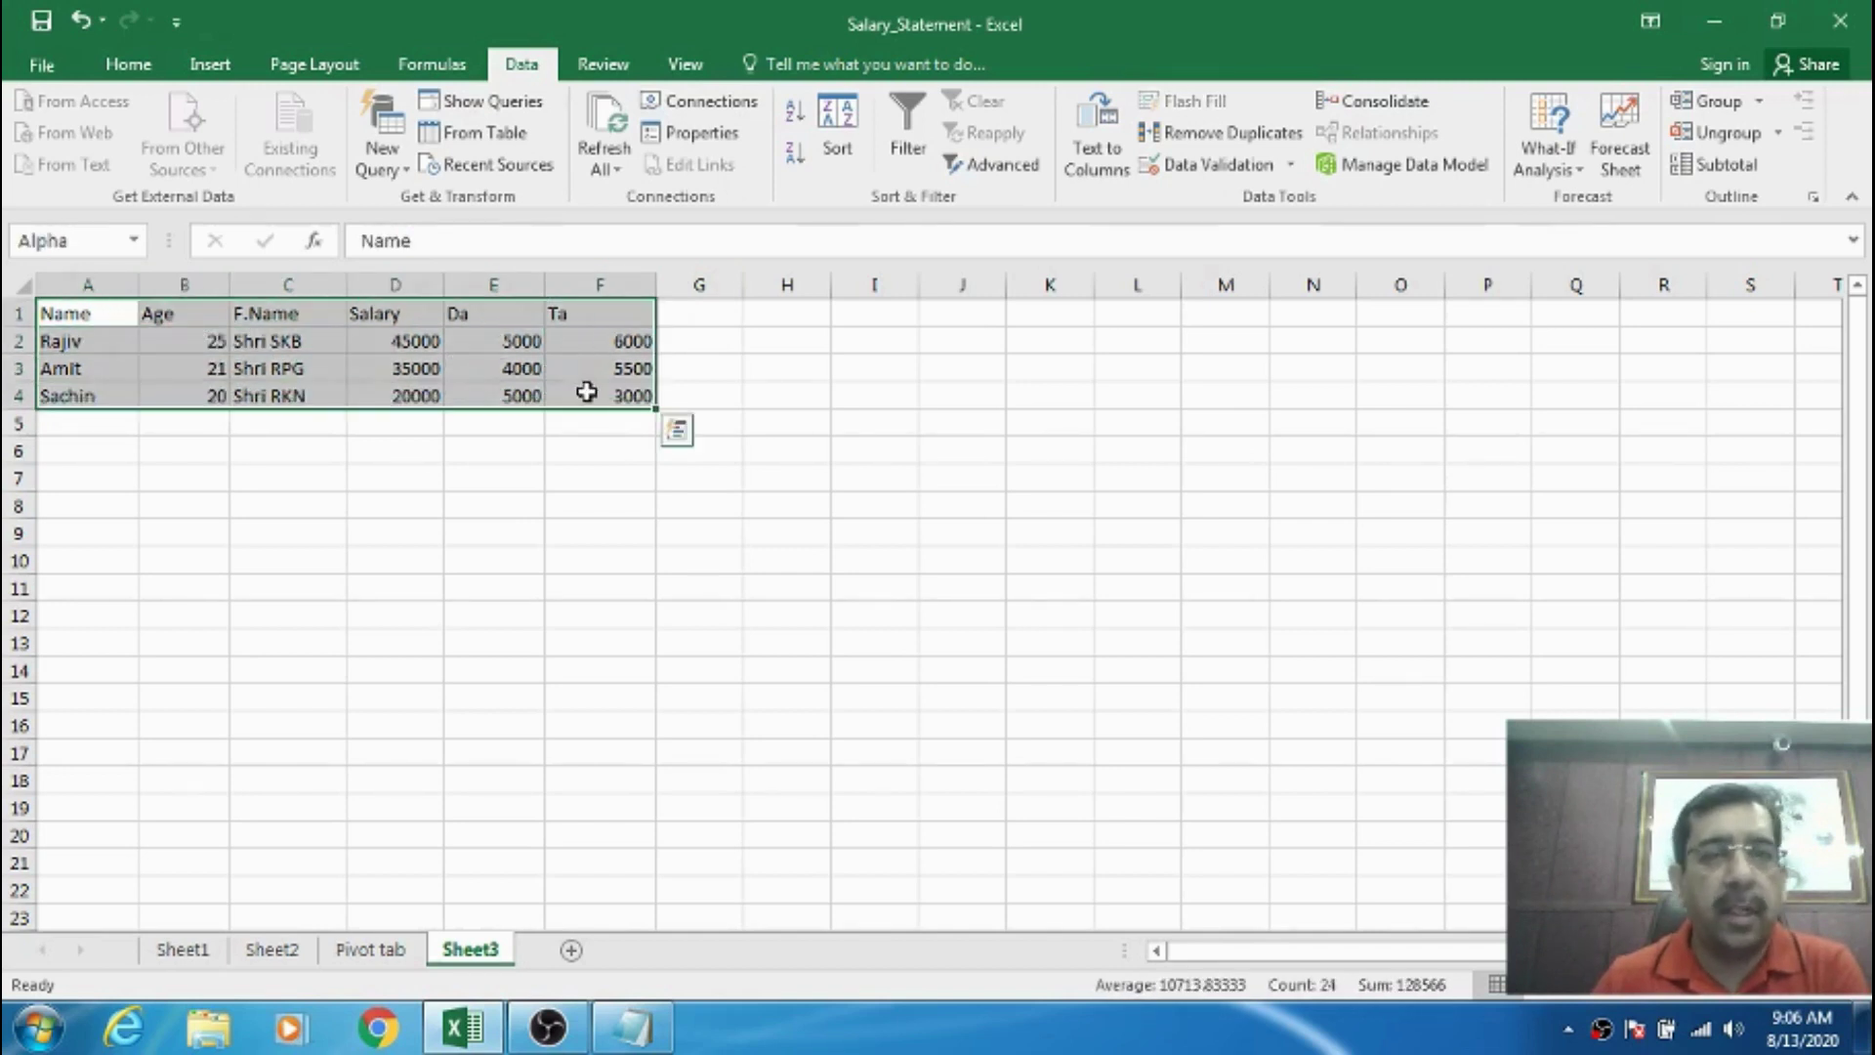
left_click(615, 174)
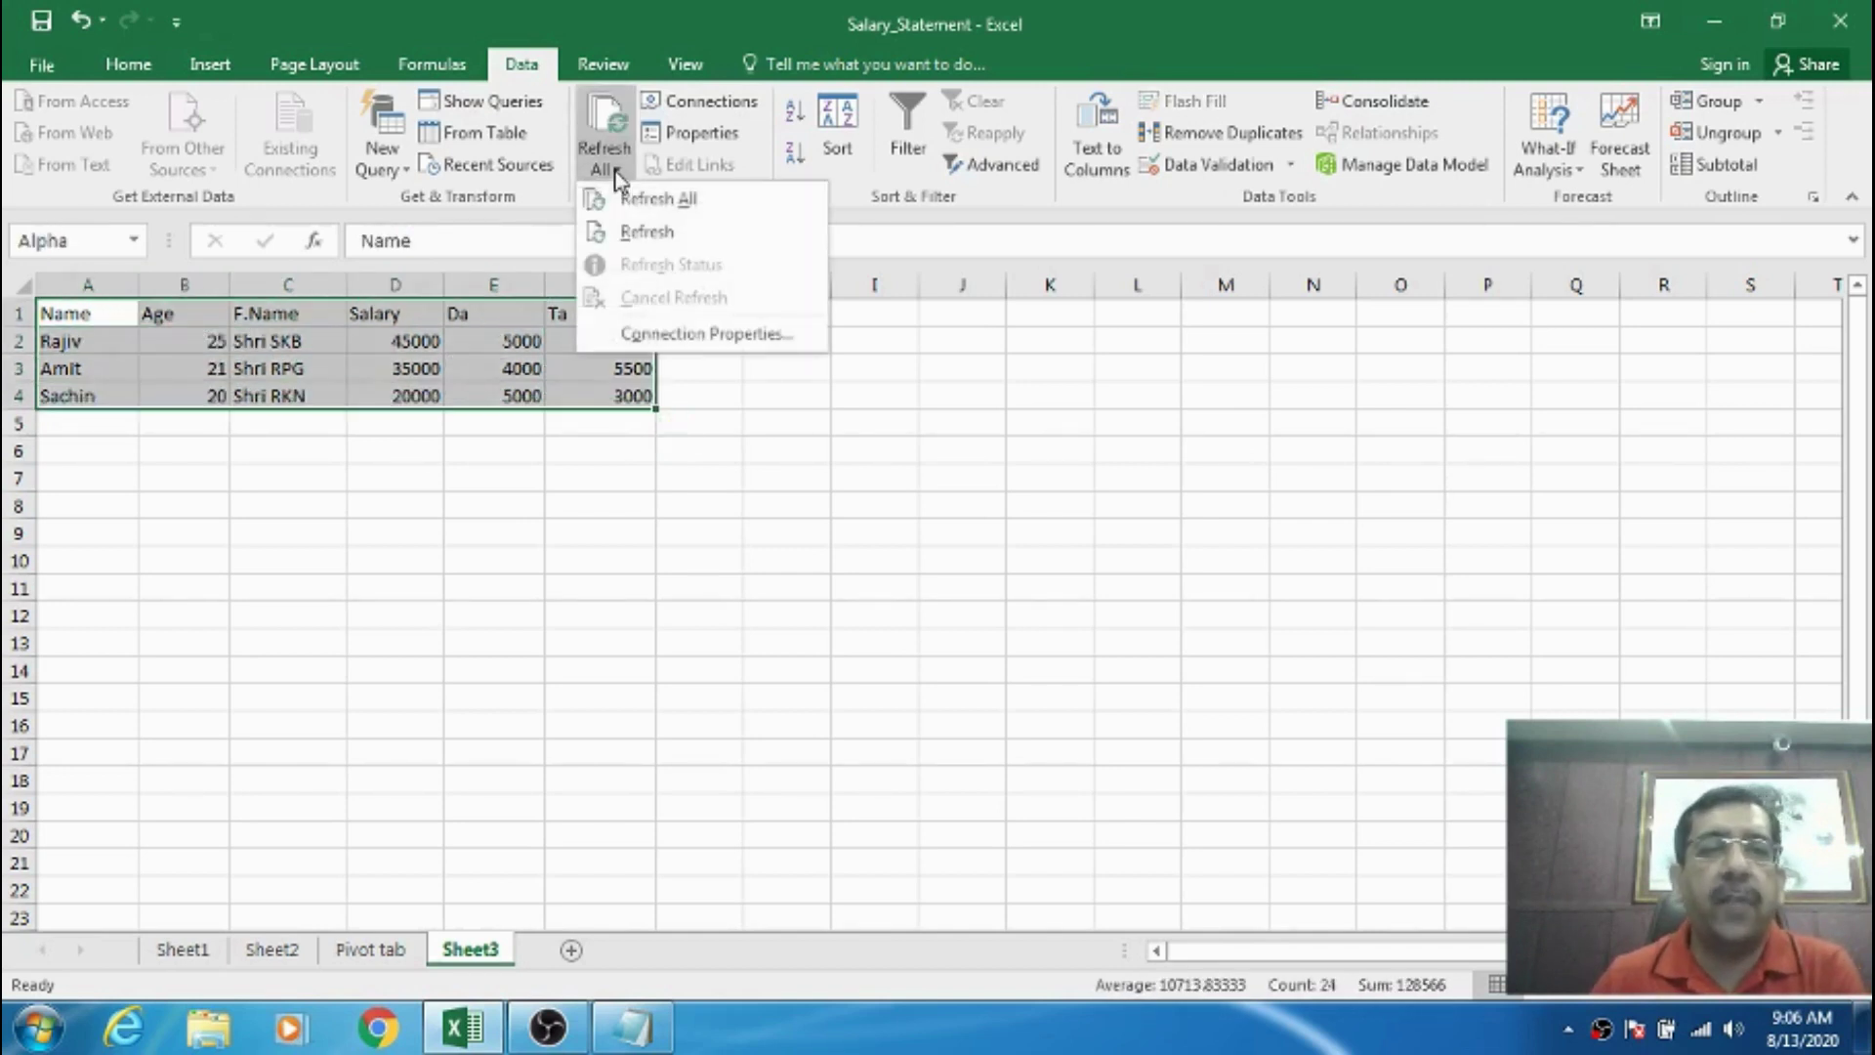
left_click(656, 199)
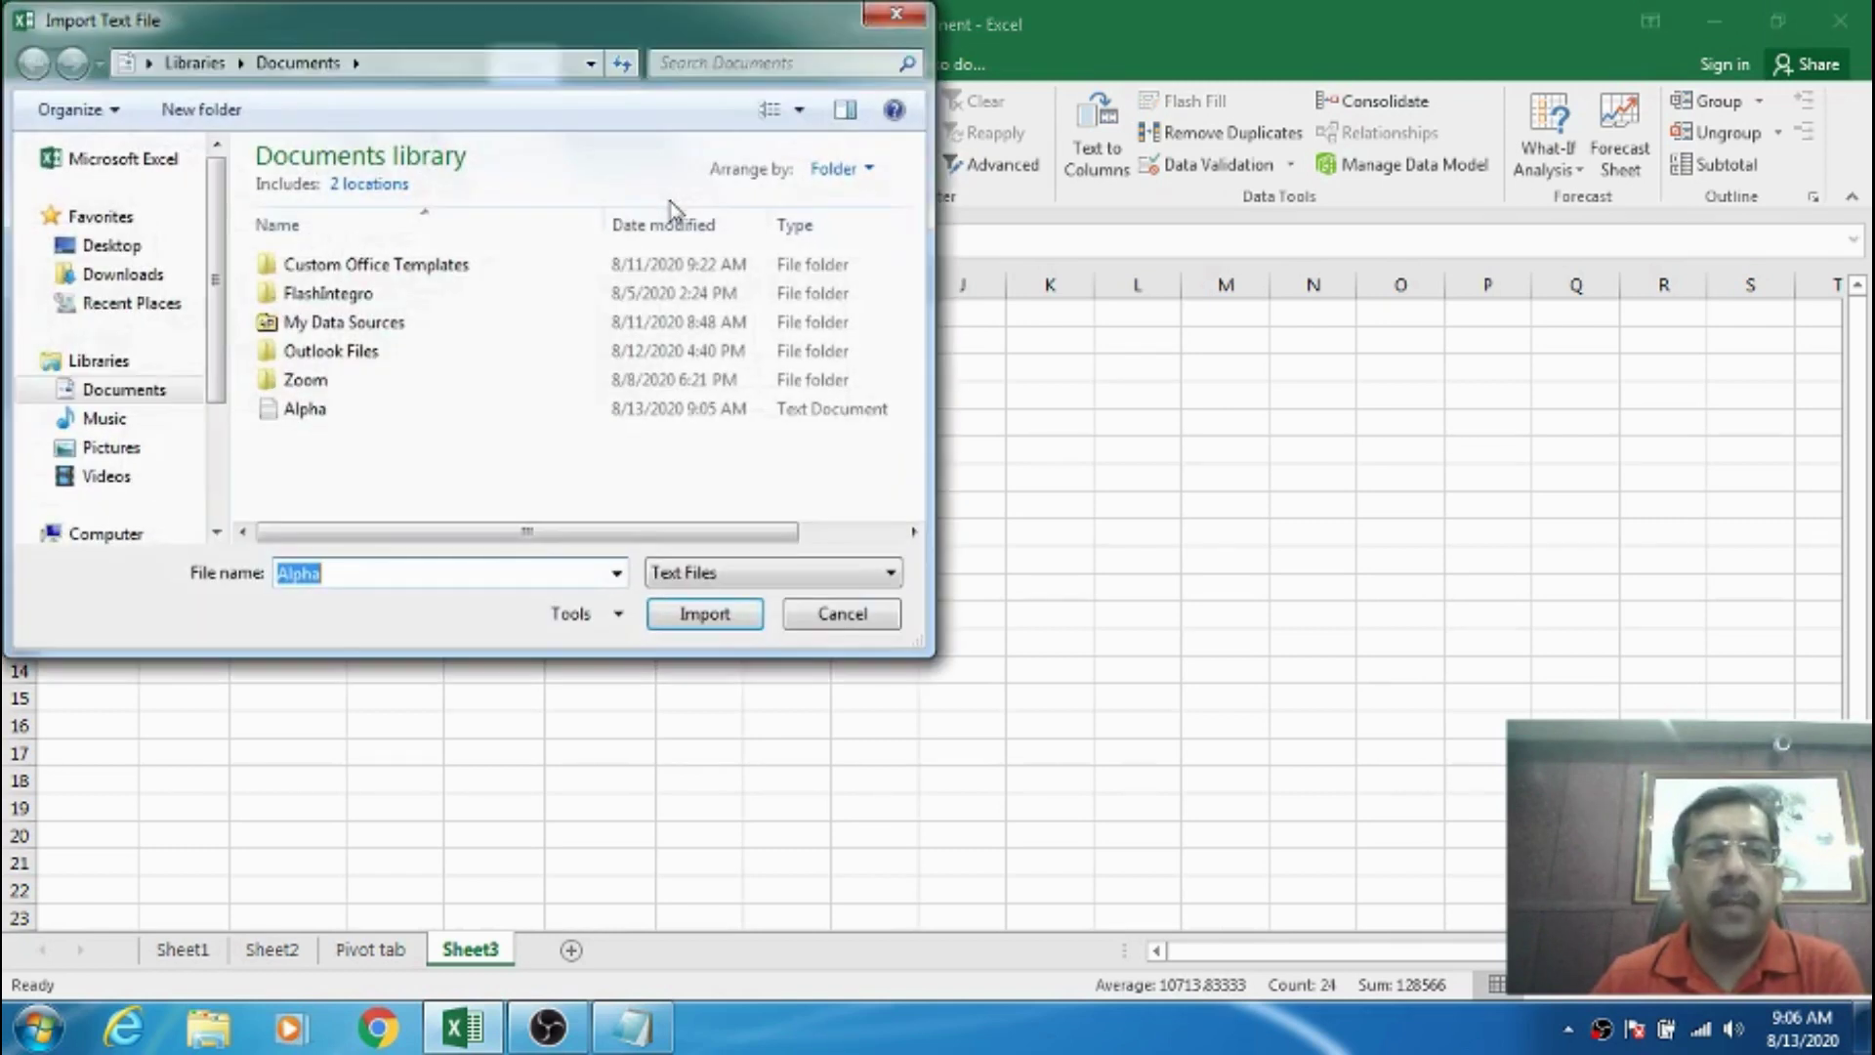
left_click(323, 413)
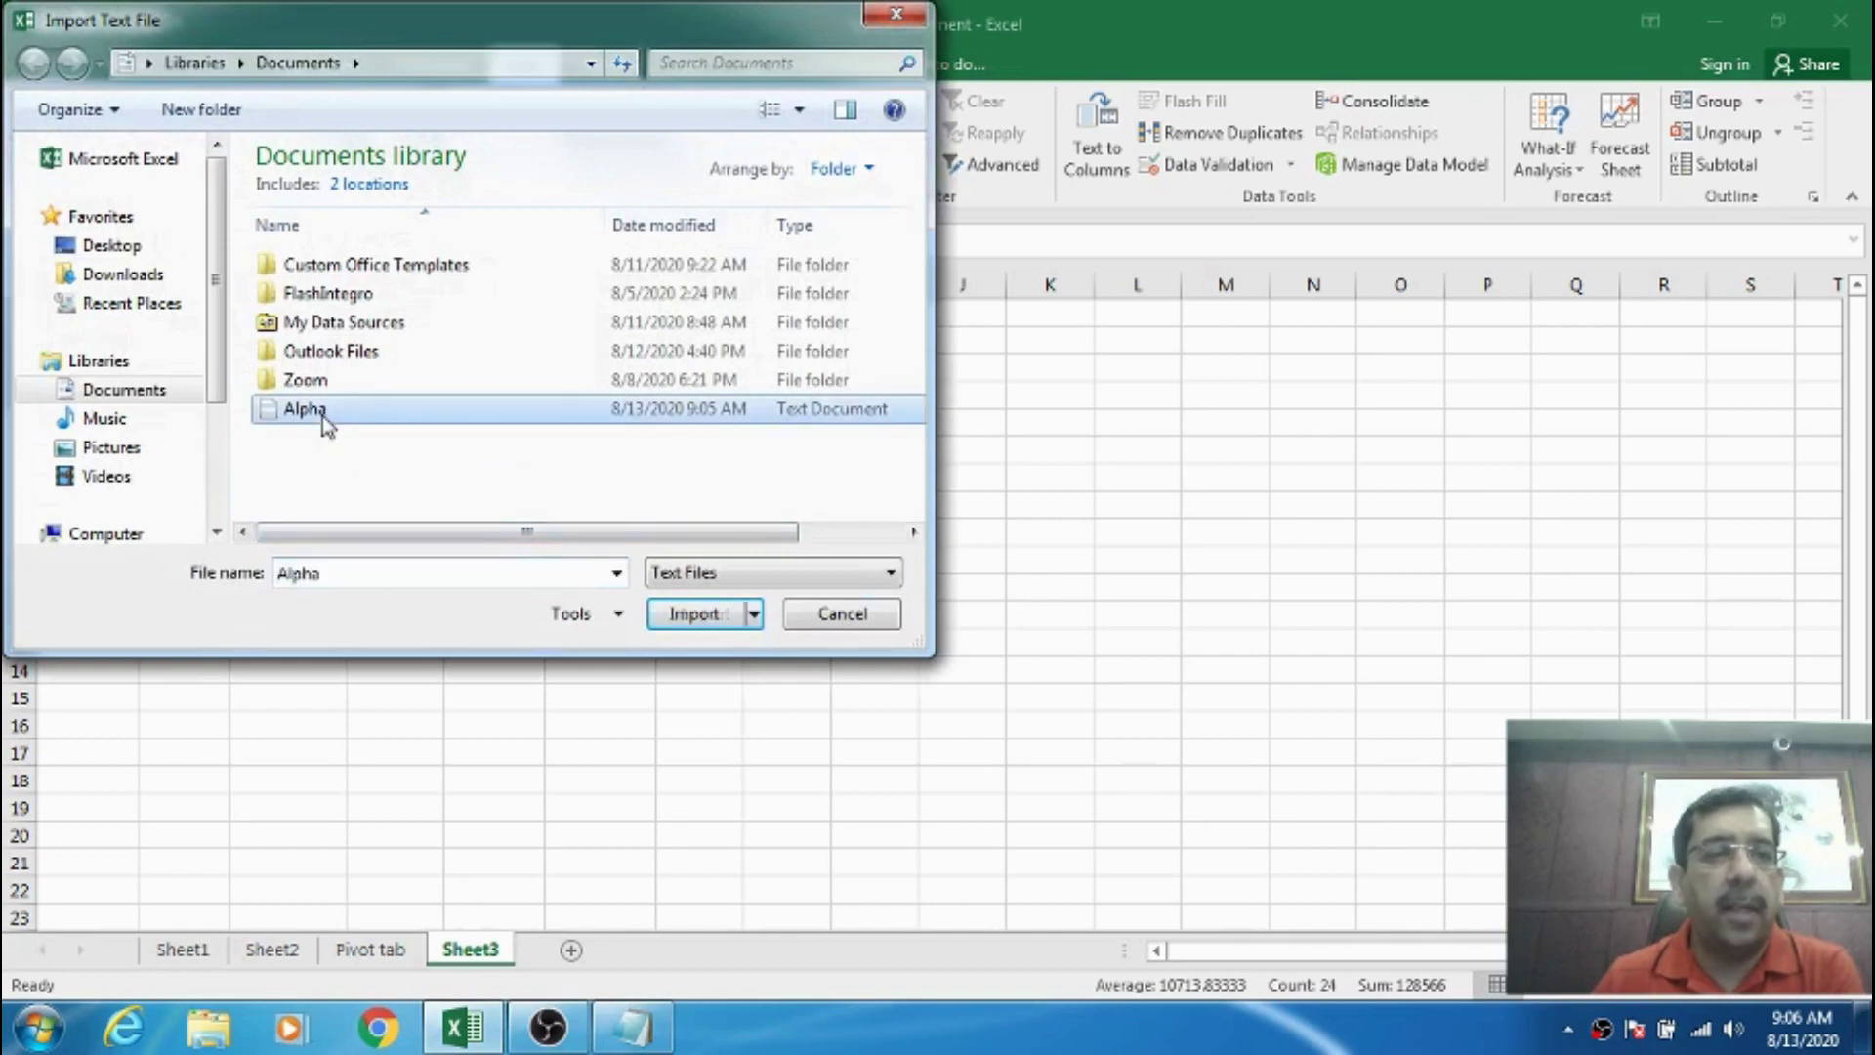
left_click(341, 573)
left_click(693, 615)
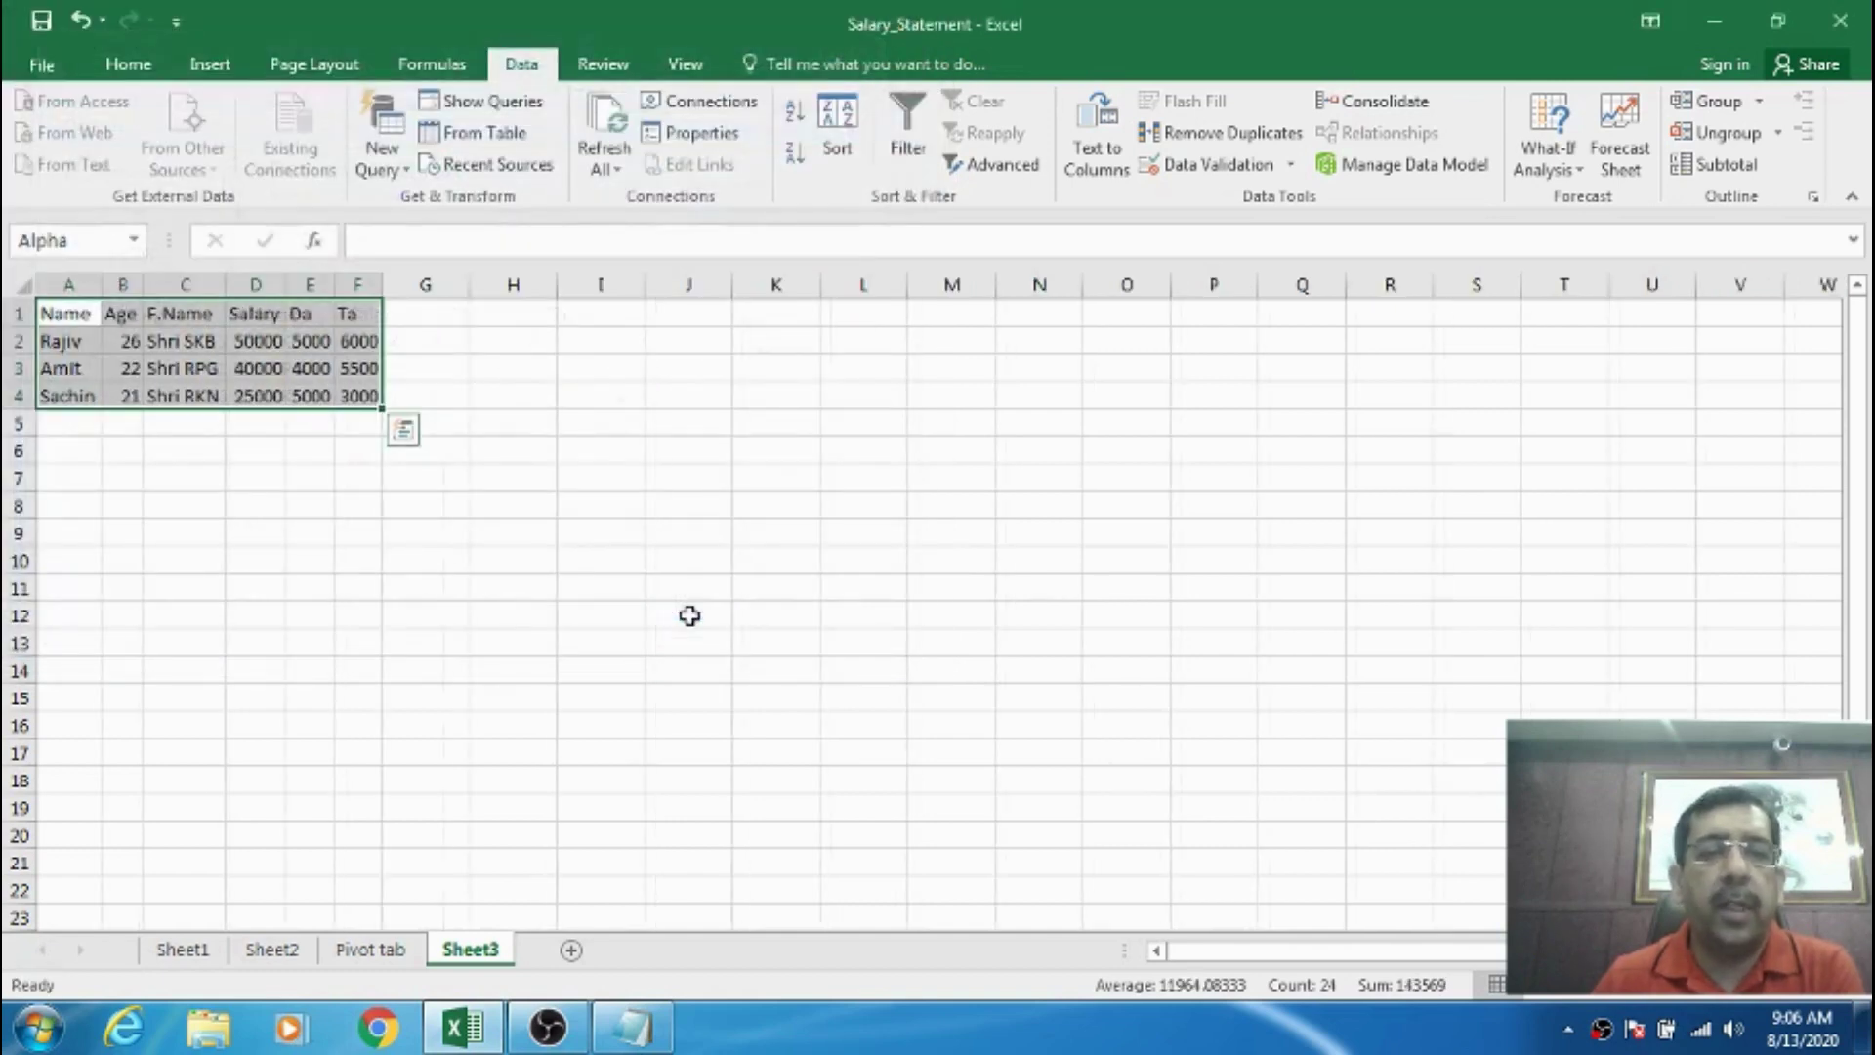
- Examine the refreshed Salary values in column D and the Age values in column B
left_click(535, 486)
left_click(259, 347)
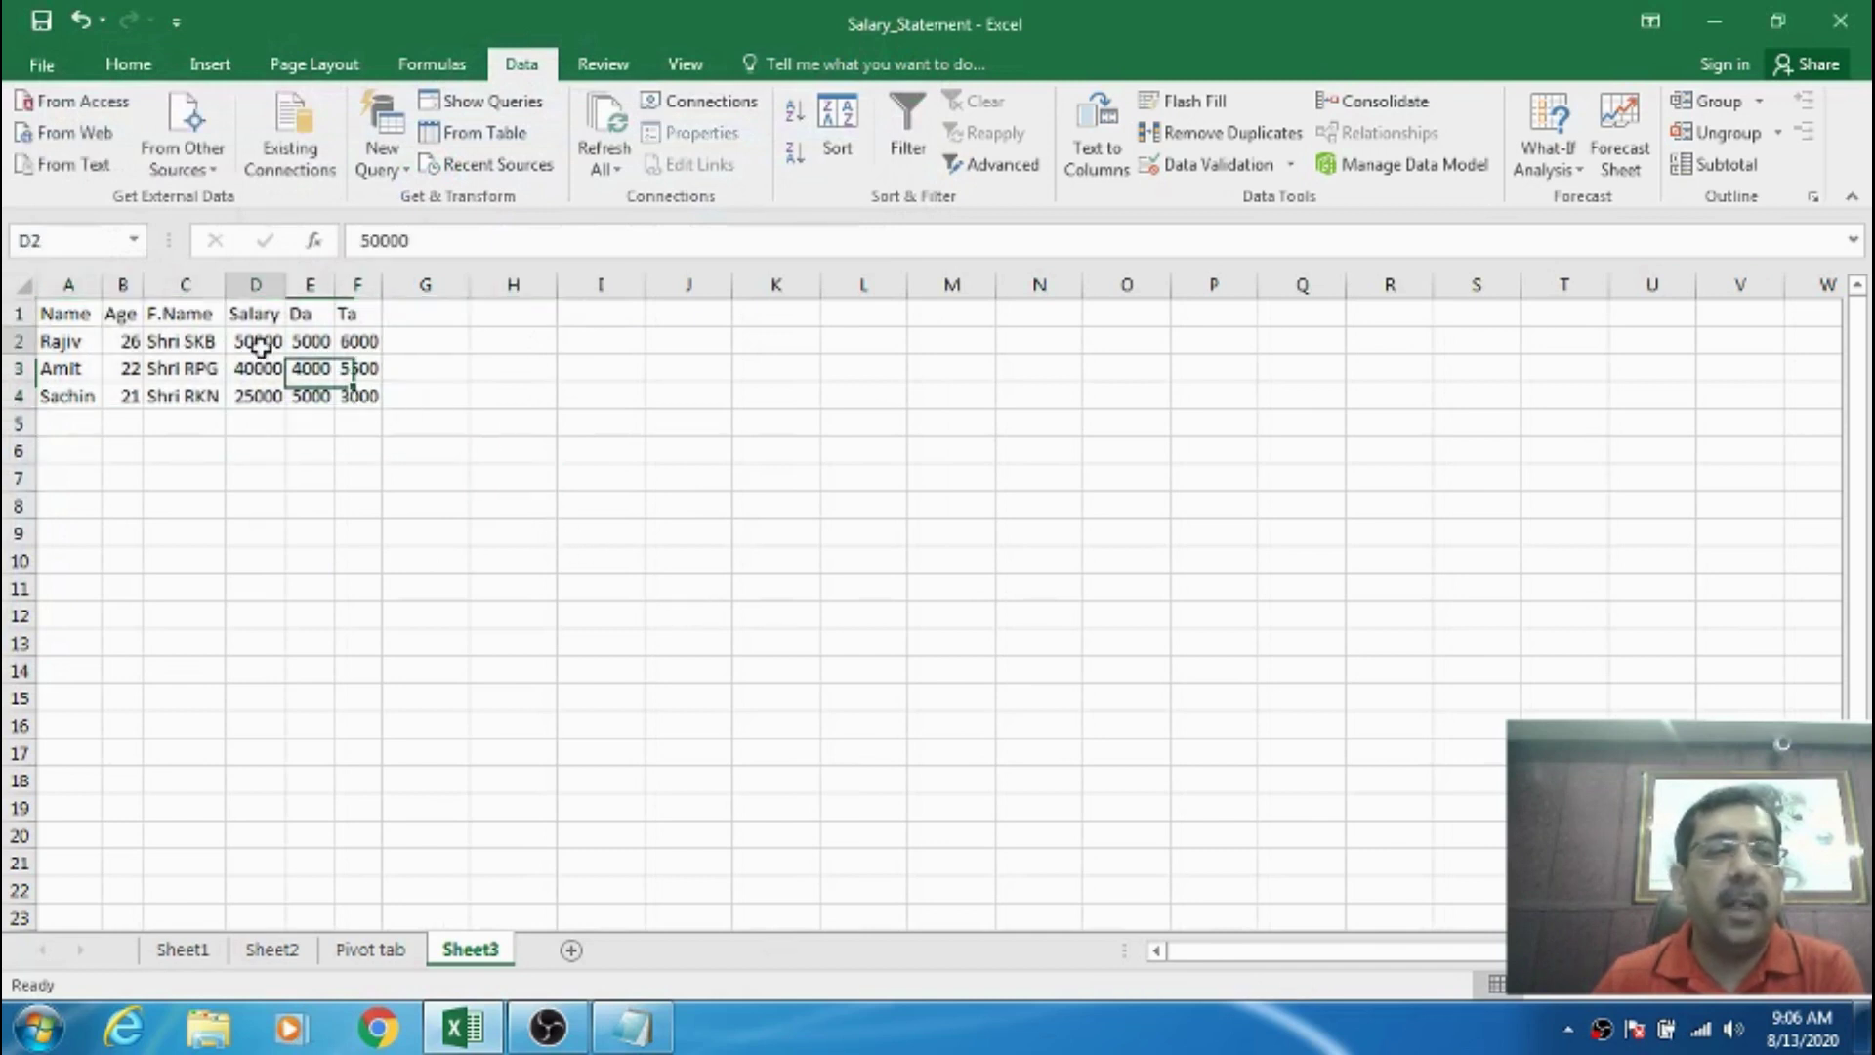
left_click(258, 391)
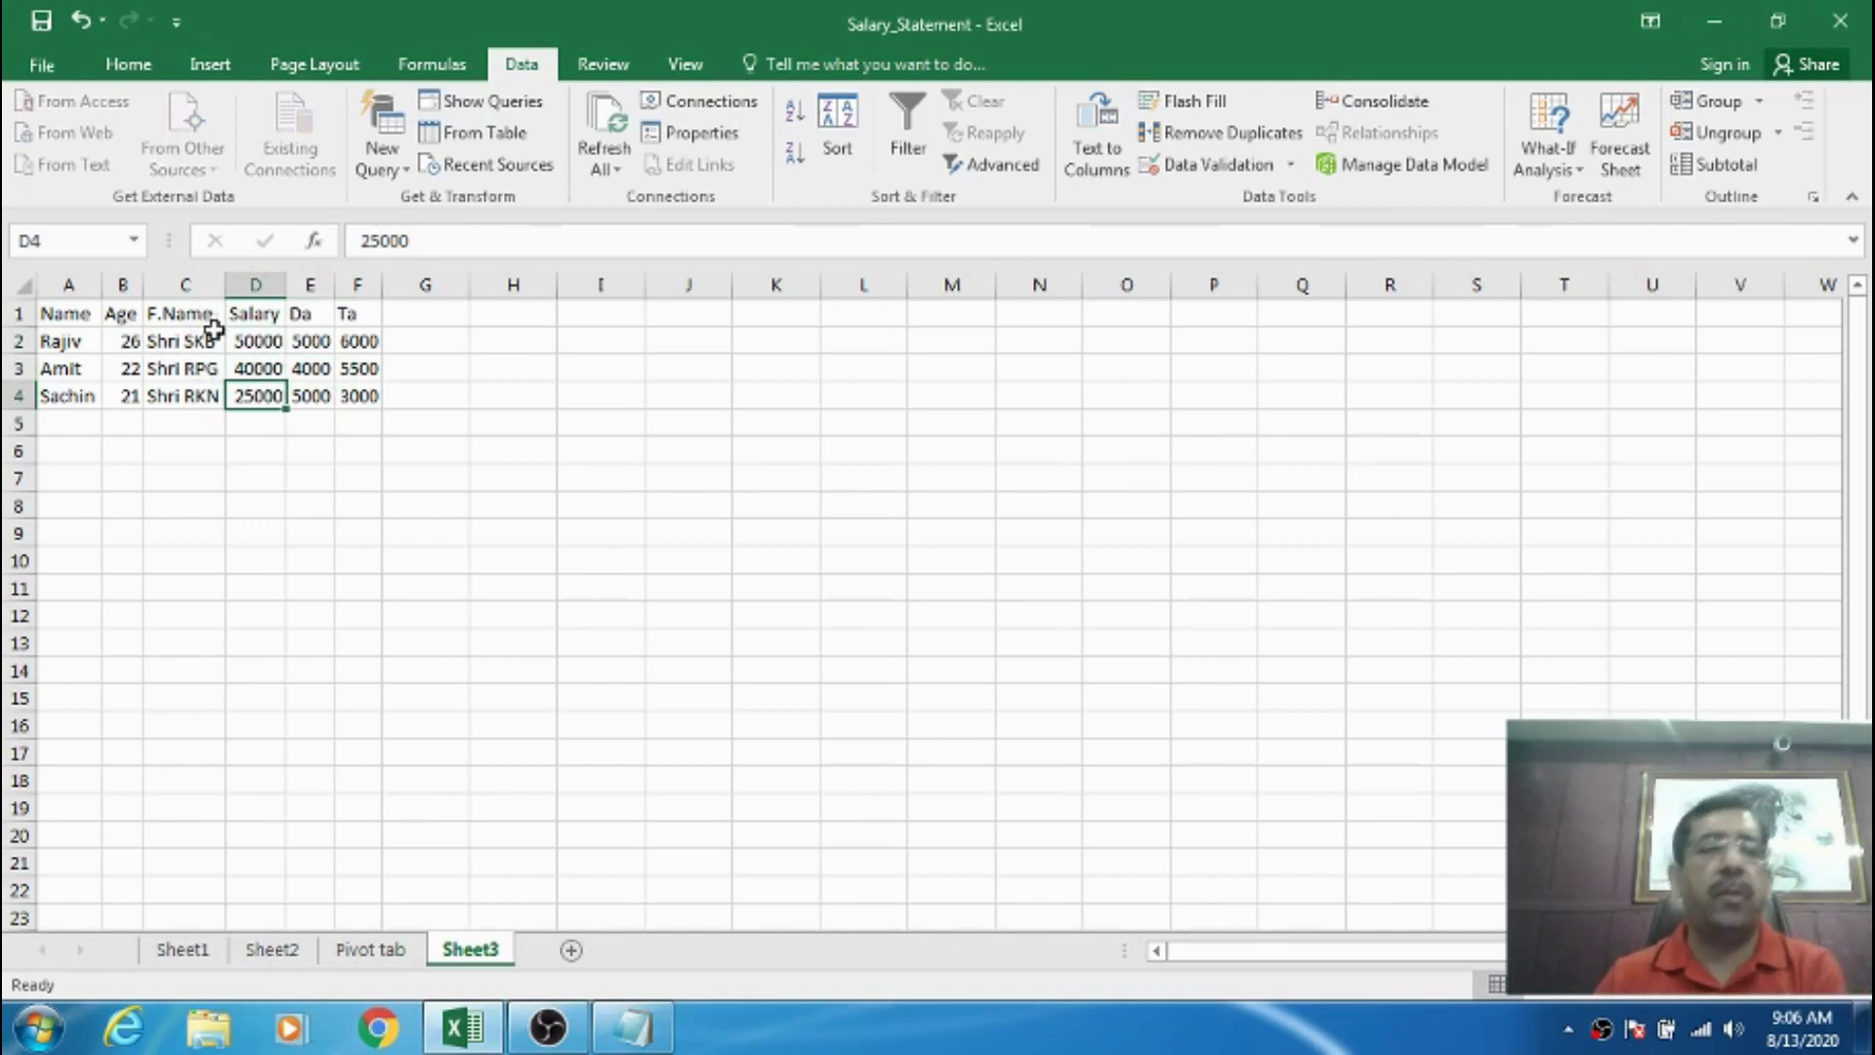
left_click(126, 337)
left_click(125, 369)
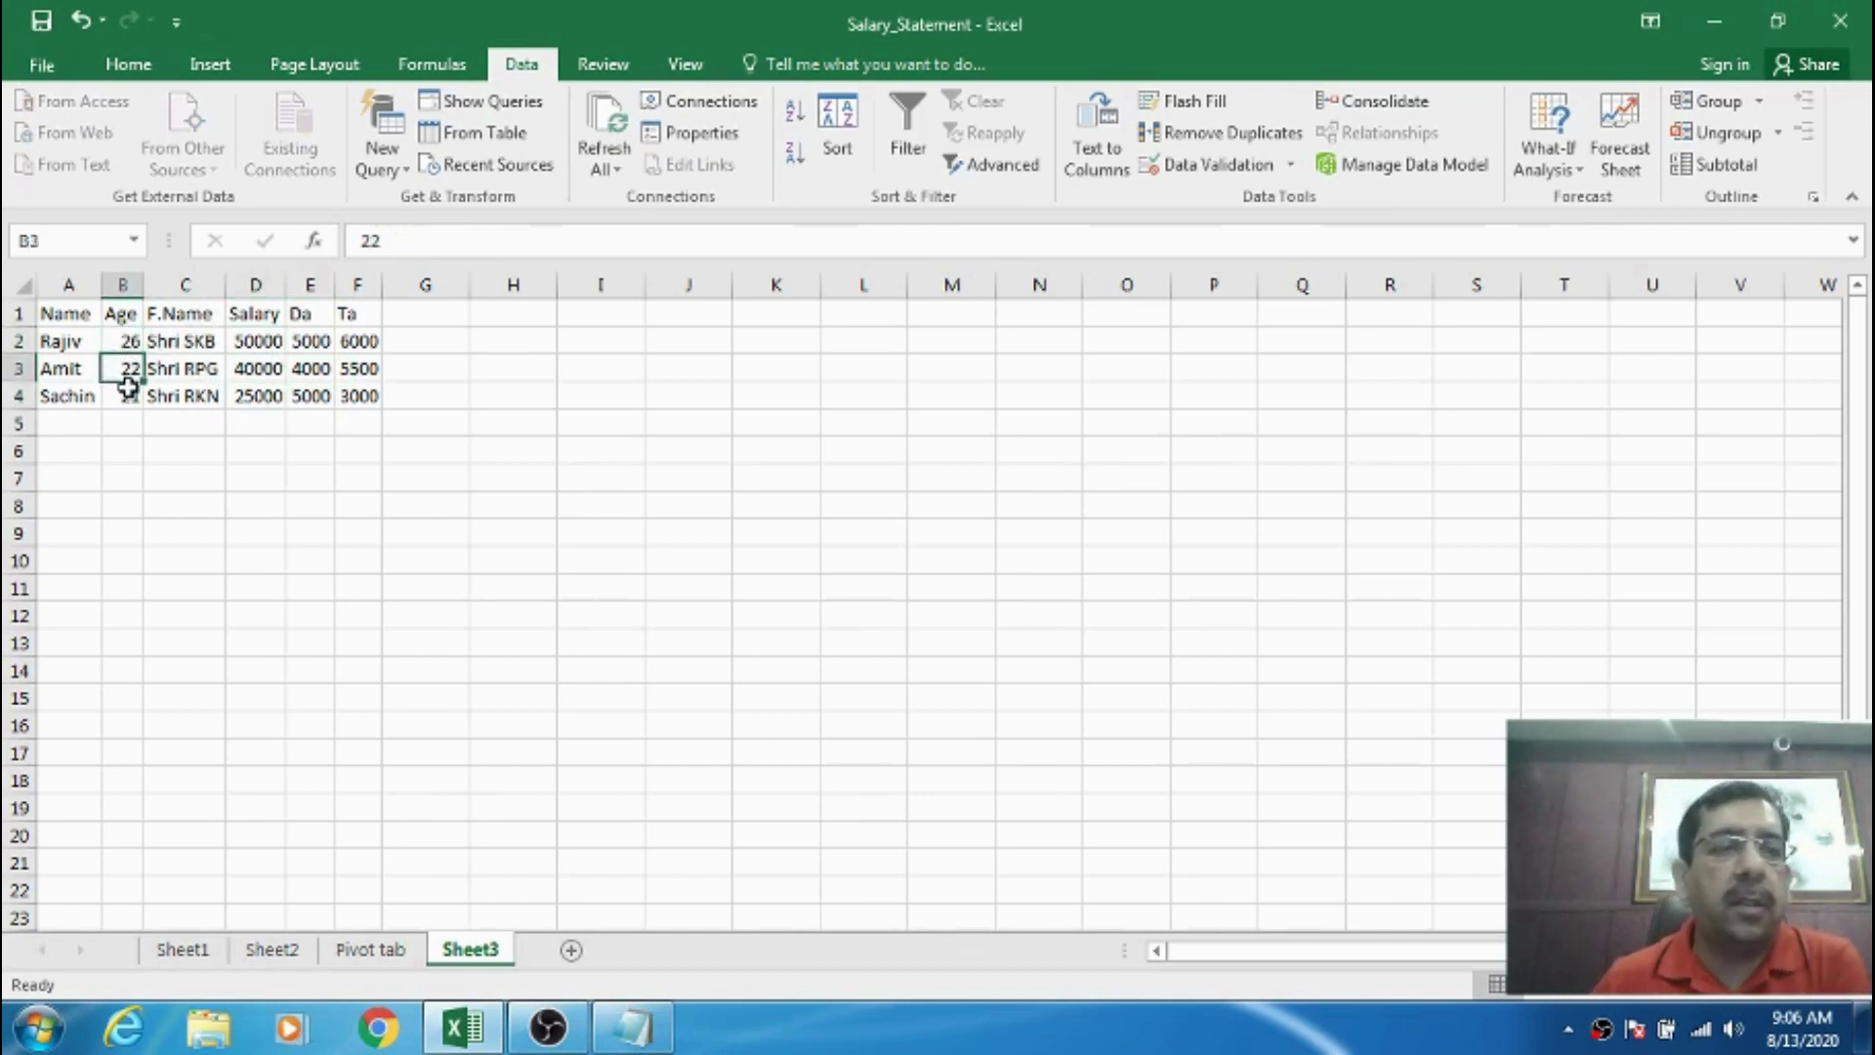
left_click(127, 396)
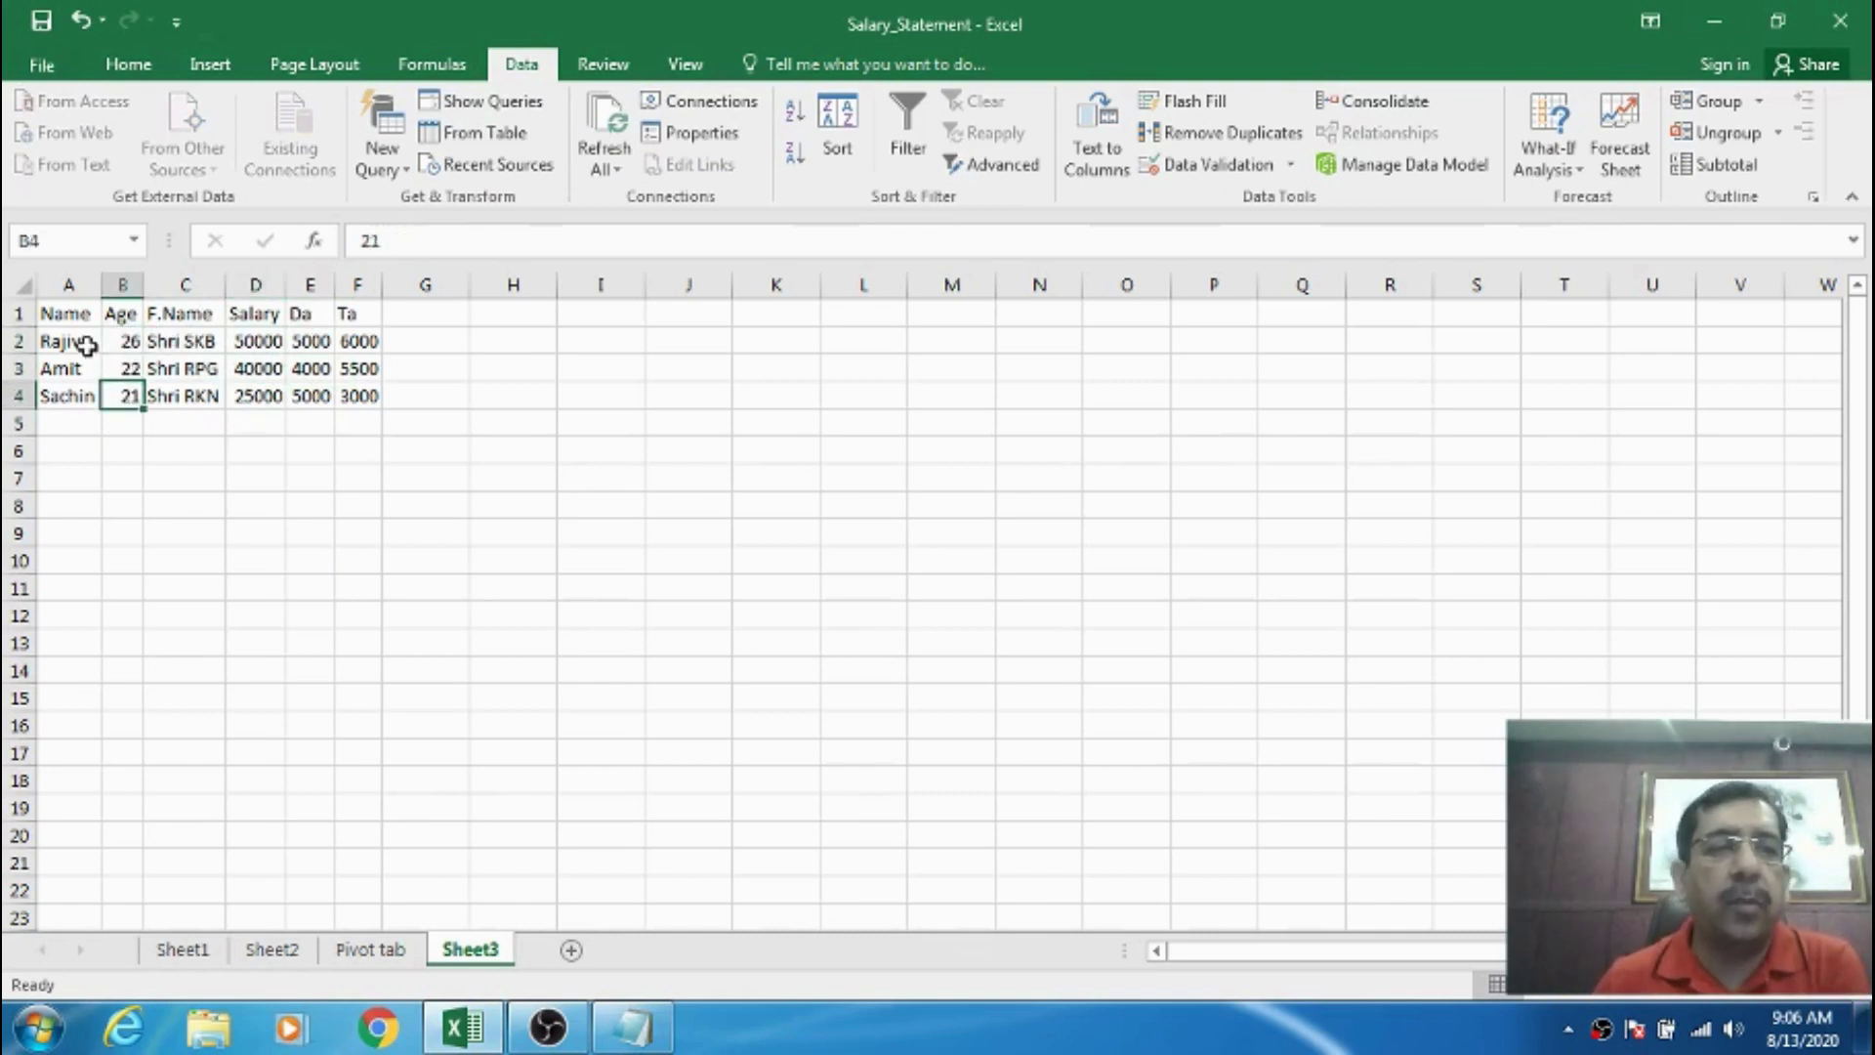
- Set the column width of the imported table's columns A to F to 8.5 and select cell A1
left_click_drag(74, 313, 376, 400)
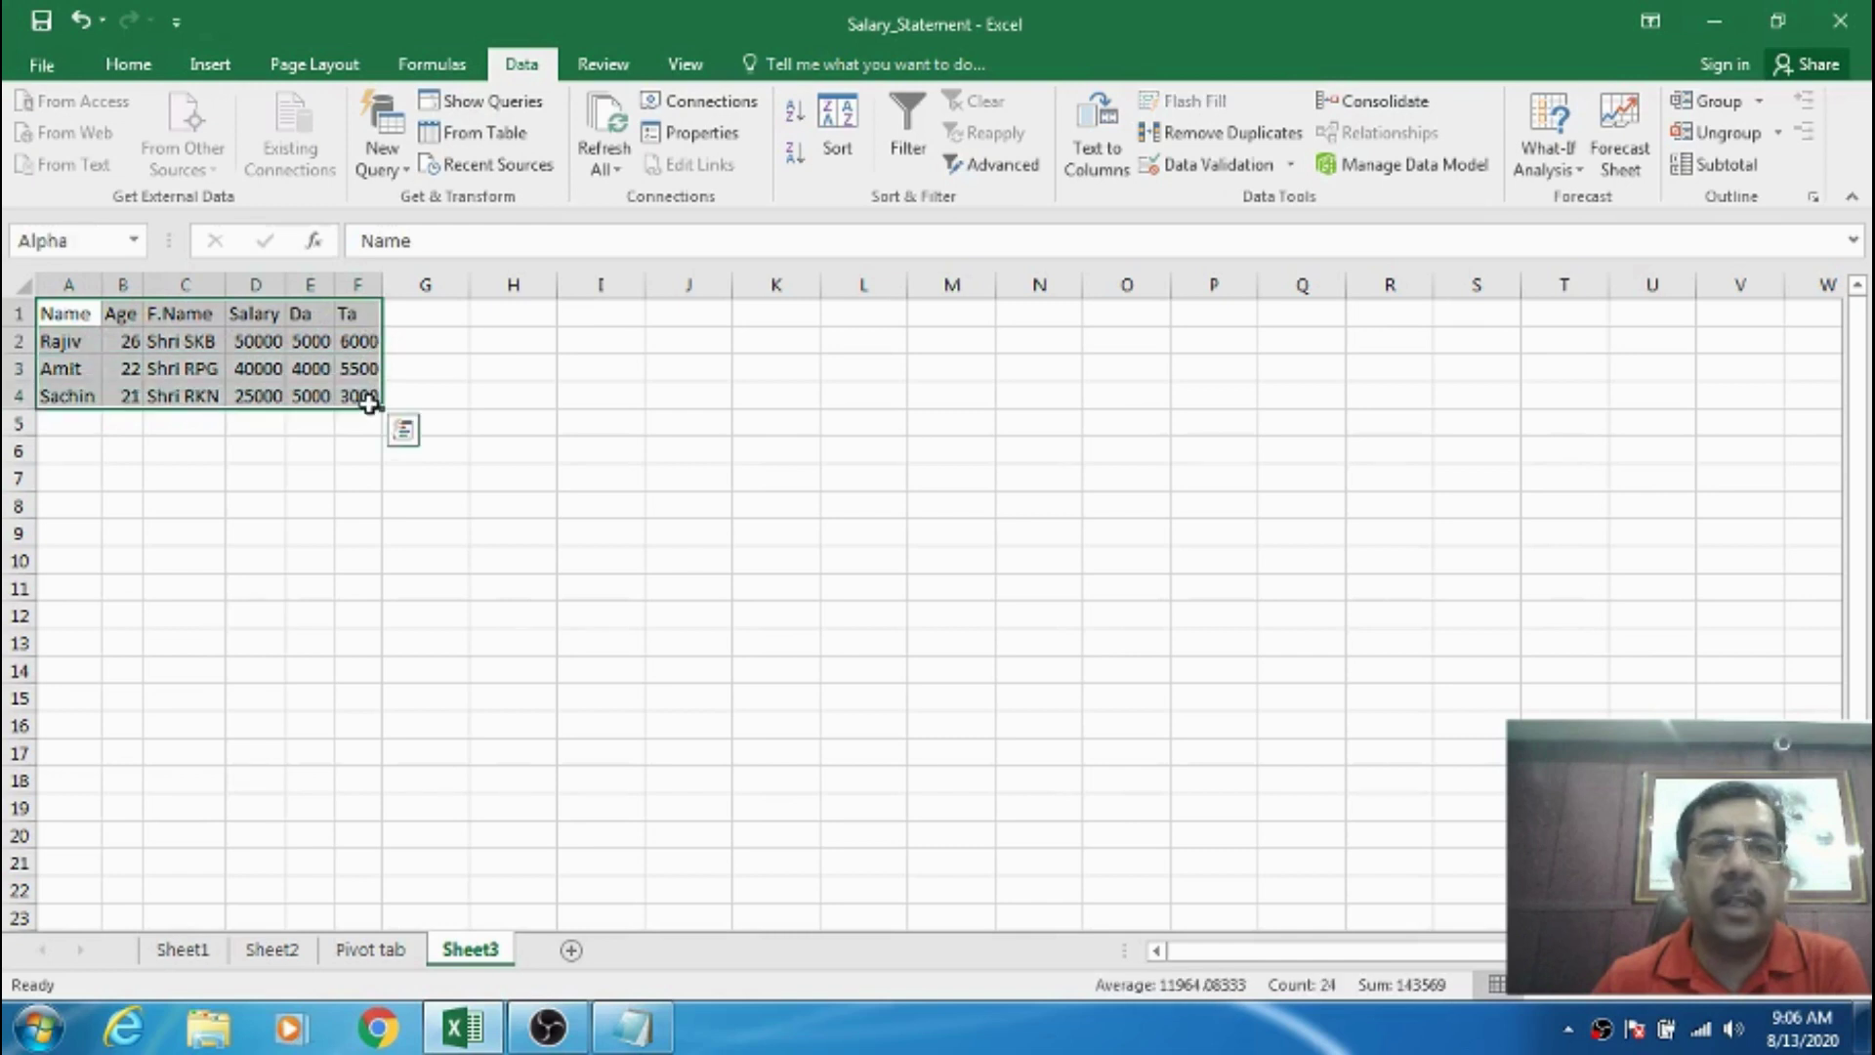
left_click(128, 65)
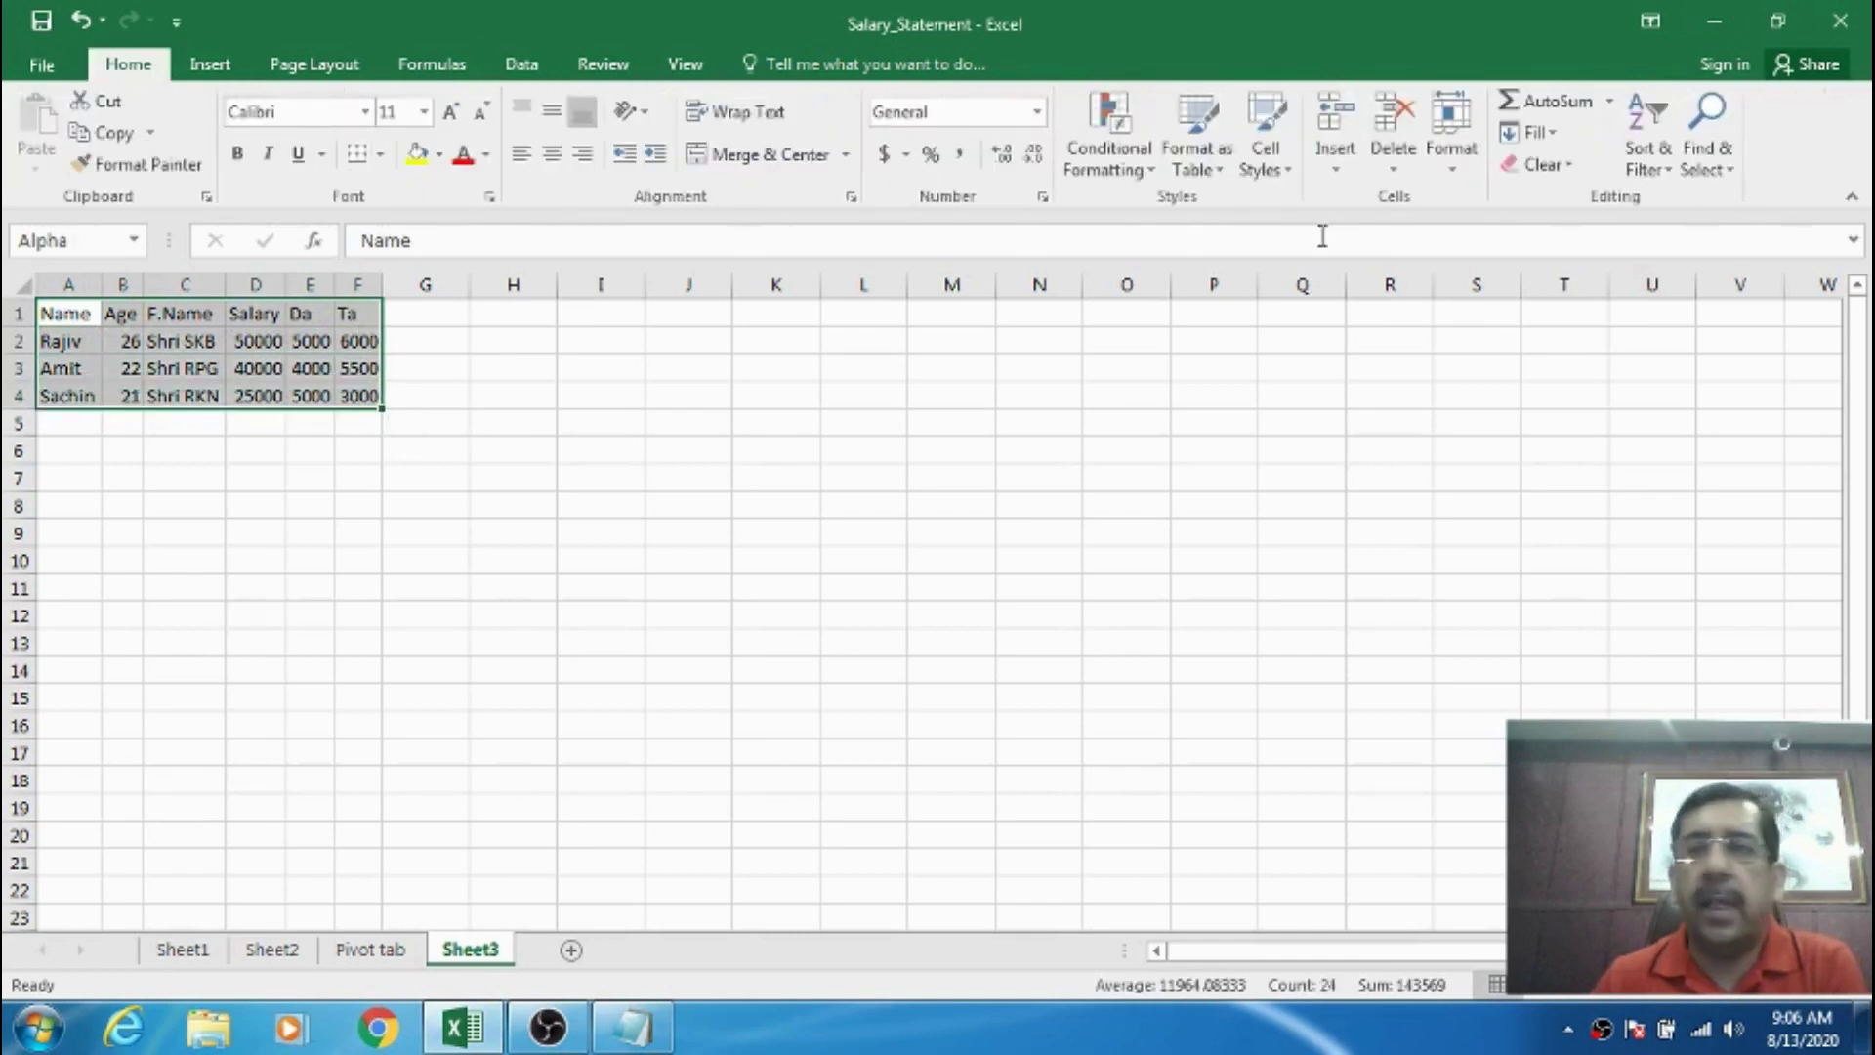
left_click(1453, 168)
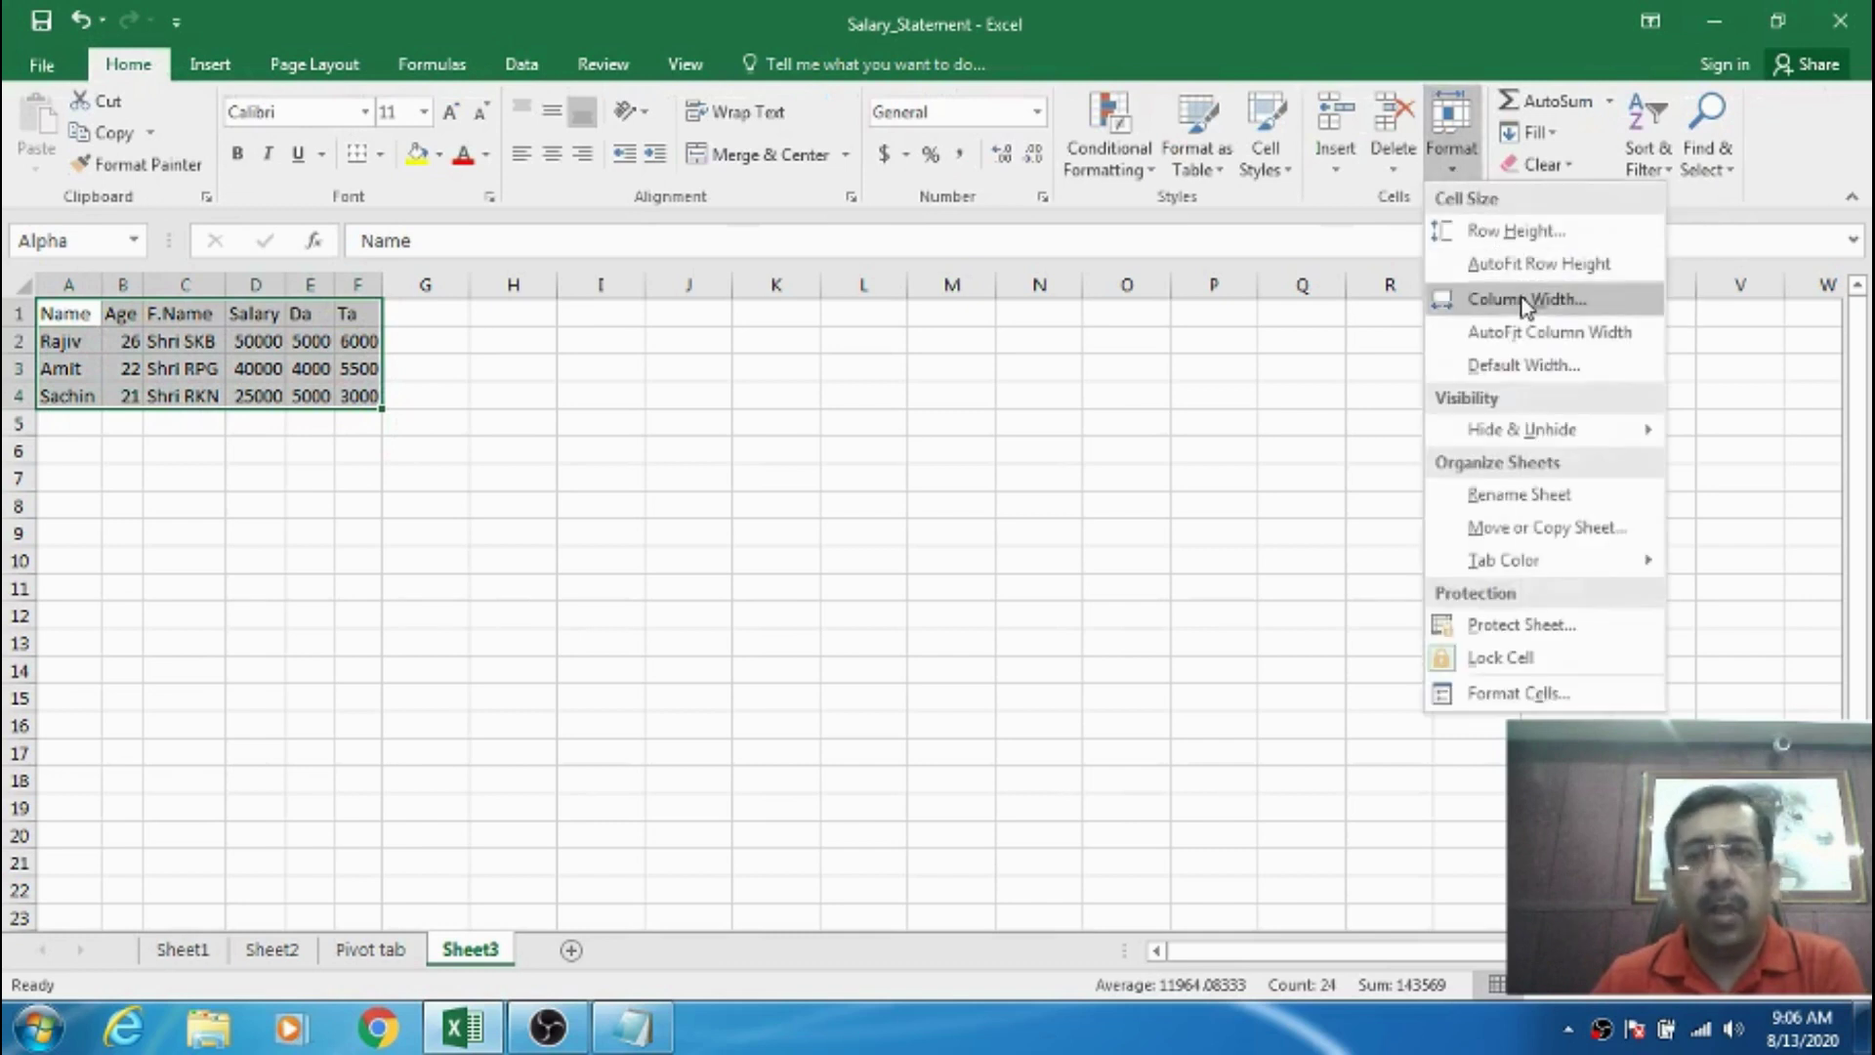
left_click(1526, 301)
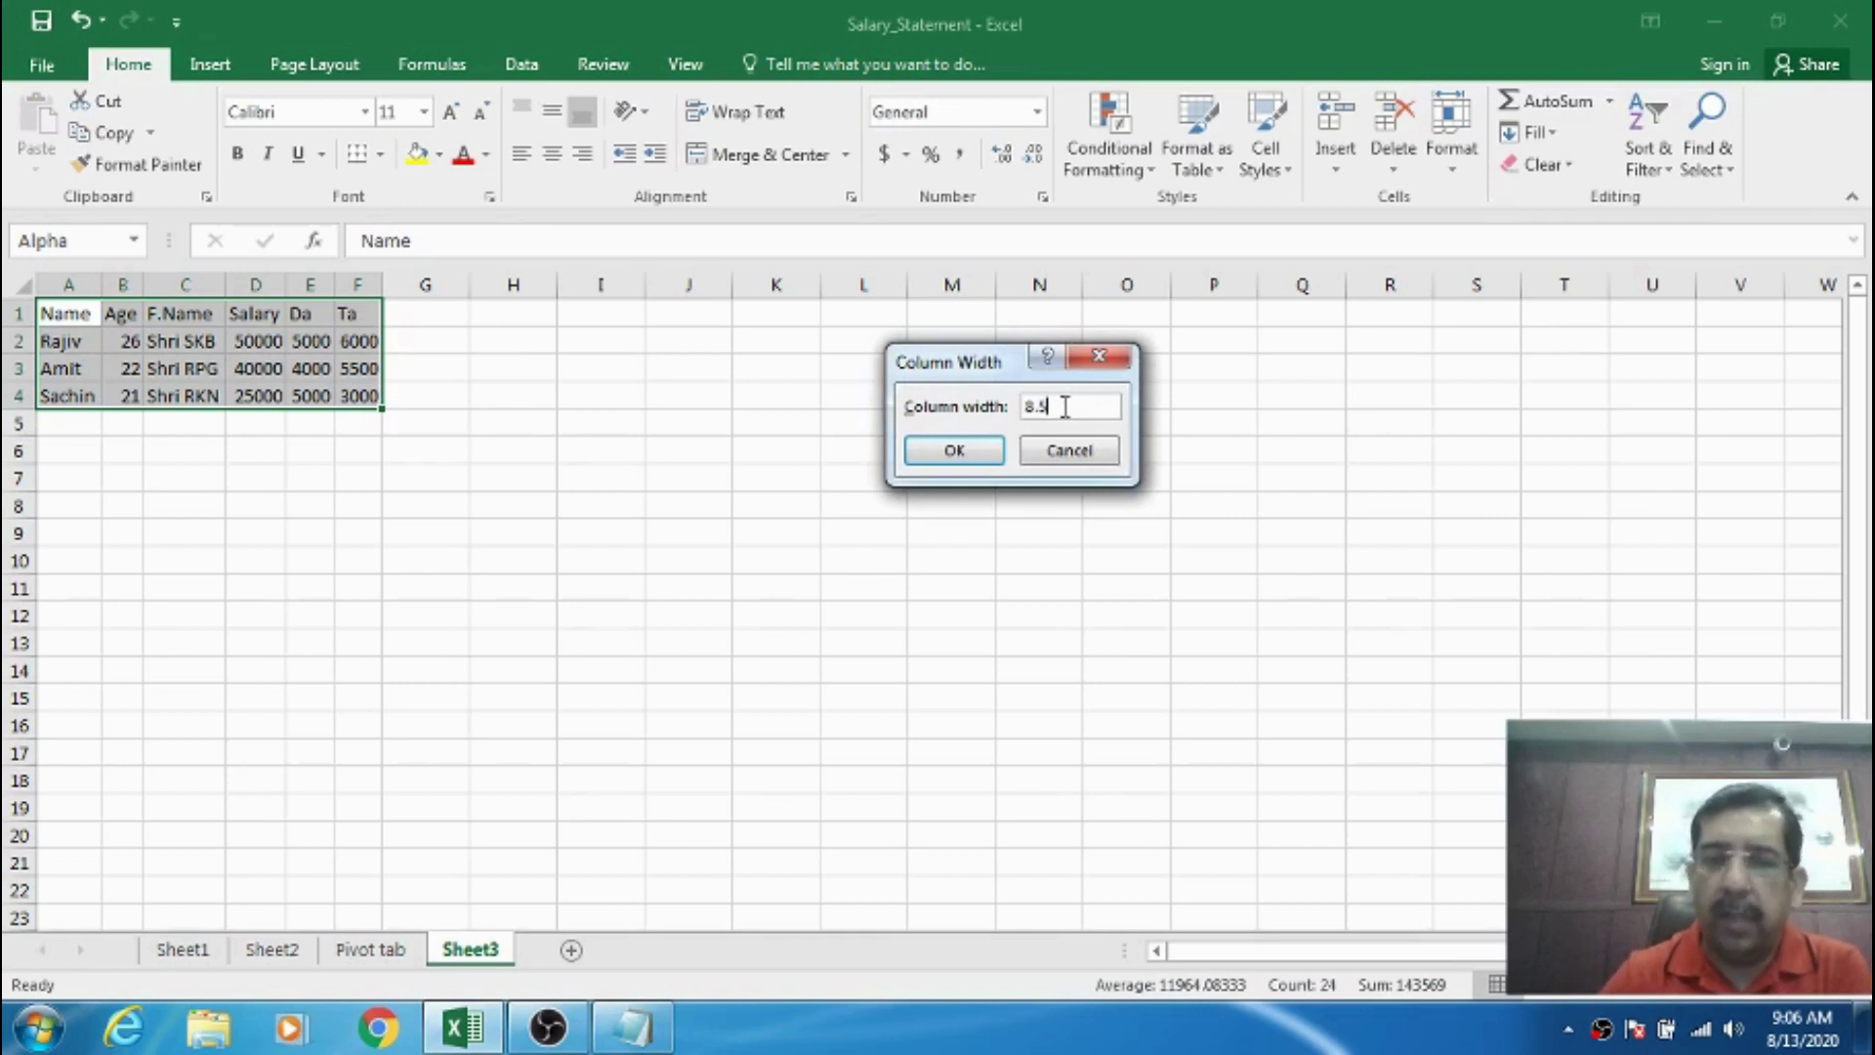
left_click(957, 451)
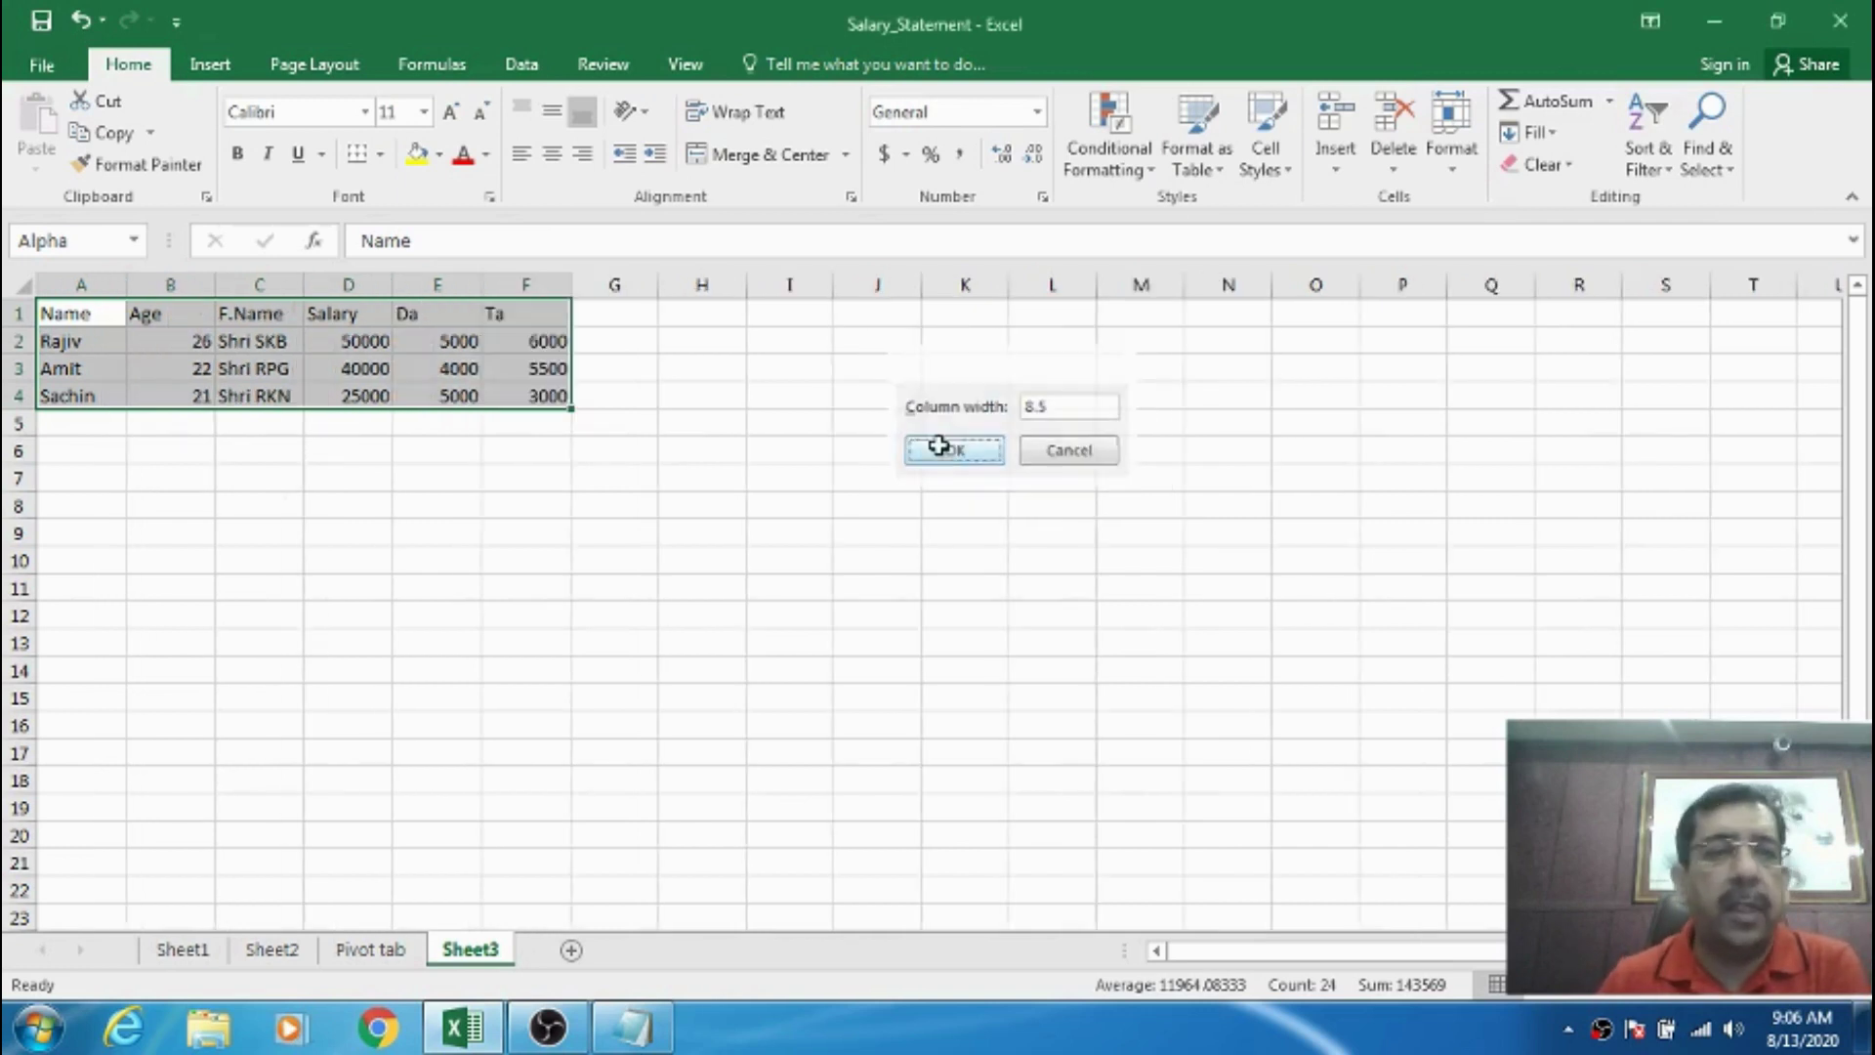
left_click(473, 397)
left_click(108, 317)
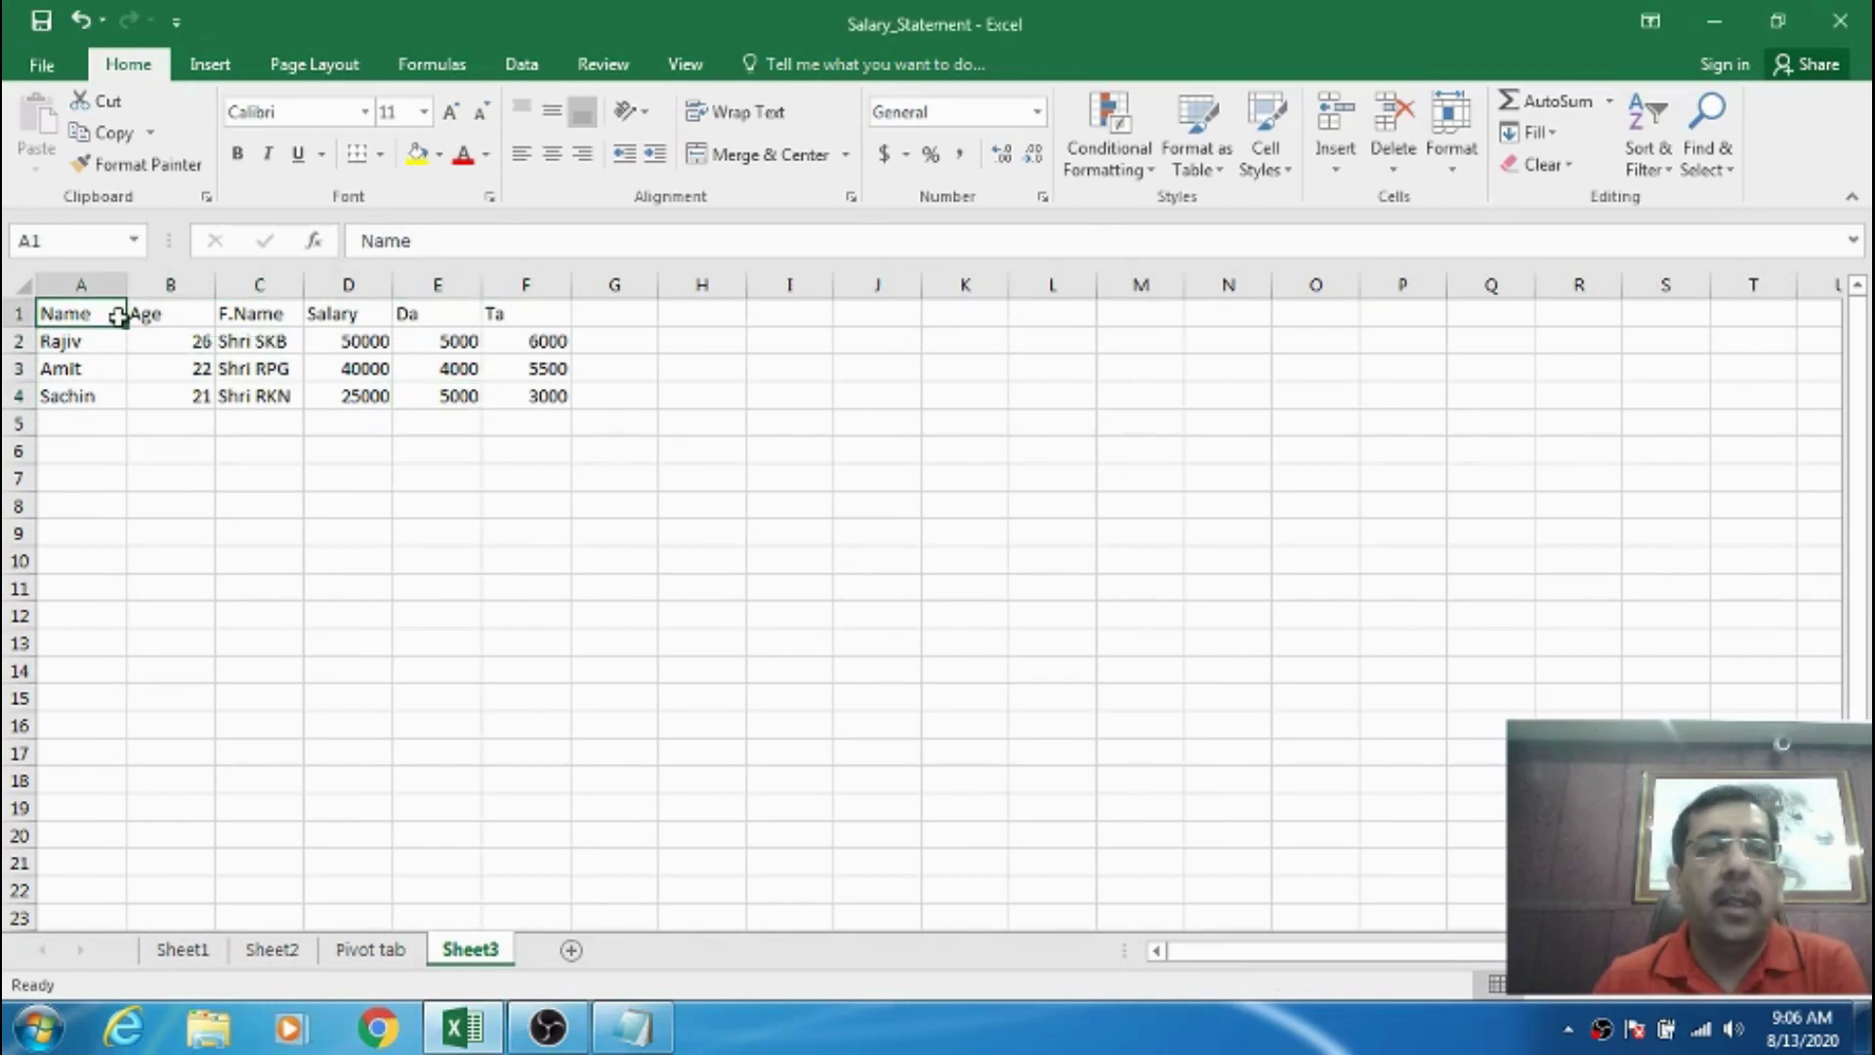
- Select the imported table A1:F4 and remove the Alpha connection from the workbook, accepting the separation from its data source
left_click(522, 67)
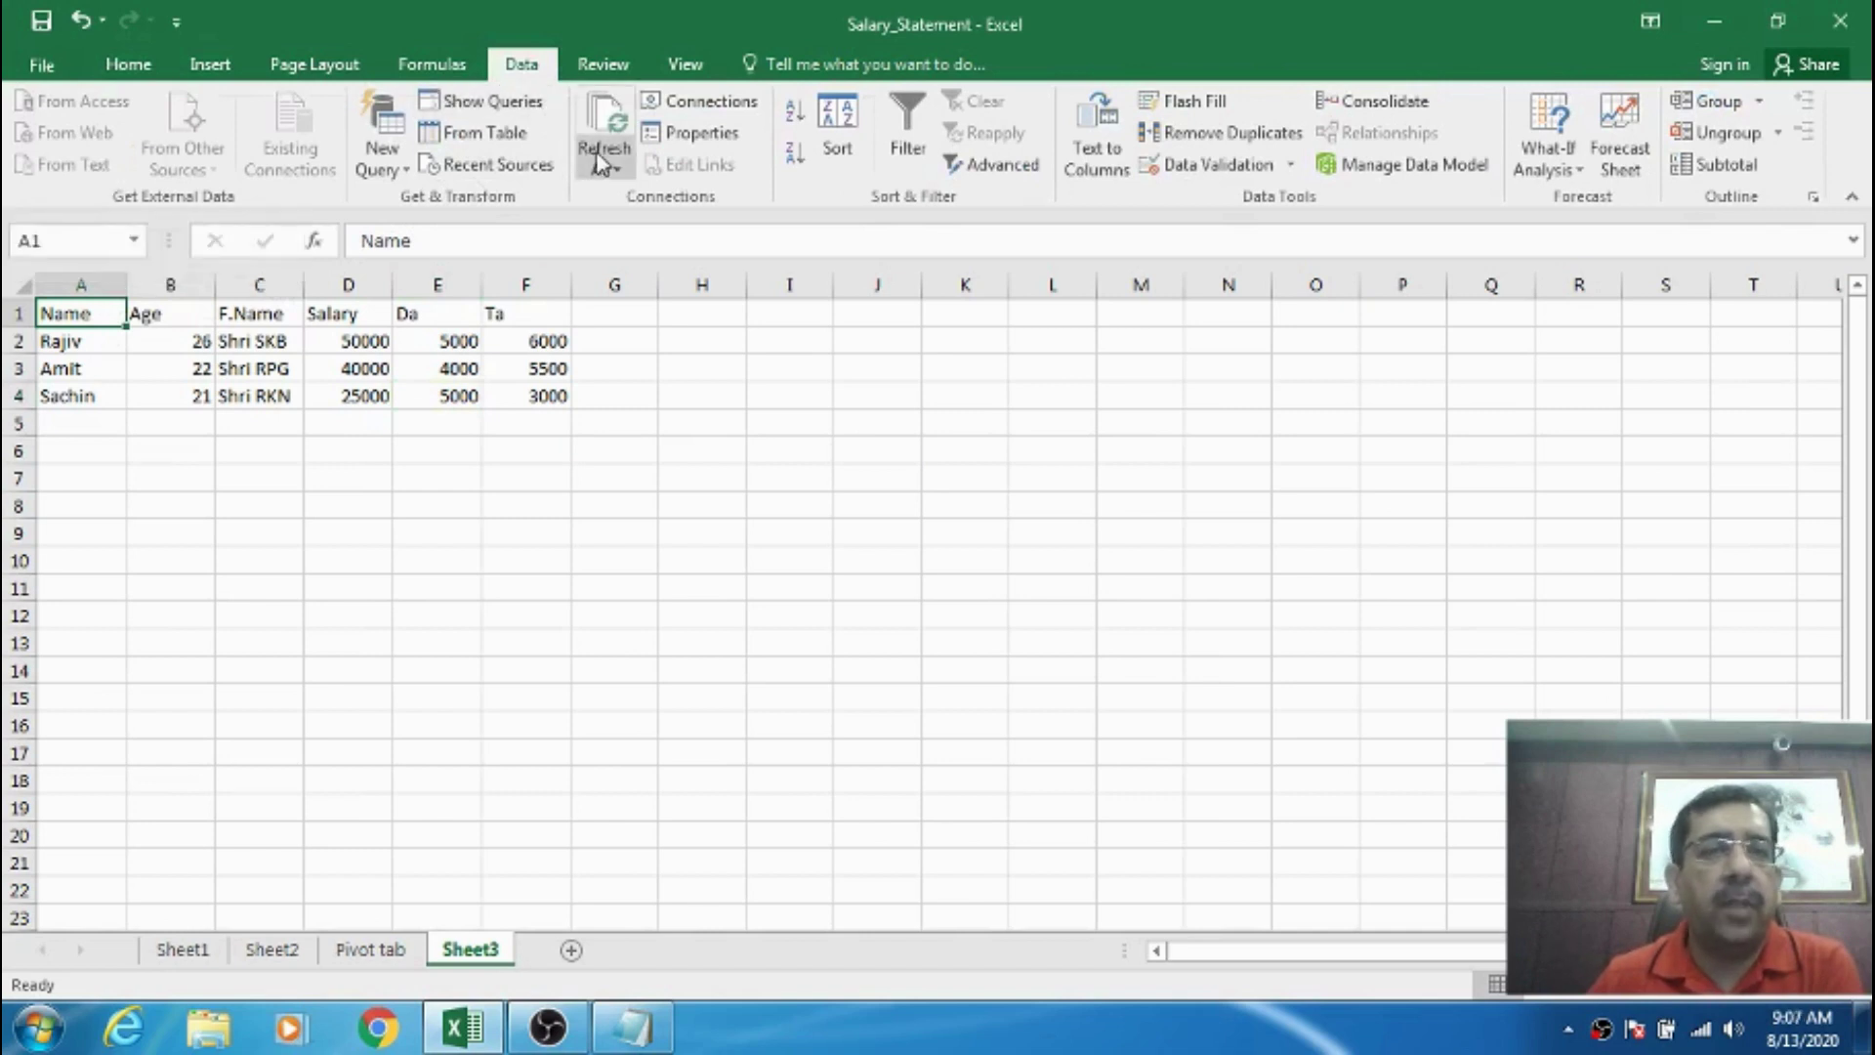
left_click(367, 341)
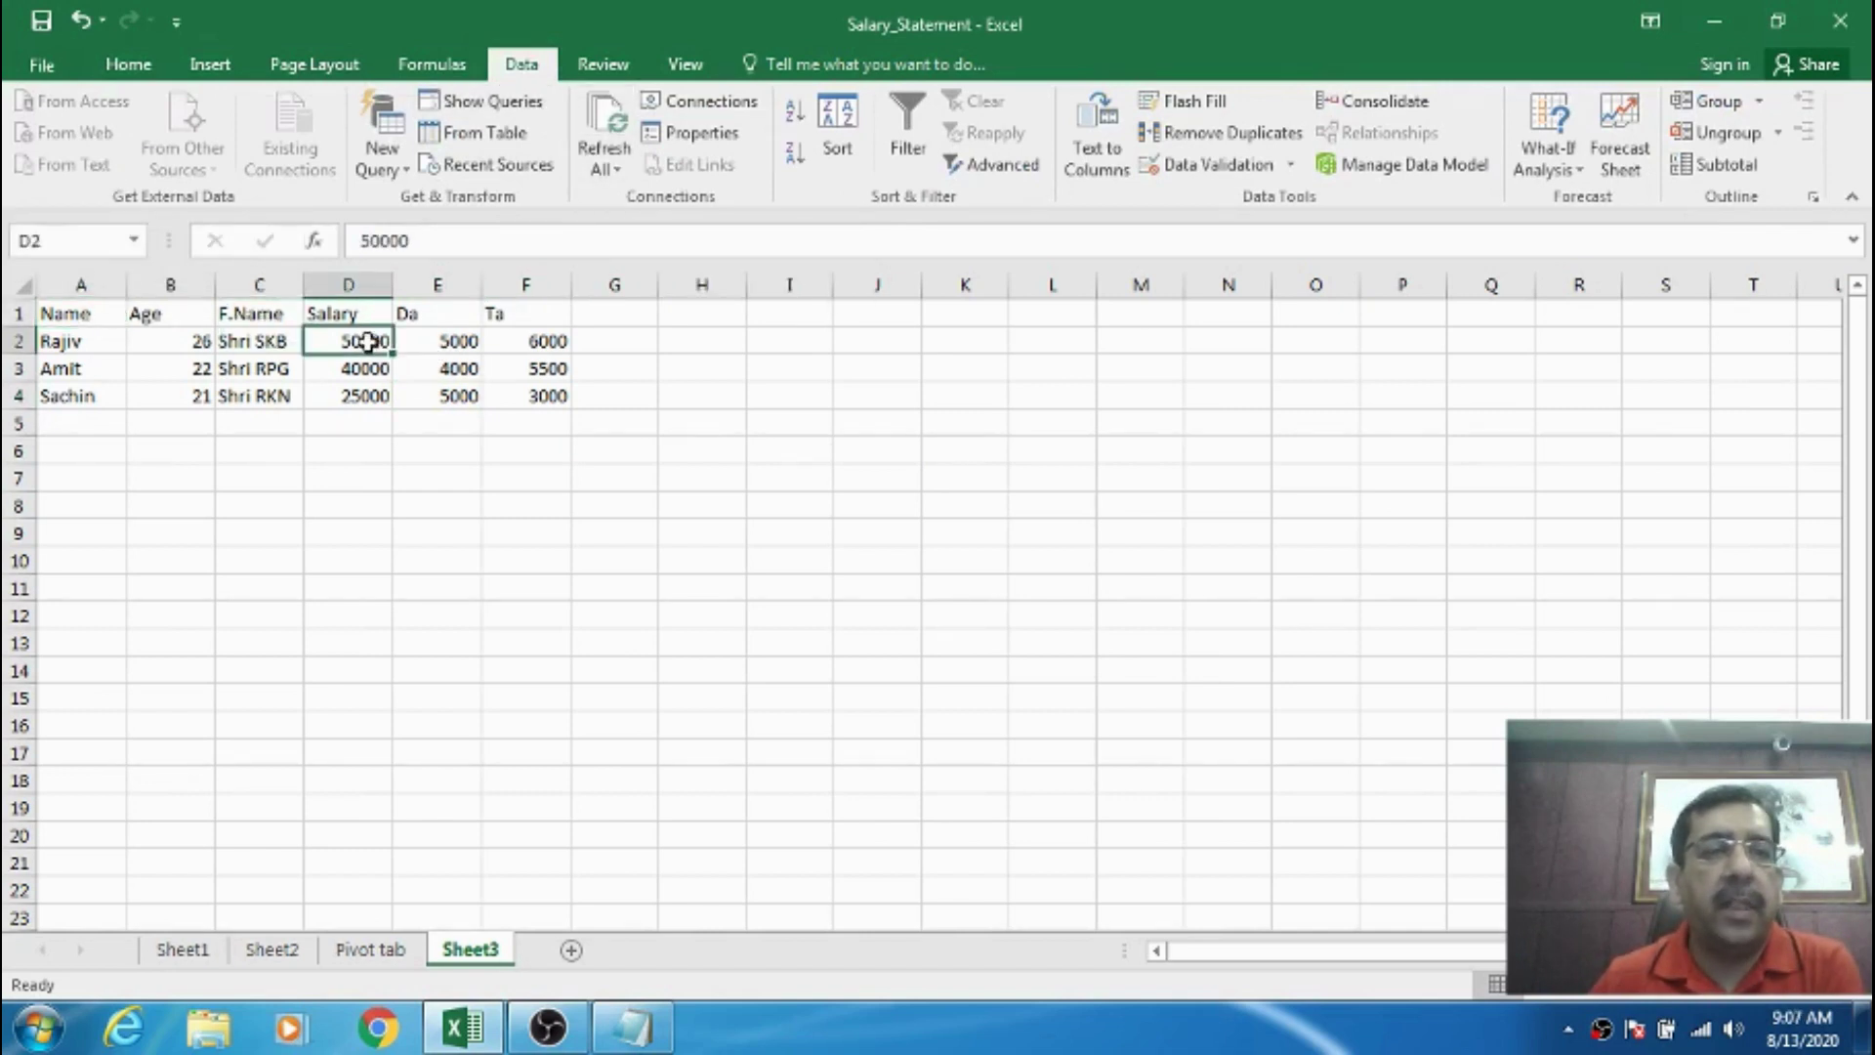
left_click_drag(93, 313, 262, 313)
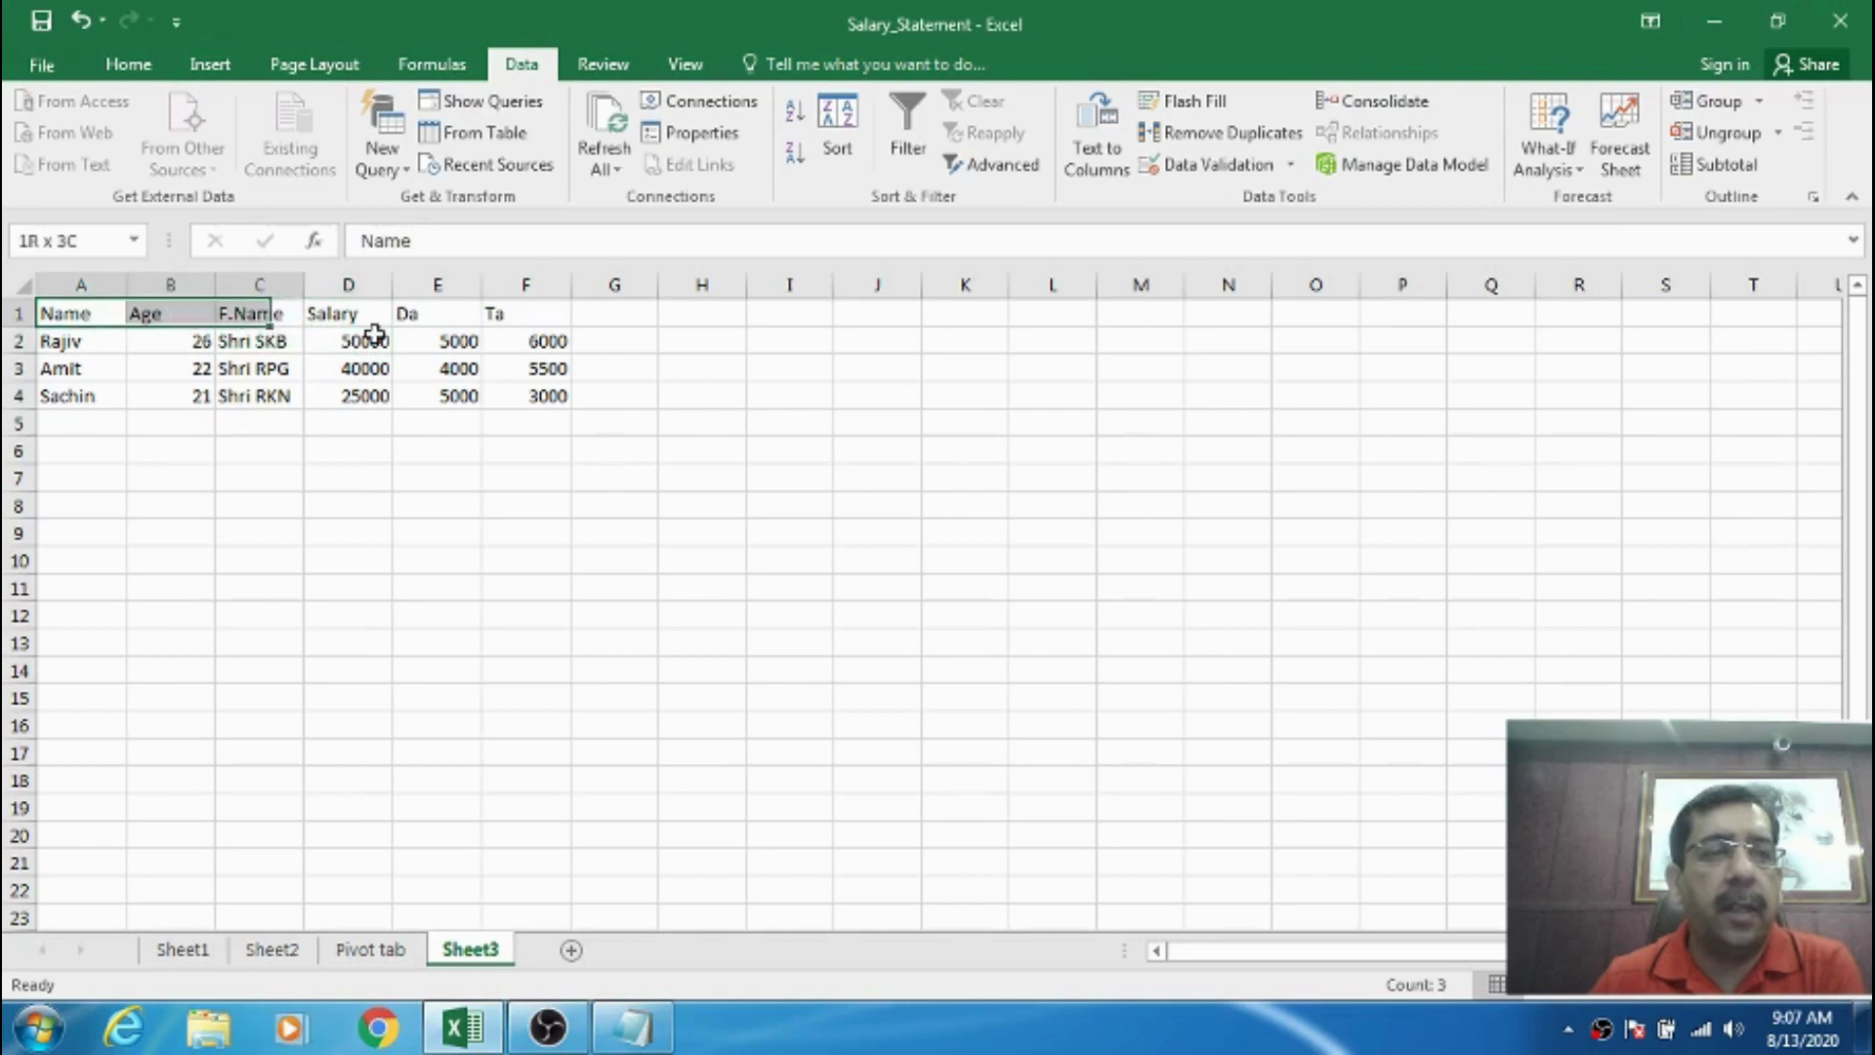
left_click_drag(374, 335, 544, 385)
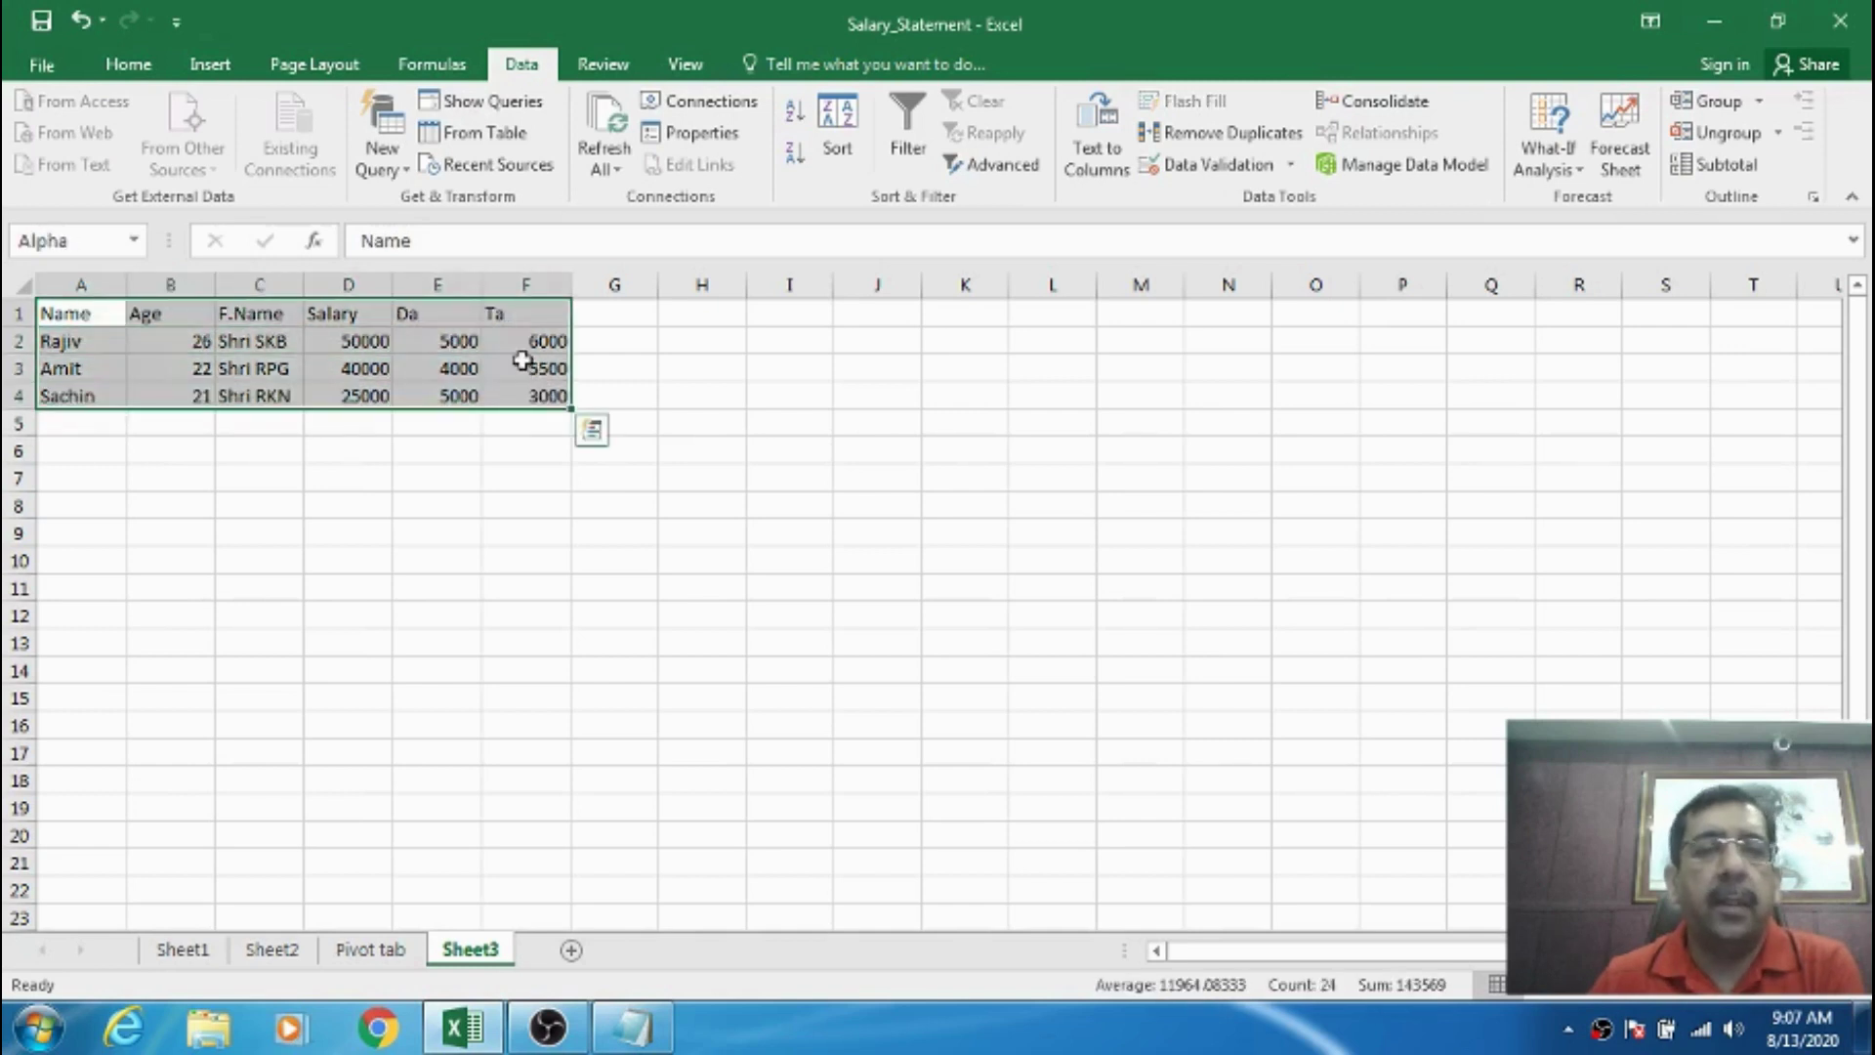
left_click(698, 106)
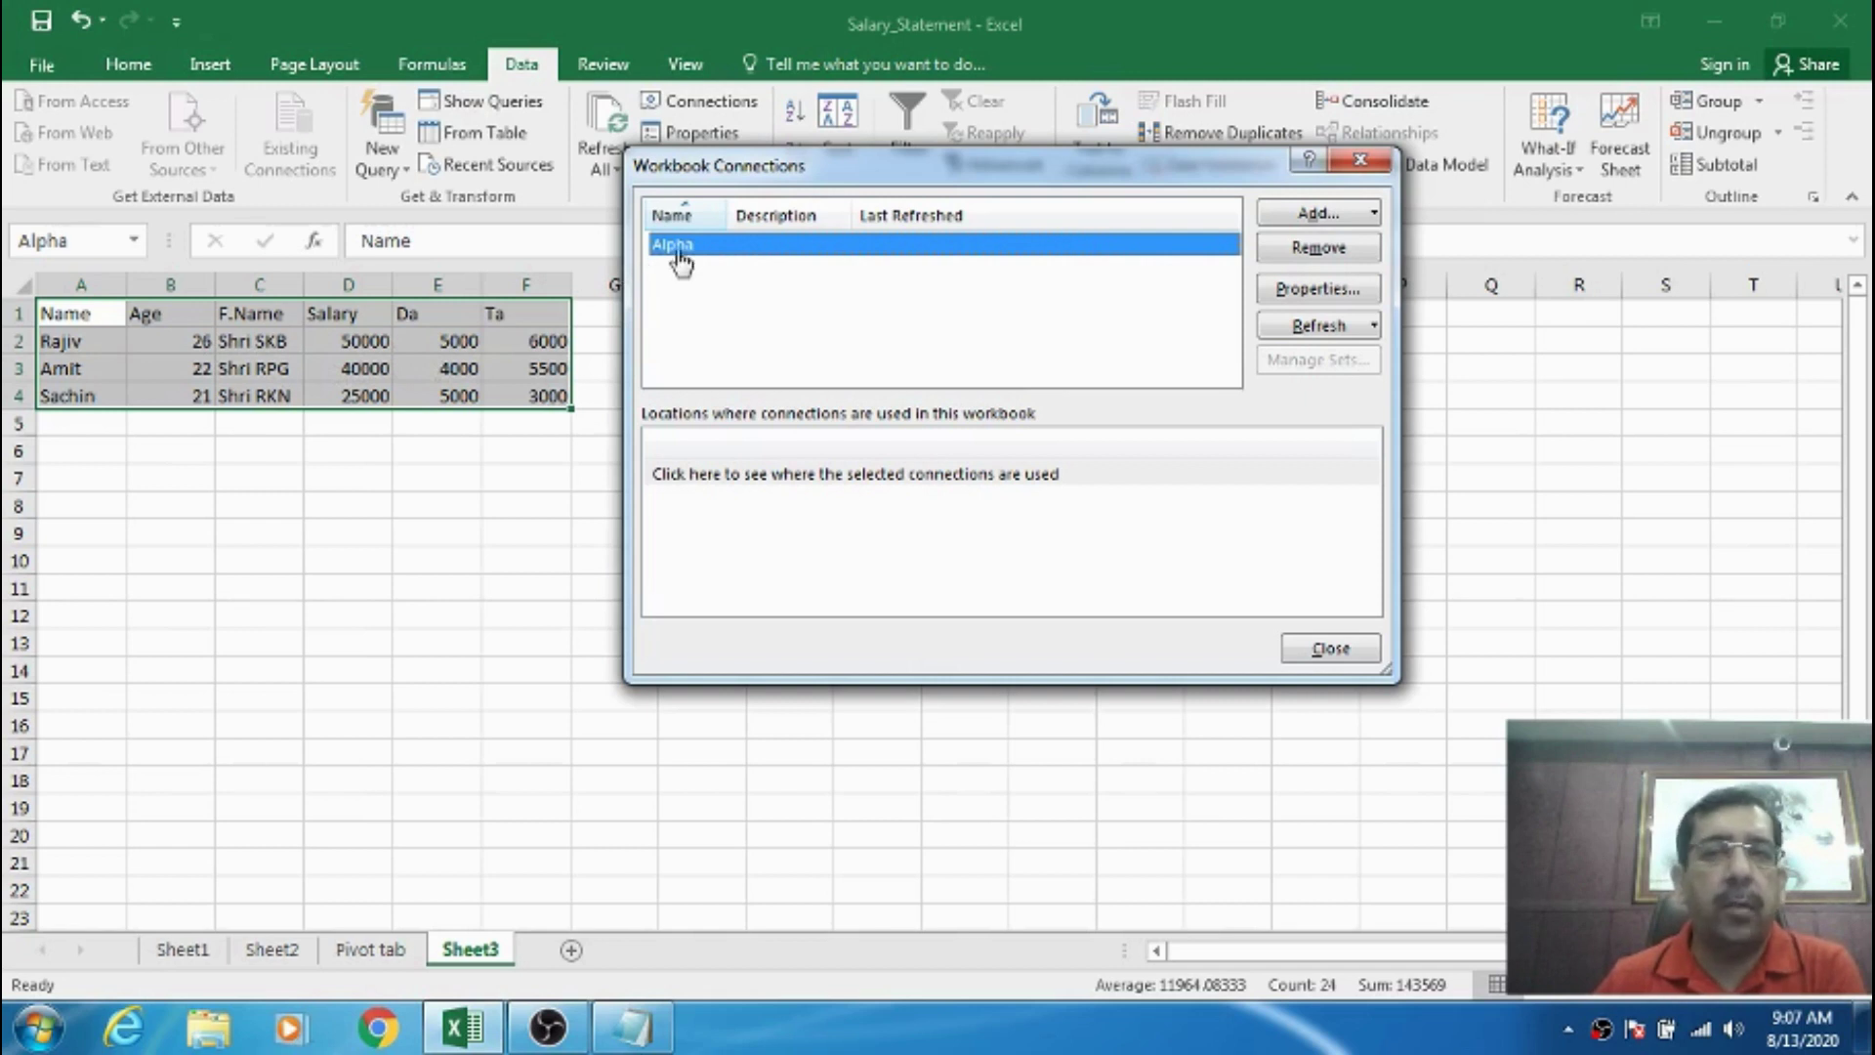
left_click(1302, 251)
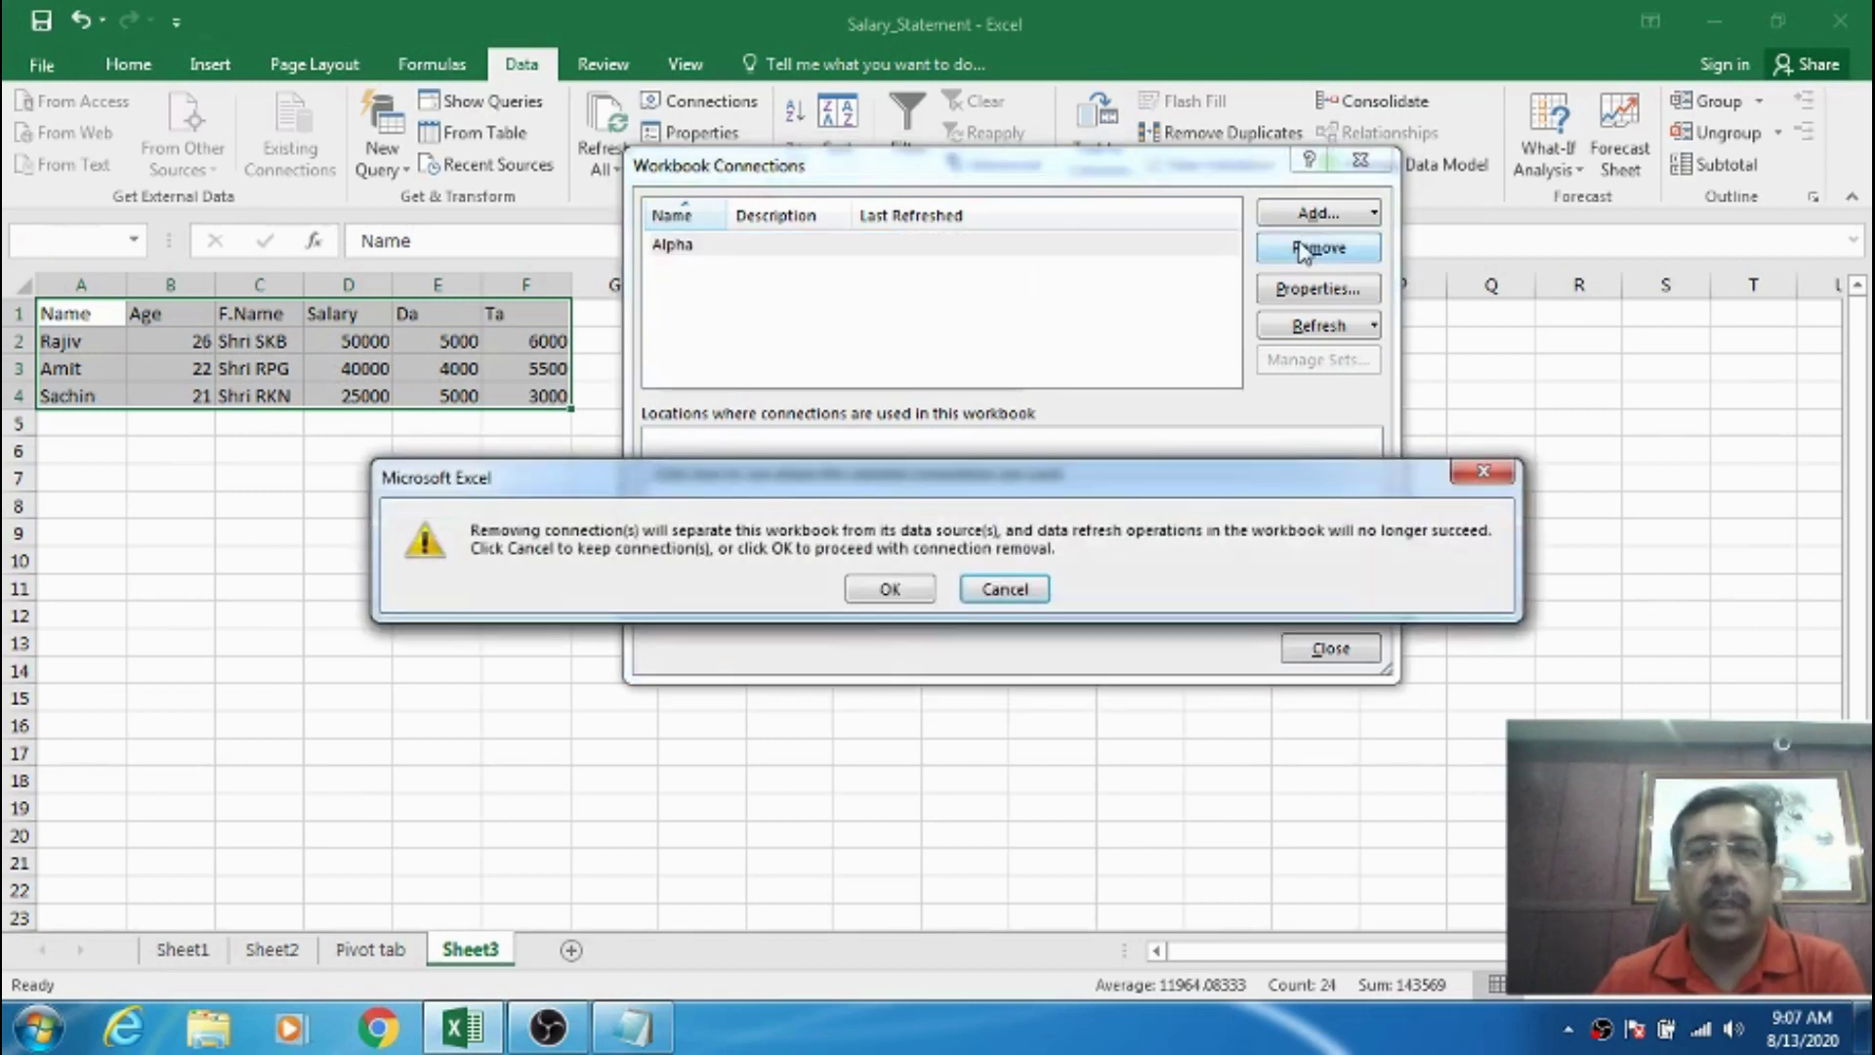
left_click(903, 587)
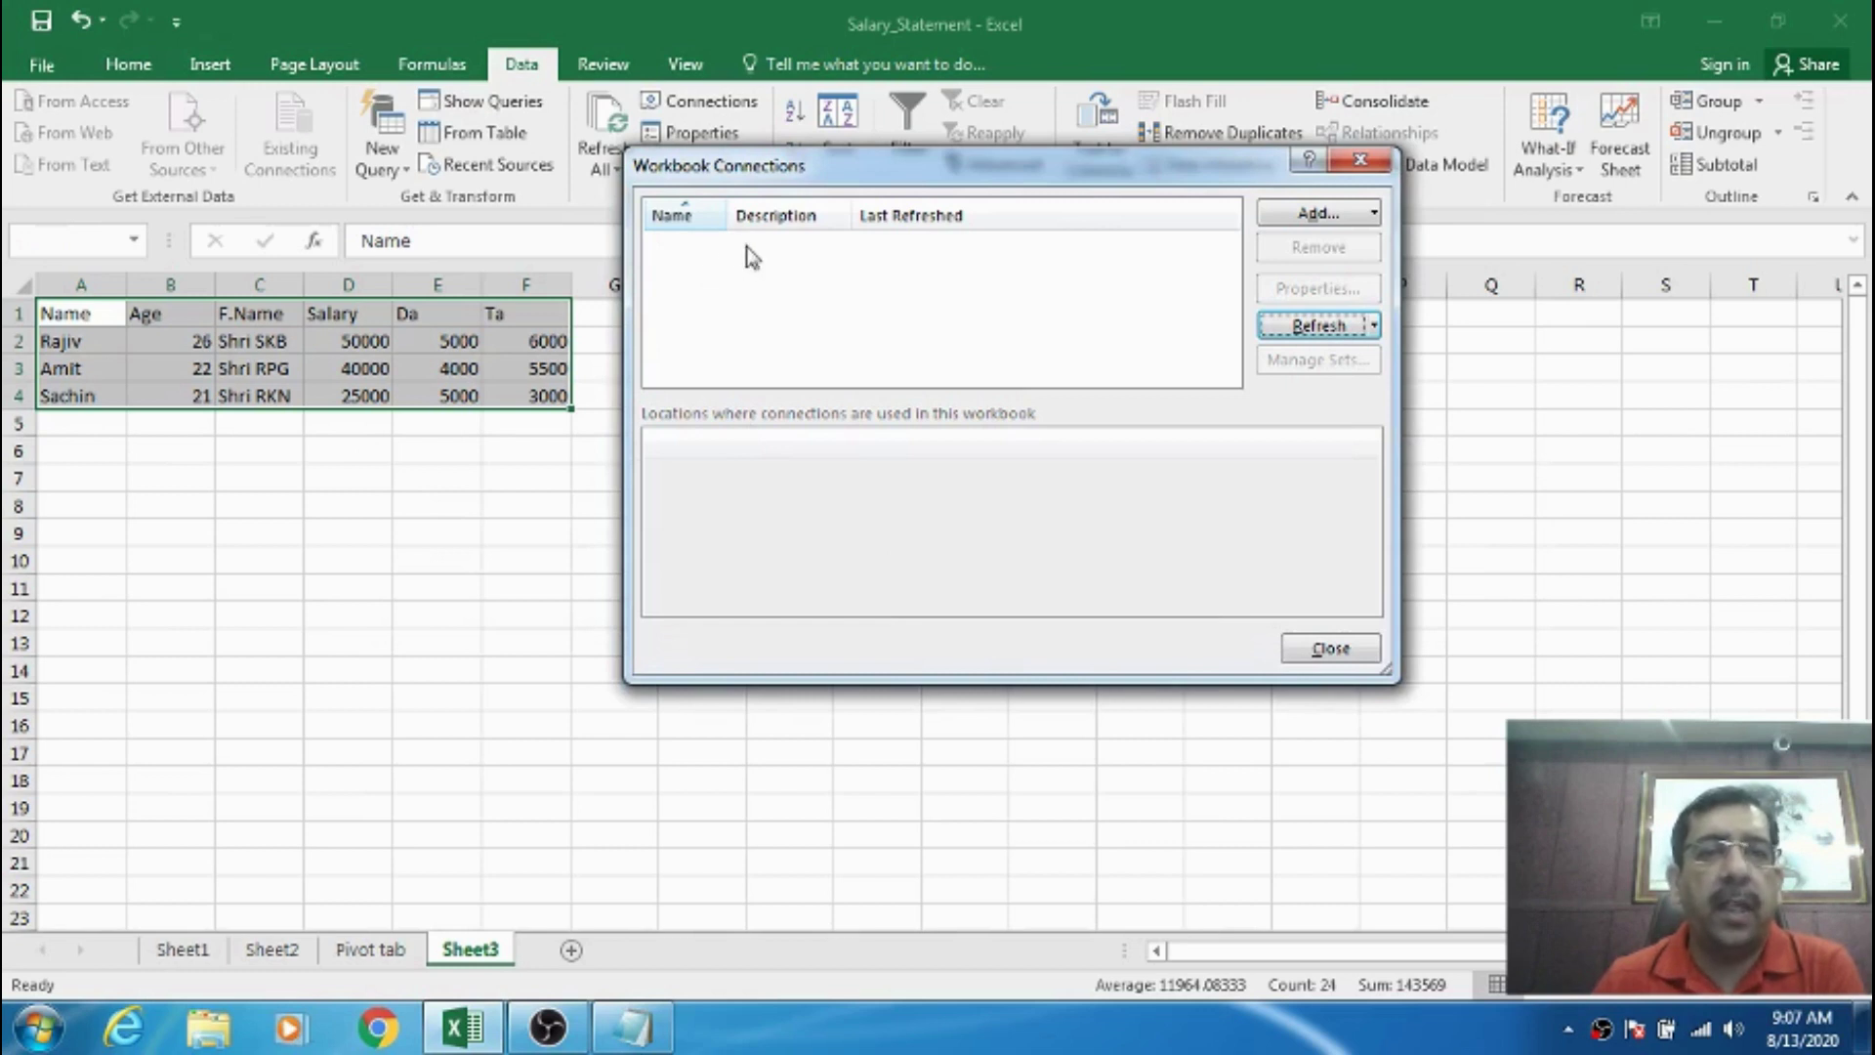
left_click(1332, 651)
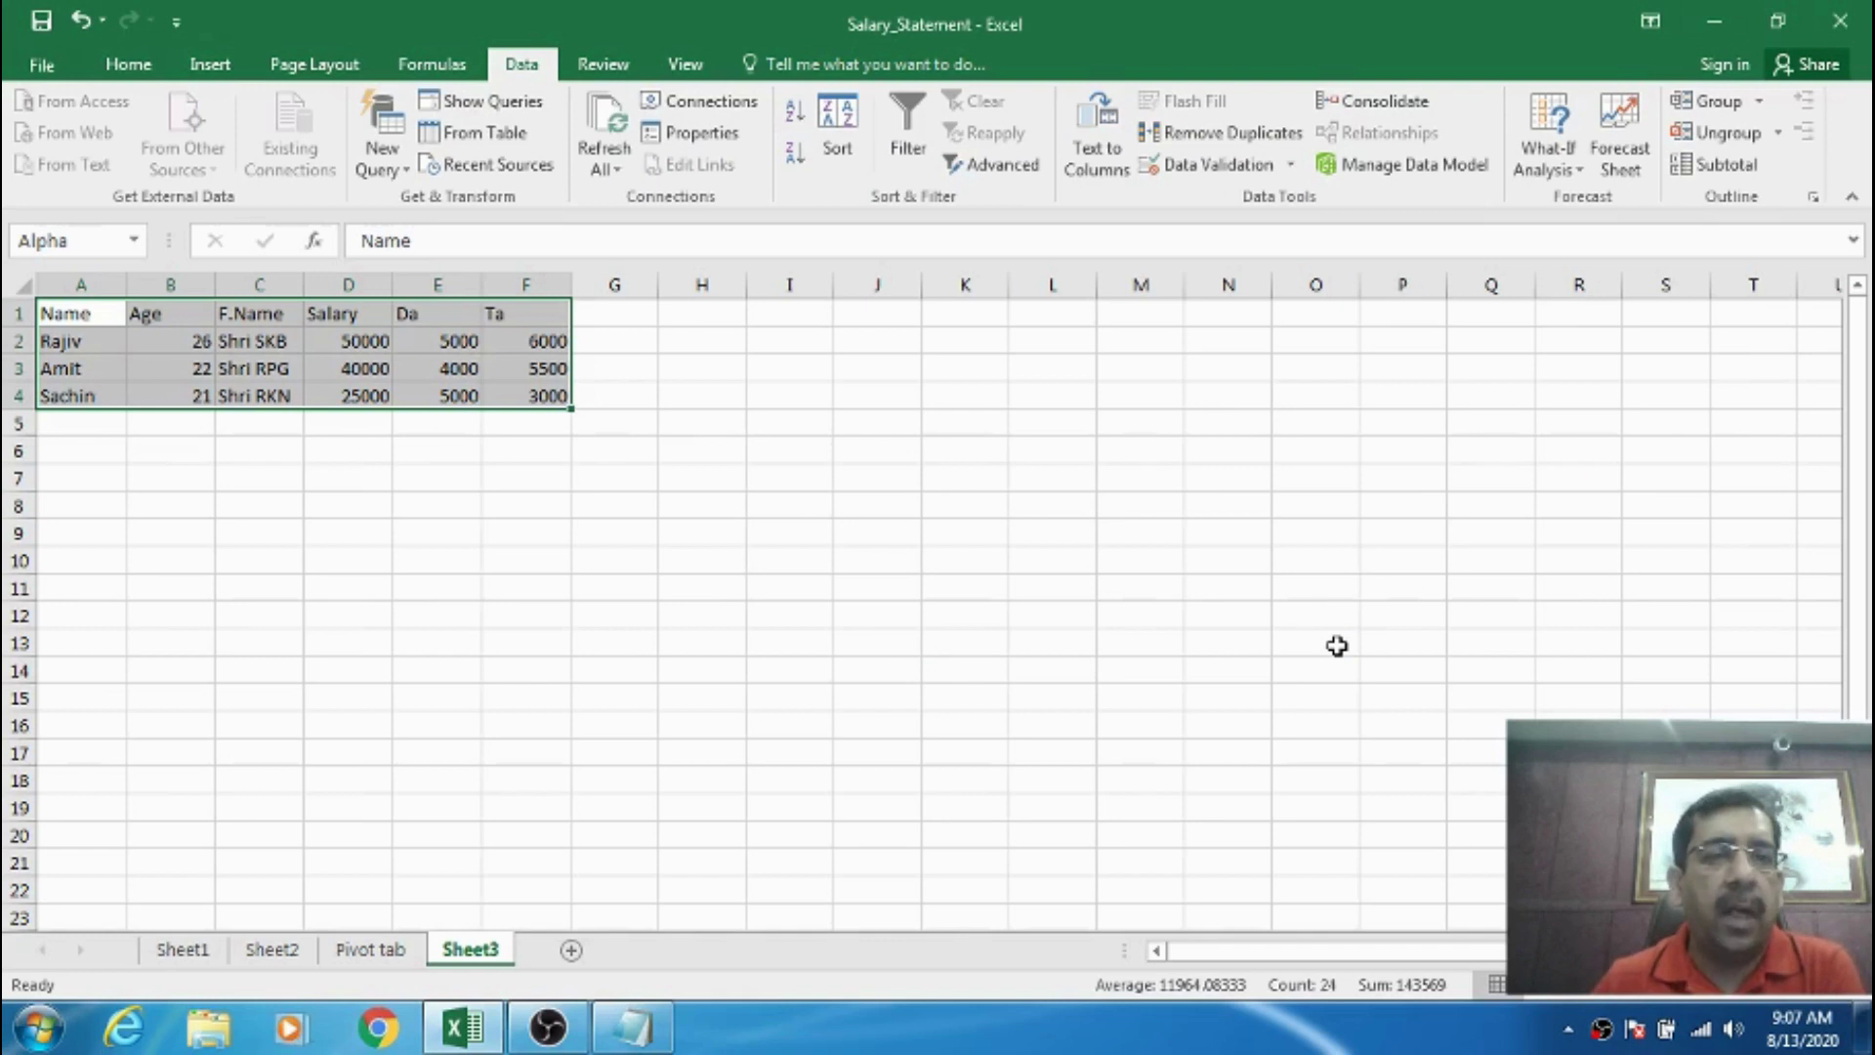
- Switch to the Alpha text file in Notepad, set the three salaries to 55000, 45000 and 30000 in row order, and save it
left_click(90, 319)
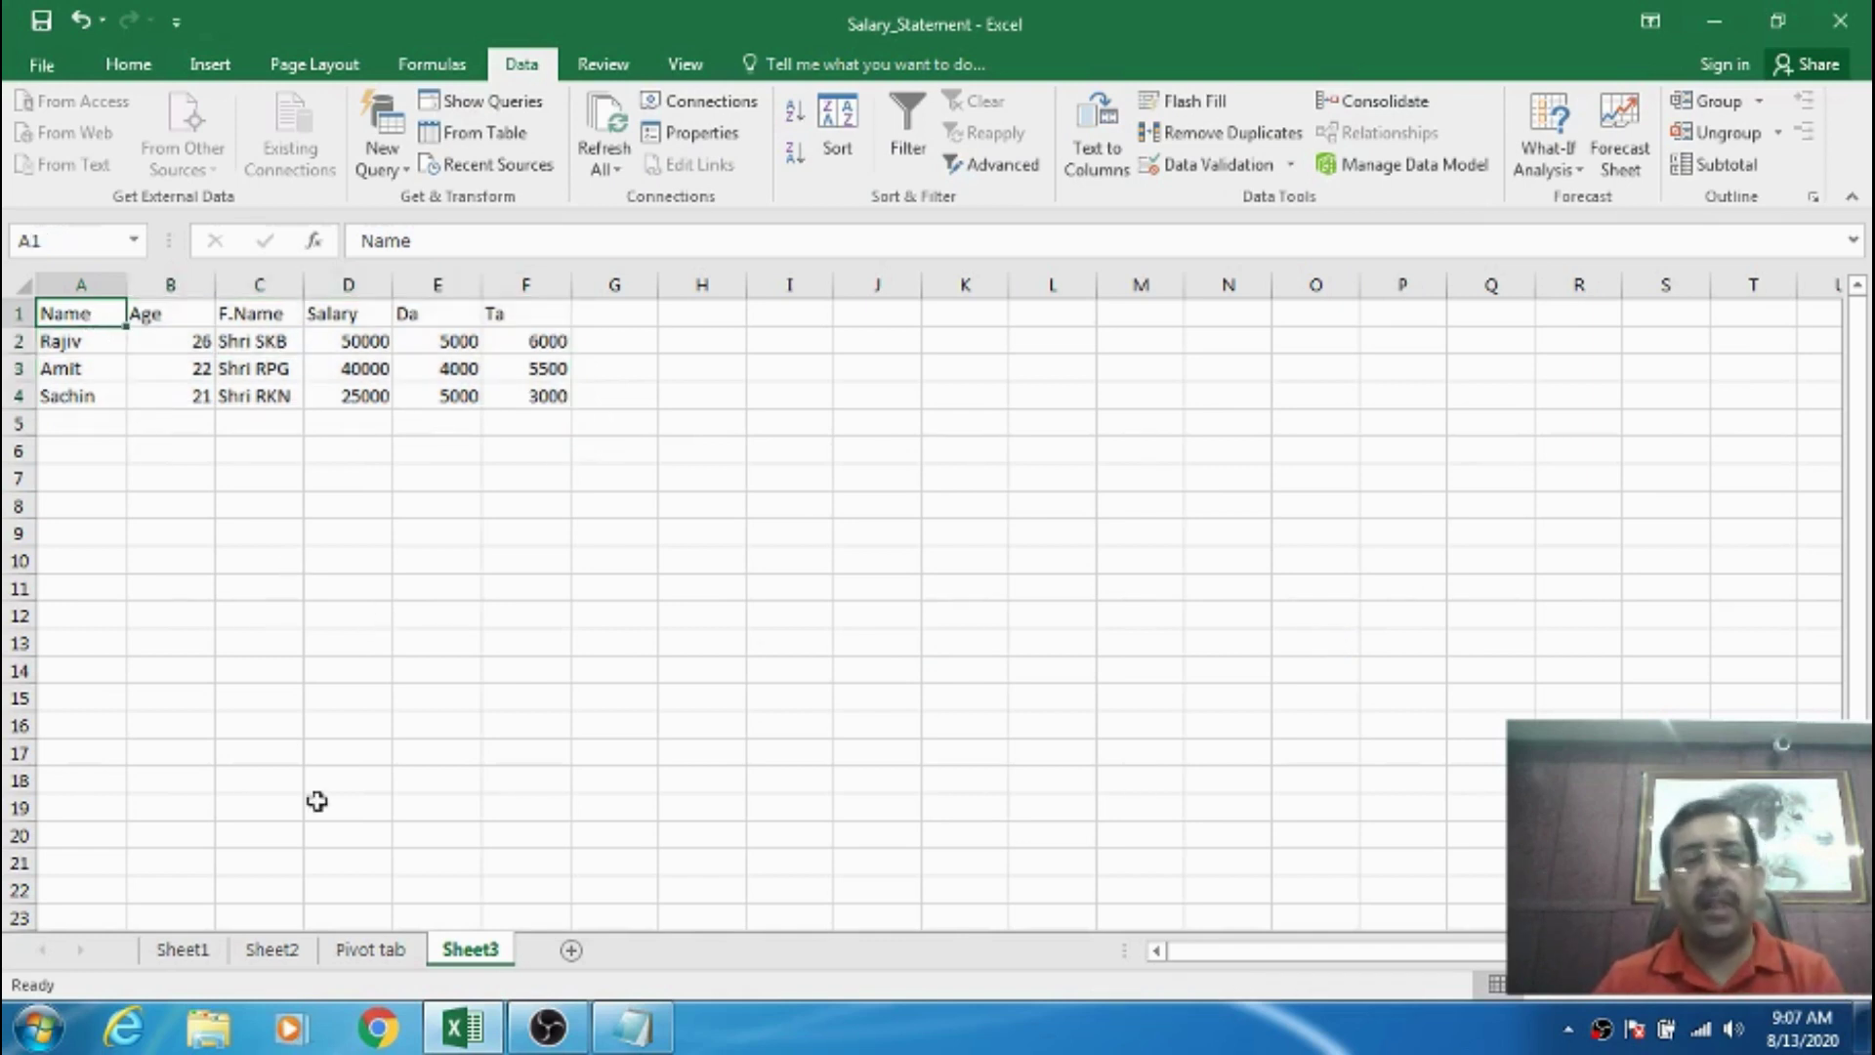
left_click(633, 1028)
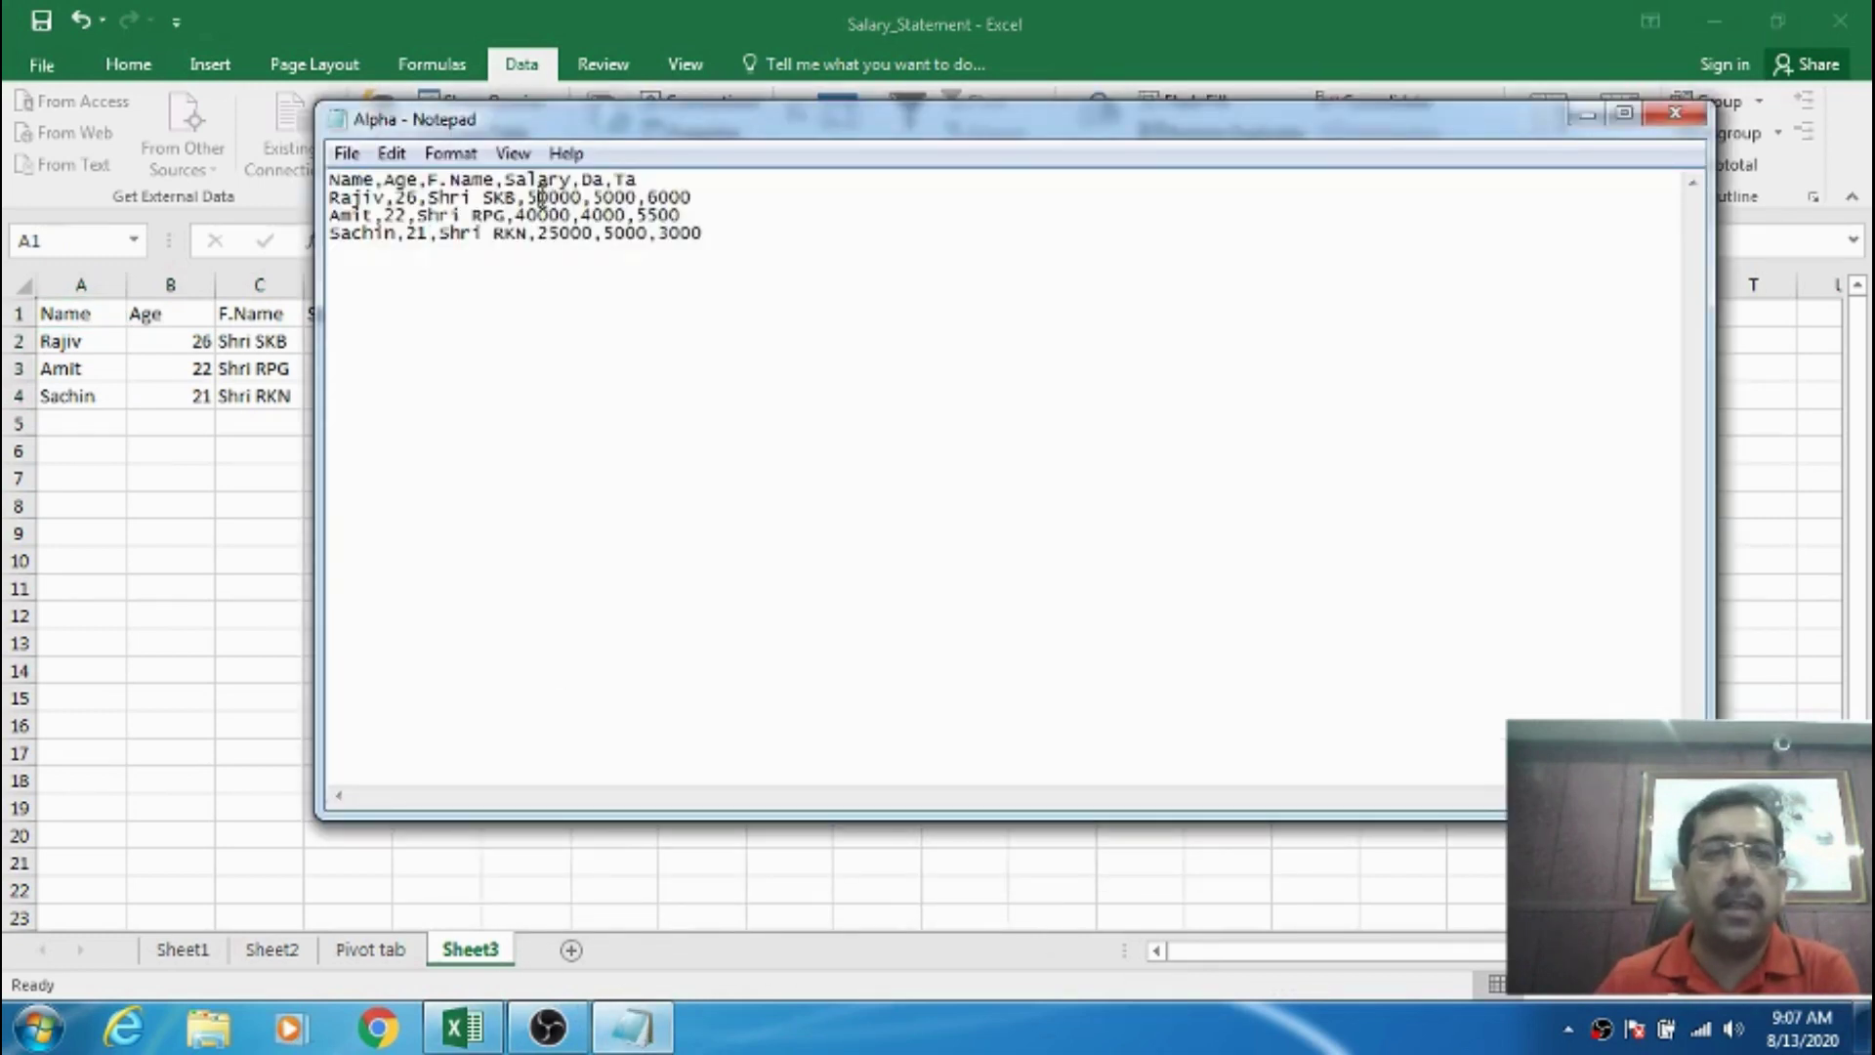
type("5")
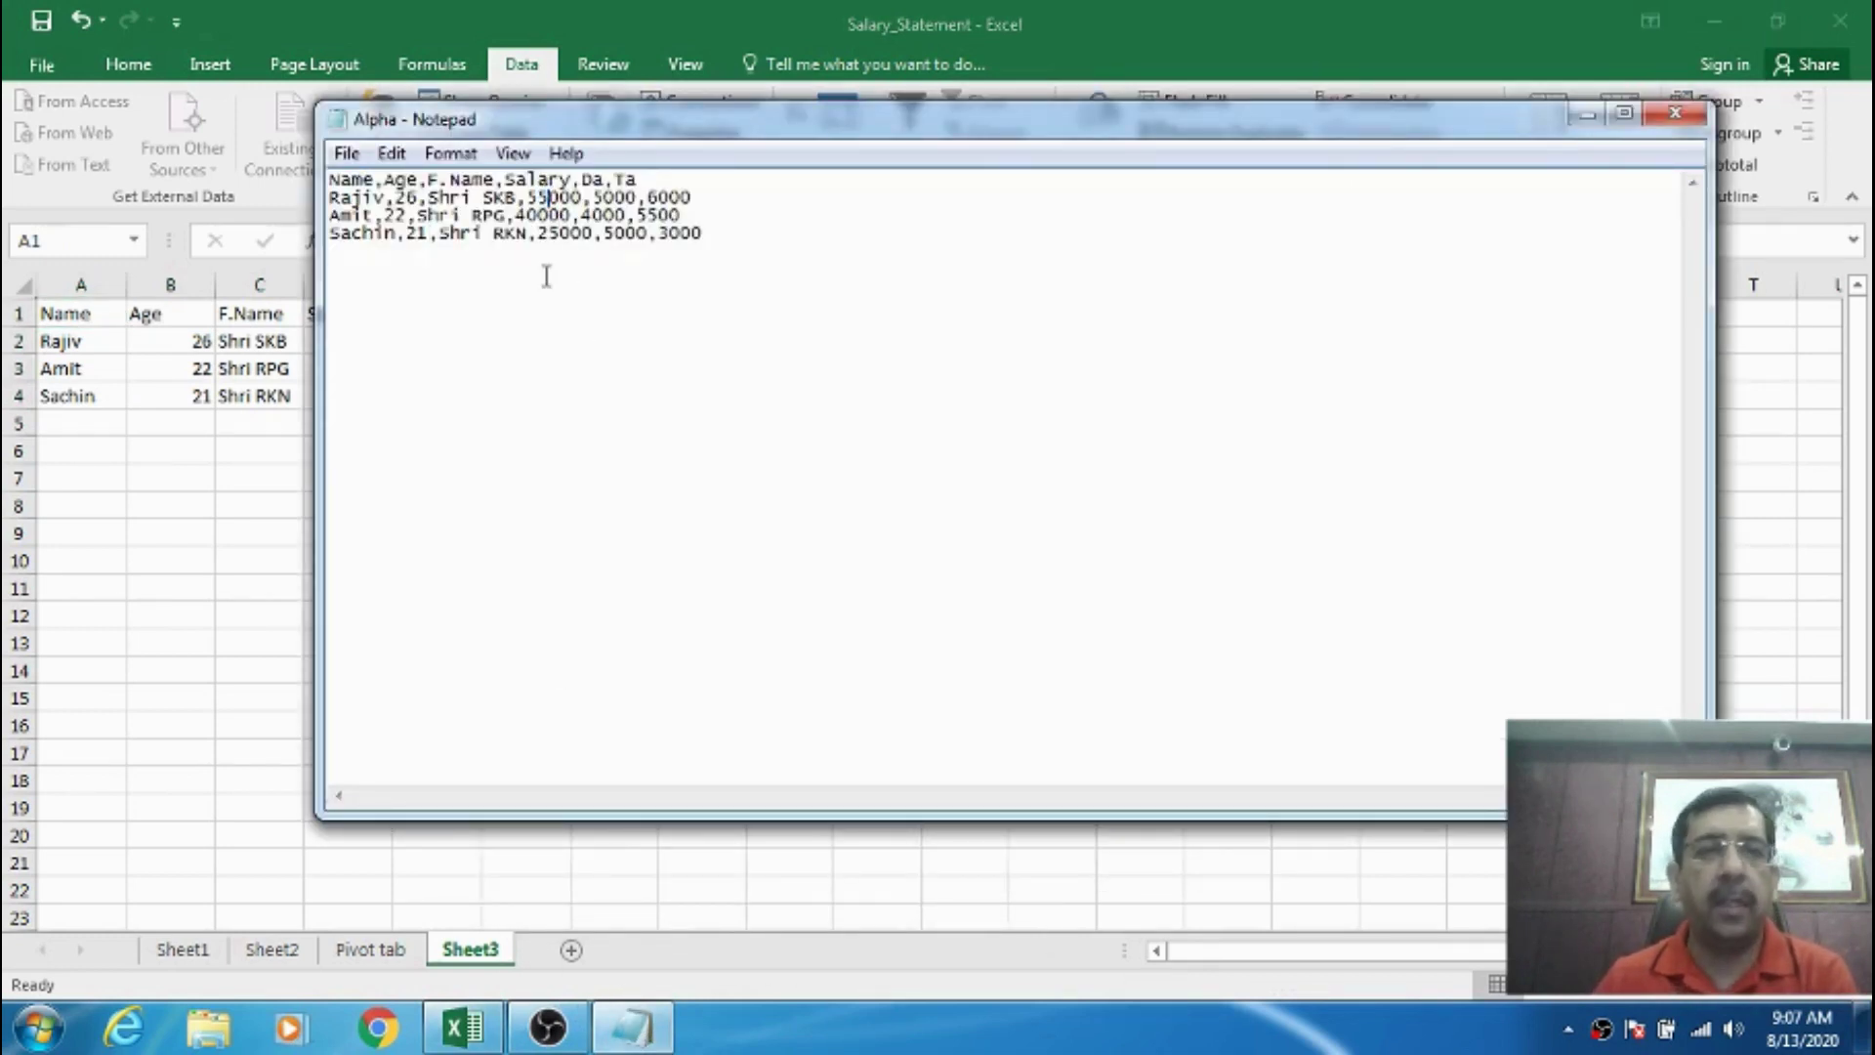
type("5")
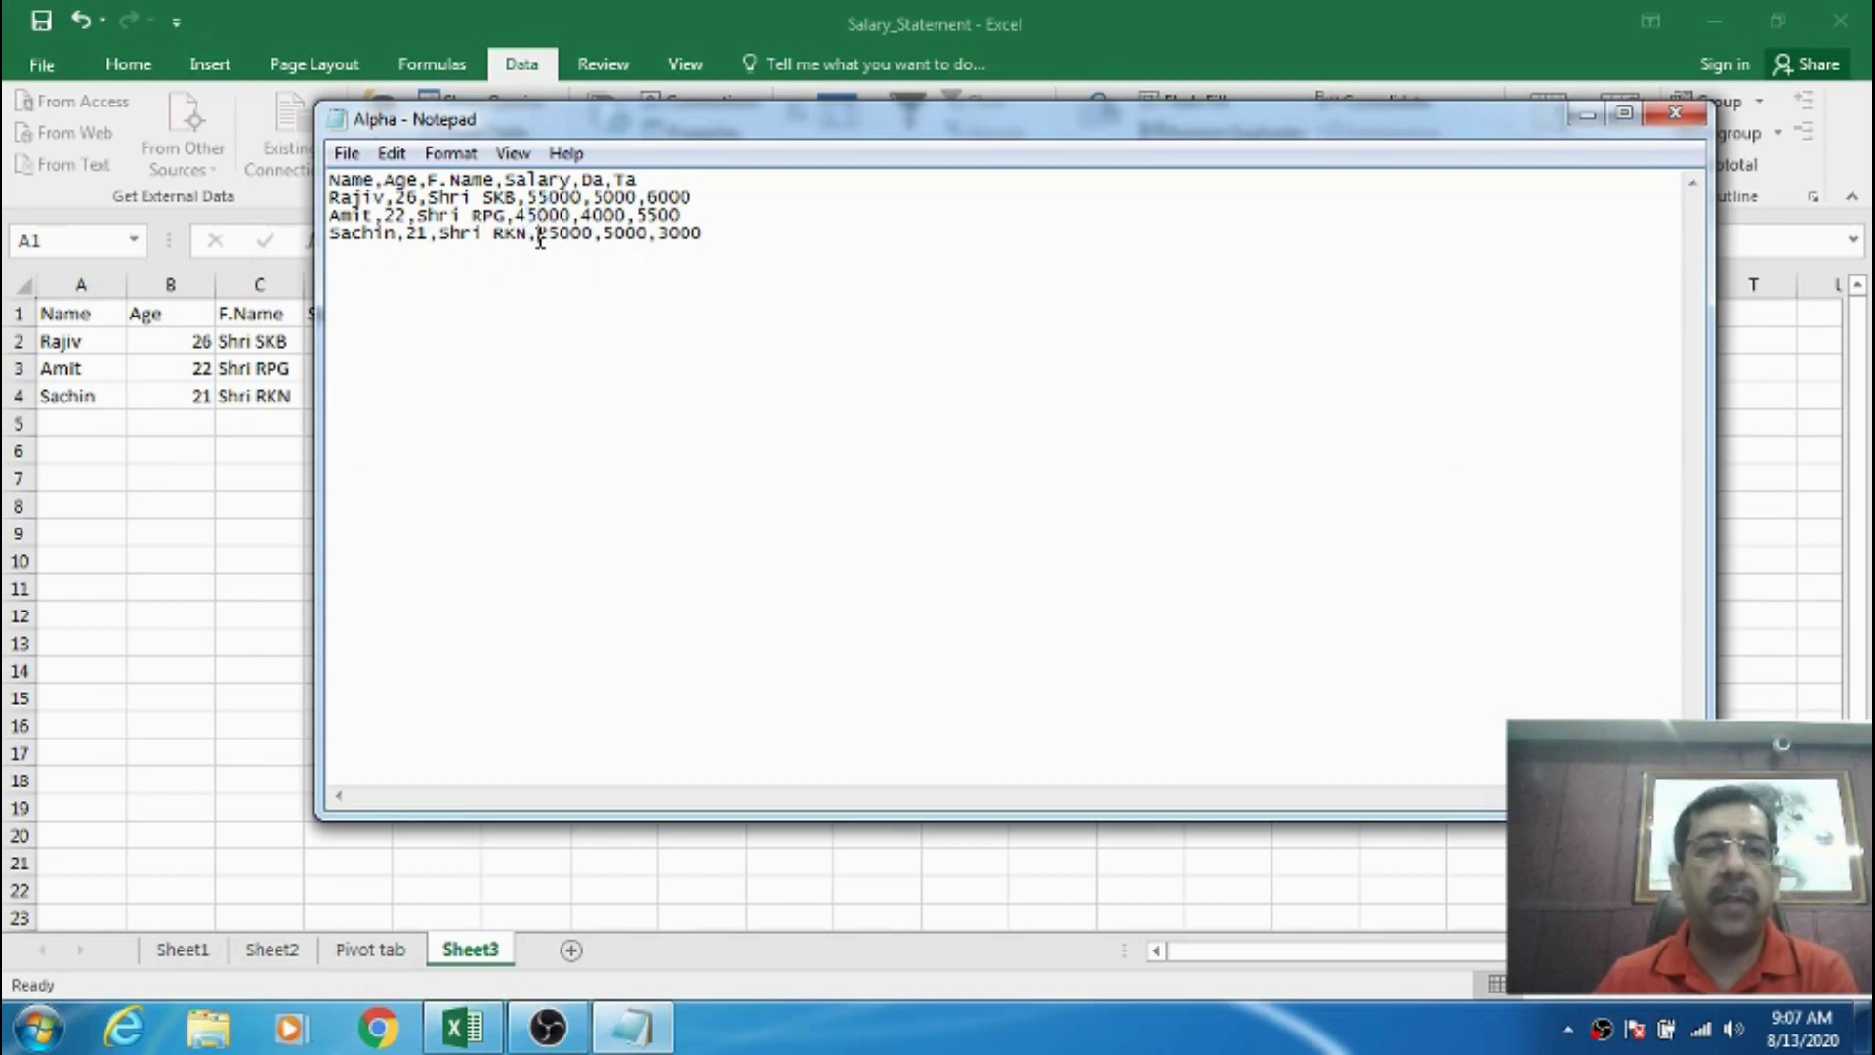
type("30")
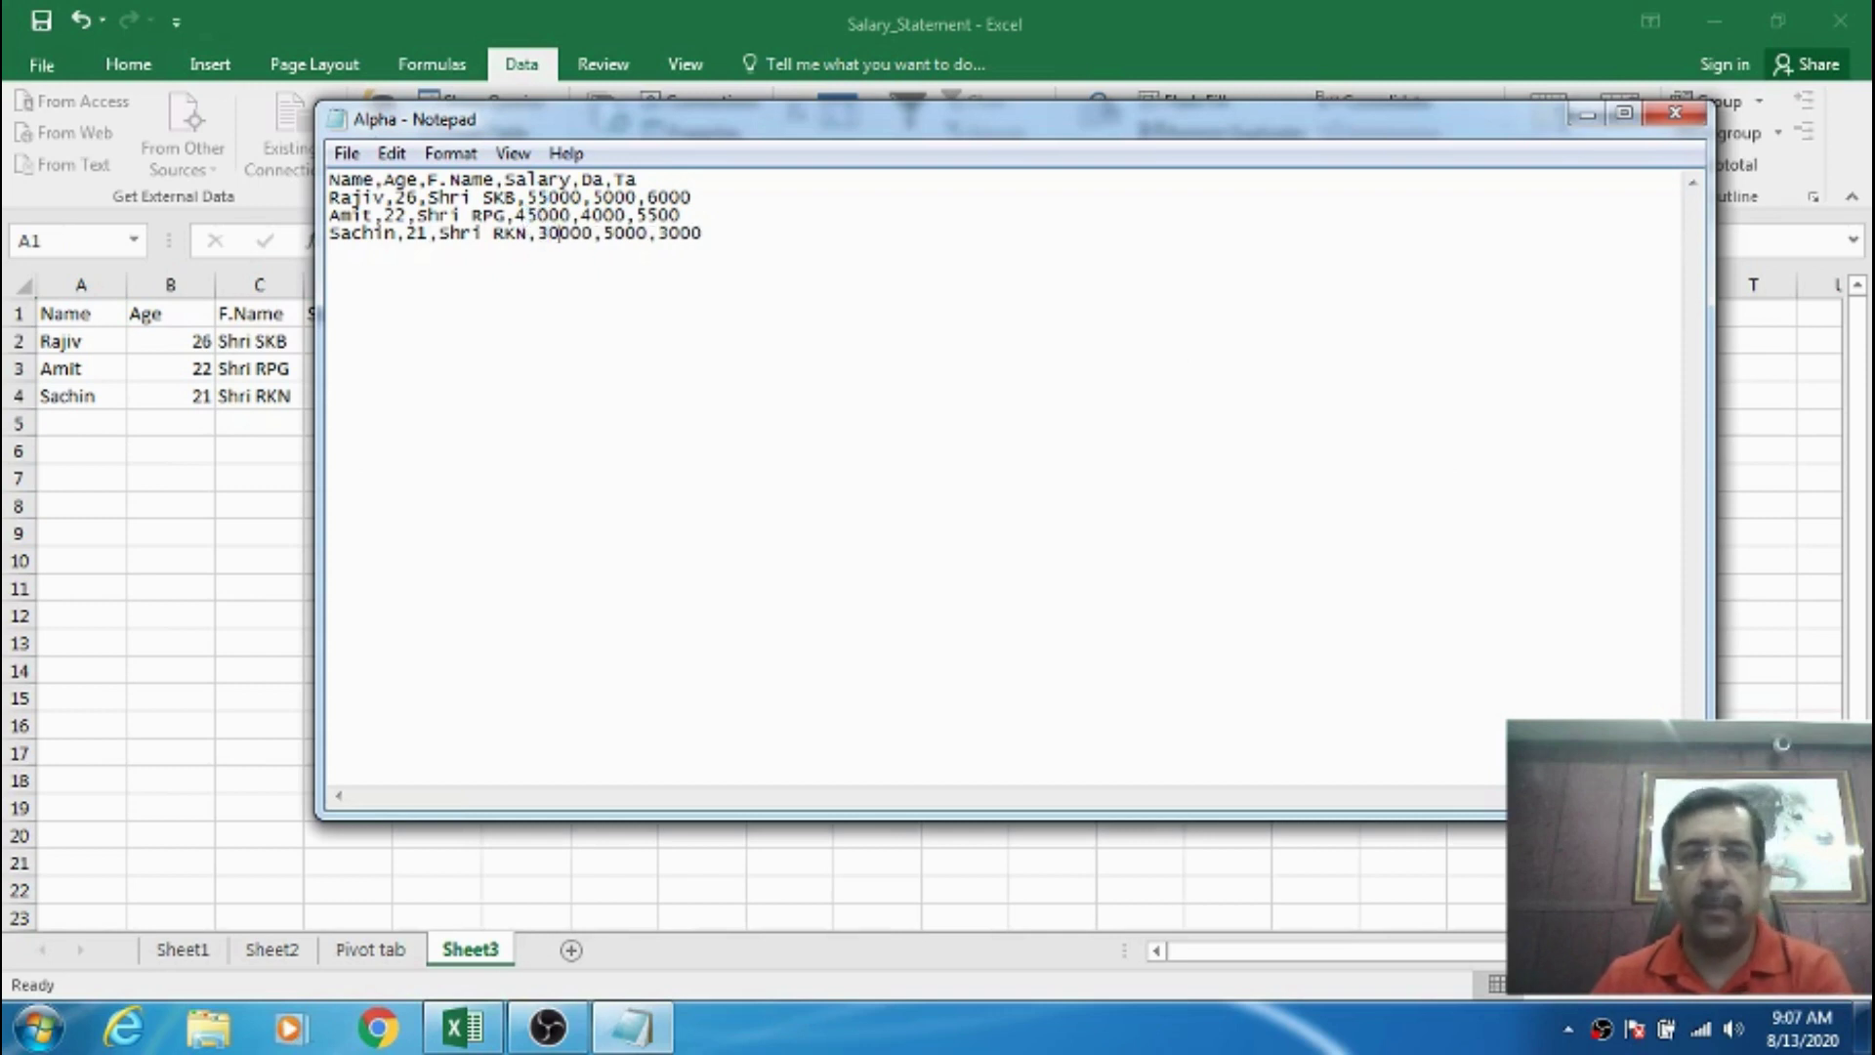
left_click(346, 153)
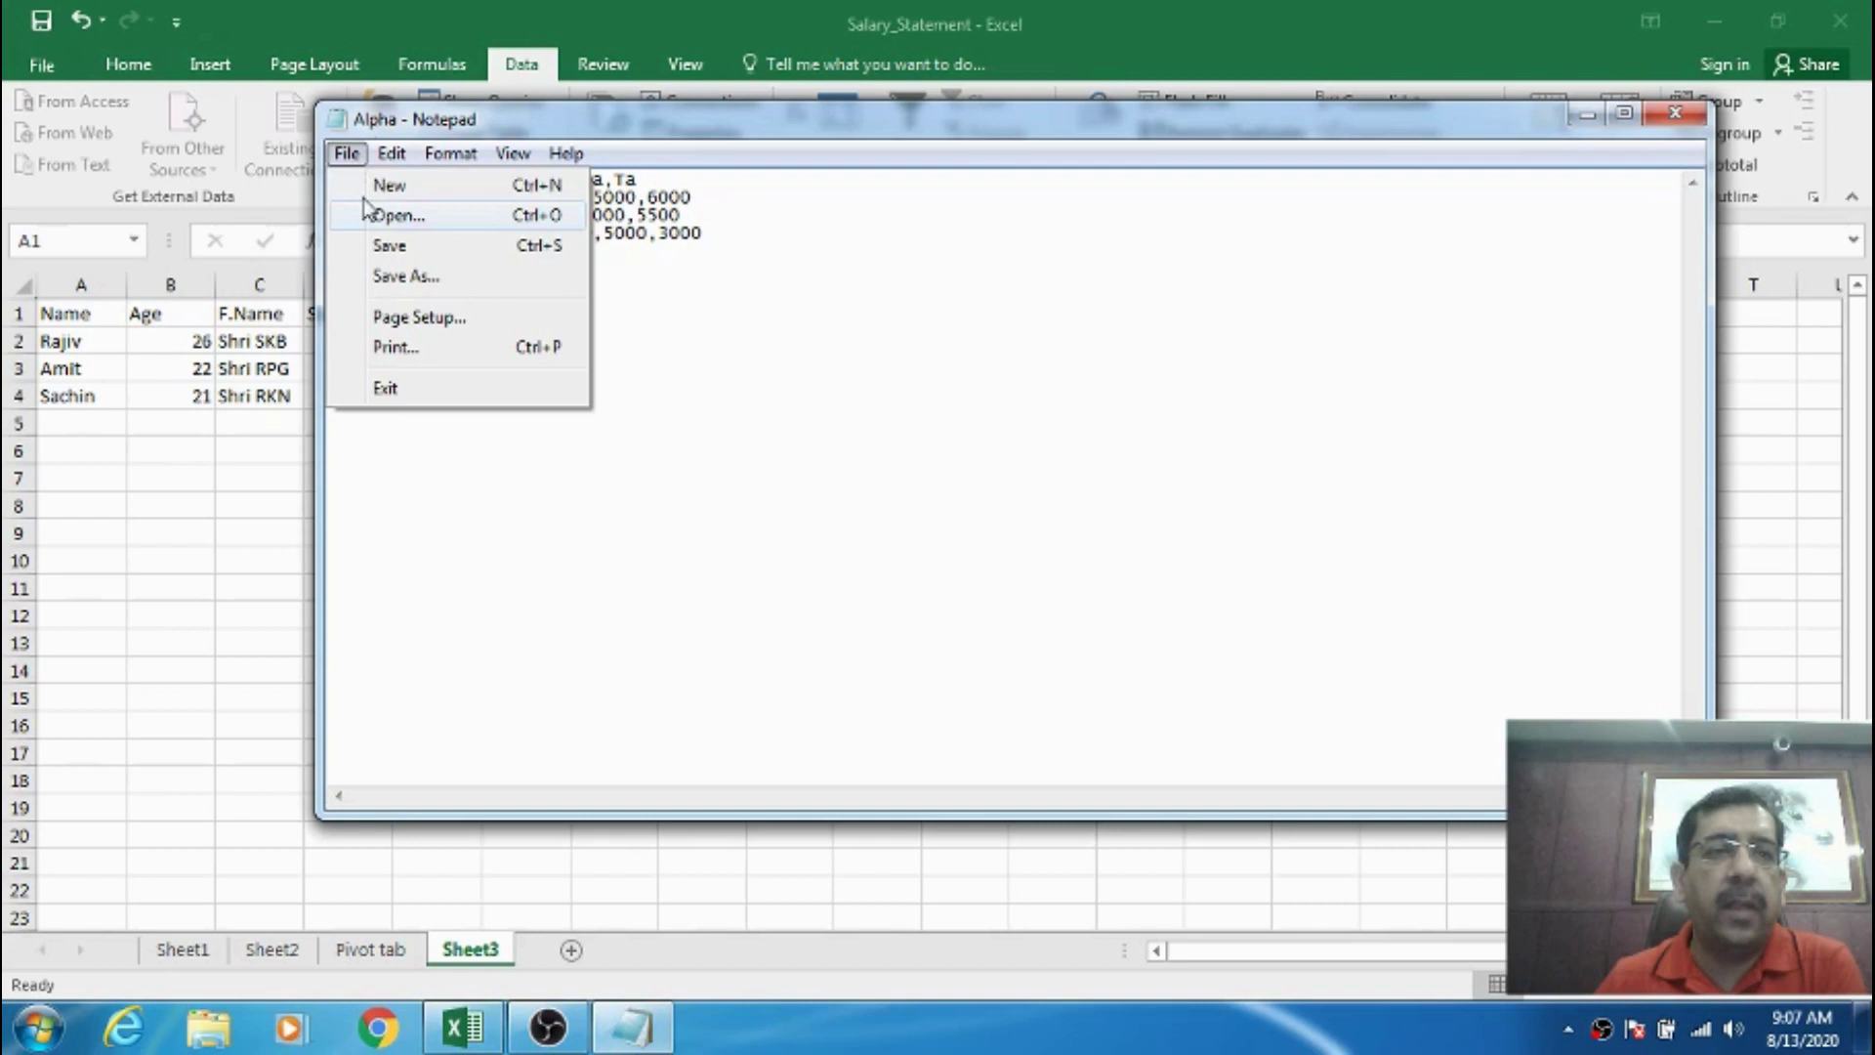
left_click(392, 246)
left_click(1587, 115)
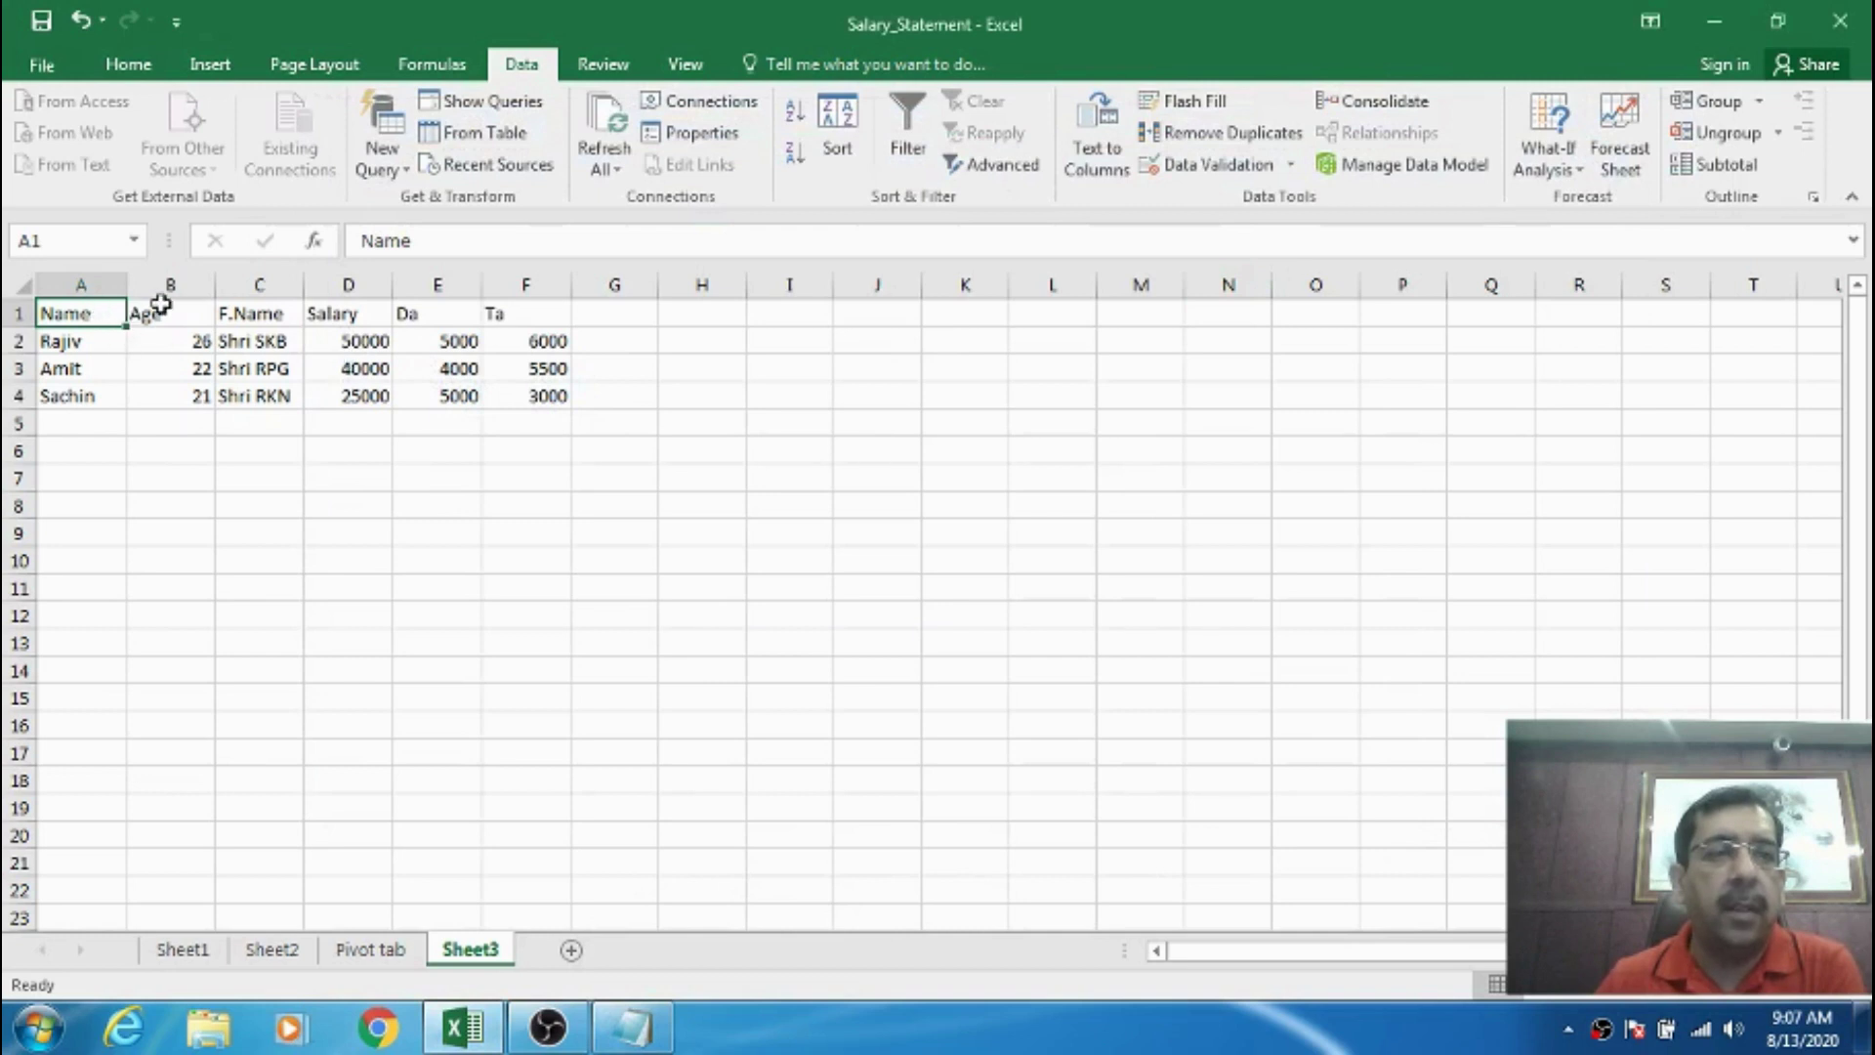
- Try to refresh all external data in the Excel workbook and check the table A1:F4
left_click(616, 170)
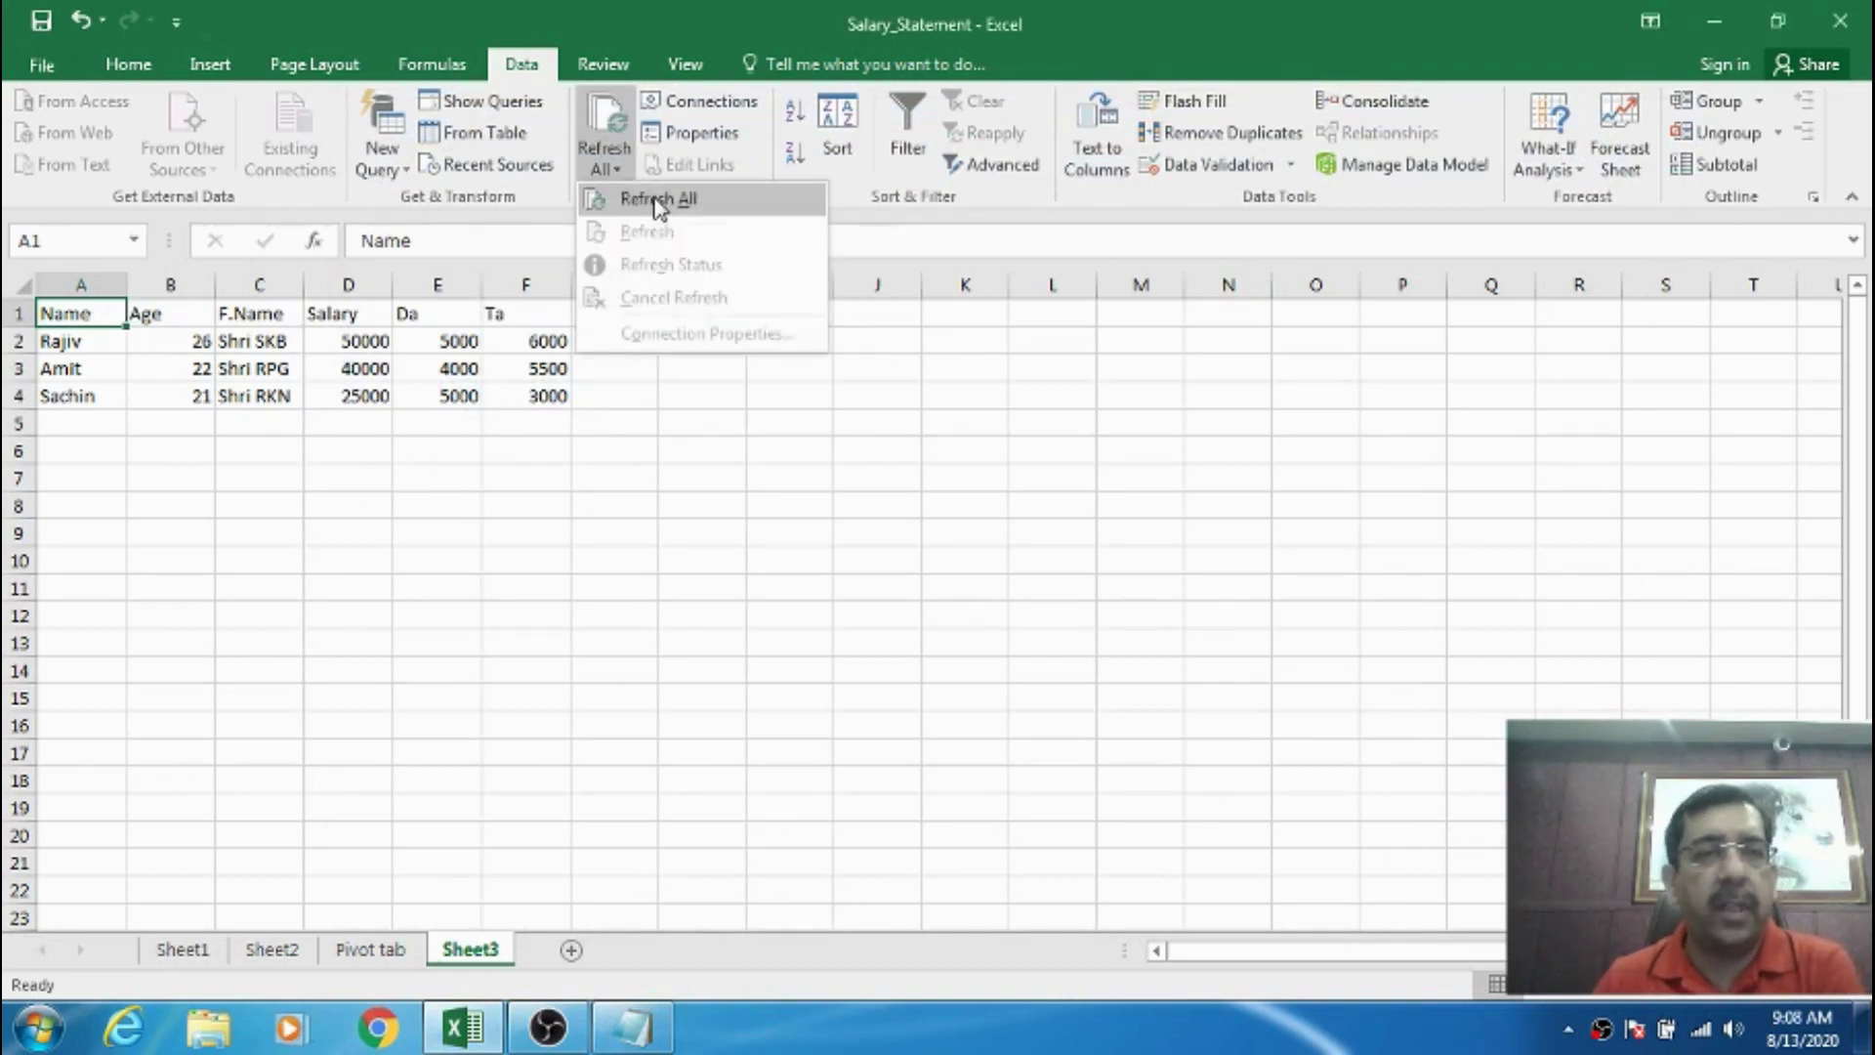
left_click(659, 200)
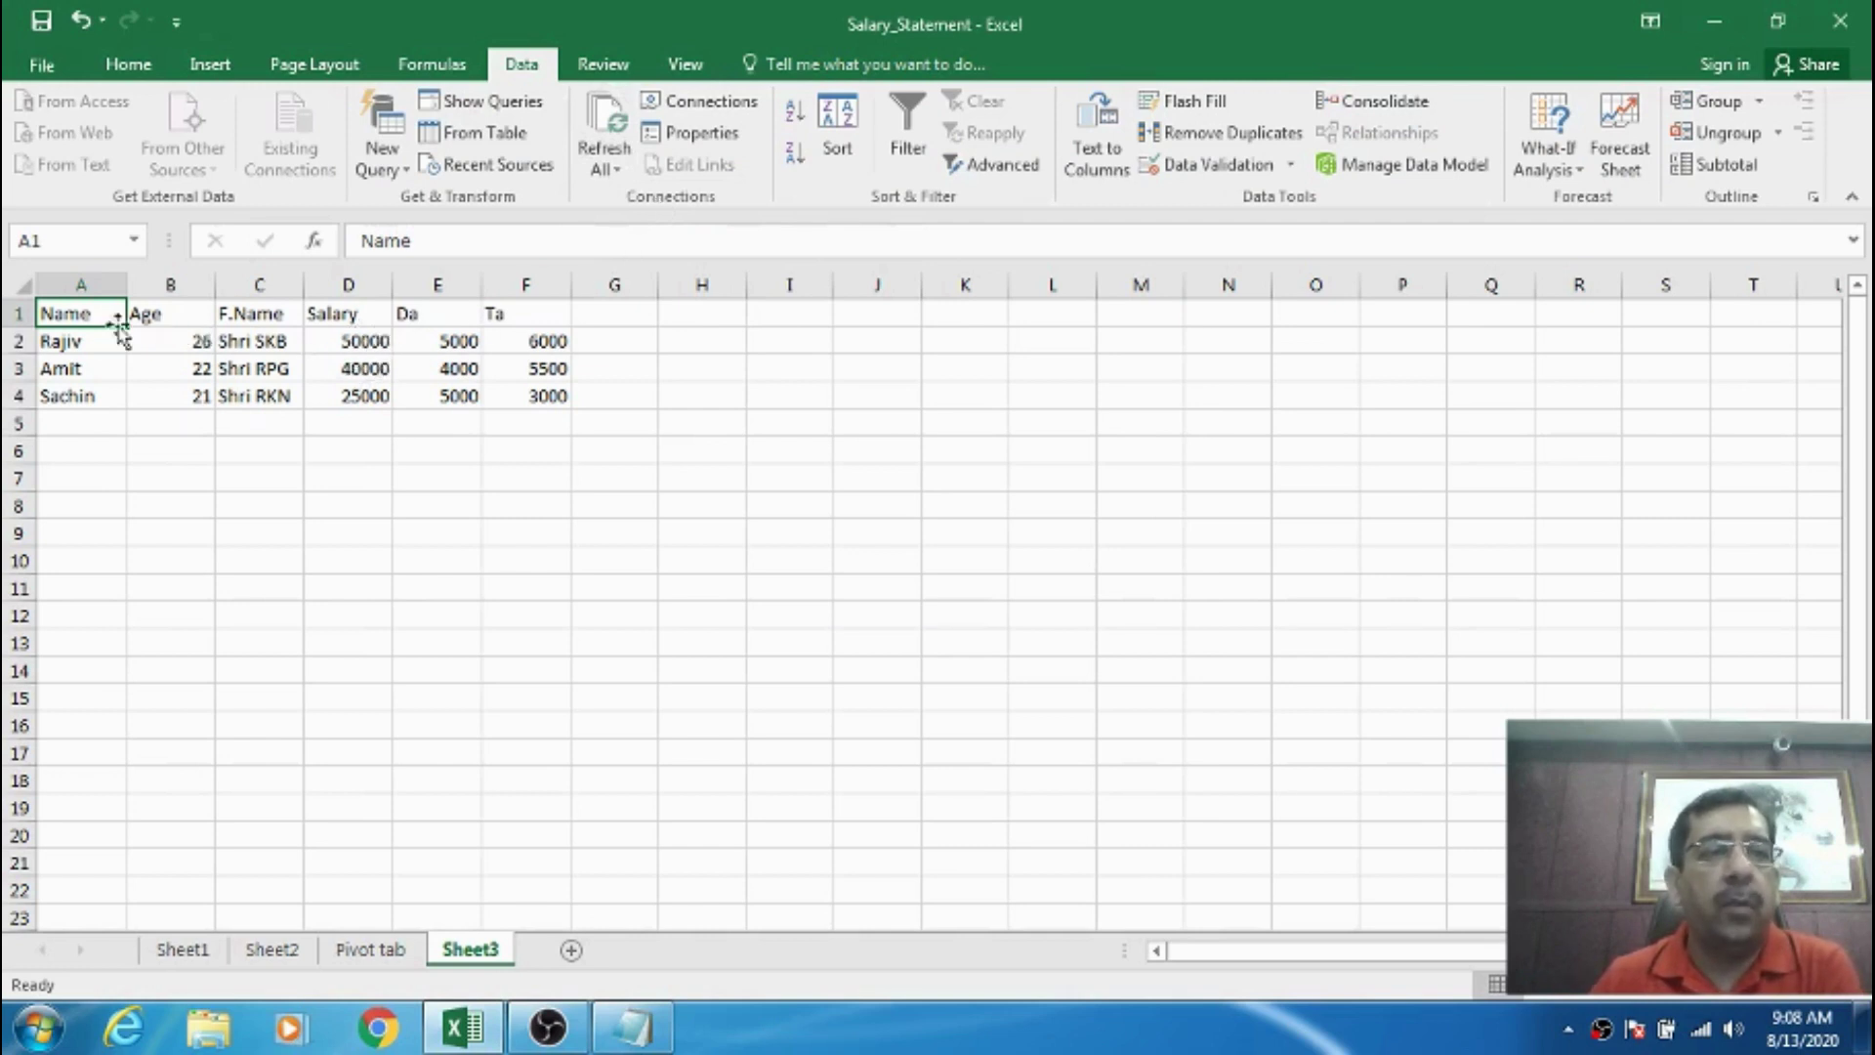
left_click_drag(121, 310, 524, 386)
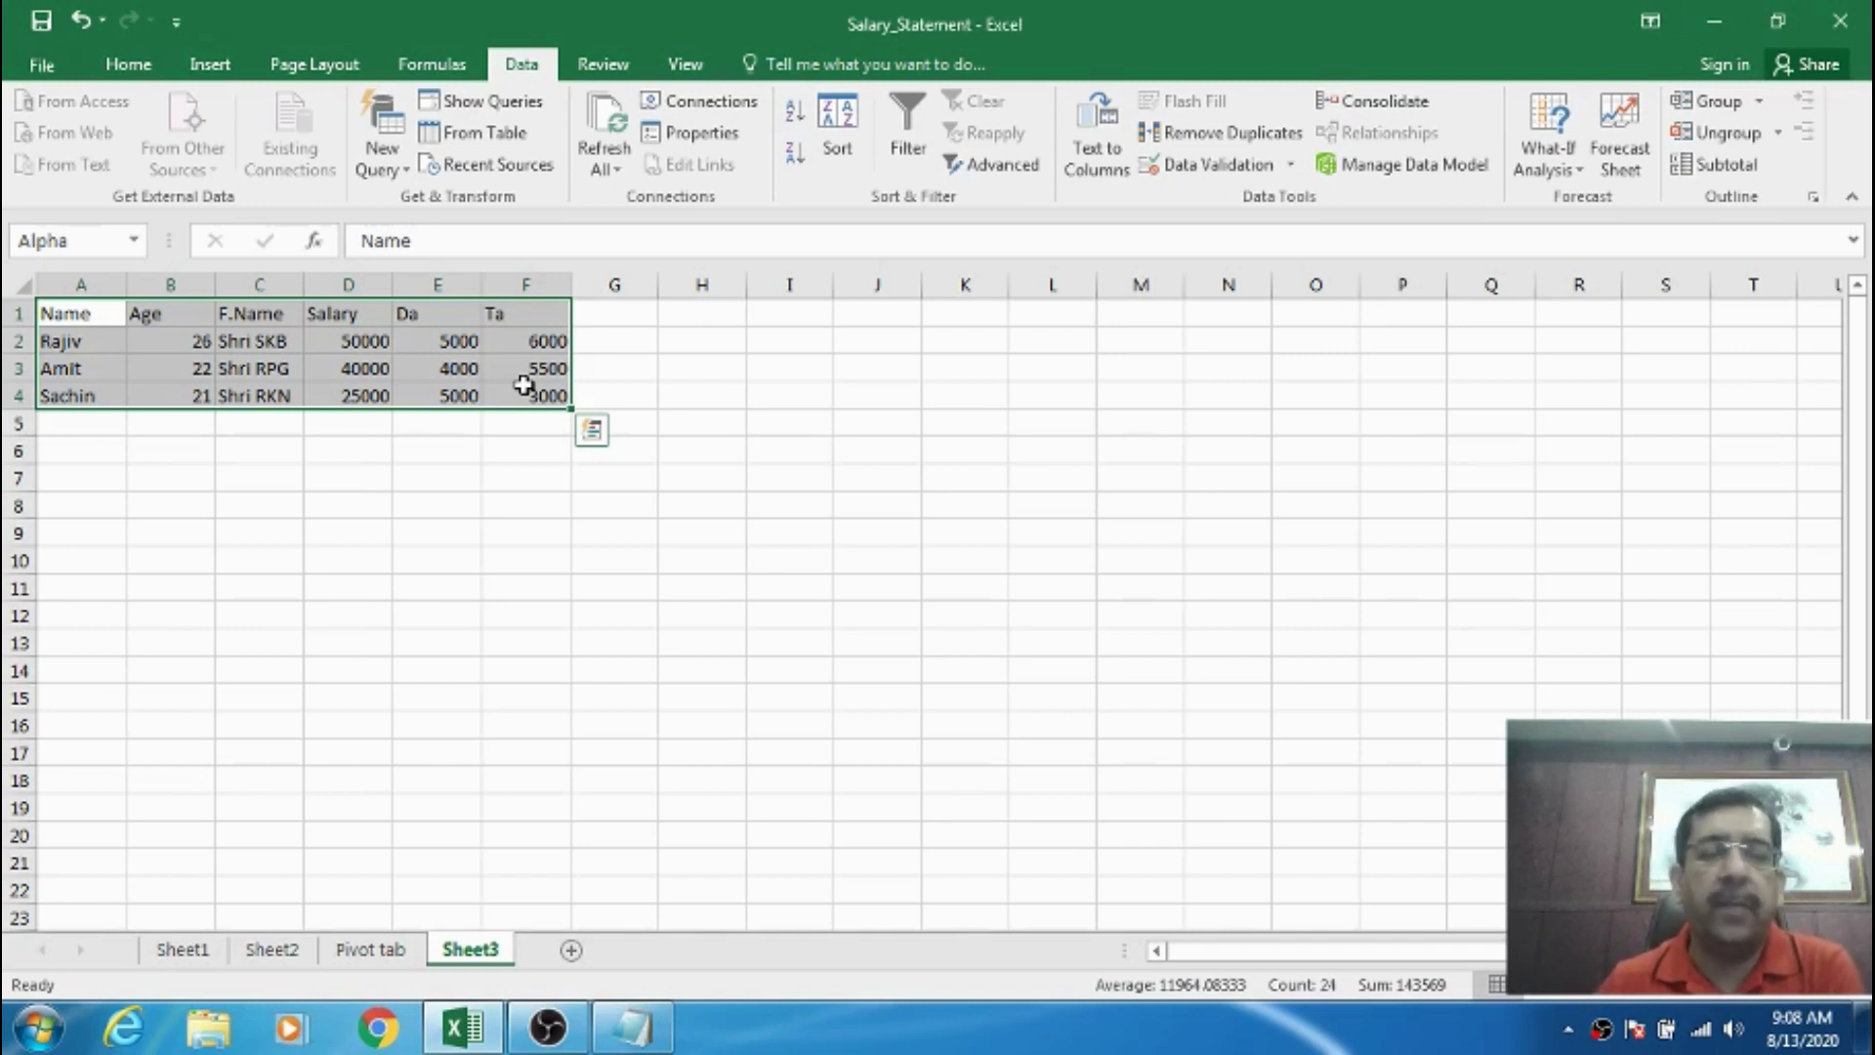
left_click(108, 315)
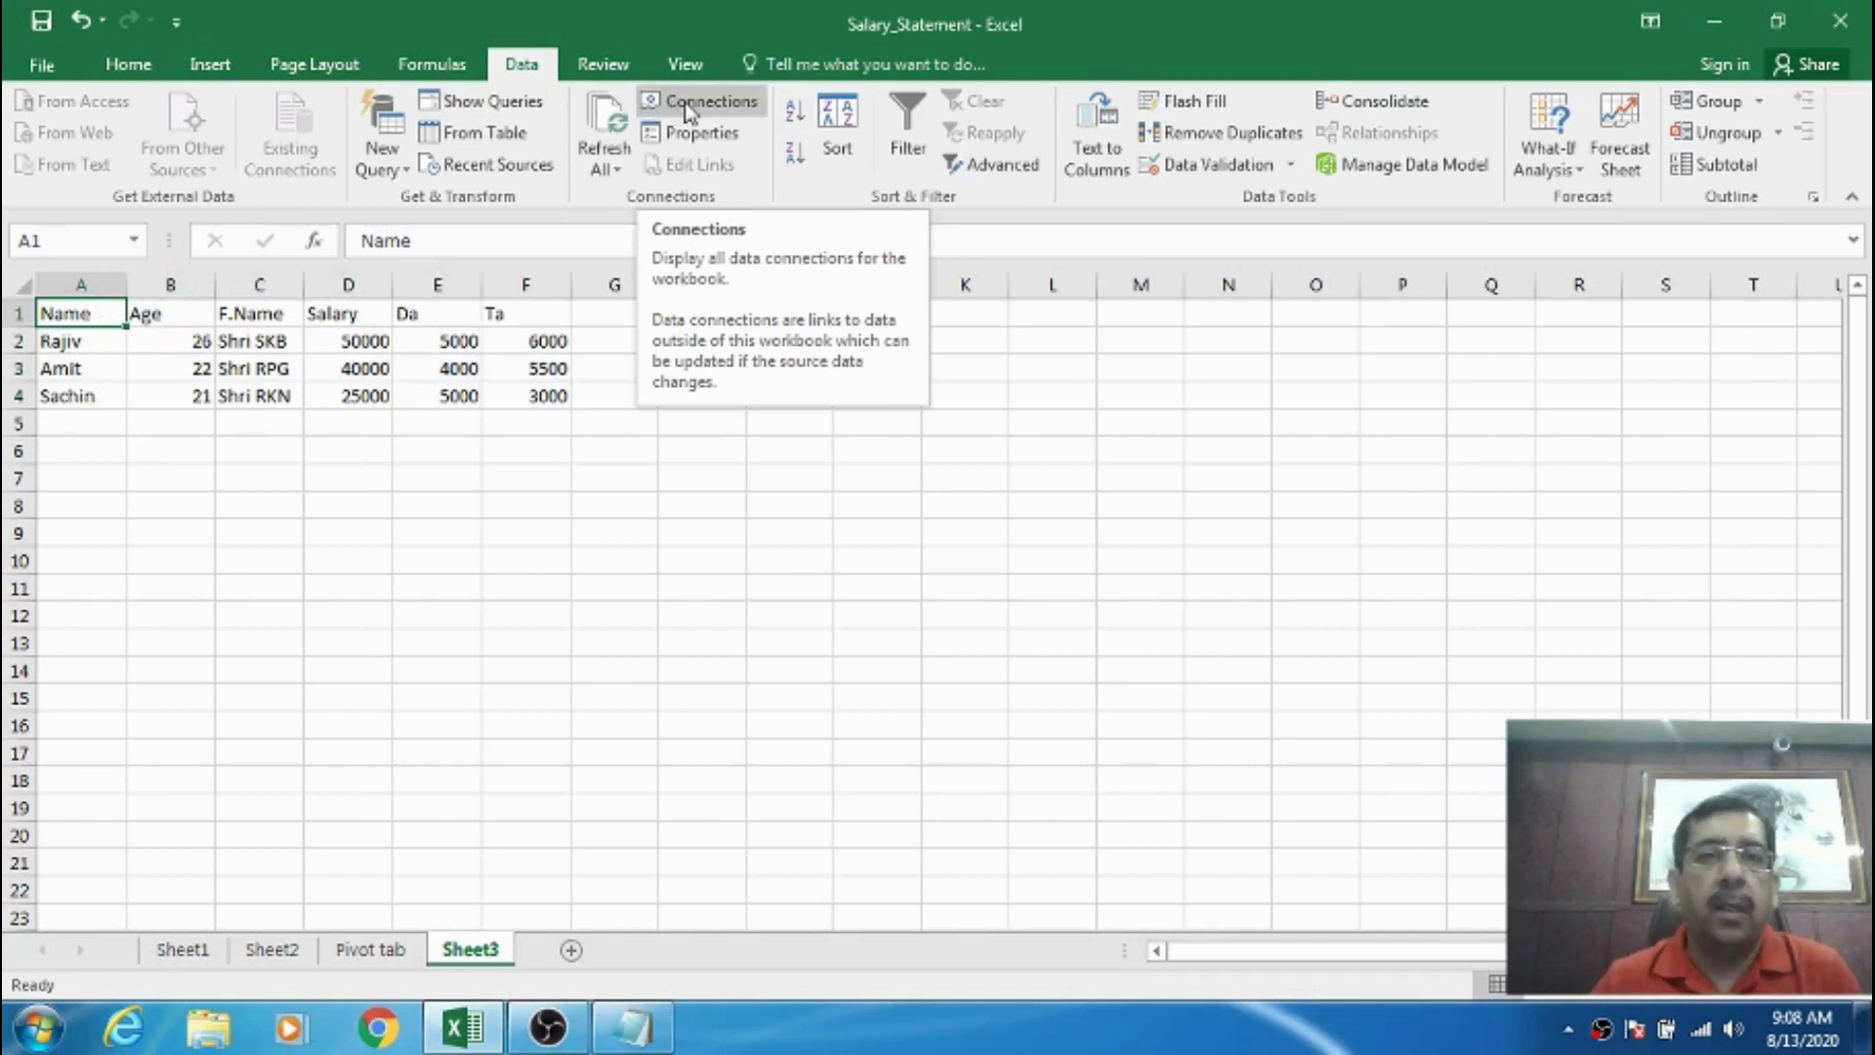
- Add a workbook connection to the Alpha text file in the Documents library
left_click(689, 112)
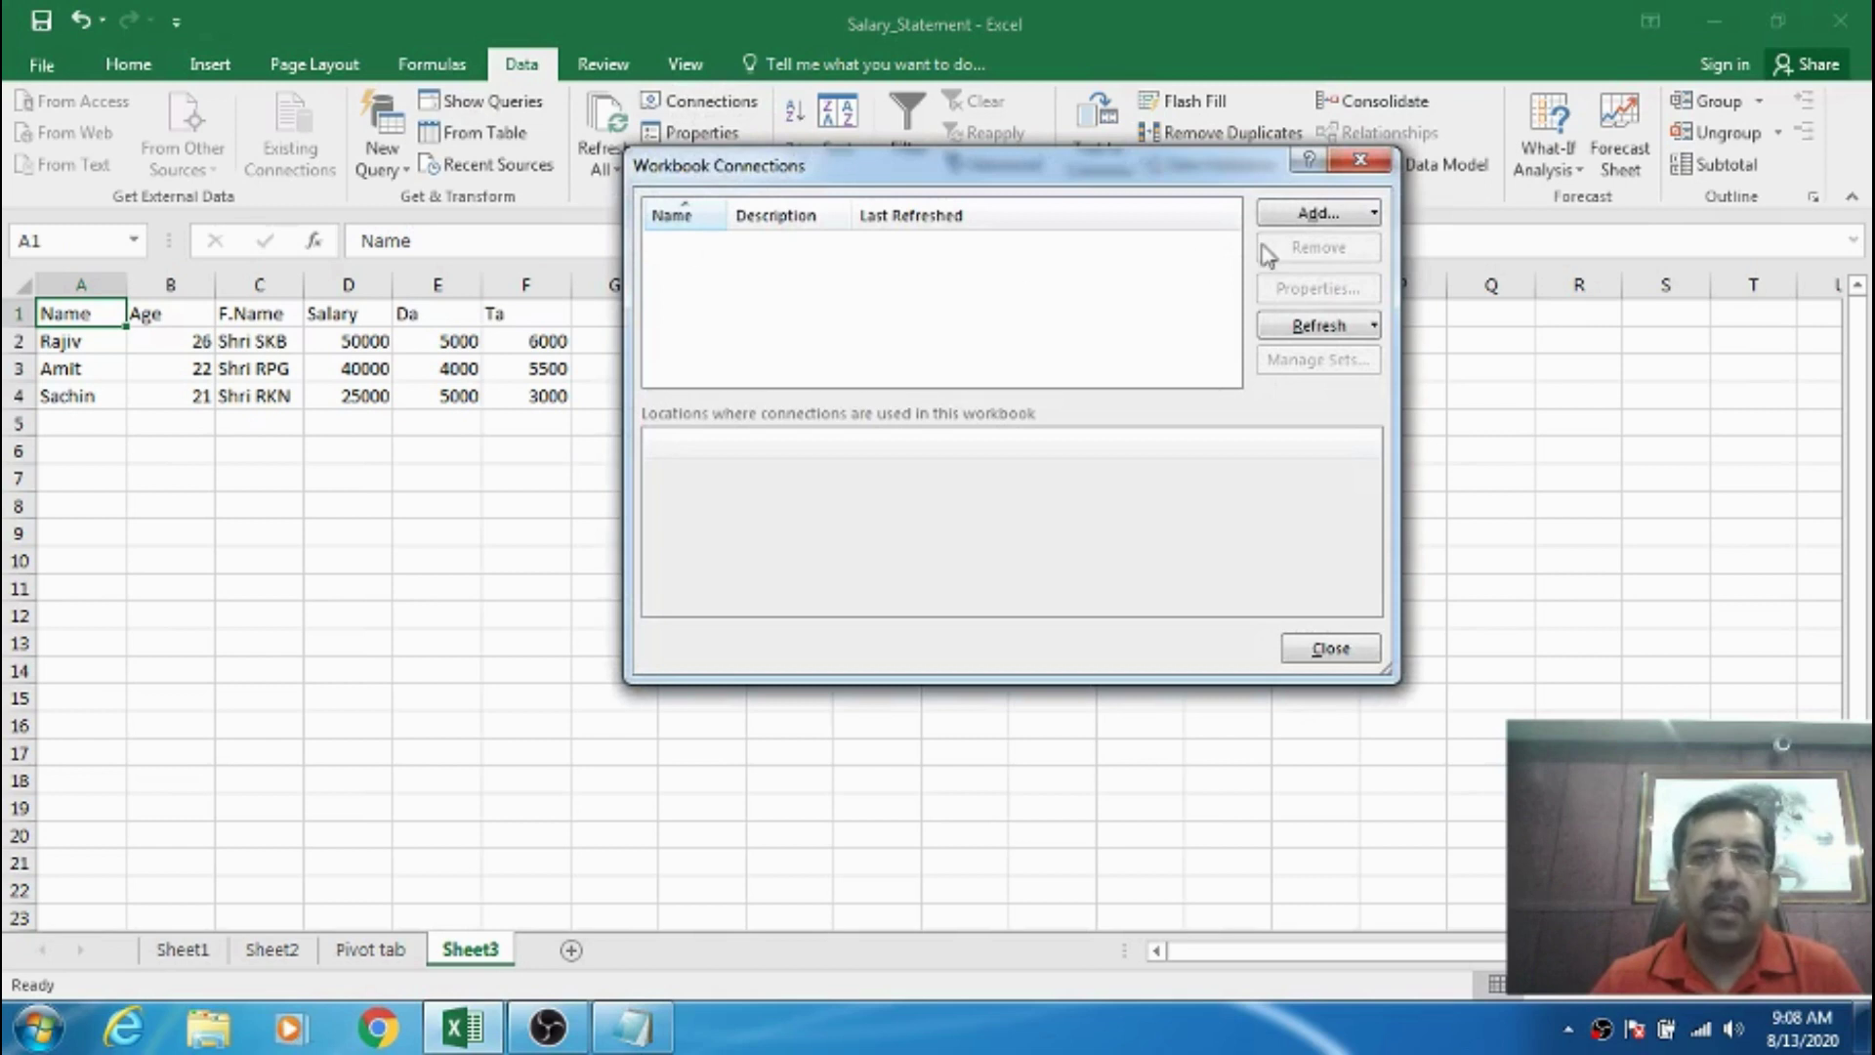
left_click(1365, 215)
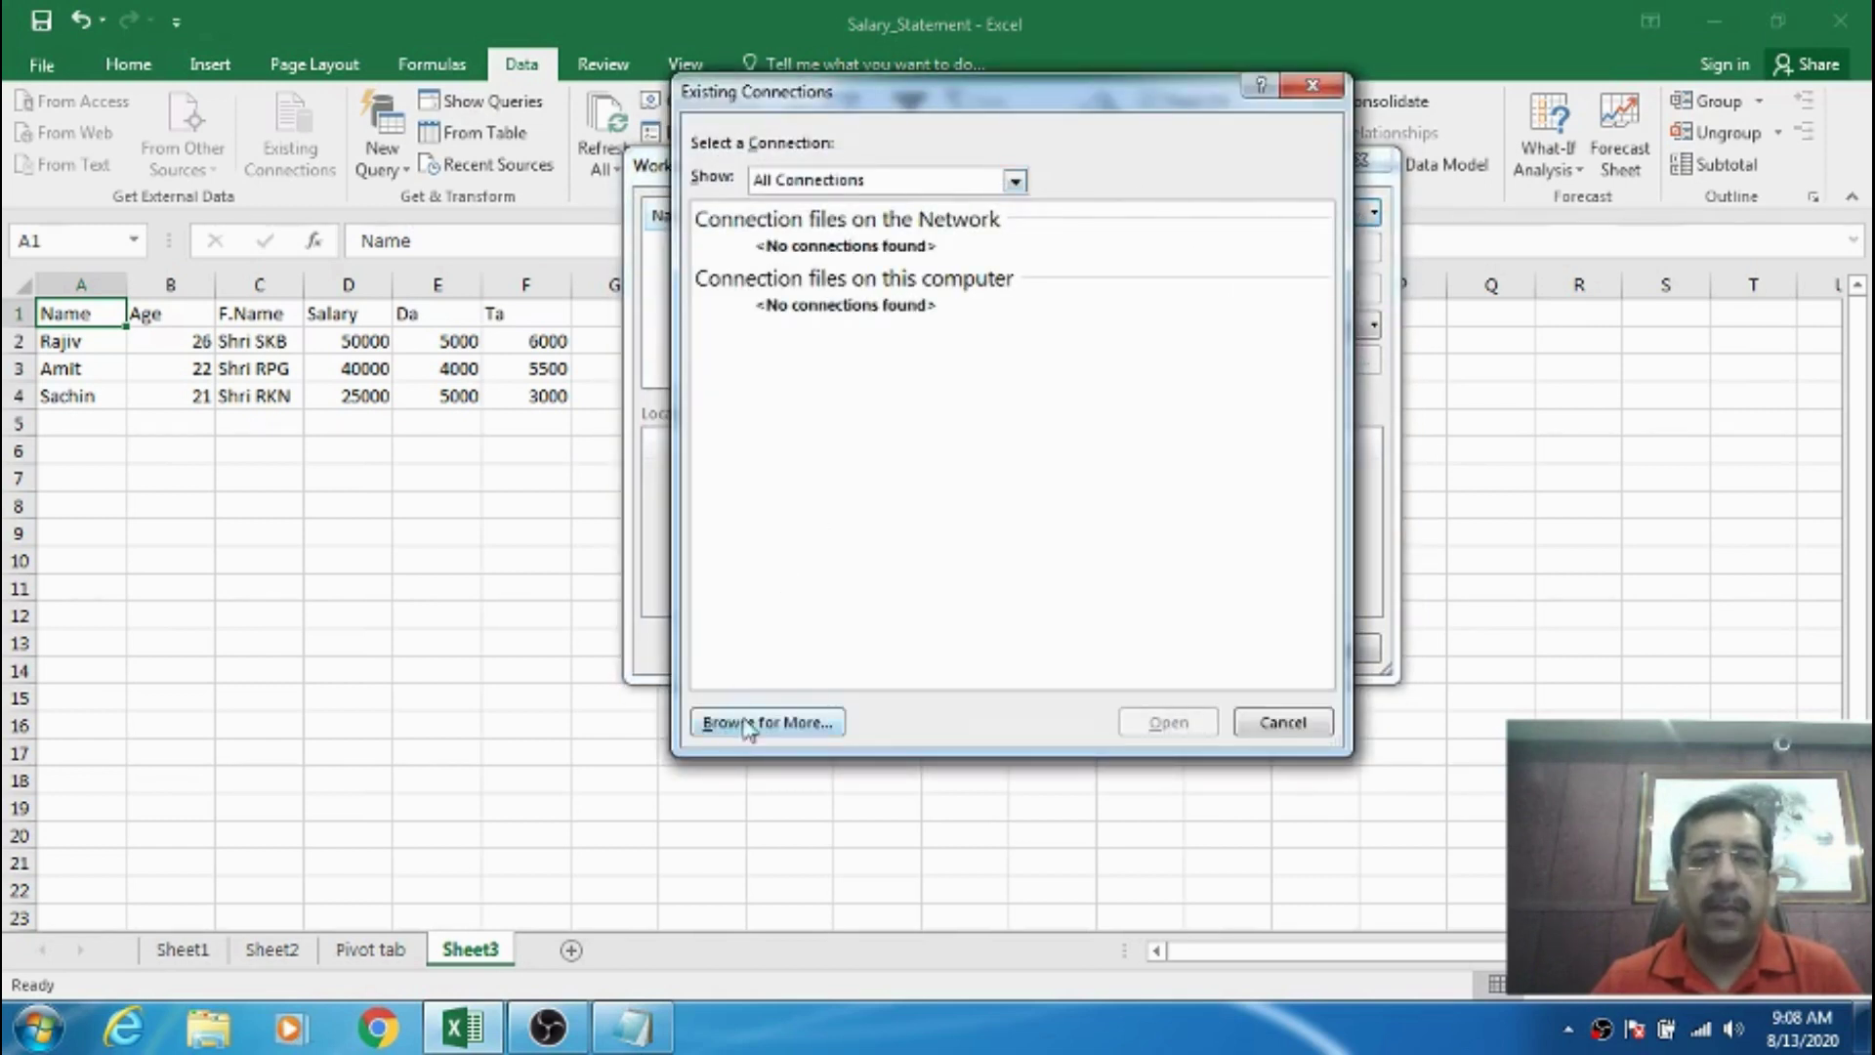
left_click(823, 724)
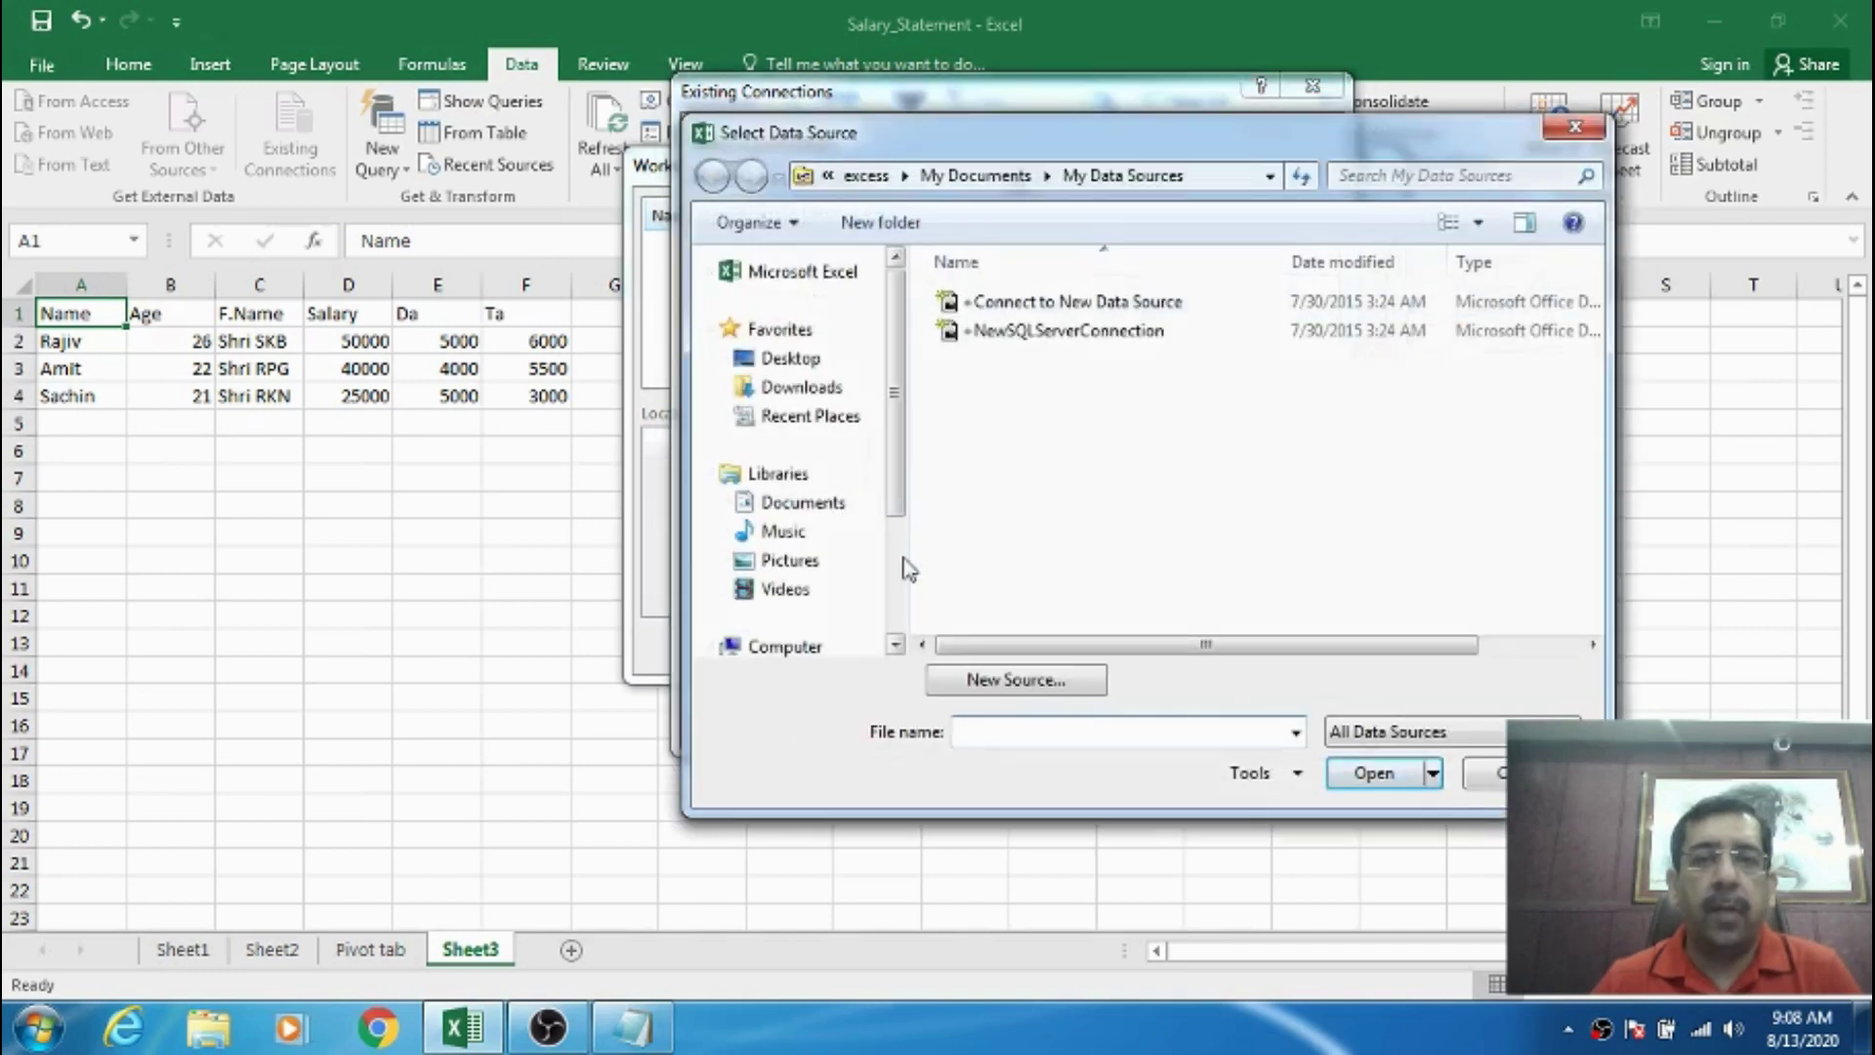
left_click(816, 506)
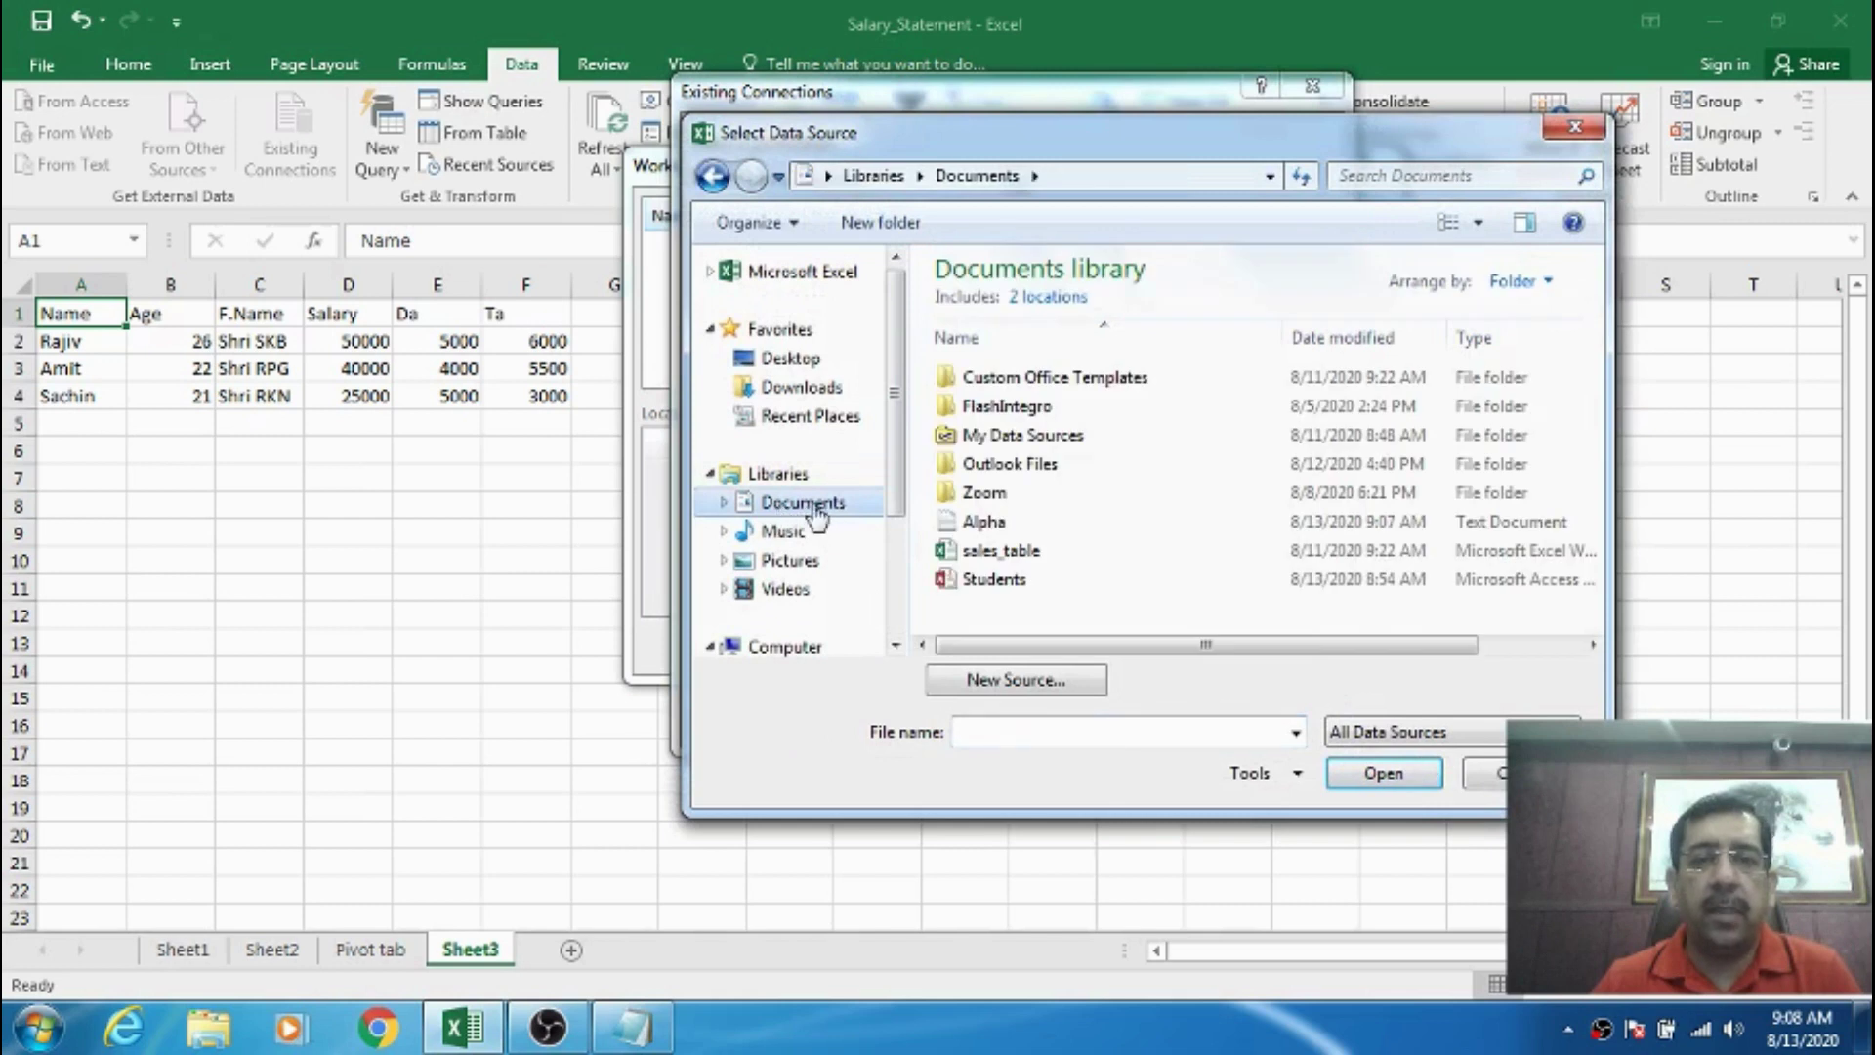
left_click(984, 524)
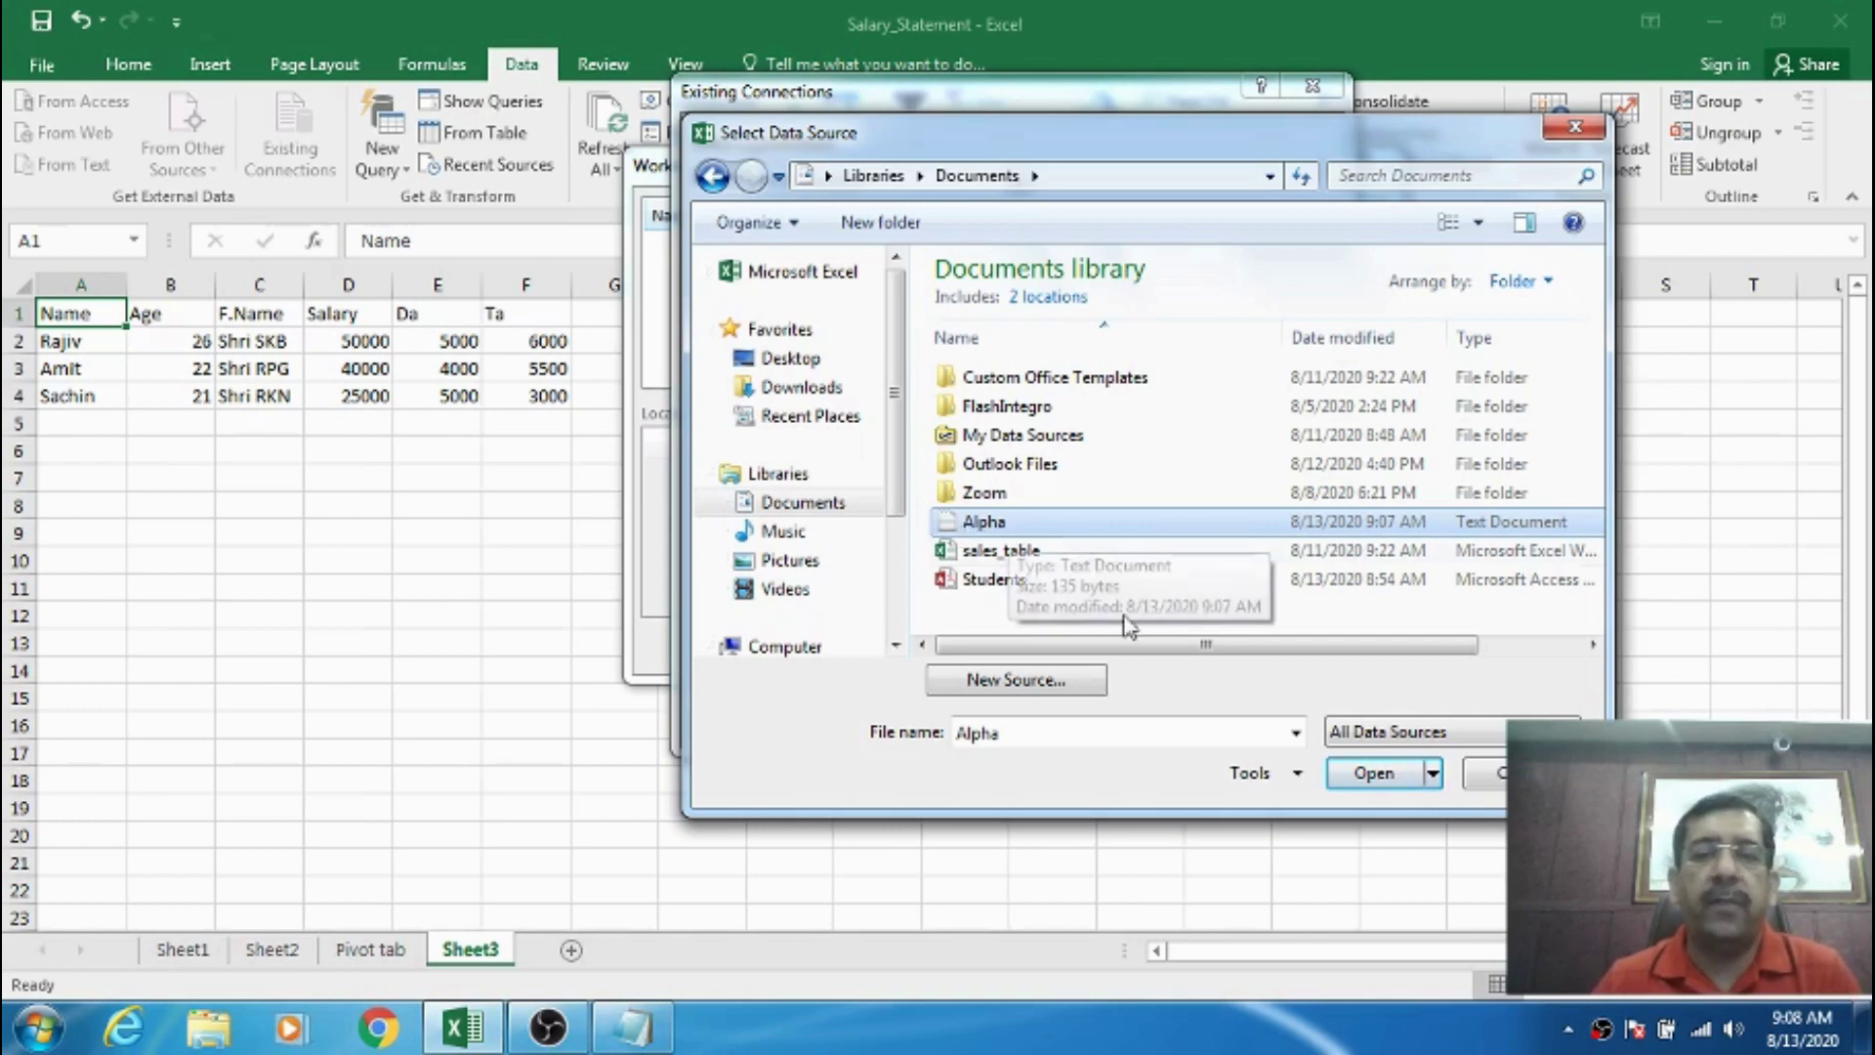
left_click(1374, 772)
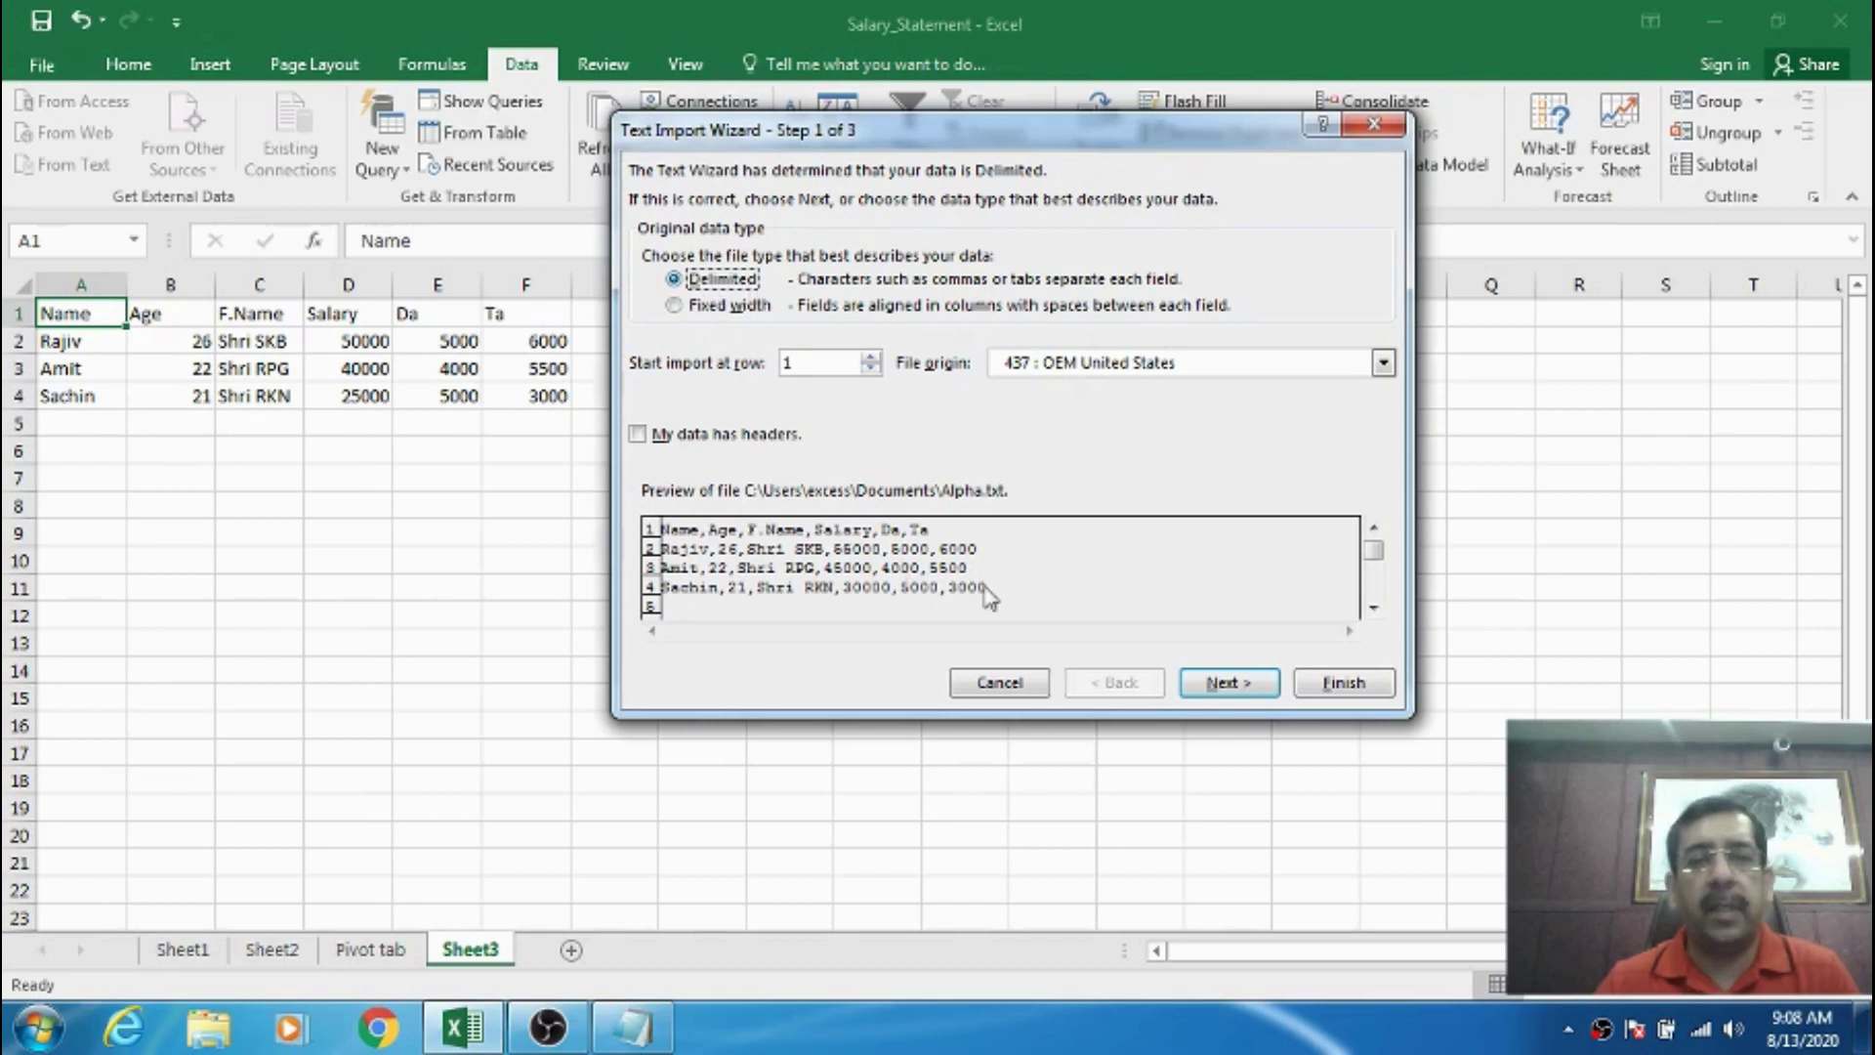
- Import the file as delimited data with Comma instead of Tab as the delimiter, and close the workbook connections
left_click(1228, 682)
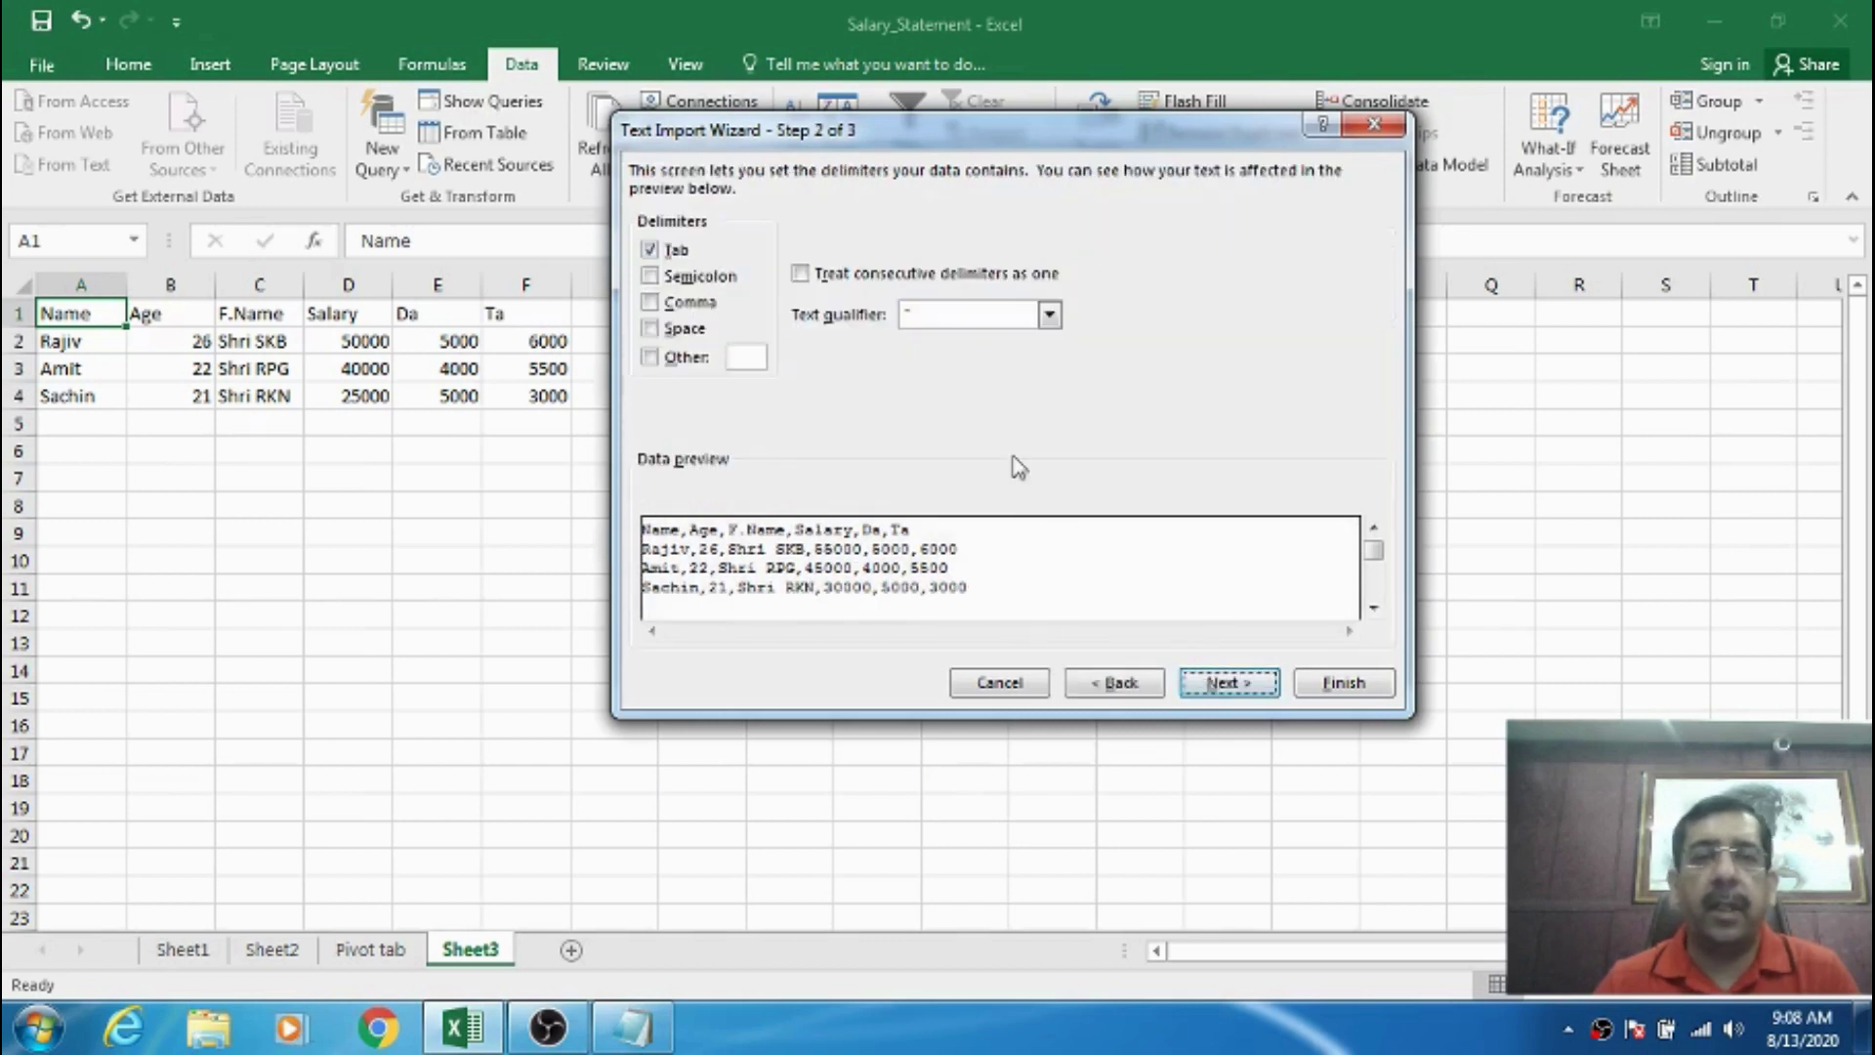
left_click(652, 302)
left_click(655, 250)
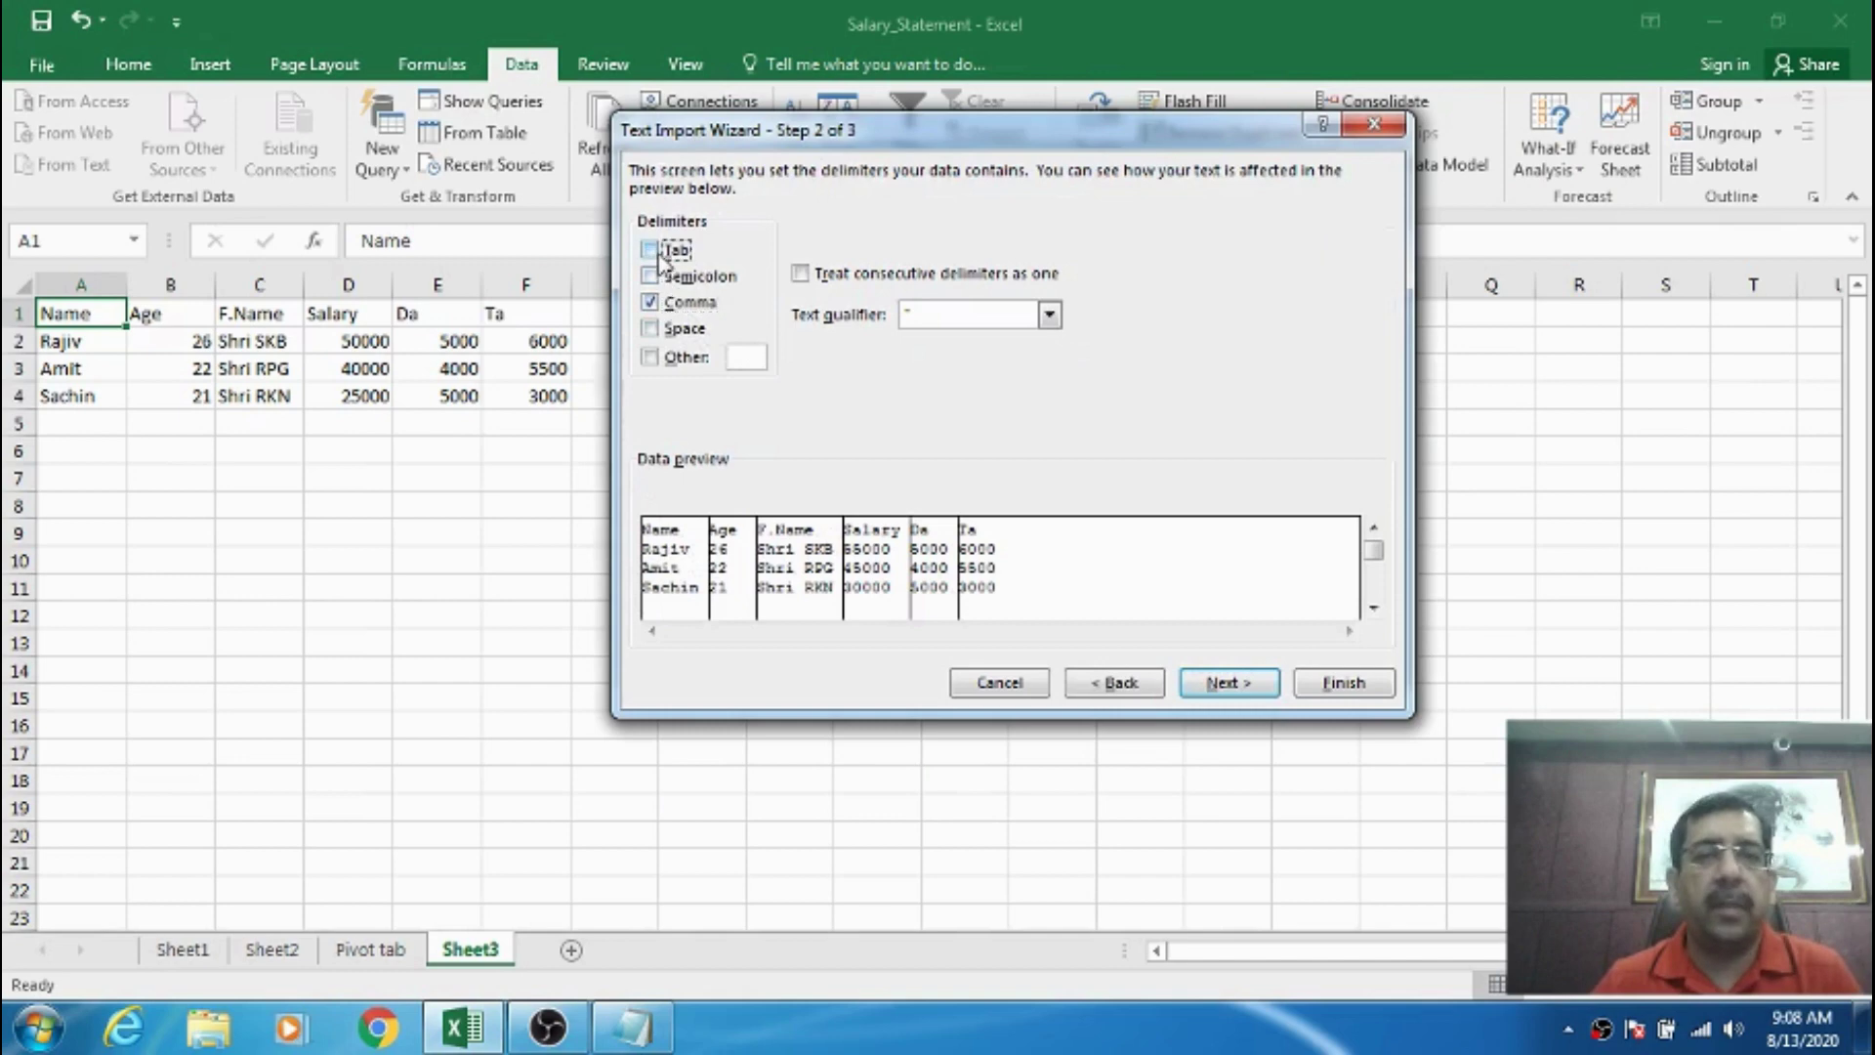
left_click(1266, 684)
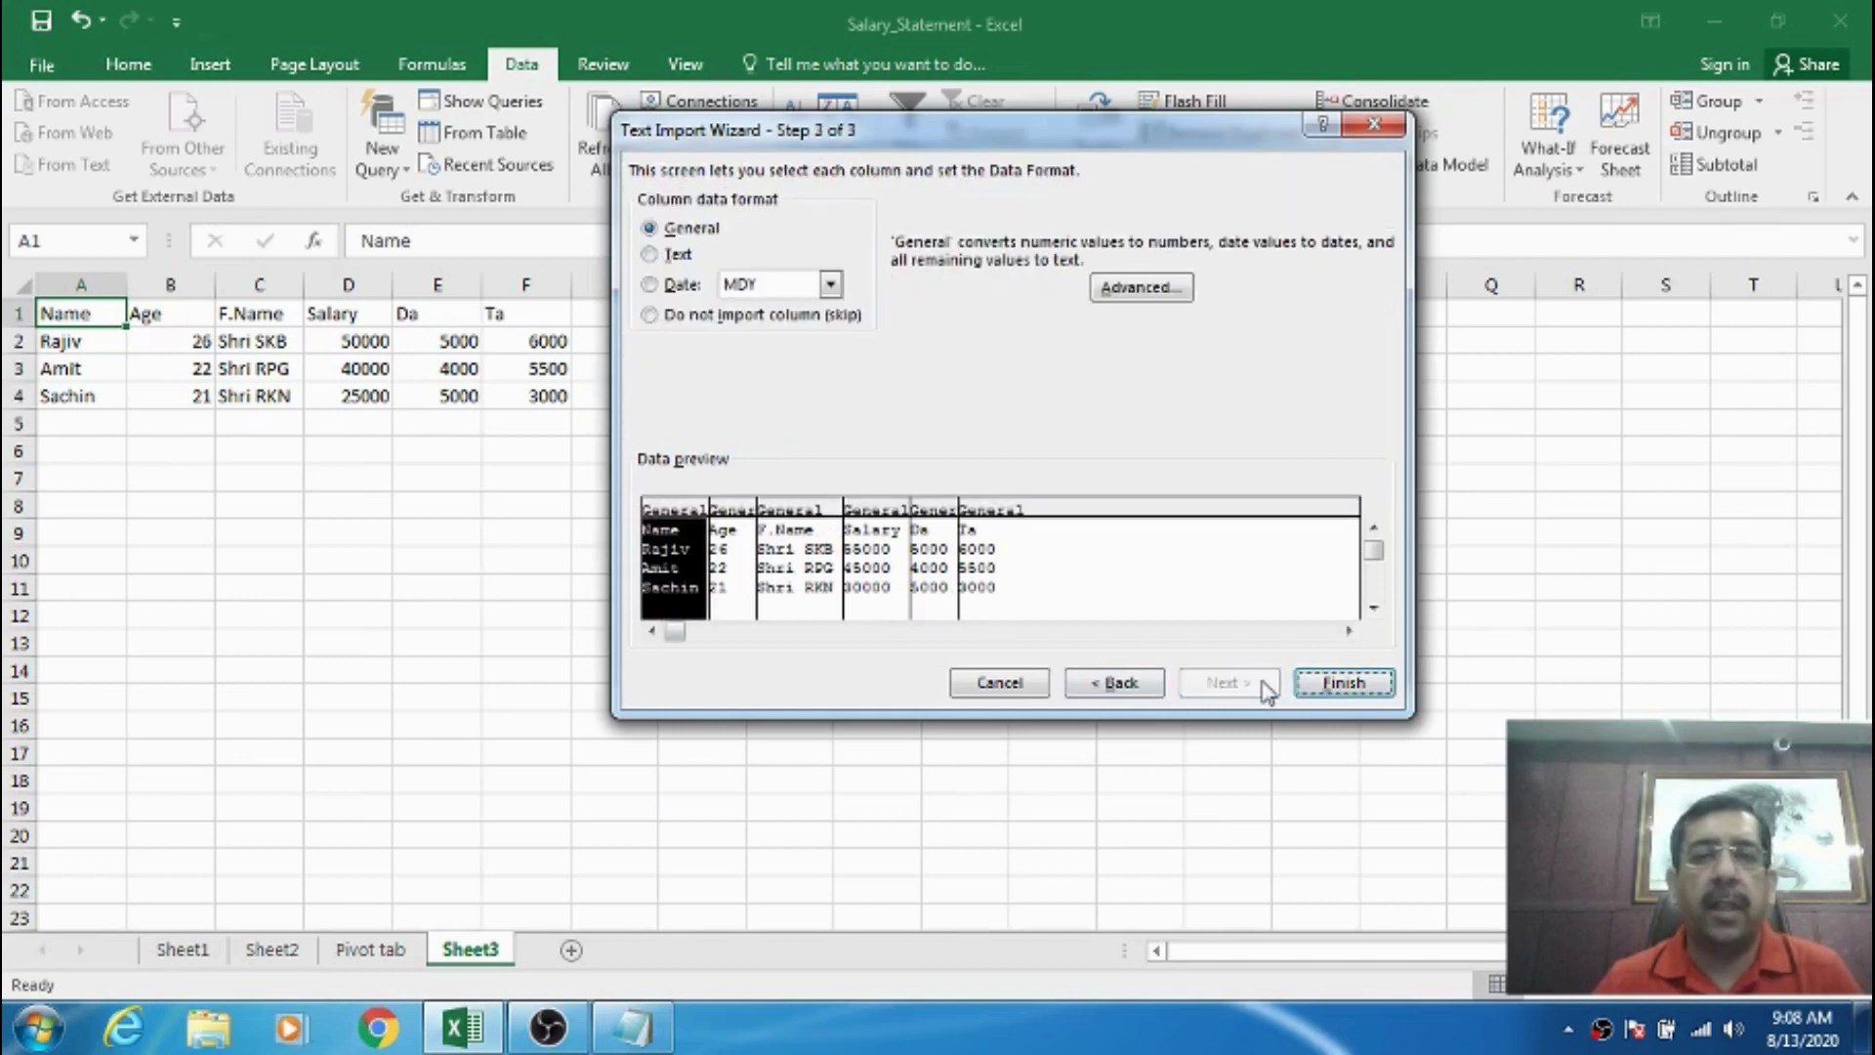
left_click(1338, 684)
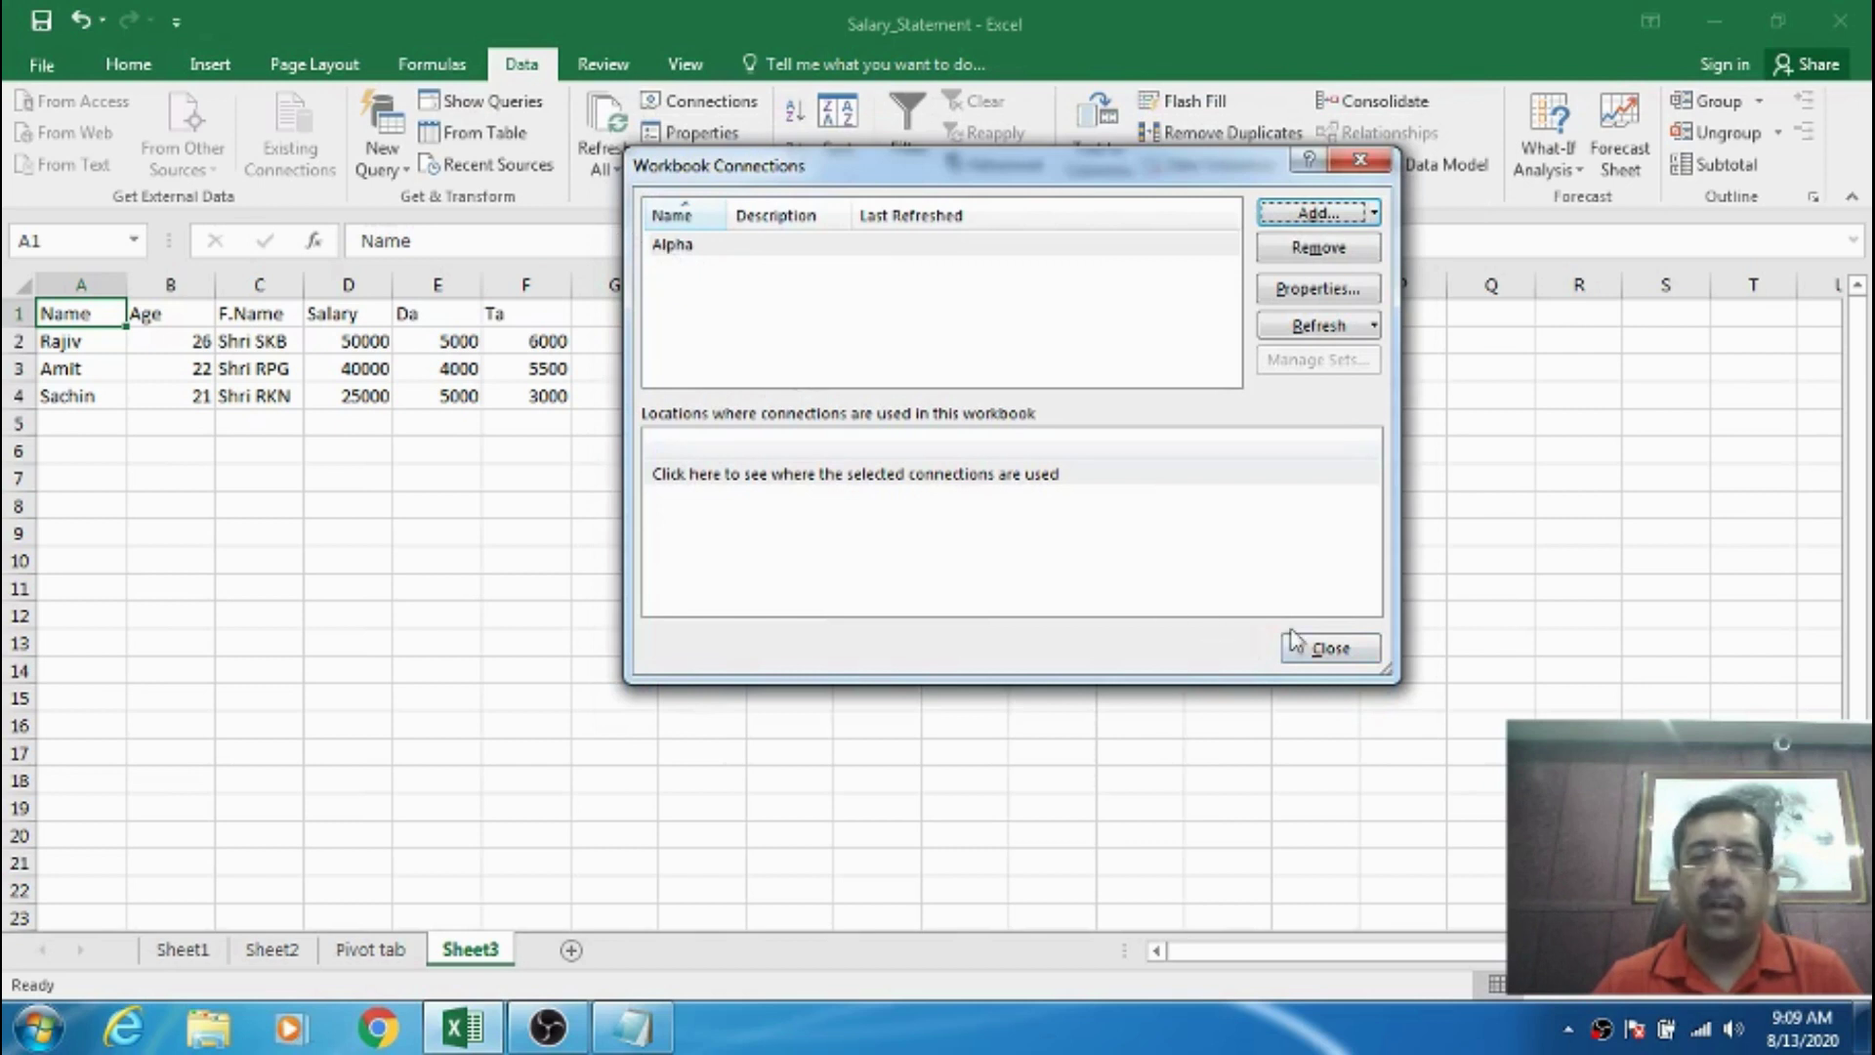
left_click(1324, 647)
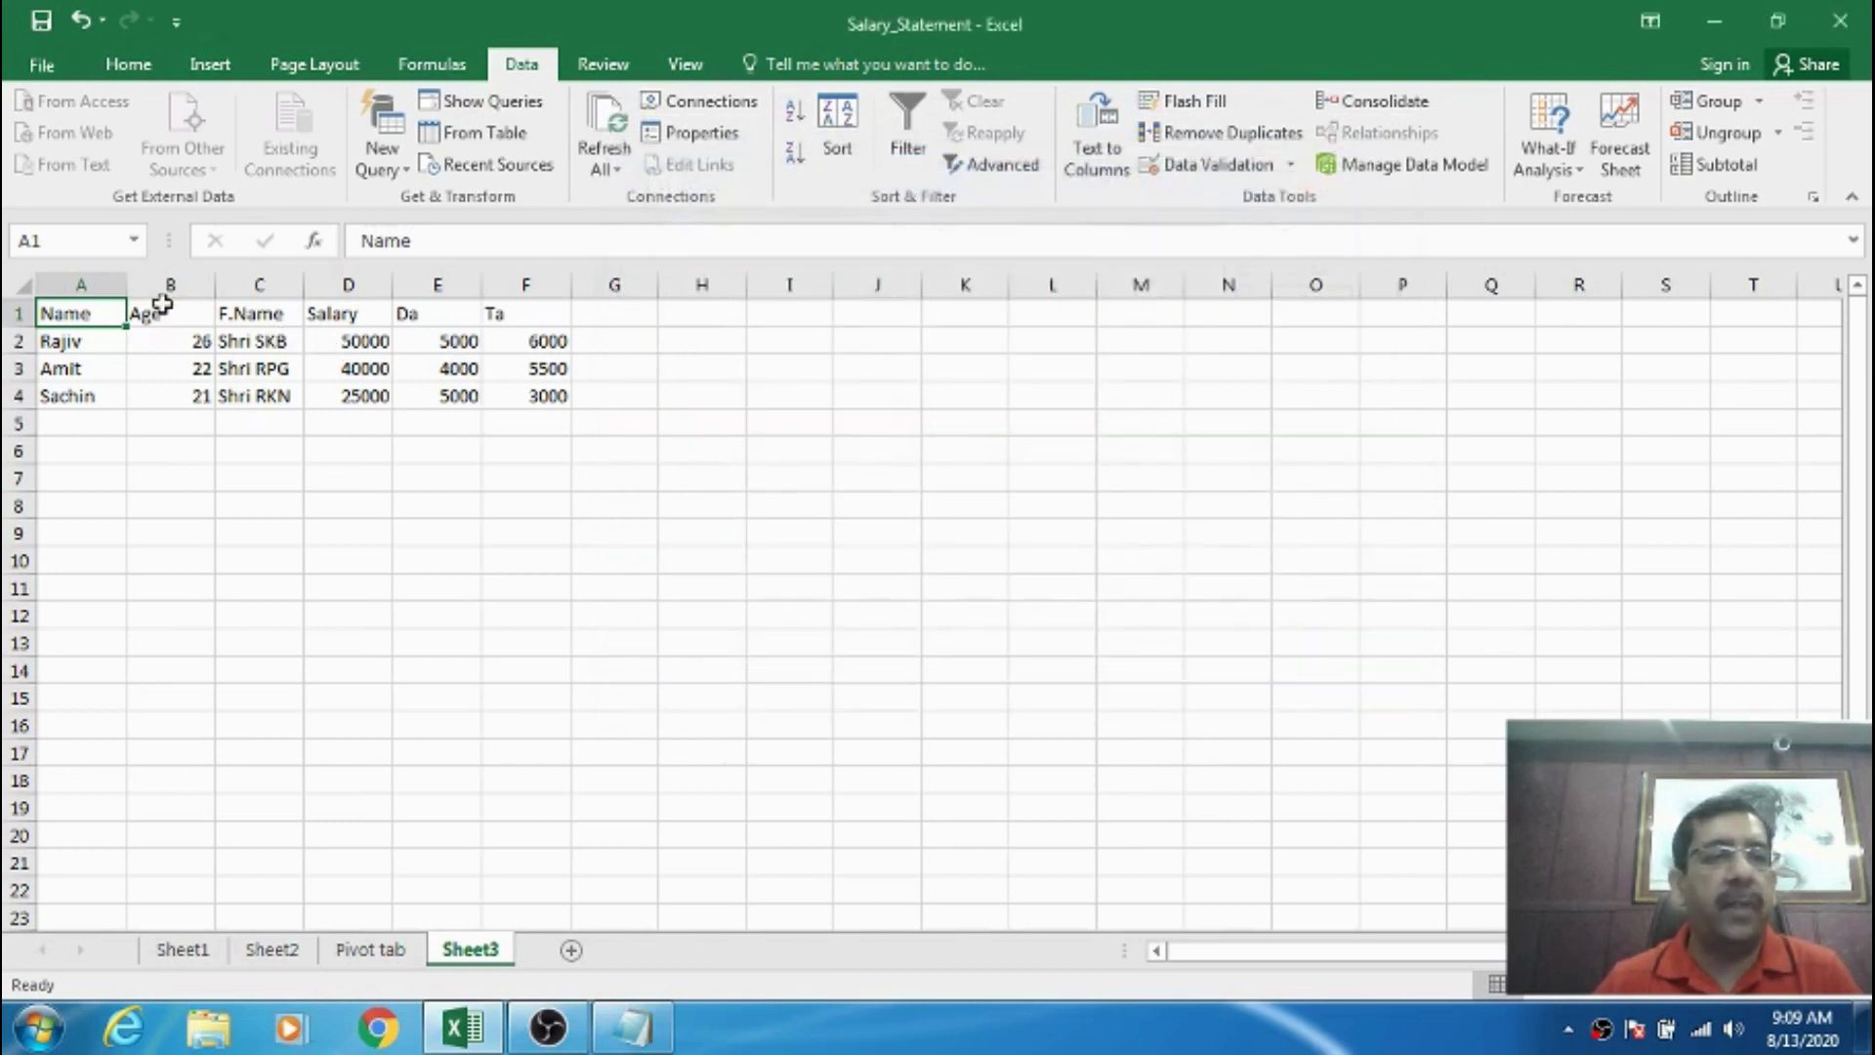
- Switch to the Alpha text file in Notepad, set the three salaries to 60000, 55000 and 35000 in row order, and save it
left_click(161, 311)
left_click(98, 310)
left_click(635, 1030)
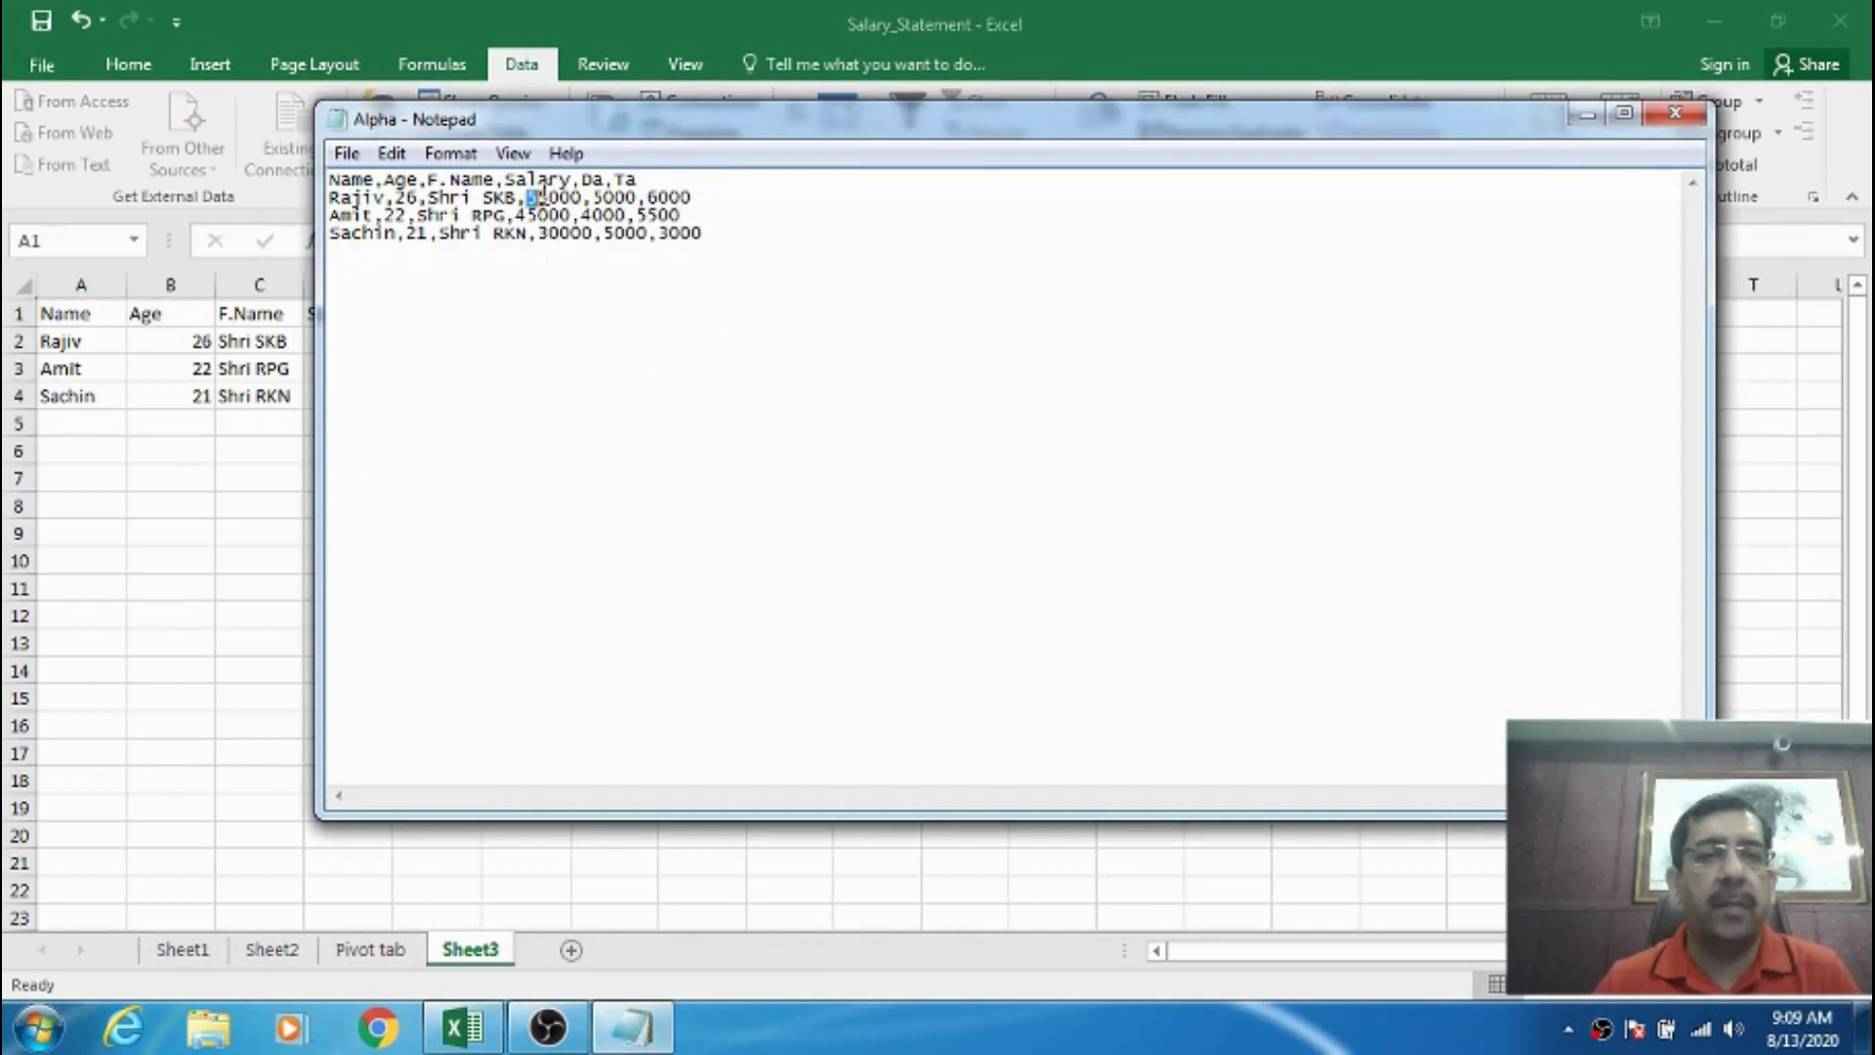
type("60")
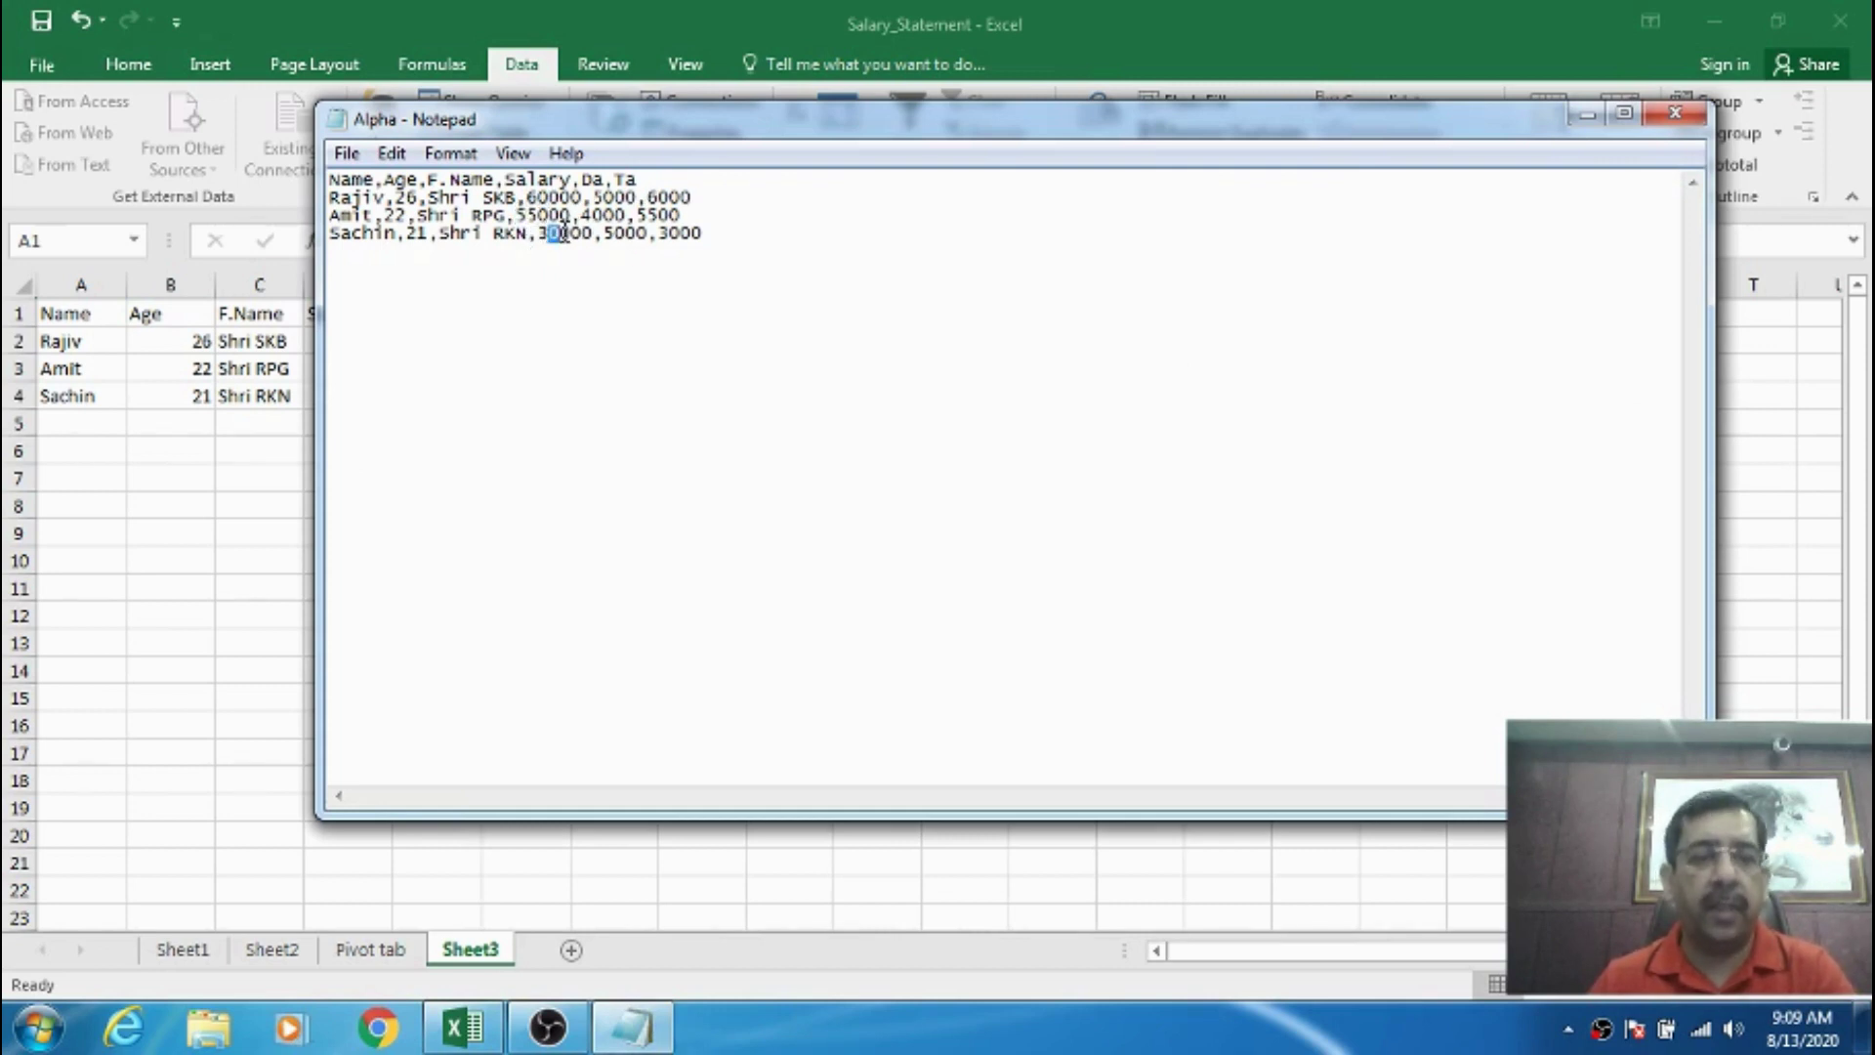
left_click(347, 153)
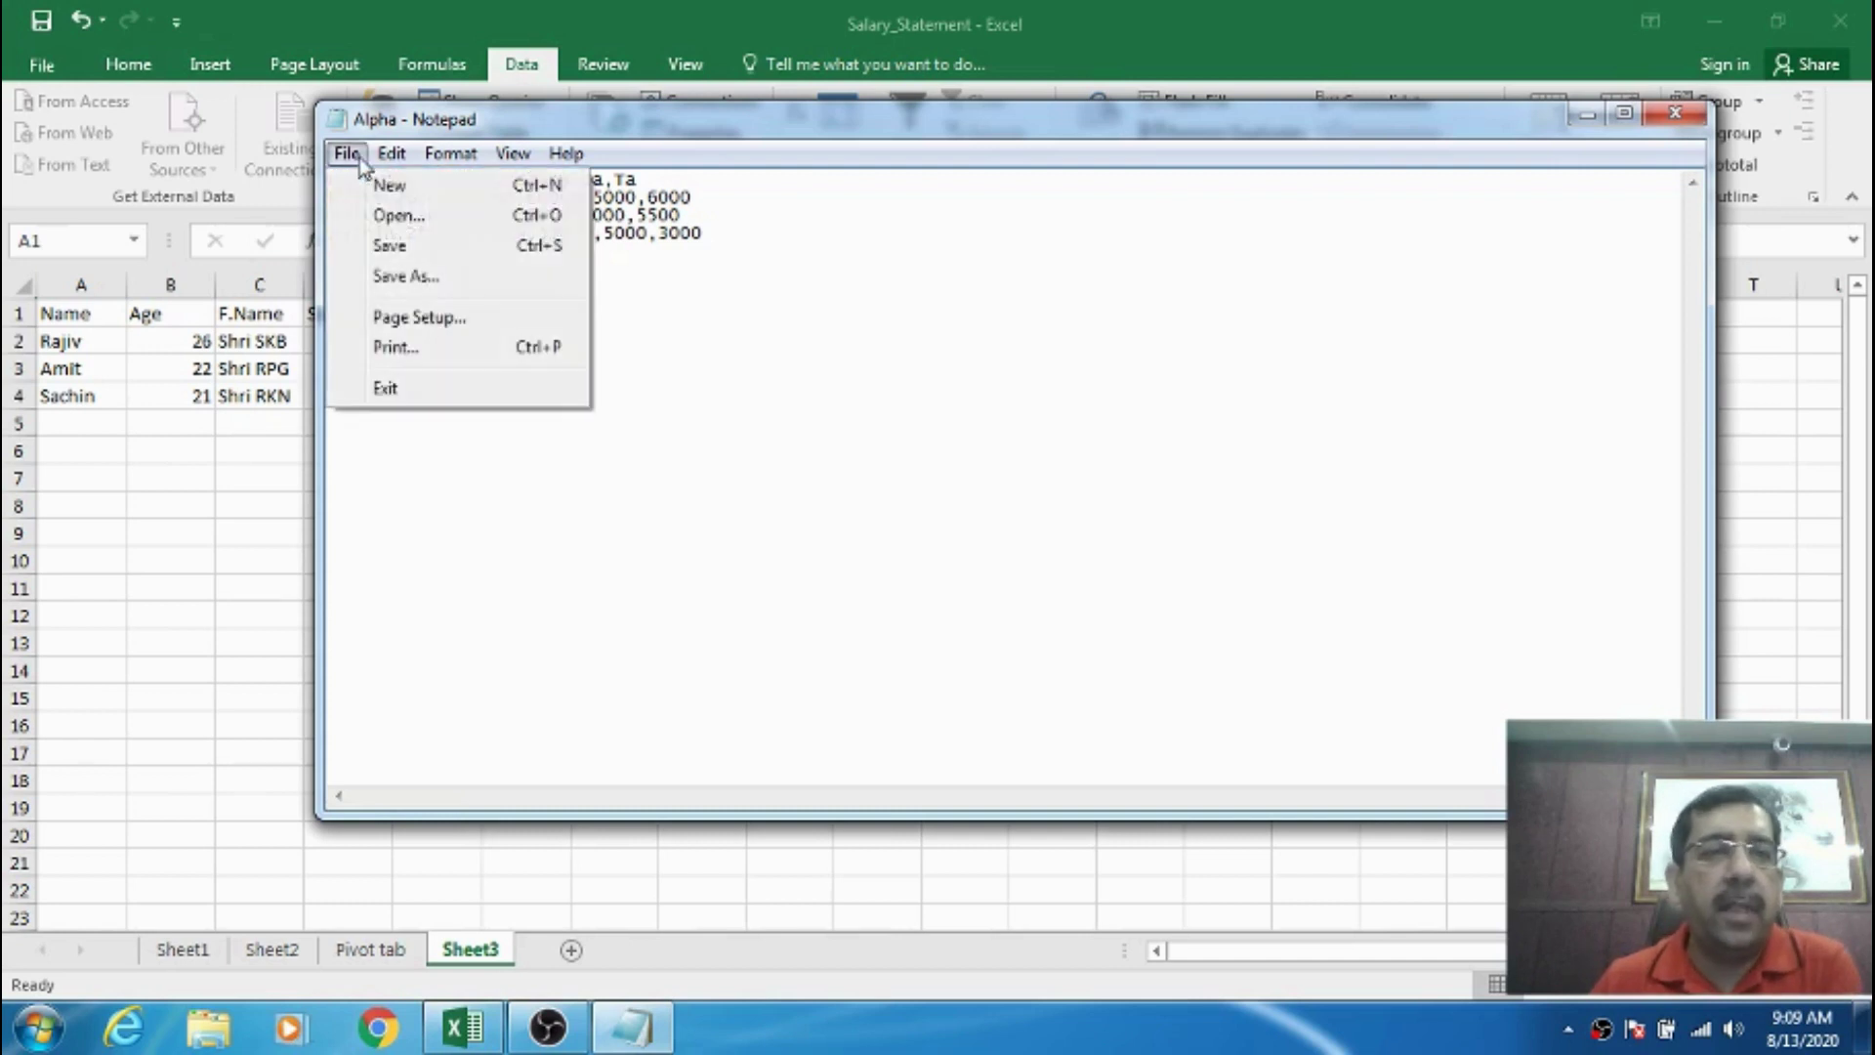
left_click(393, 248)
- Return to the Excel workbook and refresh all external data, importing again from the Alpha text file in Documents
left_click(245, 376)
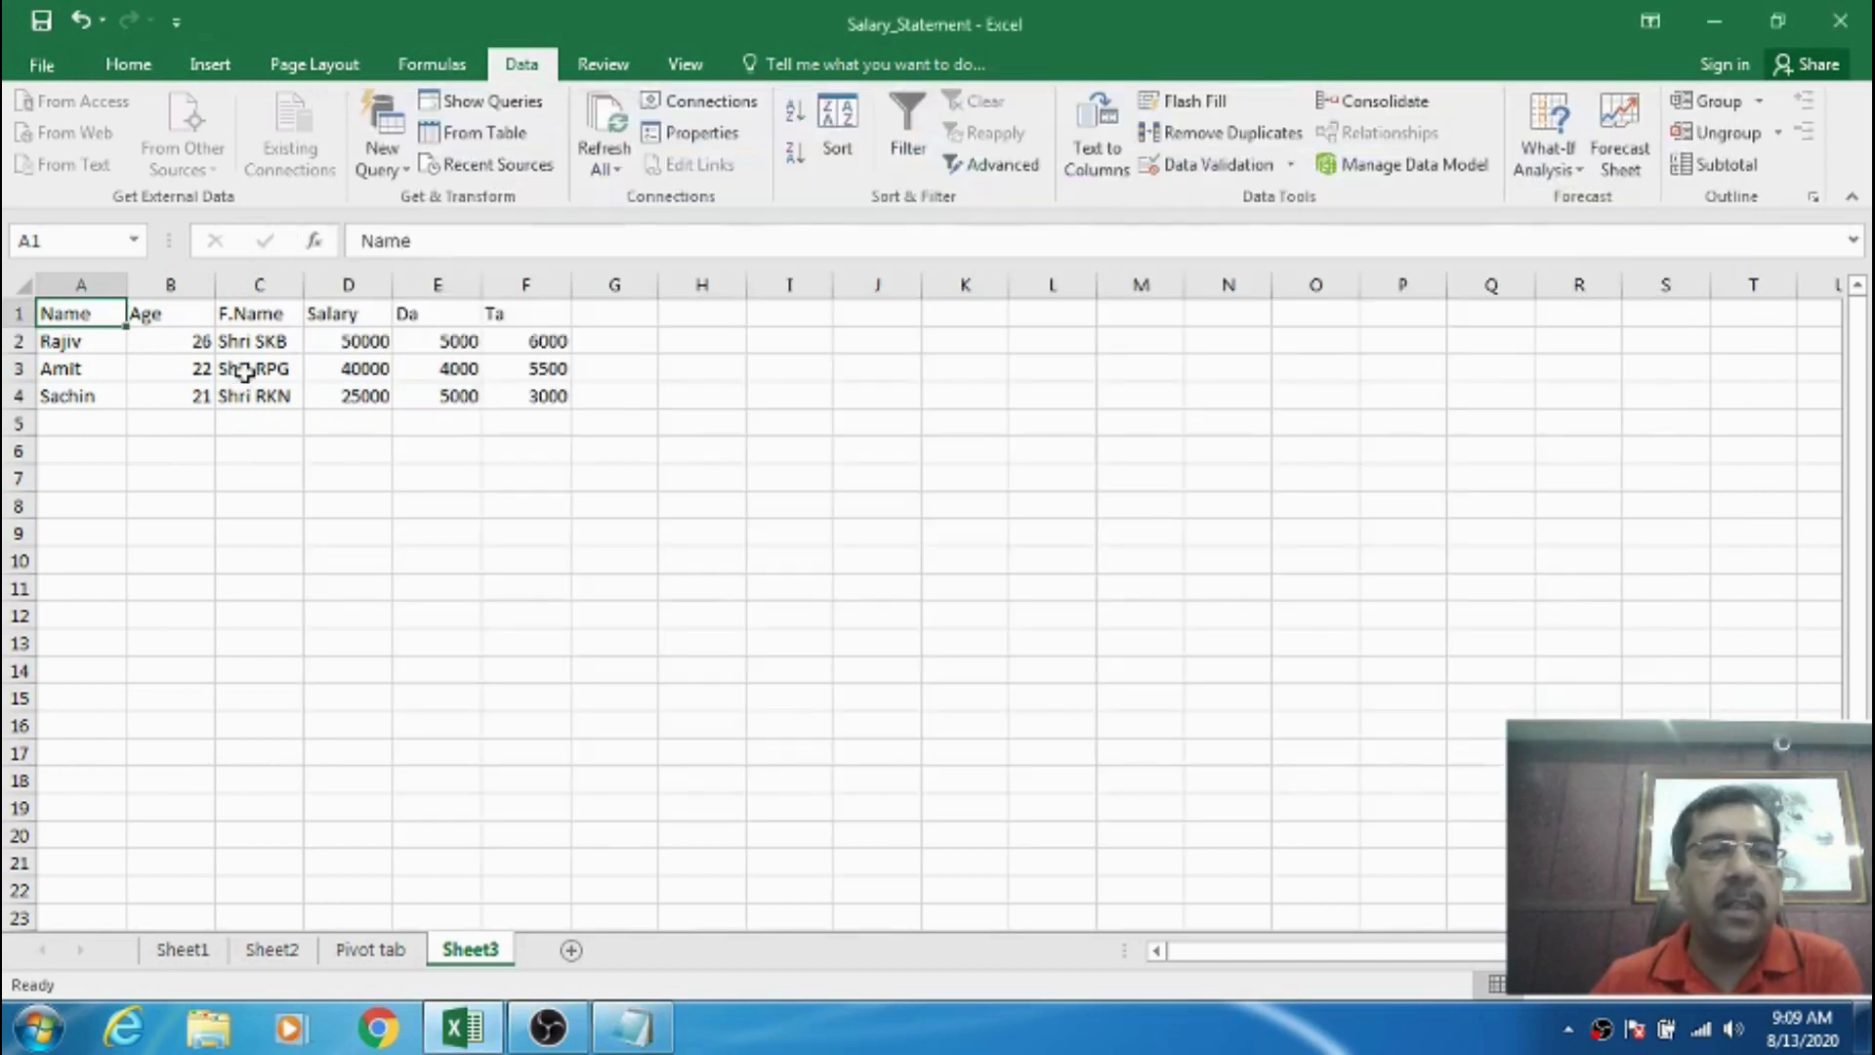
left_click(605, 168)
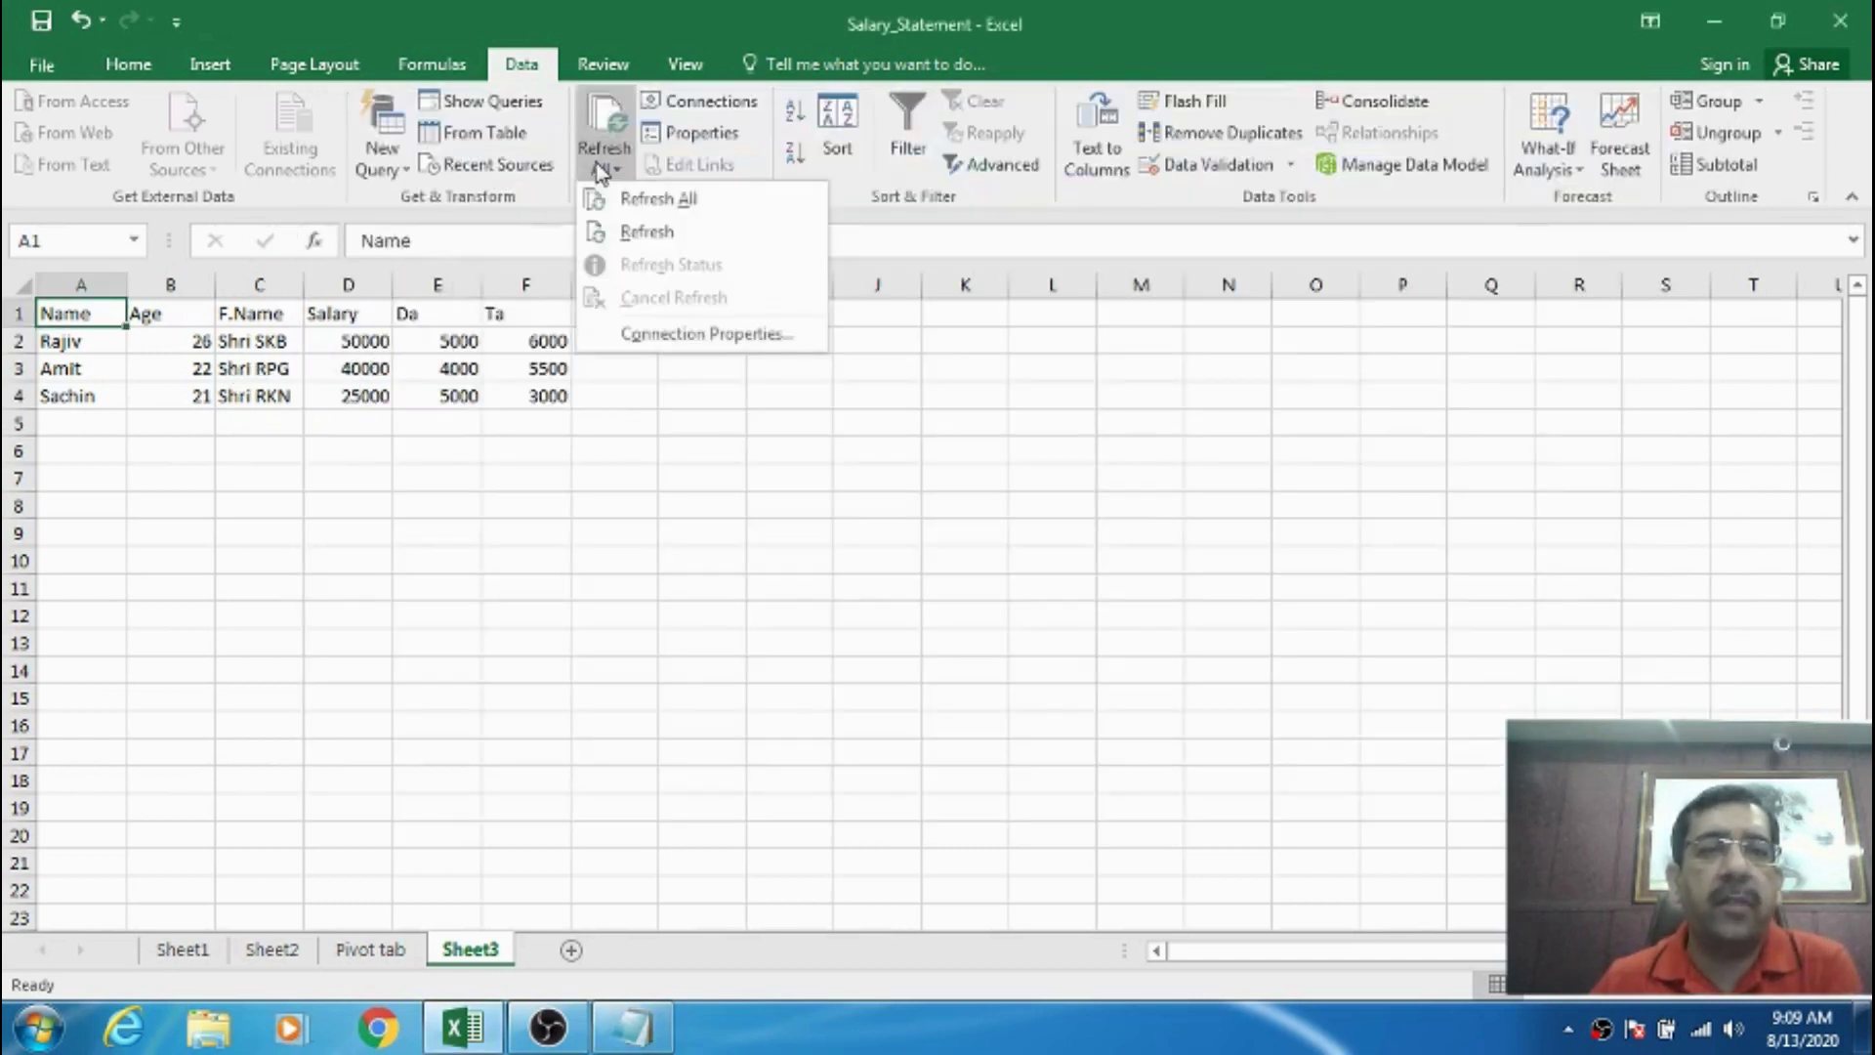
left_click(641, 198)
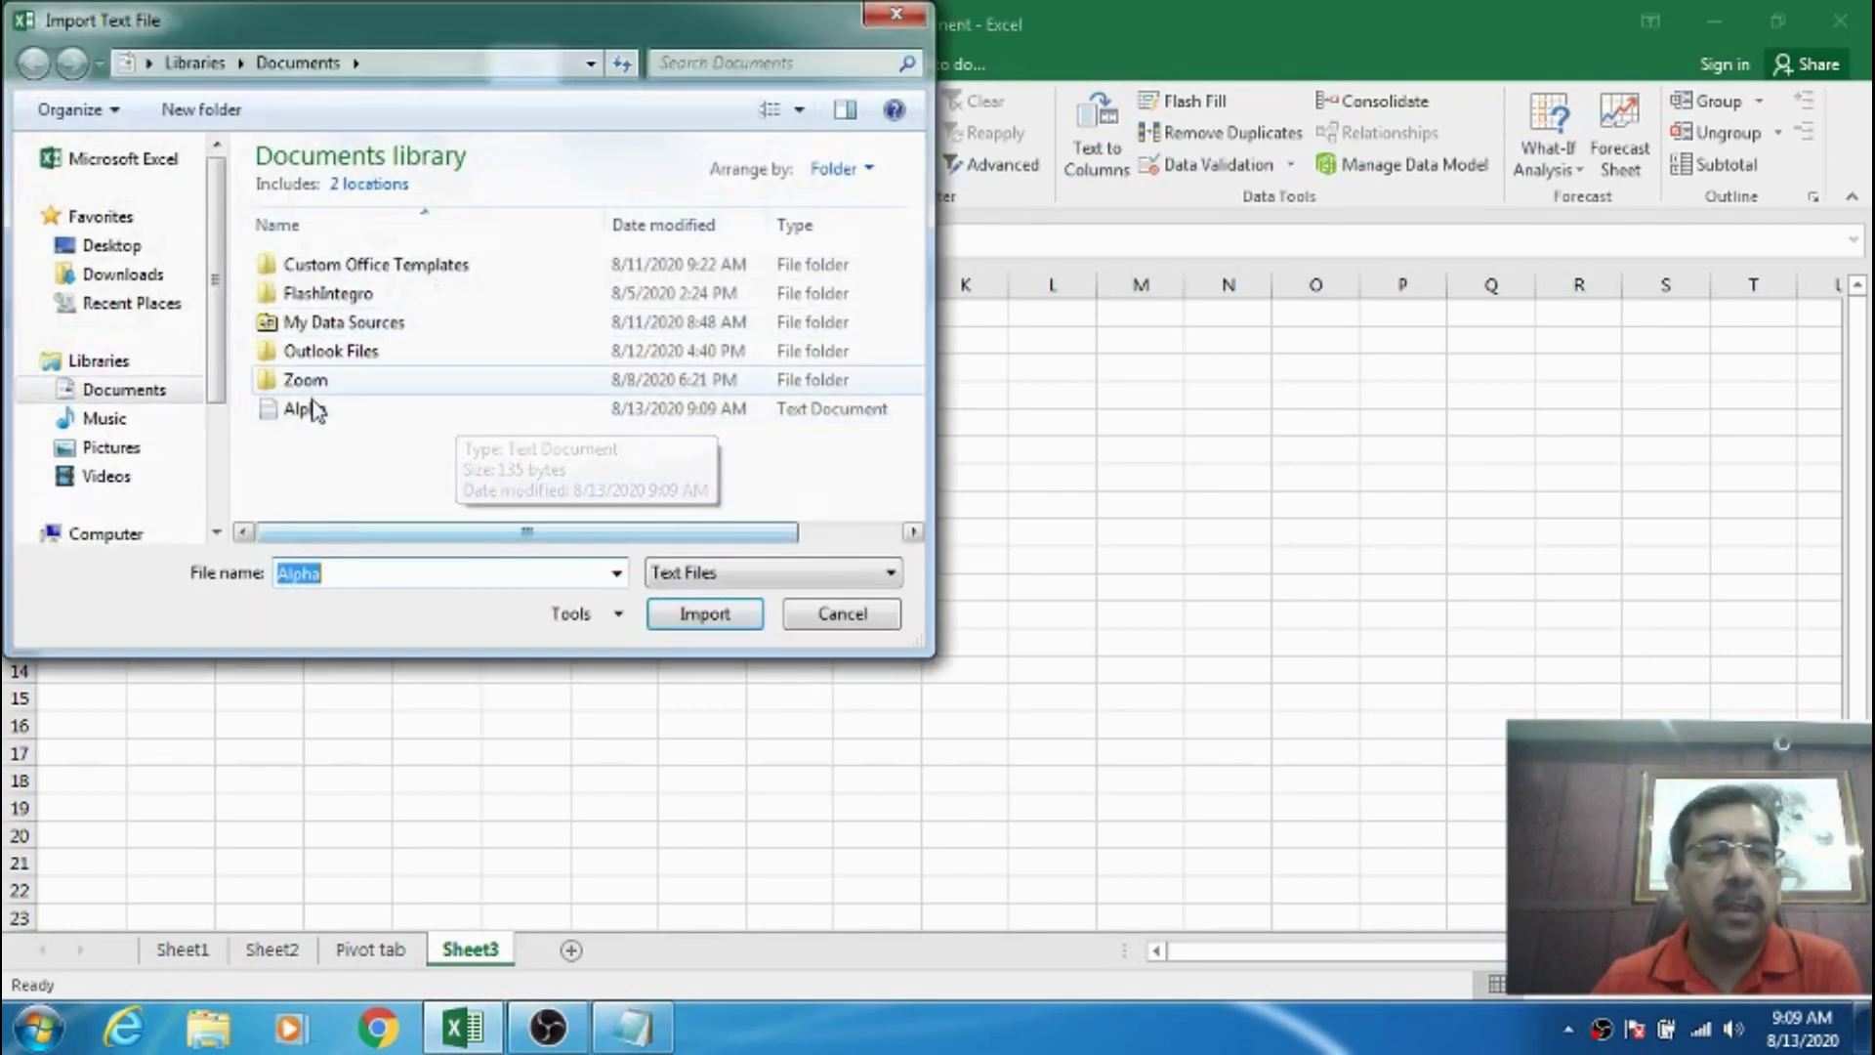
left_click(716, 617)
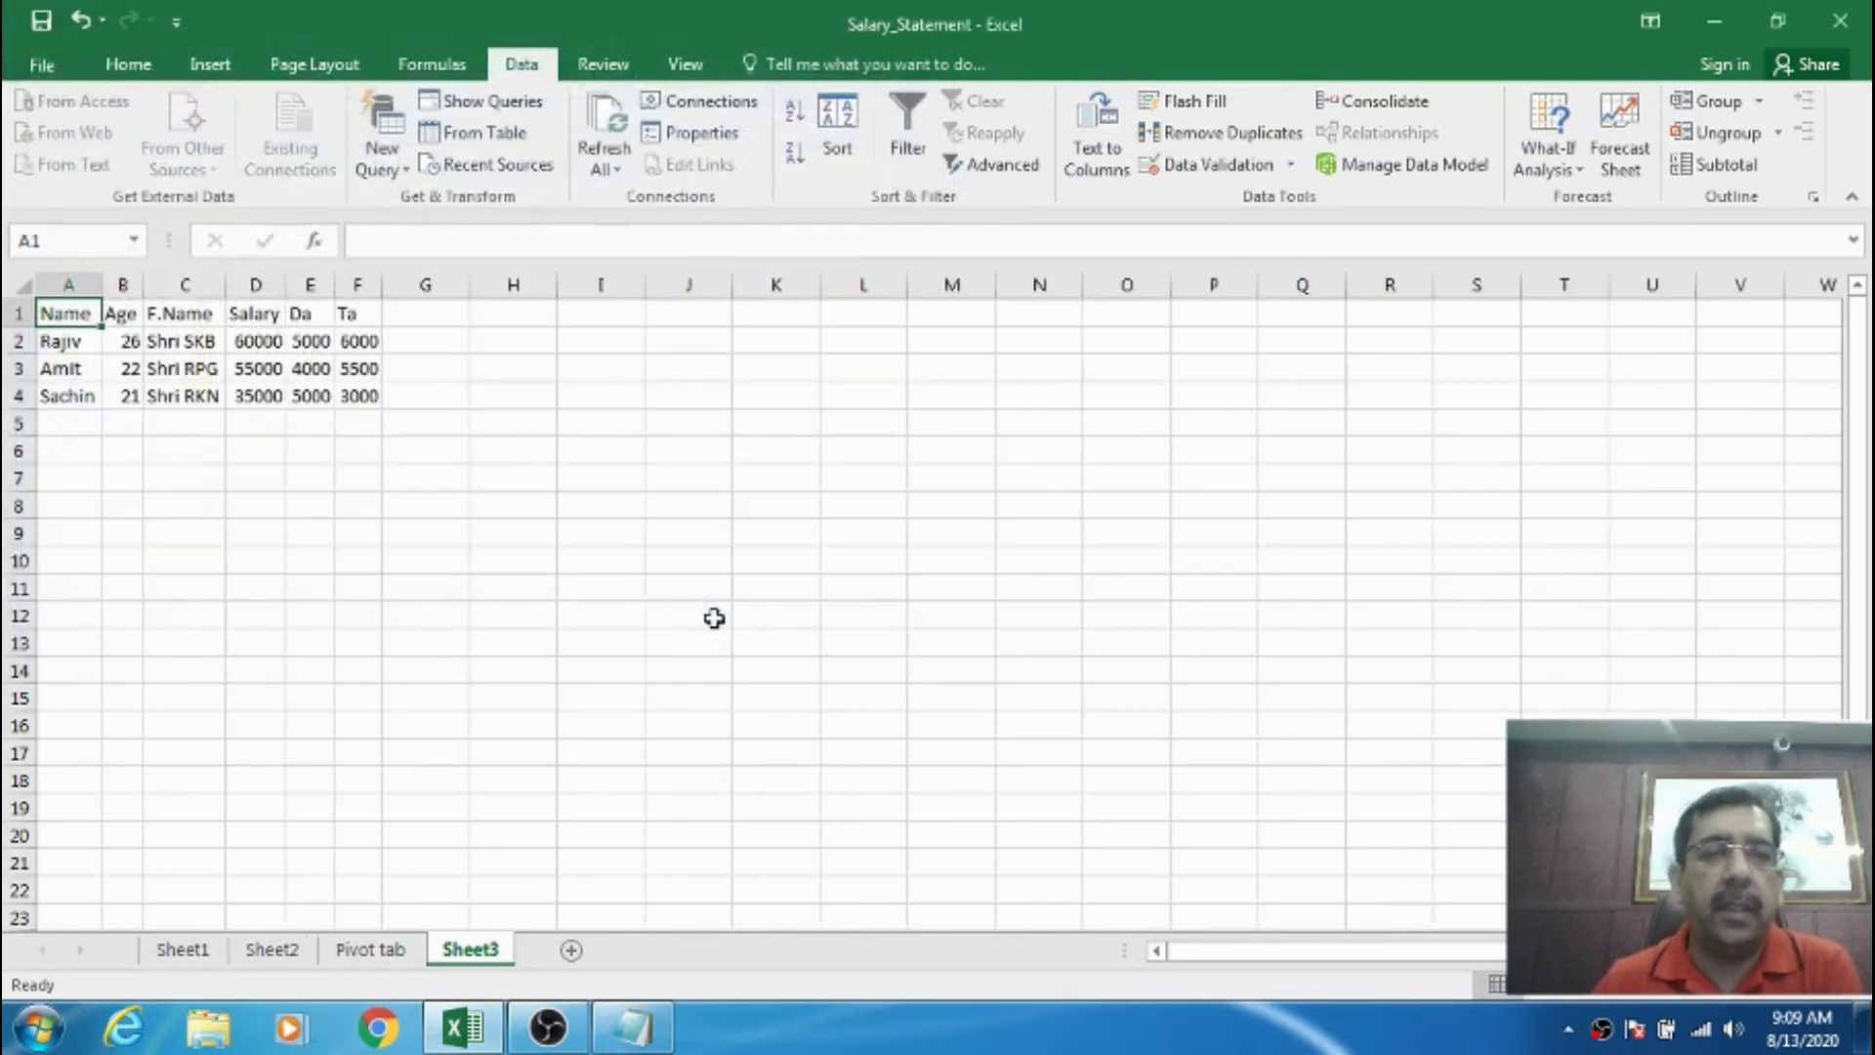
- Turn off prompting for the file name on refresh in the external data range properties of the table at cell A1
left_click(258, 314)
left_click(64, 311)
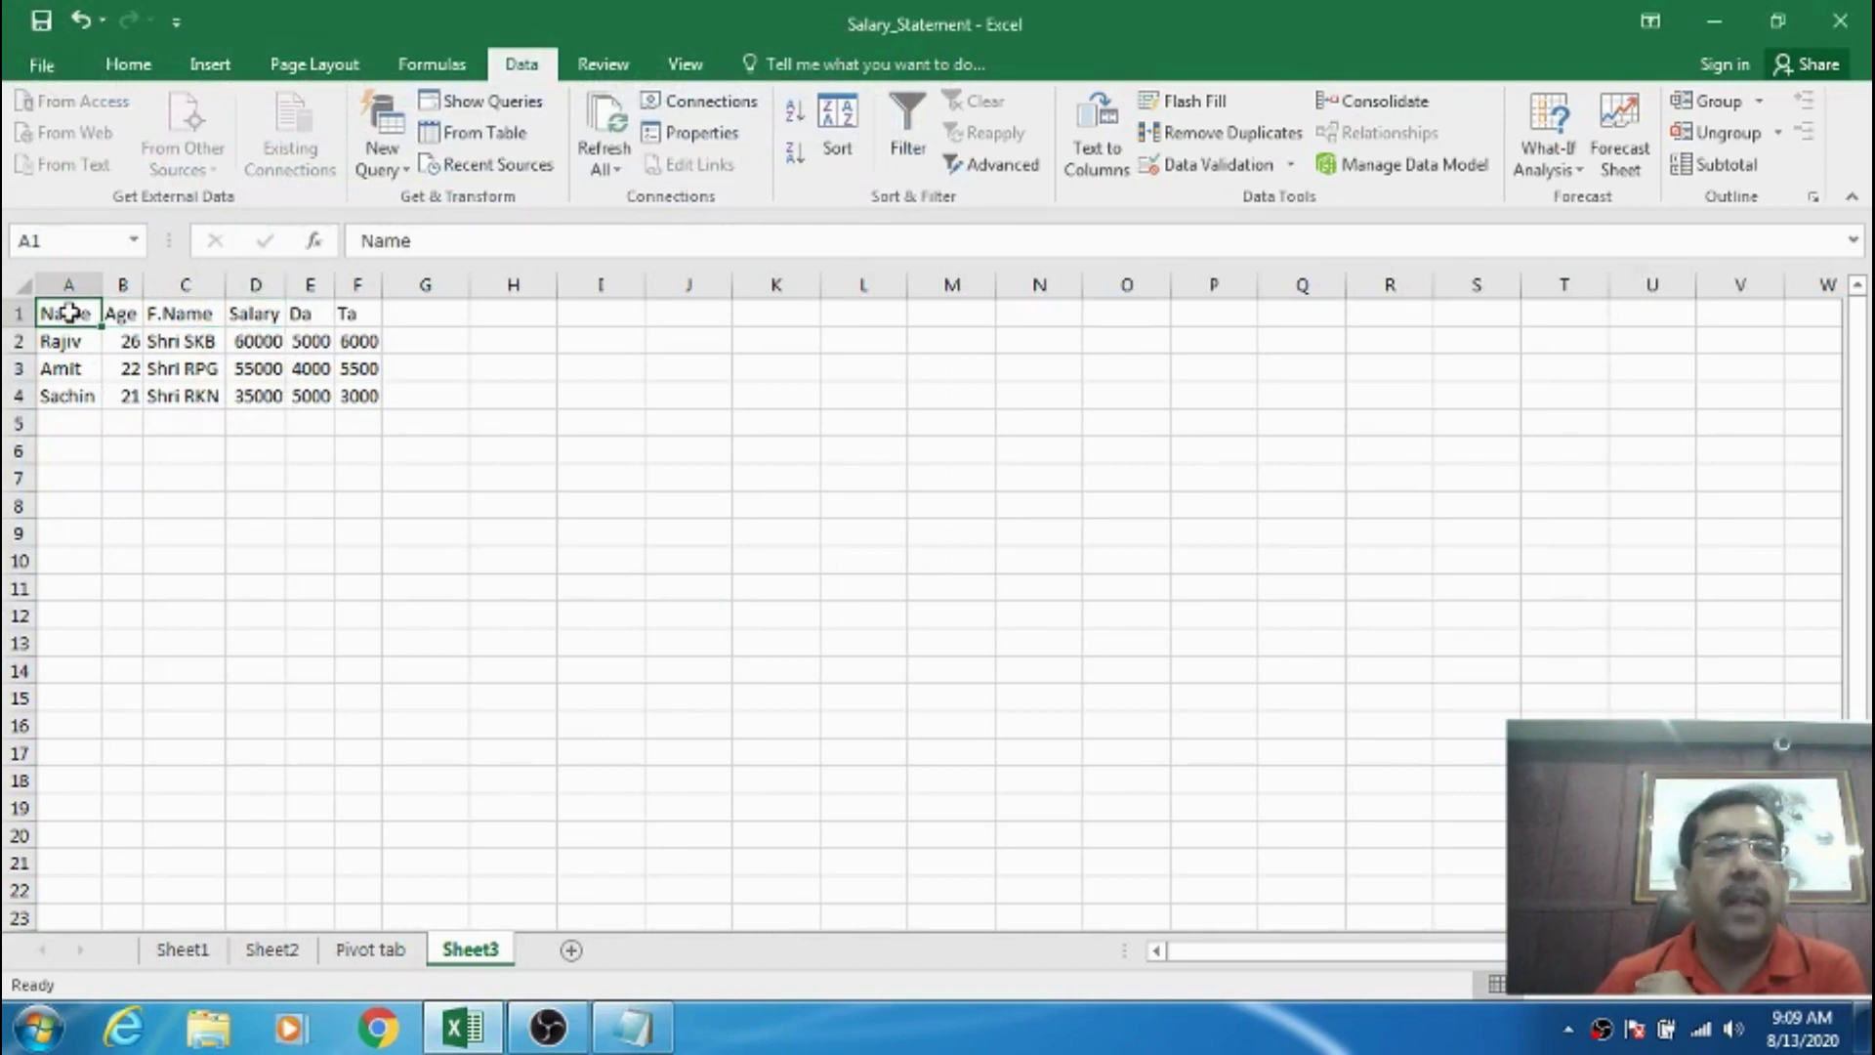
left_click(697, 136)
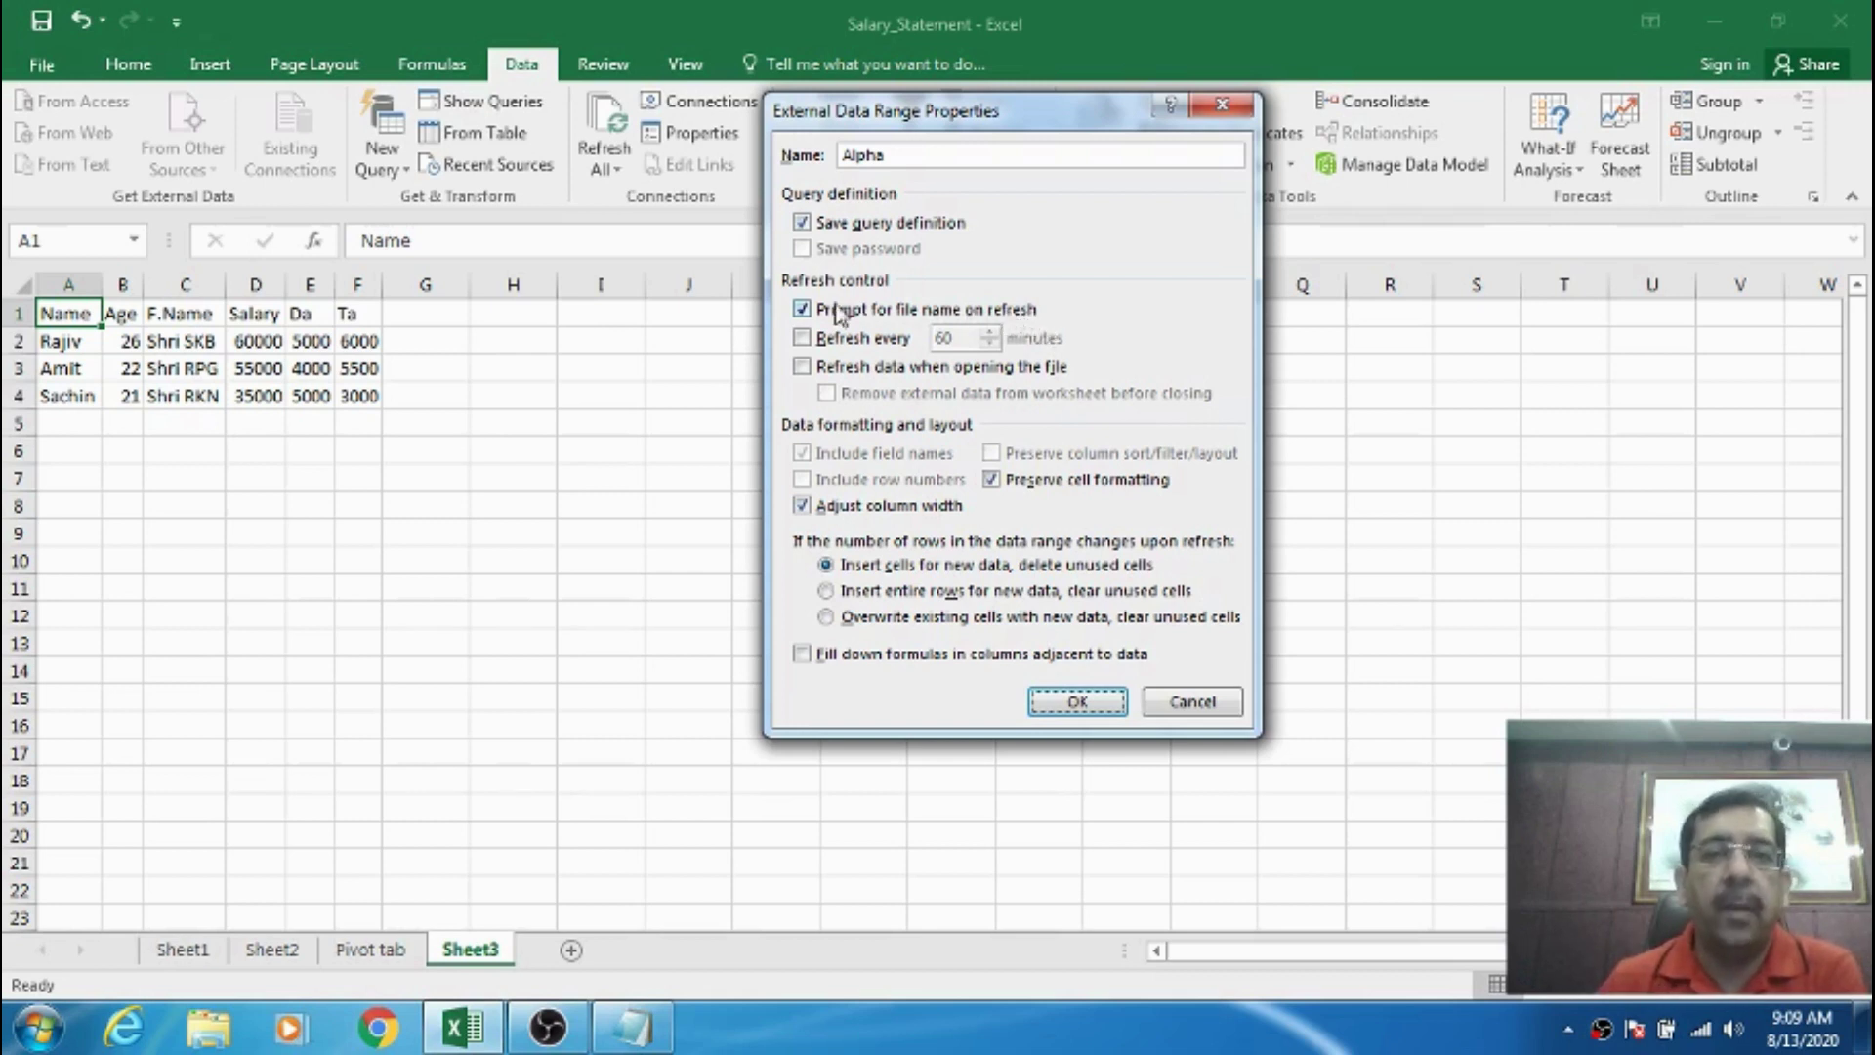
left_click(802, 310)
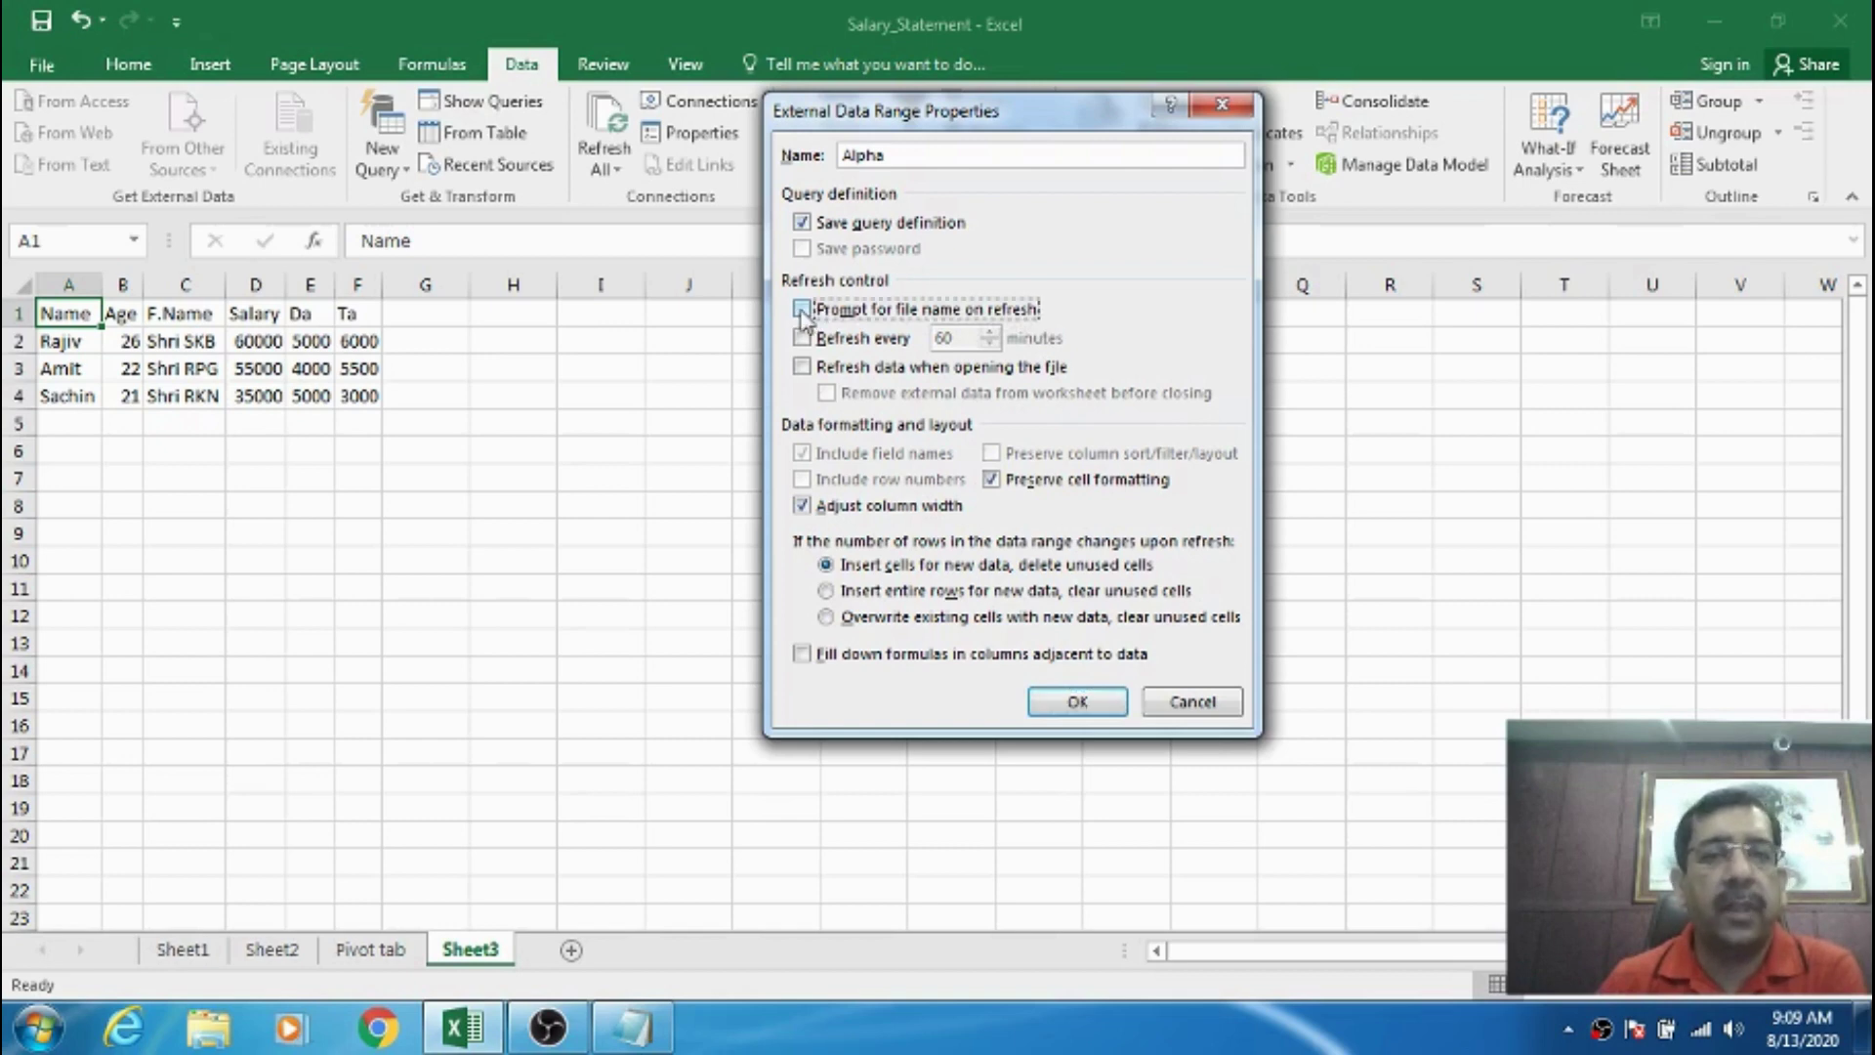
left_click(1078, 703)
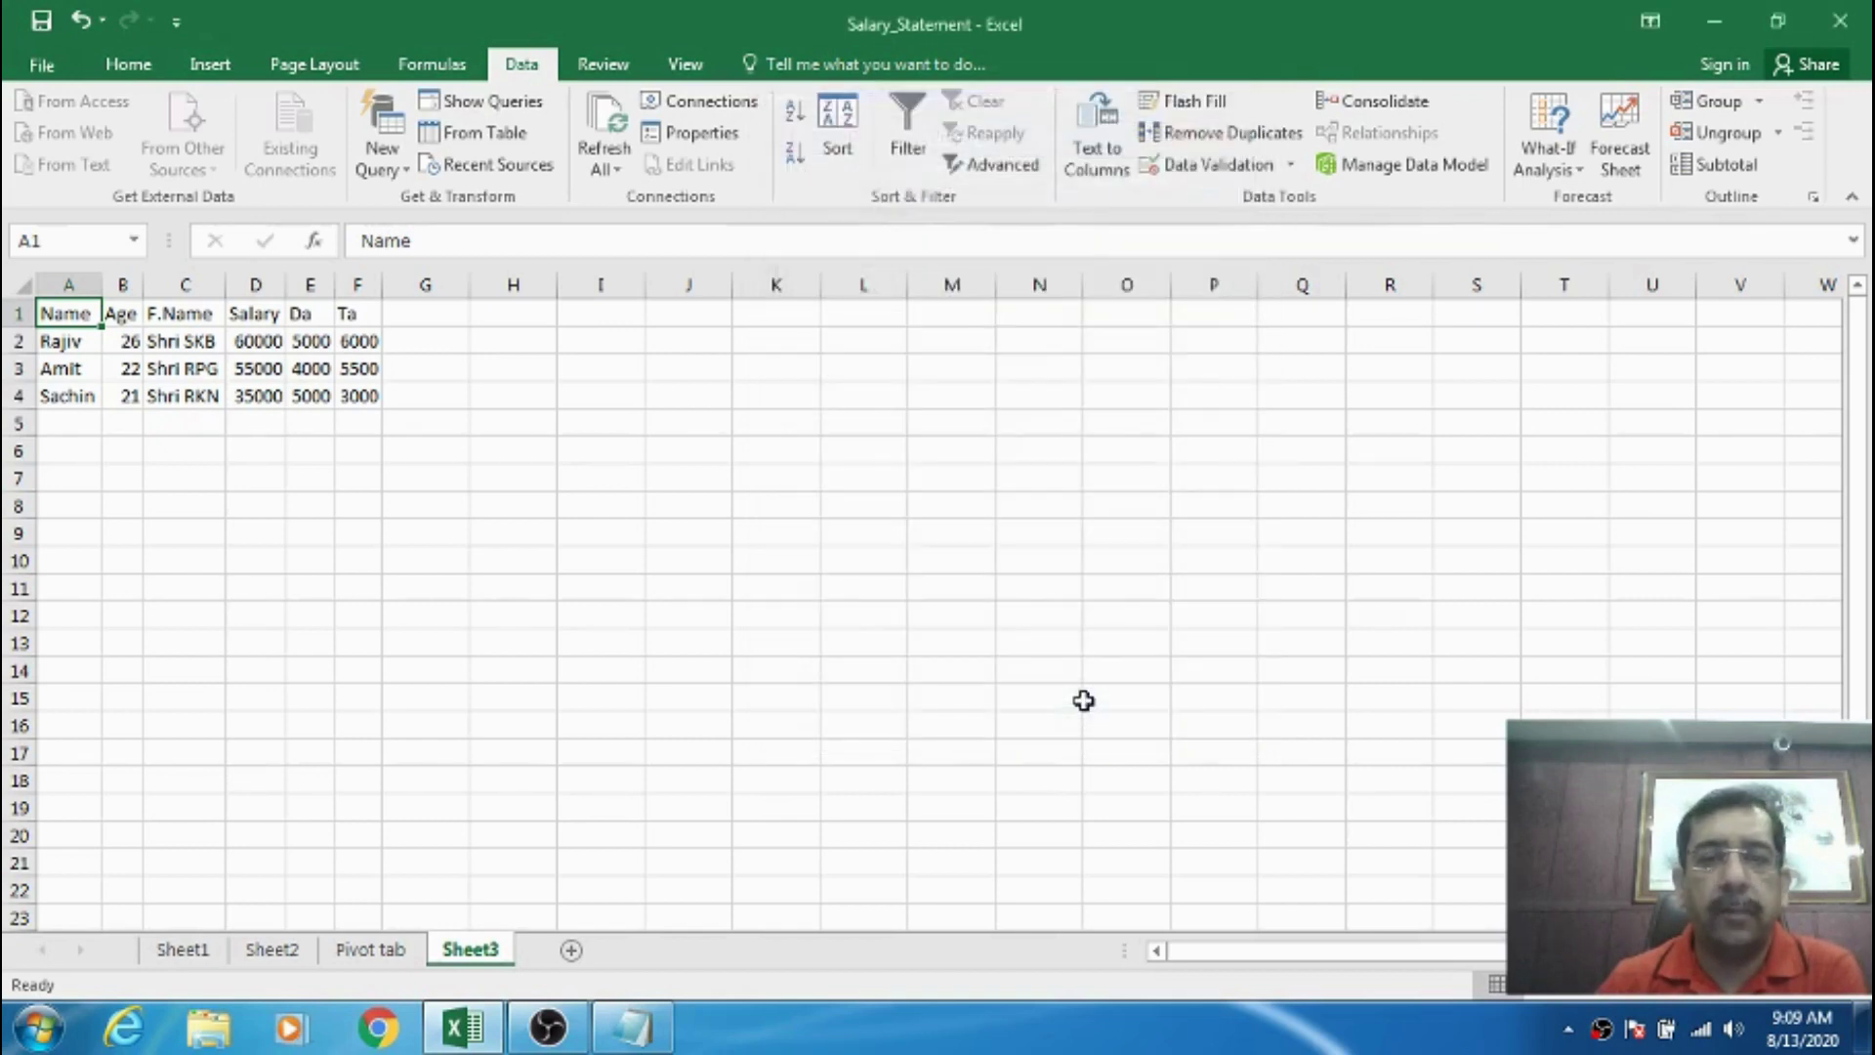
- Switch to the Alpha text file in Notepad, set the three salaries to 65000, 60000 and 40000 in row order, and save it
left_click(436, 392)
left_click(91, 311)
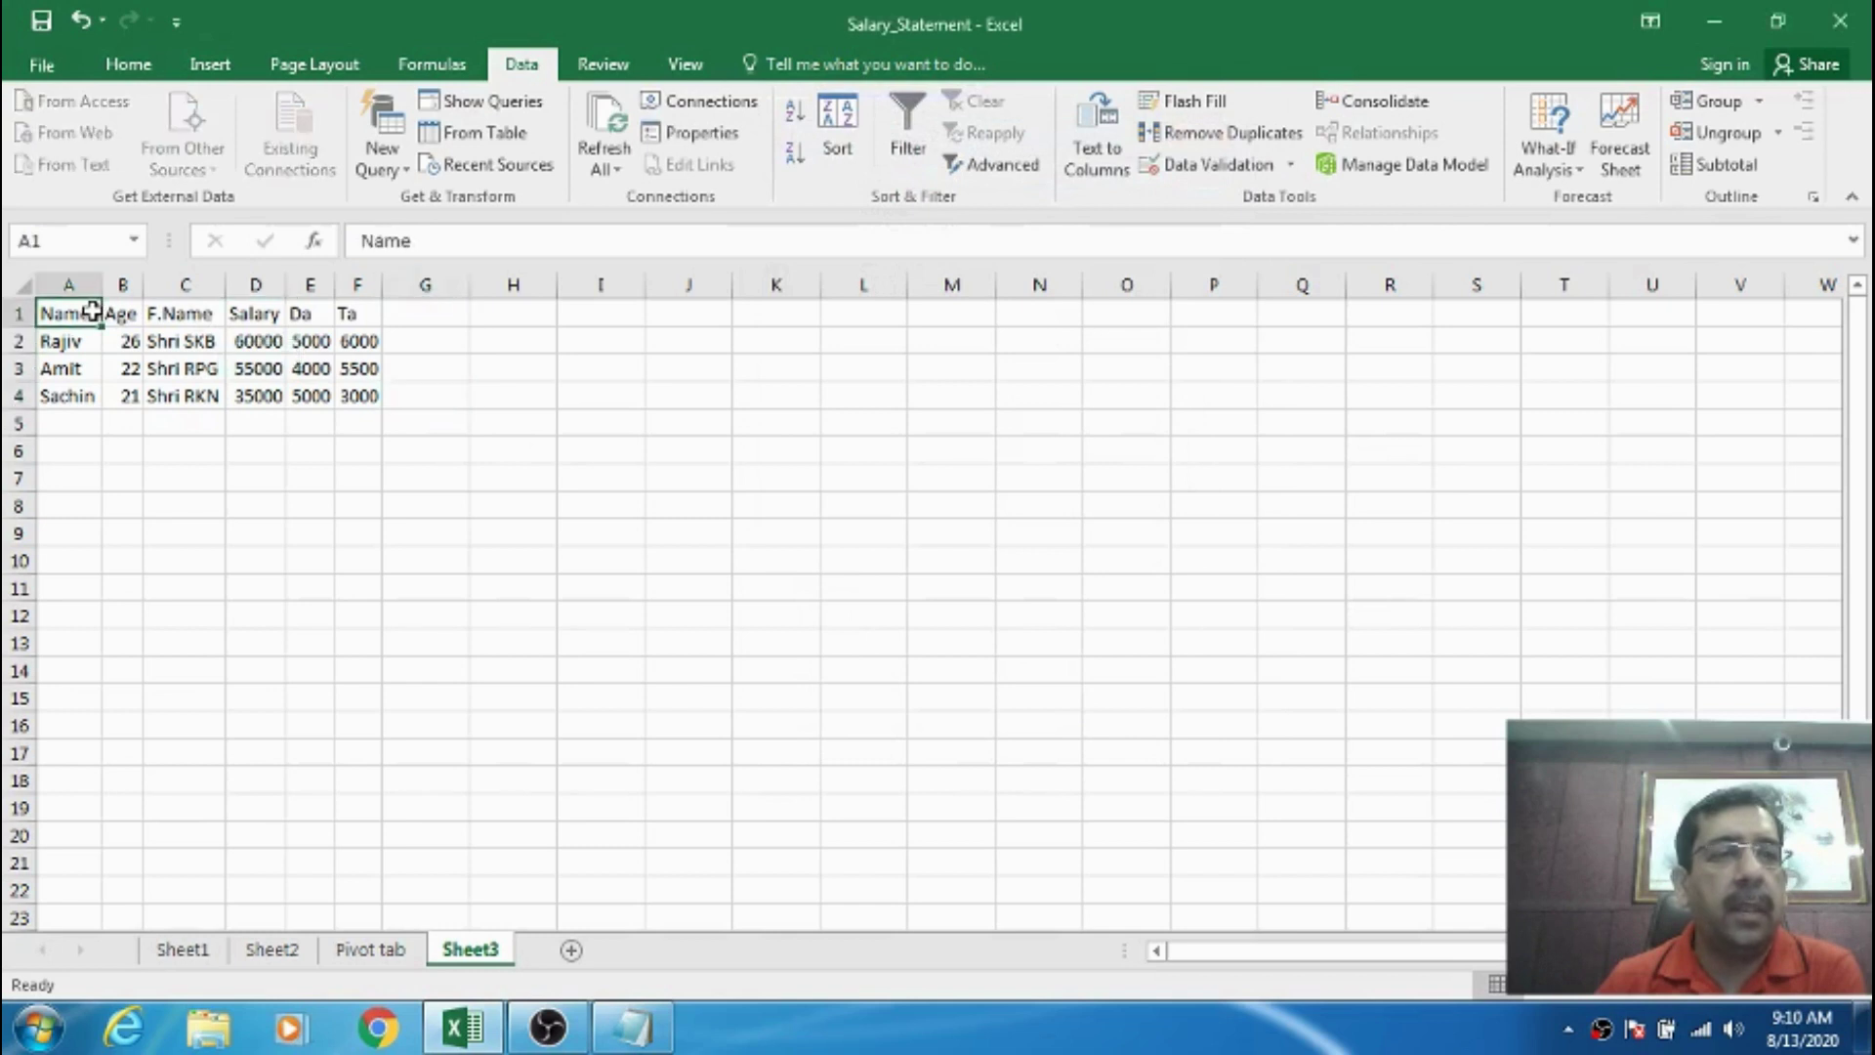
left_click(637, 1028)
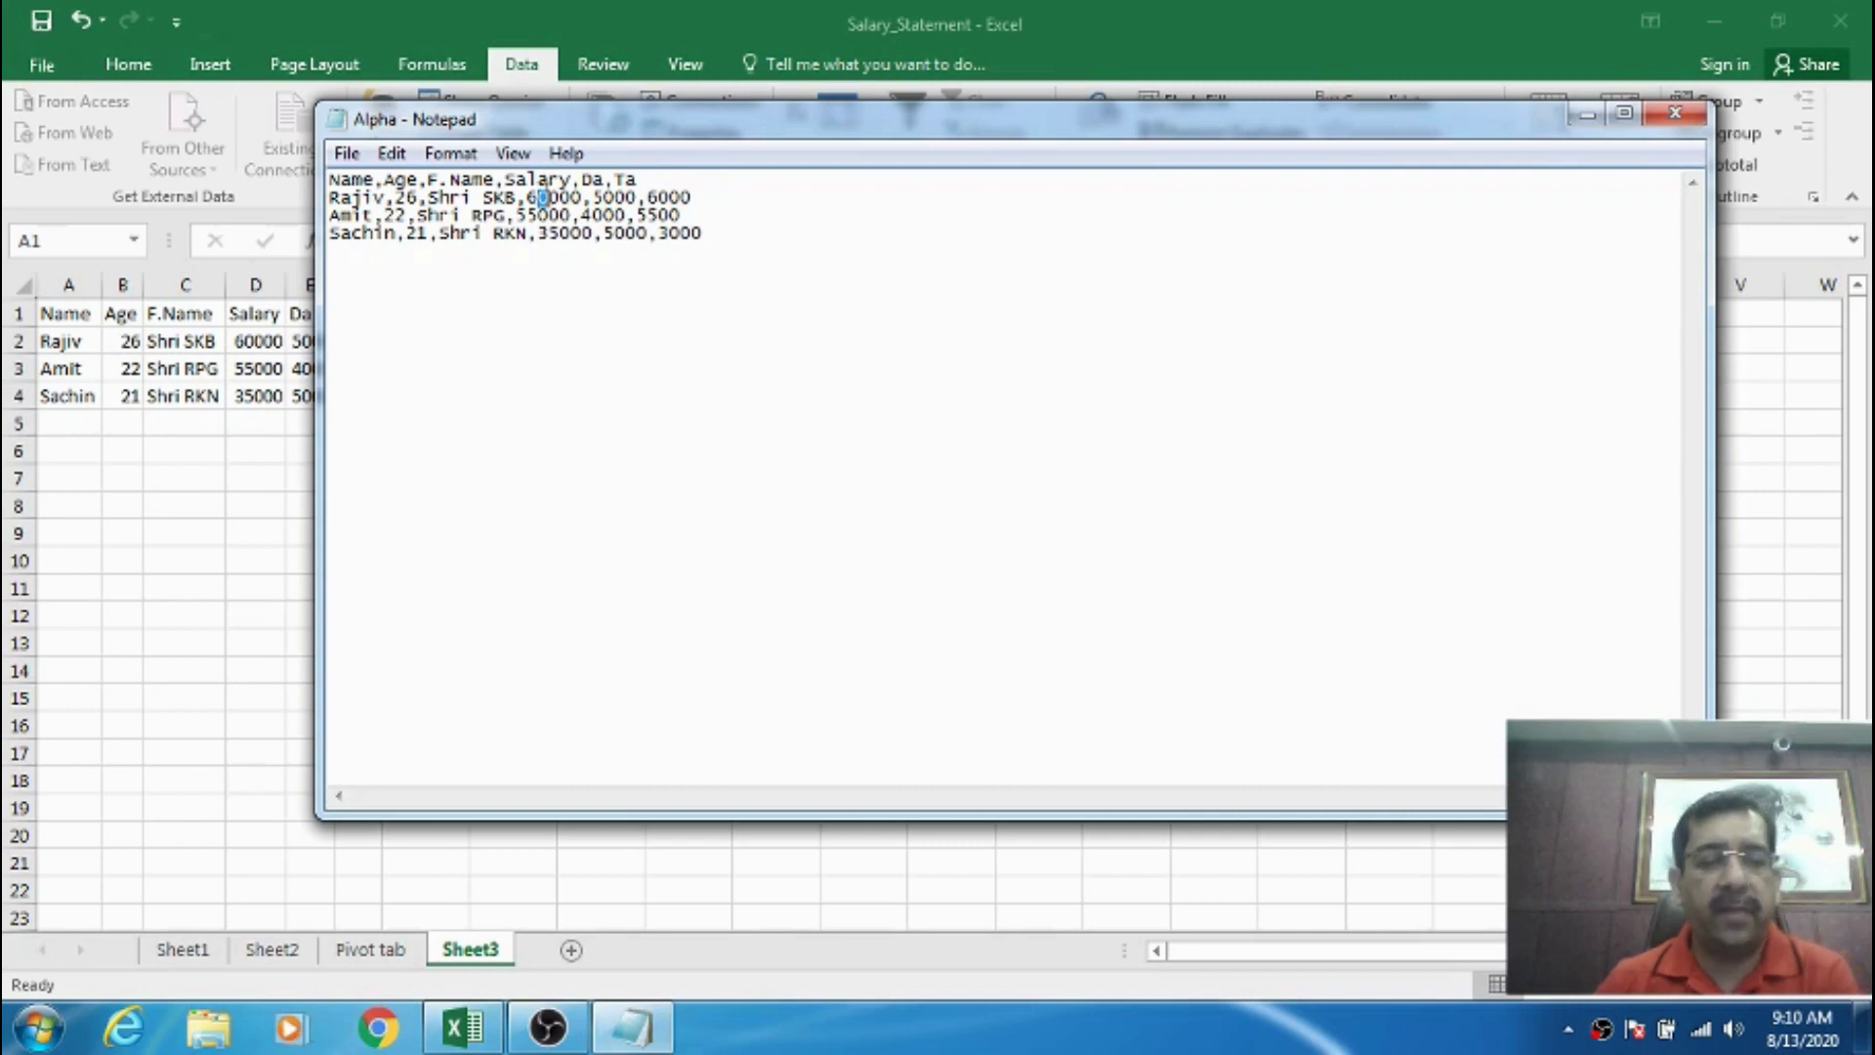
left_click_drag(515, 215, 550, 237)
type("60000,")
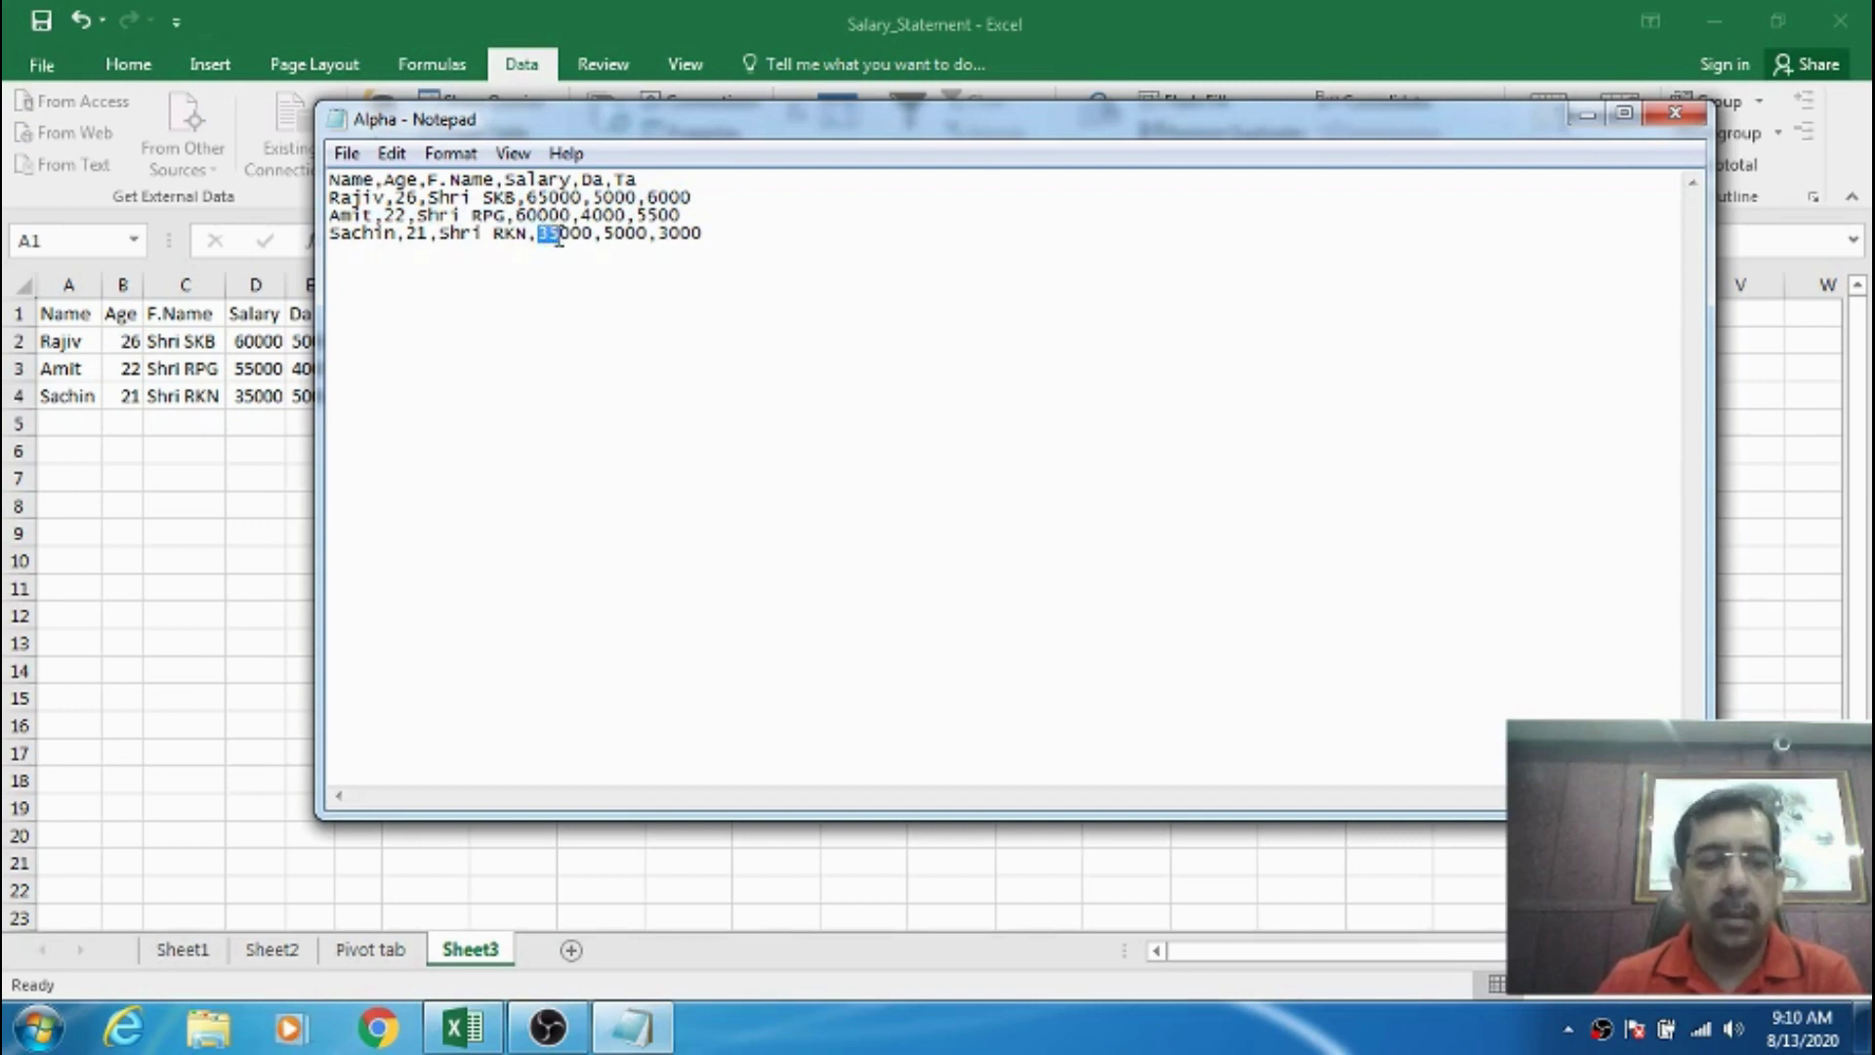
type("40")
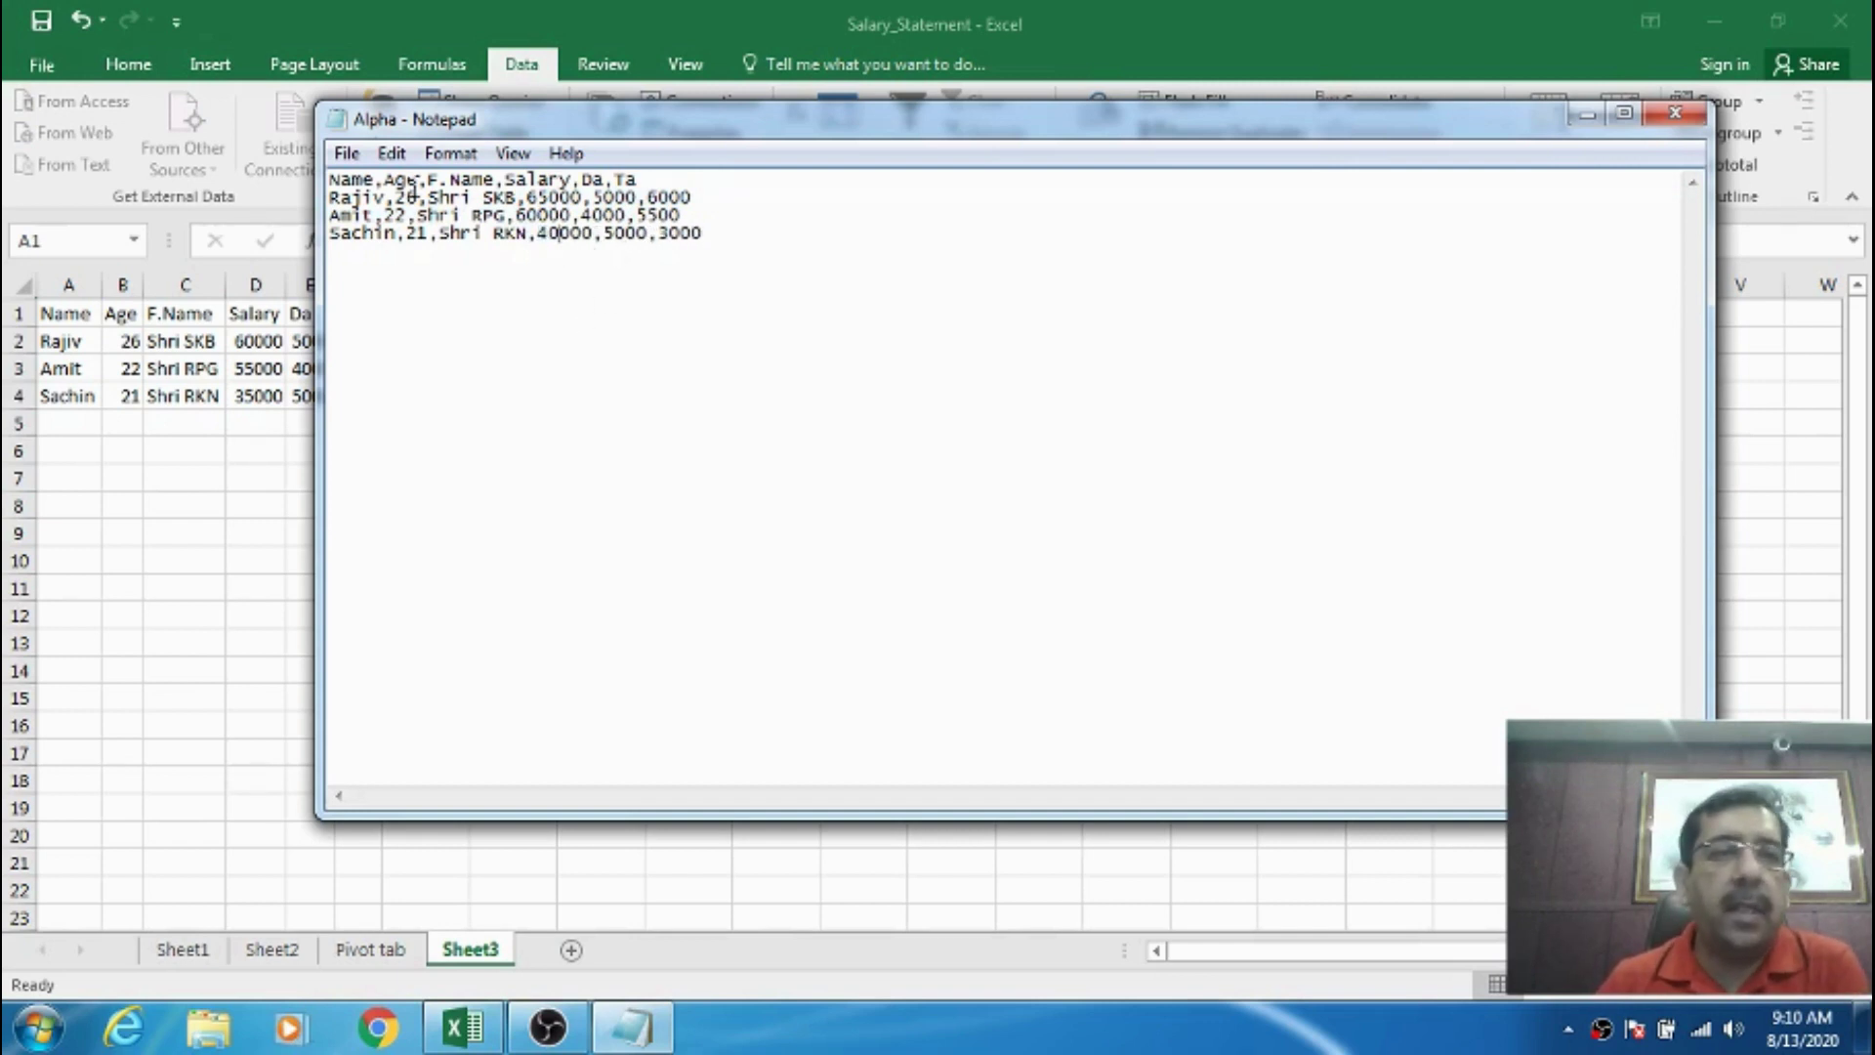
left_click(347, 153)
left_click(383, 245)
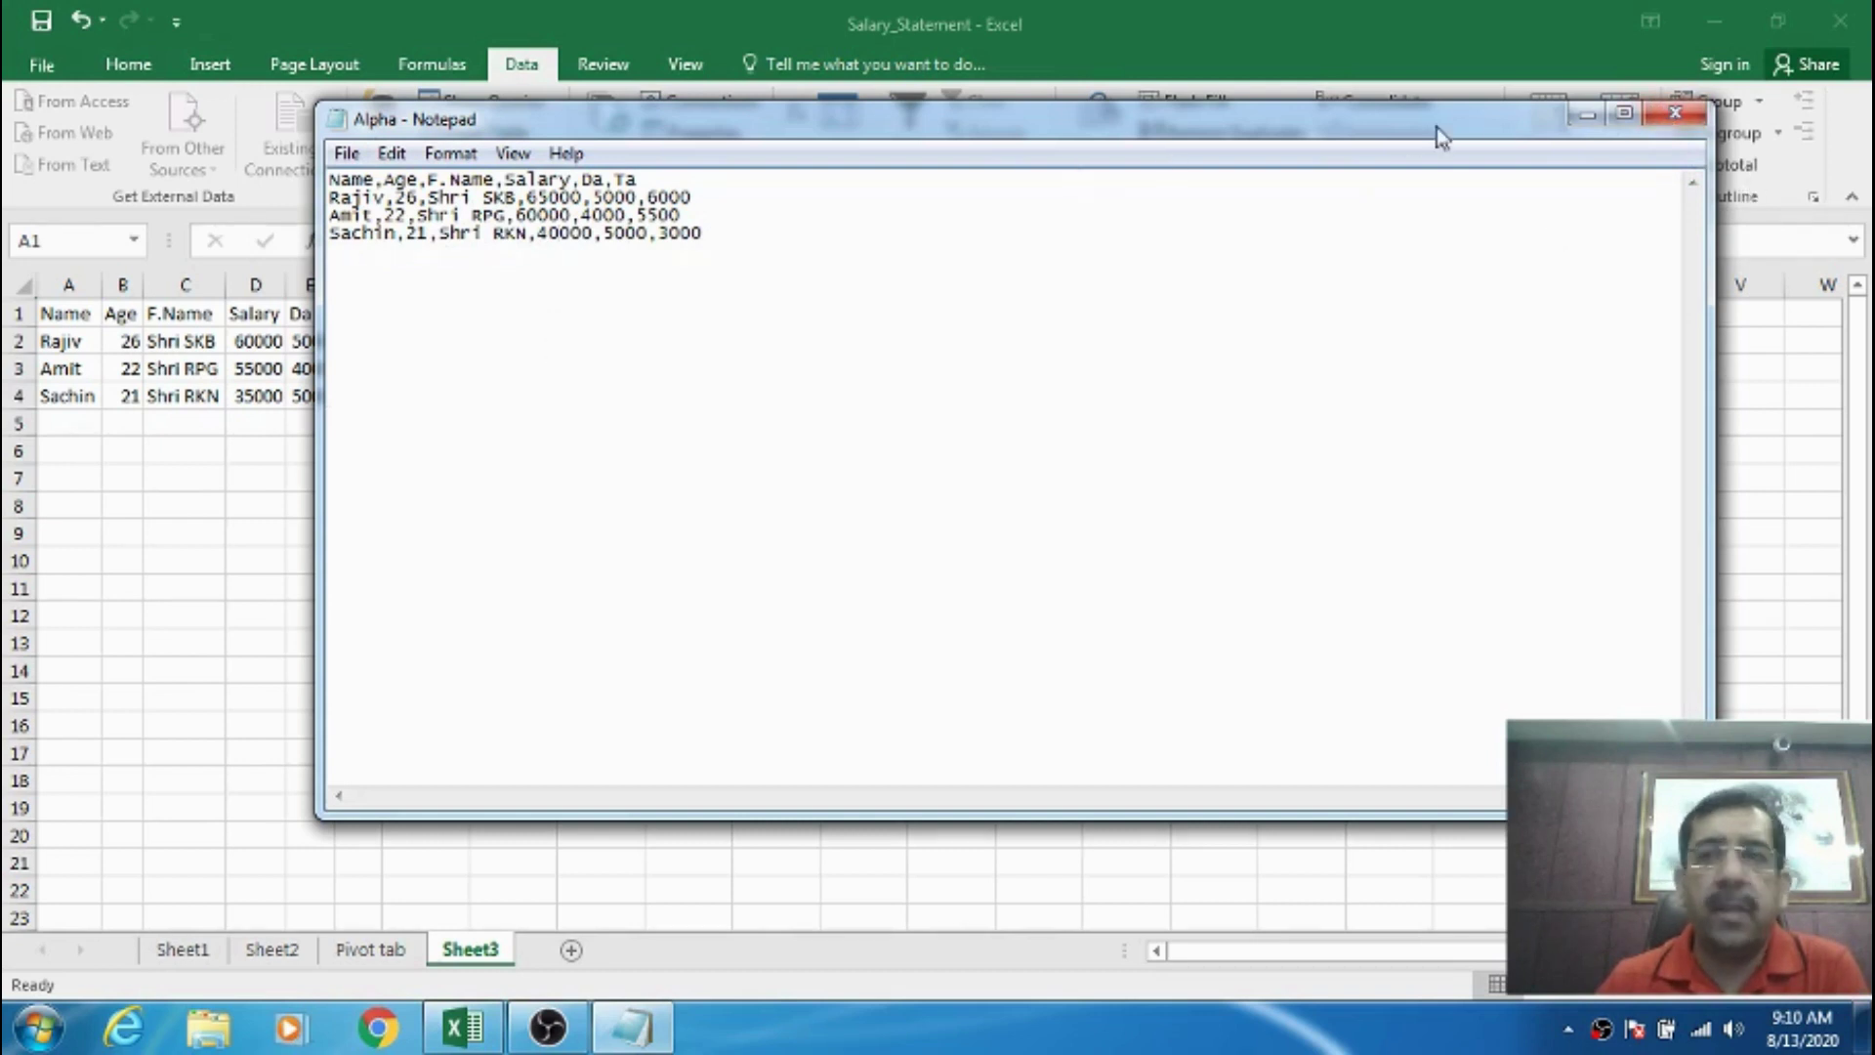
- Return to the Excel workbook and refresh all external data to bring in the edited salaries
left_click(1676, 116)
left_click(609, 168)
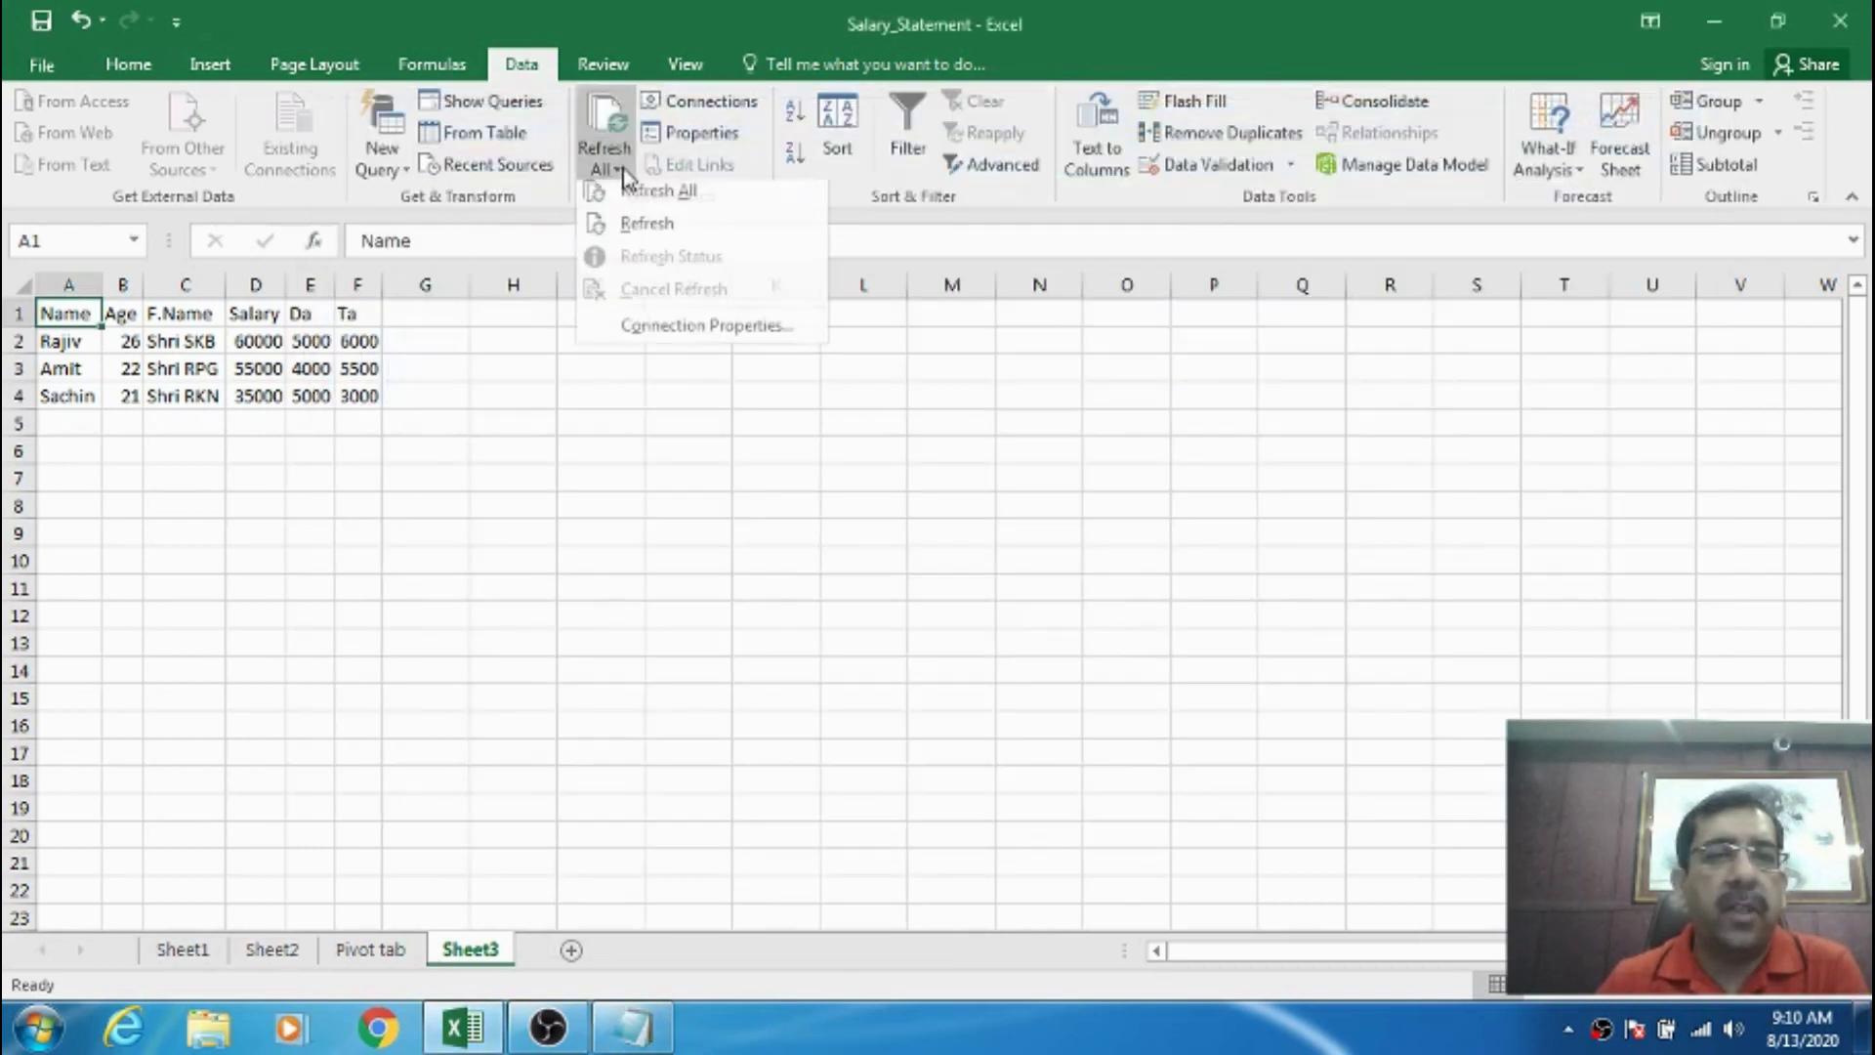
left_click(613, 193)
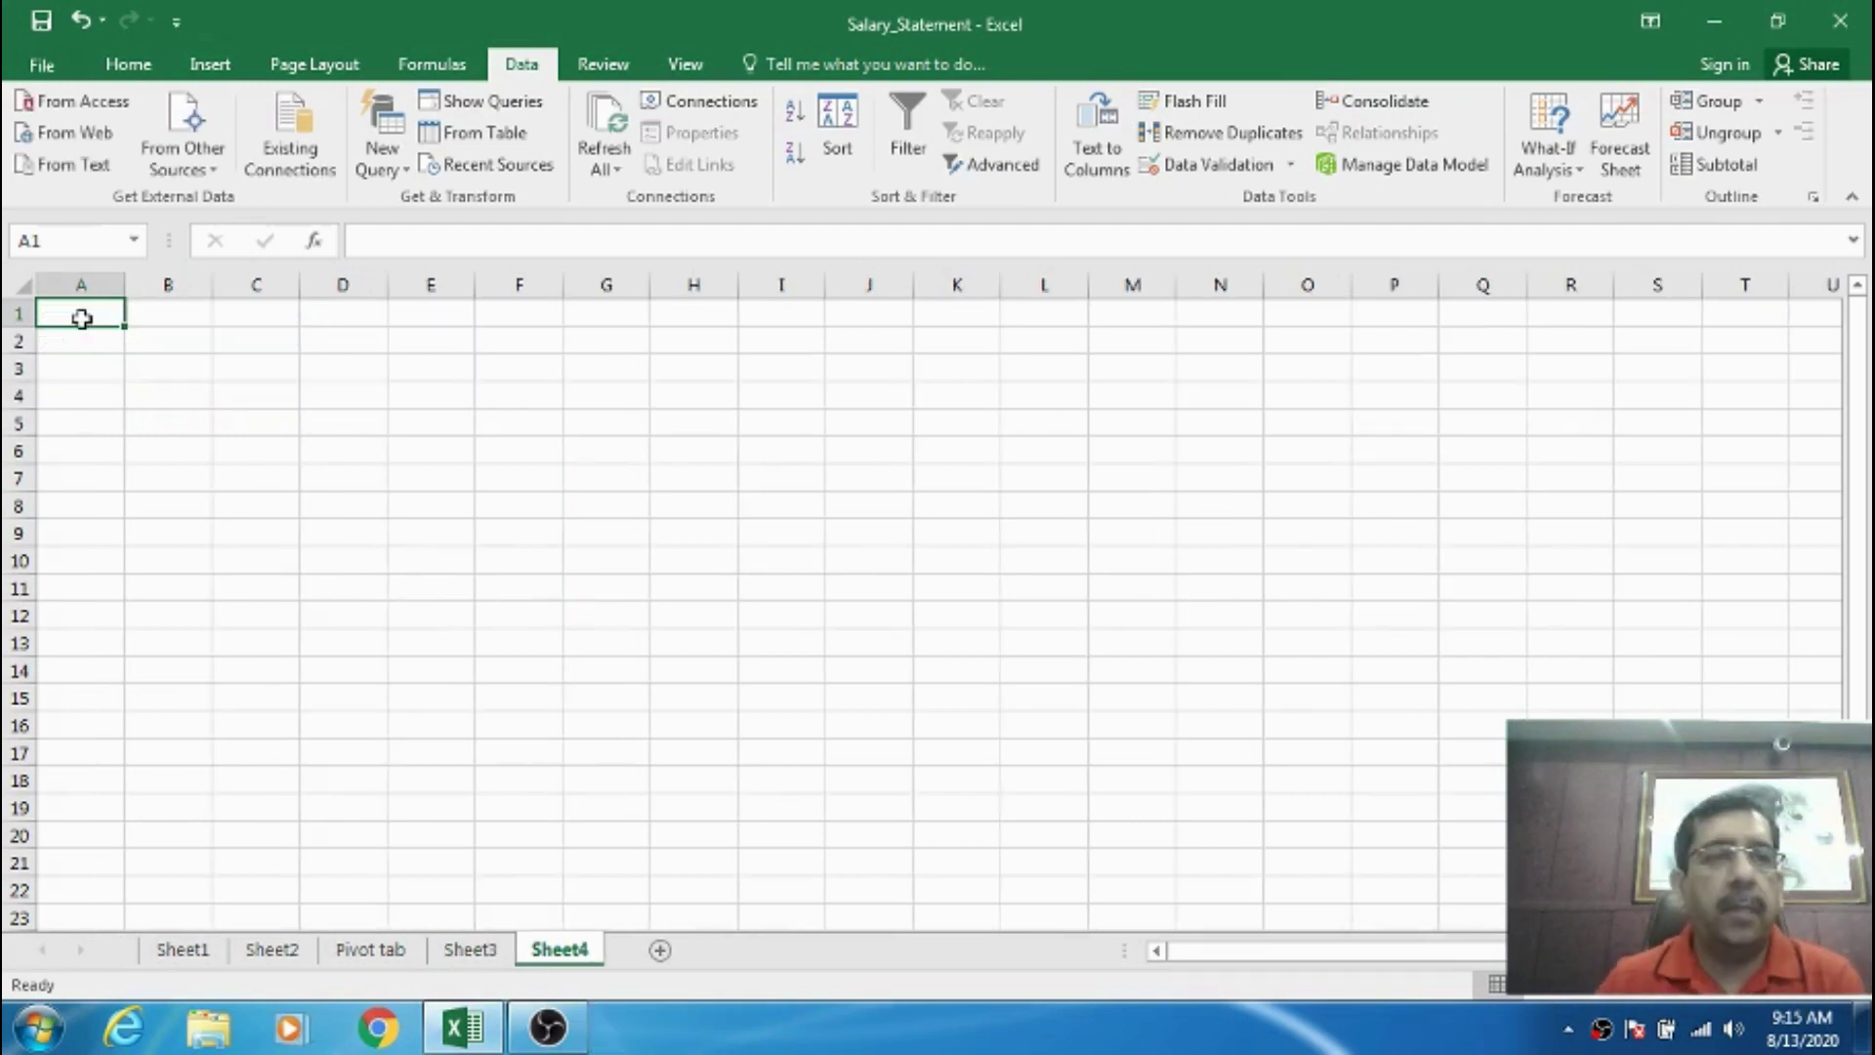
- Launch Word 2016 and create a blank document
left_click(41, 1025)
left_click(97, 905)
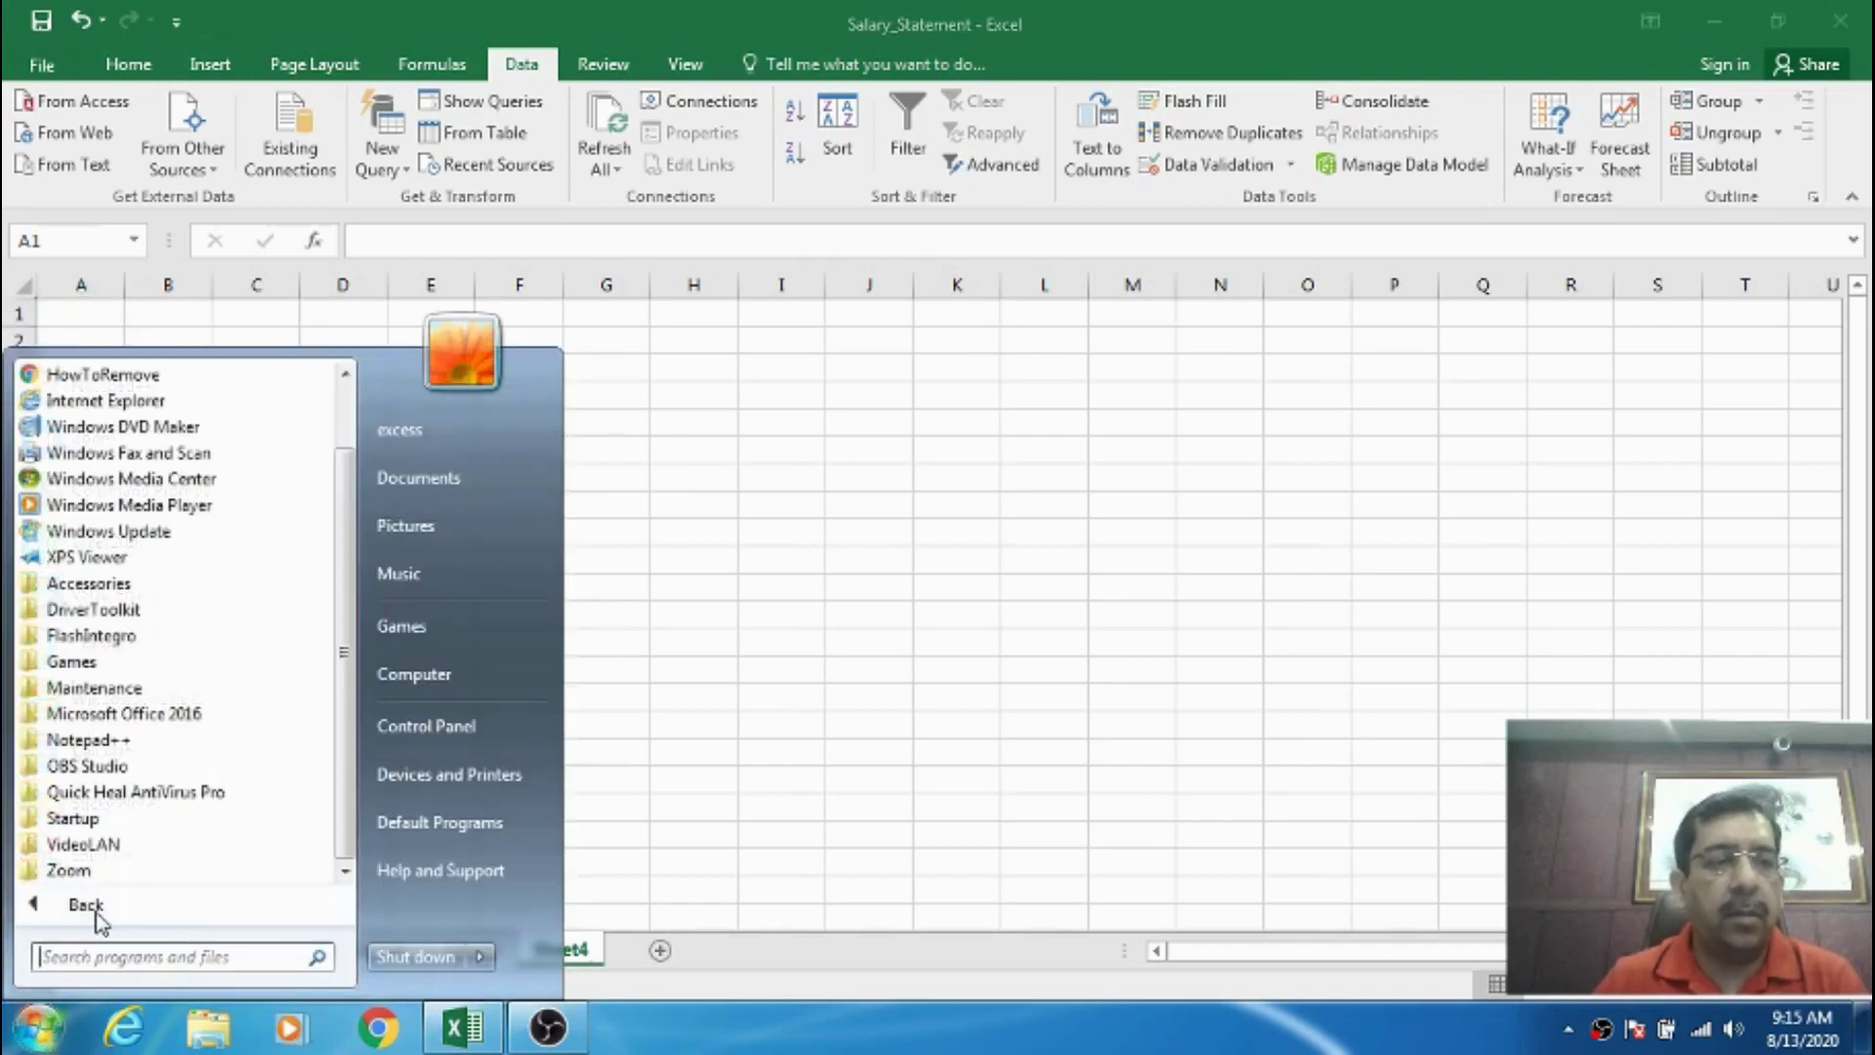
left_click(236, 714)
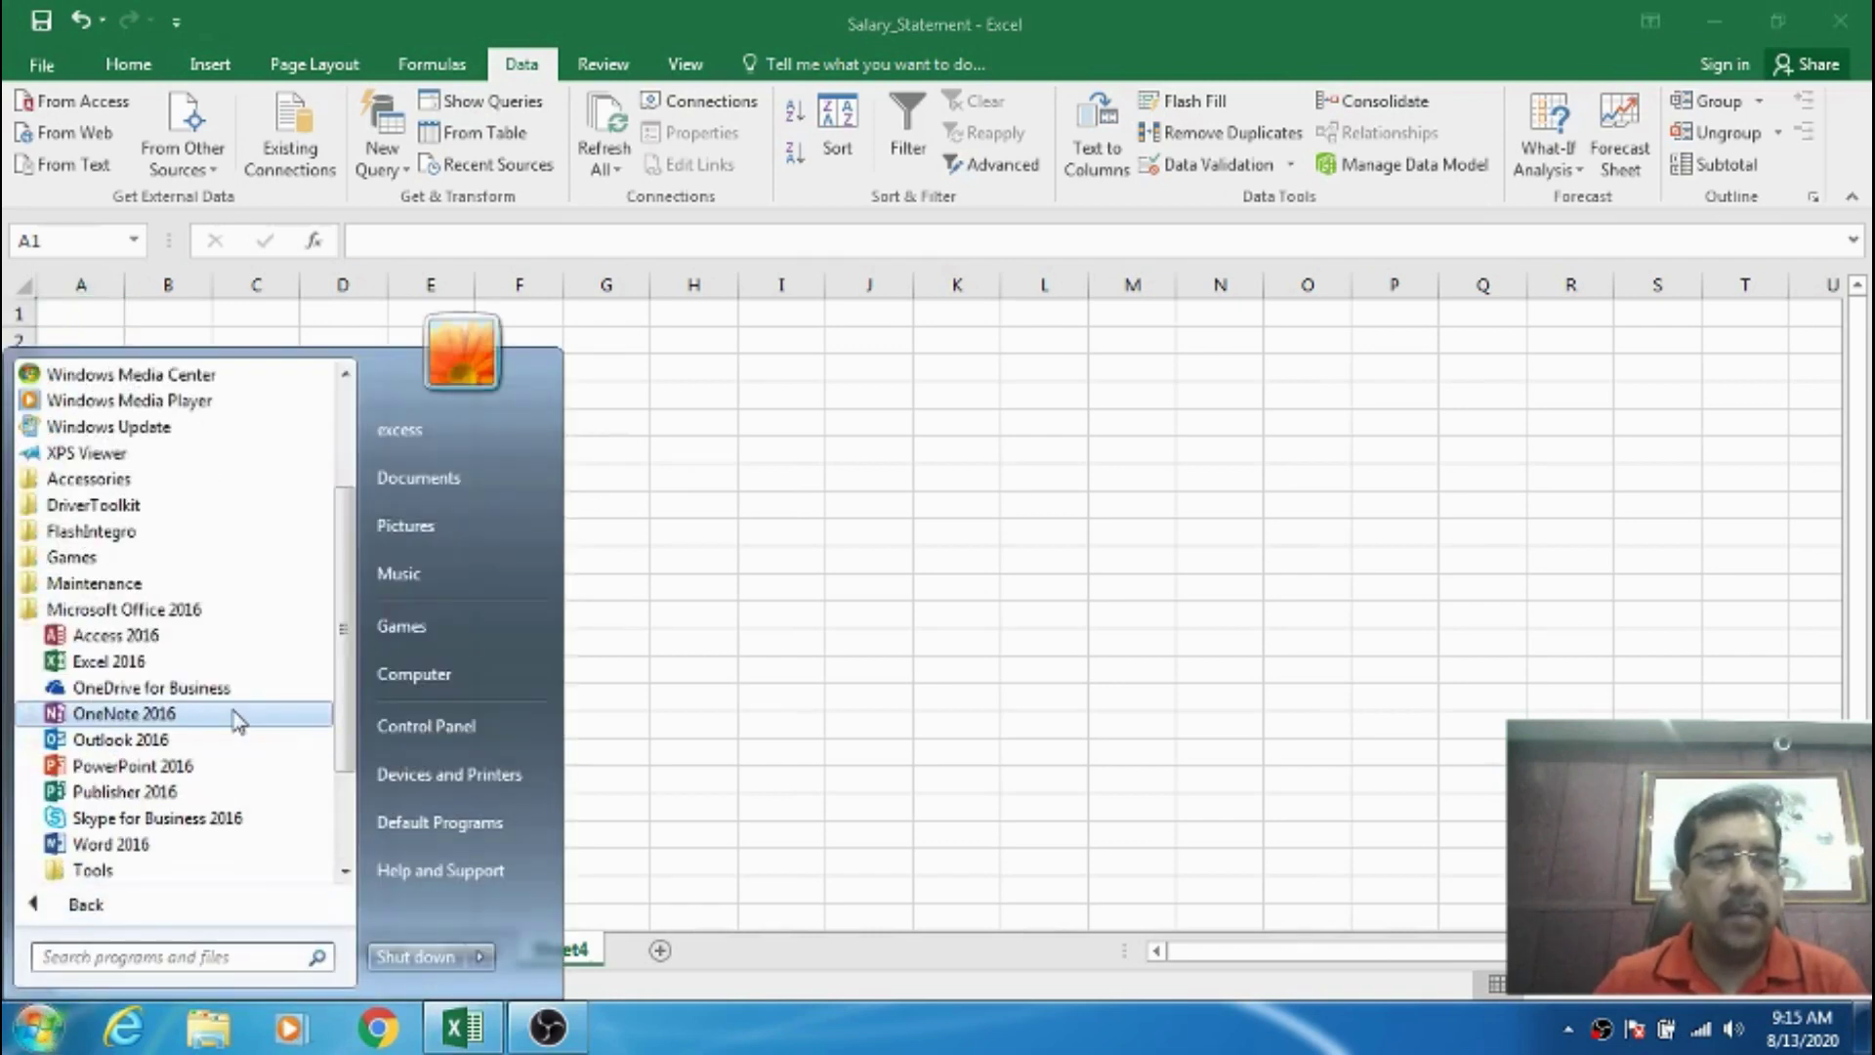
left_click(134, 844)
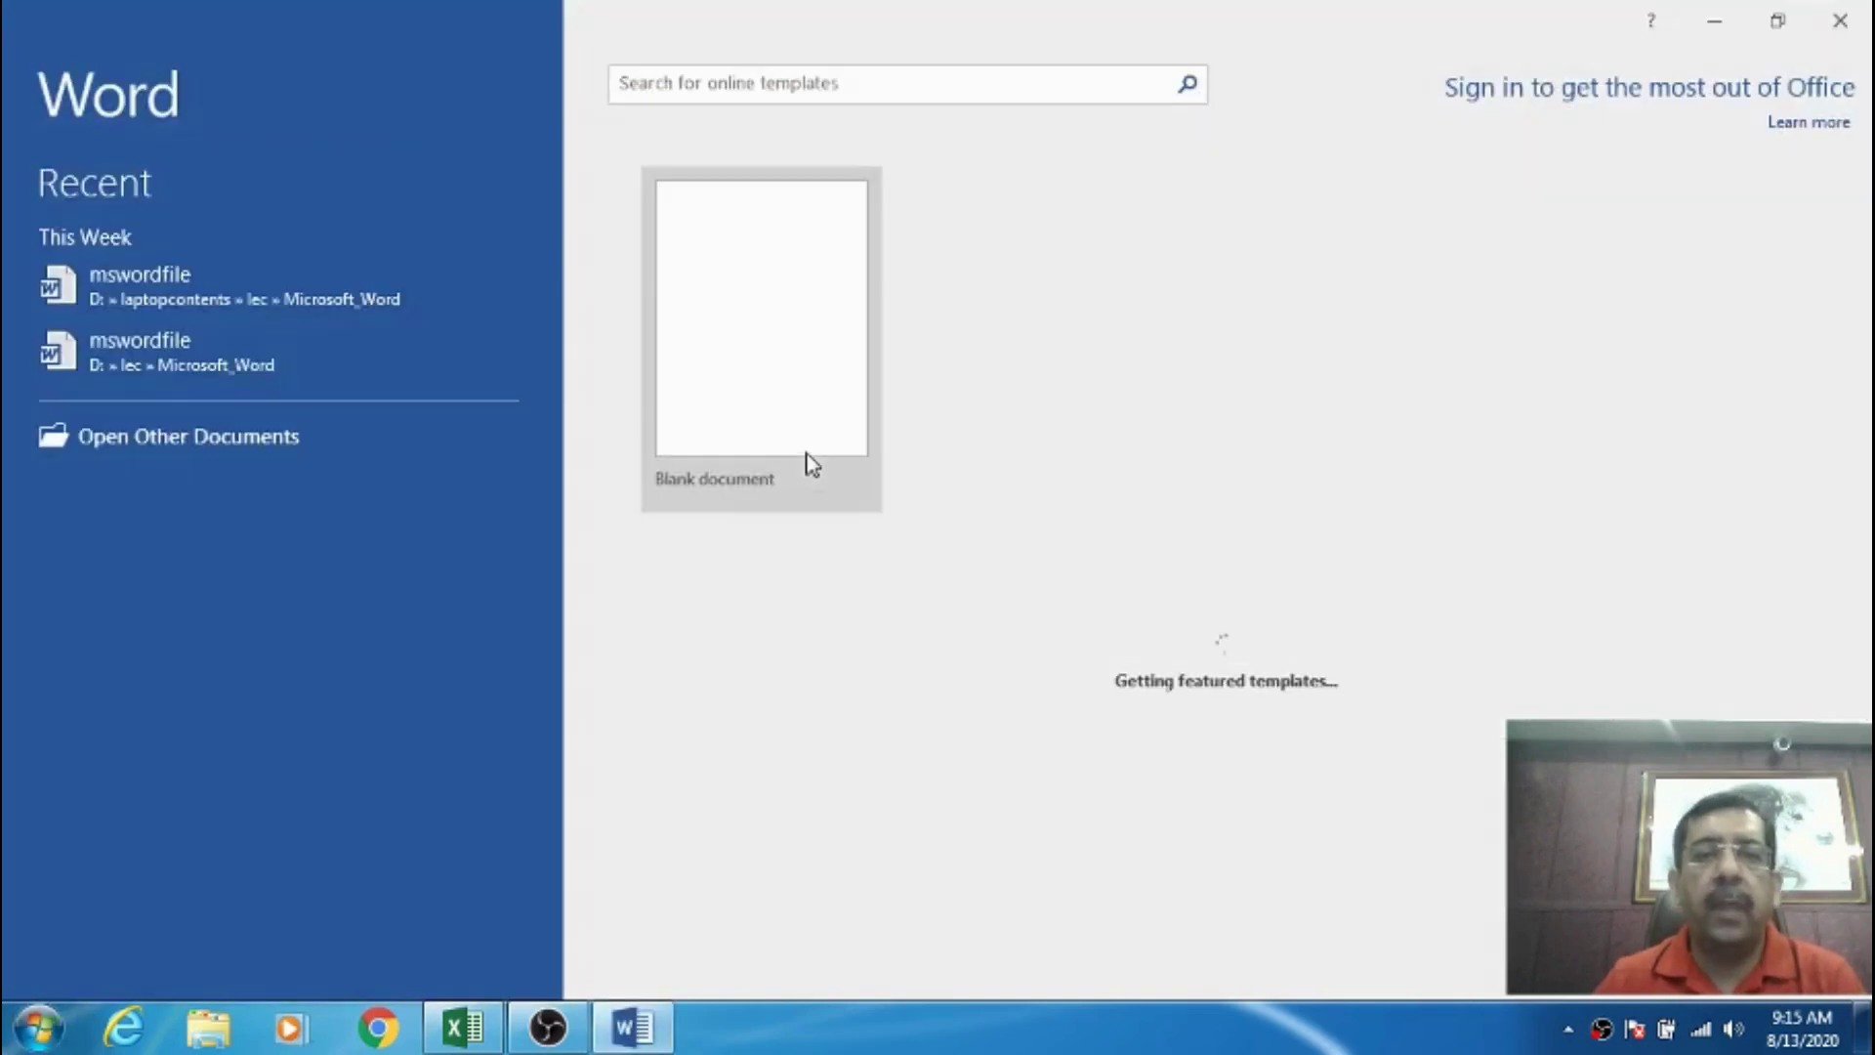
left_click(723, 387)
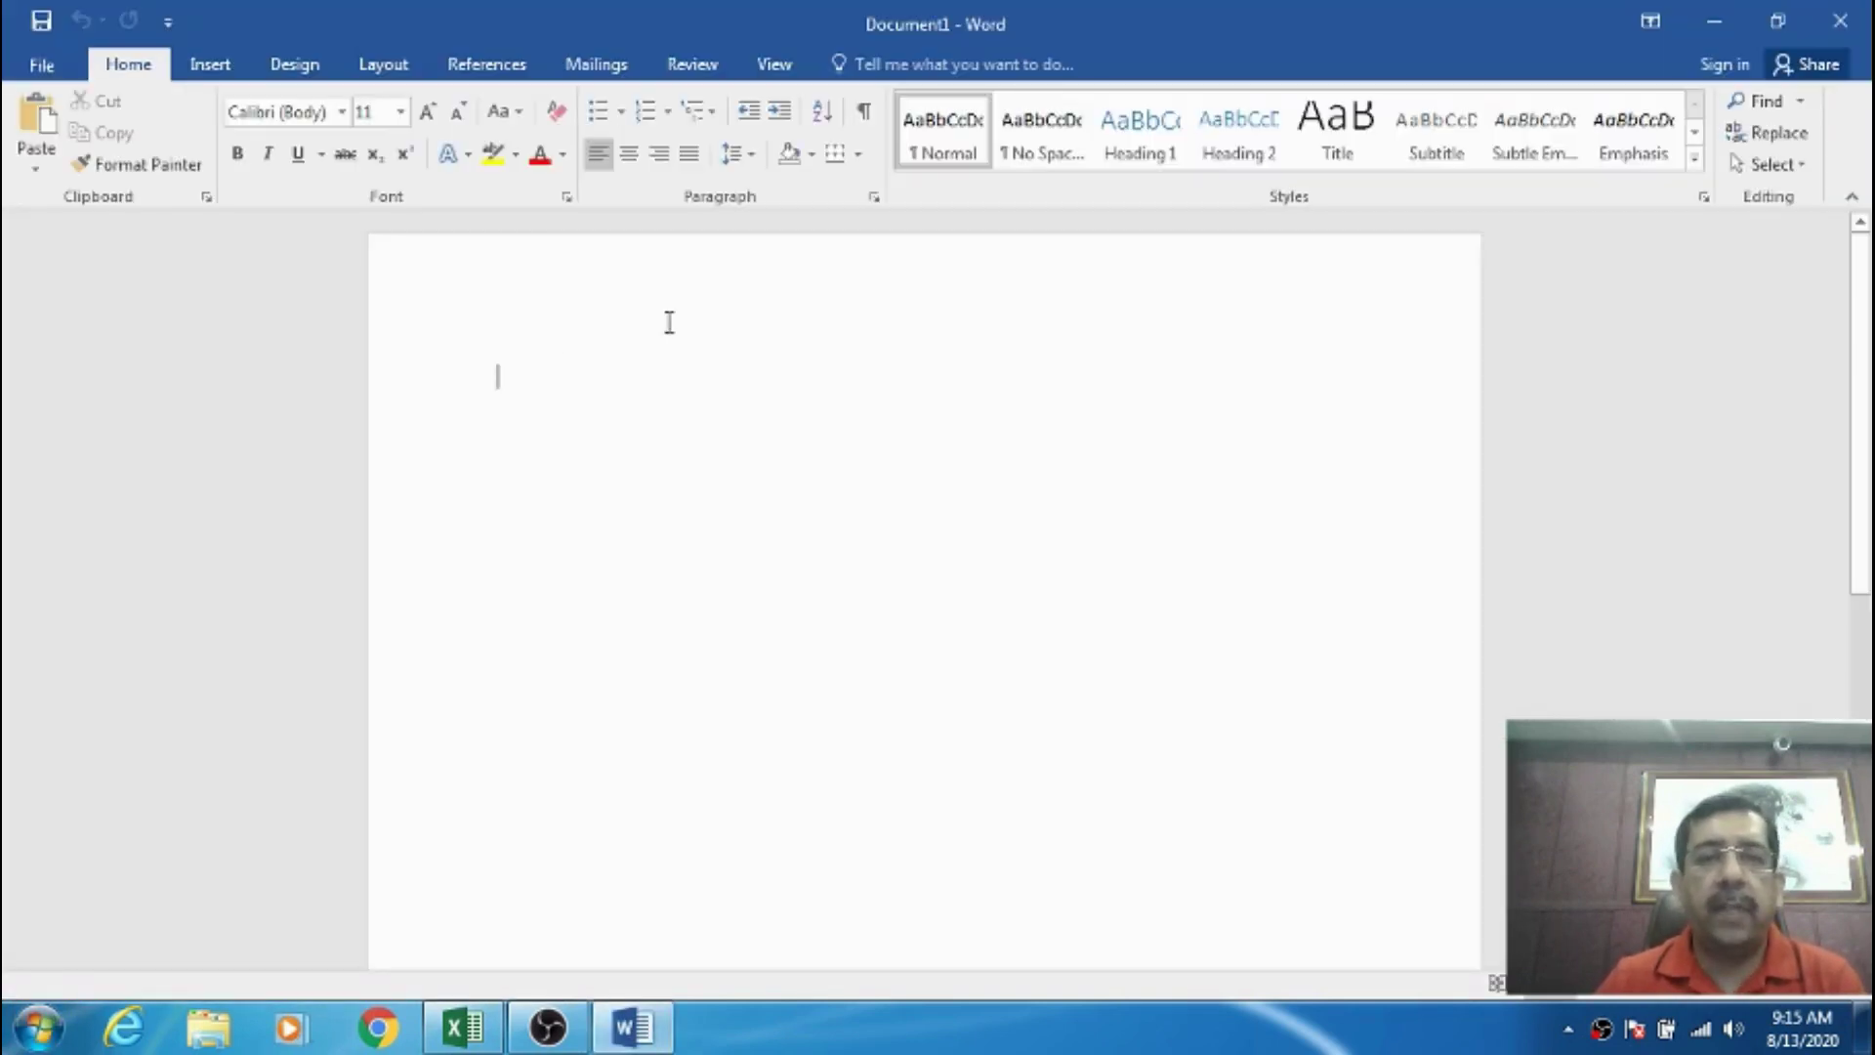
- Write the sentence "Computer is an electronic machine, which can convert raw data into the meaningful information."
type("Co")
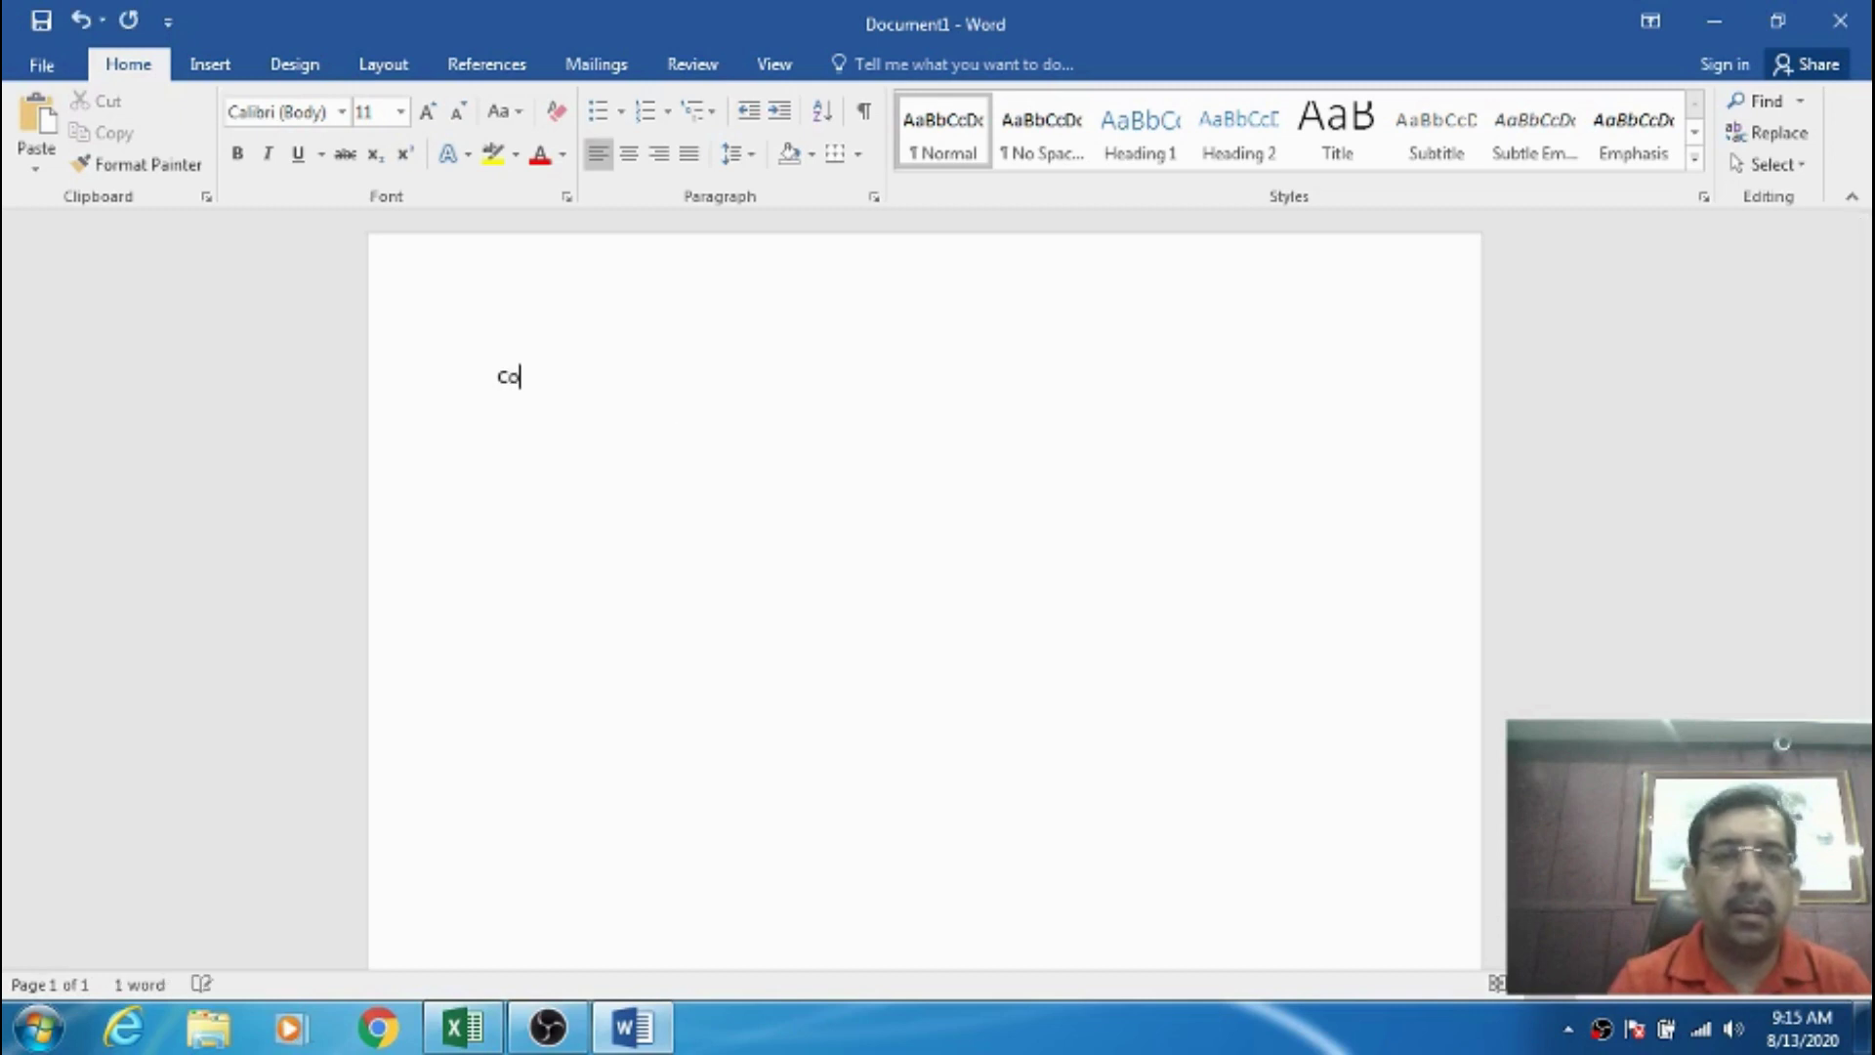
type("mputer is an ele")
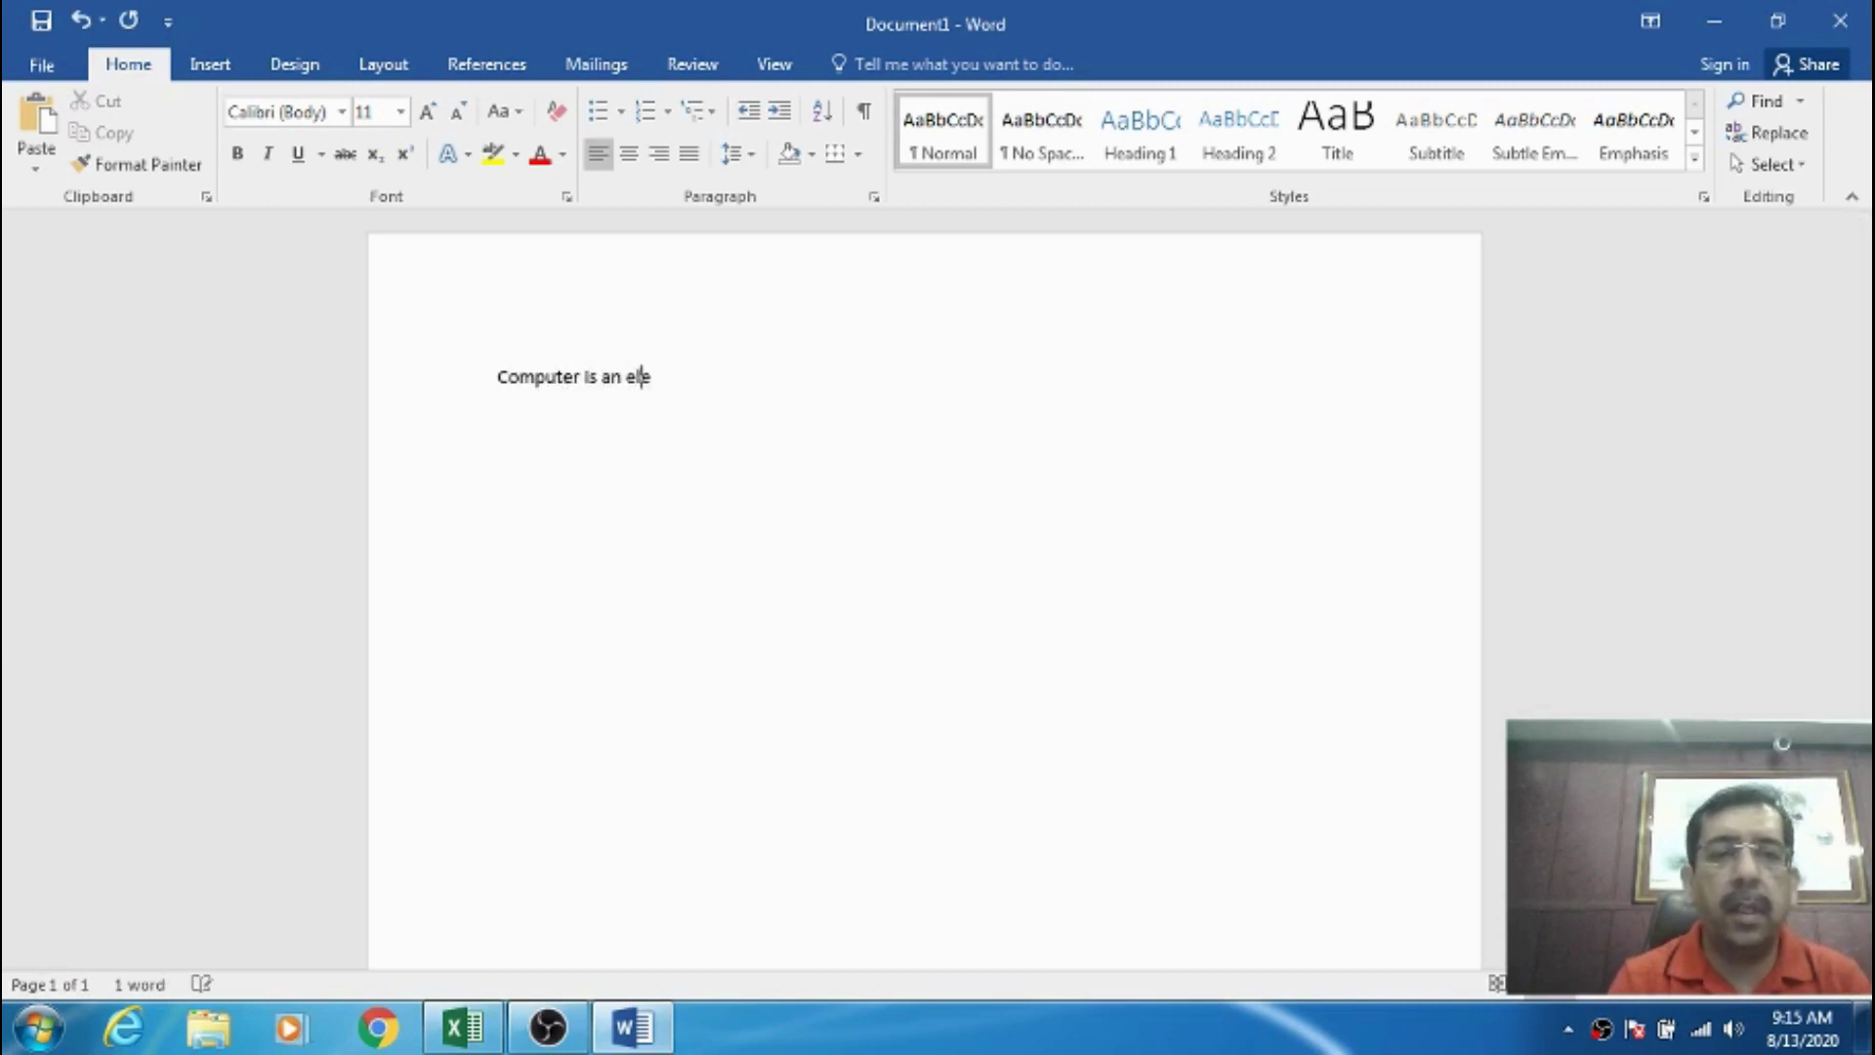
type("ctronic machine, whichg")
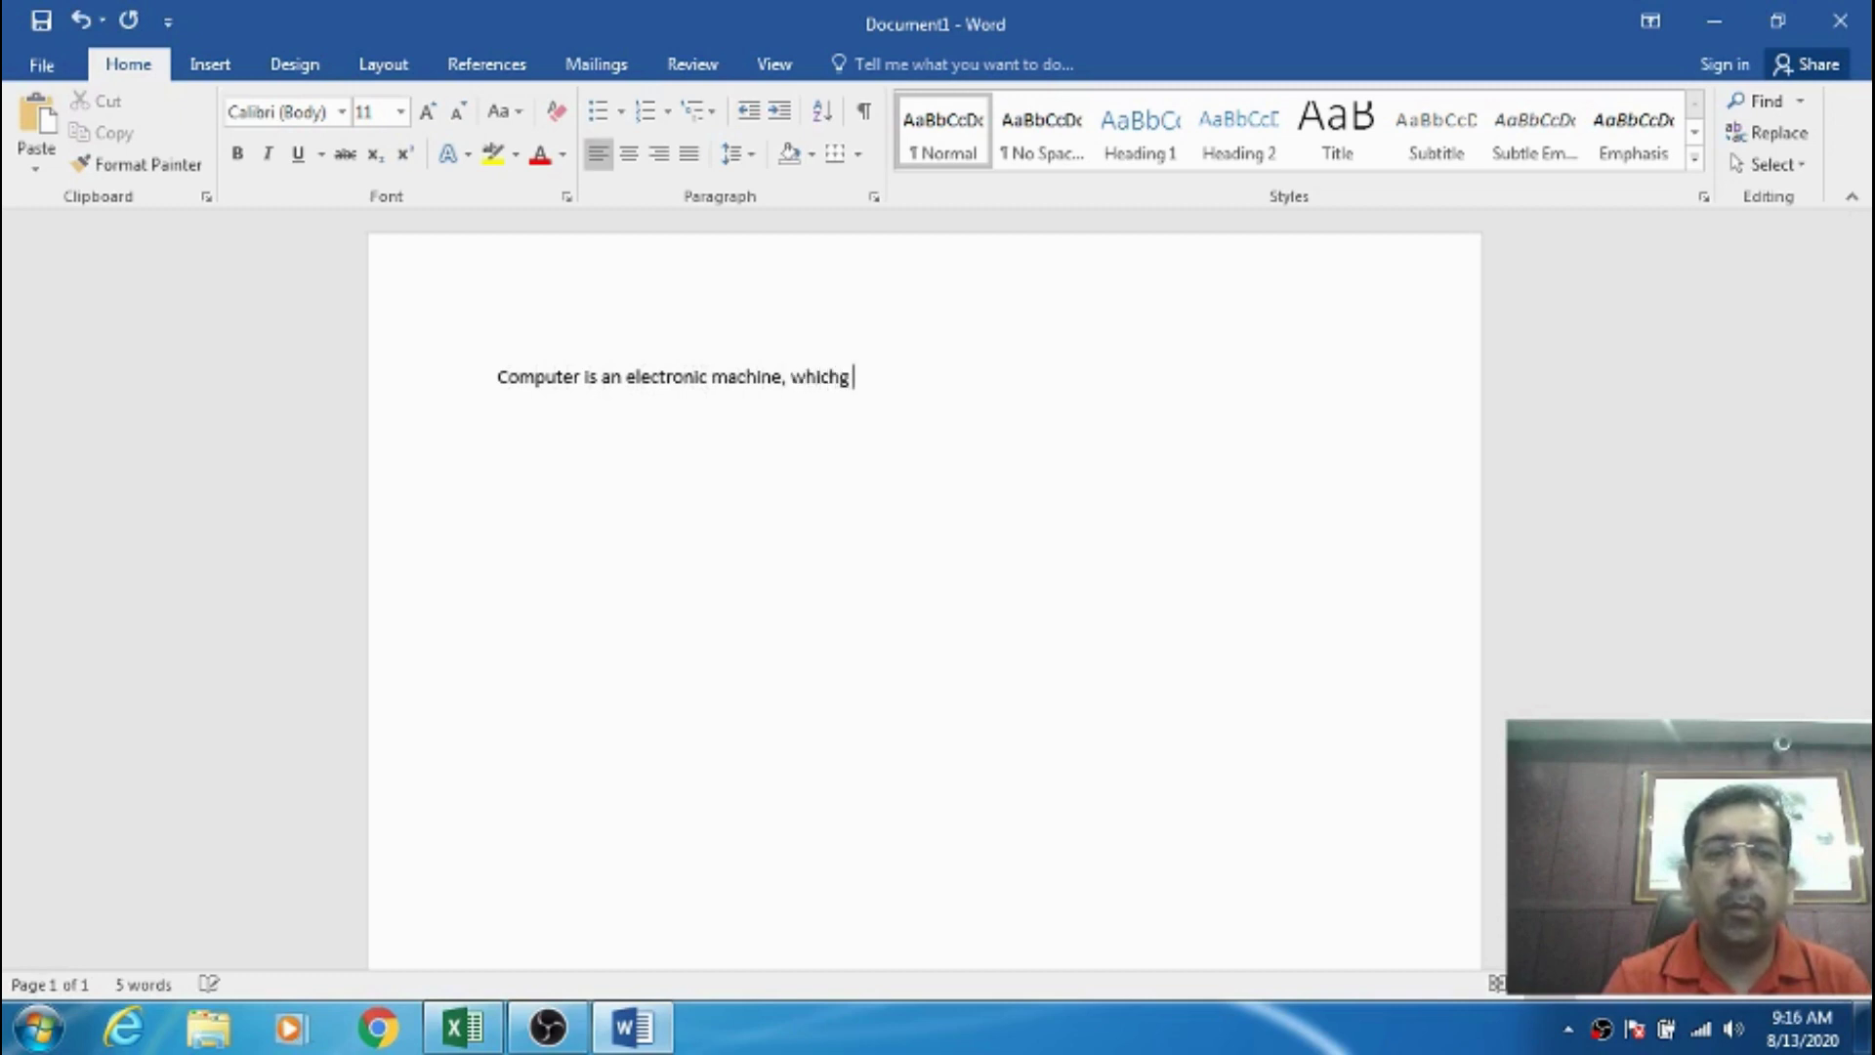
key("BackSpace")
key("BackSpace")
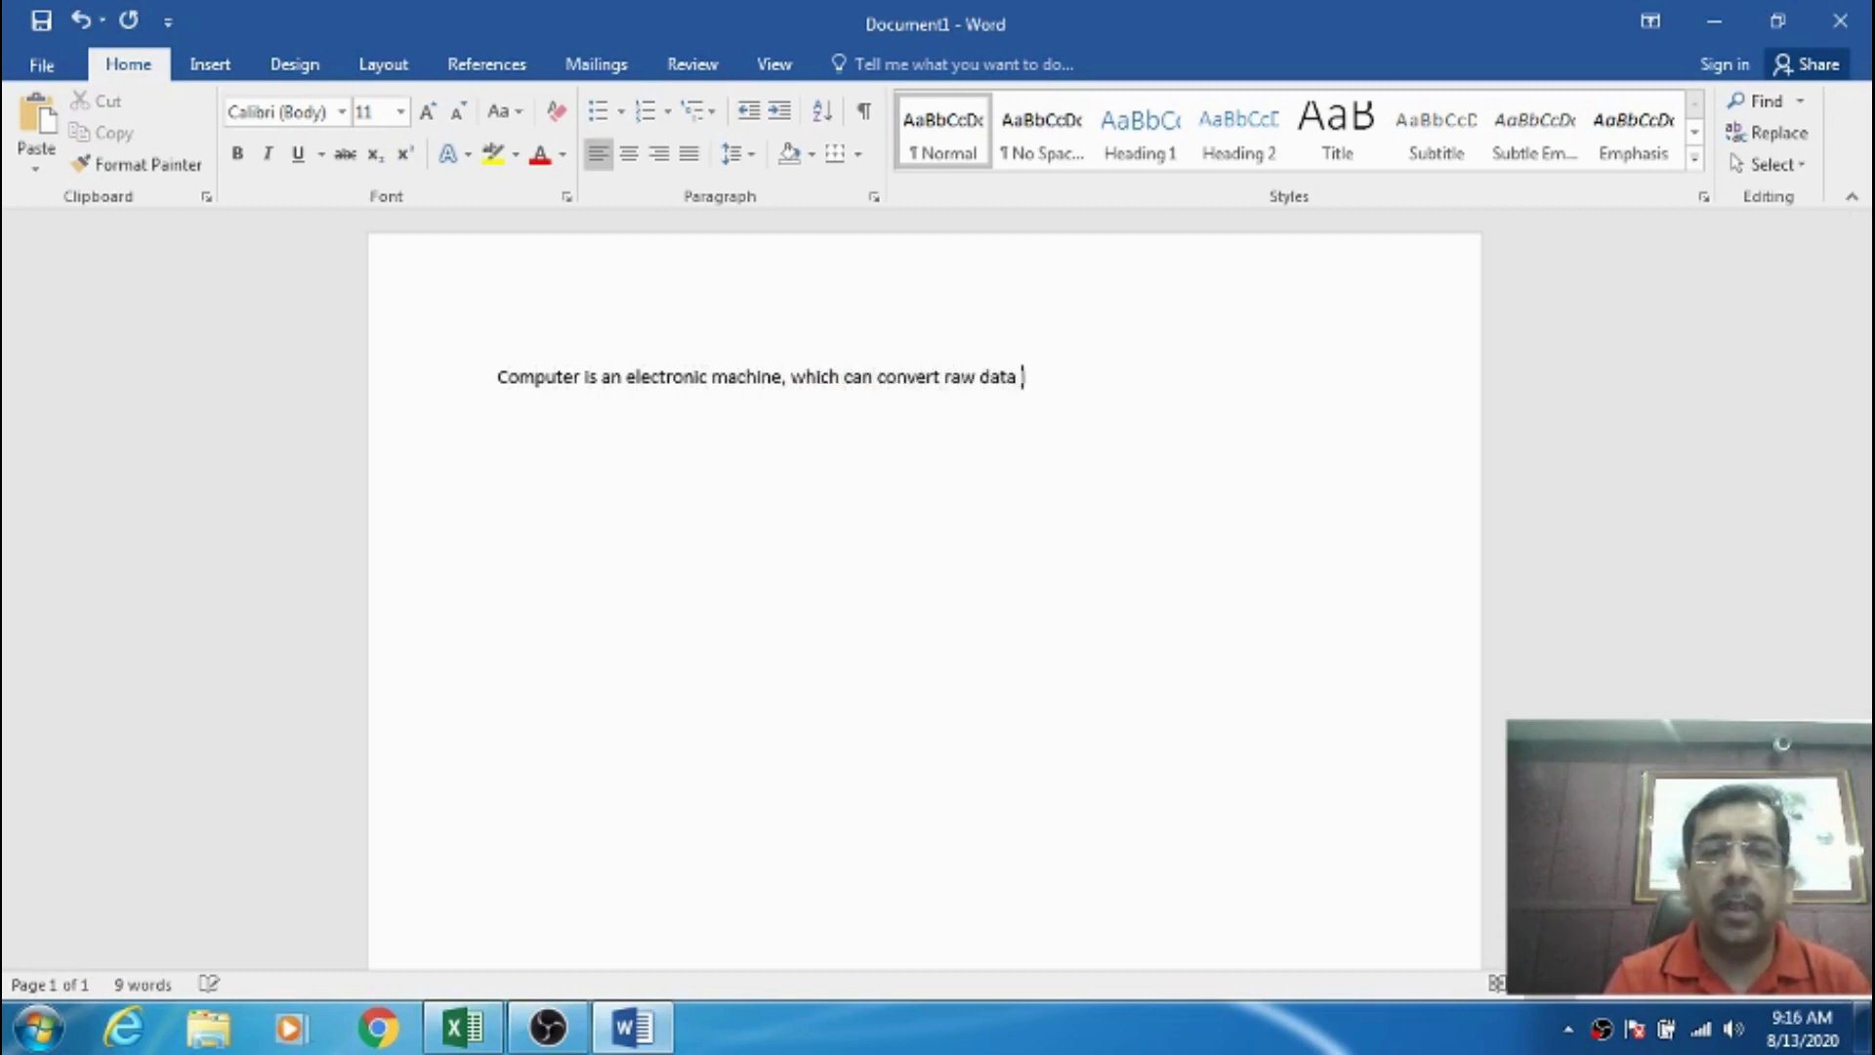
type("aningful information.")
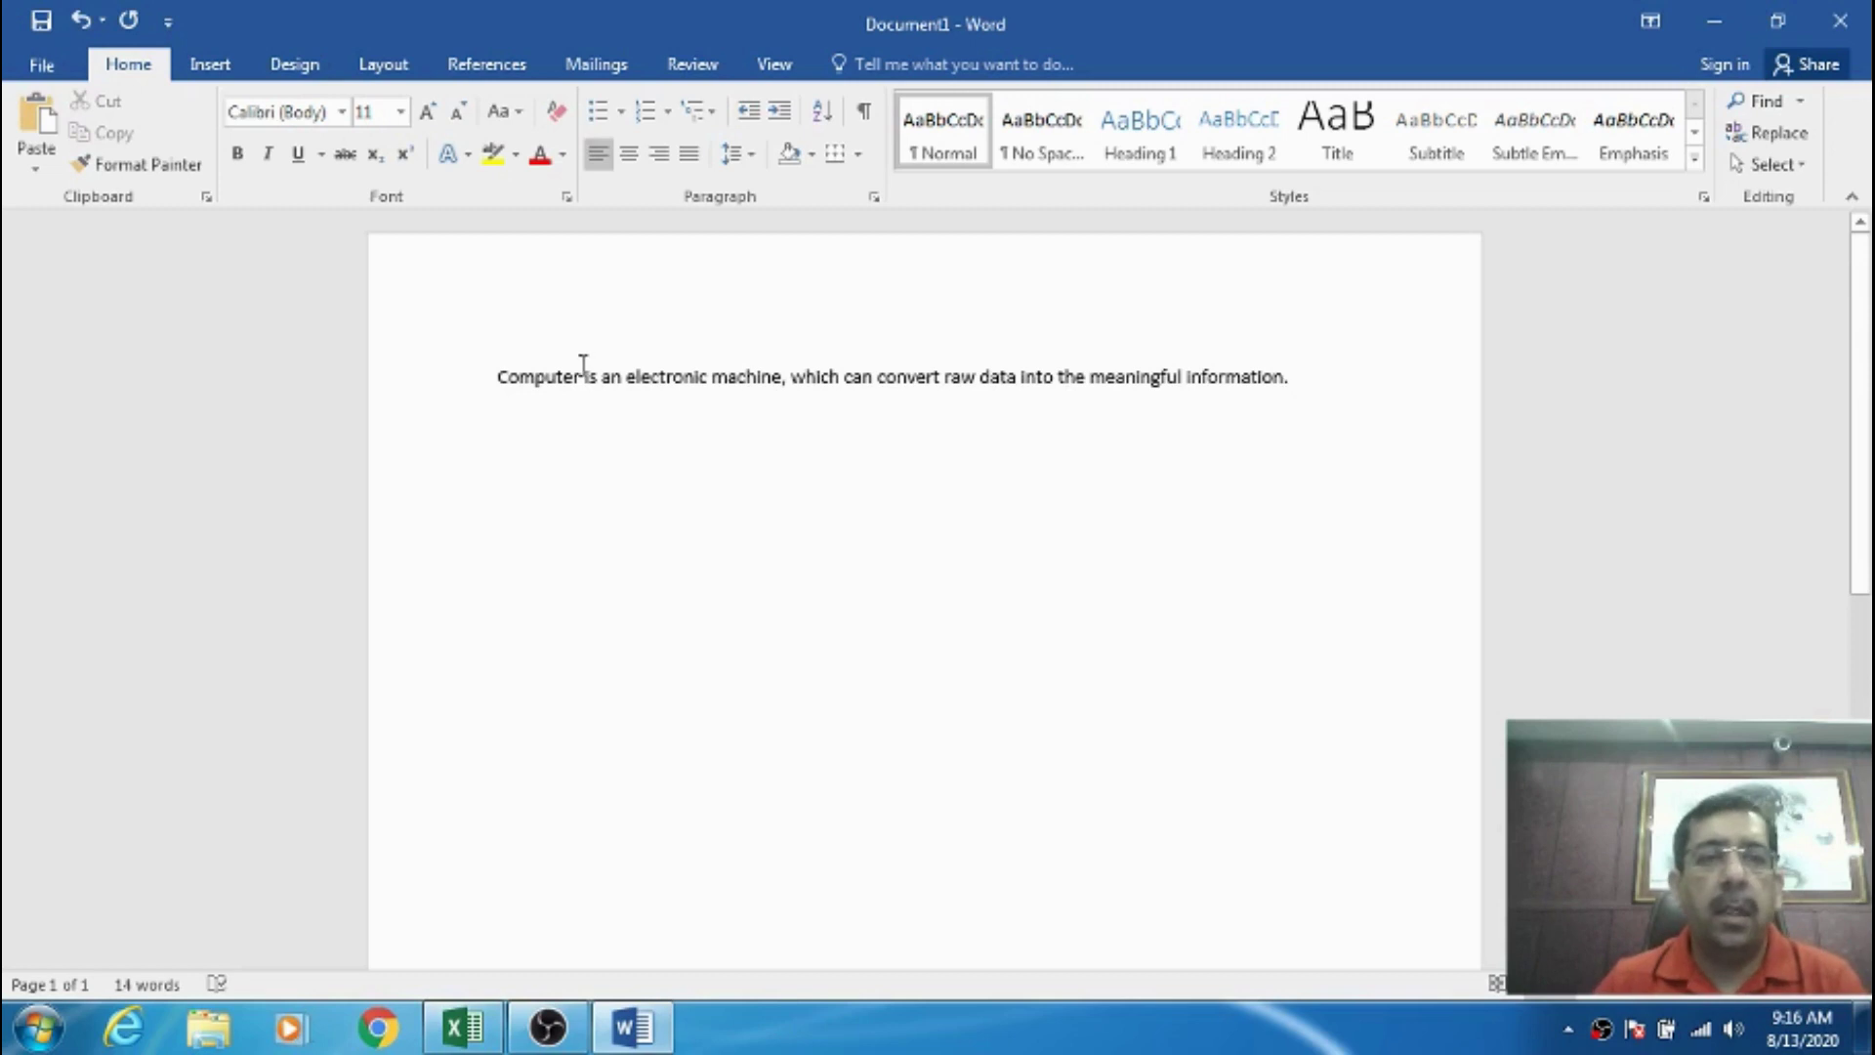
- Save the new Word document as compu in My Documents
left_click(41, 20)
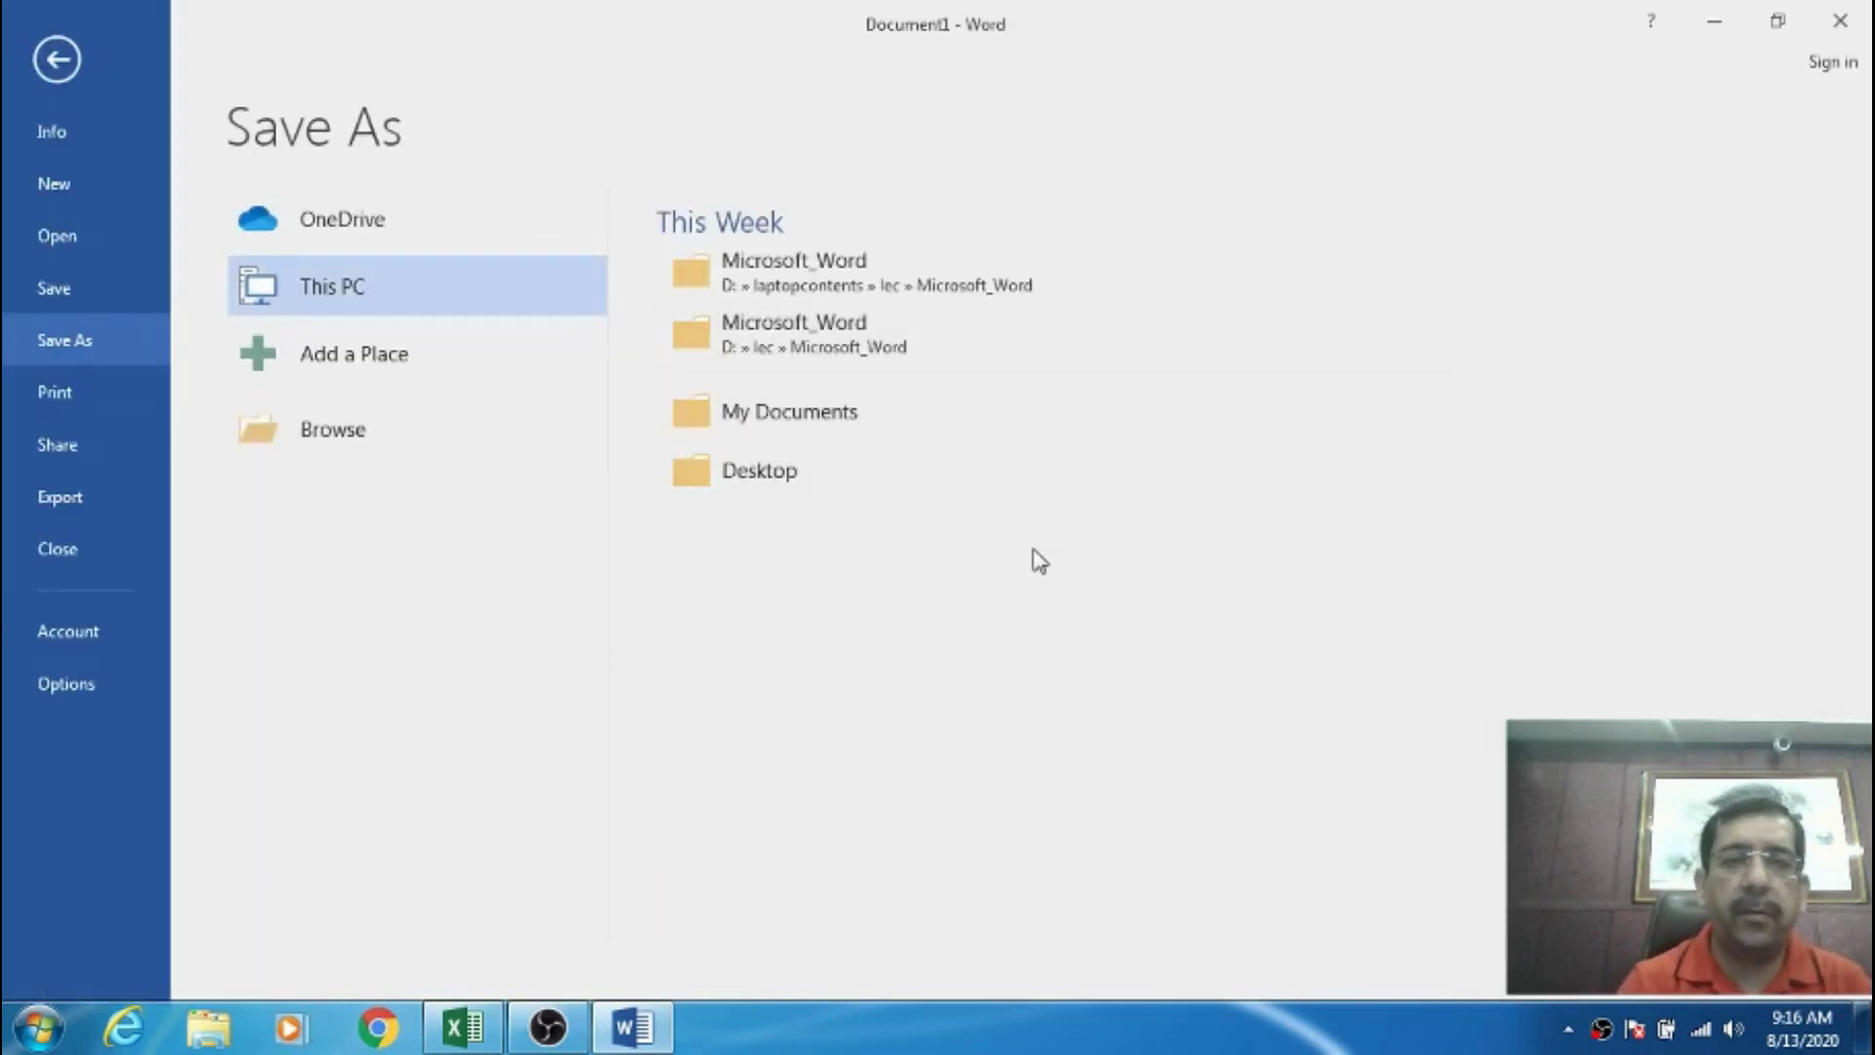
left_click(850, 408)
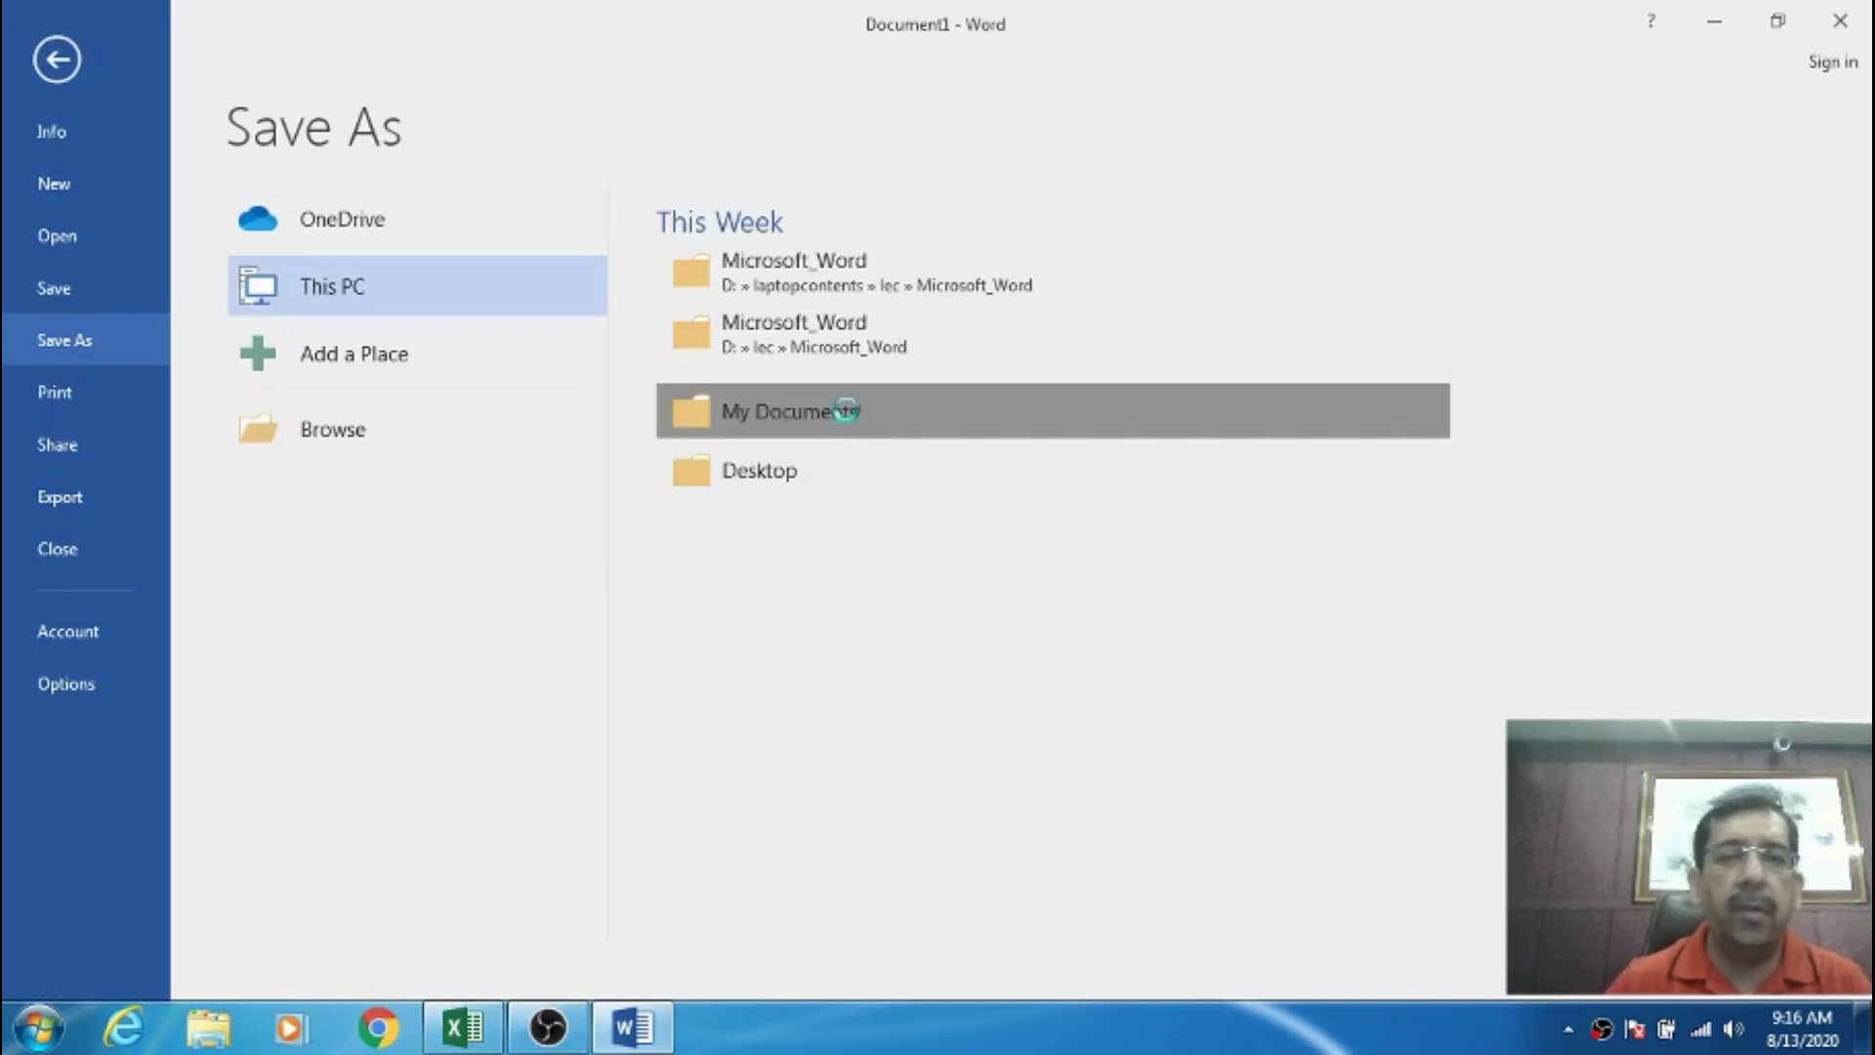
type("com")
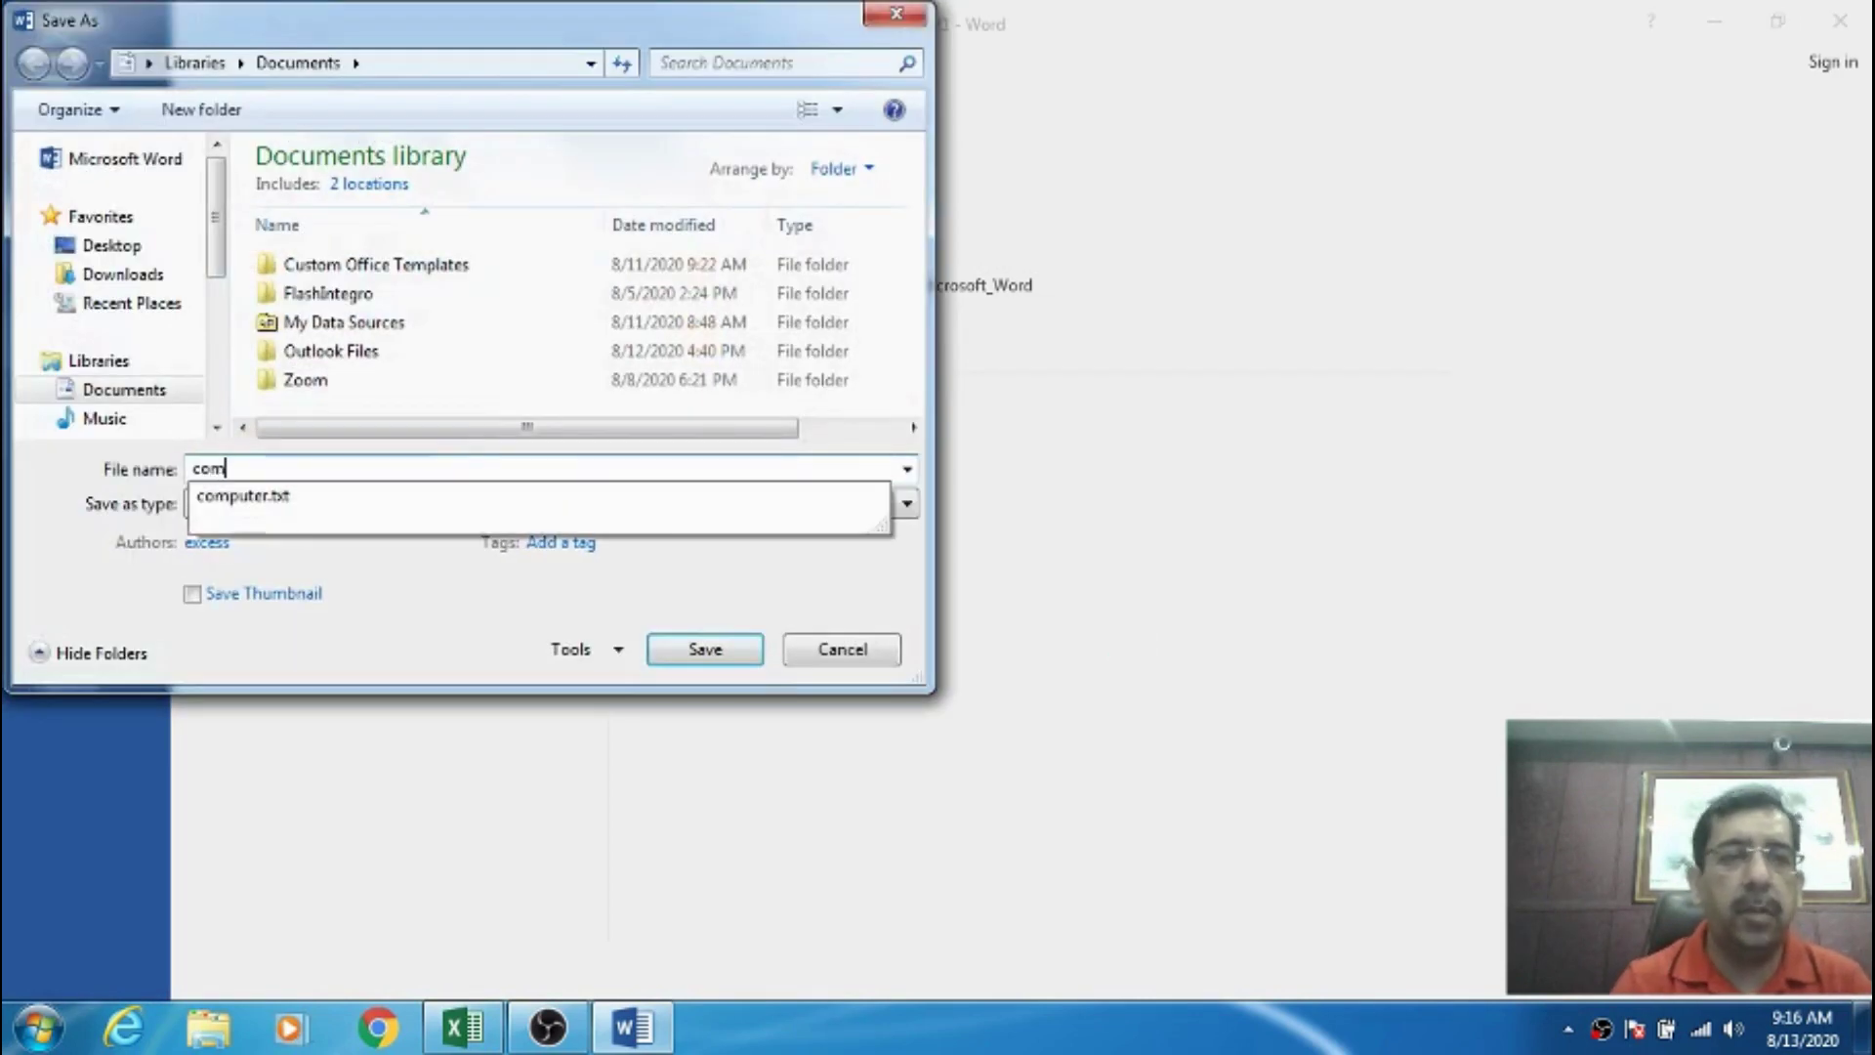
type("pu")
key("Return")
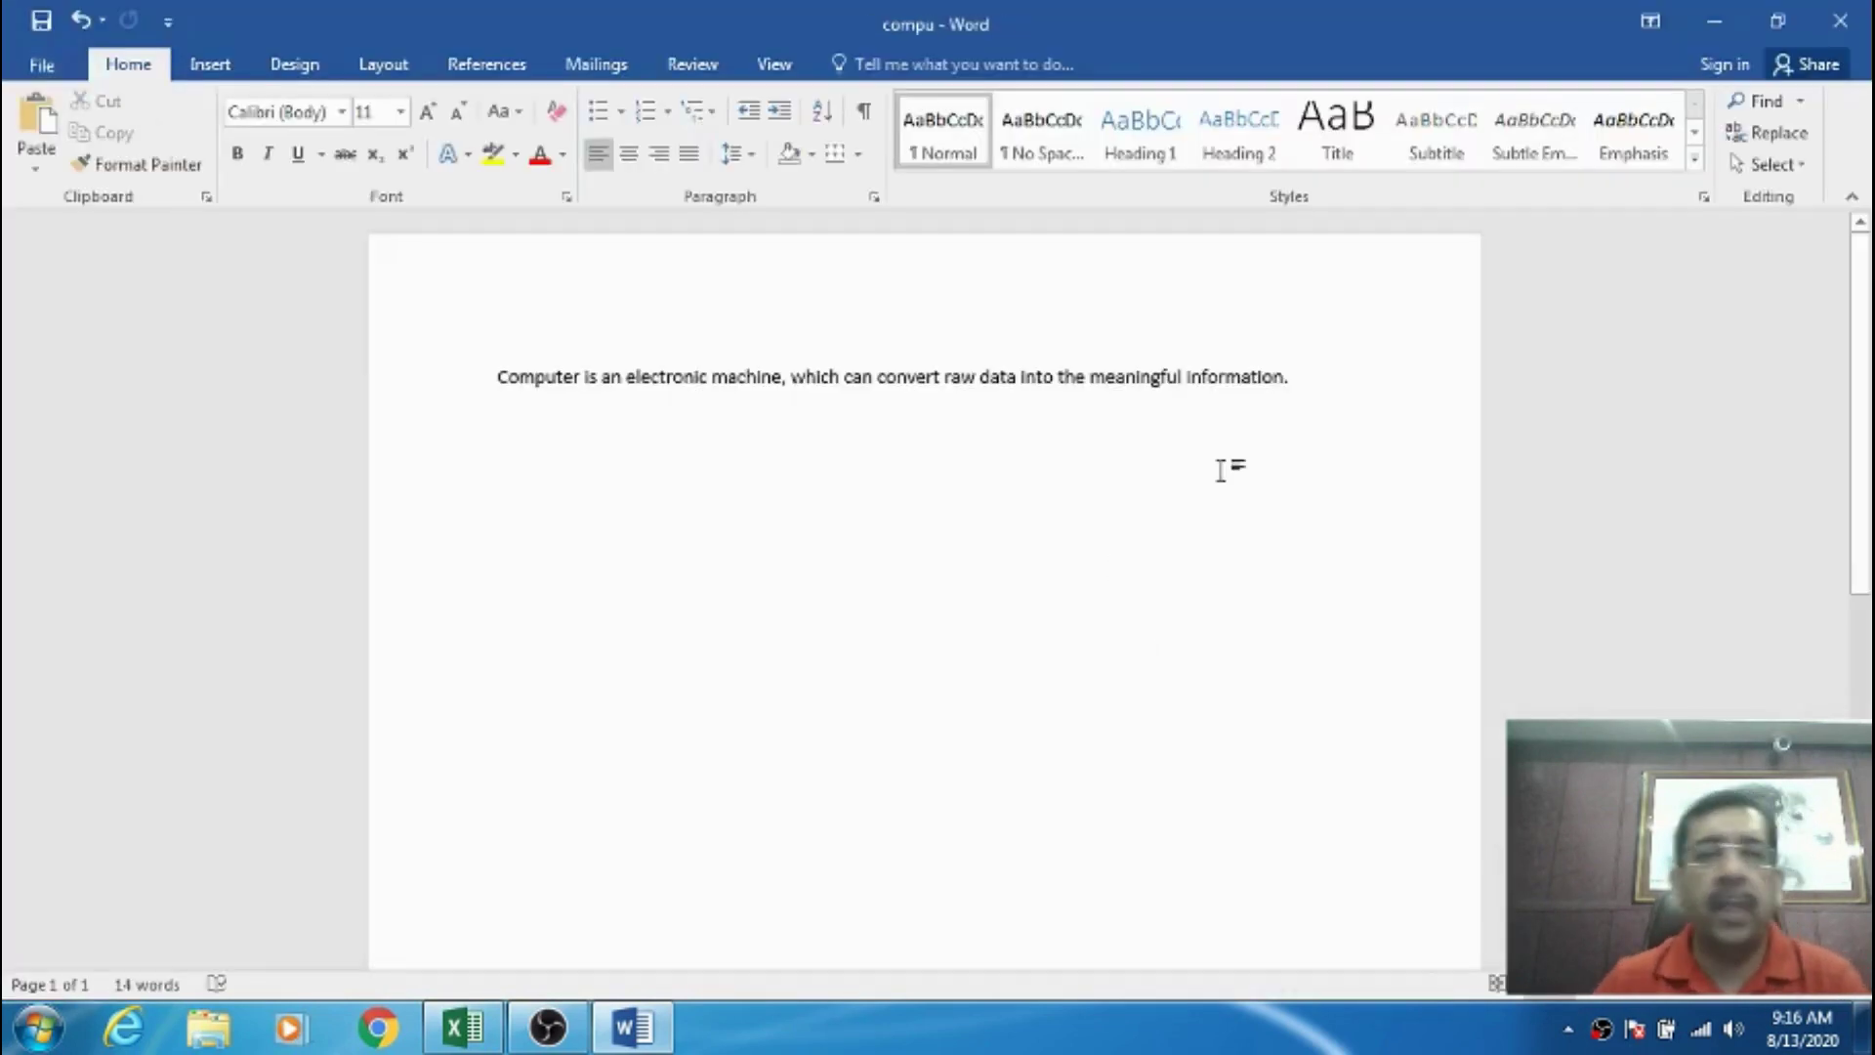
- Copy the whole sentence, switch to the Salary_Statement workbook in Excel, and select cell C5 on Sheet4
left_click_drag(1294, 379, 494, 363)
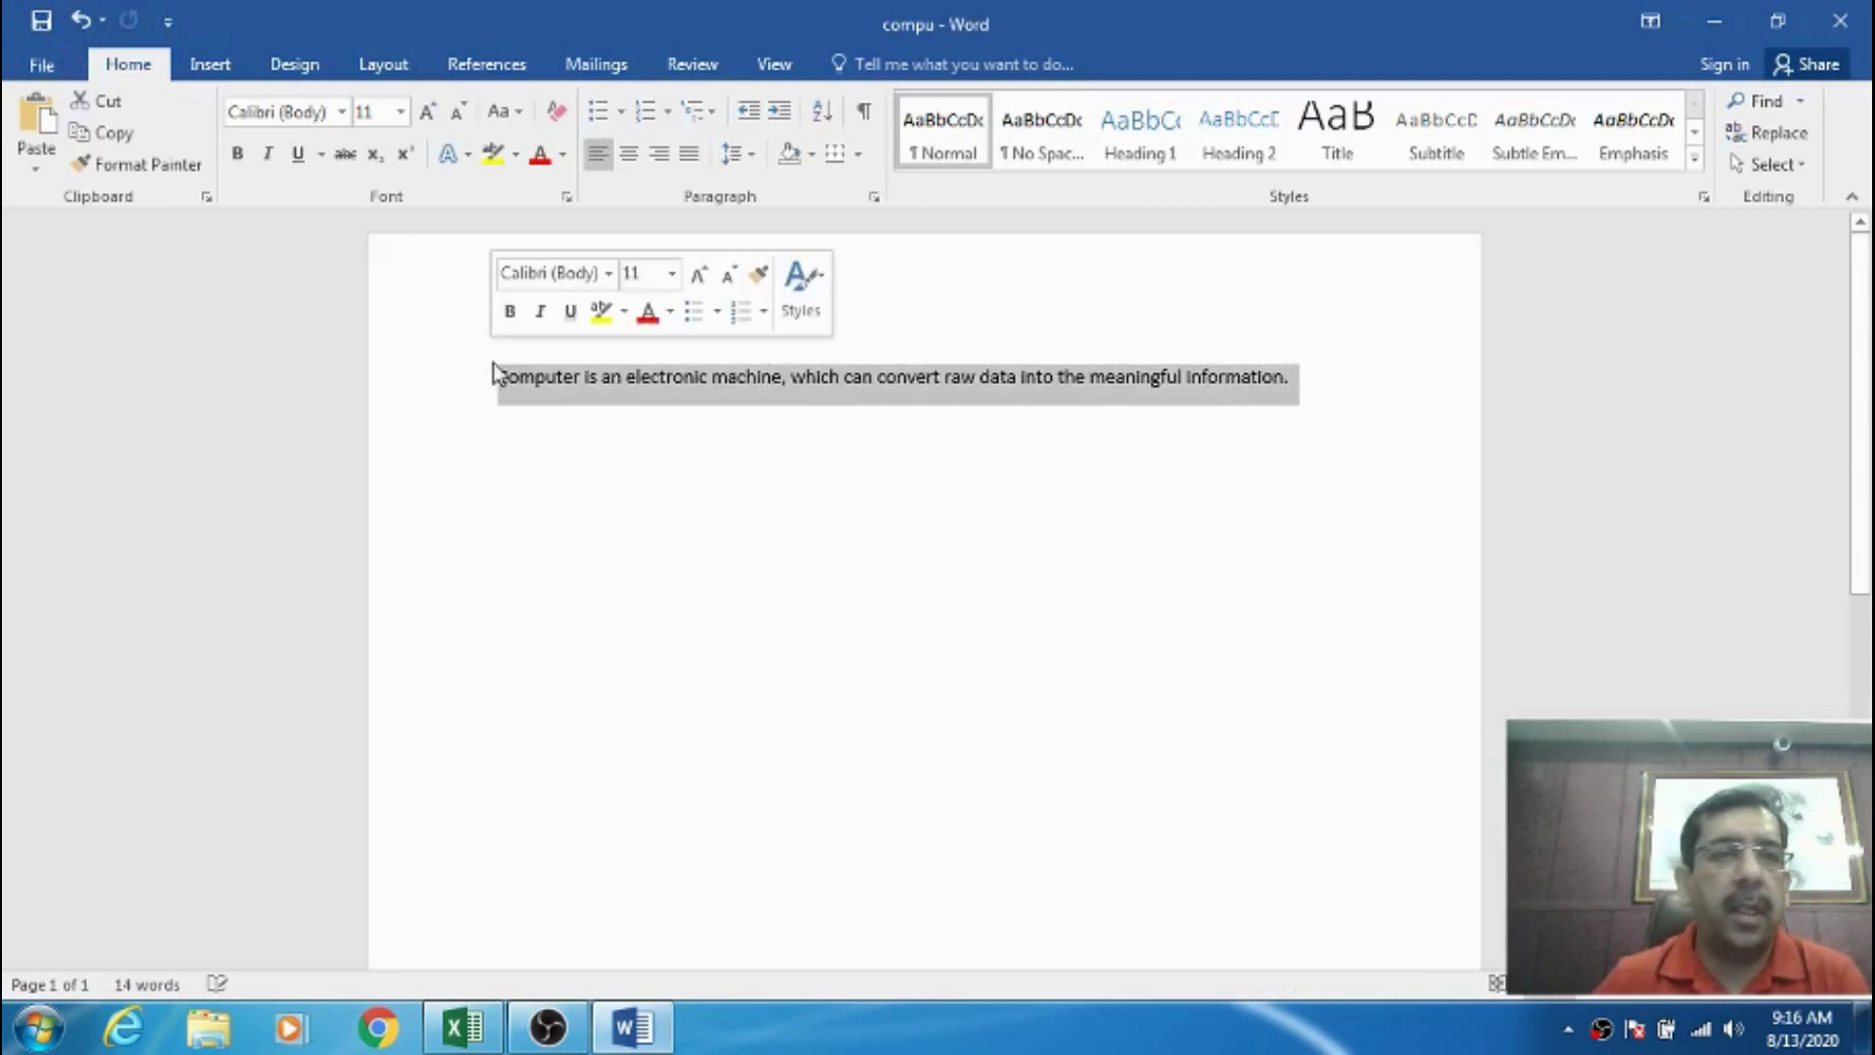
left_click(119, 137)
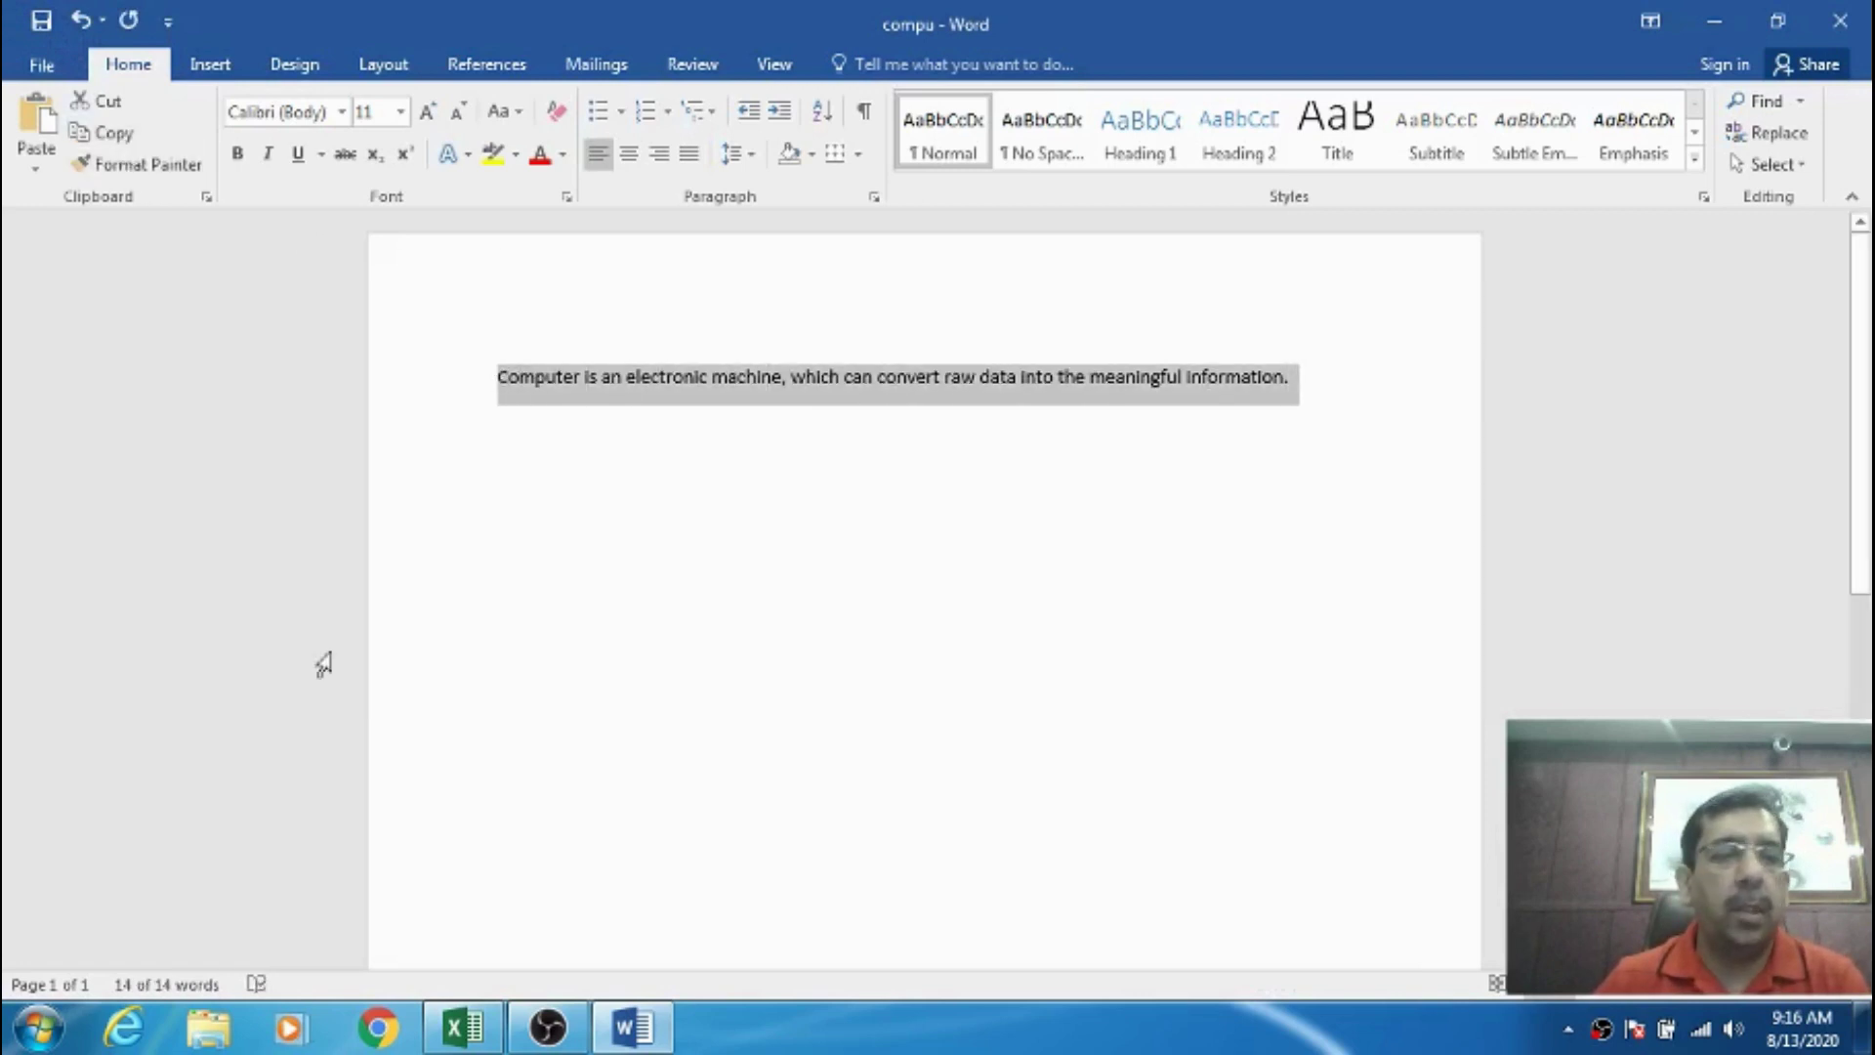
left_click(477, 1018)
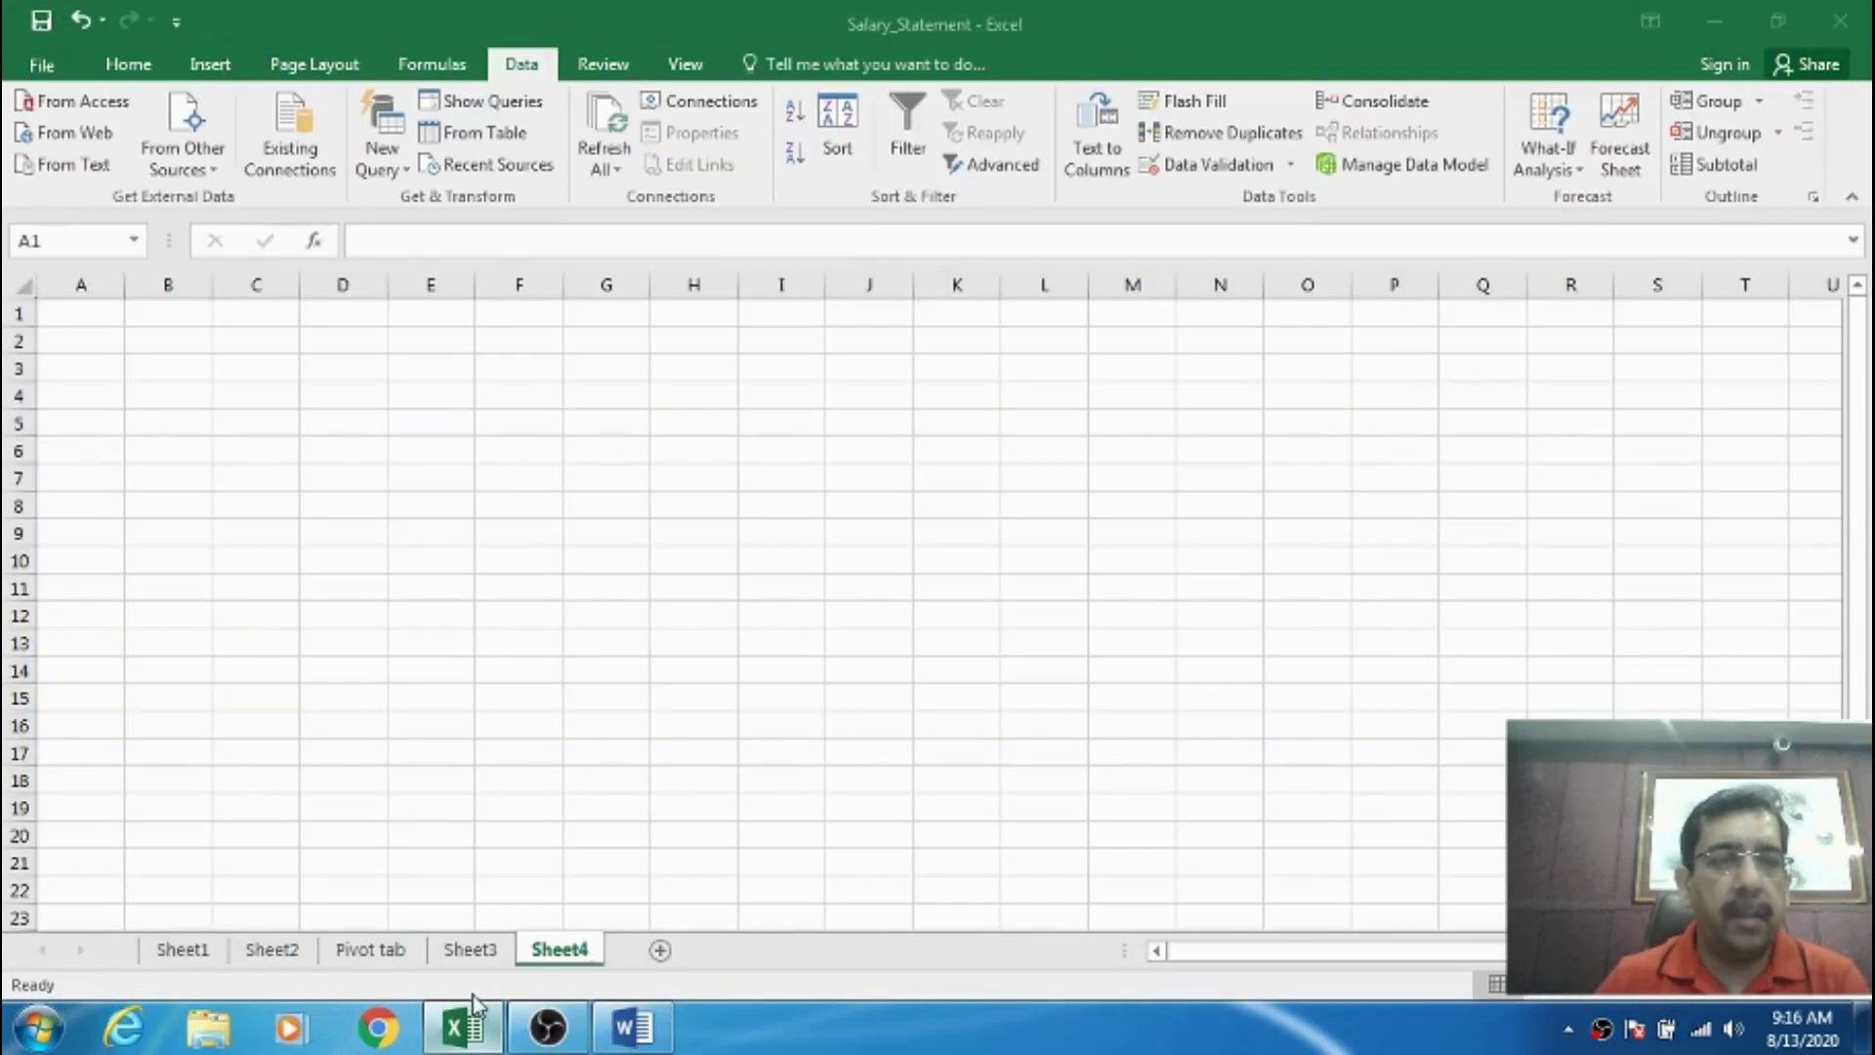
left_click(88, 336)
left_click(90, 314)
left_click(364, 450)
left_click(280, 420)
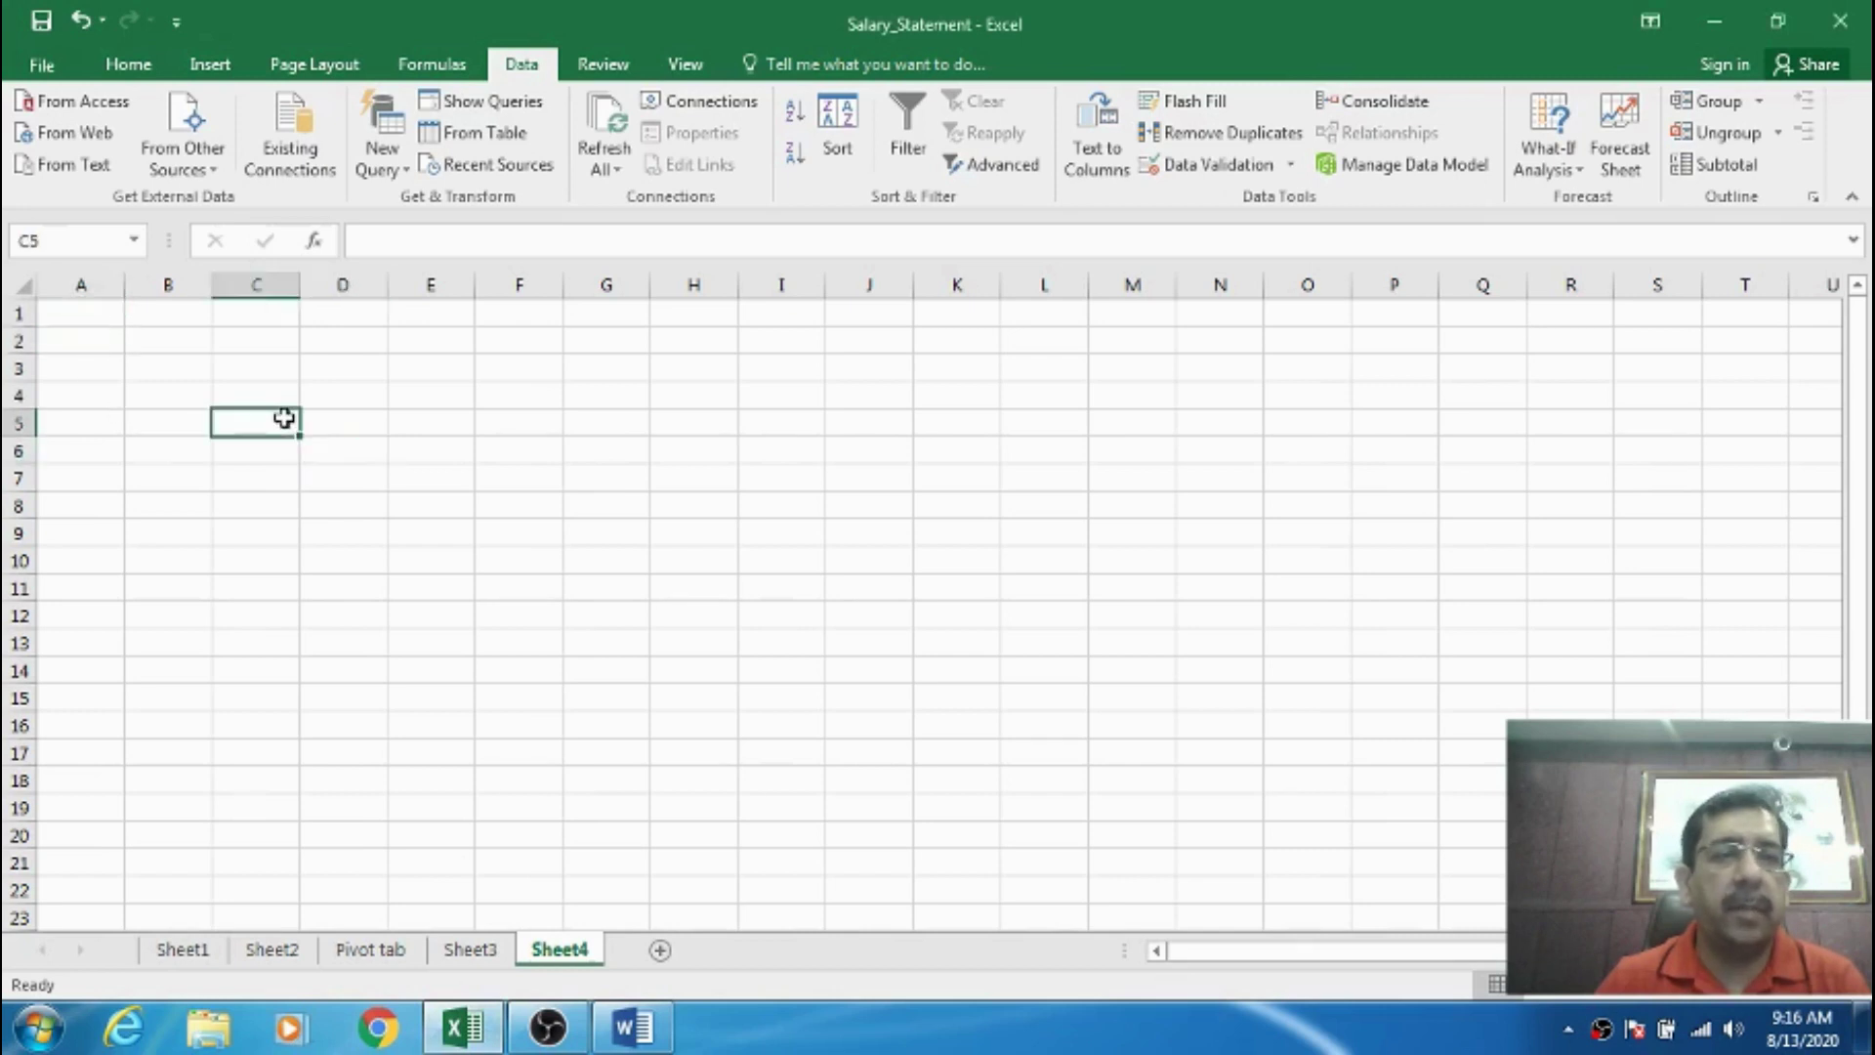
- Paste the copied sentence at C5 with Paste Special as a linked Microsoft Word Document Object
left_click(128, 64)
left_click(36, 164)
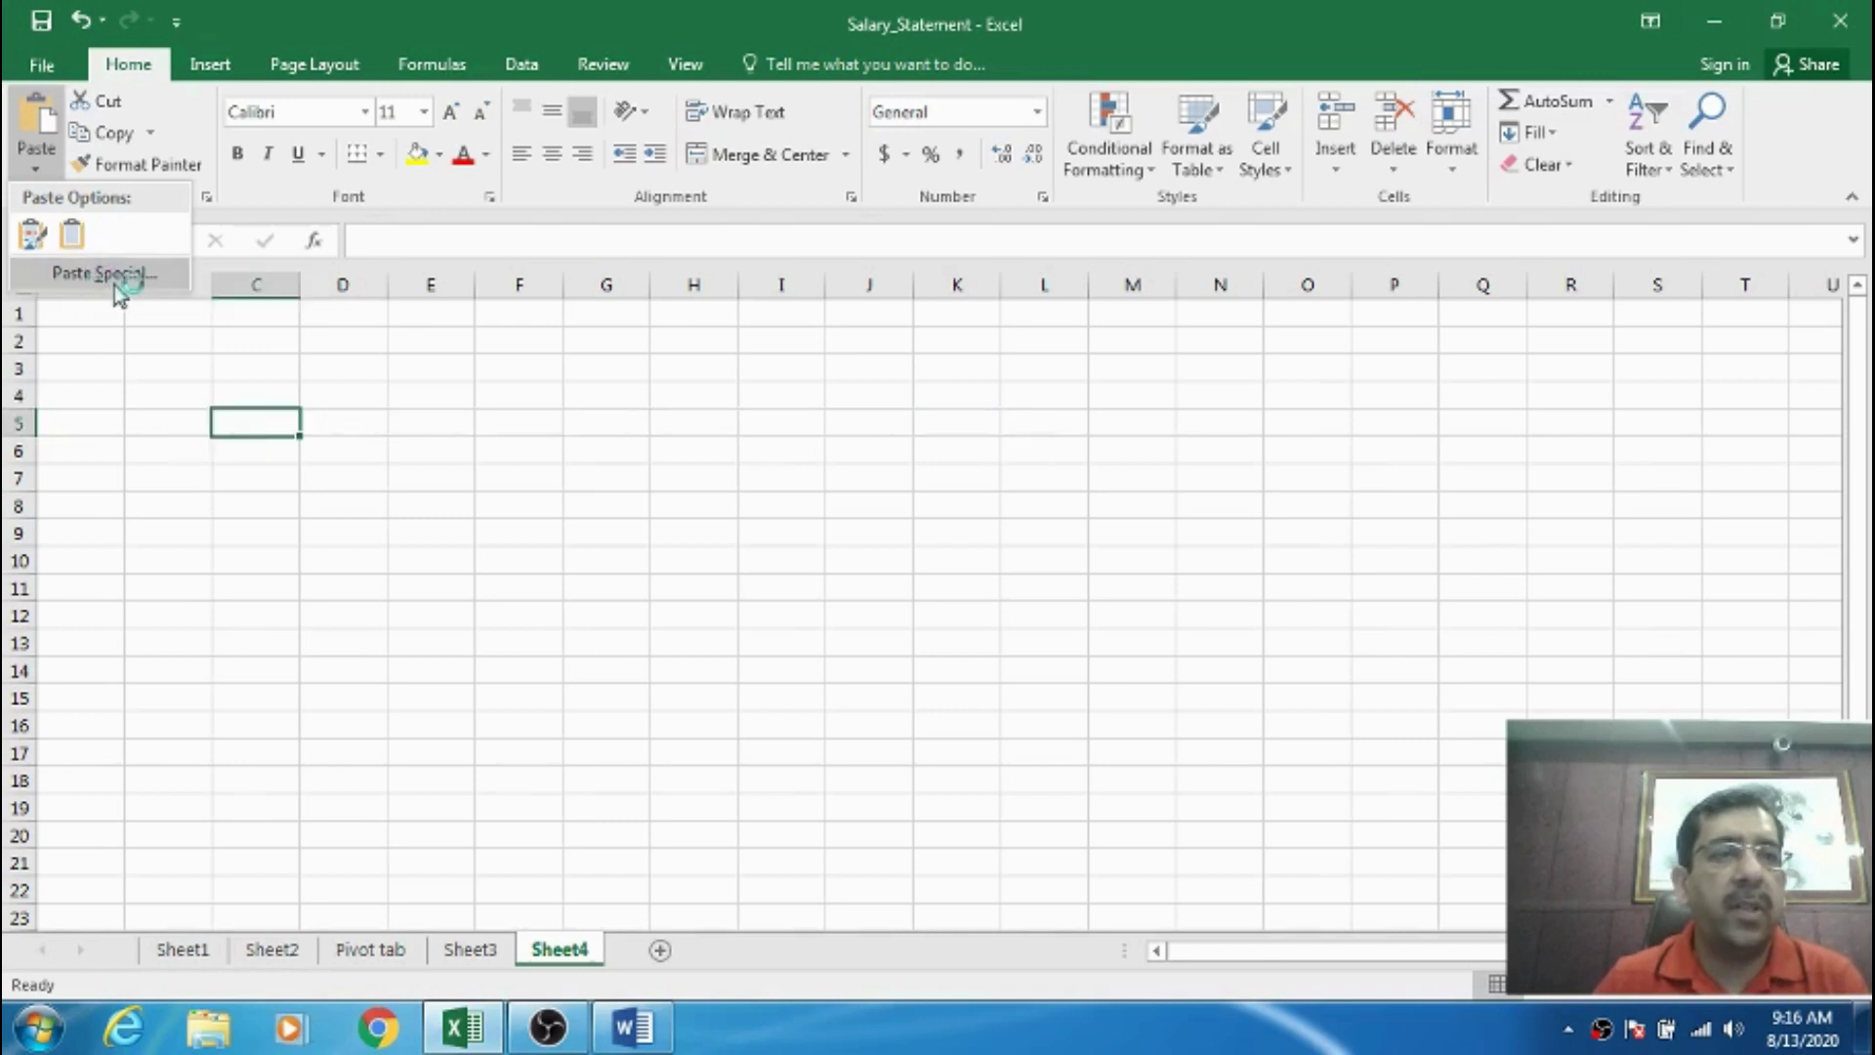
left_click(112, 274)
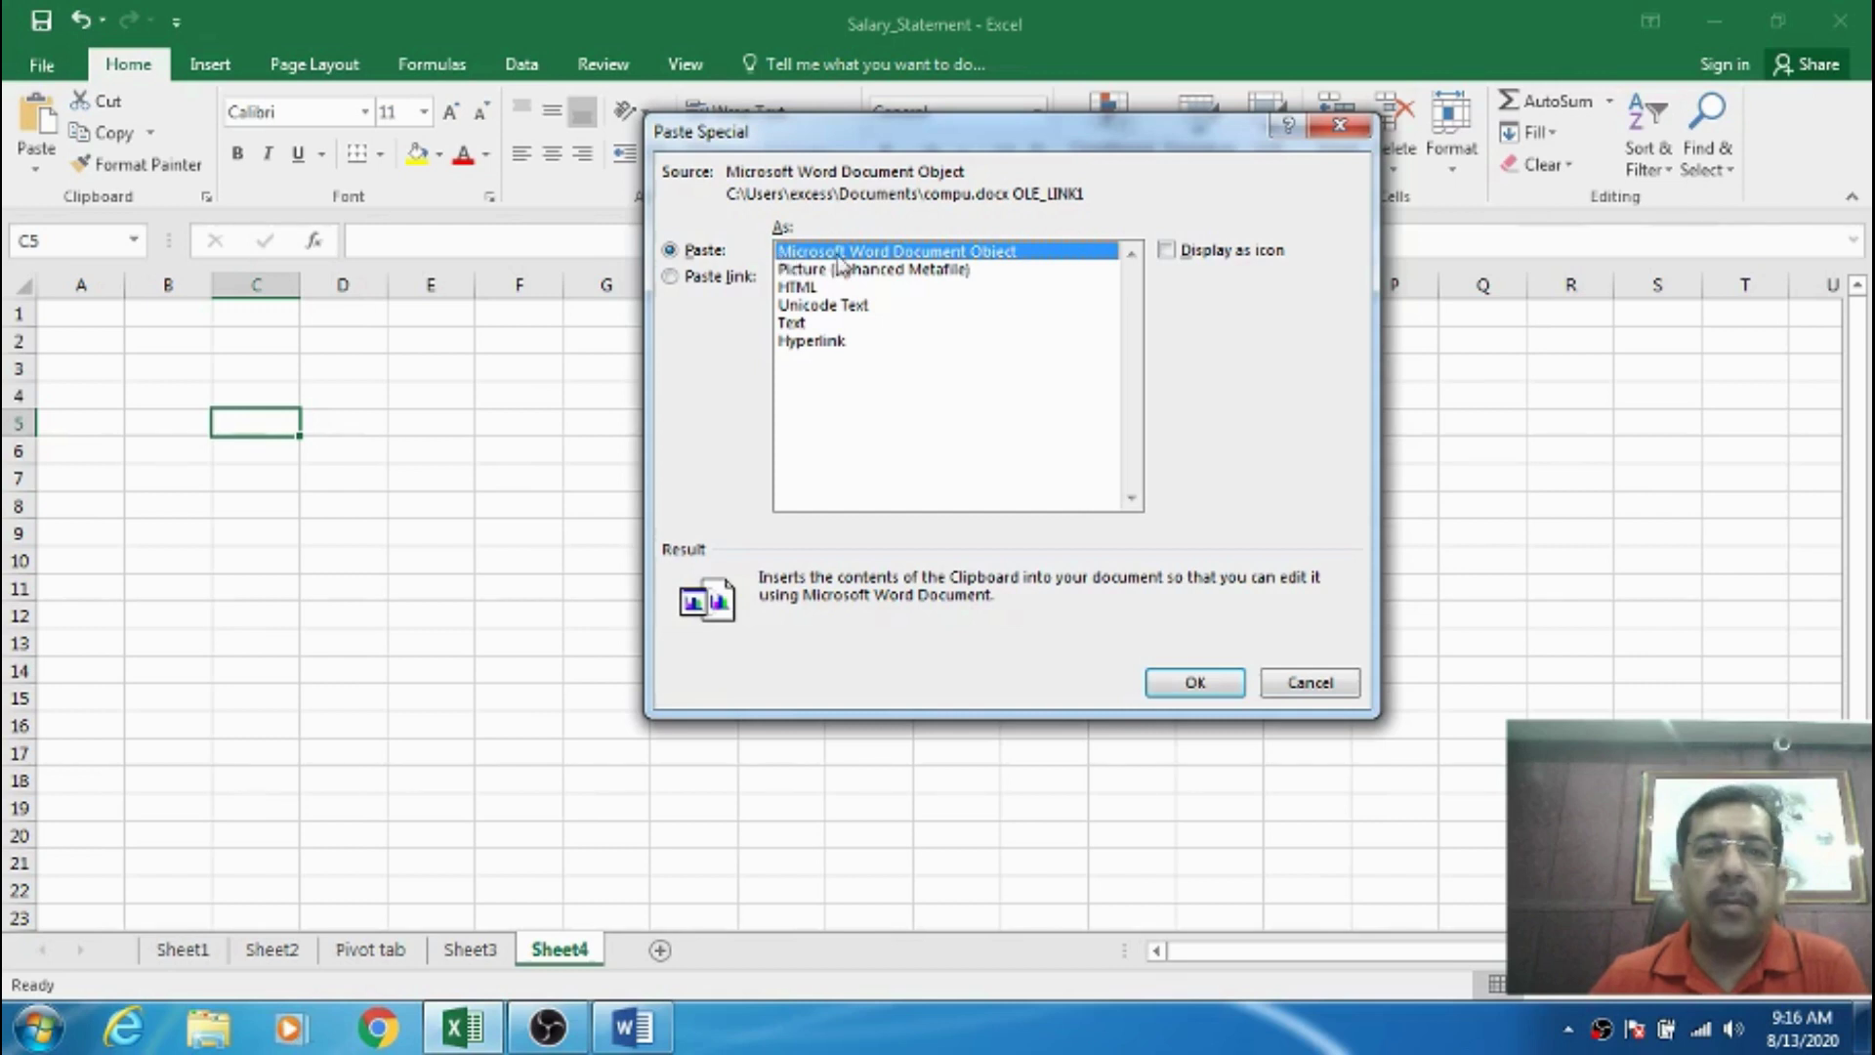
left_click(693, 282)
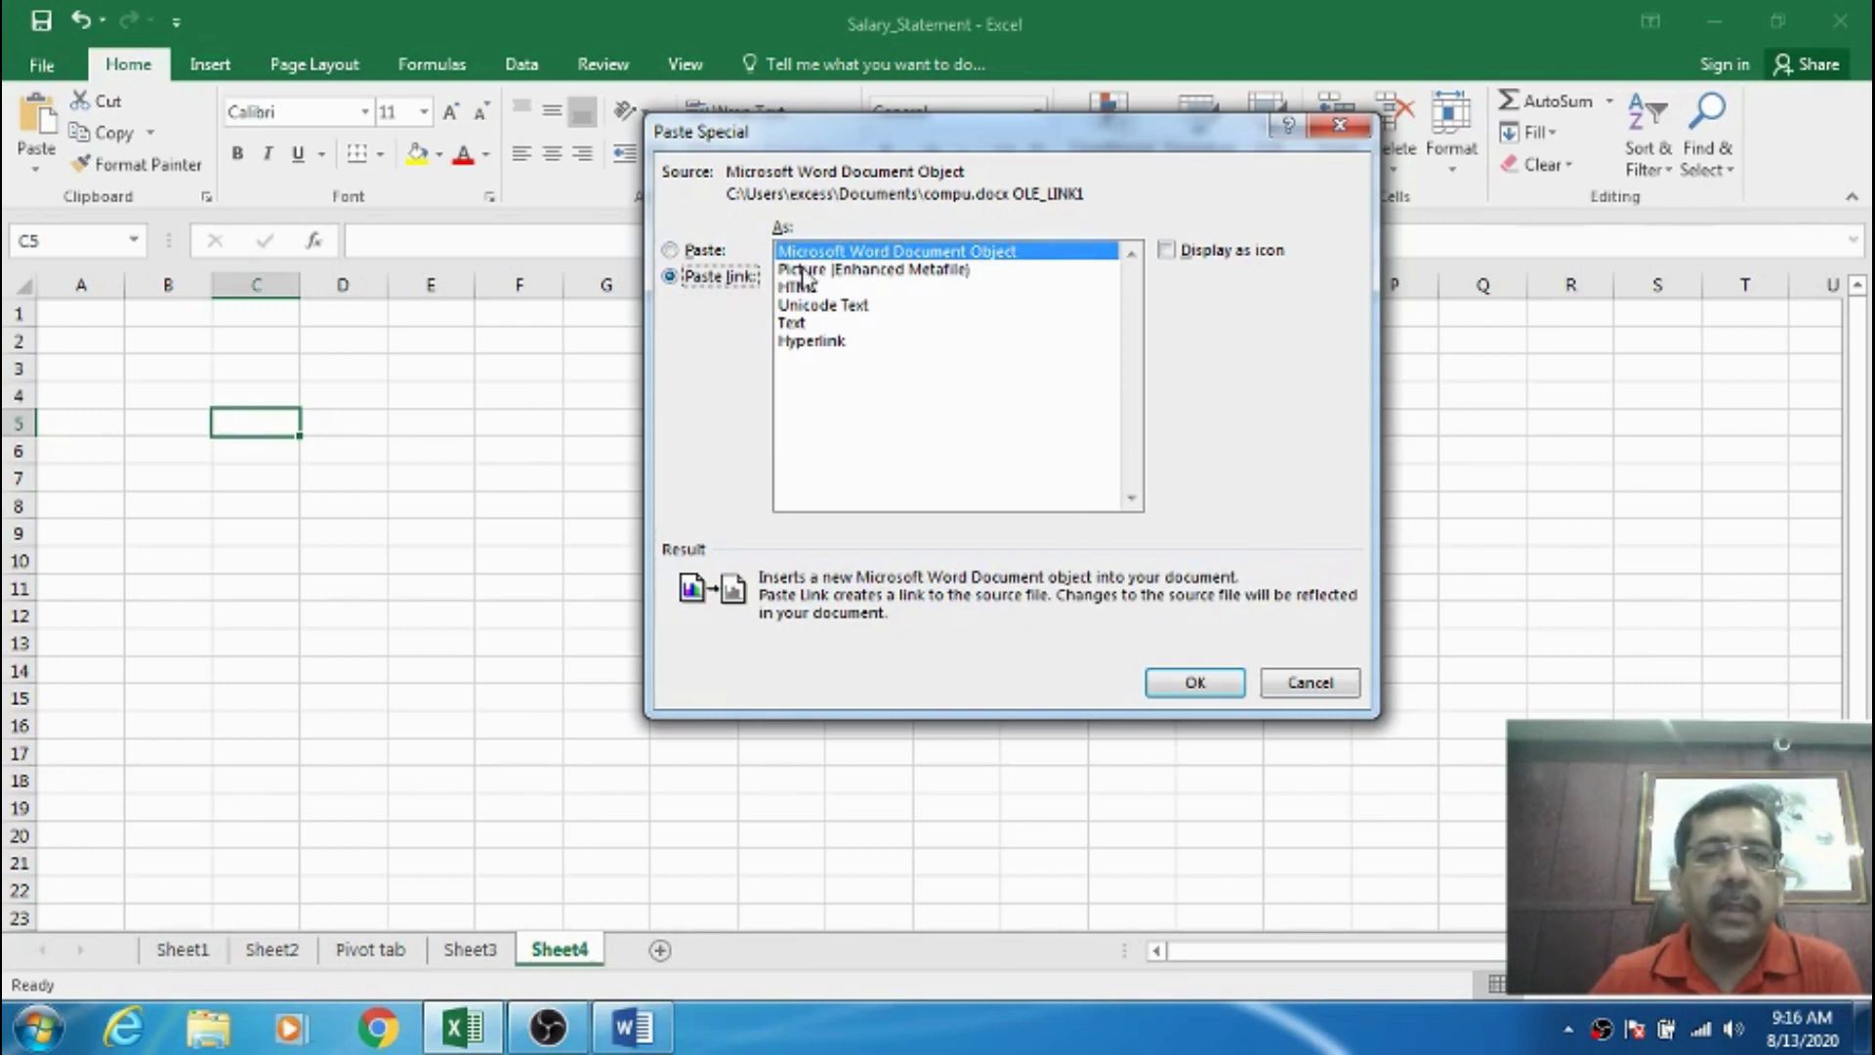
left_click(712, 257)
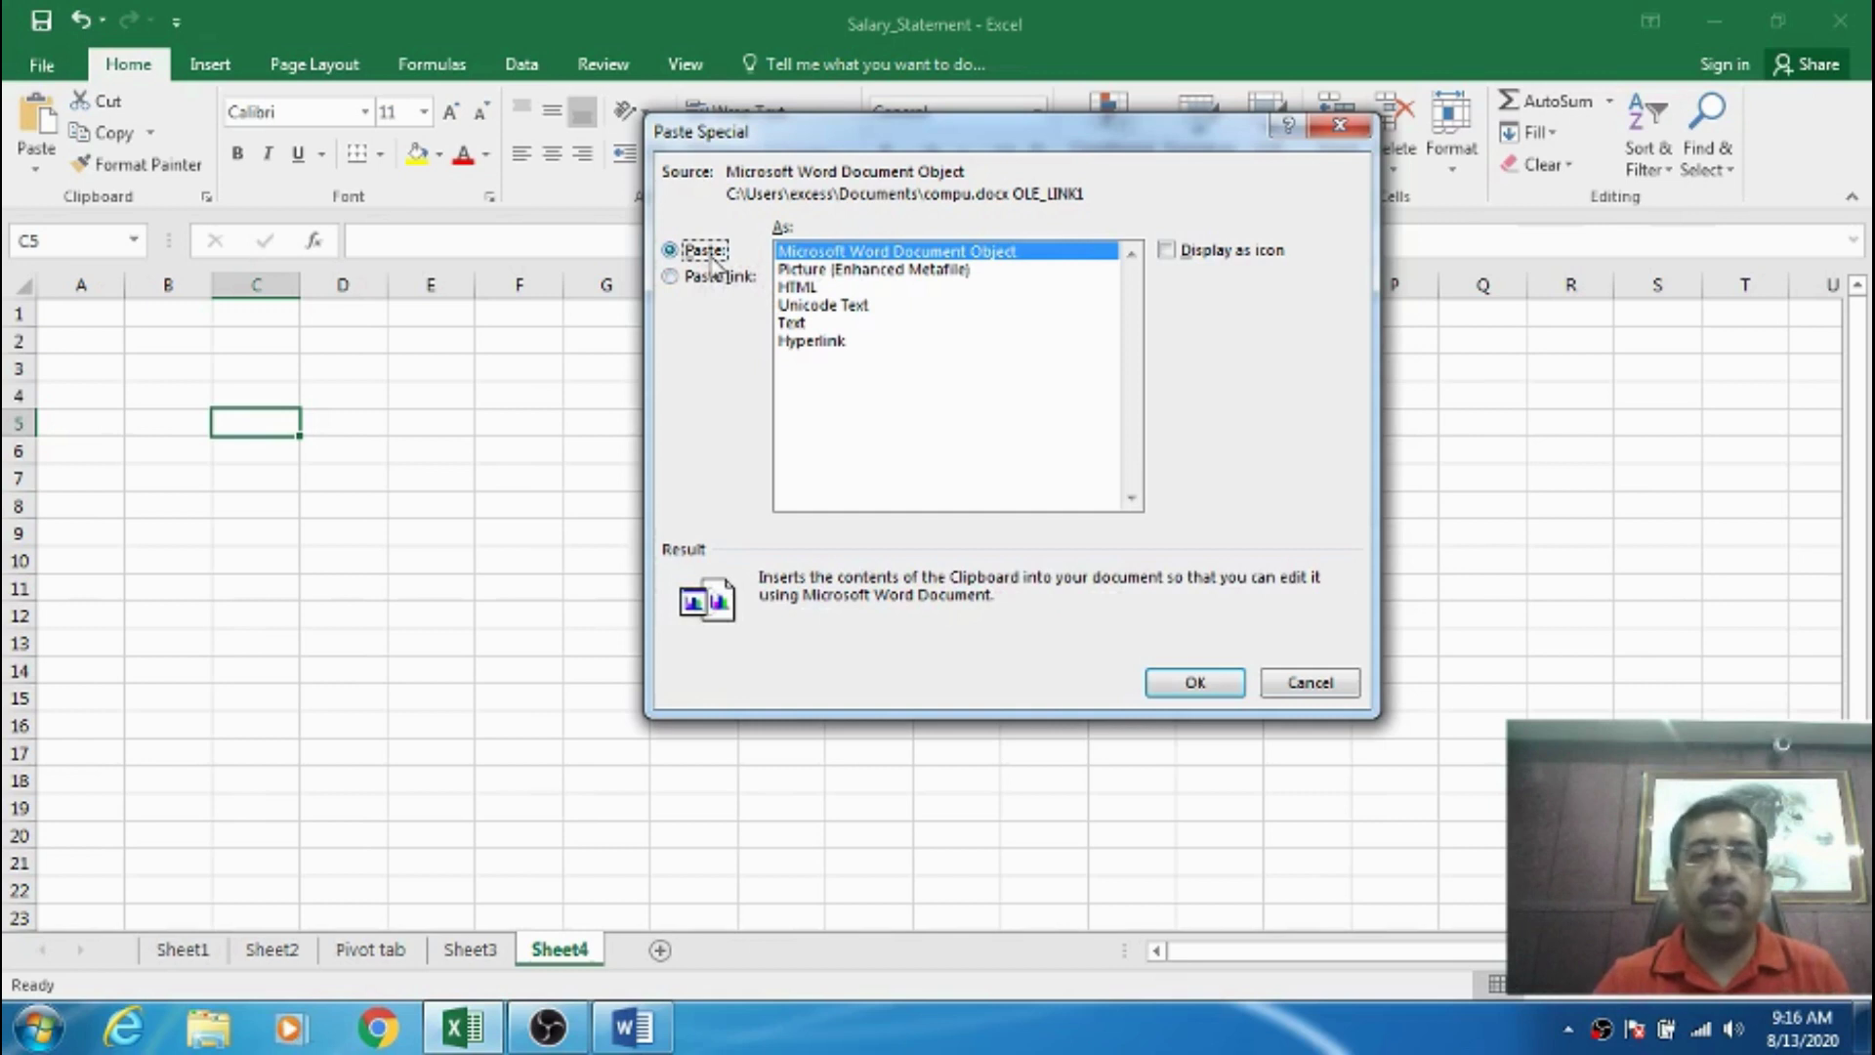
left_click(718, 279)
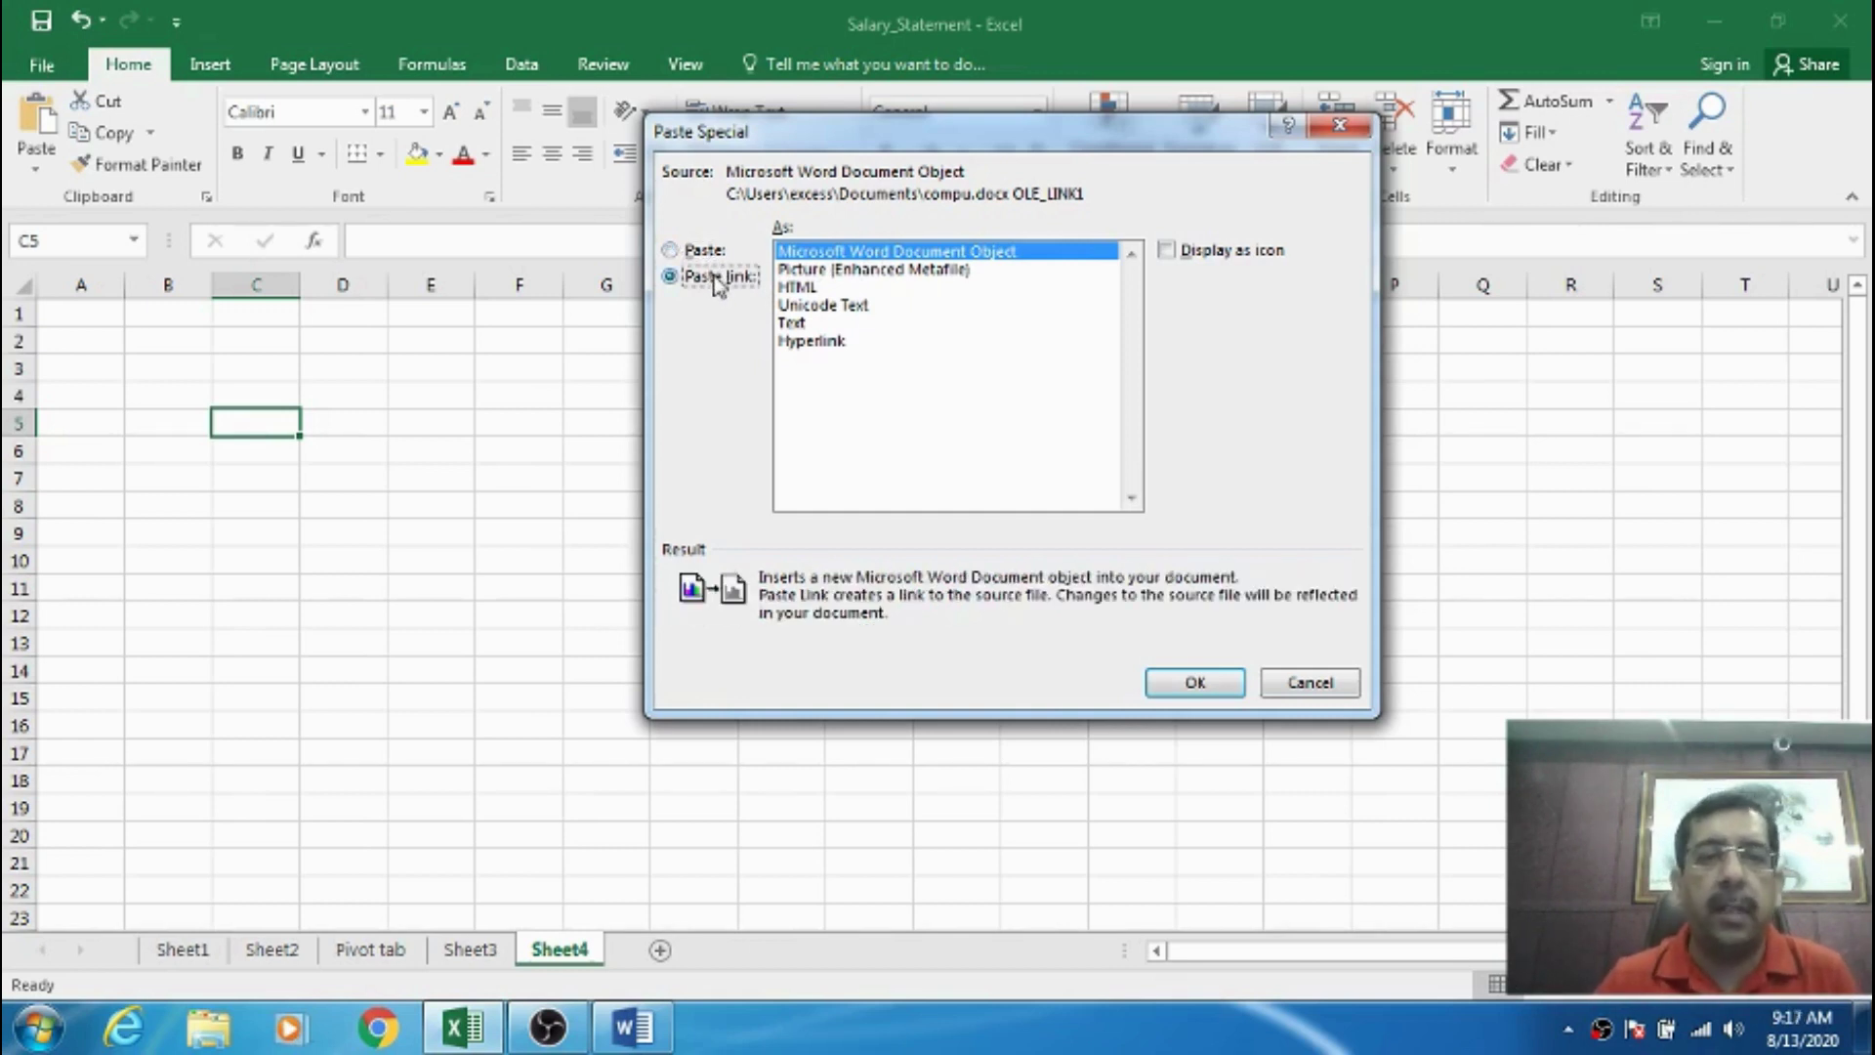
left_click(1195, 683)
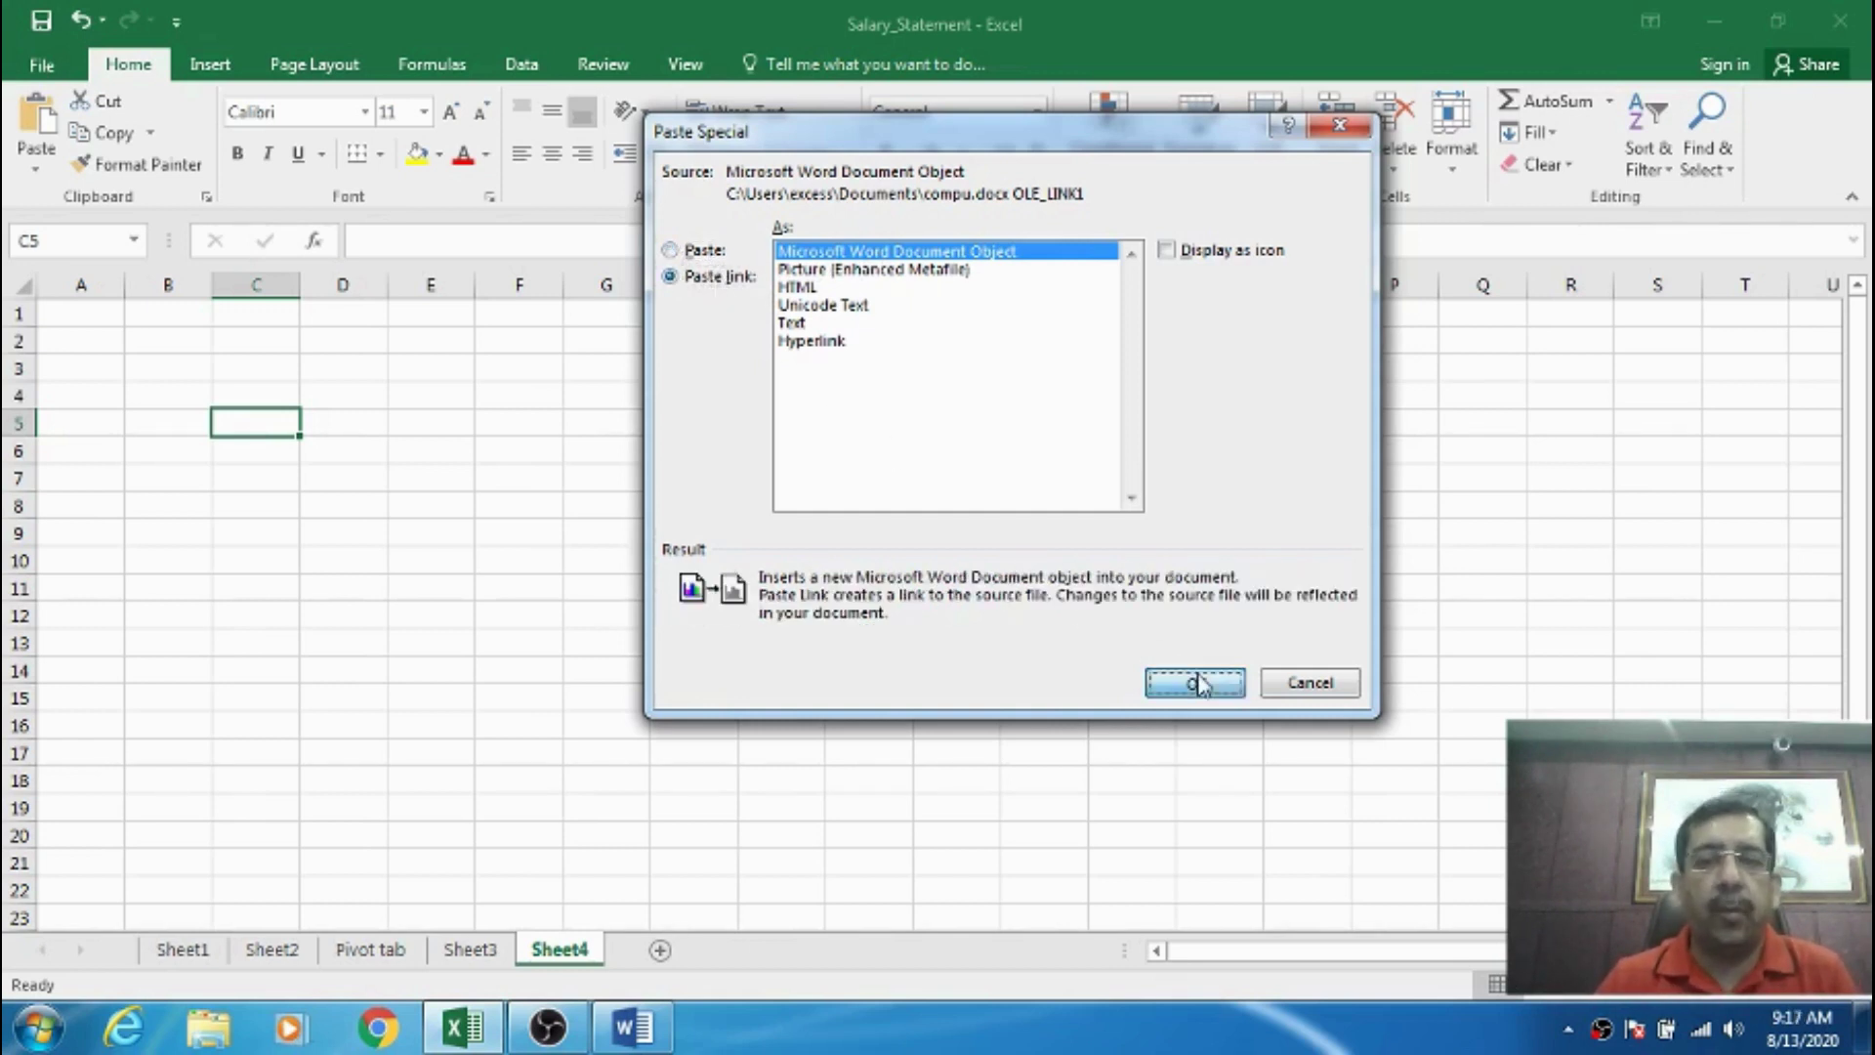
left_click(652, 514)
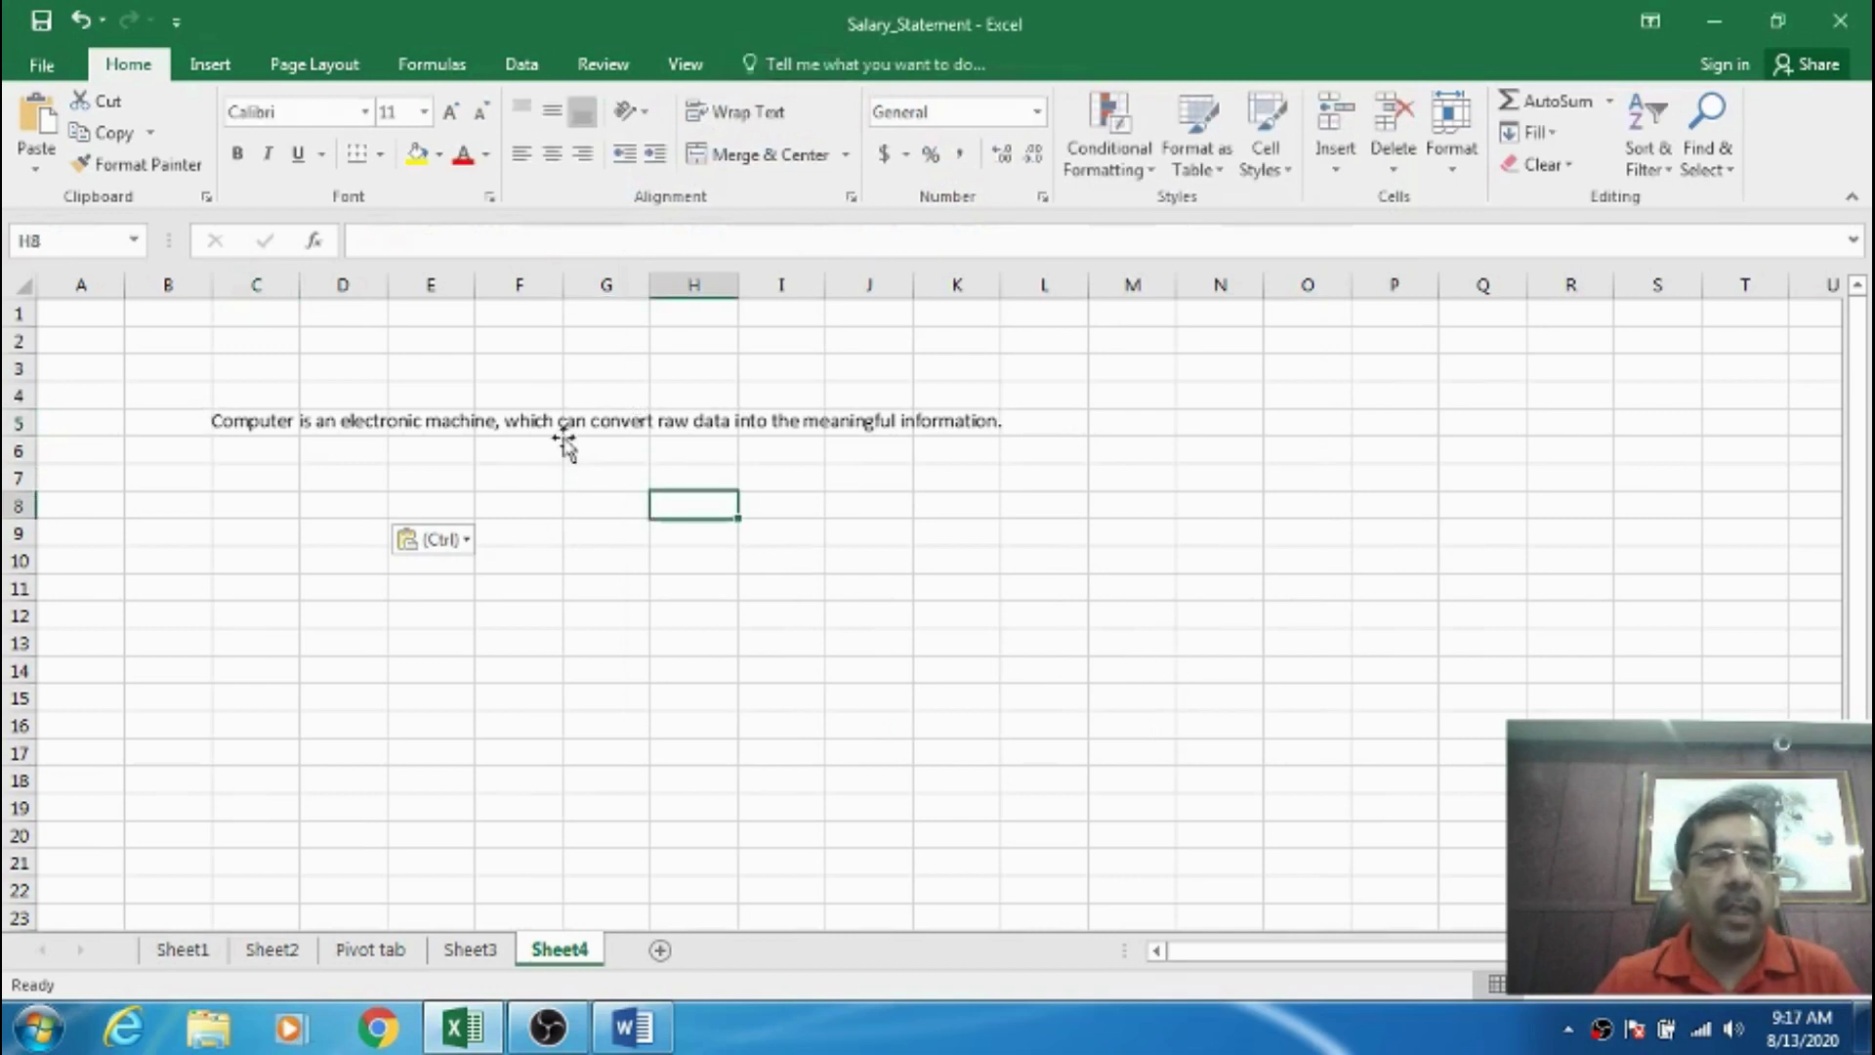
- Review the update mode of the linked sentence's compu.docx source in Edit Links, and move the object up to row 3
mouse_move(537, 433)
left_mouse_down()
mouse_move(515, 342)
mouse_move(539, 422)
left_mouse_up()
left_click(539, 422)
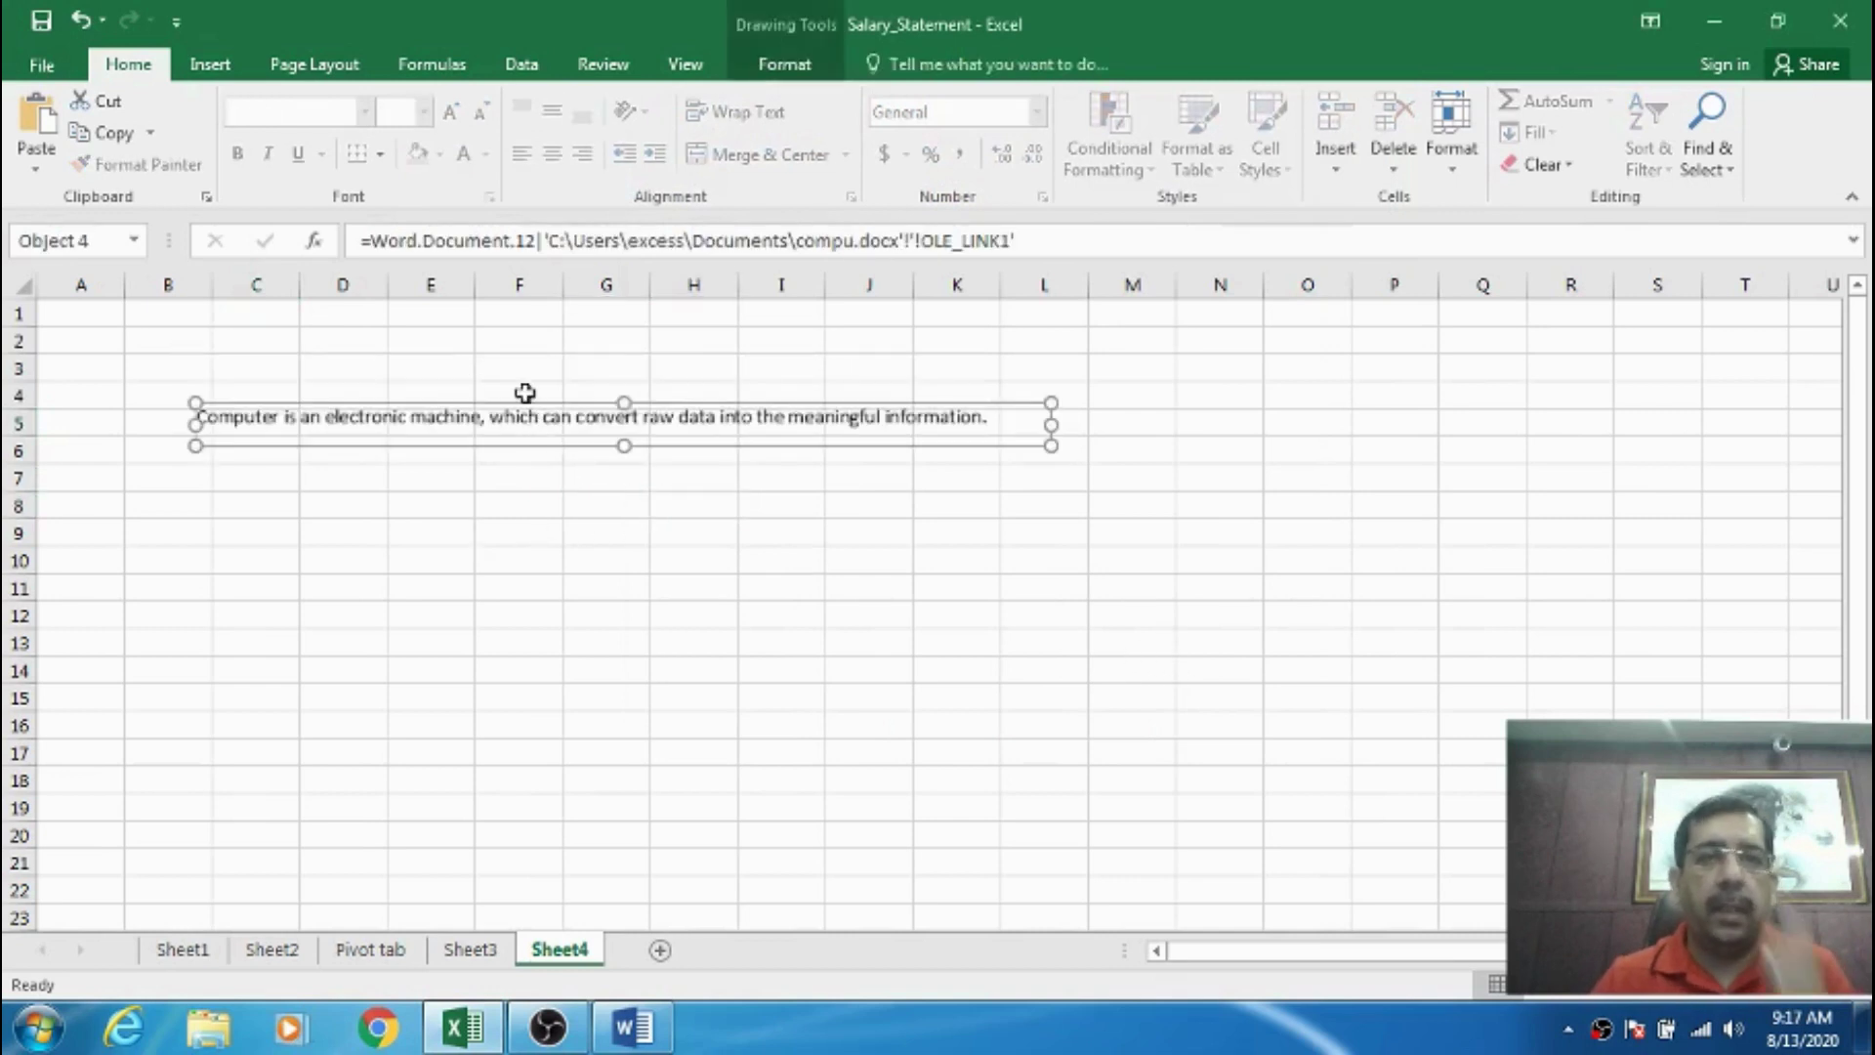
left_click(430, 64)
left_click(510, 66)
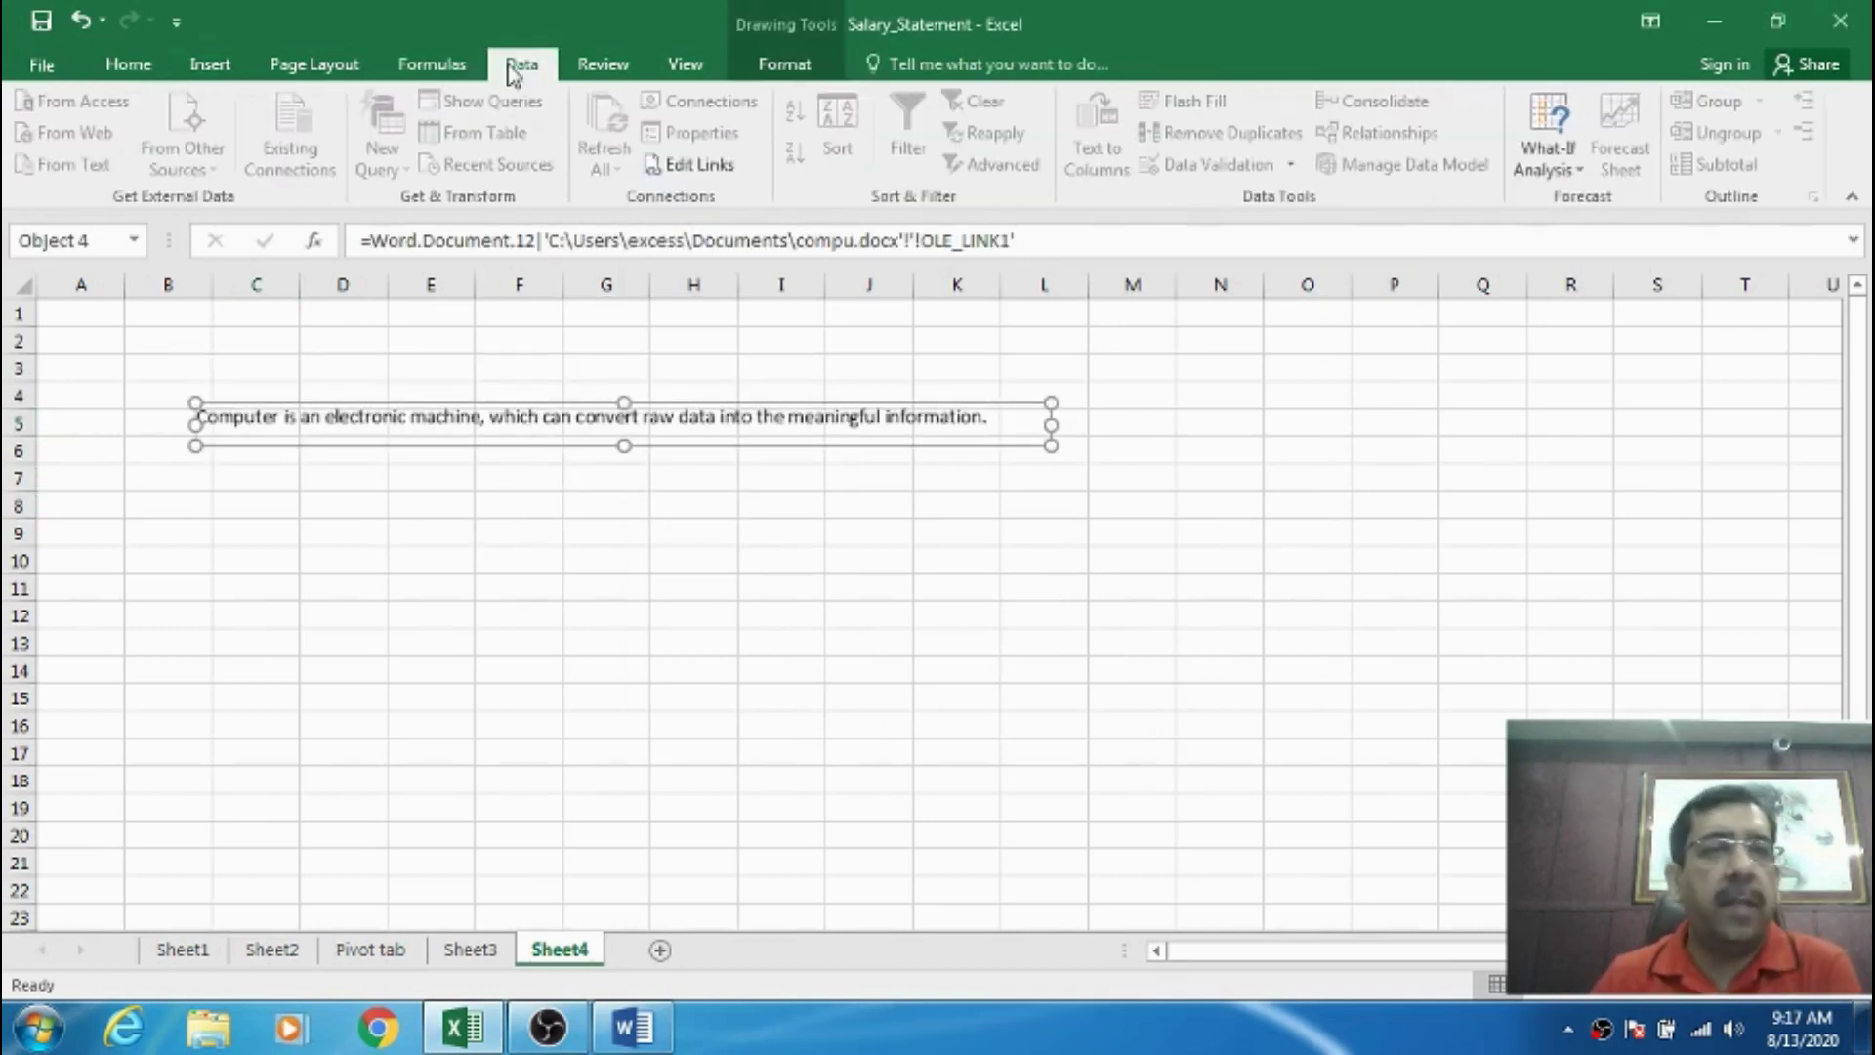
left_click(706, 168)
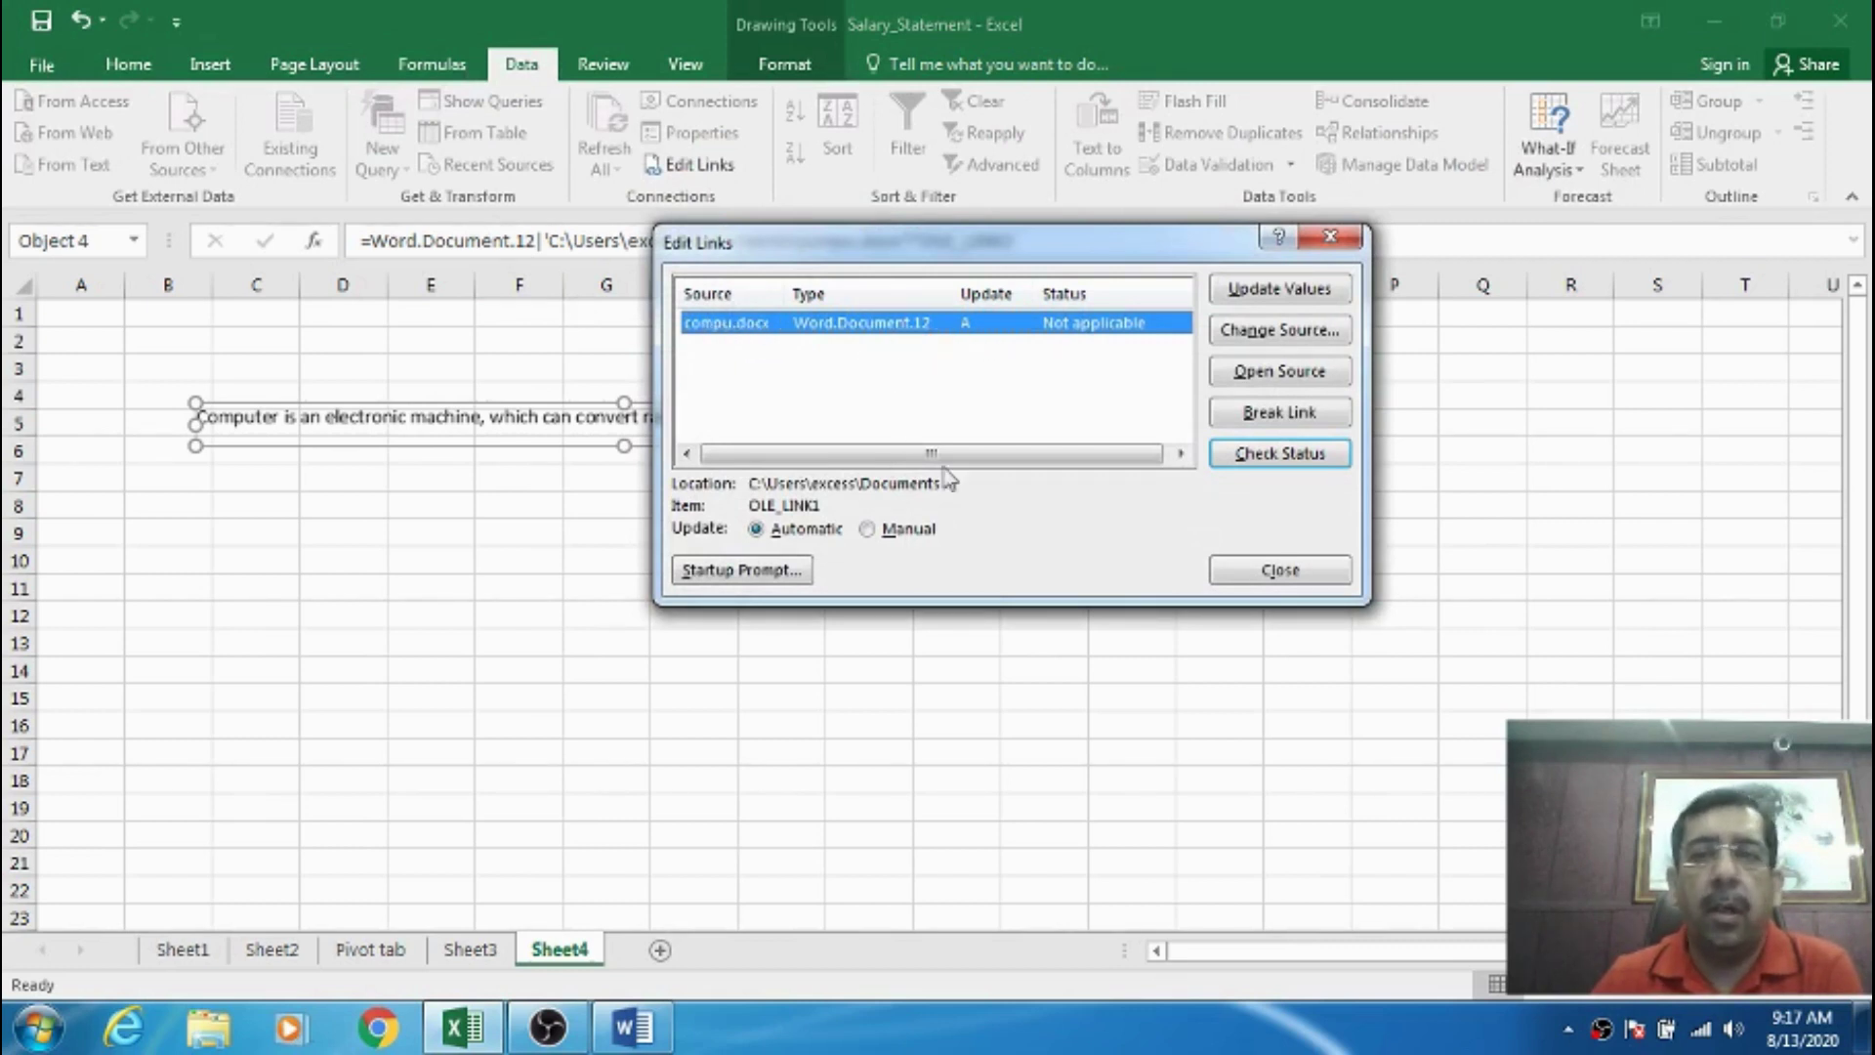
left_click_drag(1272, 557, 1006, 492)
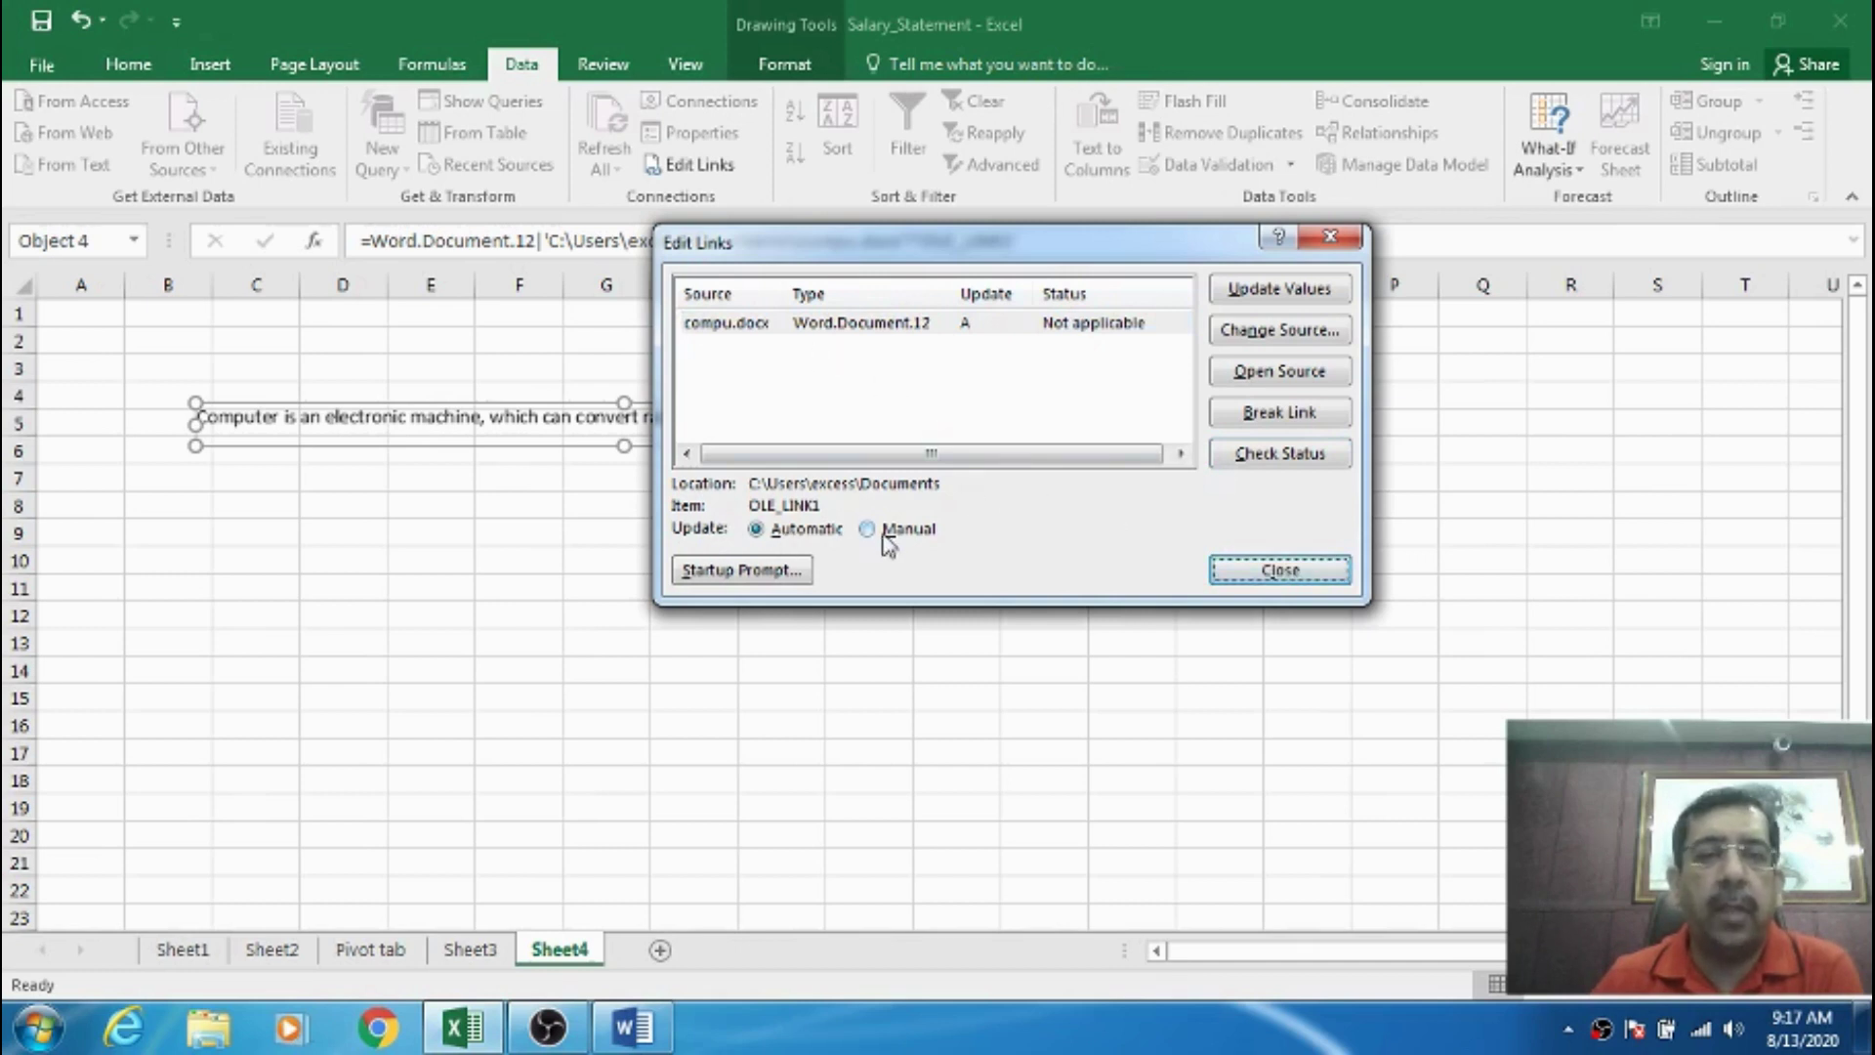
left_click(1280, 571)
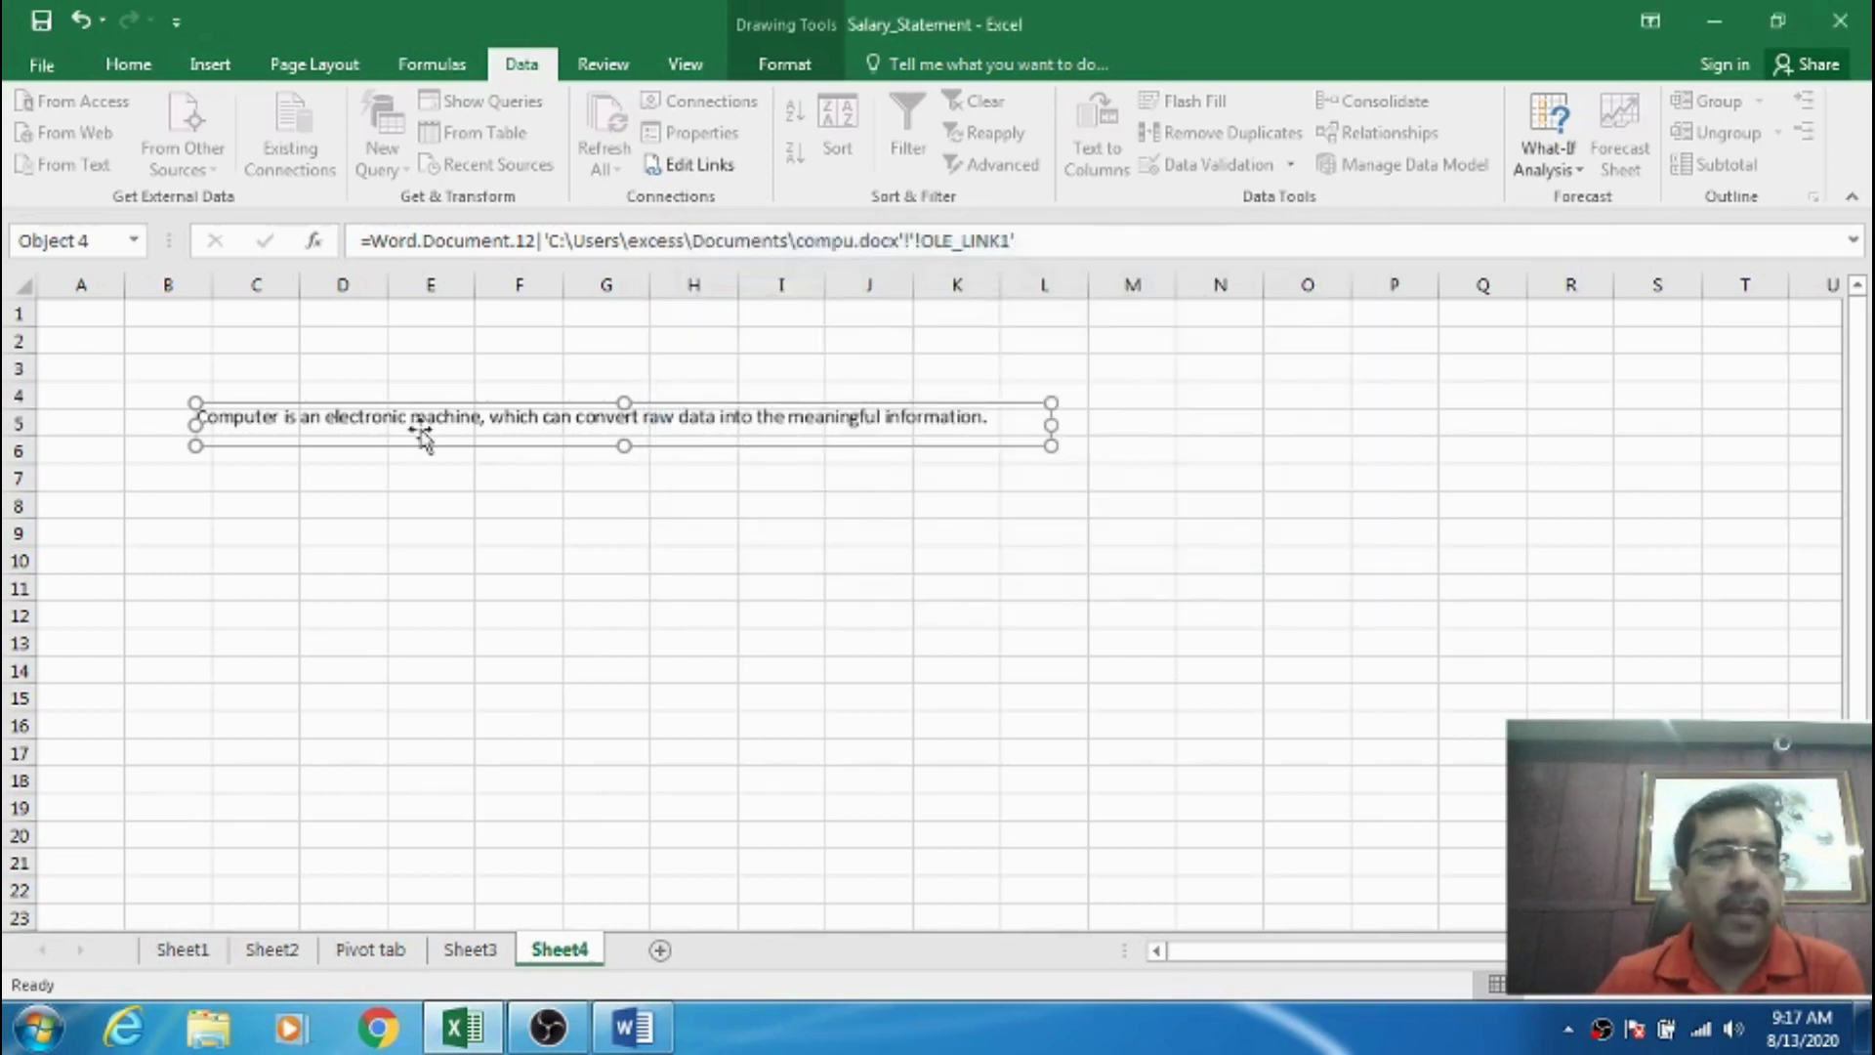
left_click_drag(419, 435, 389, 377)
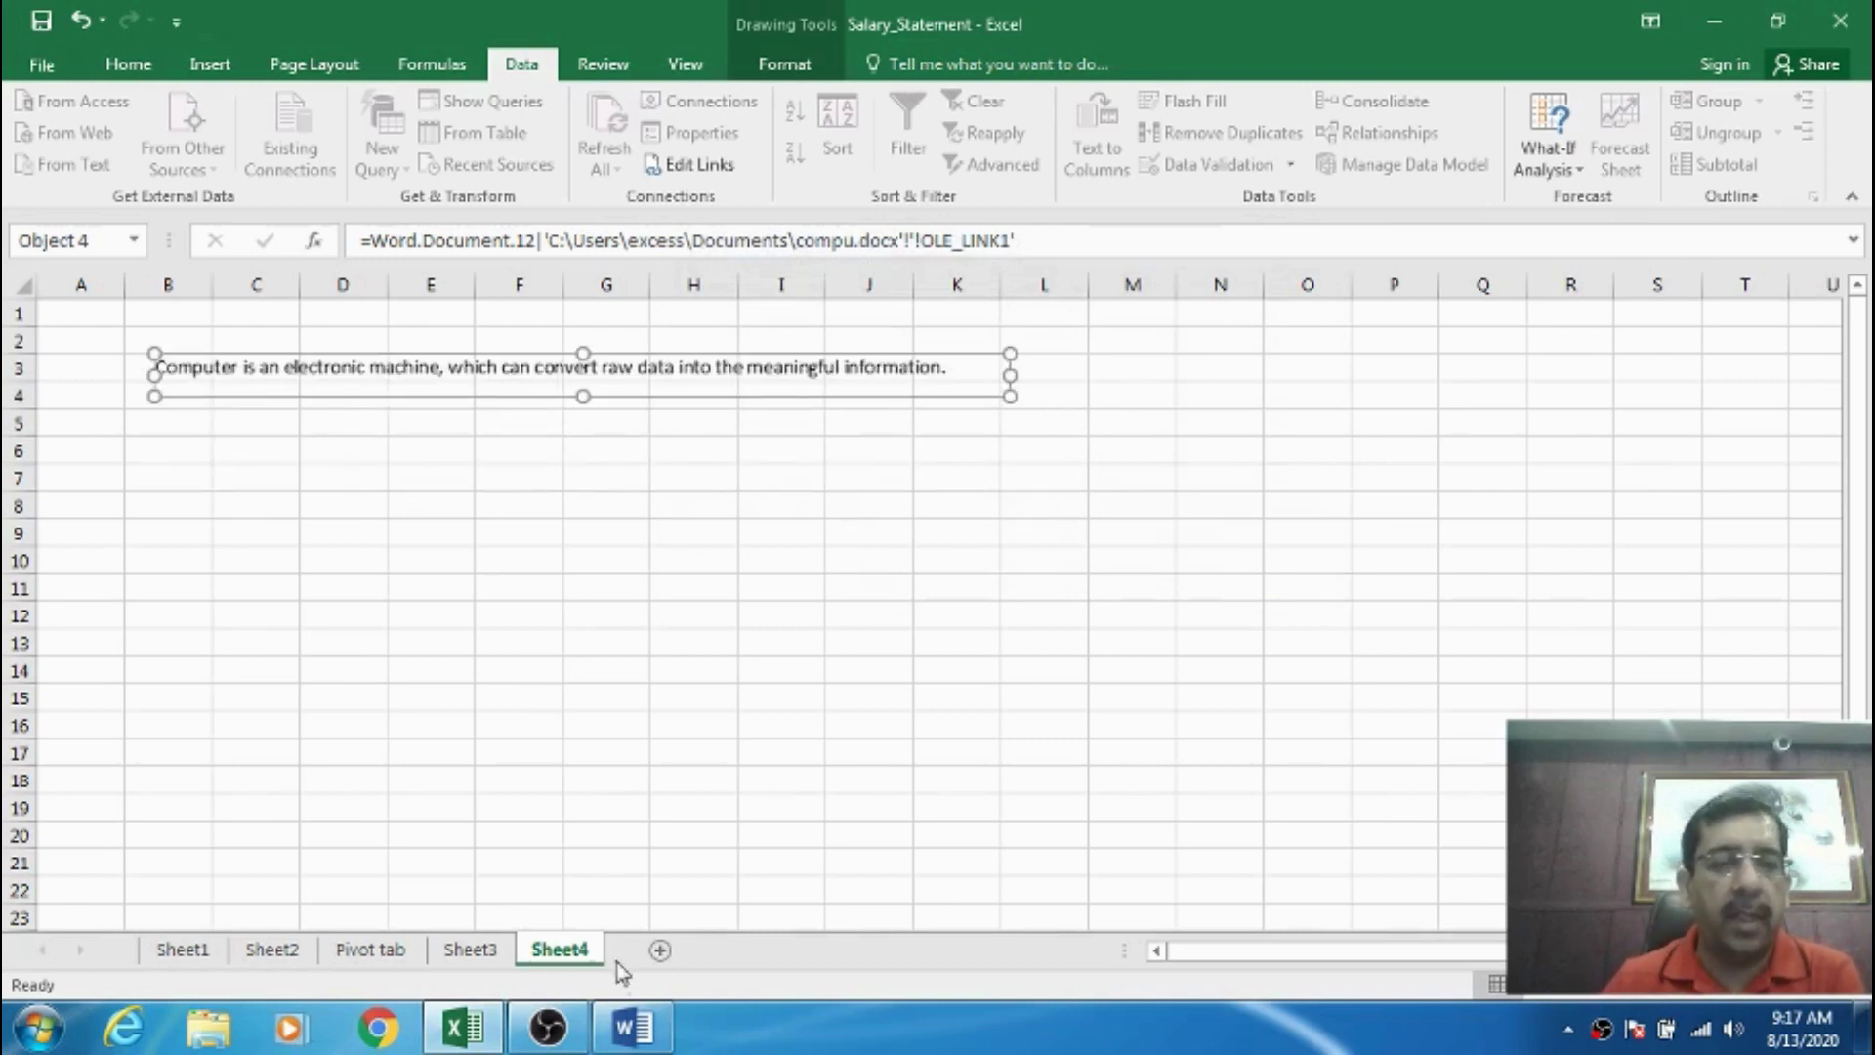
- Switch to the compu document in Word, replace "machine," with "device," in the sentence, and save it
left_click(633, 1026)
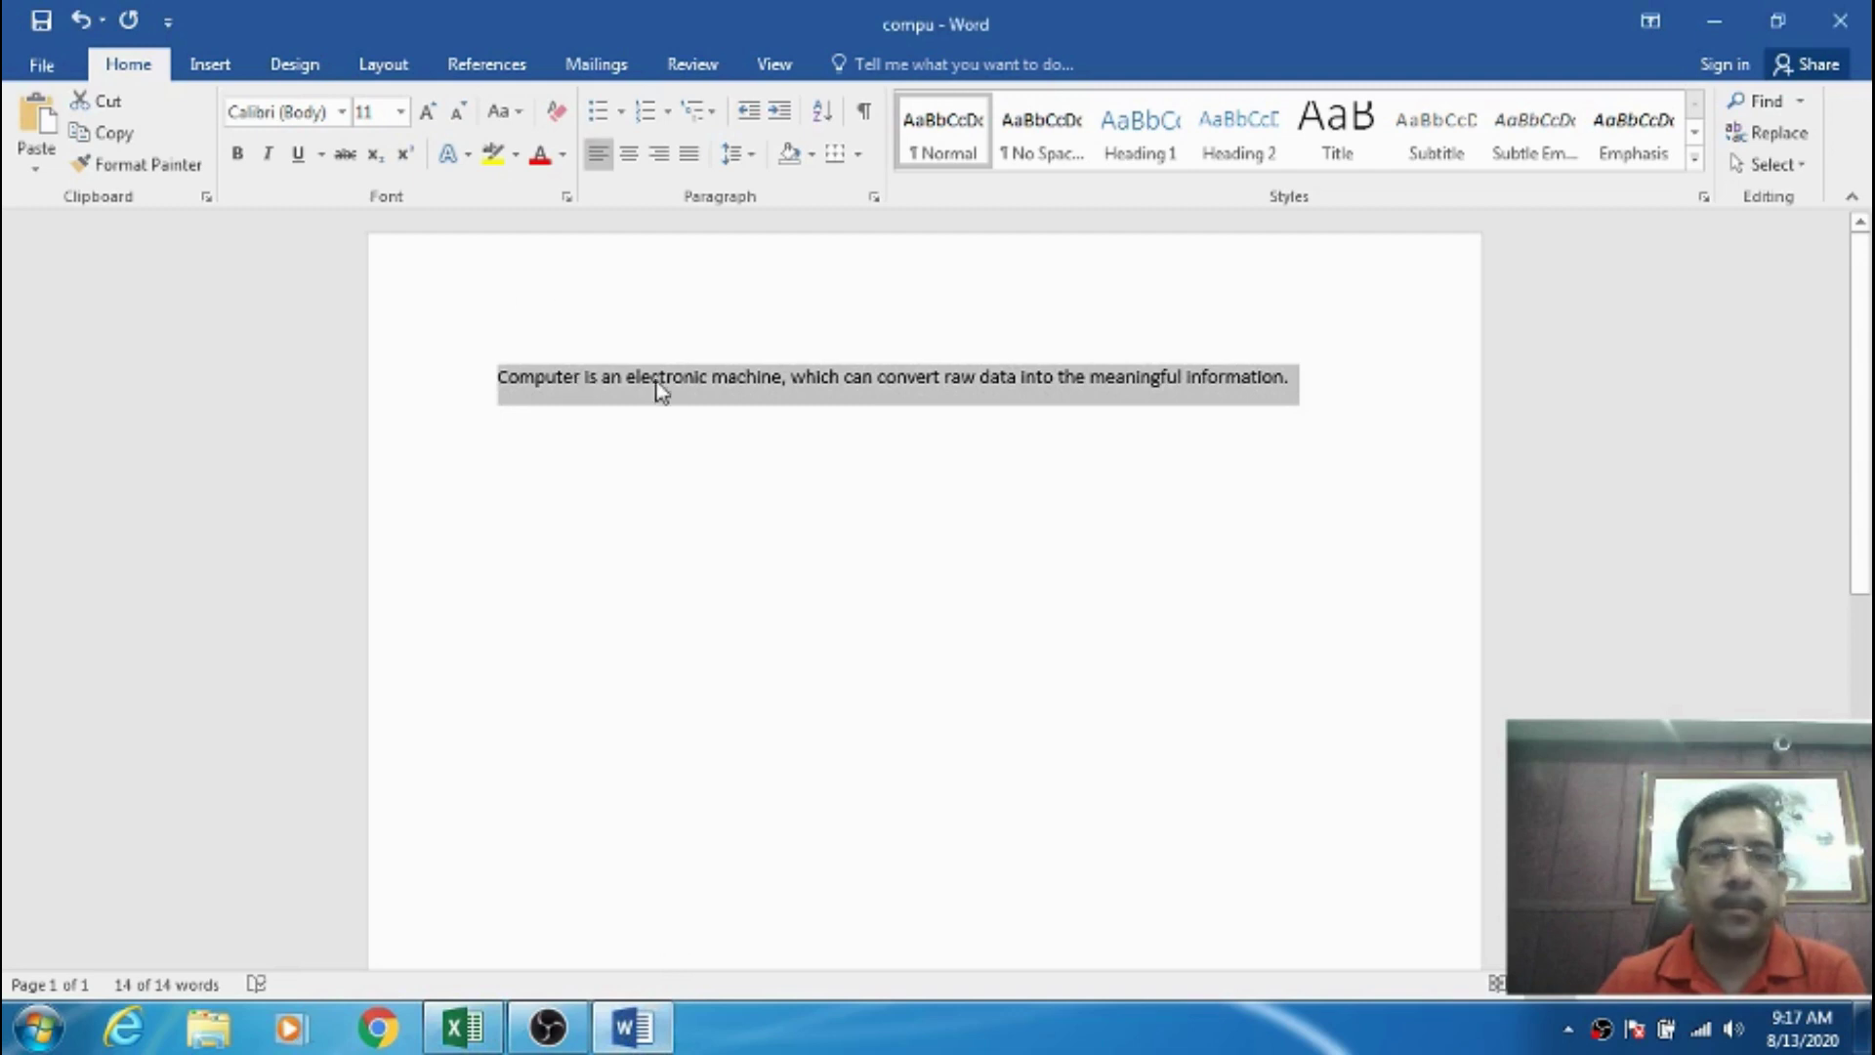
left_click(758, 378)
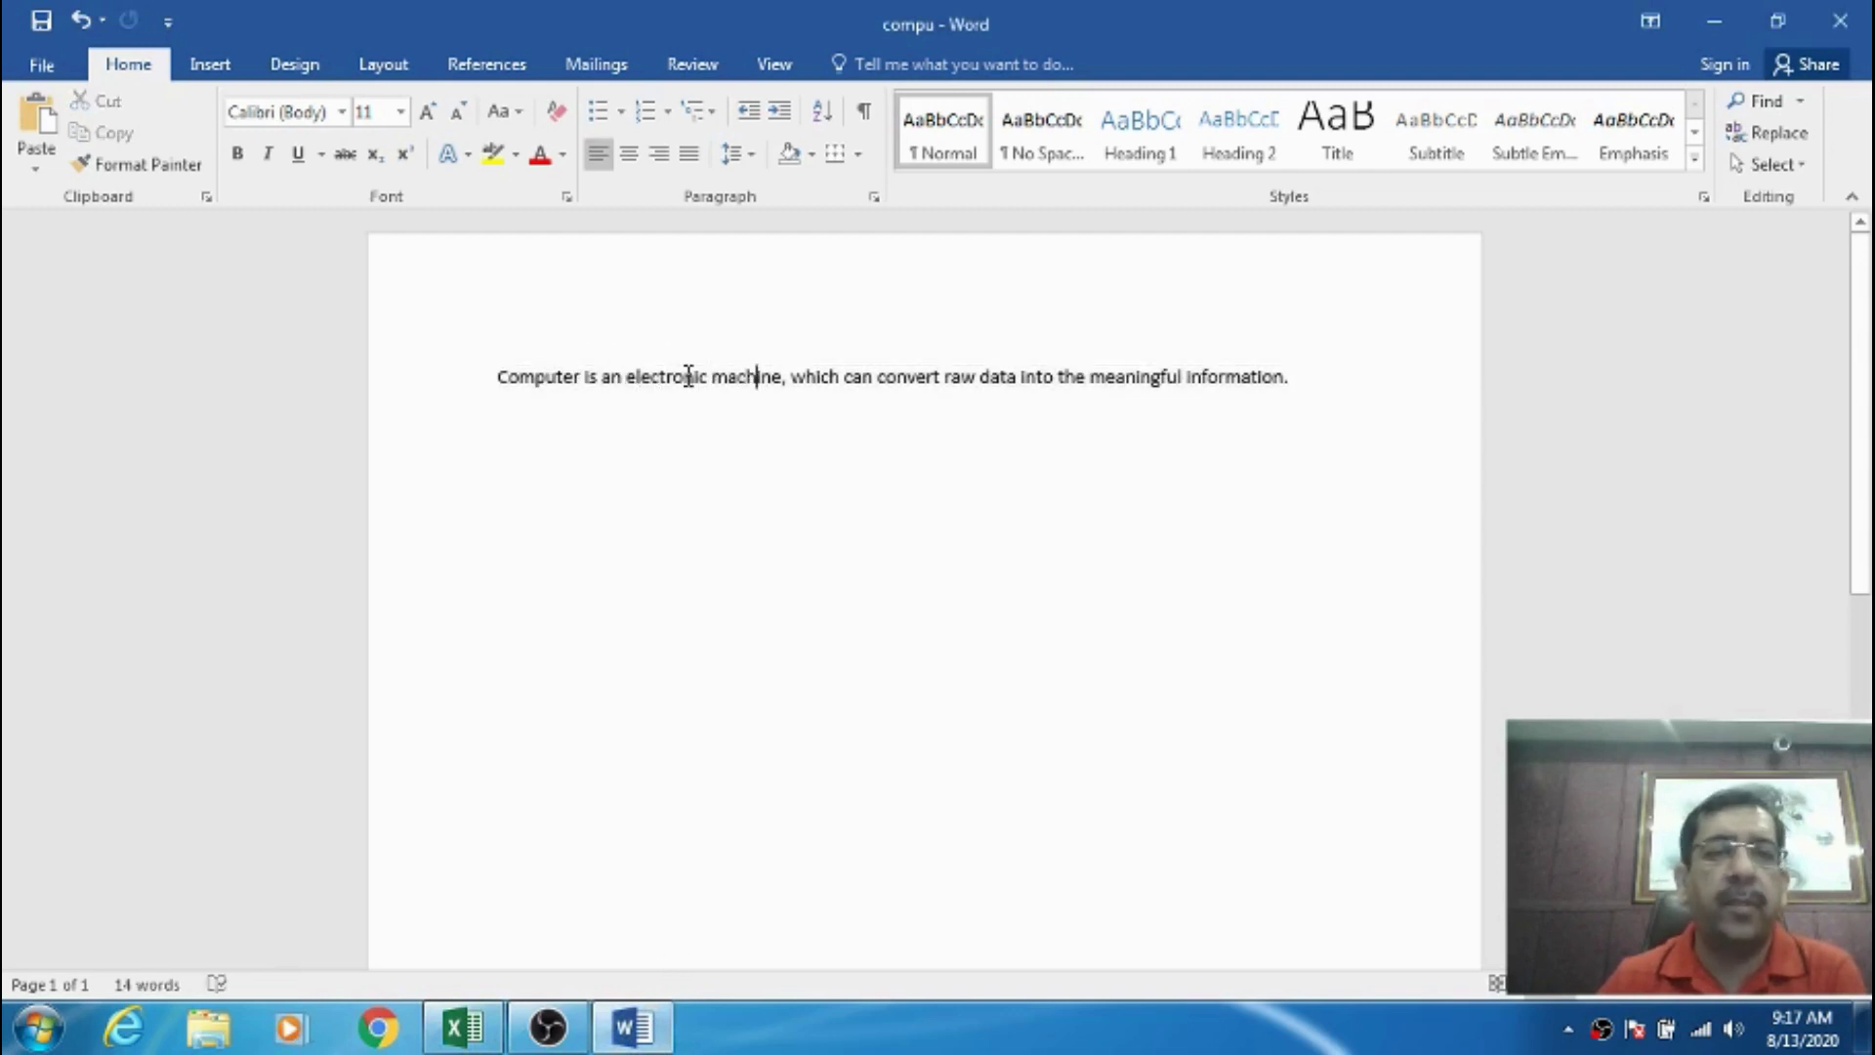
left_click_drag(719, 379, 791, 379)
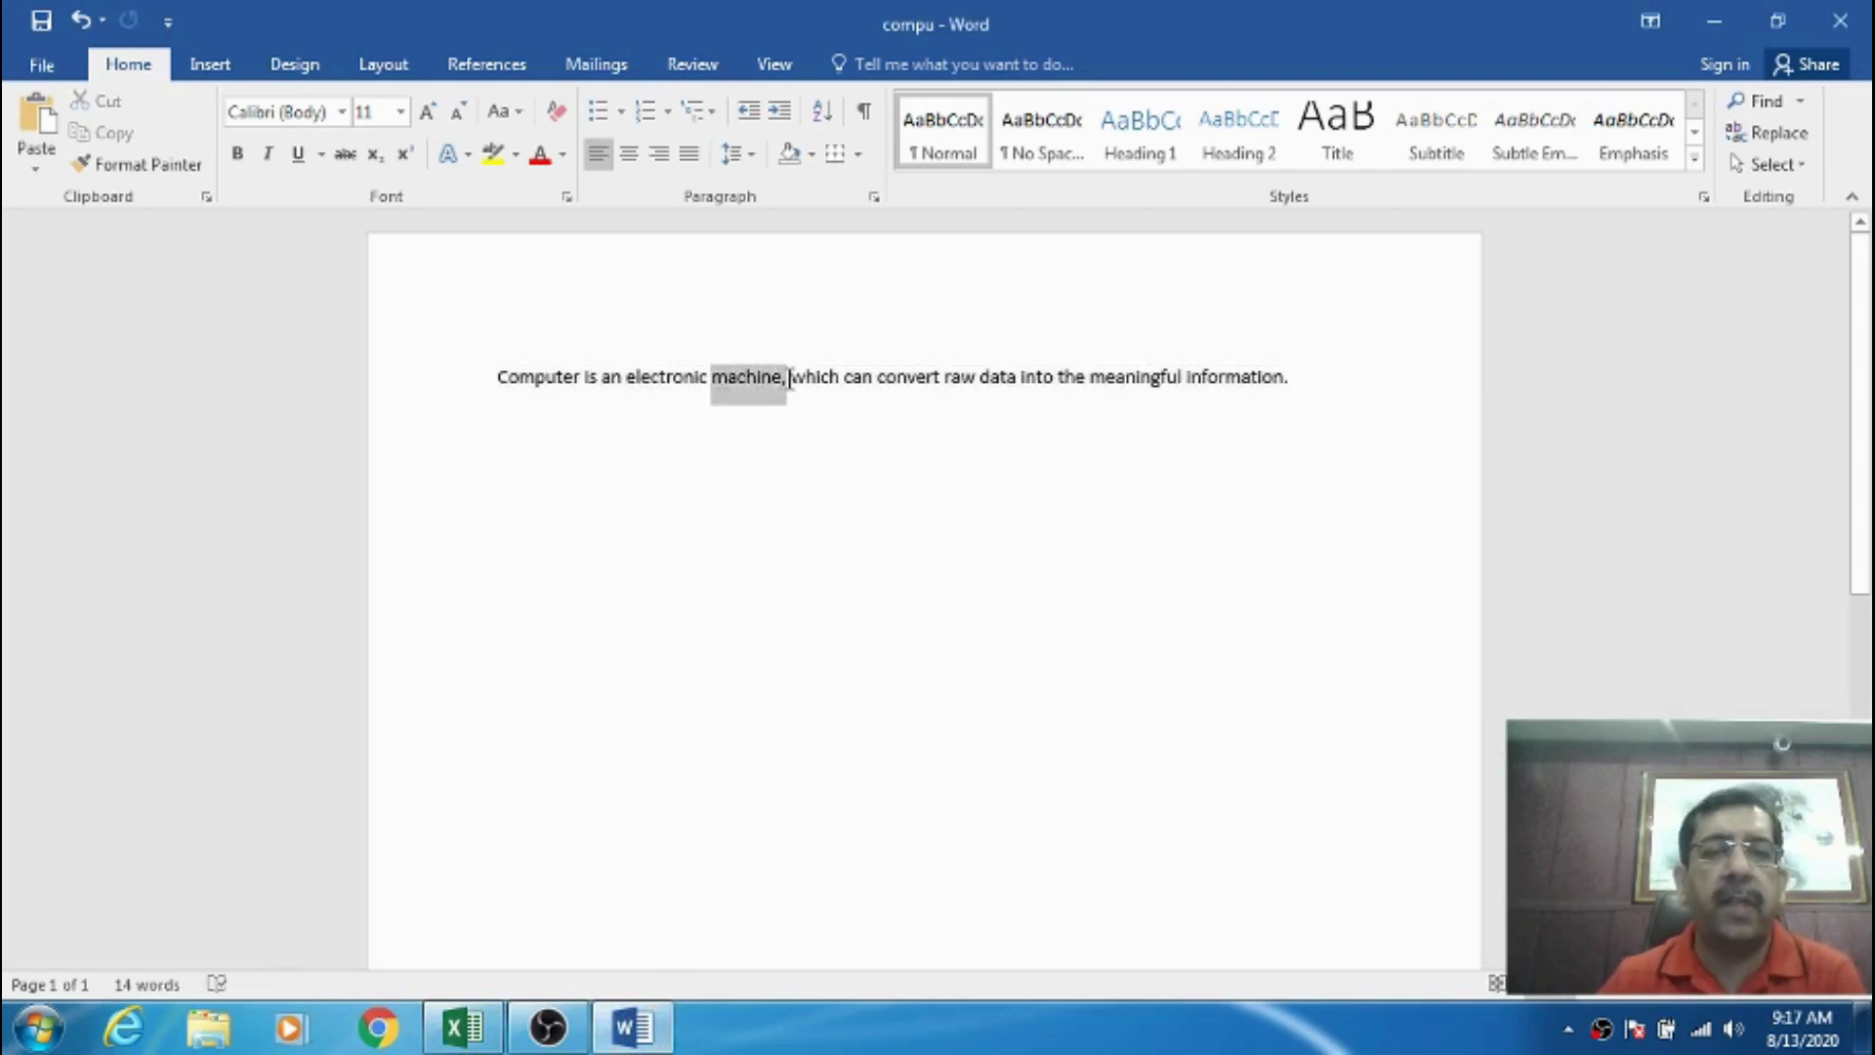
type("dev")
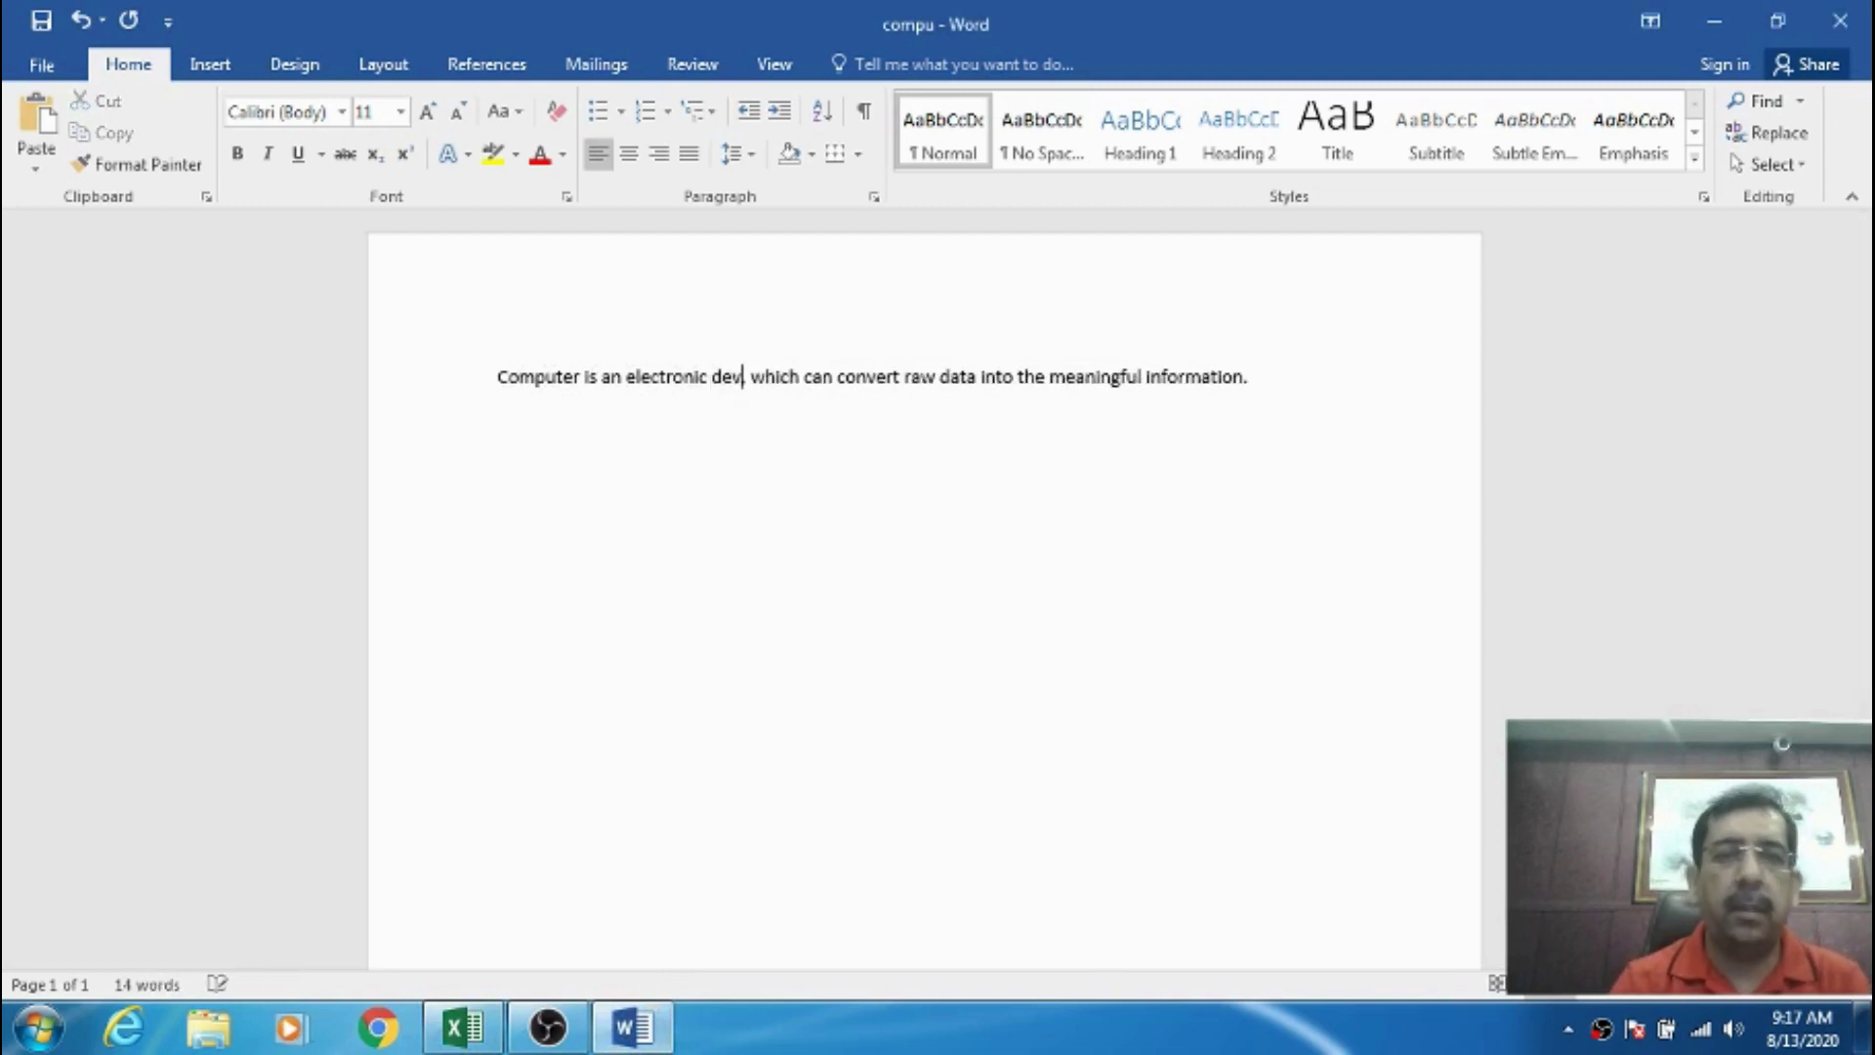
type("ice,")
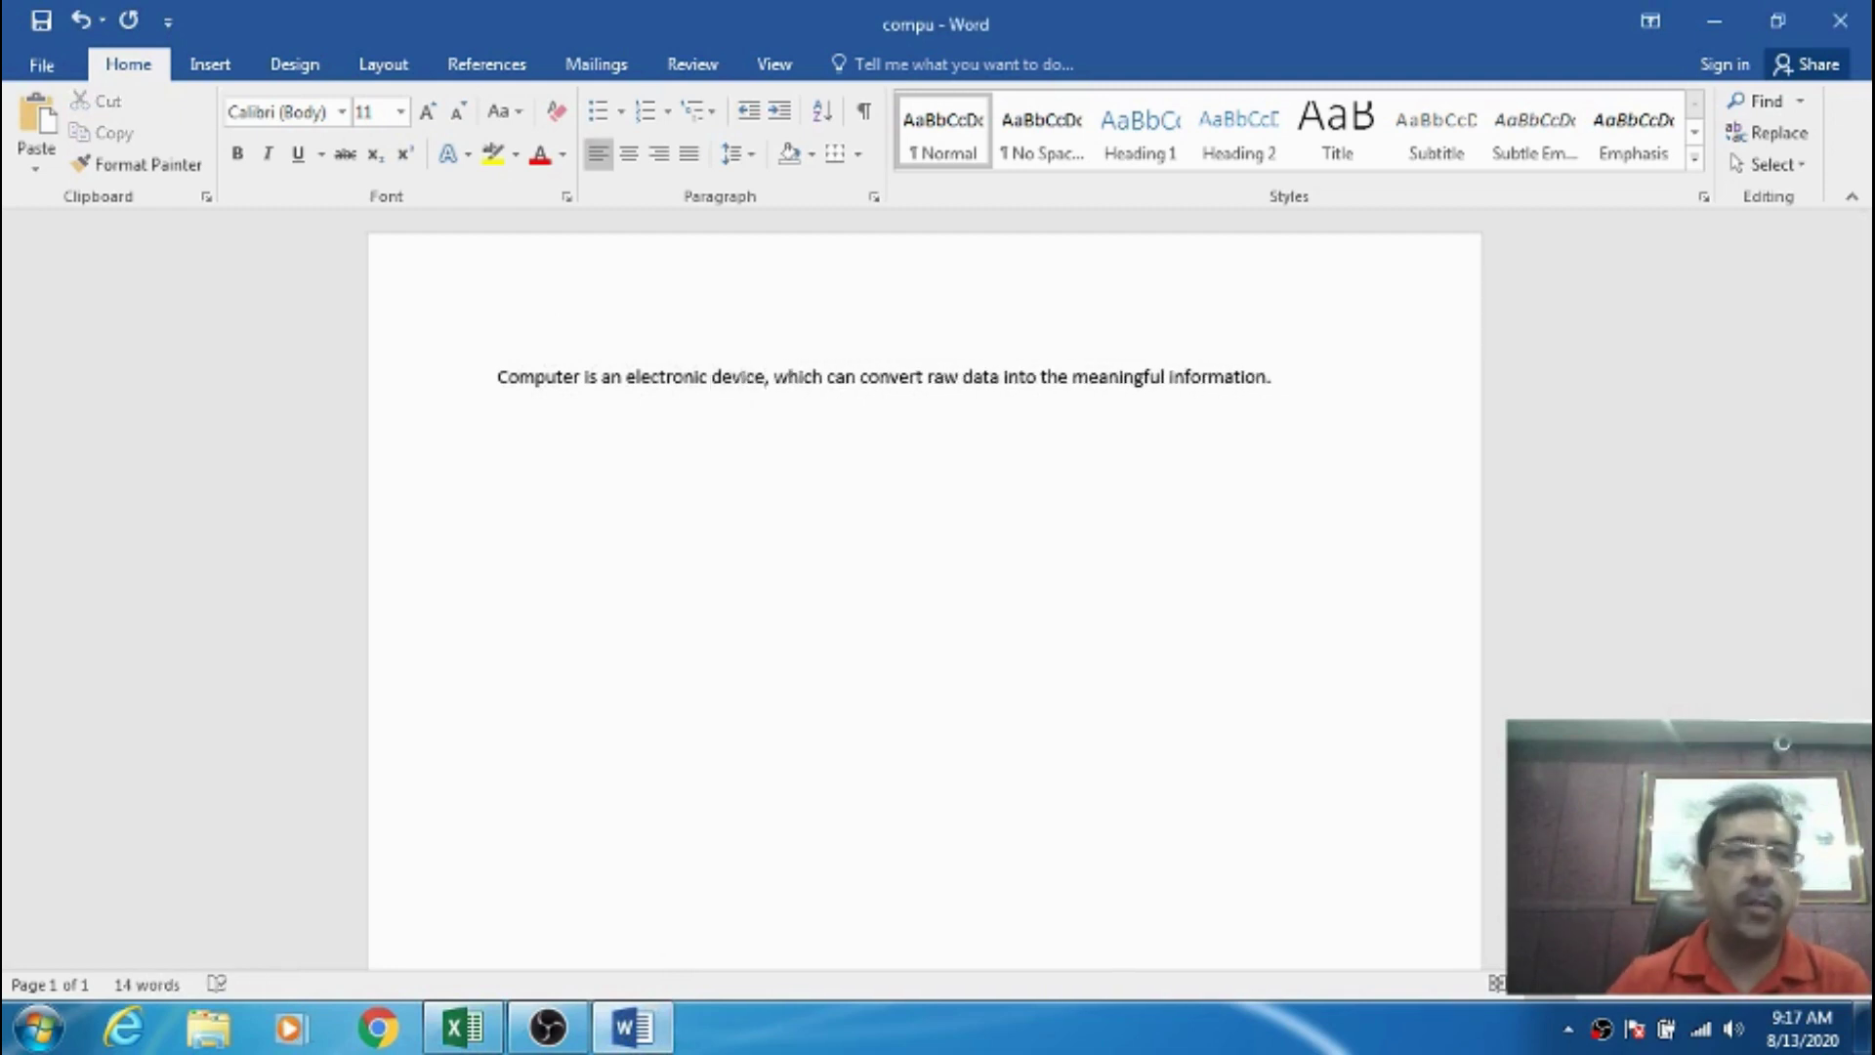
left_click(42, 19)
- Return to the Salary_Statement workbook in Excel and set the compu.docx link to Manual update in Edit Links
left_click(463, 1026)
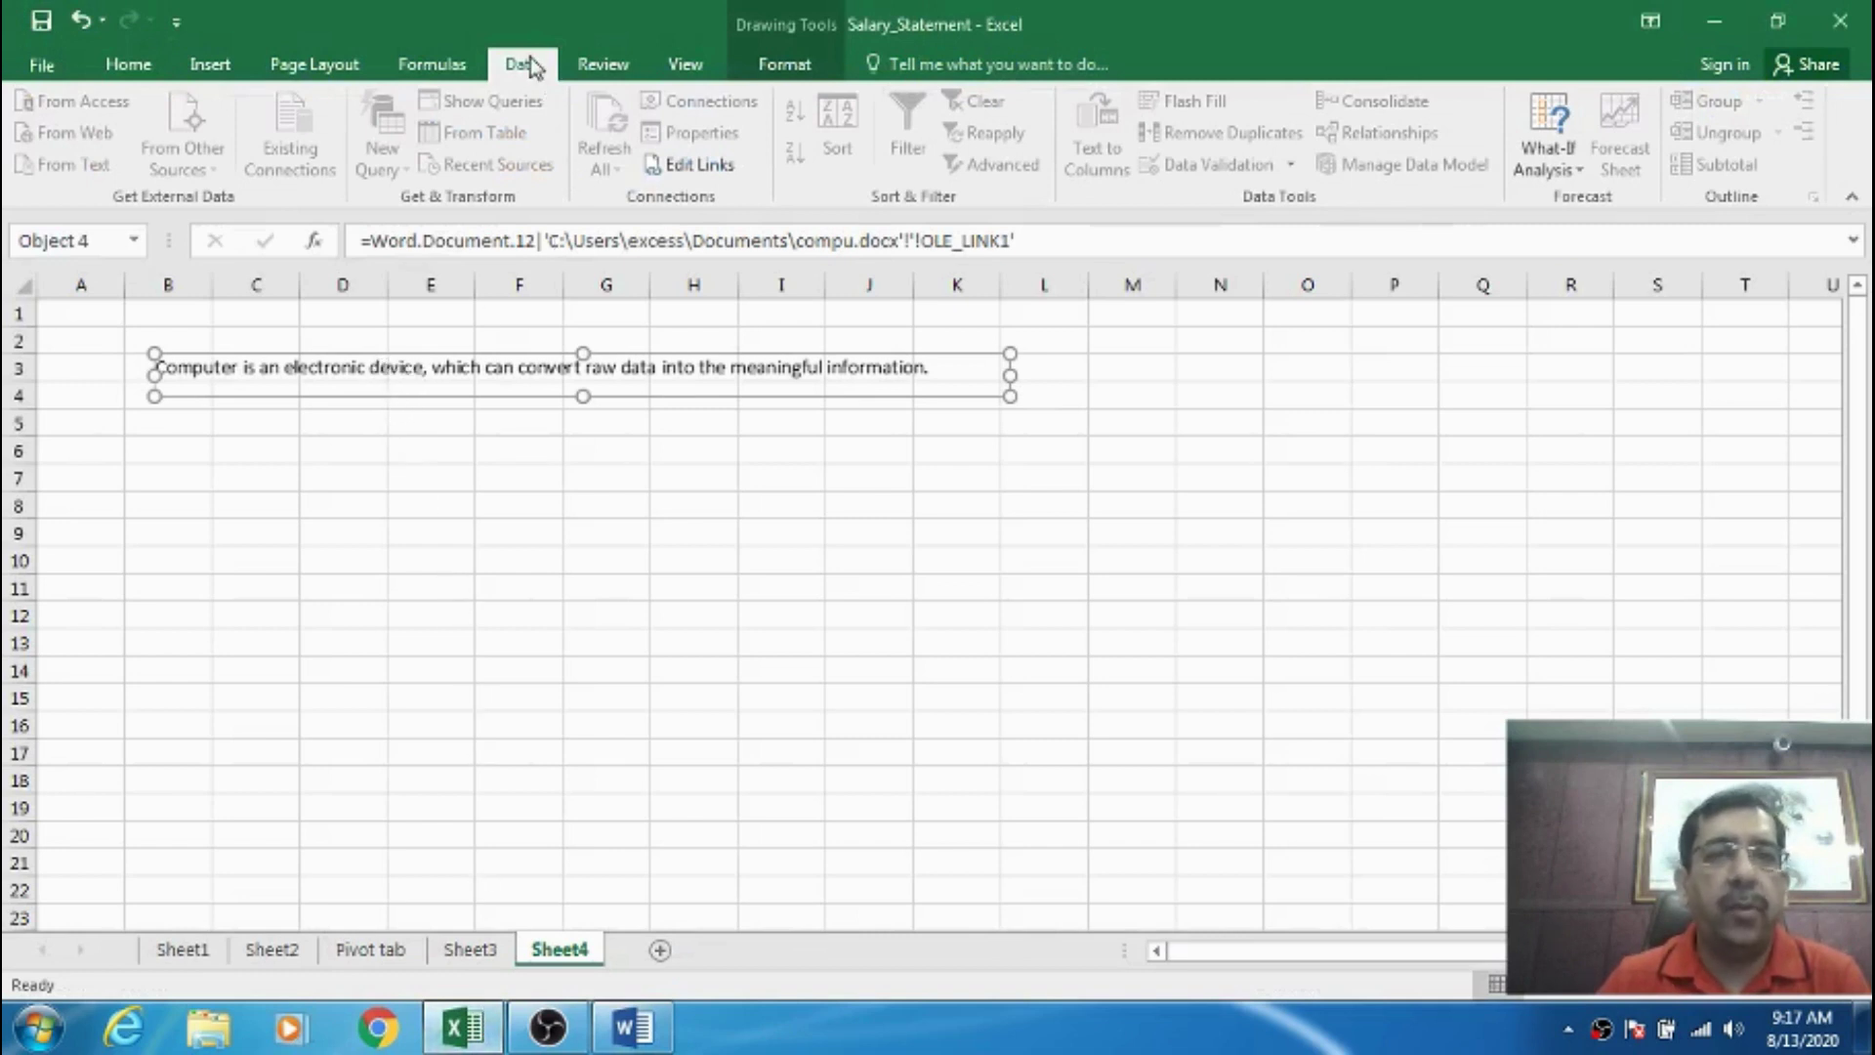
left_click(670, 168)
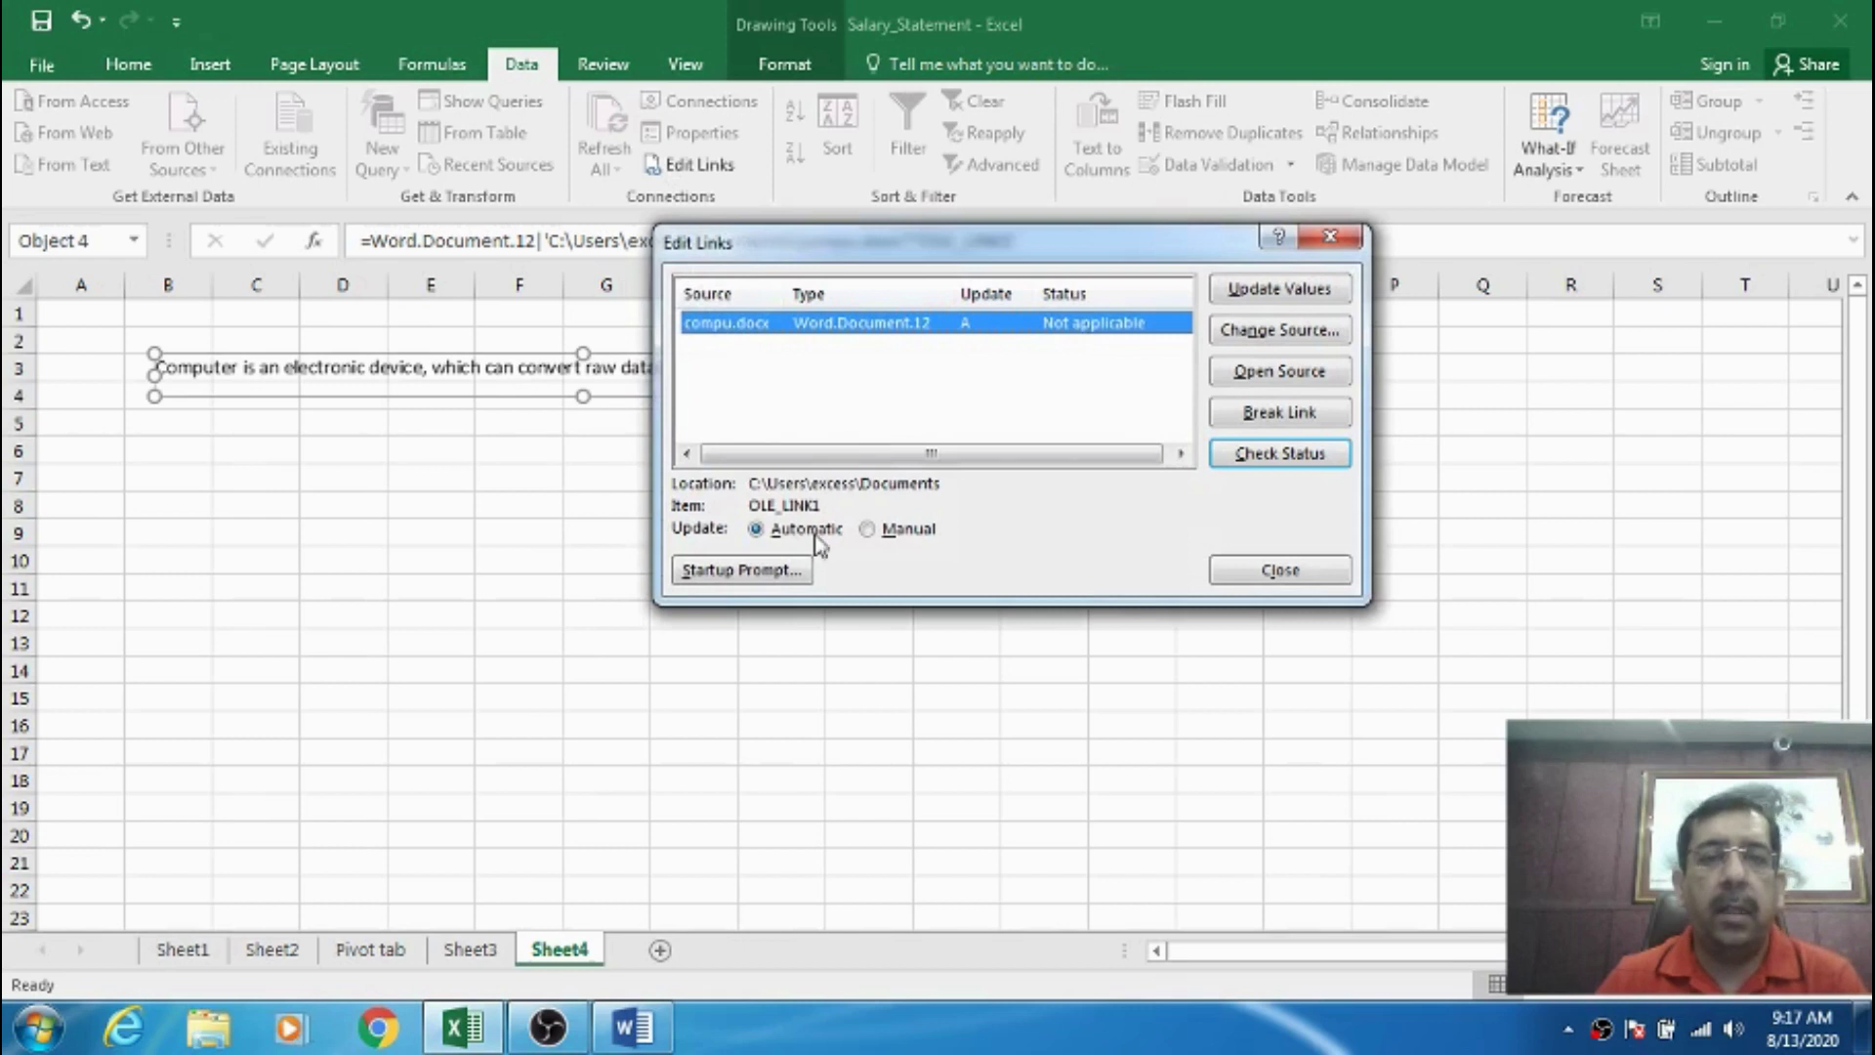
left_click(868, 529)
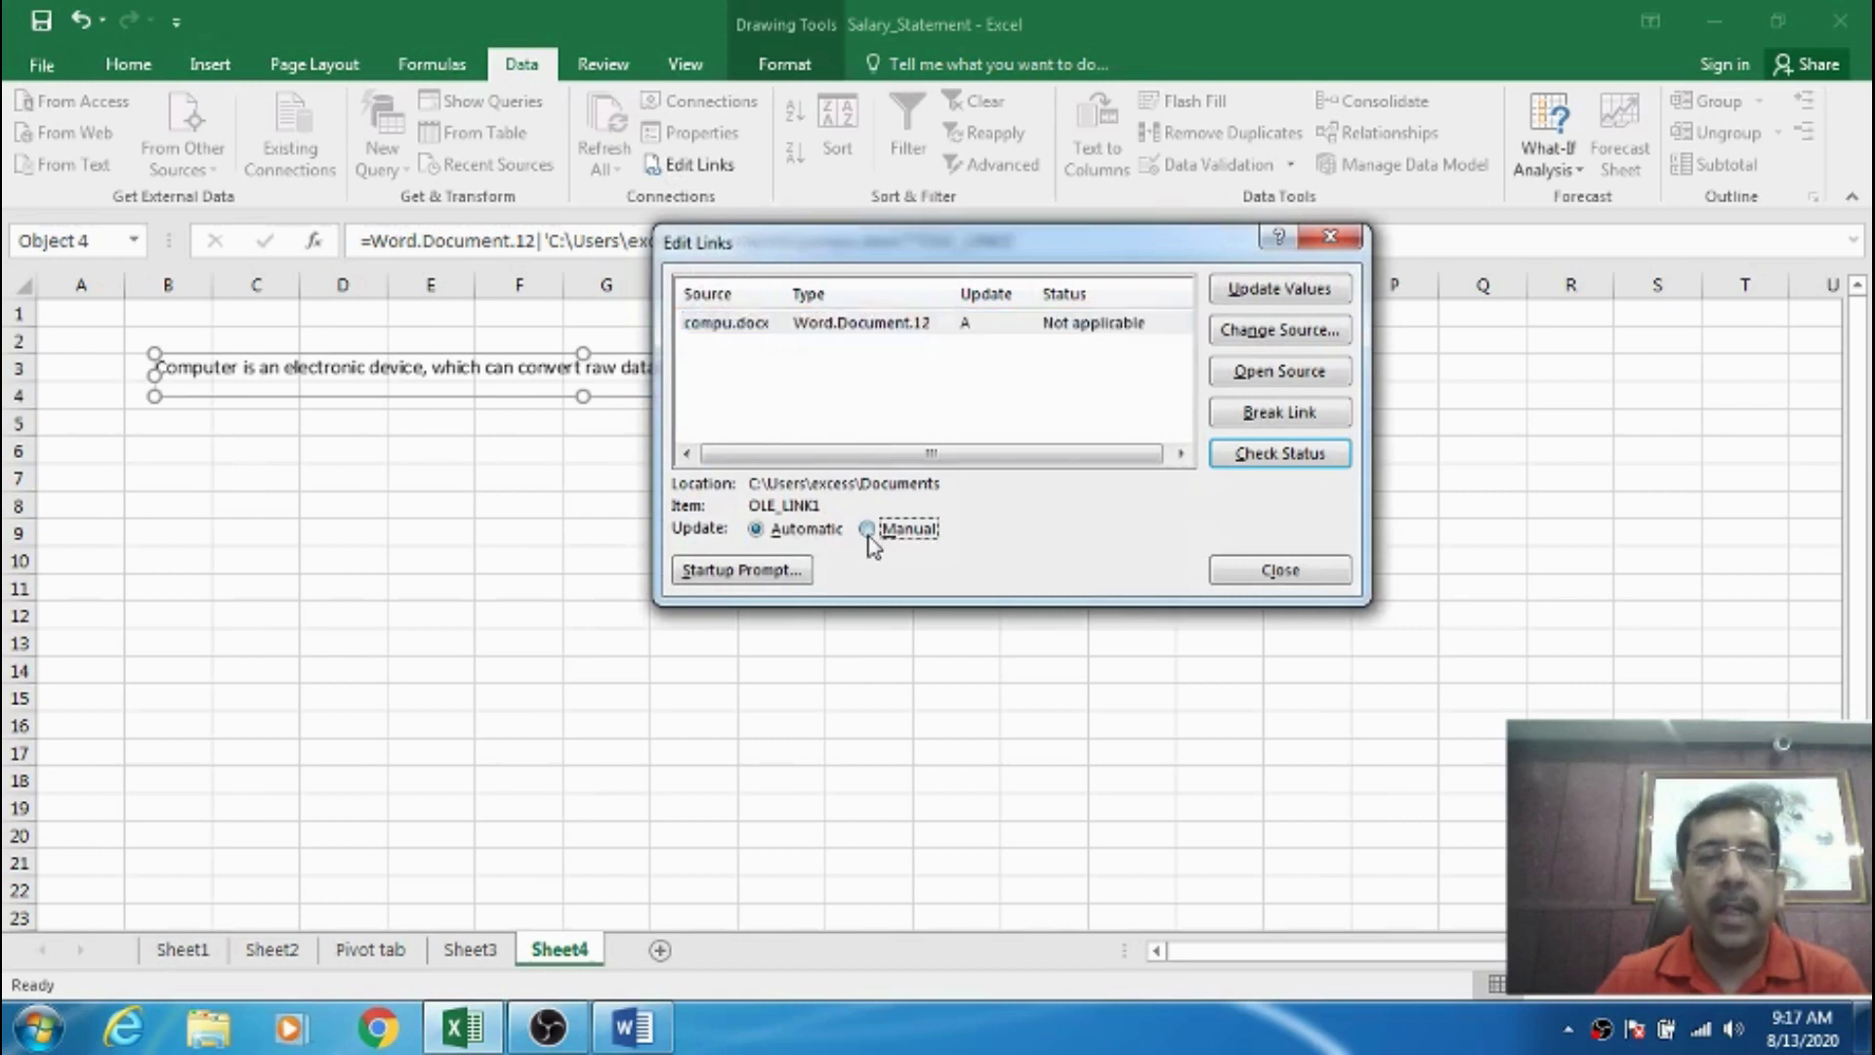
left_click(1273, 567)
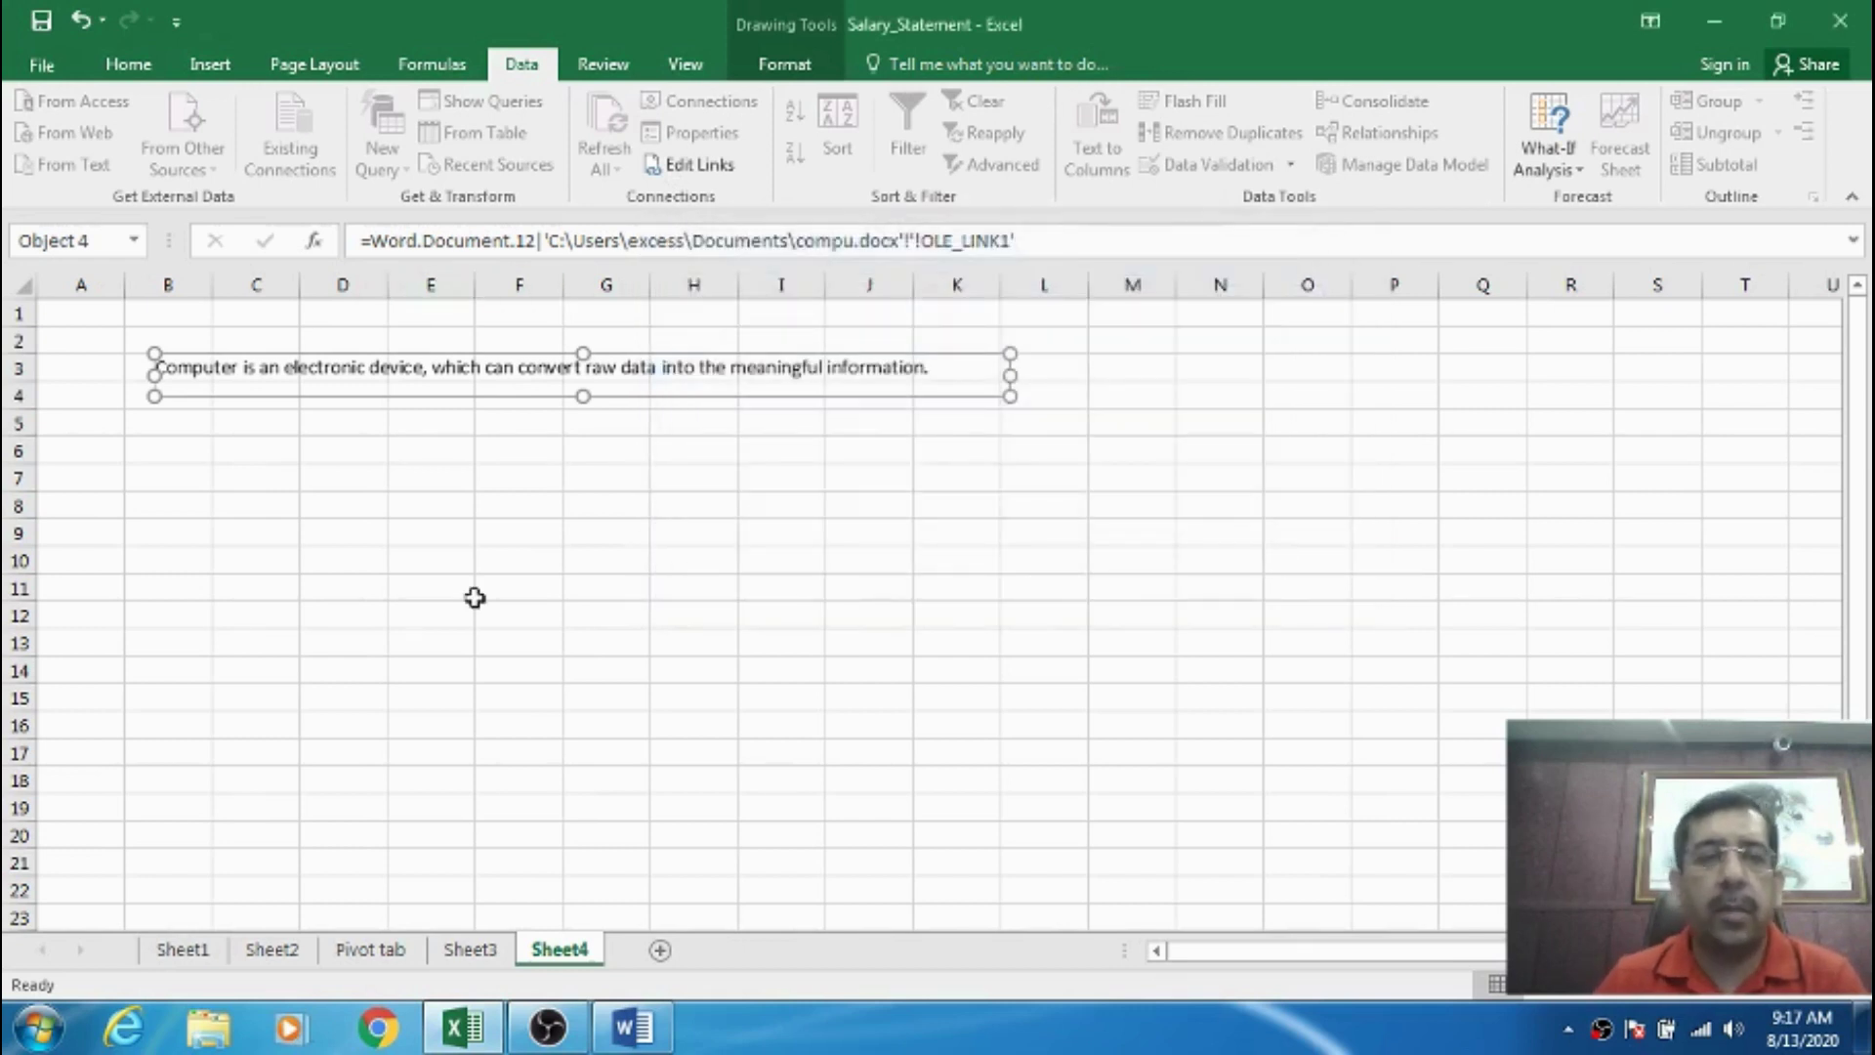
- Switch to the compu document in Word and replace "device" with "machine" in the sentence
left_click(632, 1028)
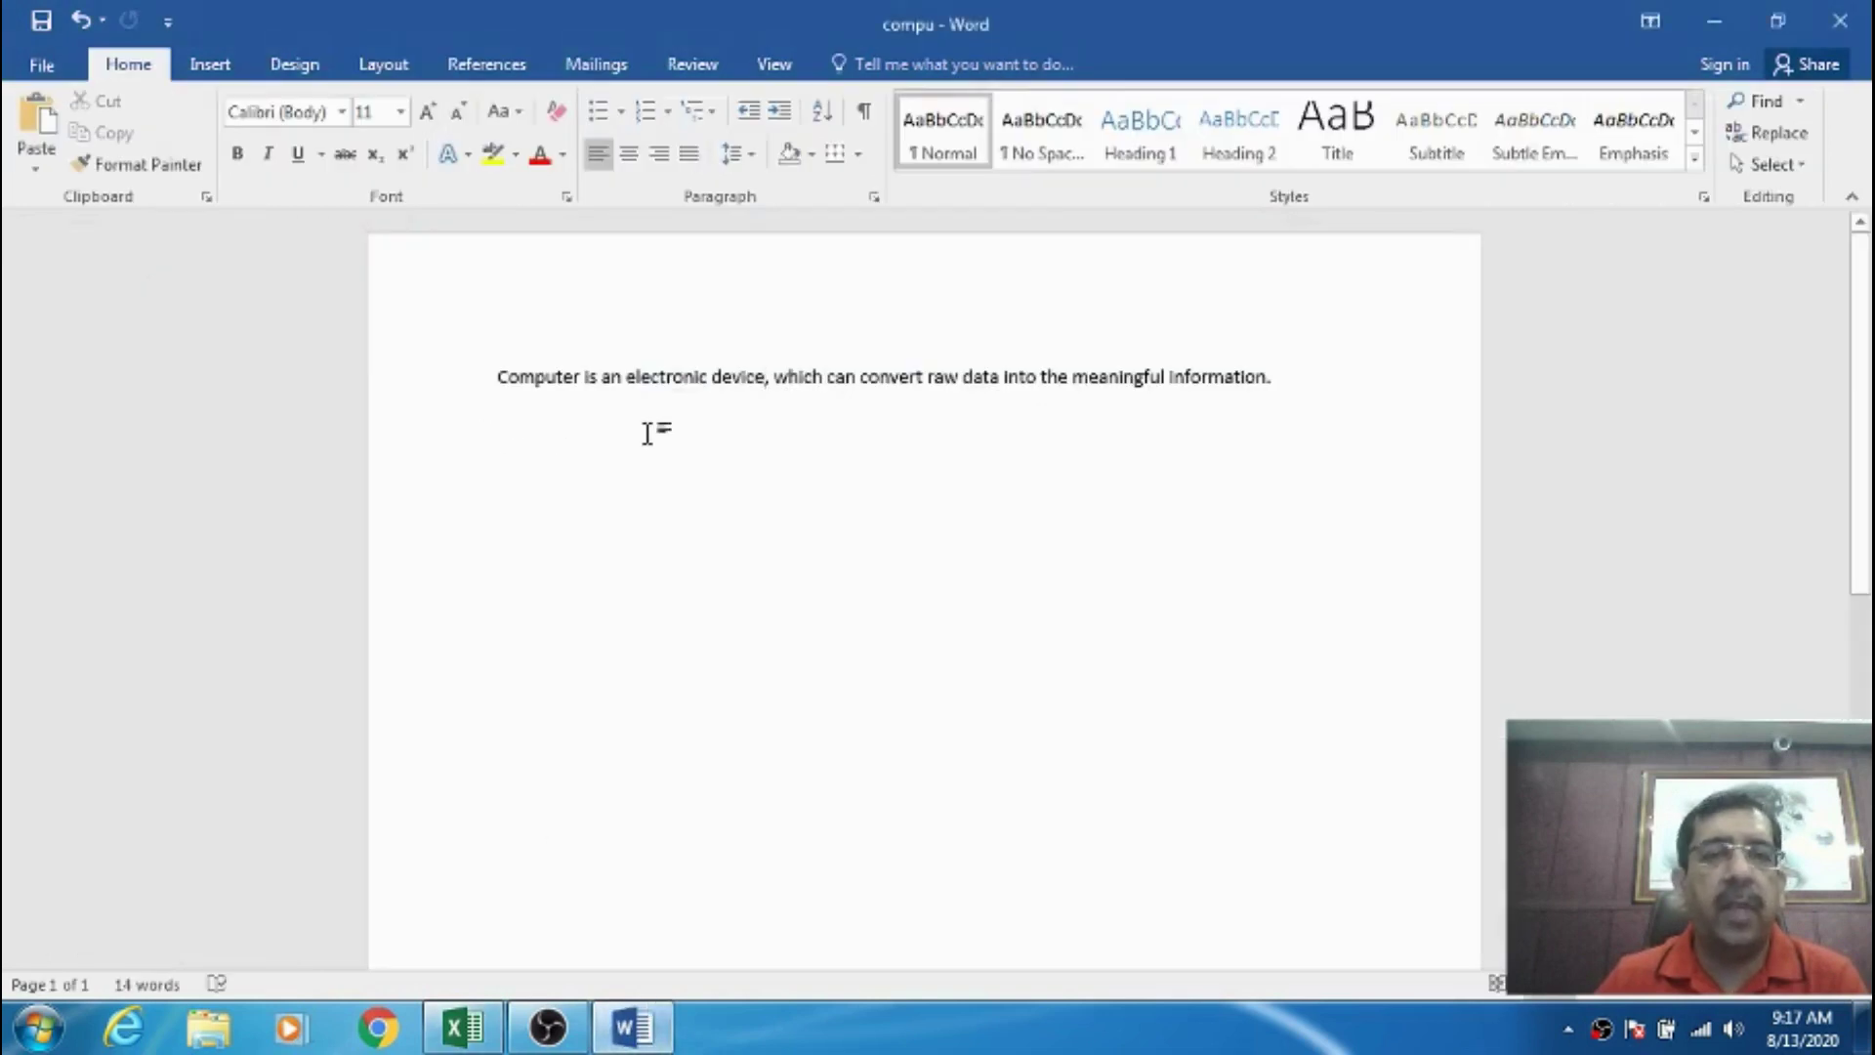
left_click_drag(711, 376, 765, 378)
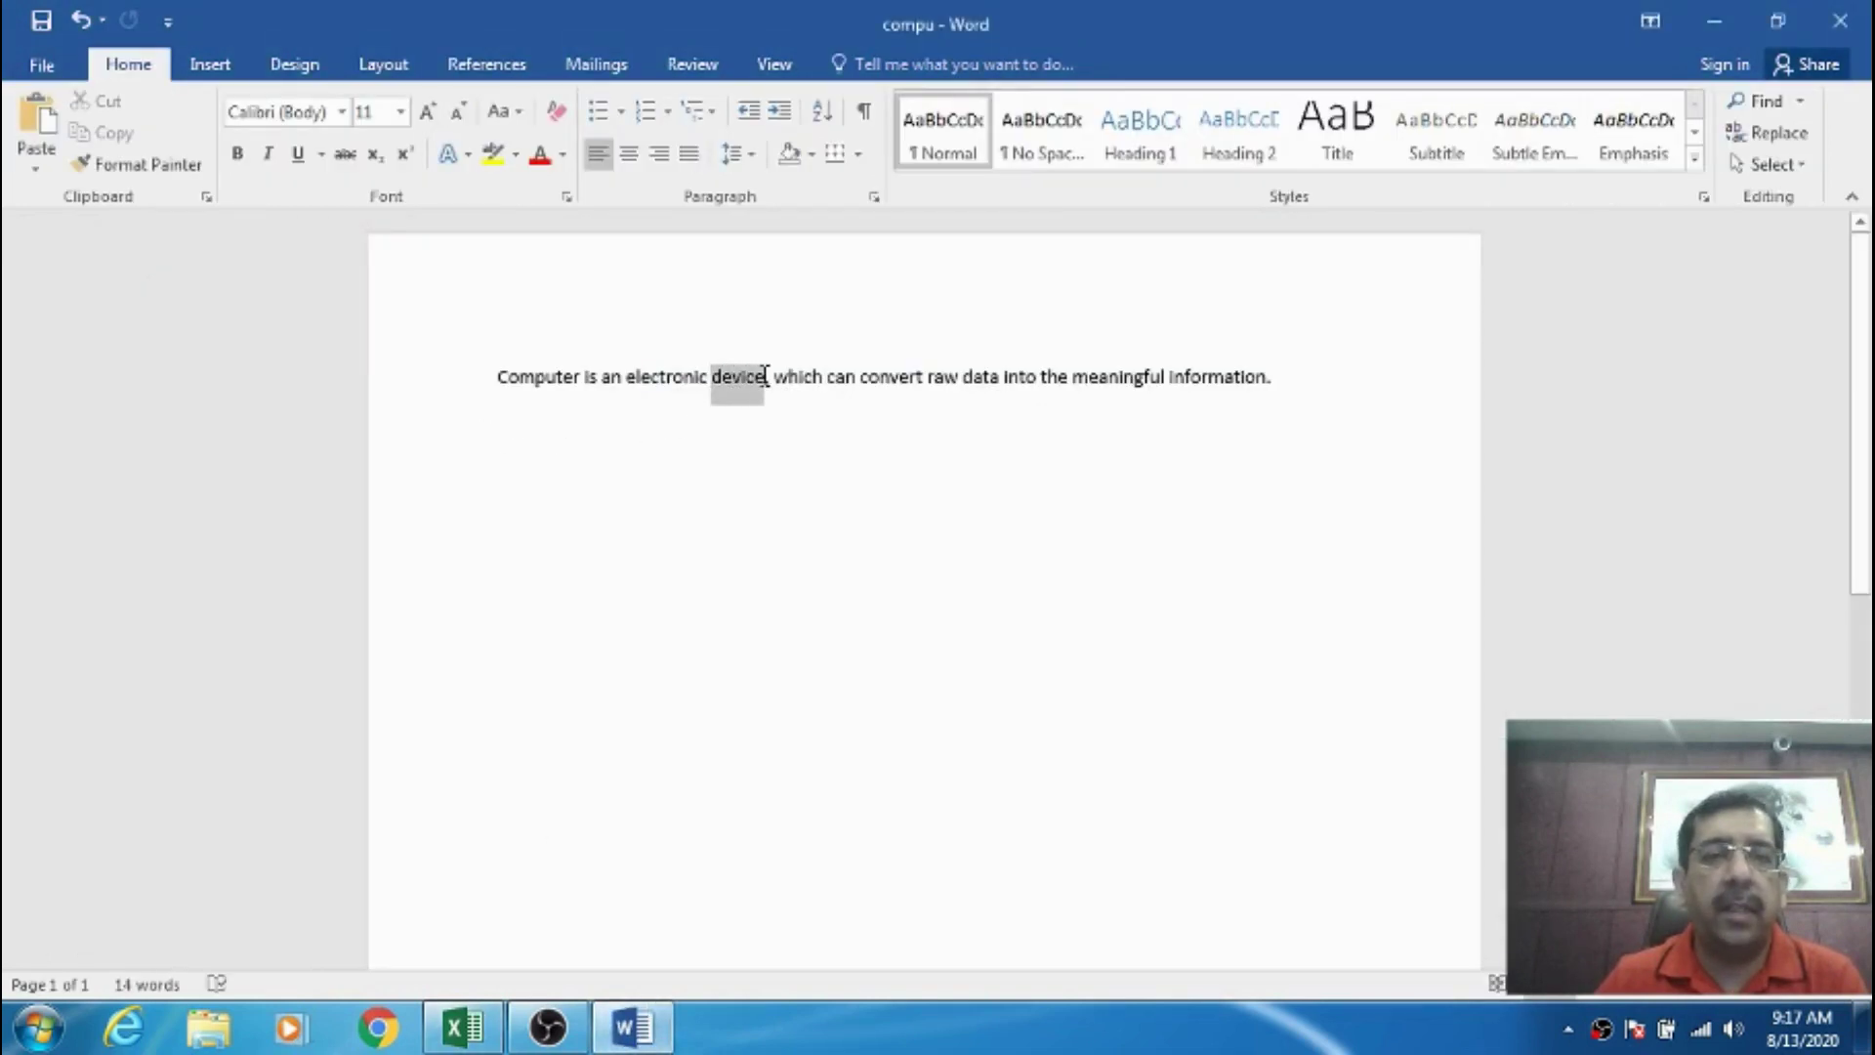
type("machin")
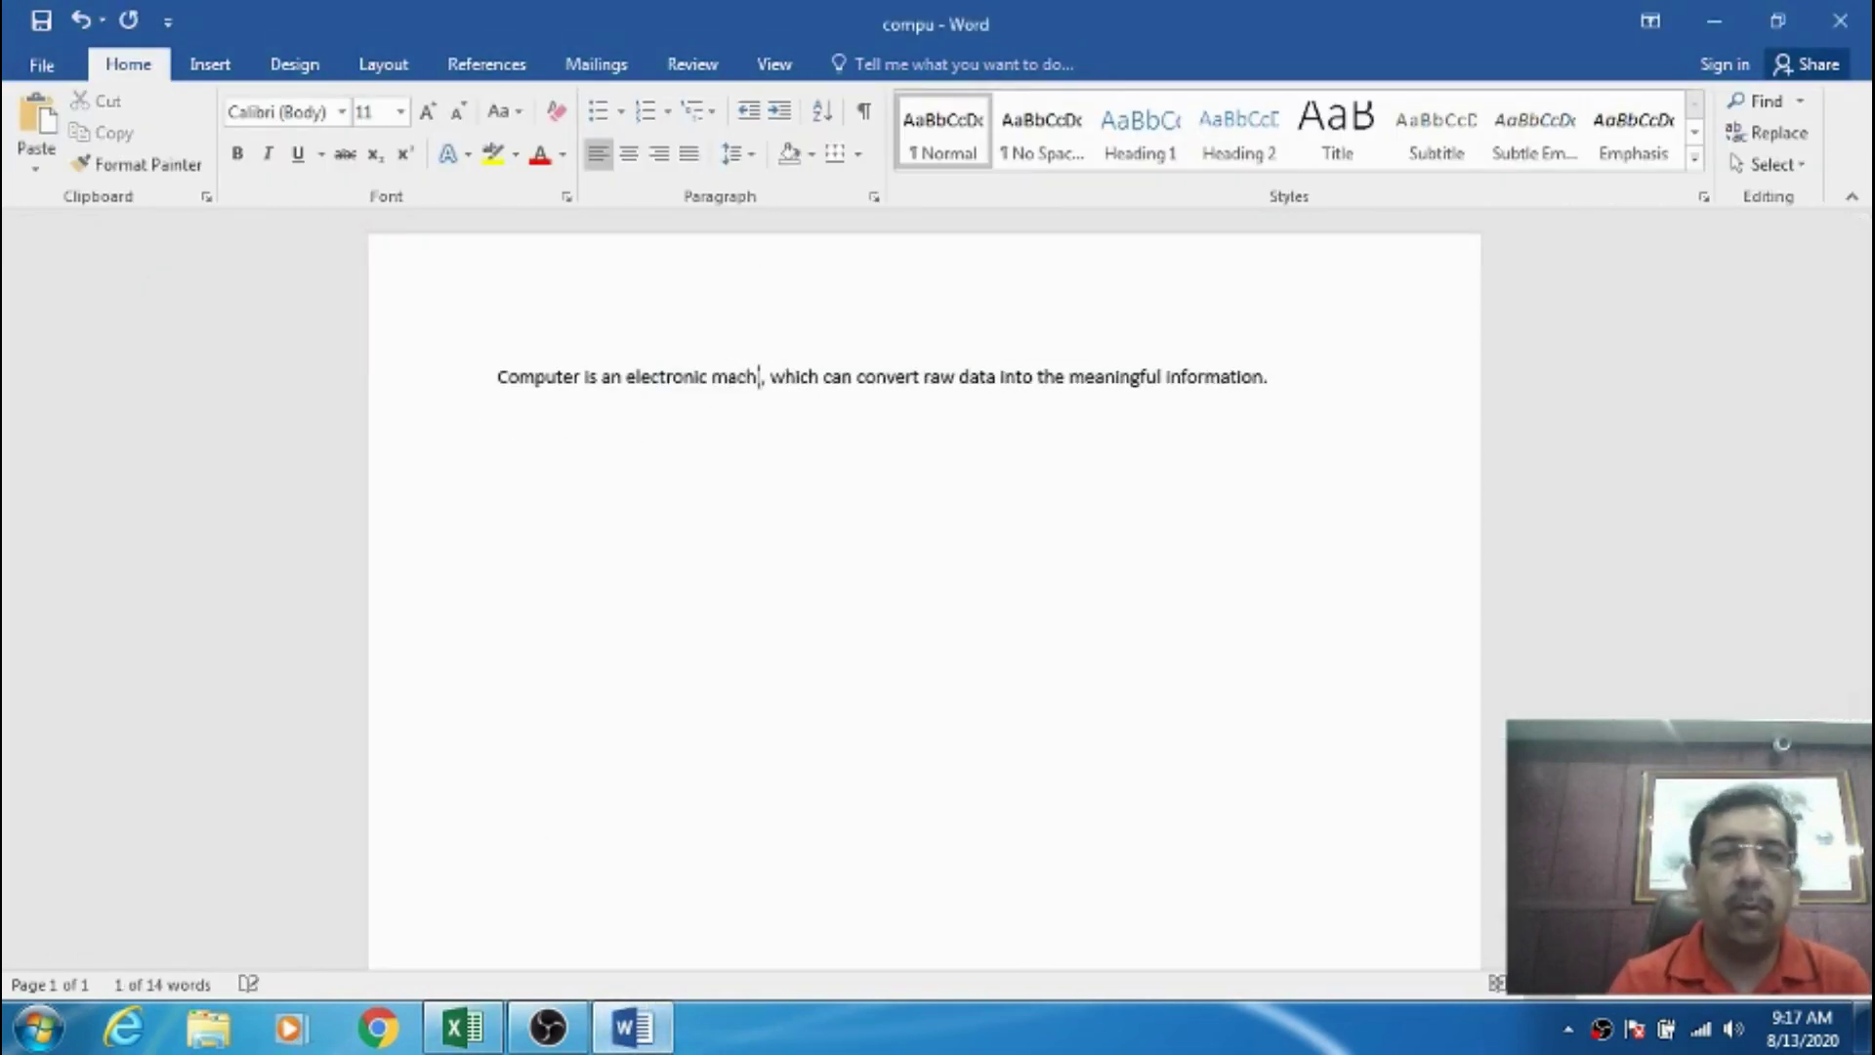
type("e")
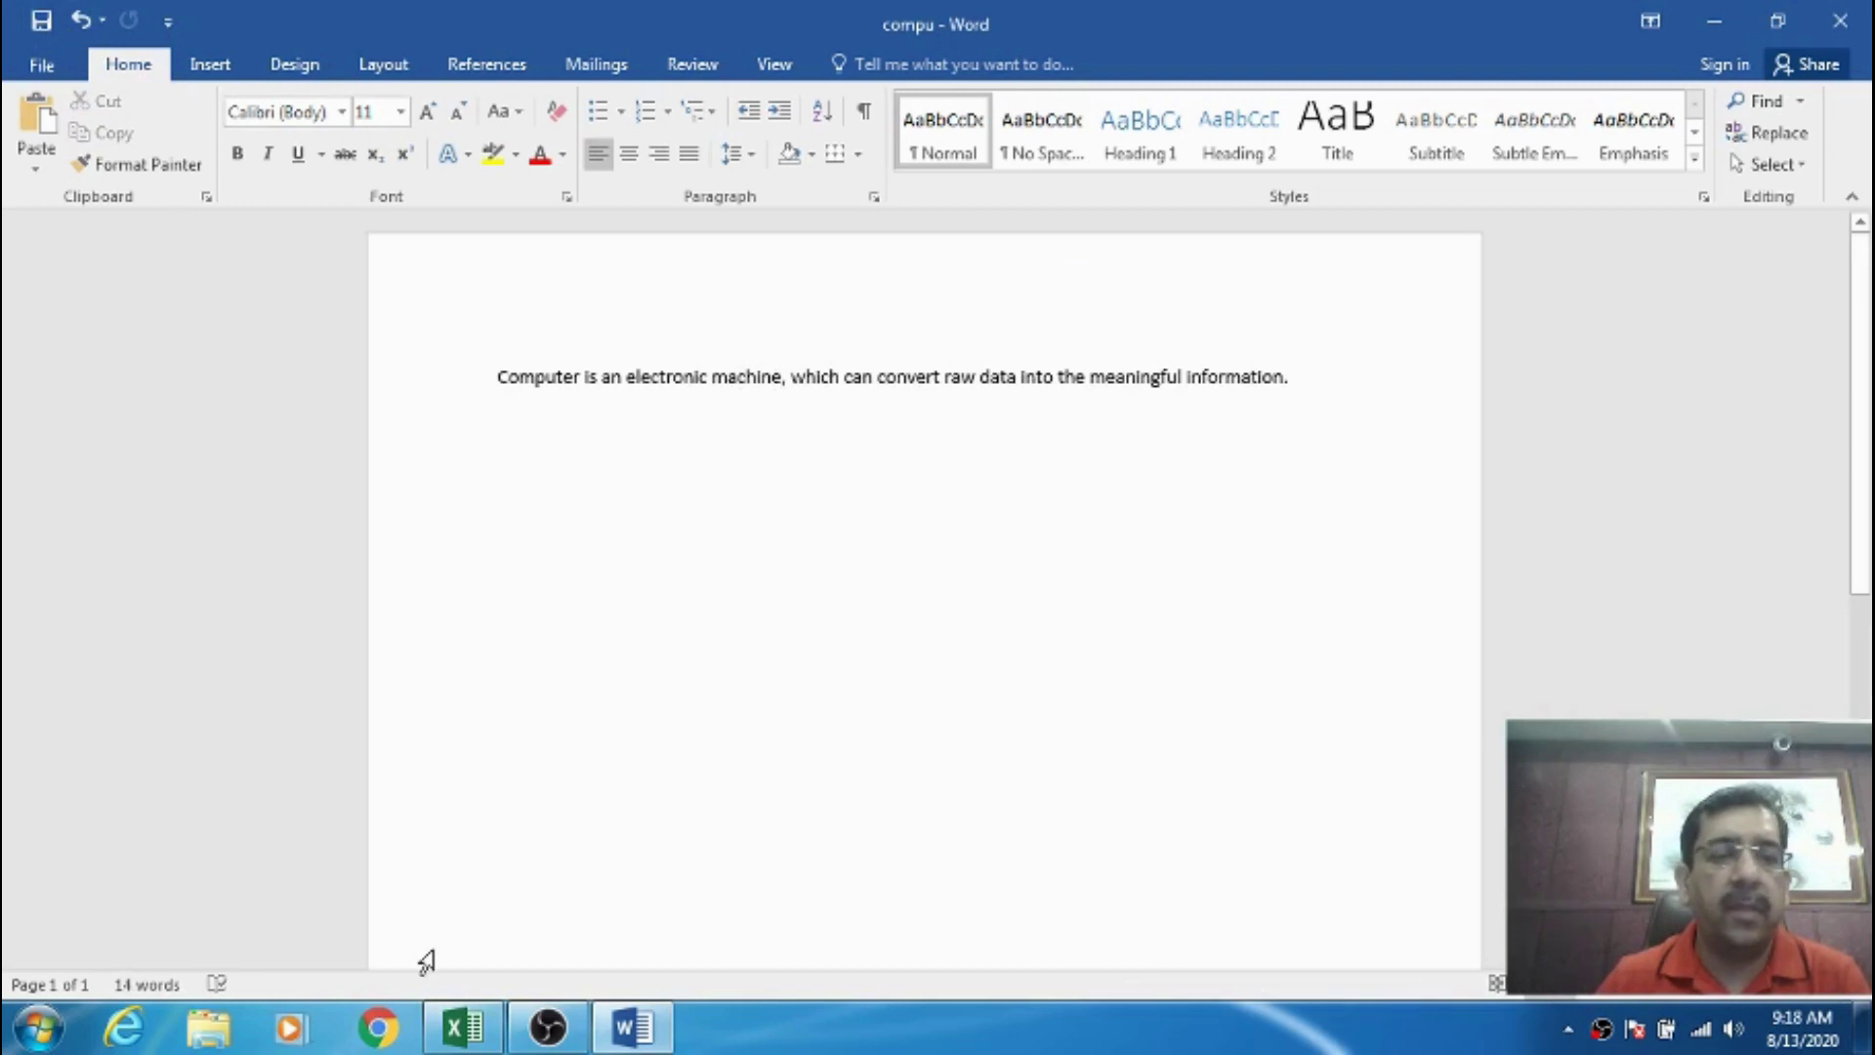
- Switch back to Excel and update the values of the compu.docx link through Edit Links, keeping its existing source
left_click(467, 1026)
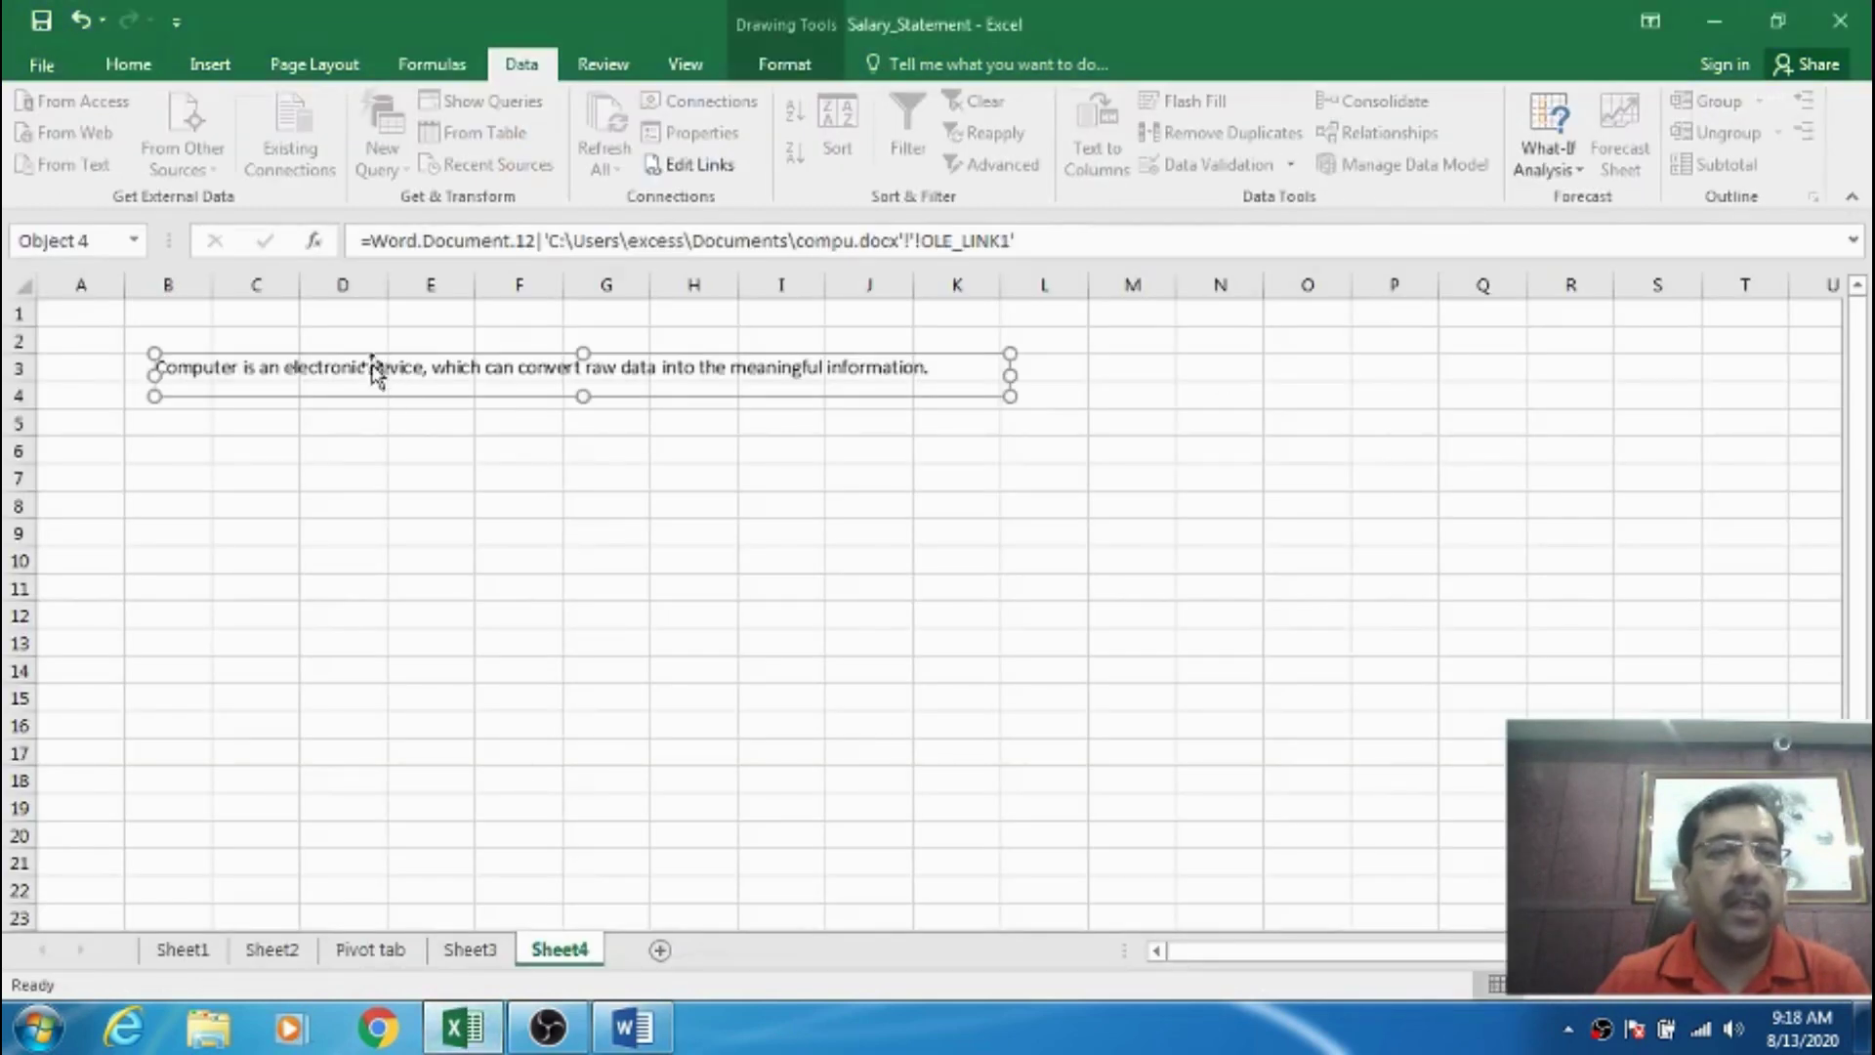
left_click(387, 434)
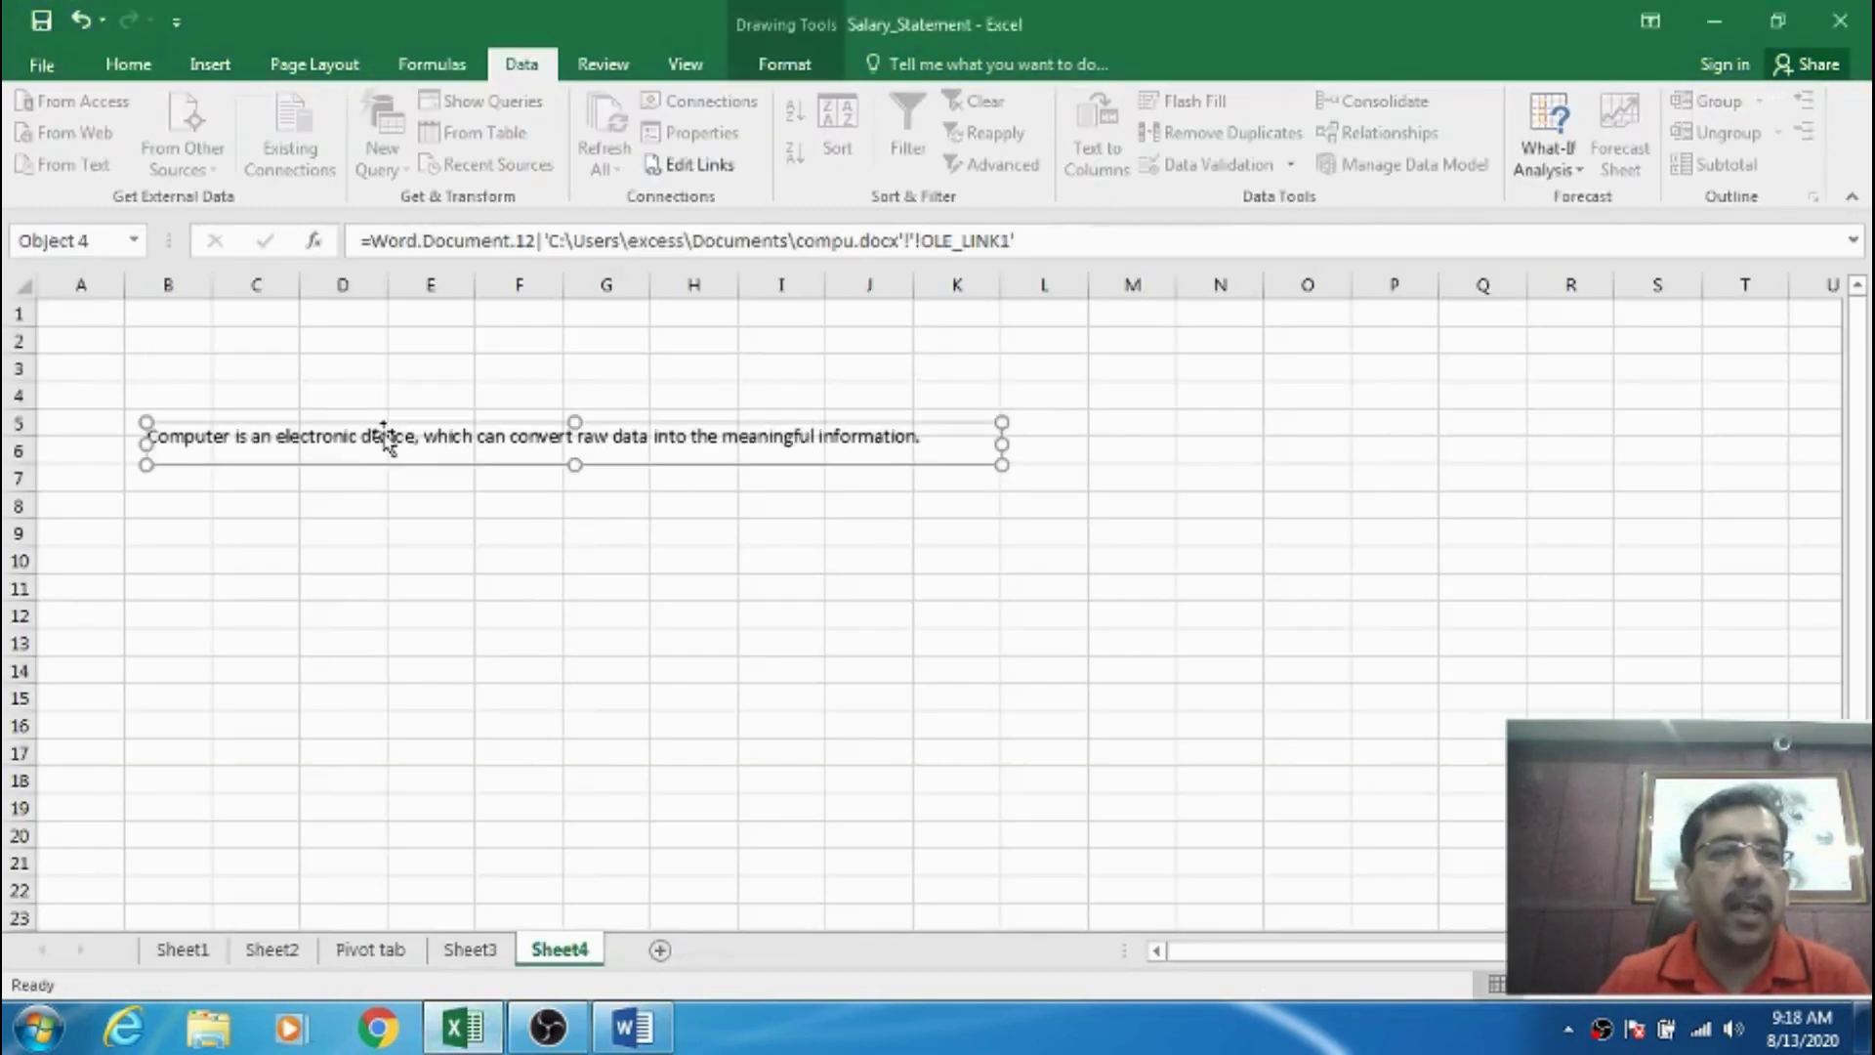
left_click(721, 172)
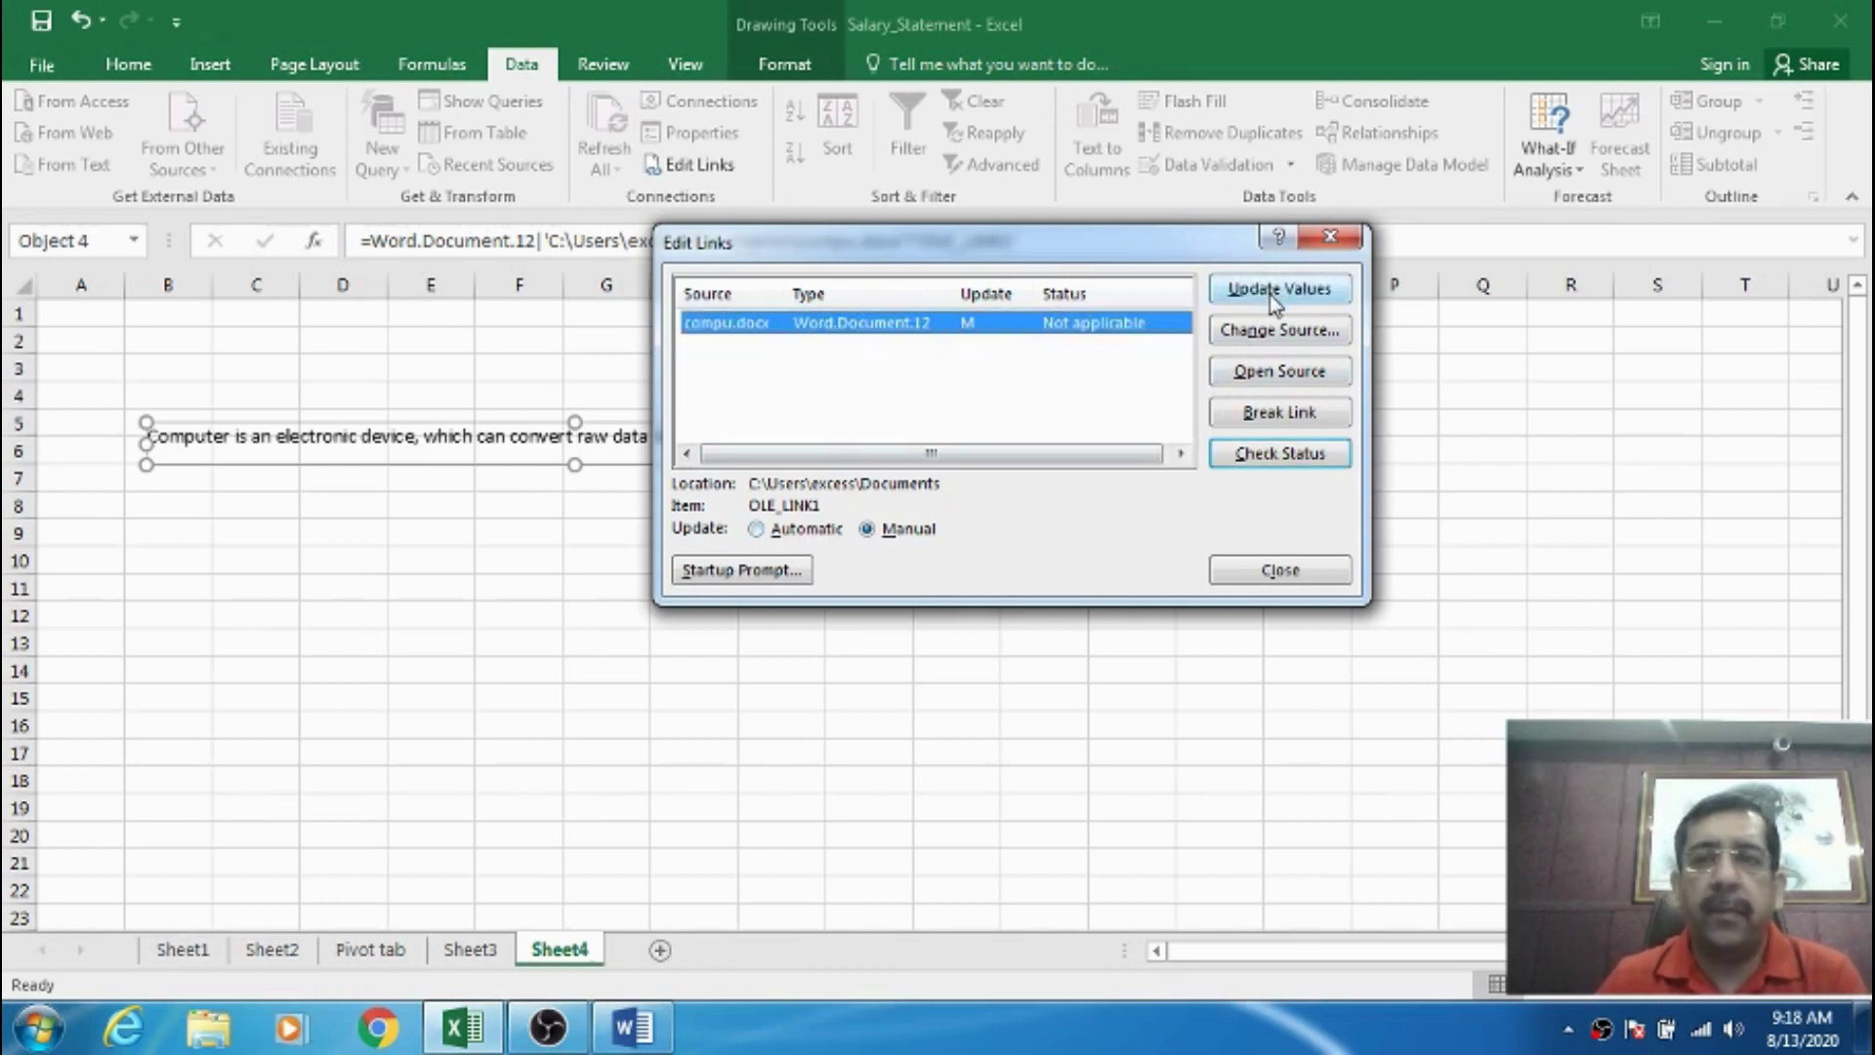
left_click(1275, 331)
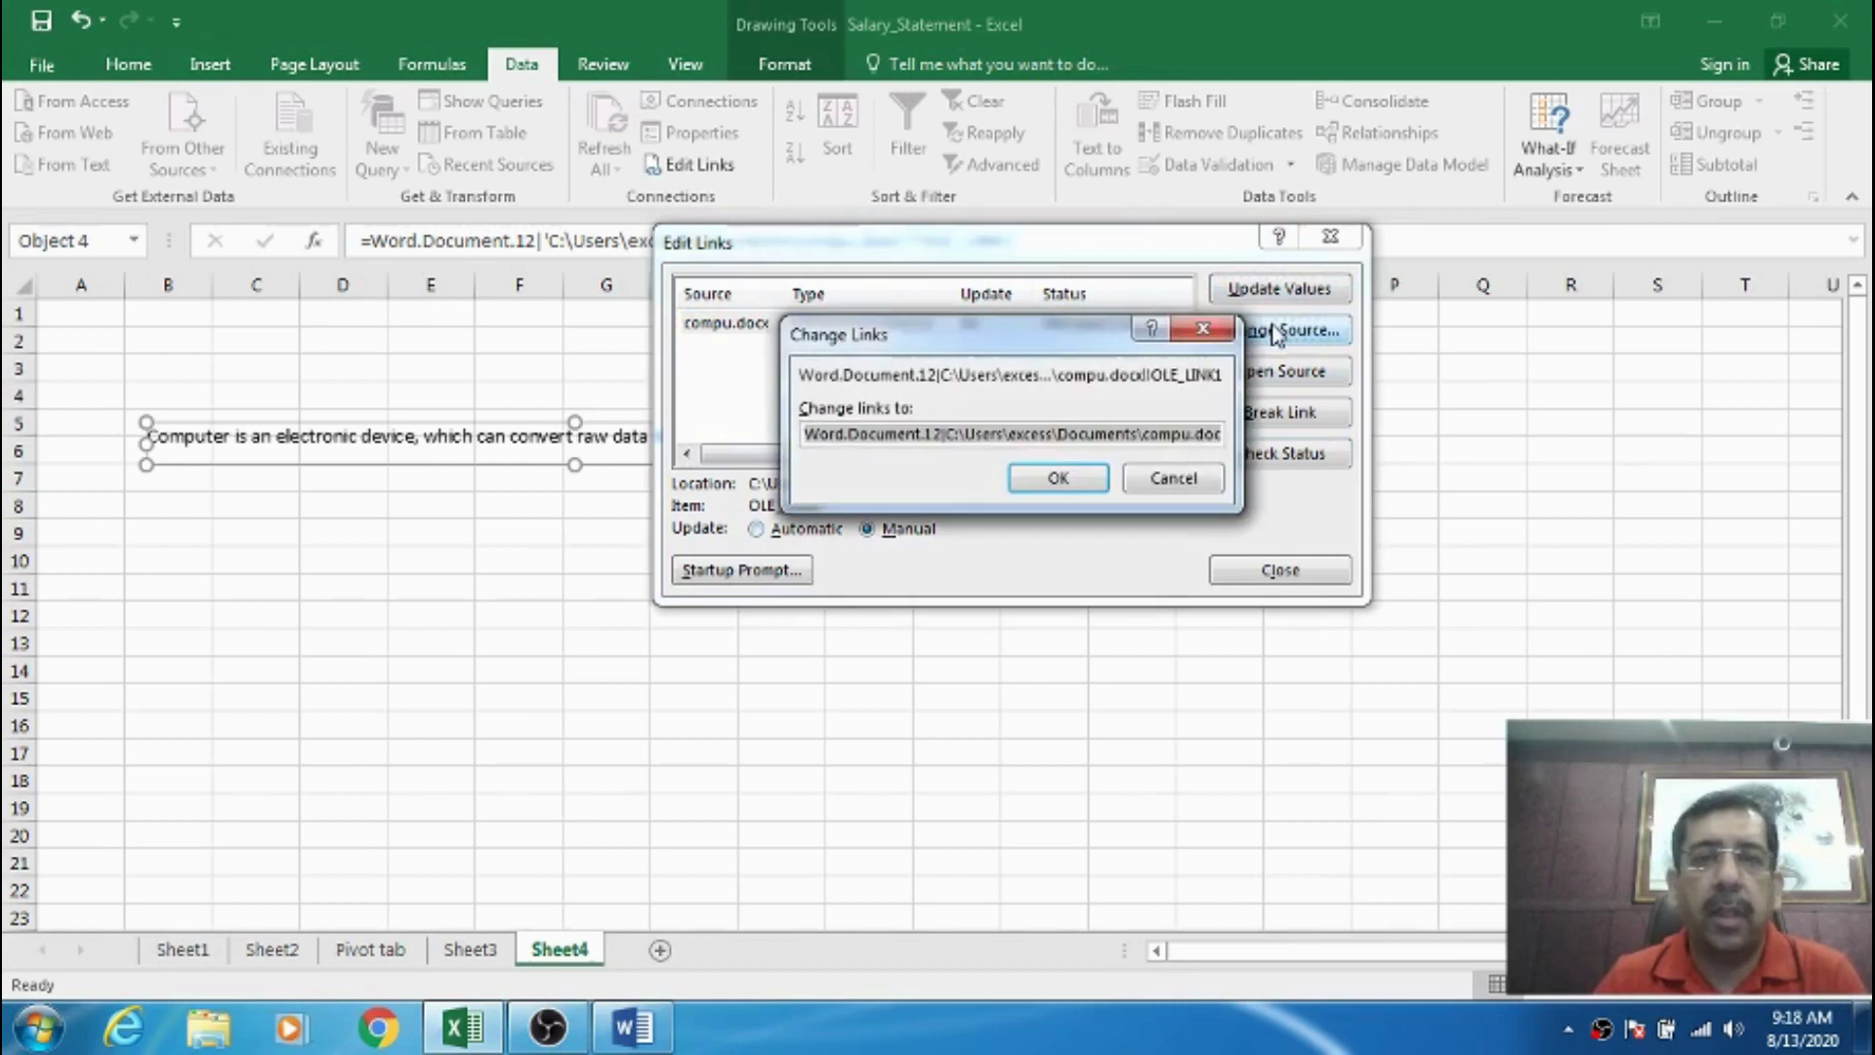
left_click(1172, 479)
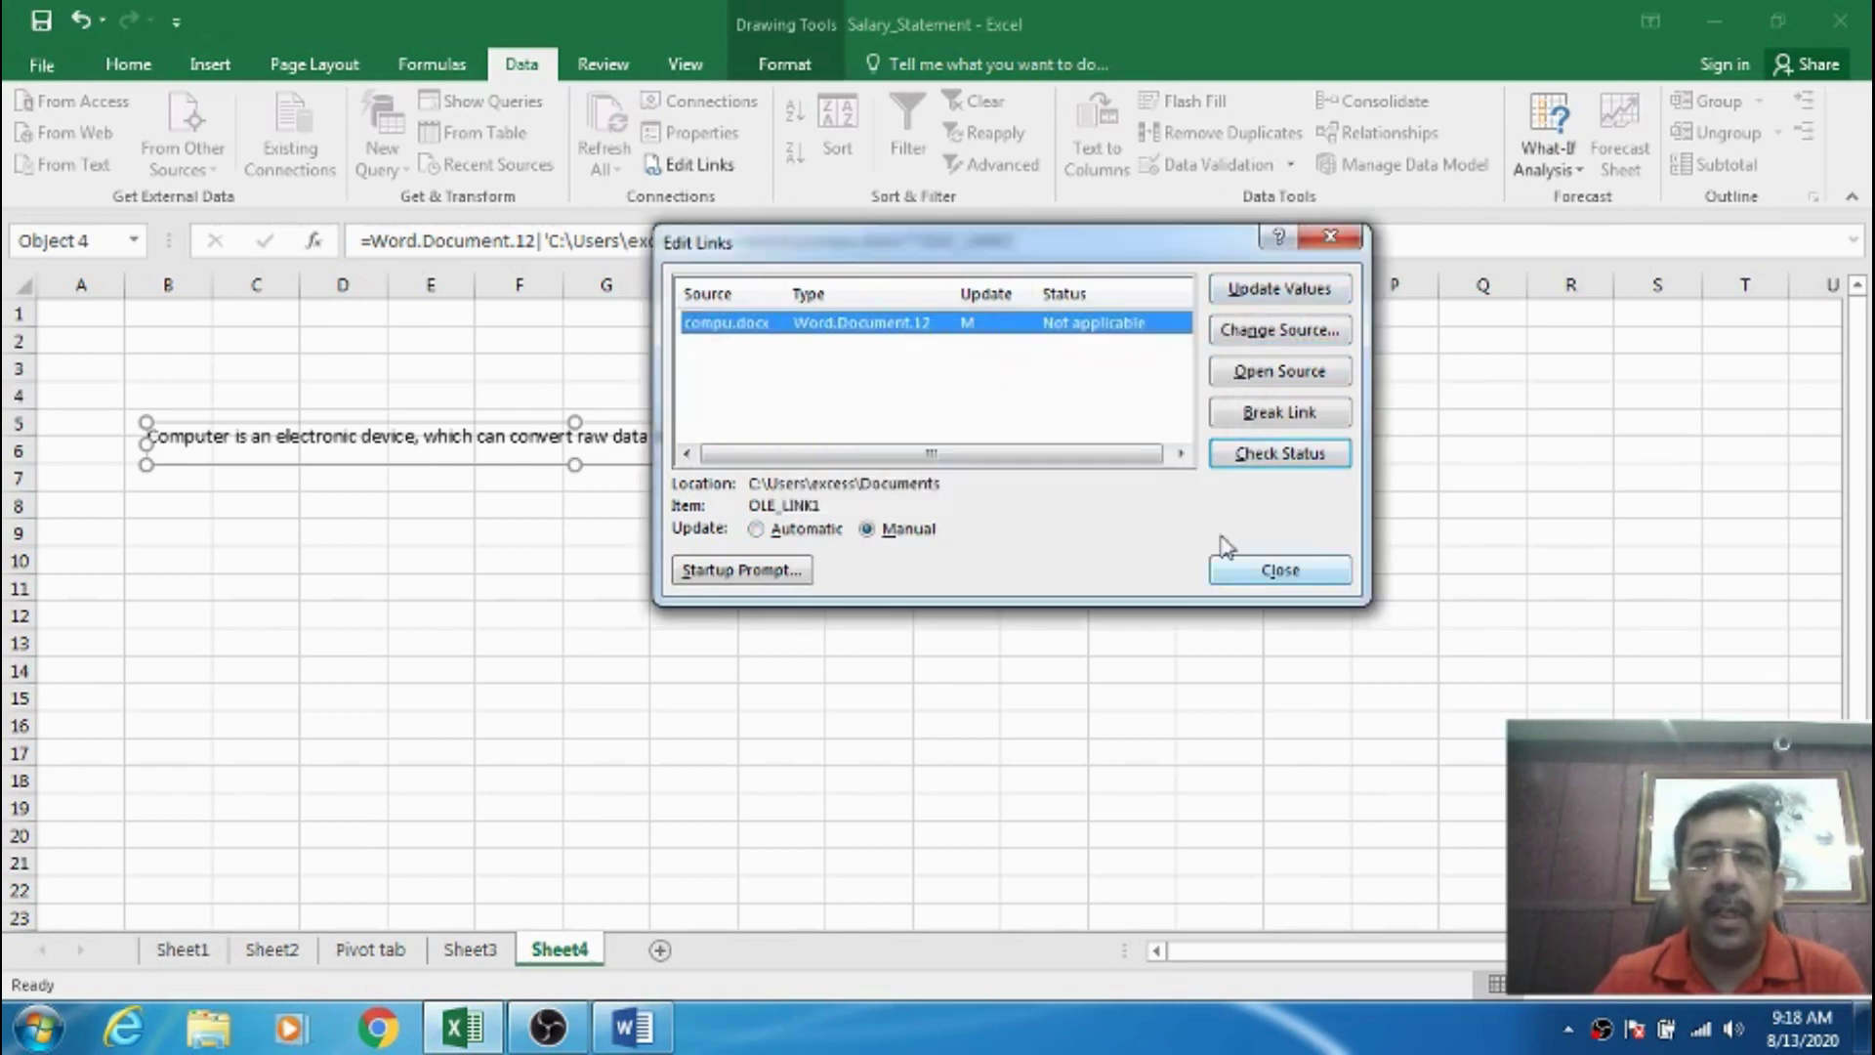
left_click(1262, 576)
left_click(693, 560)
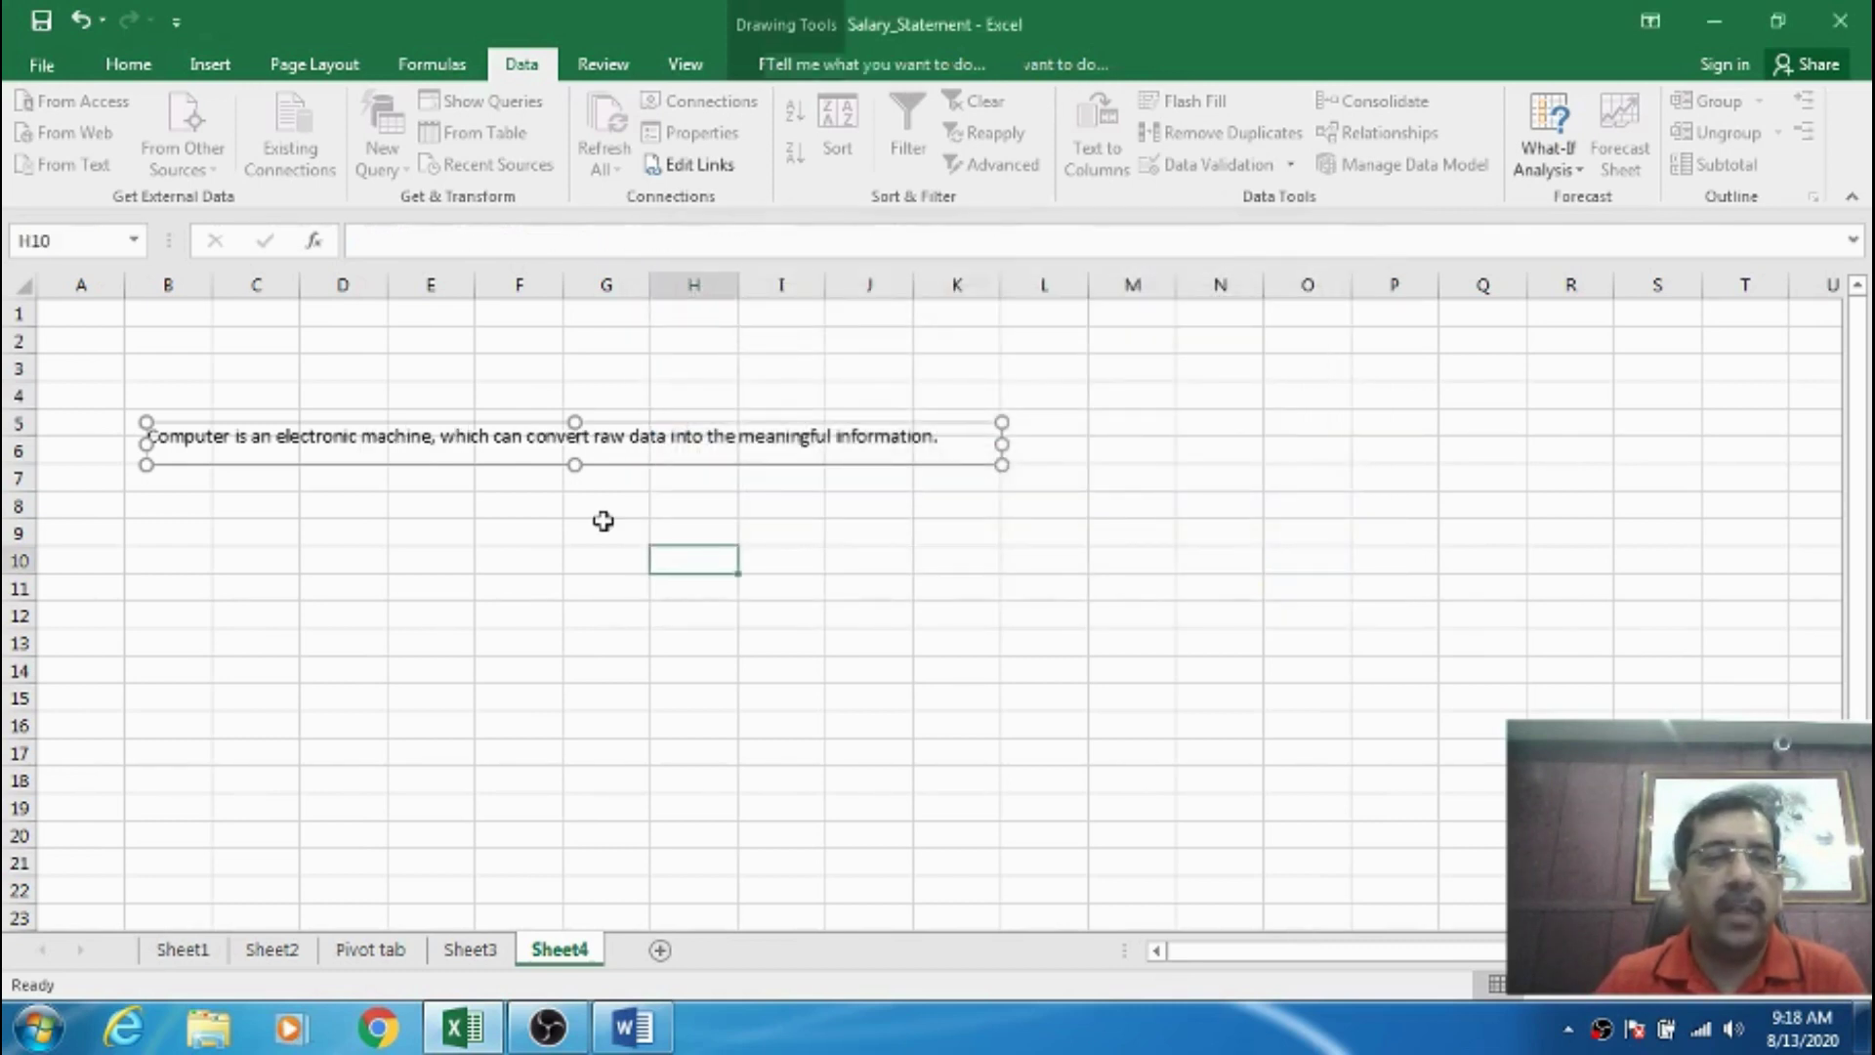
- Delete the linked Word sentence object from Sheet4
left_click(407, 445)
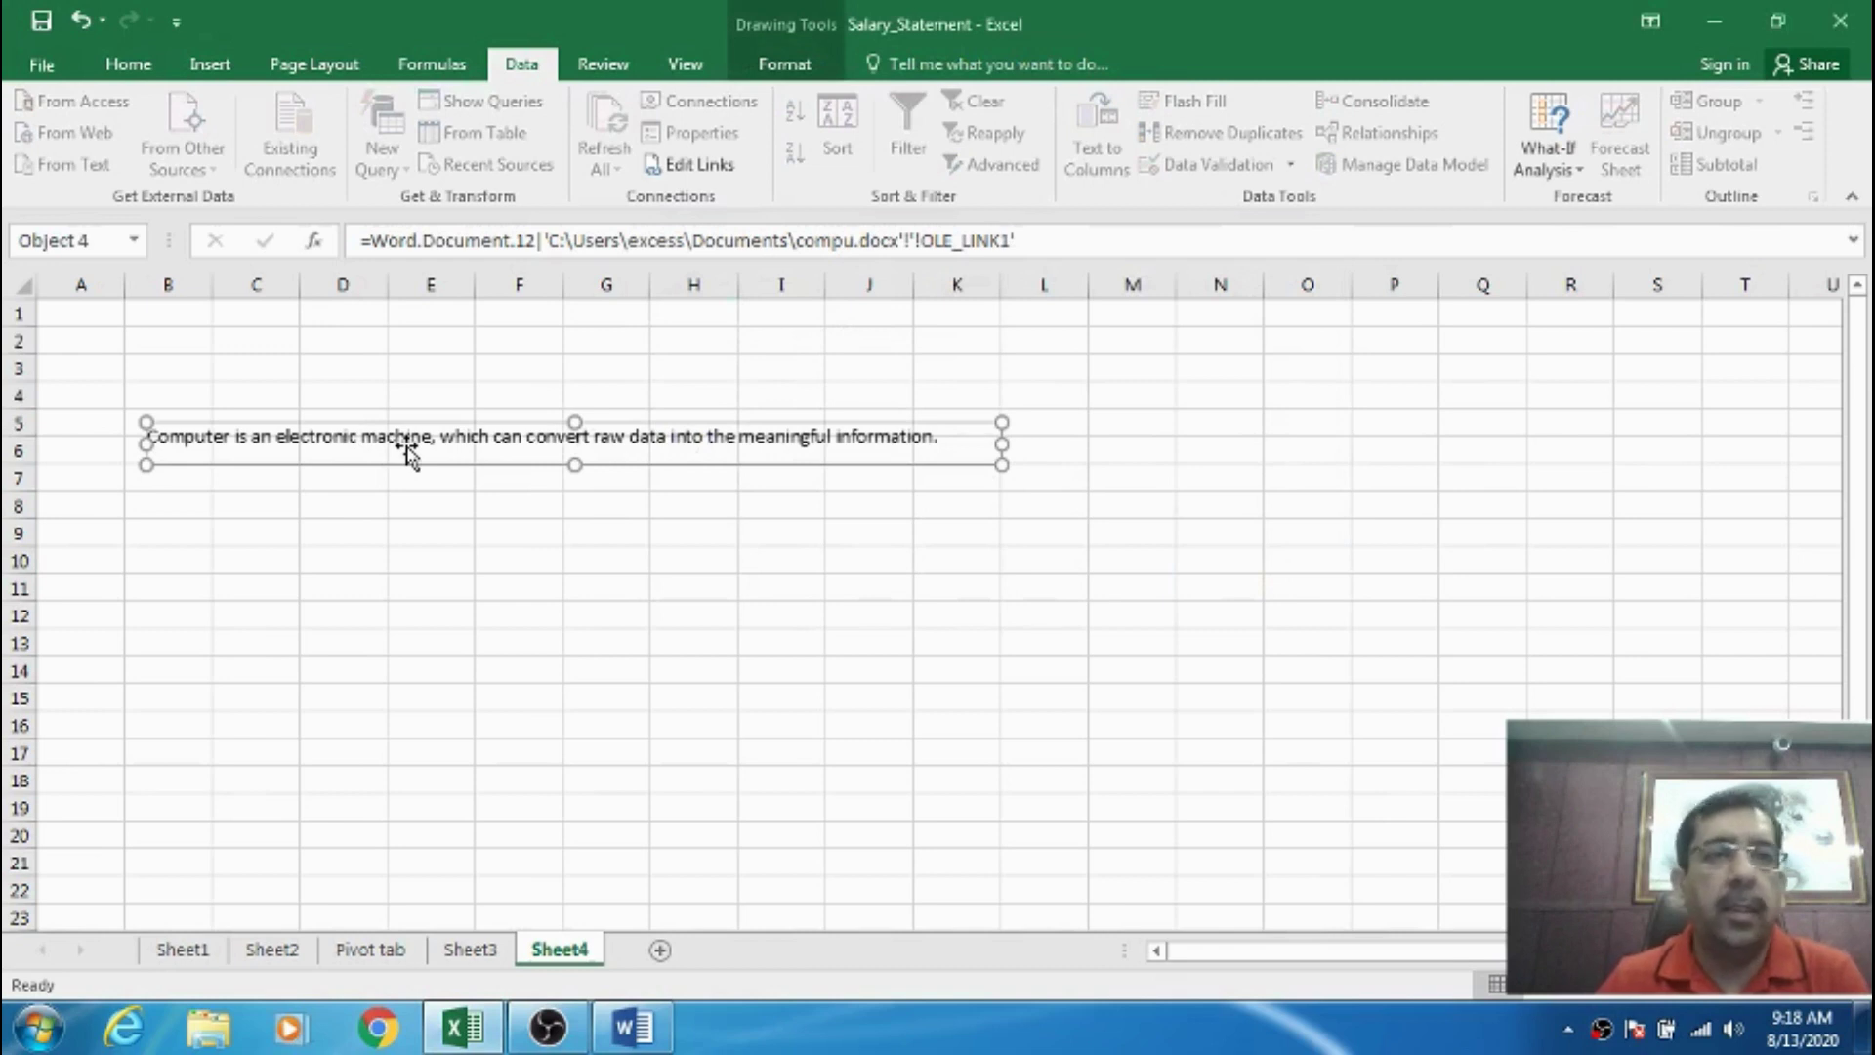
left_click_drag(406, 446, 431, 371)
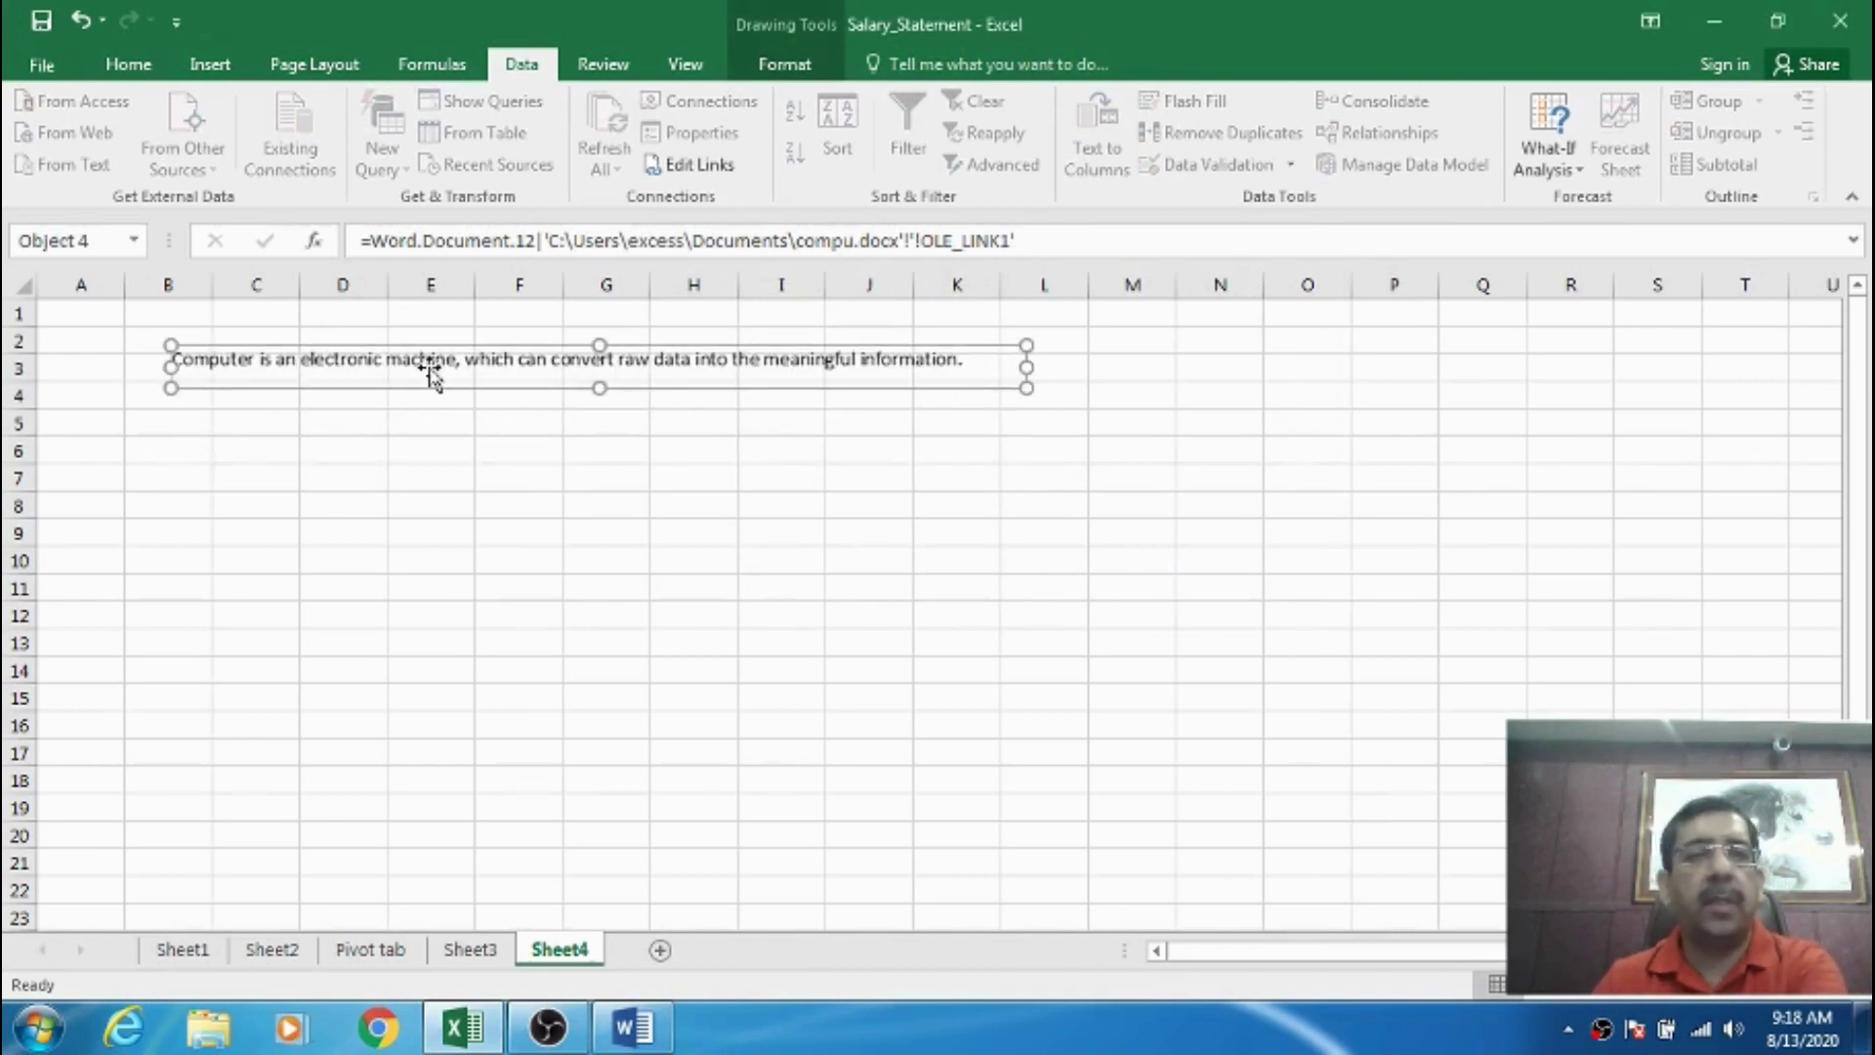
key("Delete")
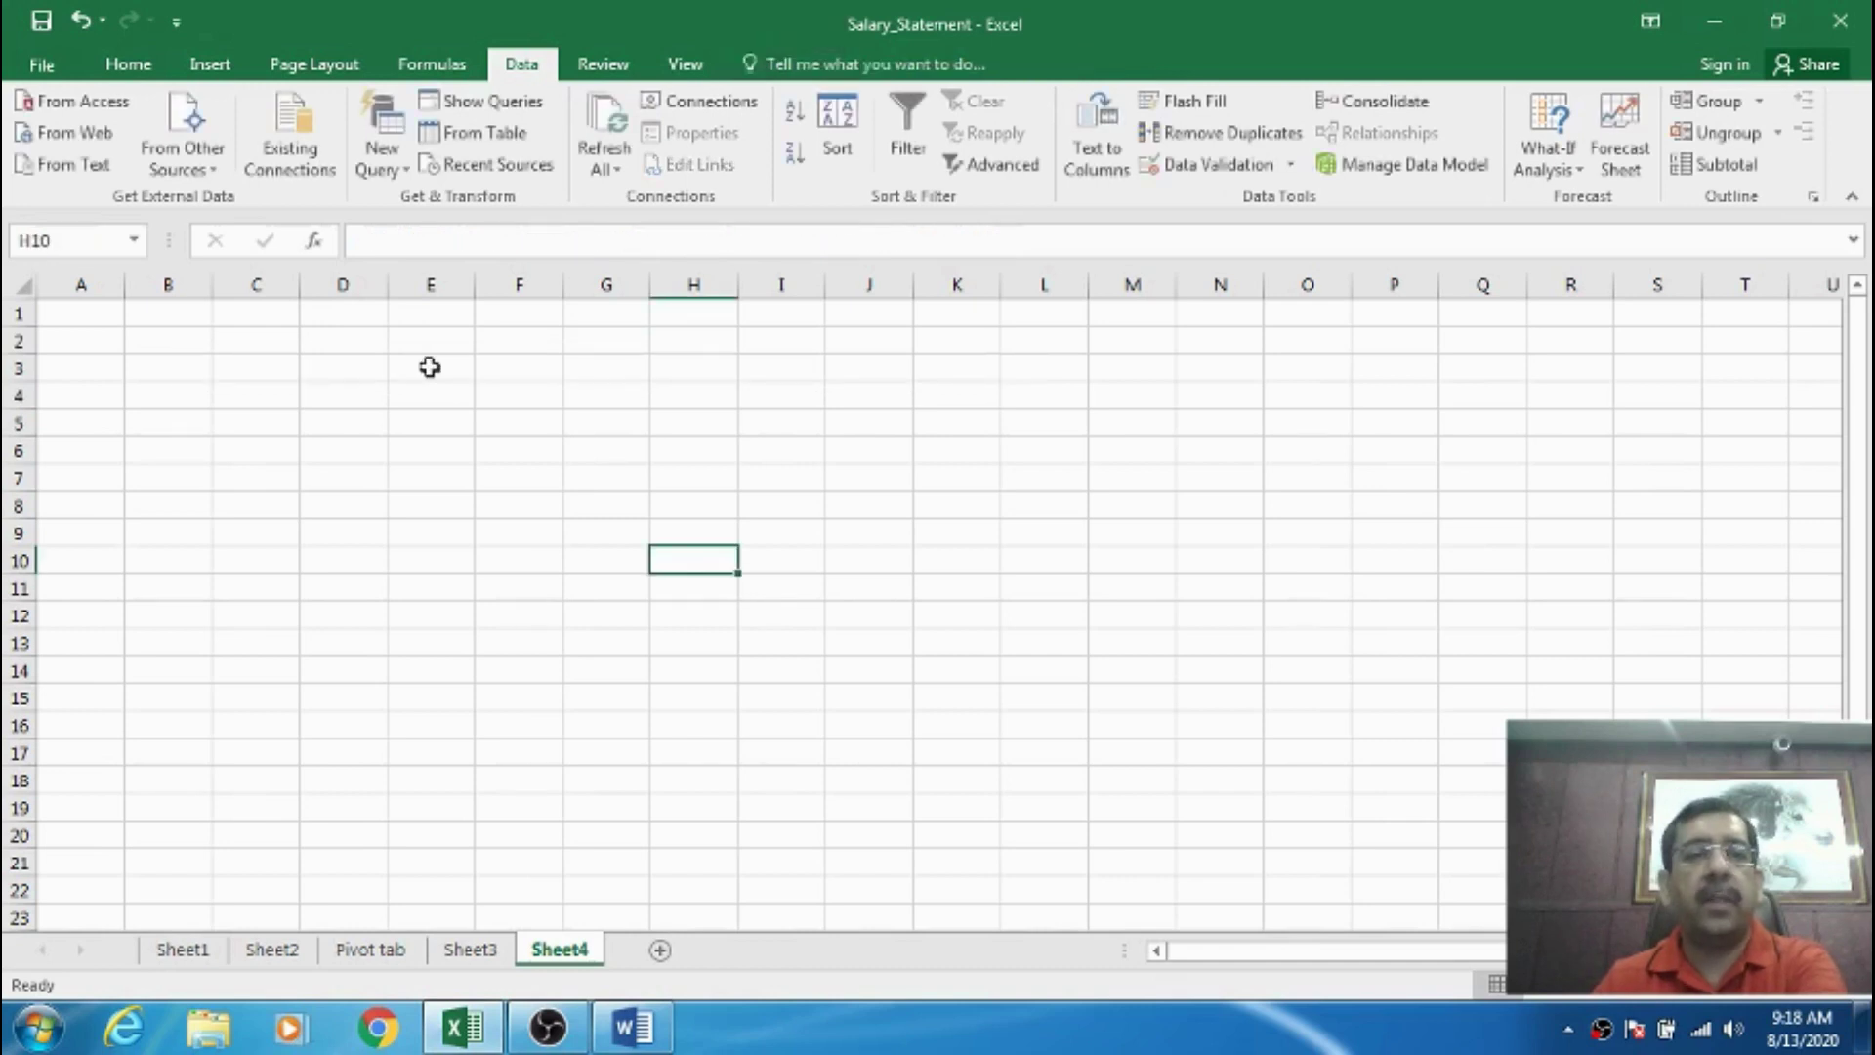
left_click(95, 314)
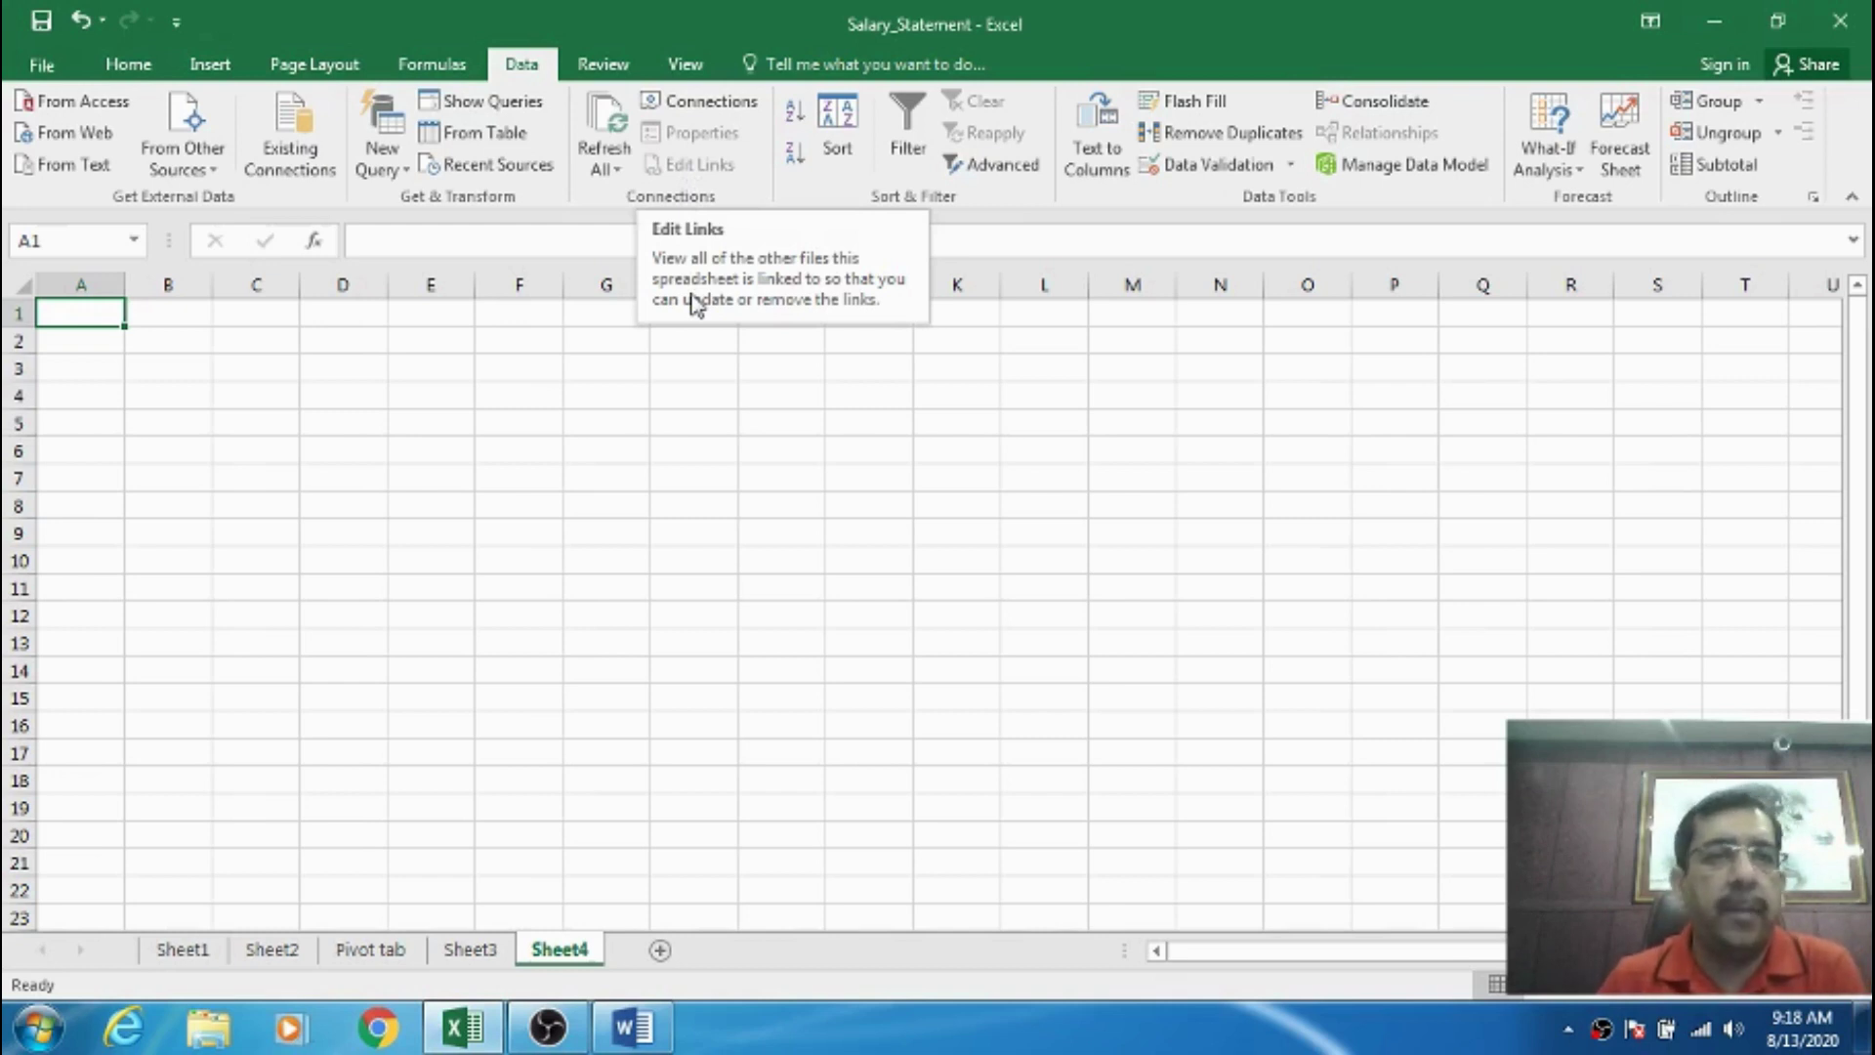
left_click(194, 315)
left_click(76, 313)
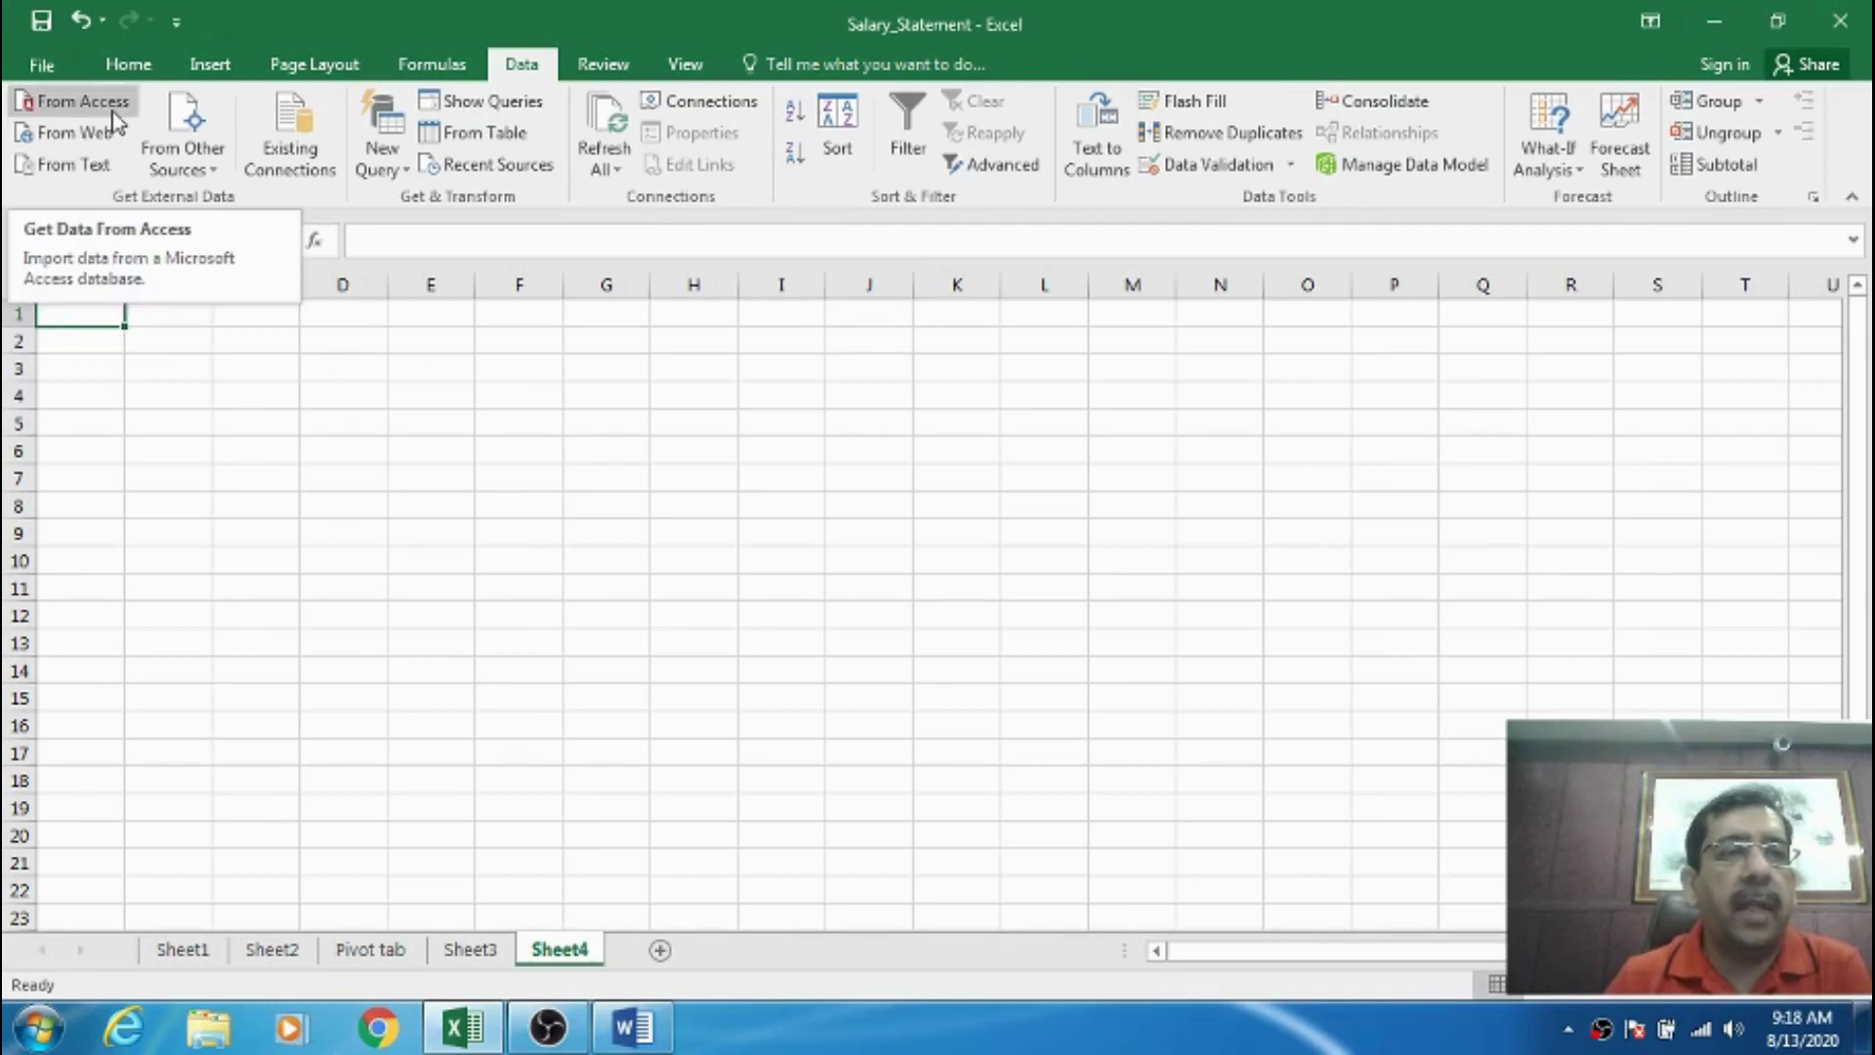
left_click(190, 304)
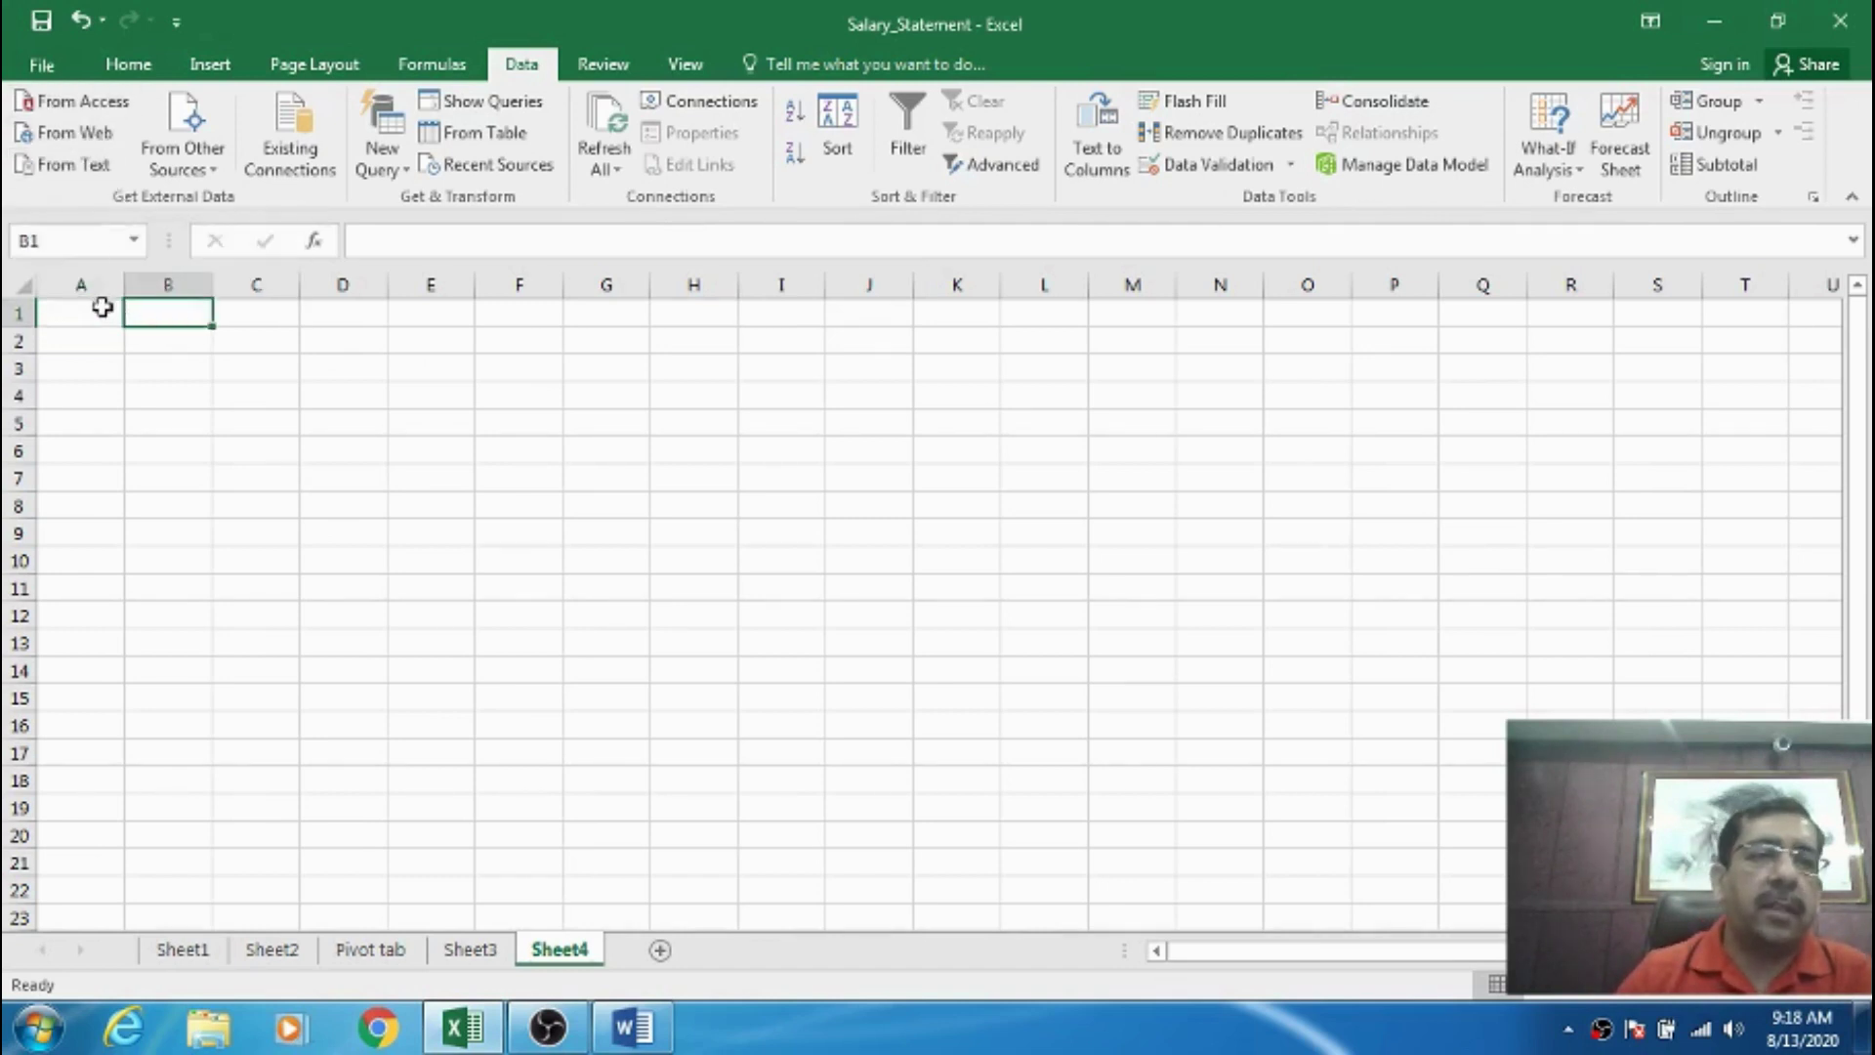
left_click(101, 309)
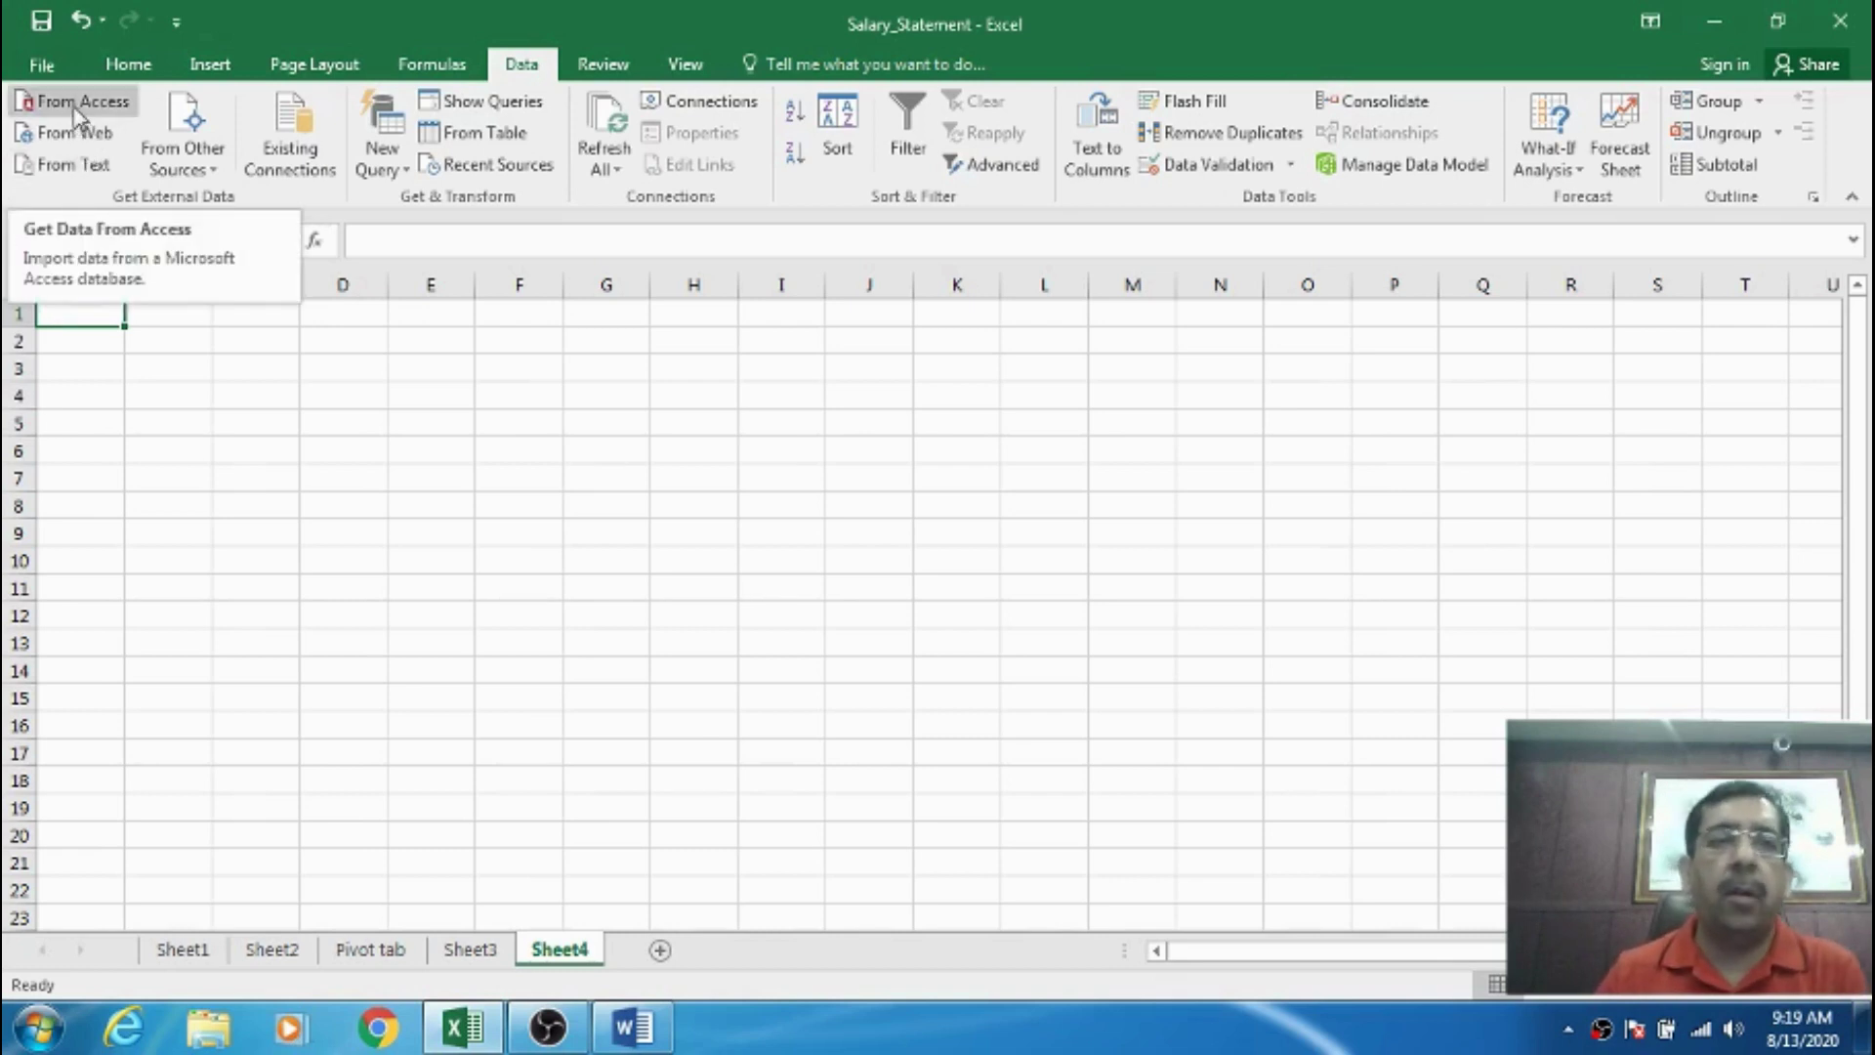
left_click(167, 313)
left_click(93, 313)
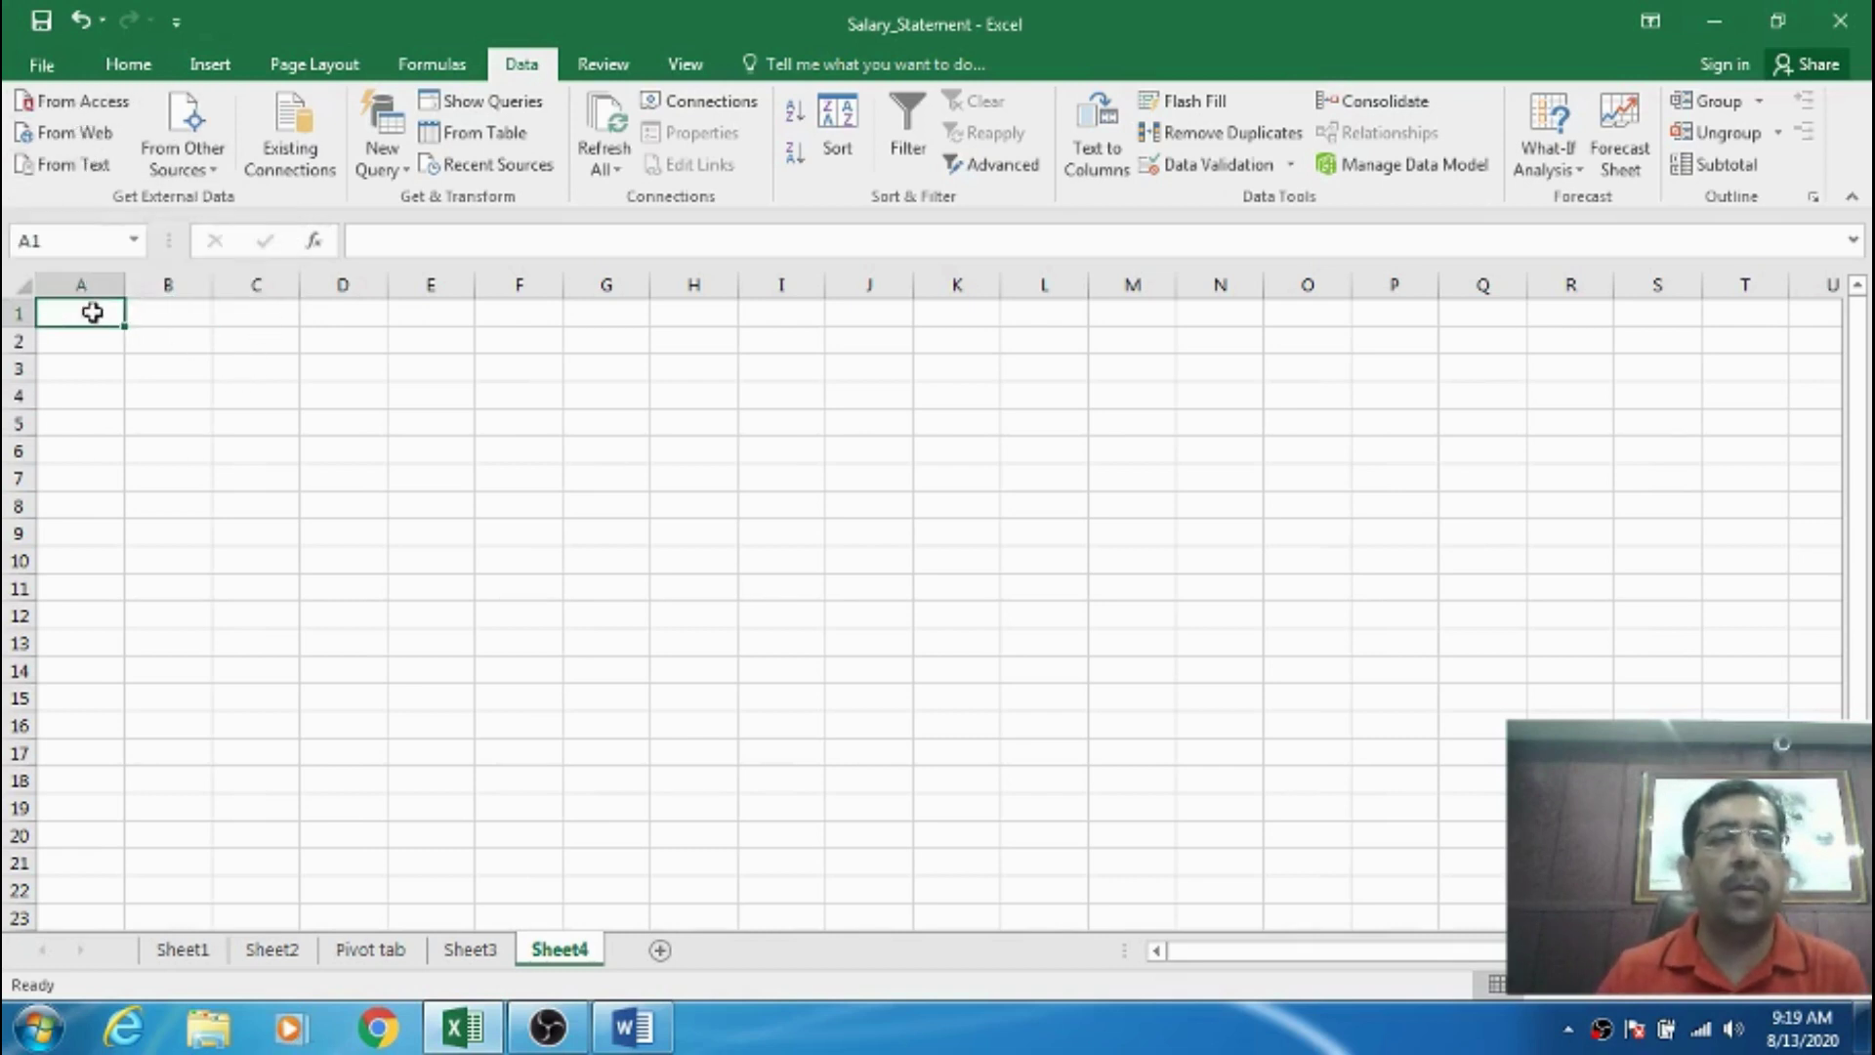
left_click(156, 318)
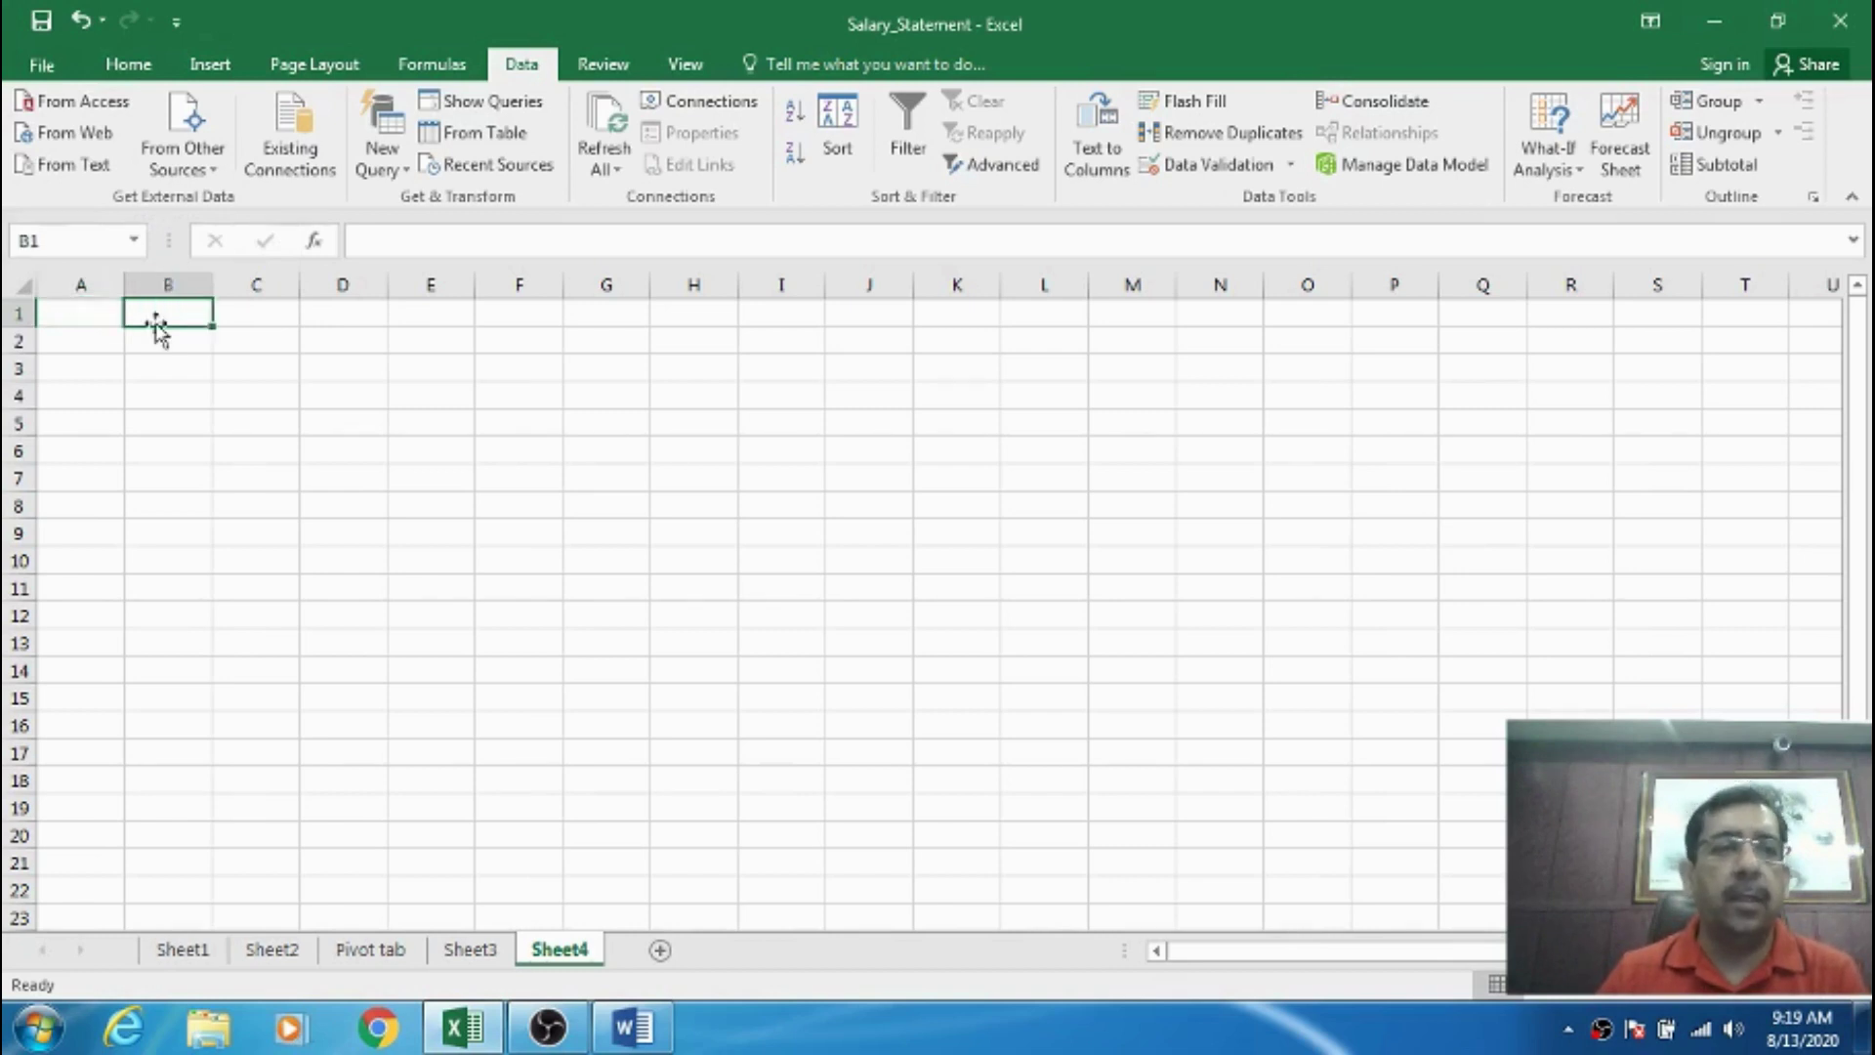
left_click(94, 313)
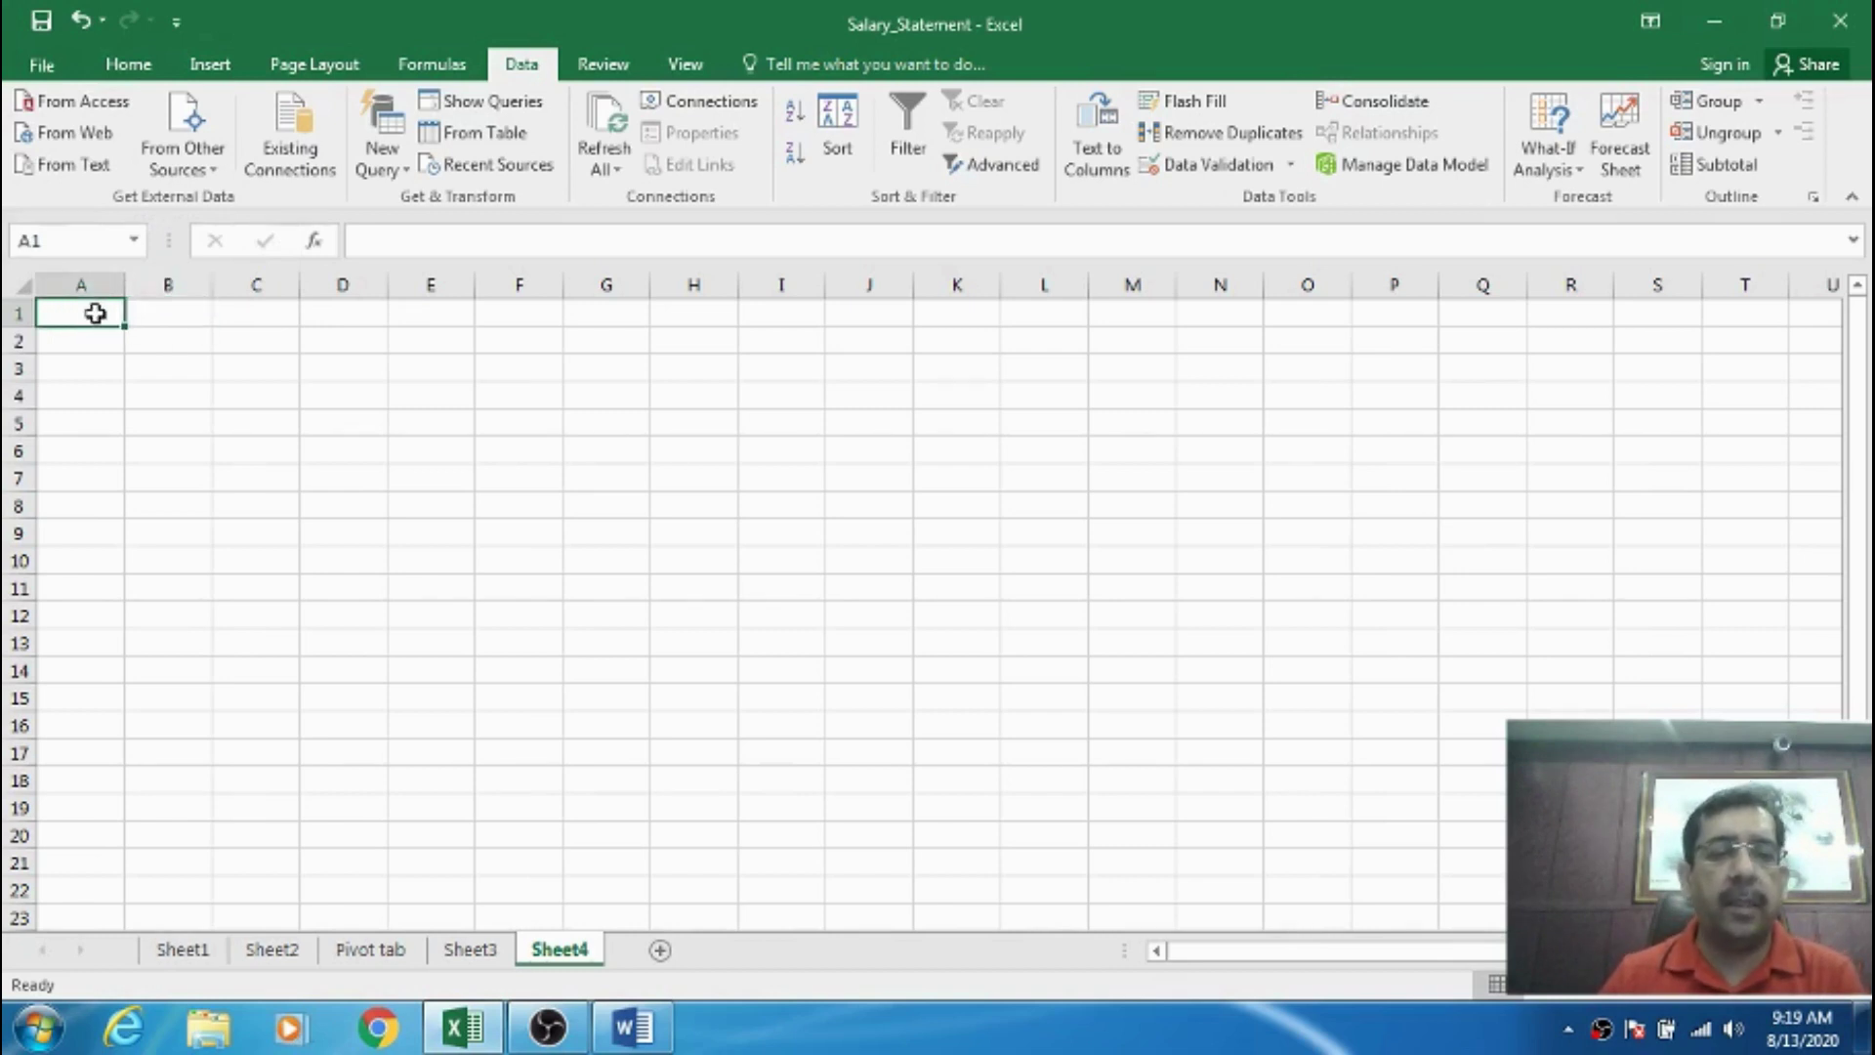
- Import the Students Access database from the Documents library into Sheet4 as a table starting at cell A1
left_click(95, 103)
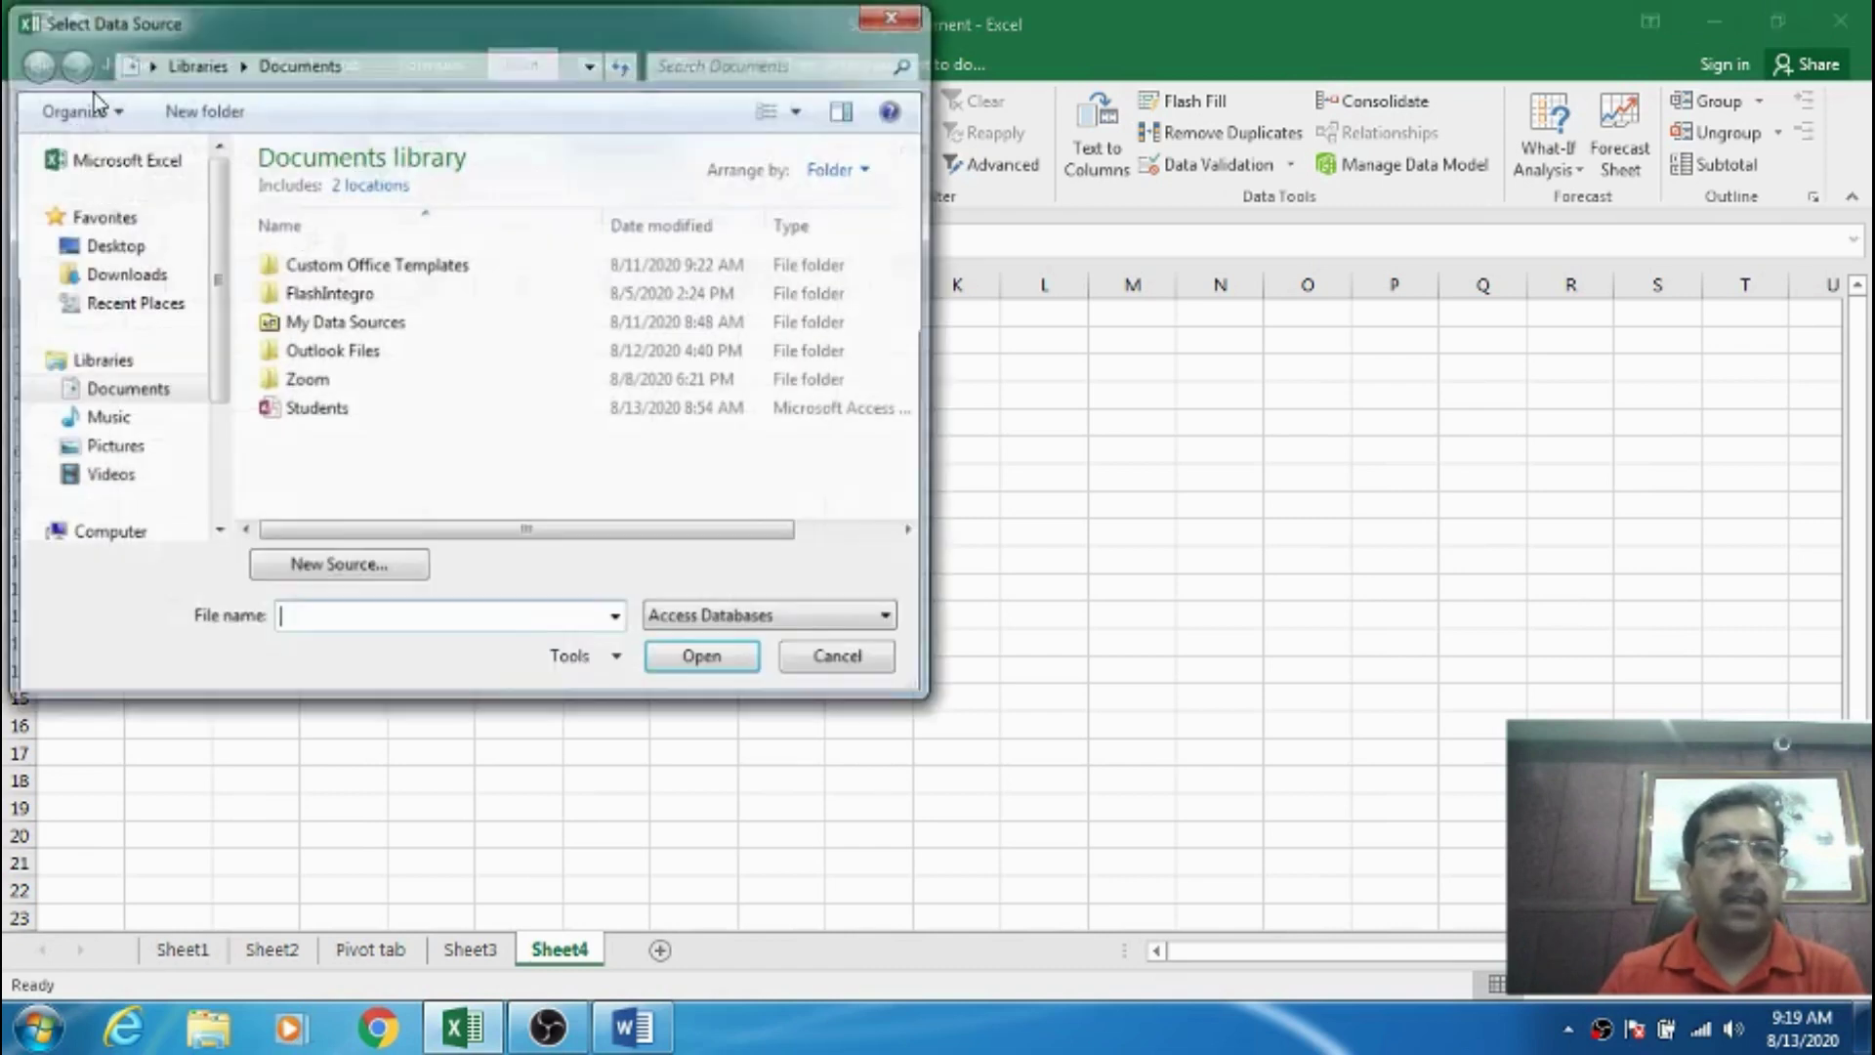
left_click(332, 412)
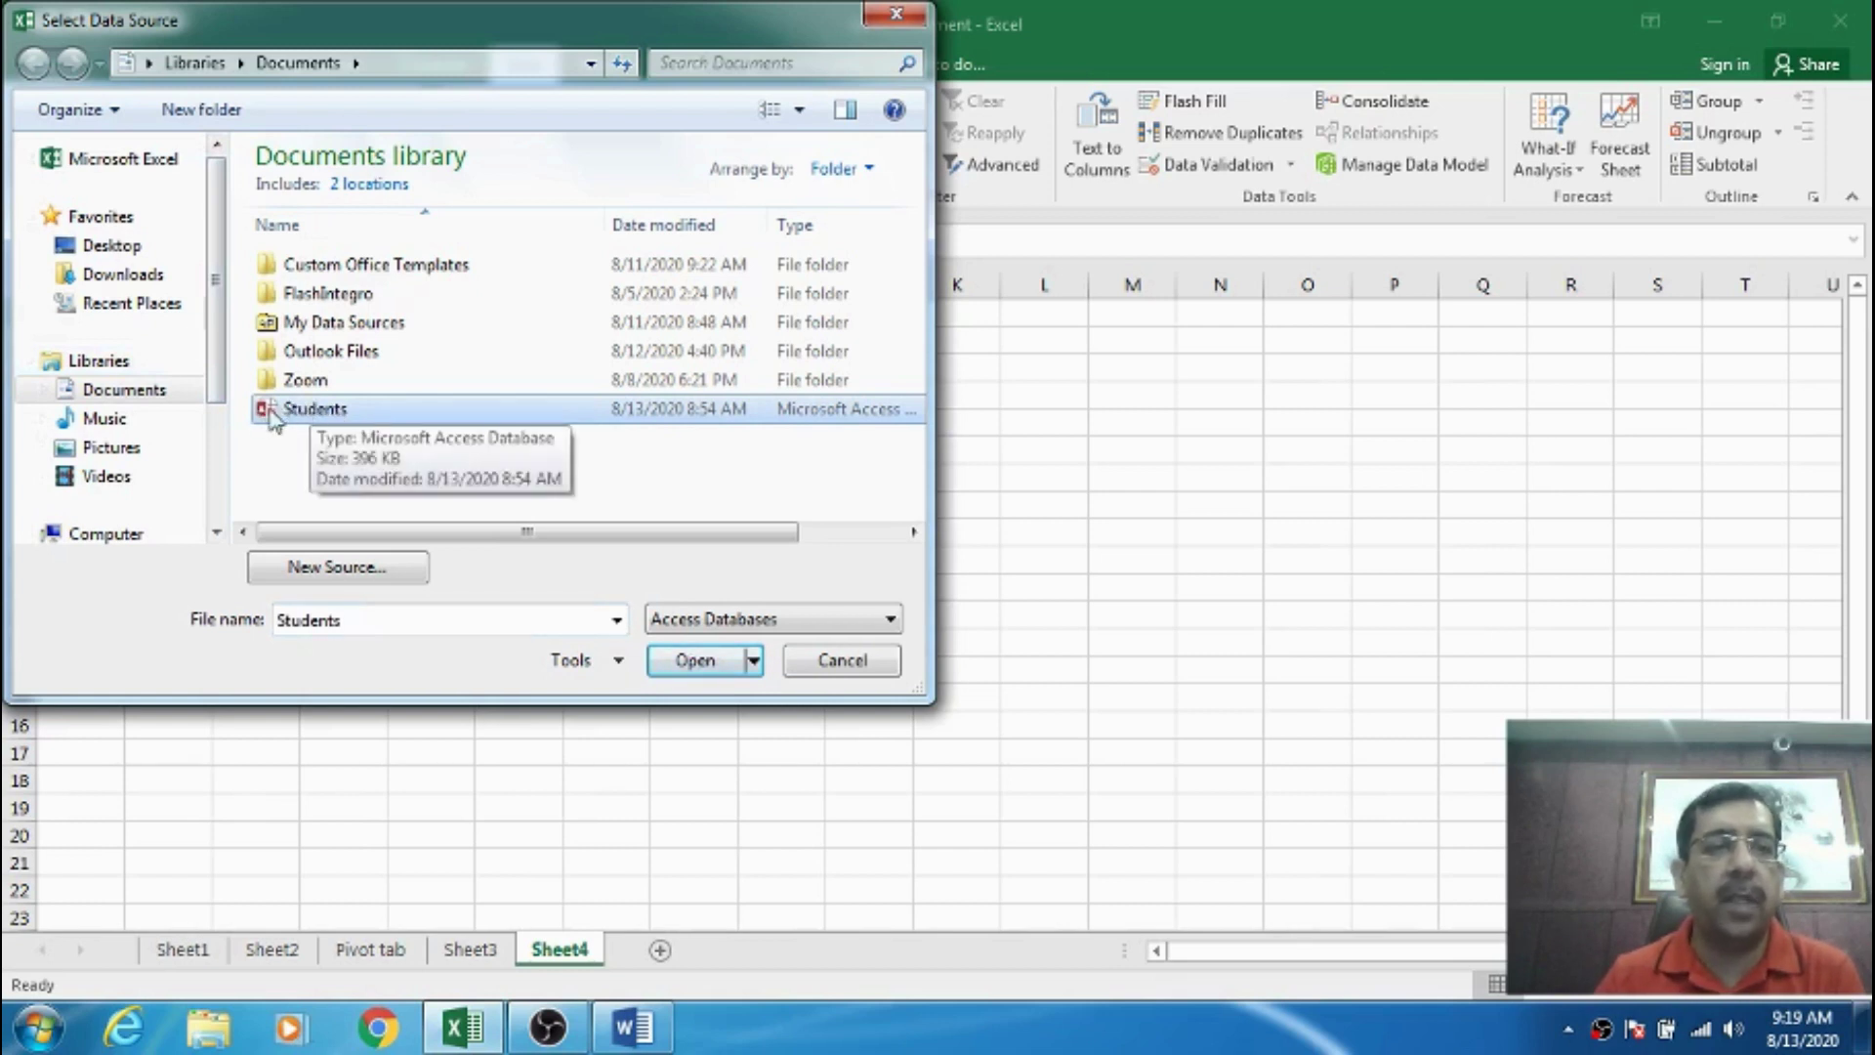
left_click(719, 669)
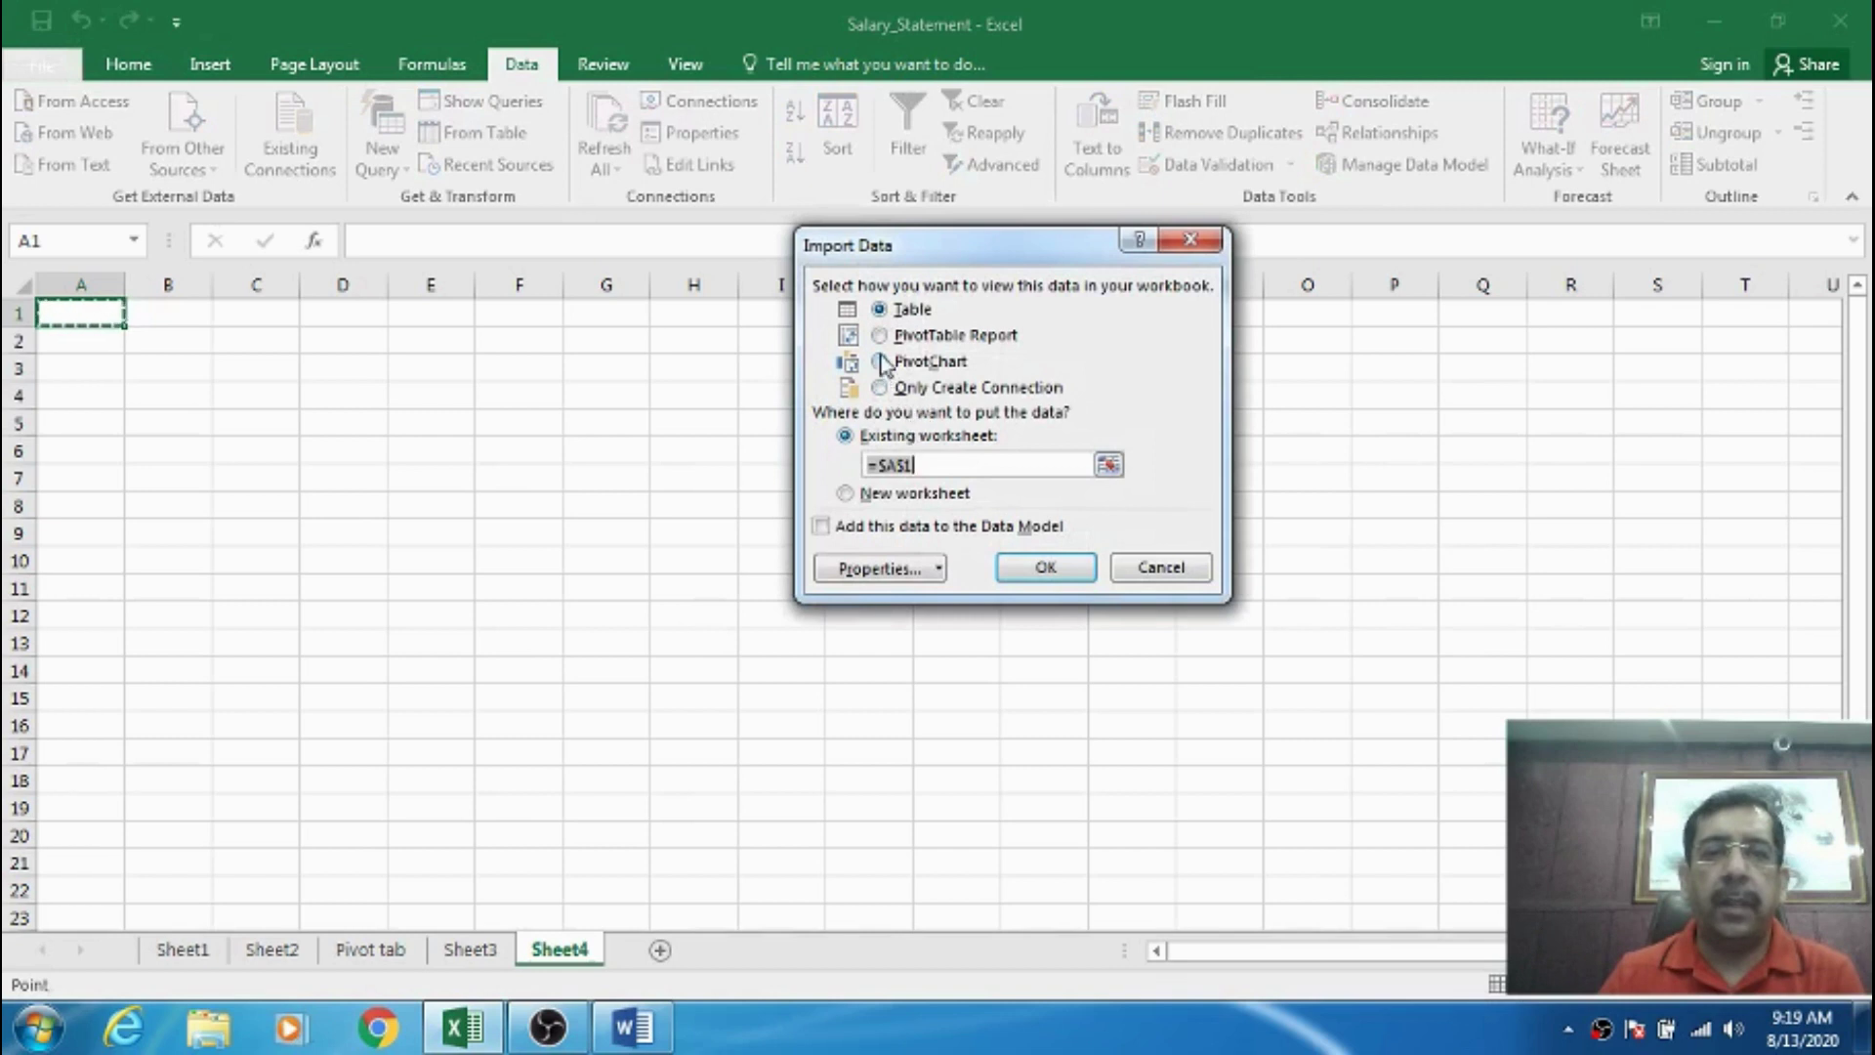
left_click(957, 339)
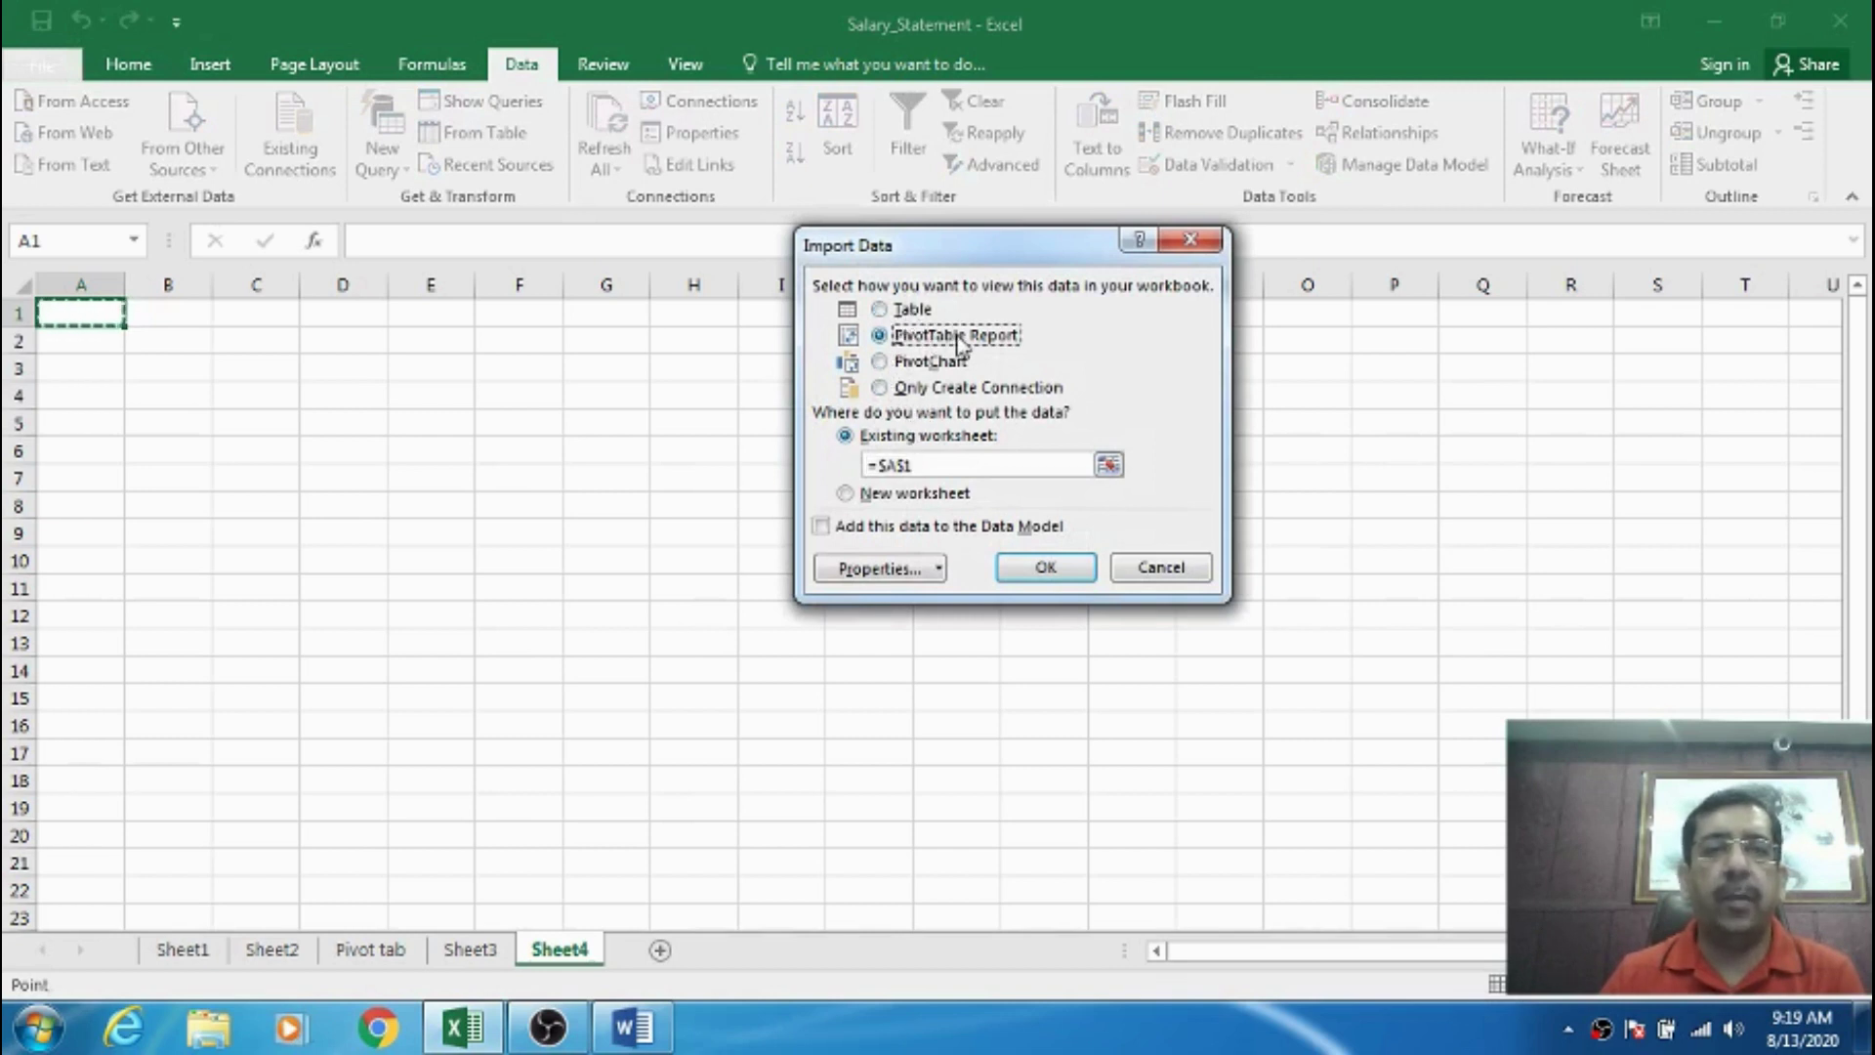
left_click(943, 364)
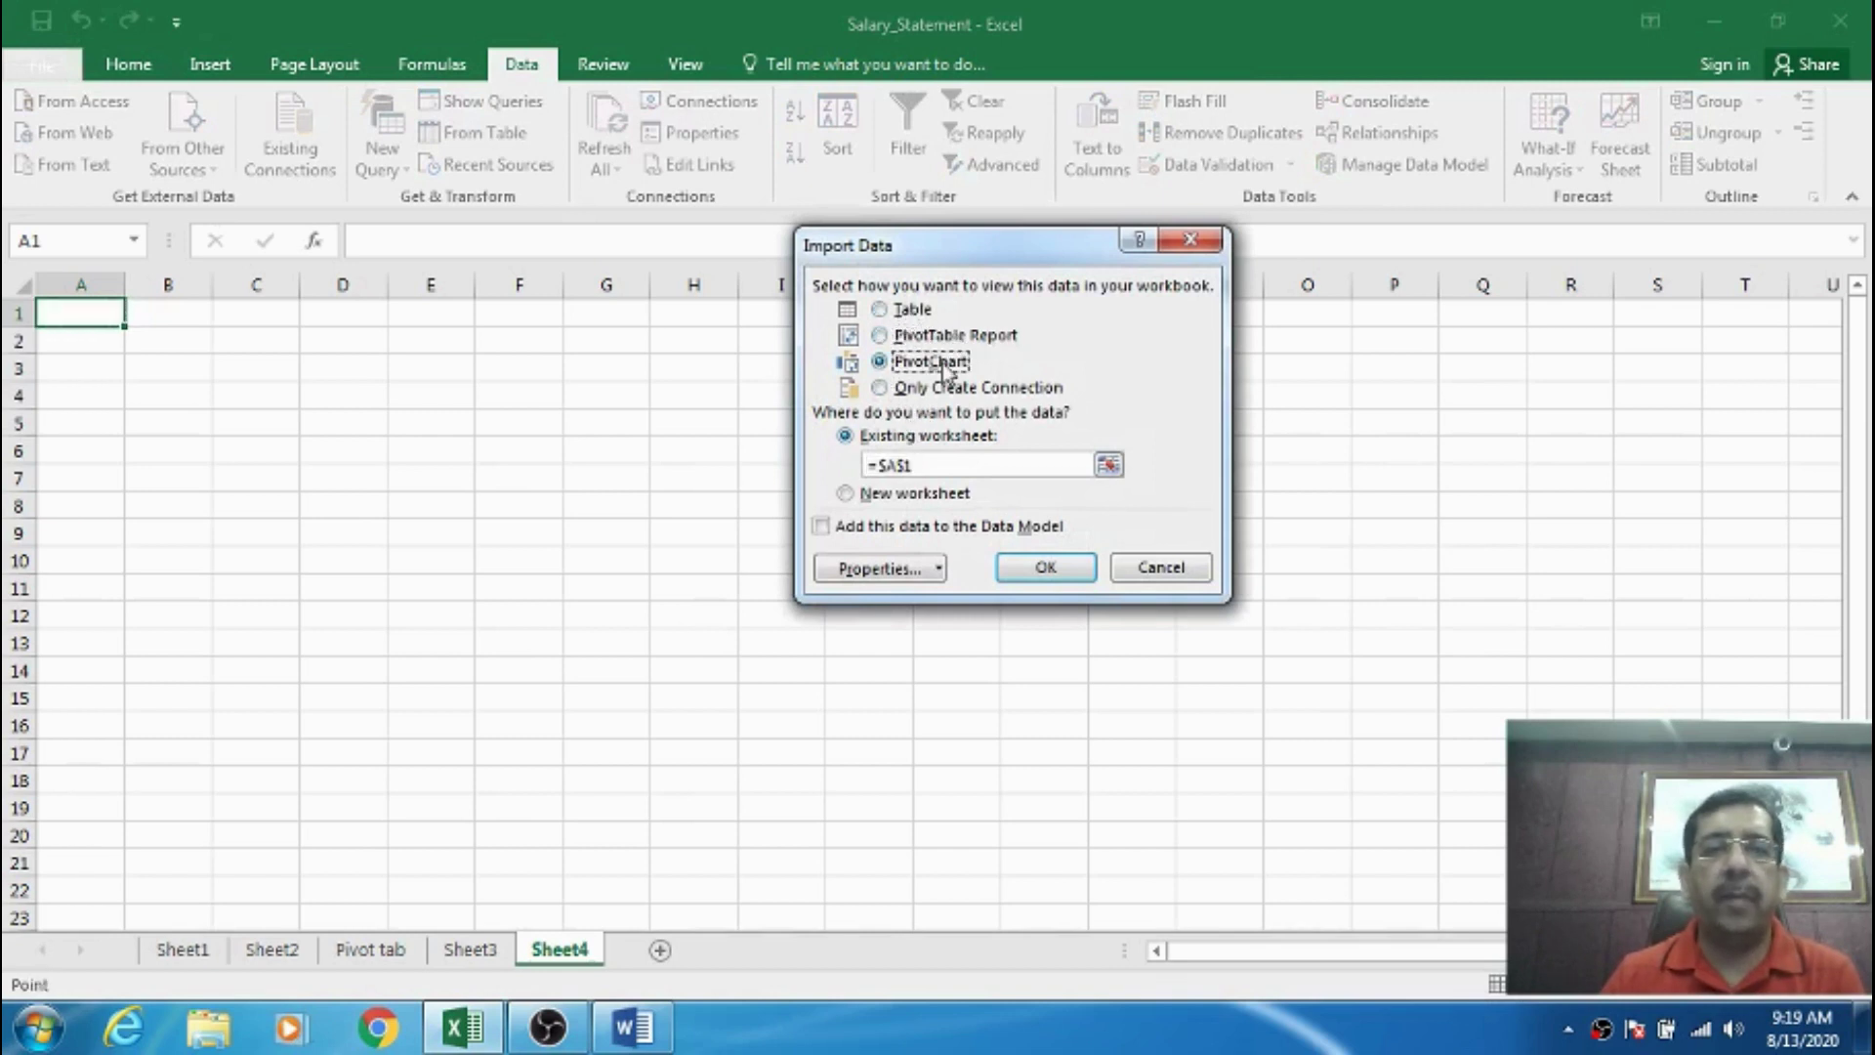
left_click(912, 313)
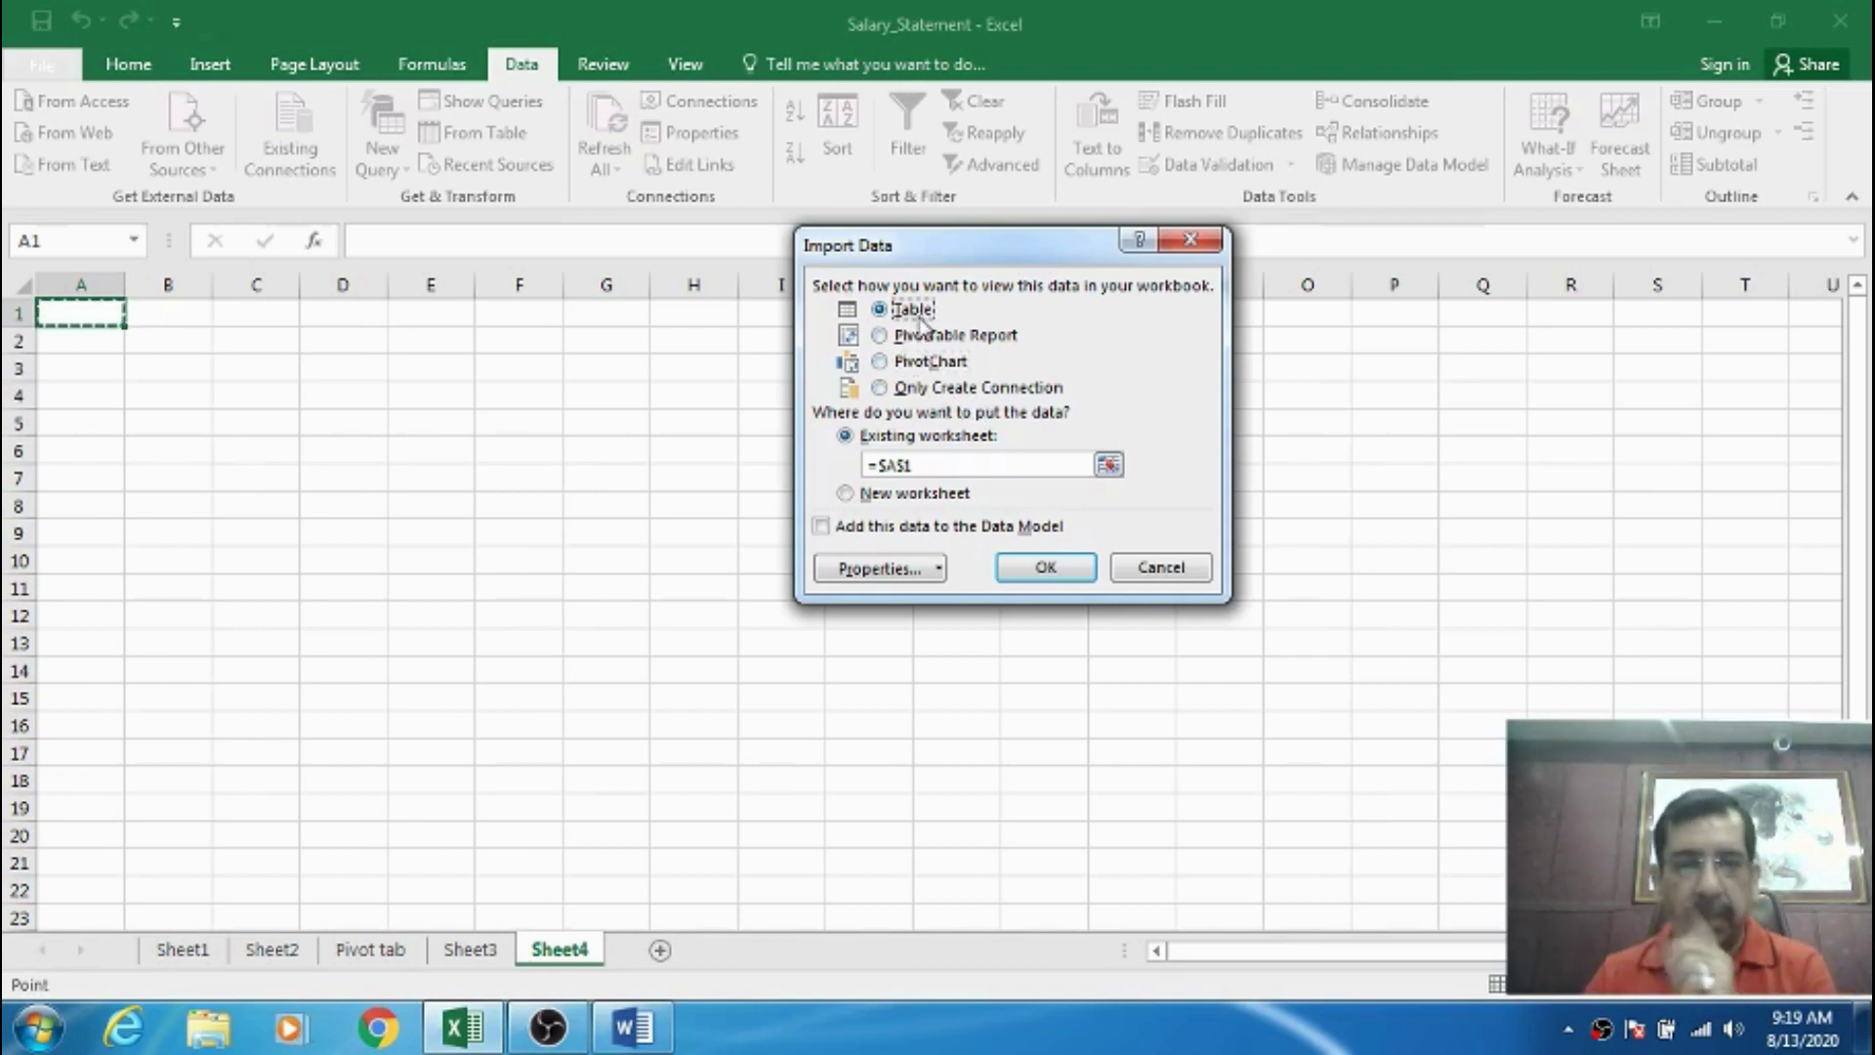
left_click(1039, 568)
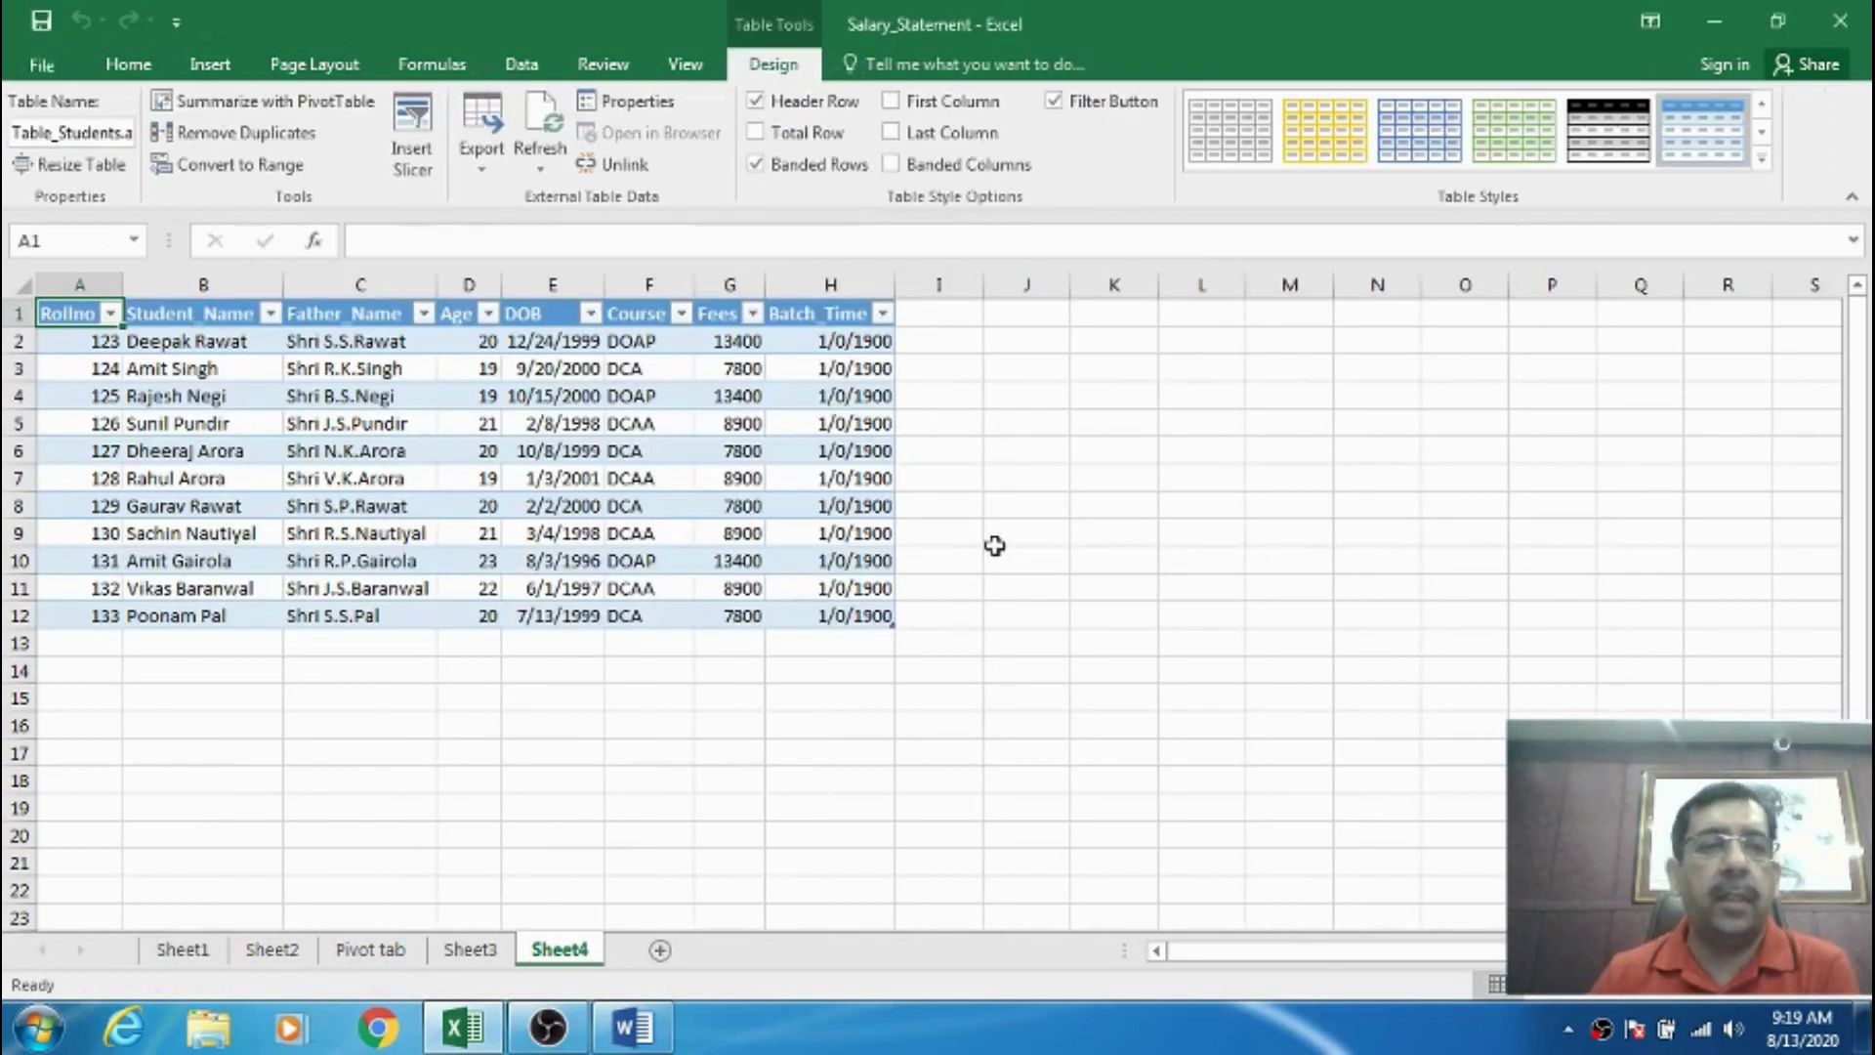
left_click(179, 362)
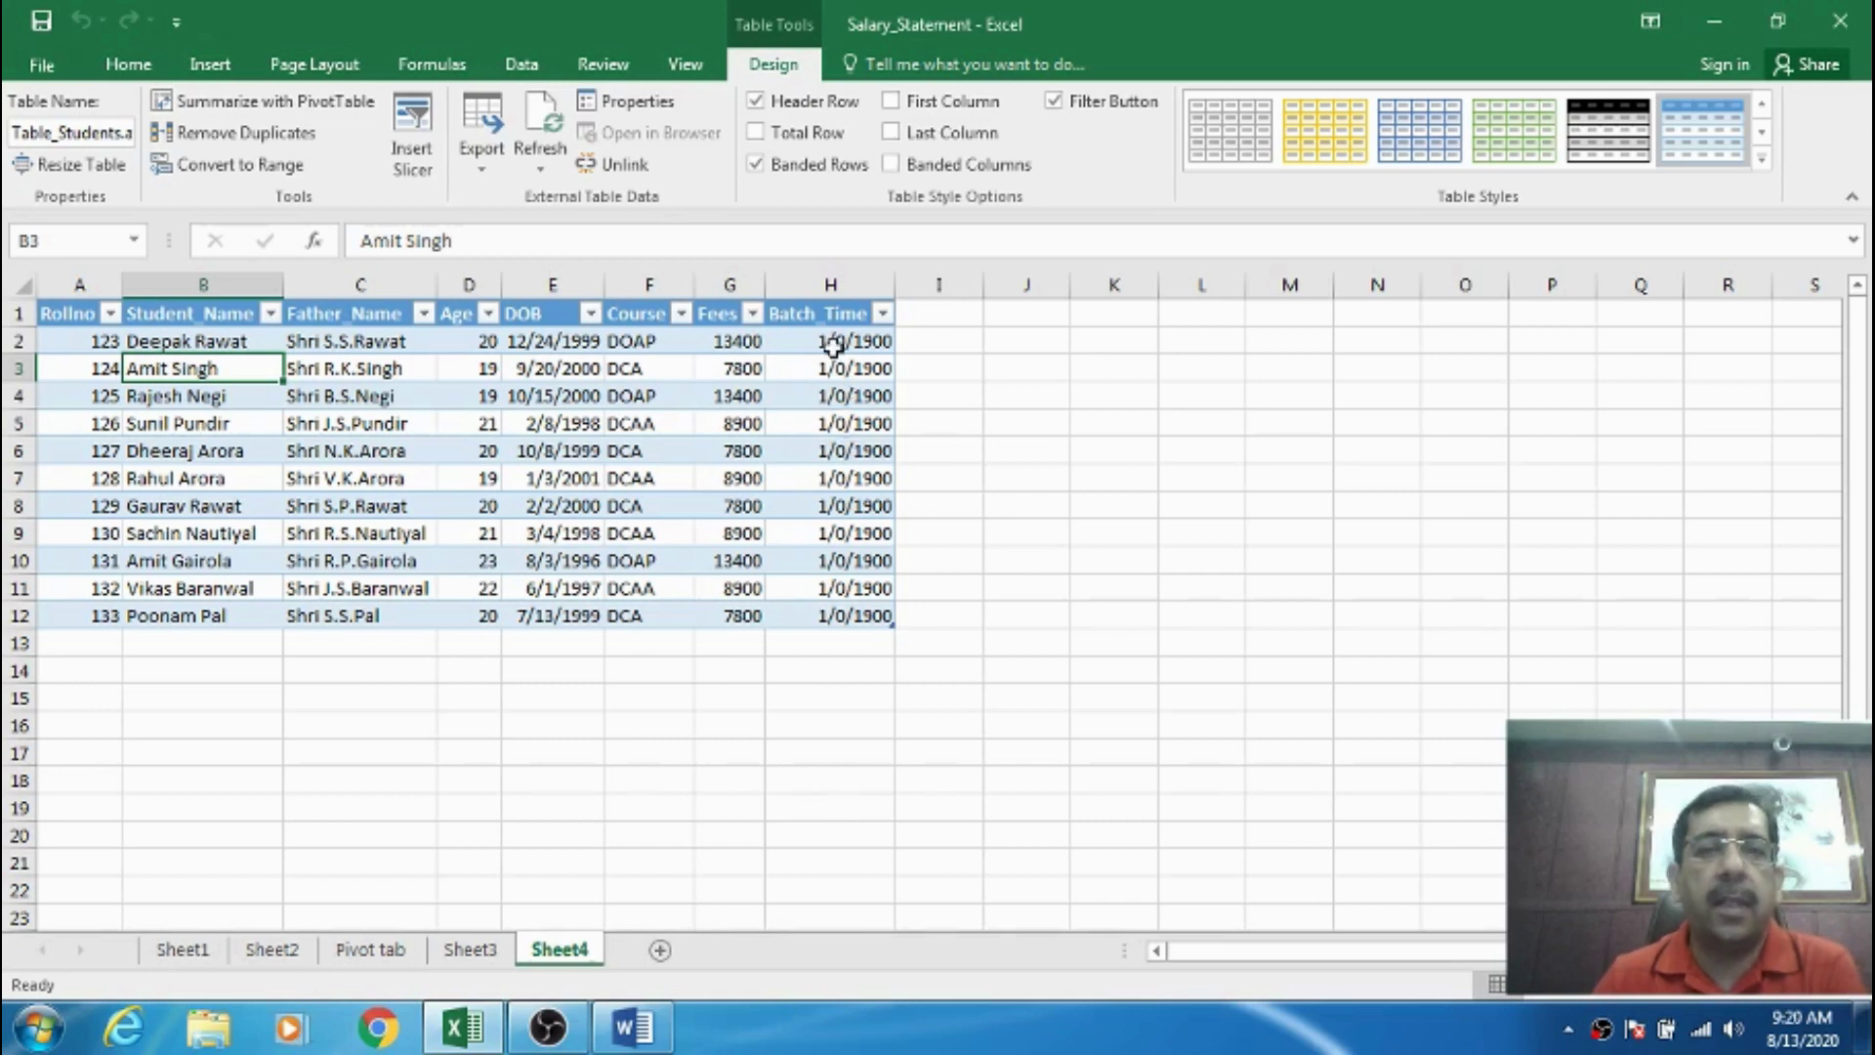
- Format the Batch_Time values in H2:H12 with the Time number format
left_click_drag(842, 343, 846, 611)
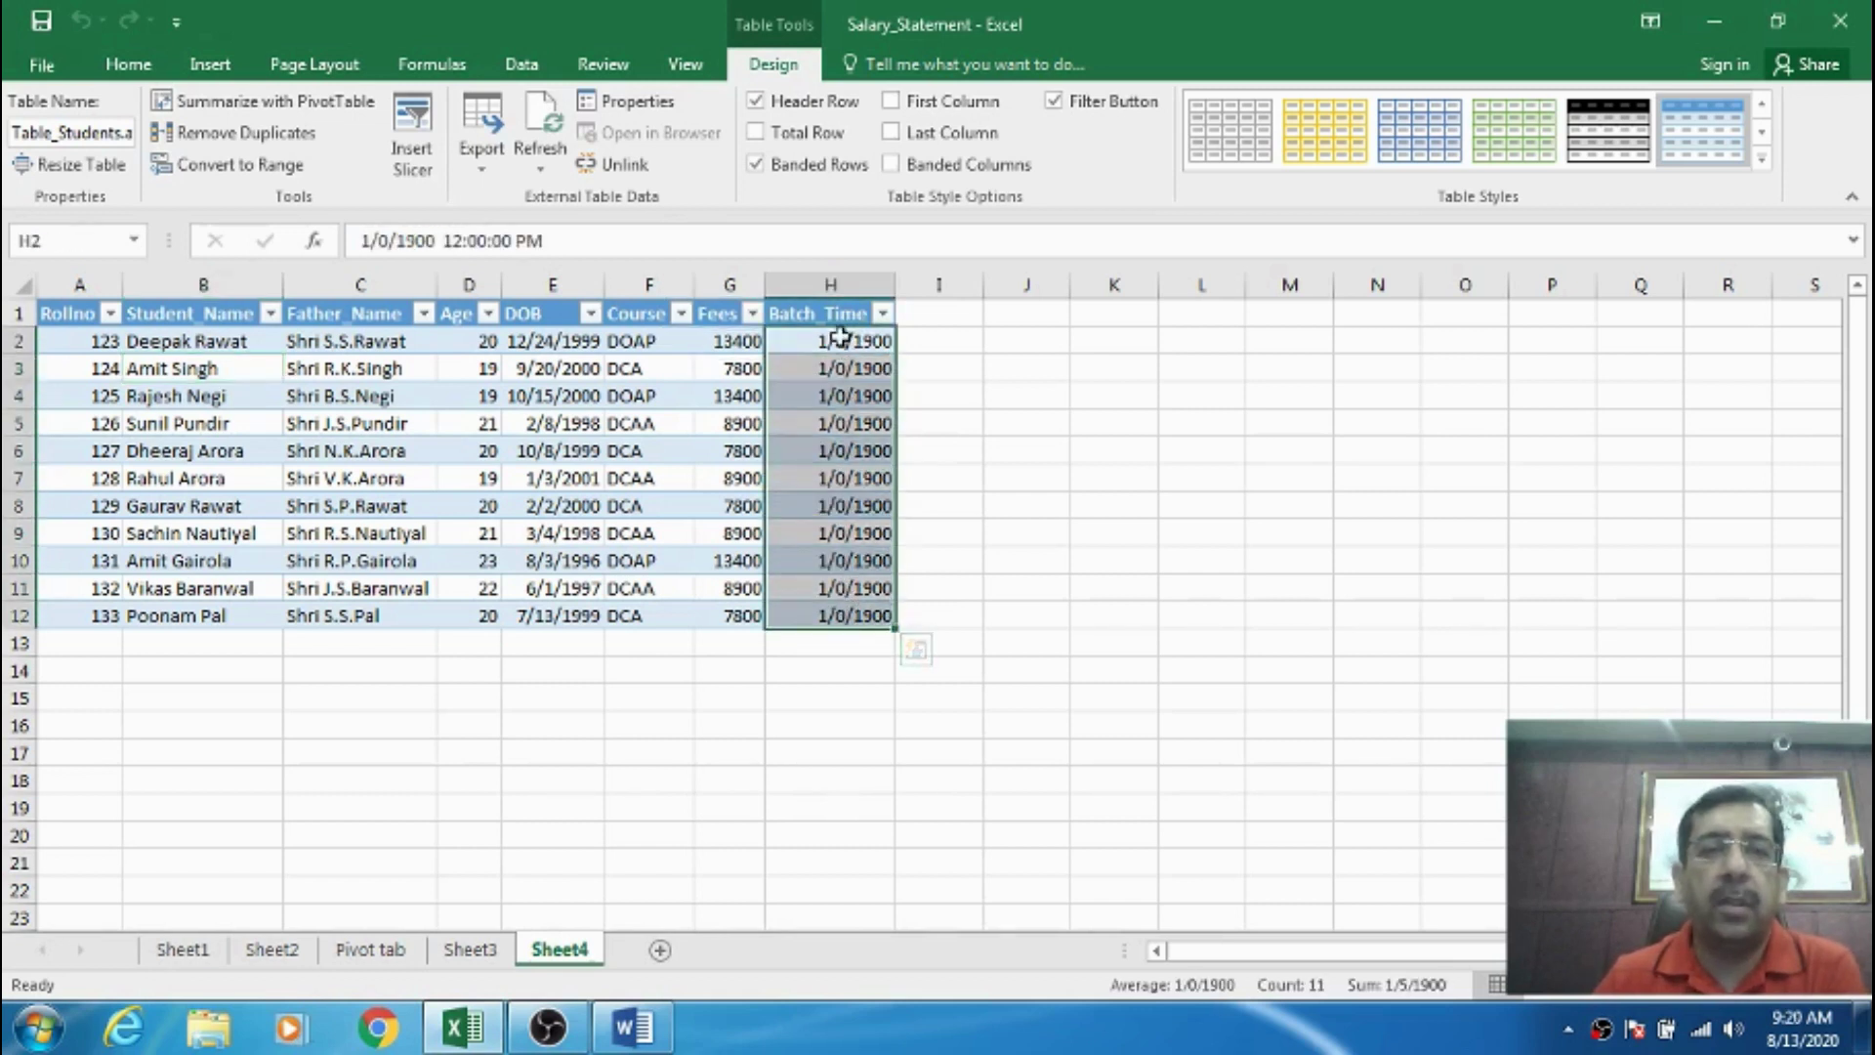
left_click(151, 67)
left_click(1036, 113)
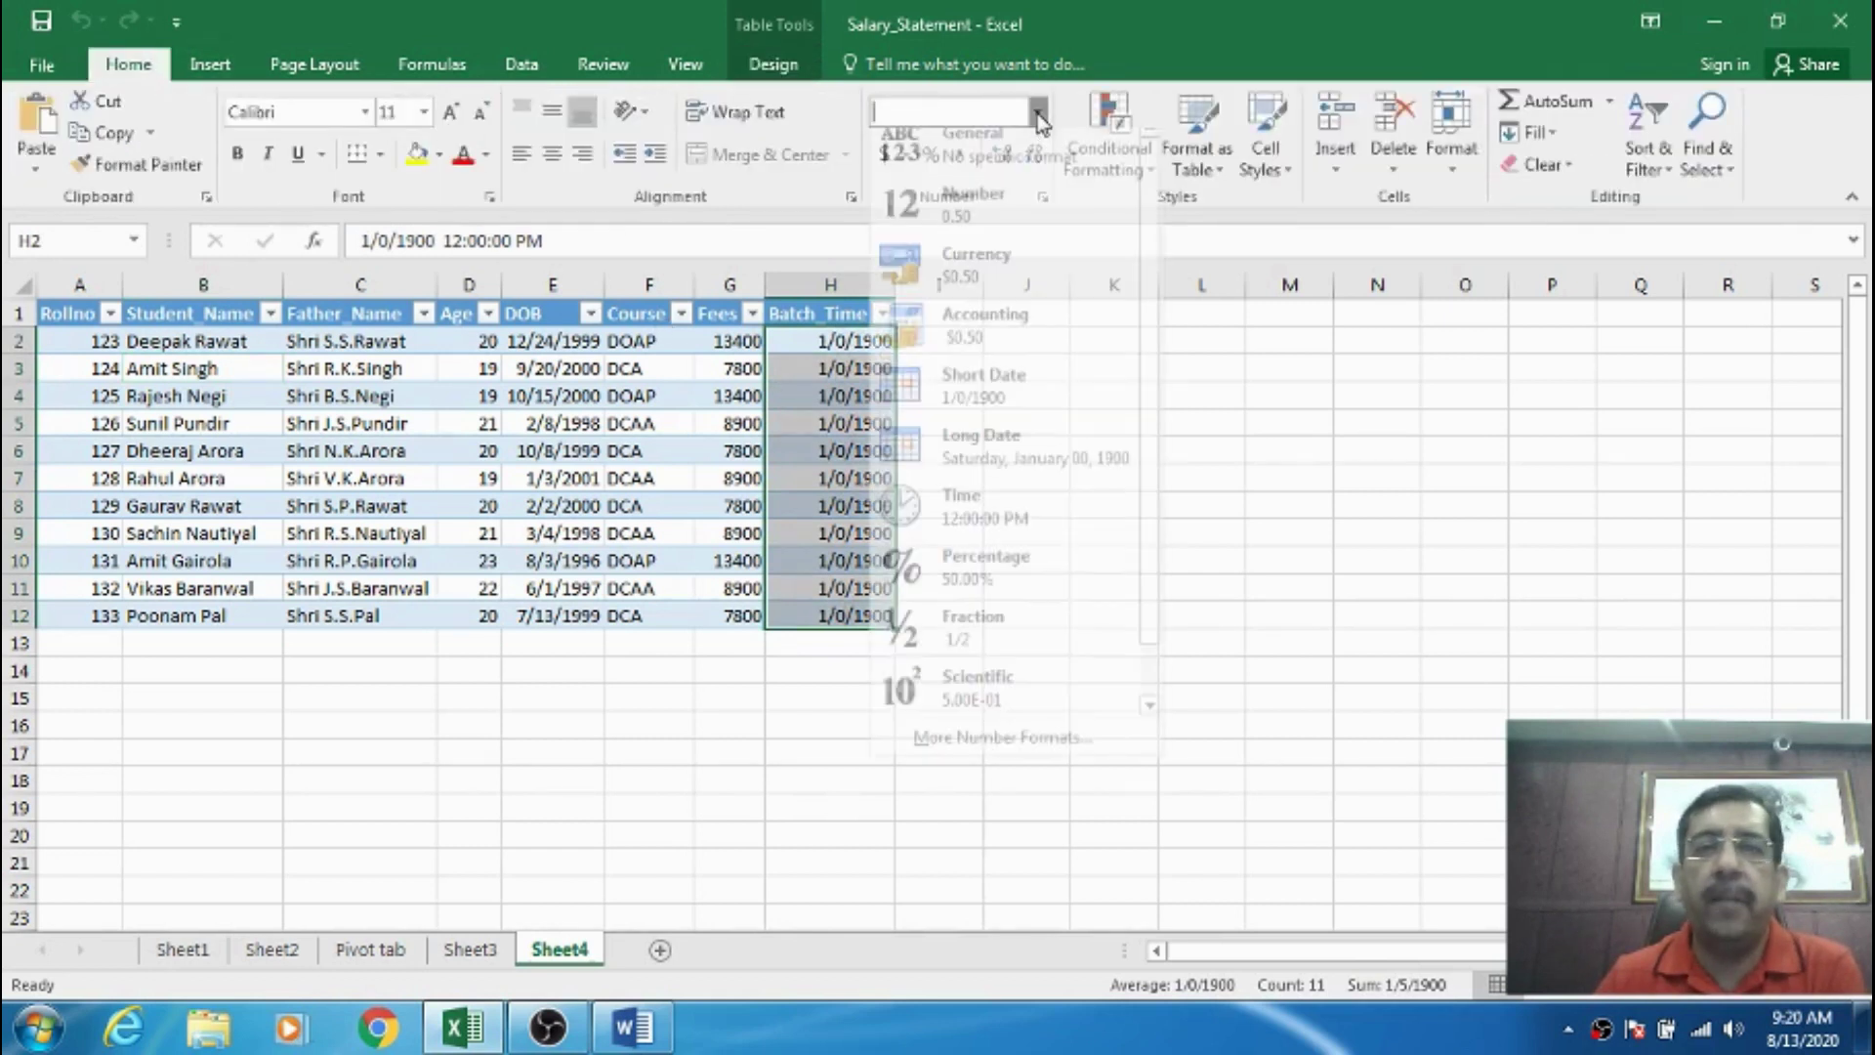
left_click(1038, 114)
left_click(1037, 114)
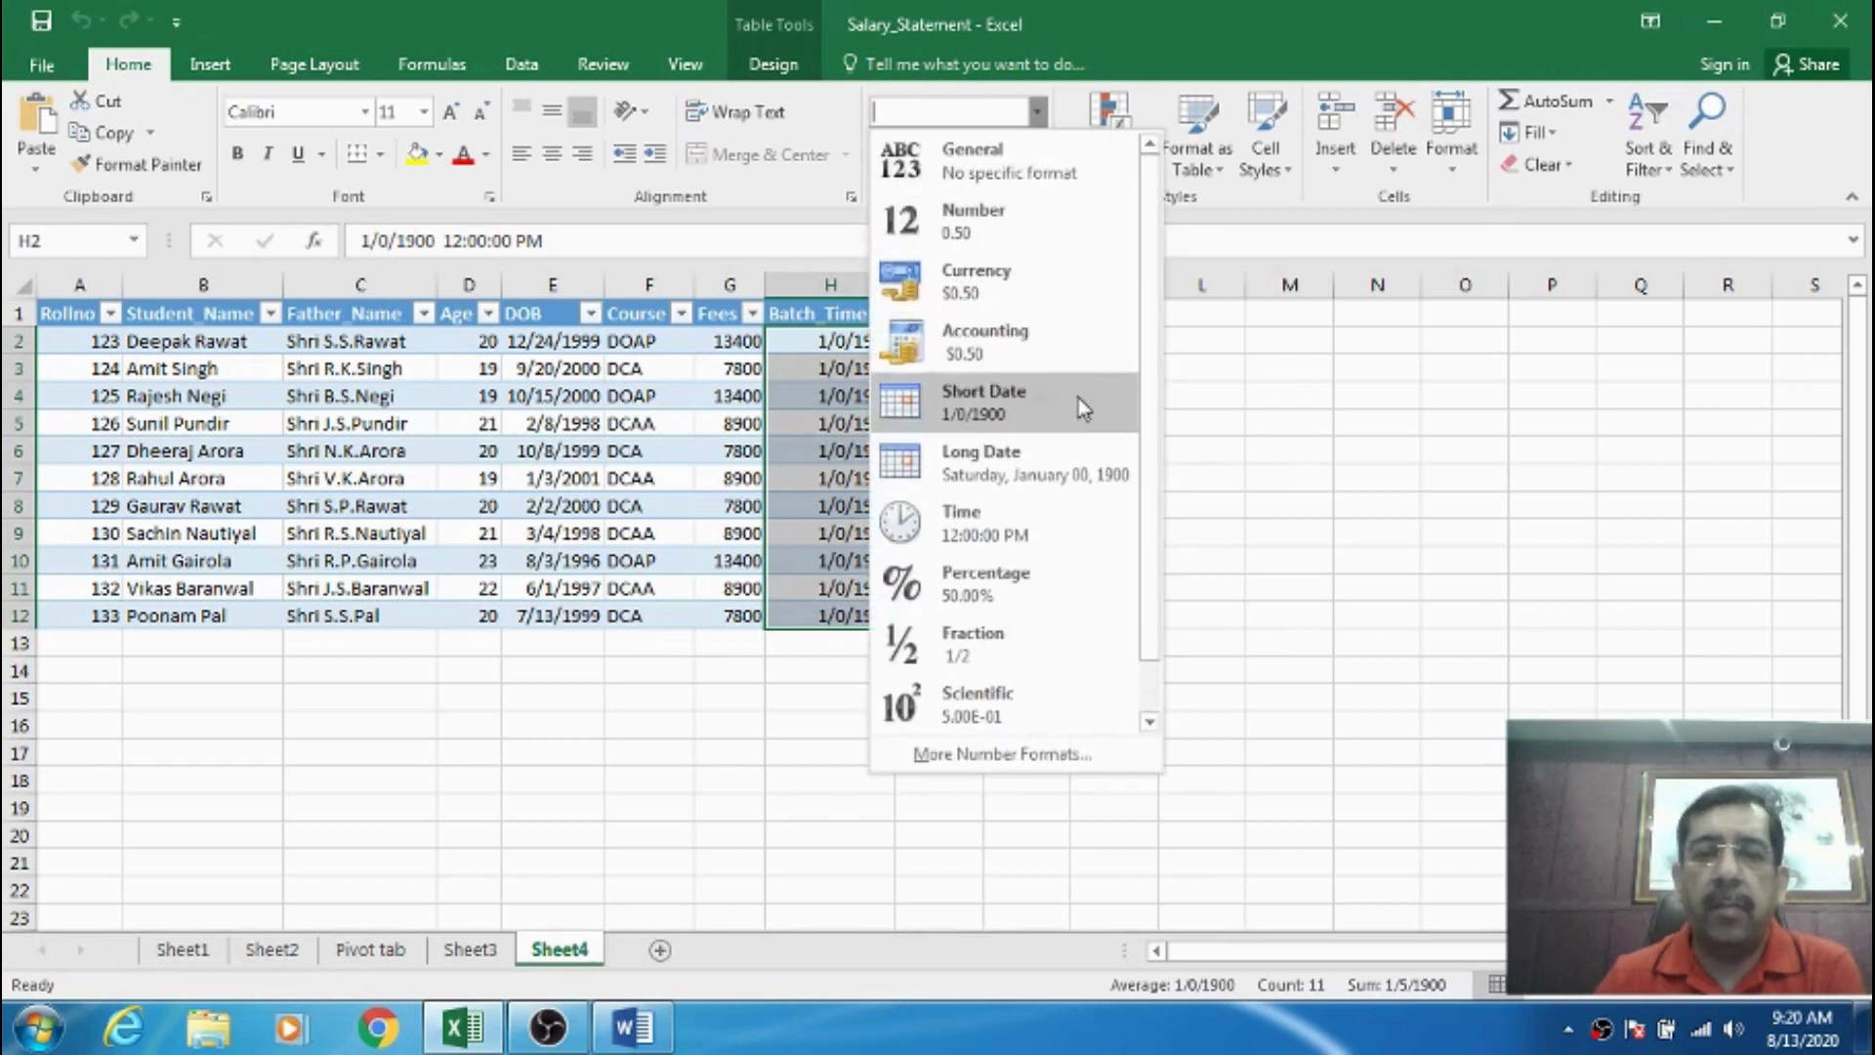
left_click(1053, 520)
left_click(870, 475)
left_click(871, 474)
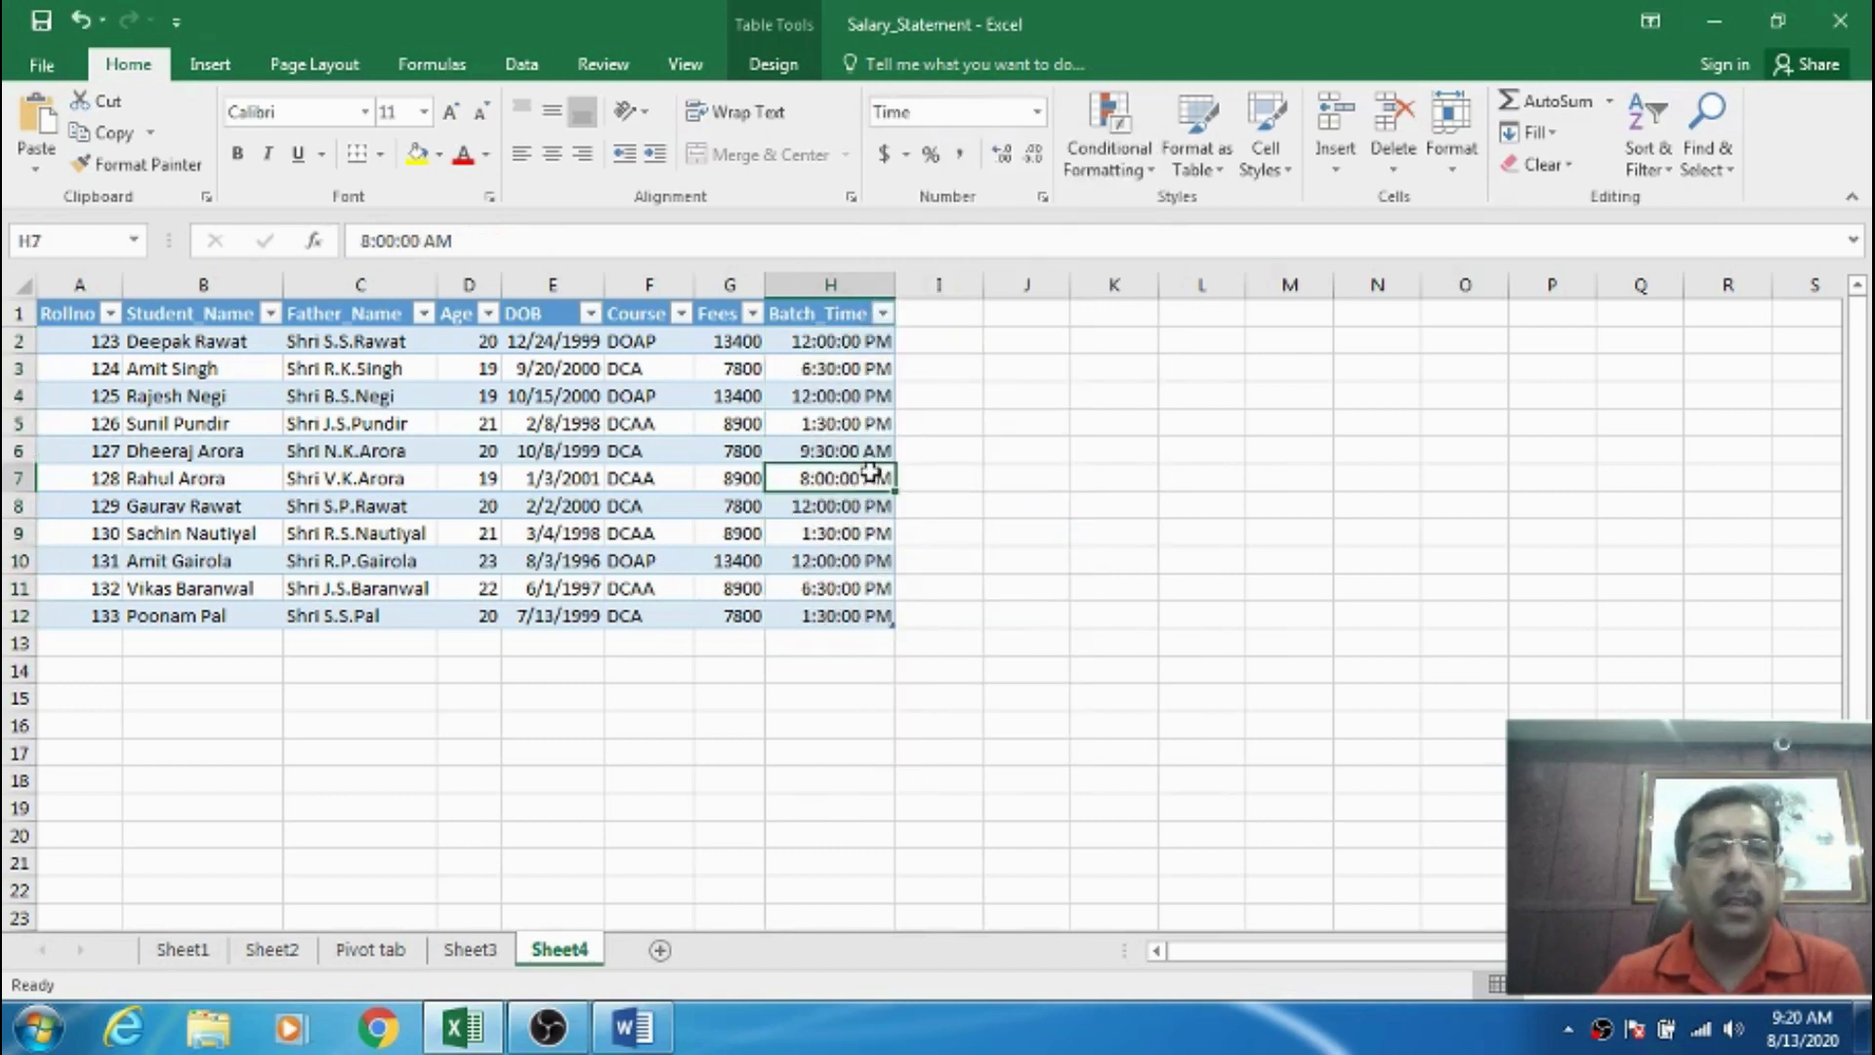
- Format the DOB values in E2:E12 with the 14-Mar-12 date type
left_click_drag(564, 347, 572, 610)
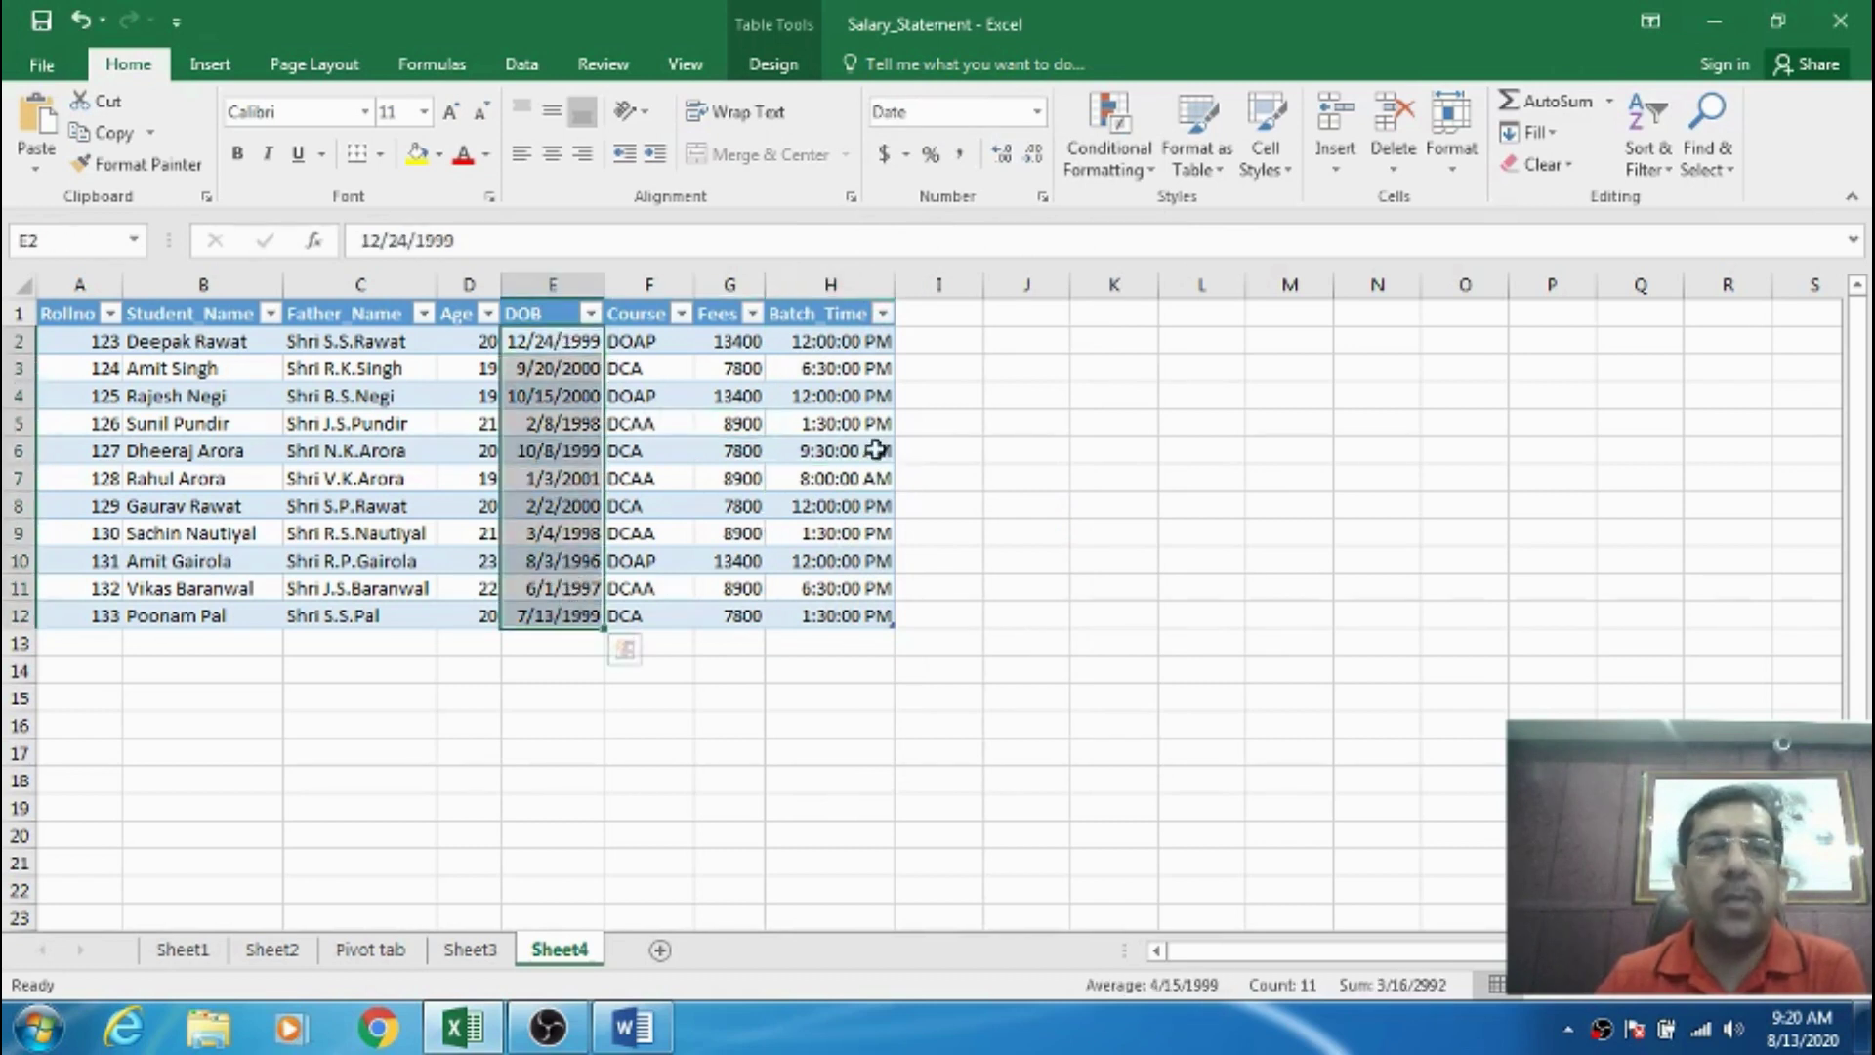
left_click(1037, 113)
left_click(1037, 113)
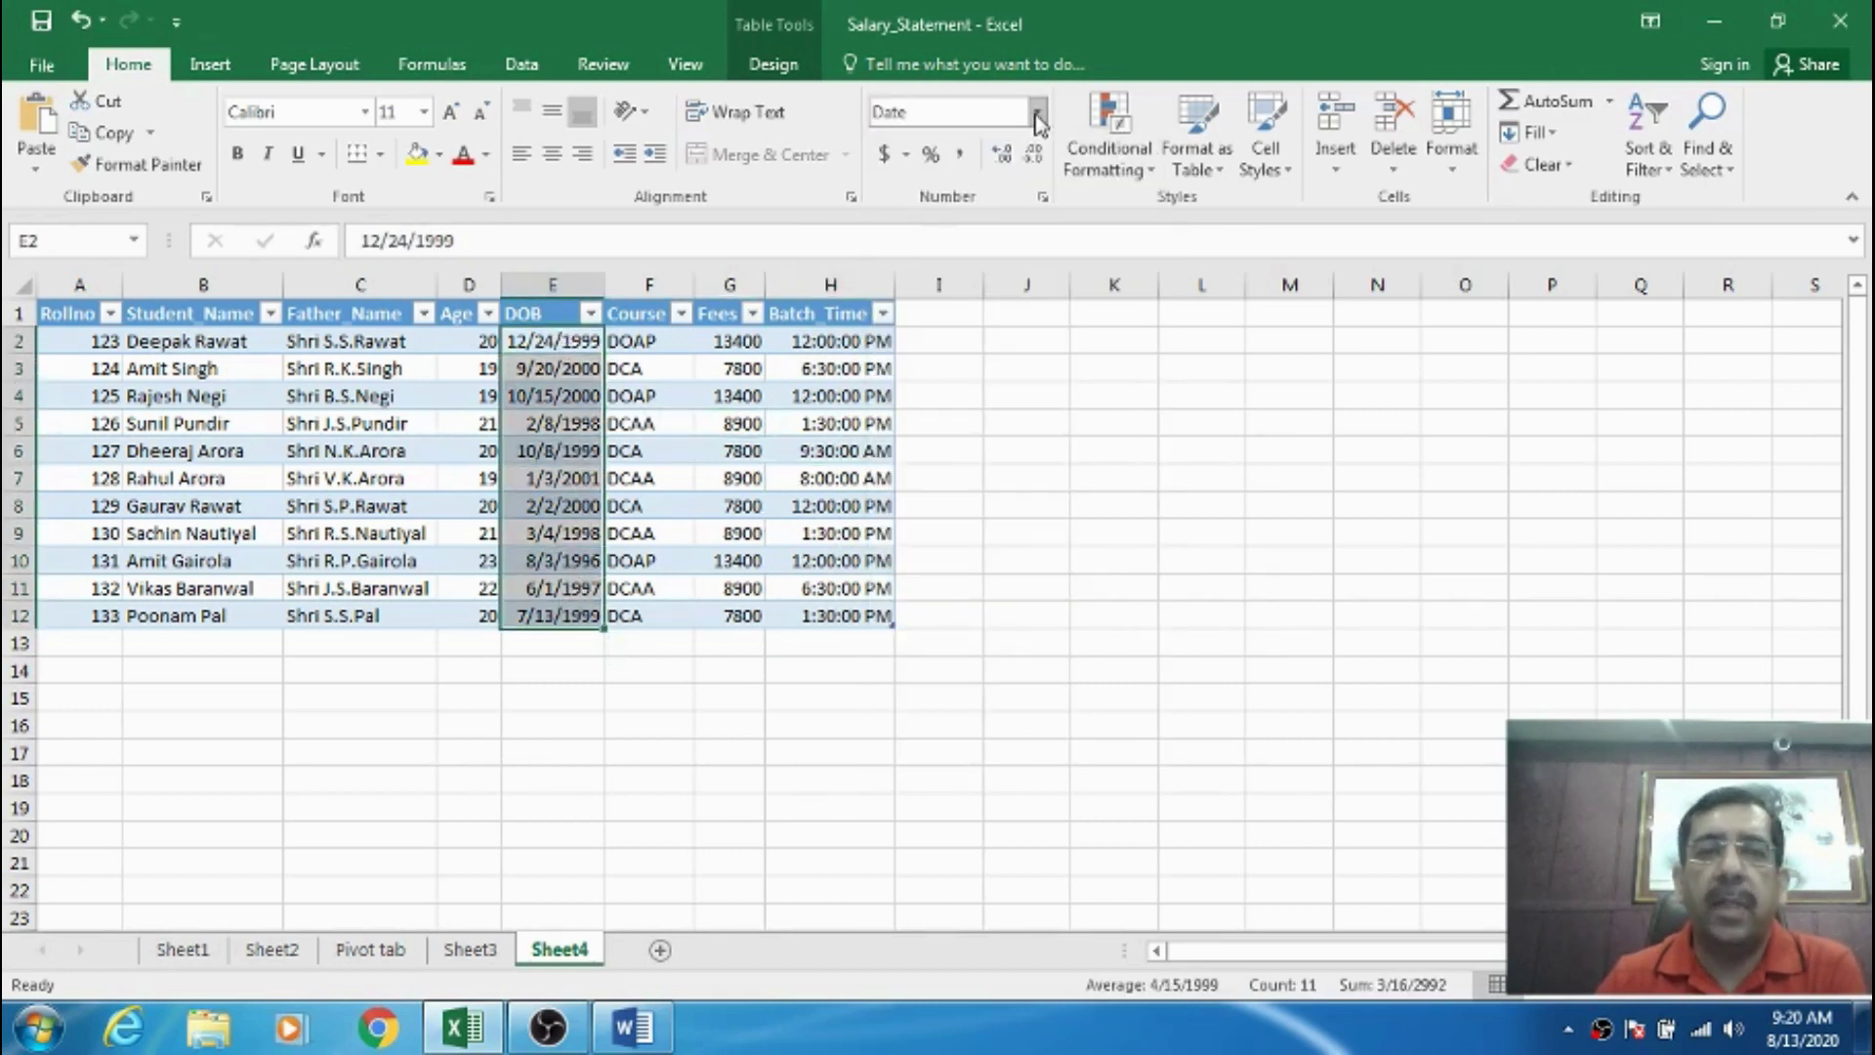
left_click(1043, 200)
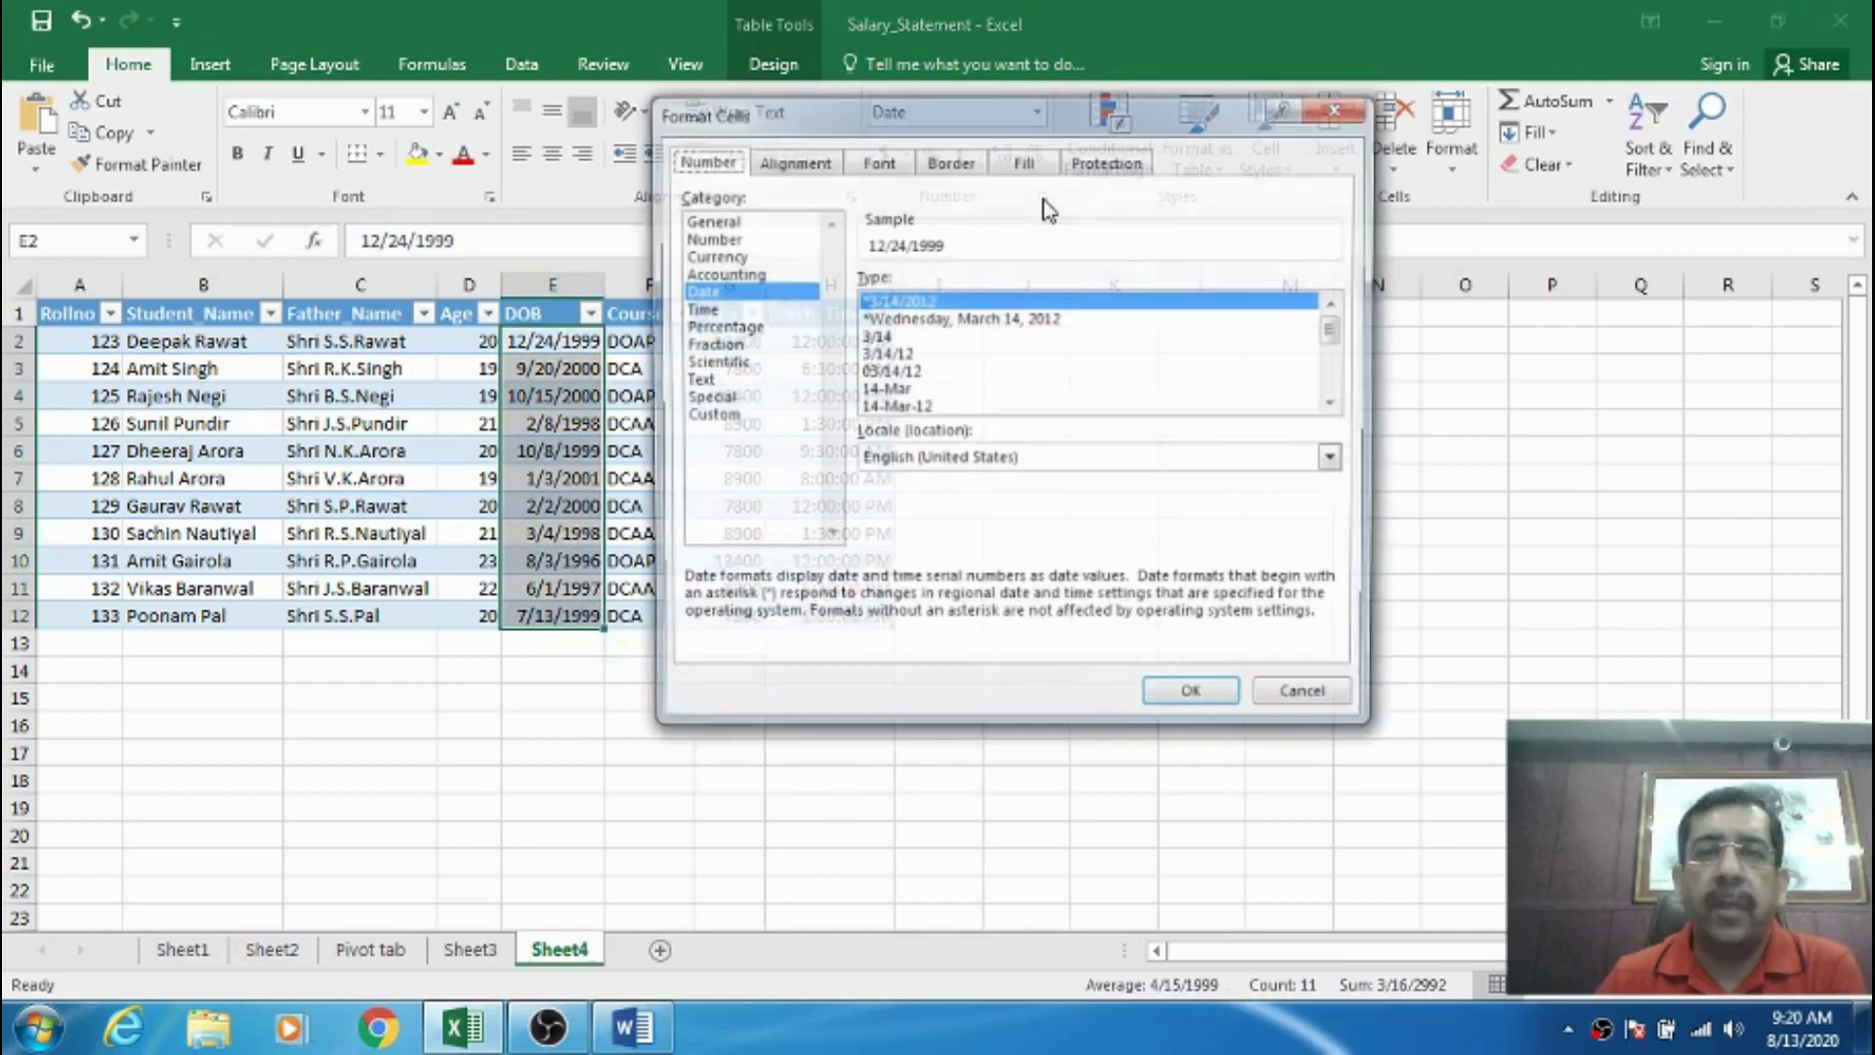
left_click(916, 408)
left_click(1184, 707)
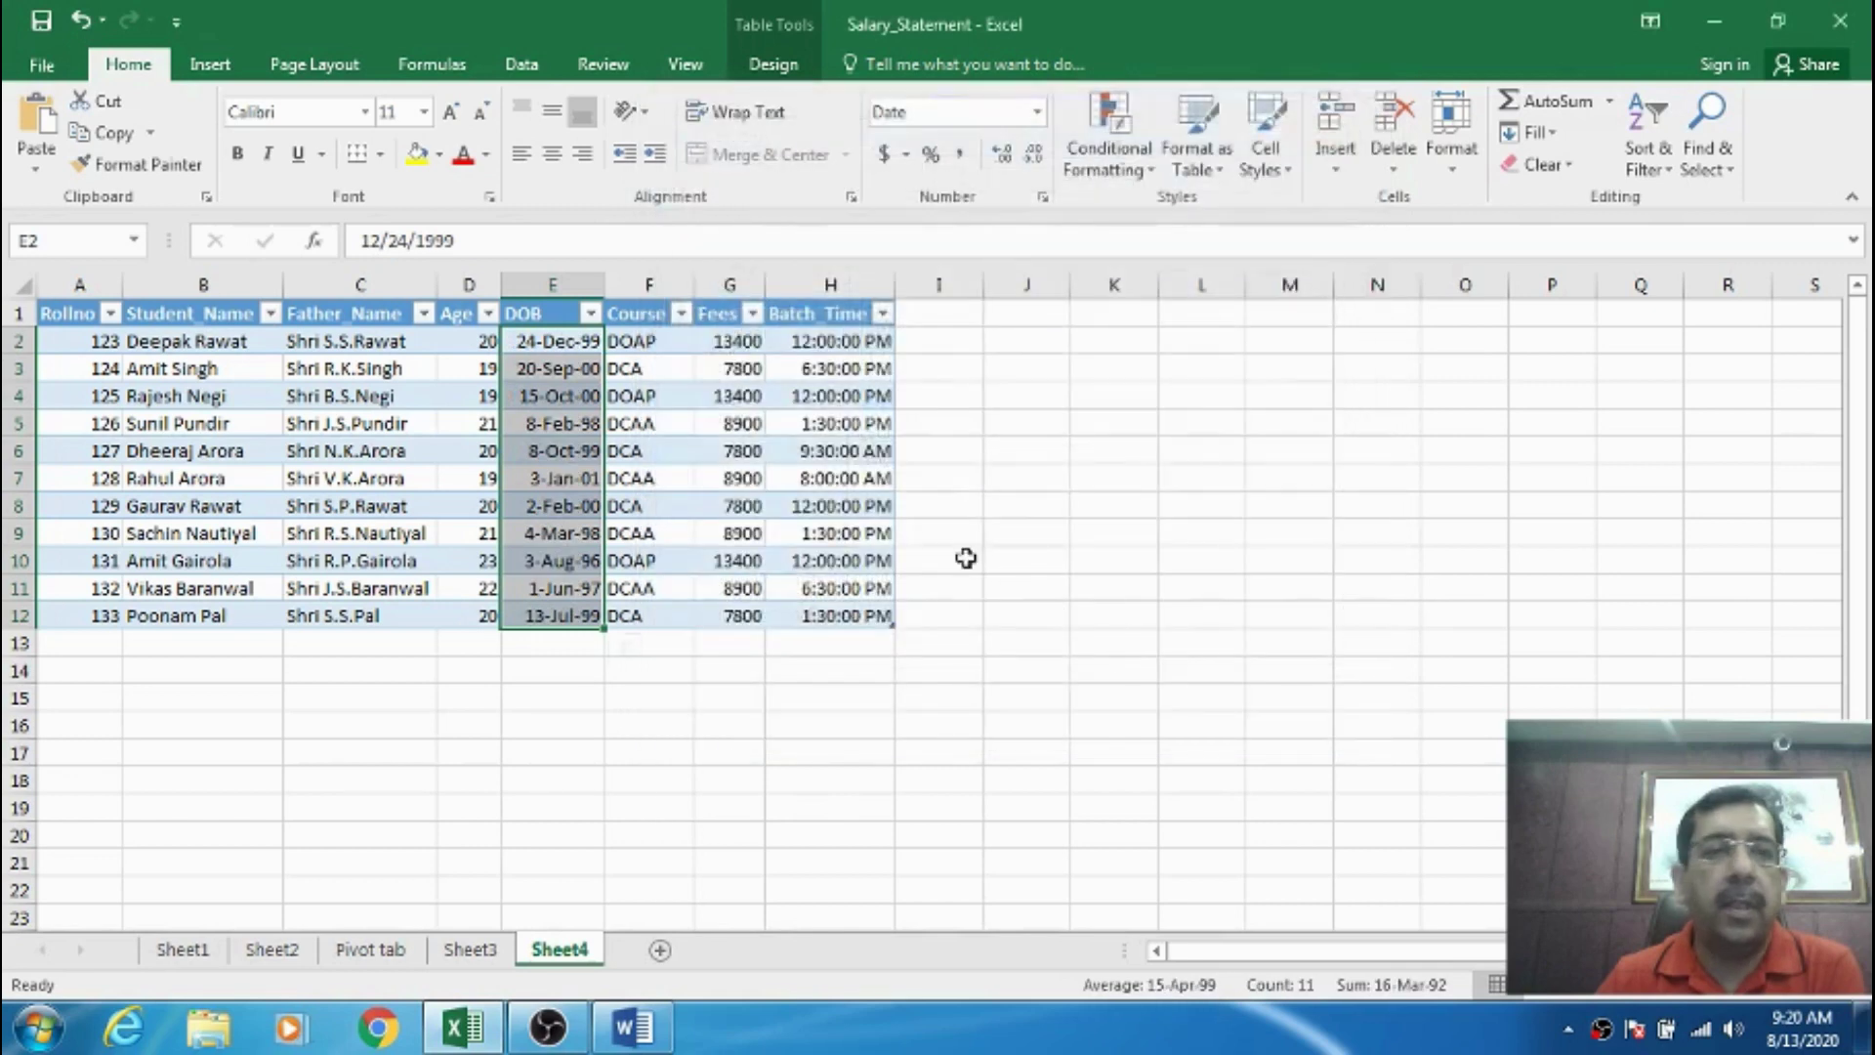
left_click(933, 503)
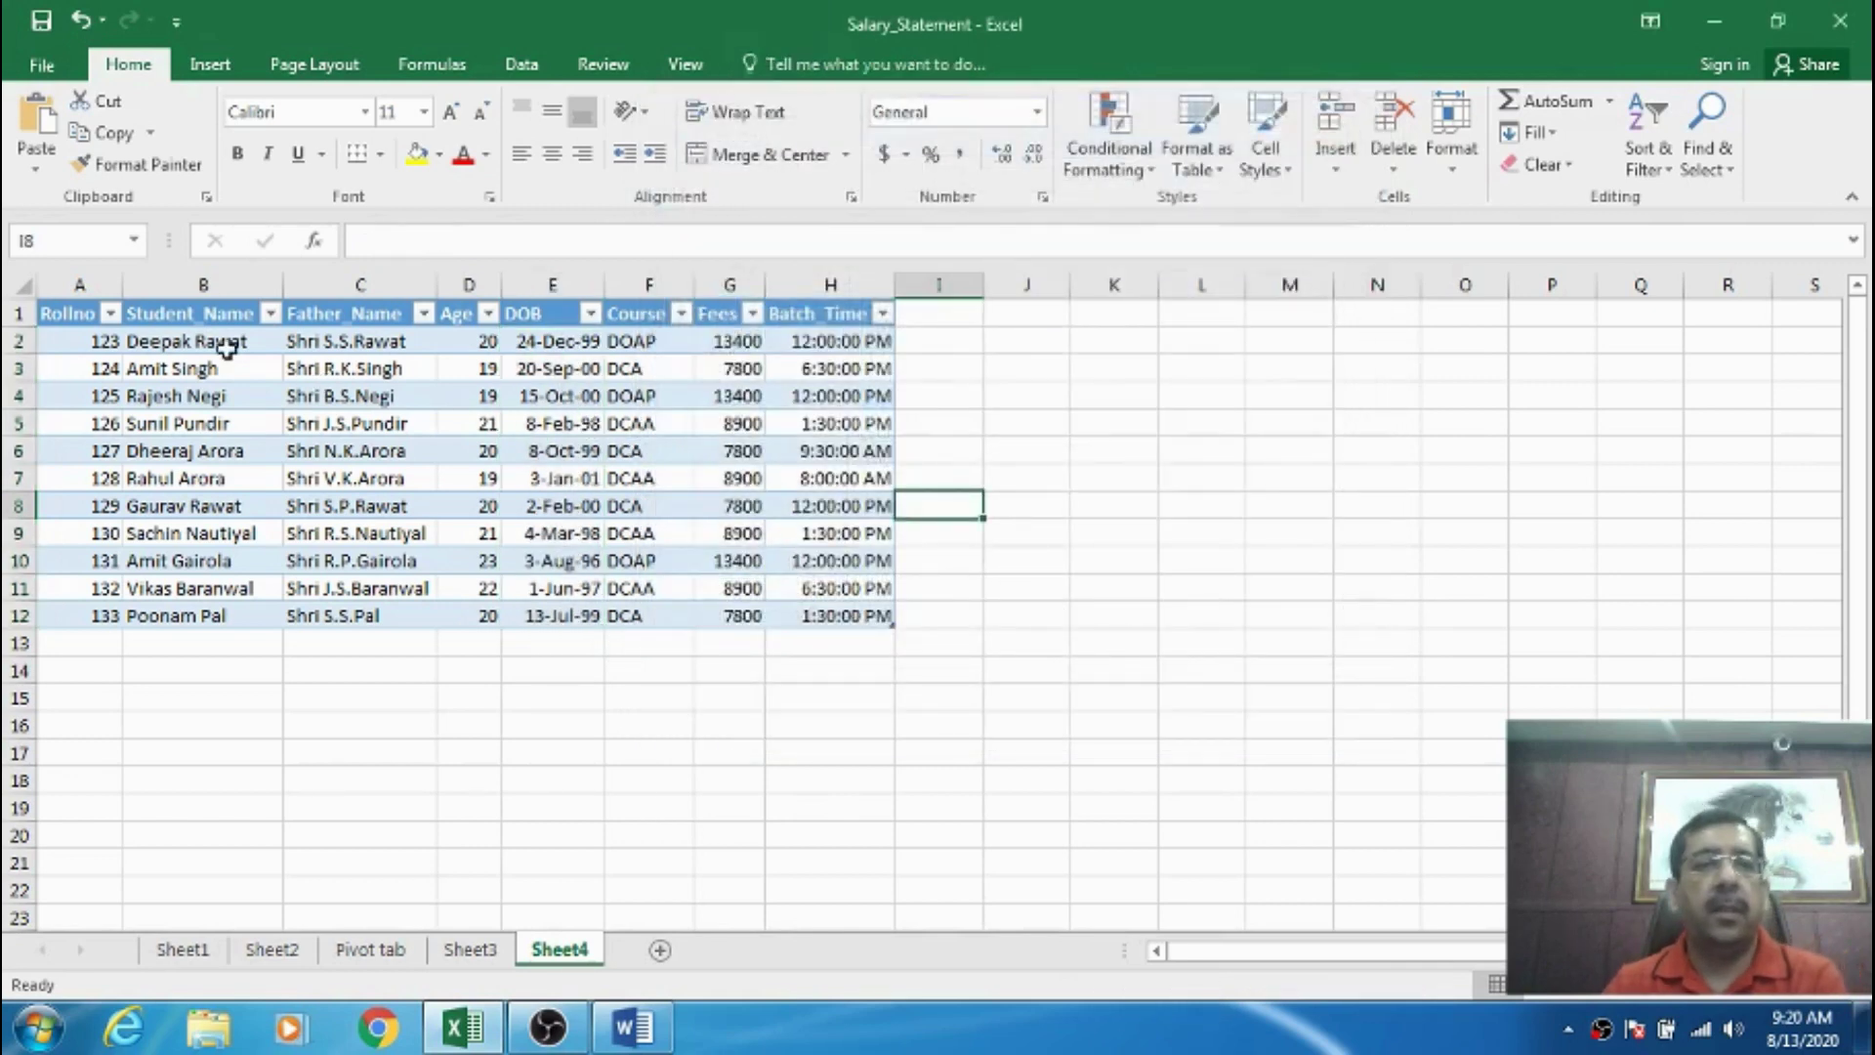
- Select the Rollno header cell of the imported table and display the data commands
left_click(78, 313)
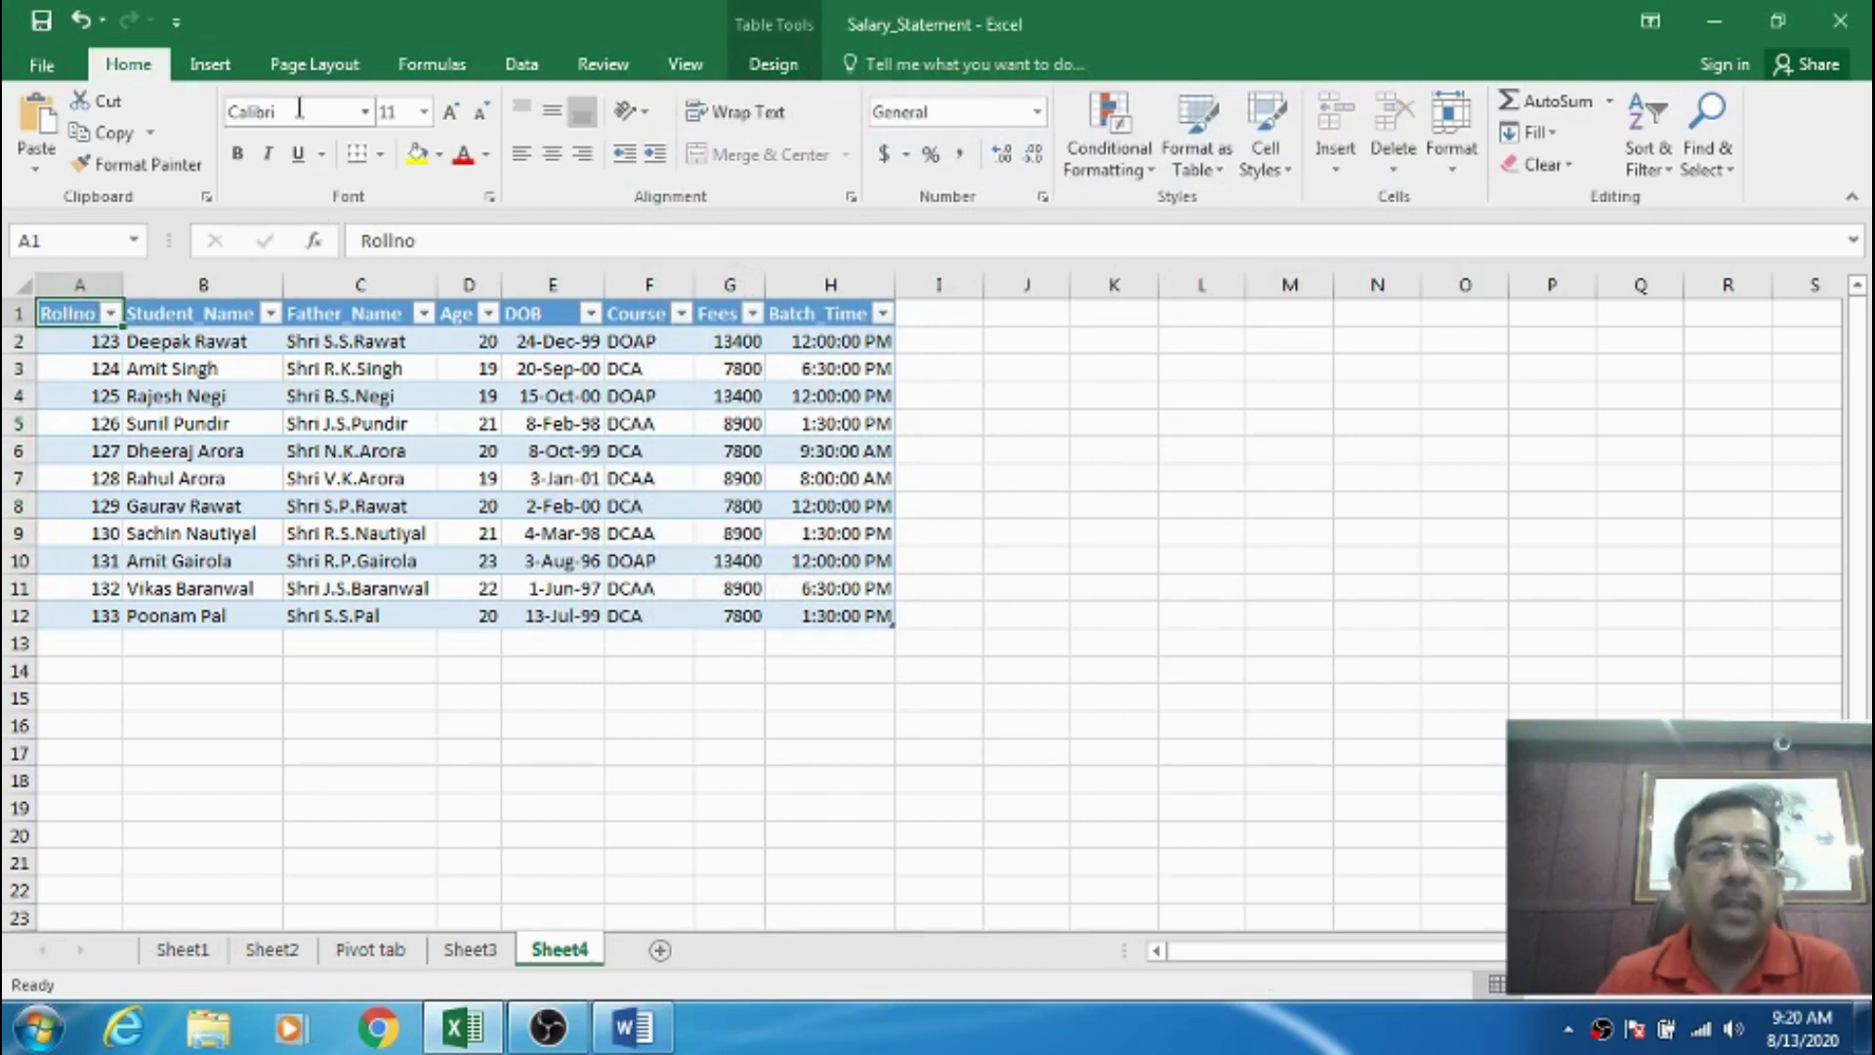
left_click(543, 67)
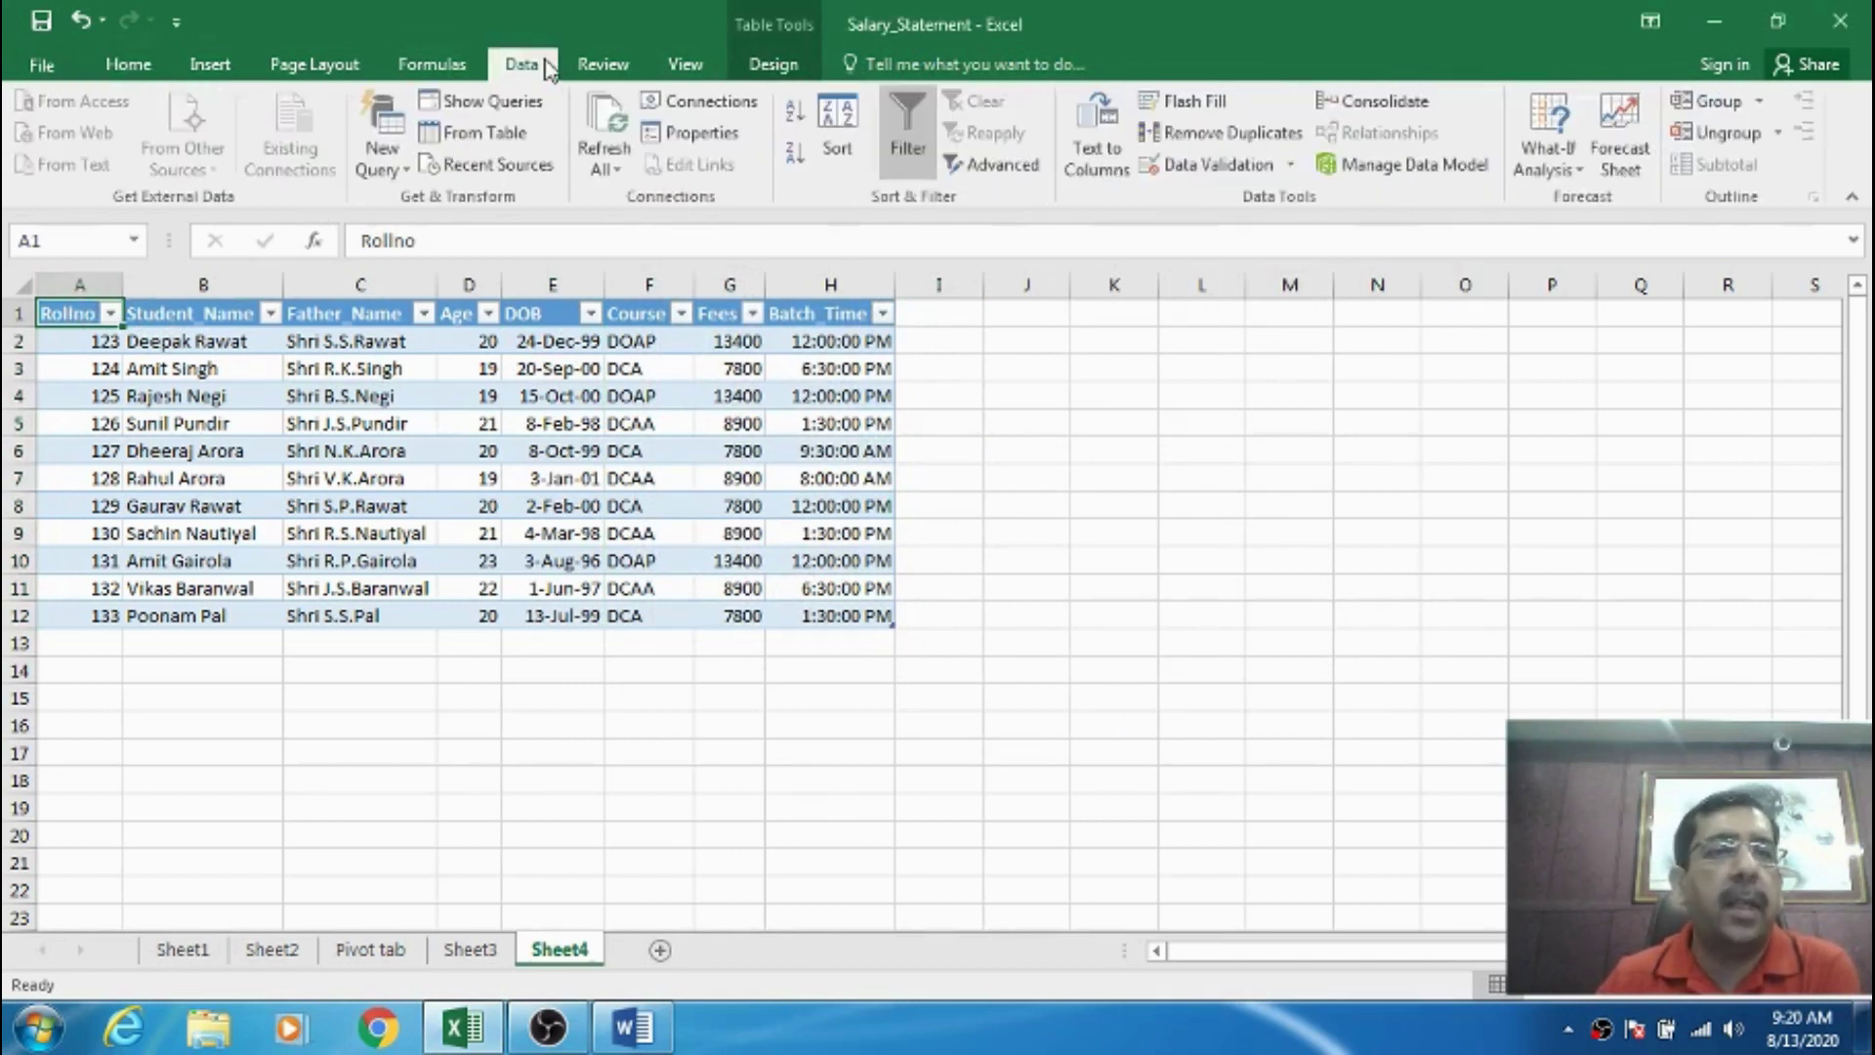